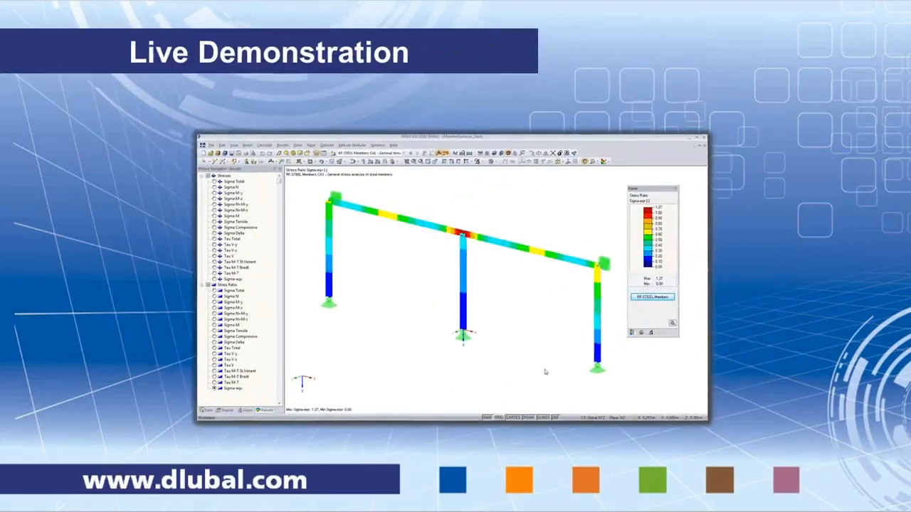
Step: Switch to the RFEM frame model, set it to wireframe display and hide the stress results
key("alt+Tab")
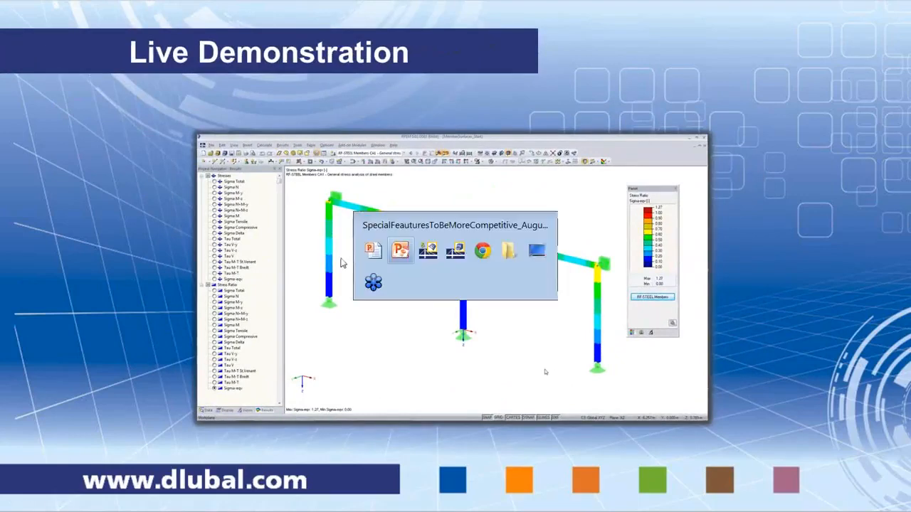
key("alt+Tab")
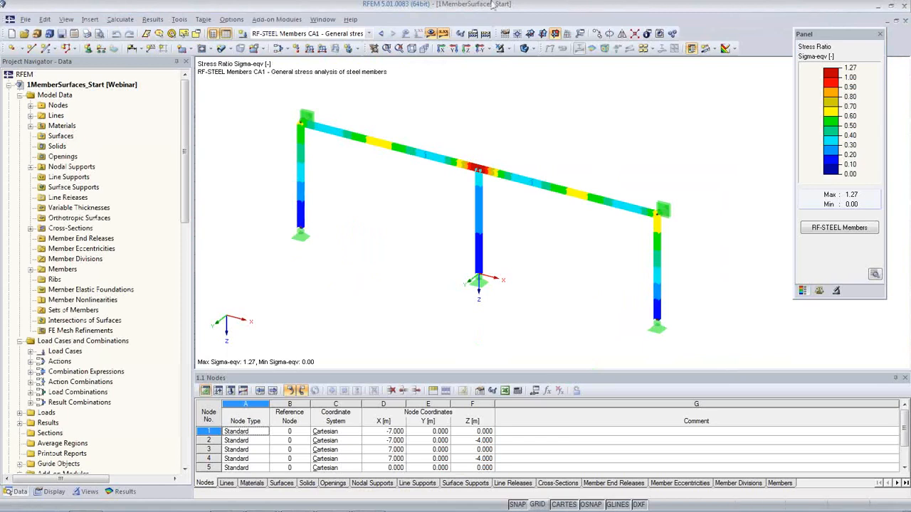
left_click(528, 49)
left_click(534, 63)
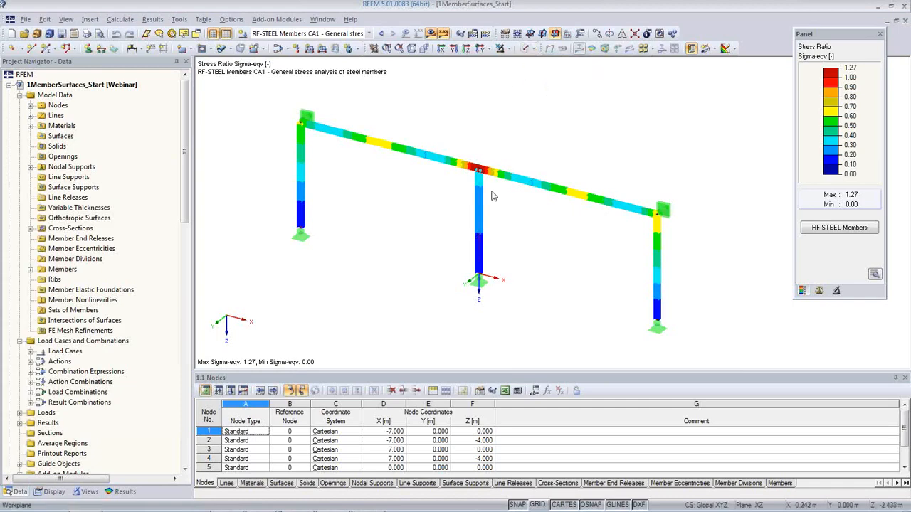
left_click(430, 34)
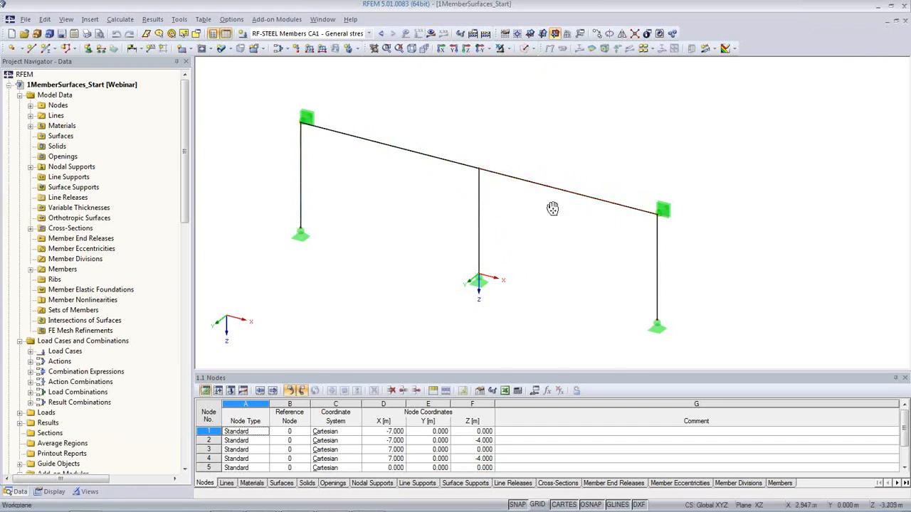
scroll(545, 207, "up", 2)
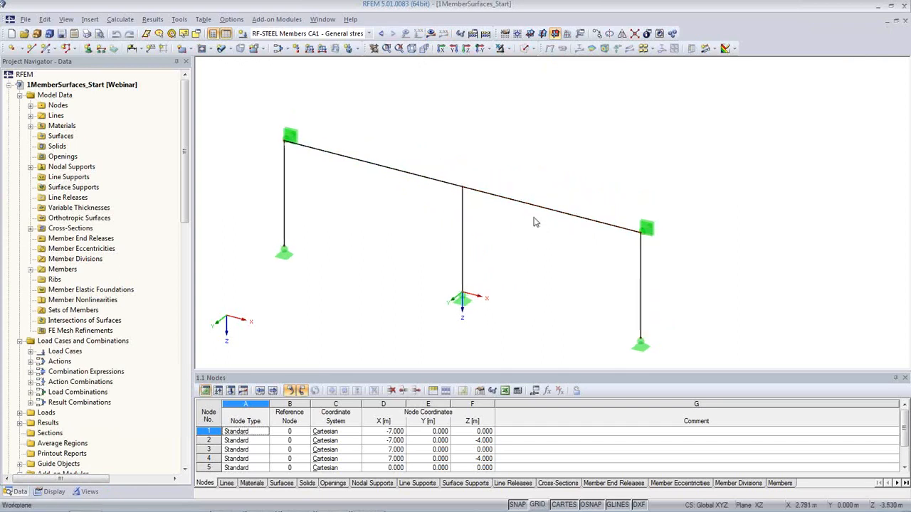
Step: Review the loads on the frame for load cases LC1 to LC3 and load combinations CO1 to CO4
left_click(349, 34)
left_click(347, 44)
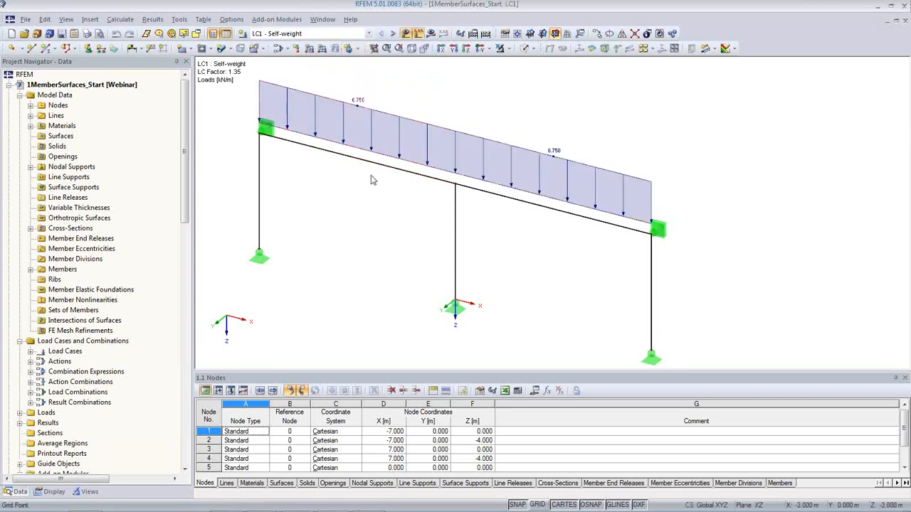
left_click(393, 34)
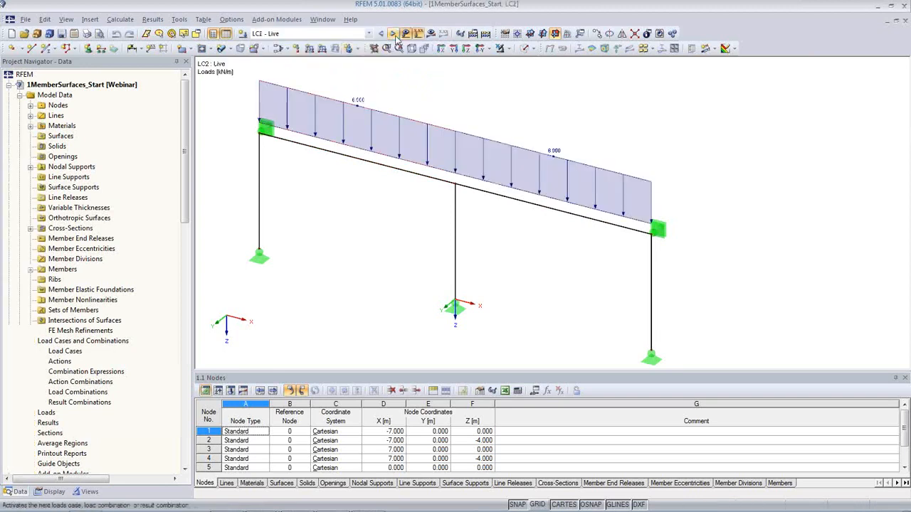
left_click(393, 34)
left_click(393, 34)
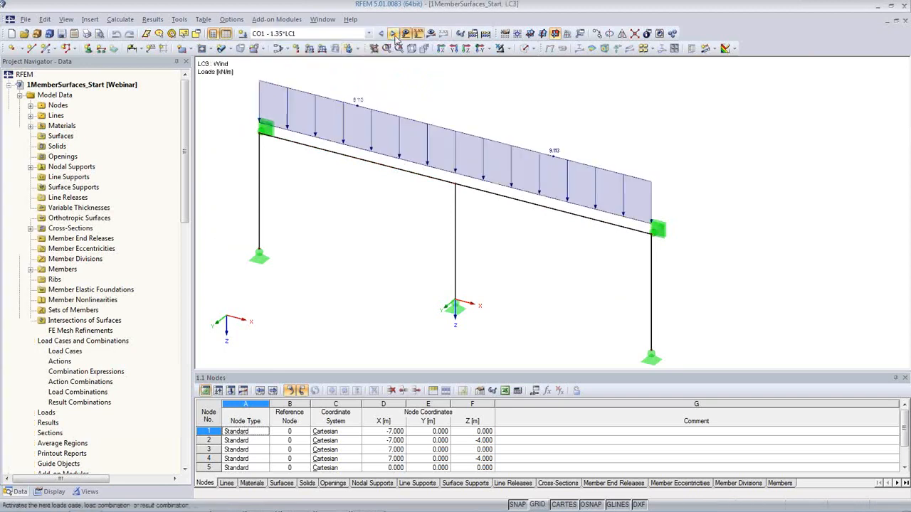
left_click(394, 34)
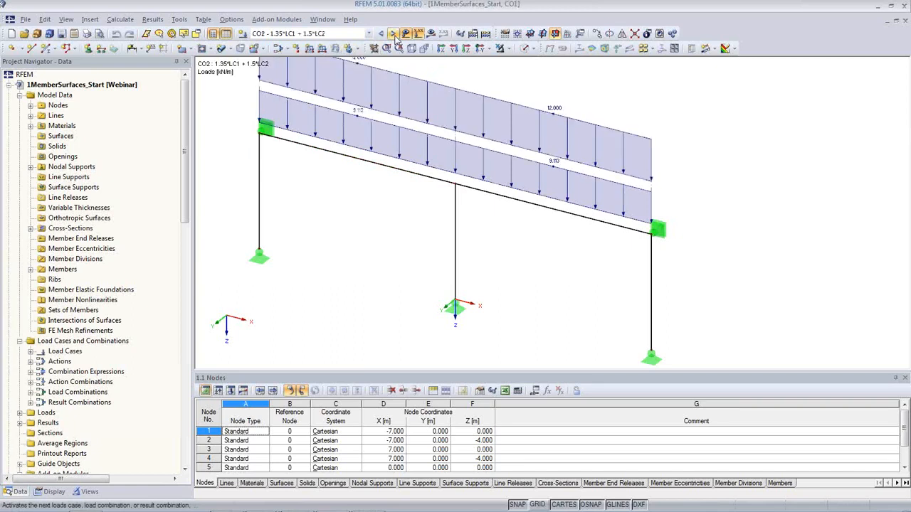
left_click(394, 34)
left_click(394, 34)
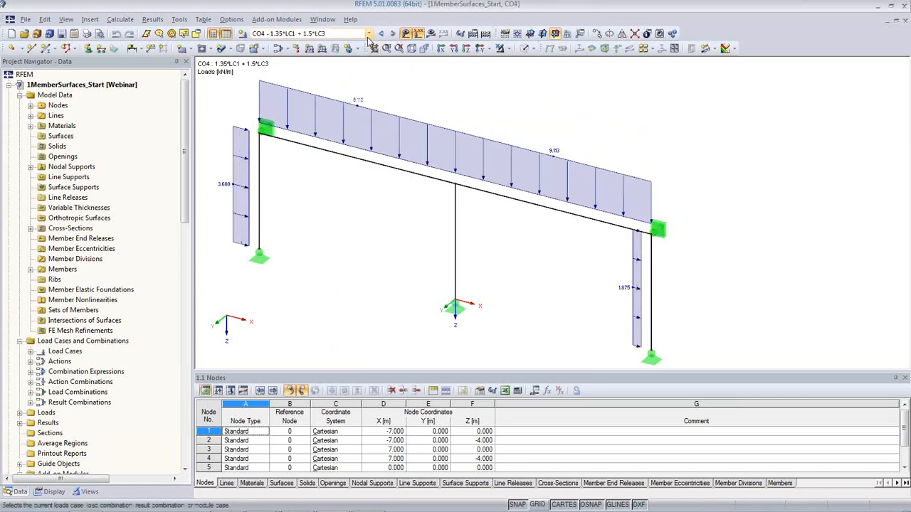
Step: Select result combination RC1 and display the members' internal force diagrams for My
left_click(368, 34)
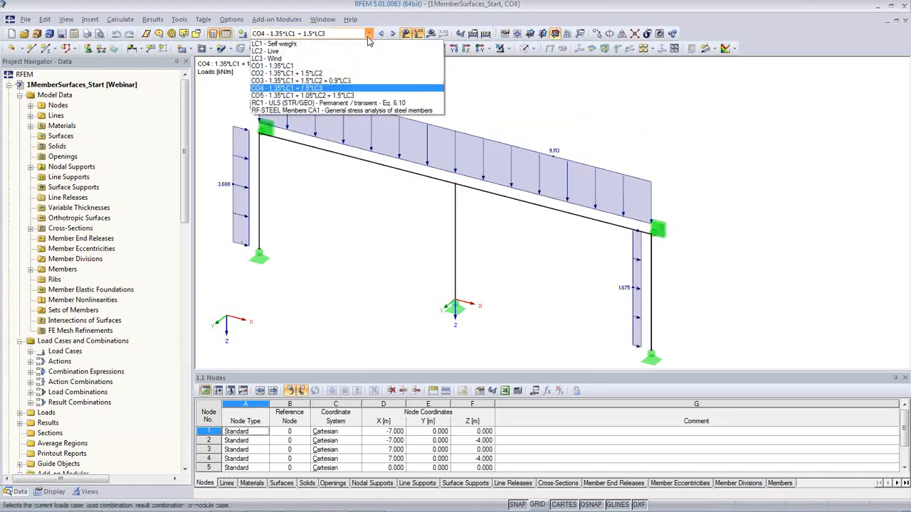
left_click(353, 105)
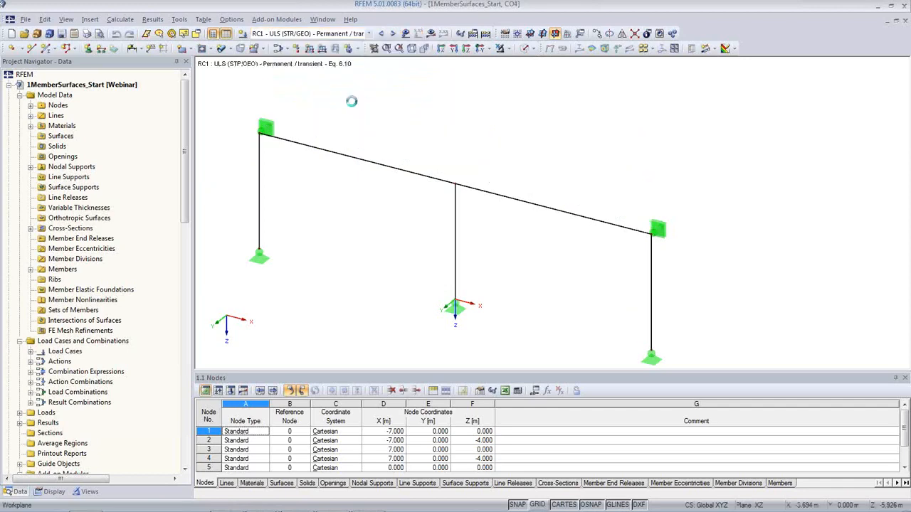
left_click(432, 34)
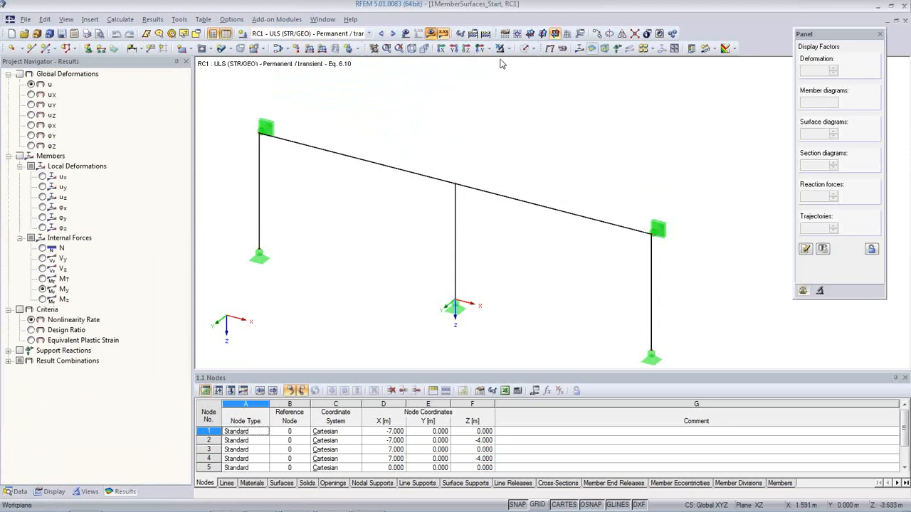
left_click(578, 48)
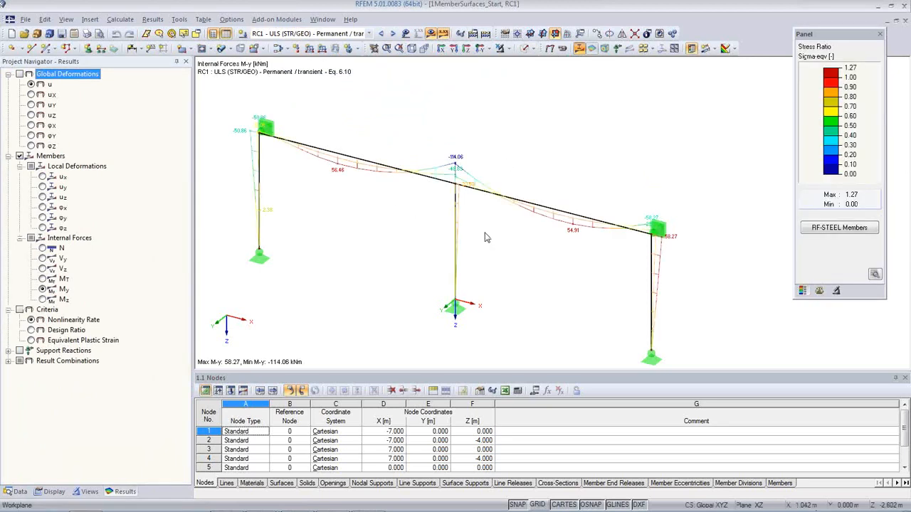
middle_click_drag(485, 243, 507, 229)
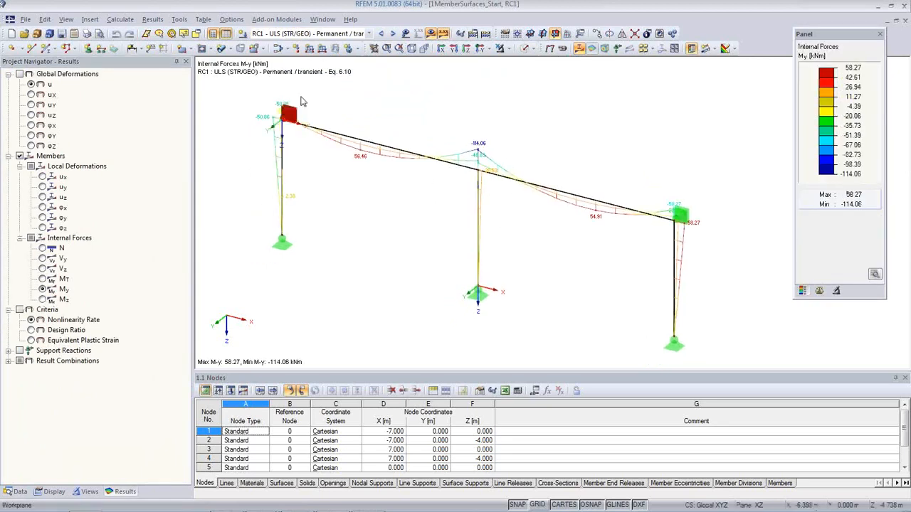
Step: Display the Sigma-eqv stress ratio results of design case RF-STEEL Members CA1
left_click(369, 33)
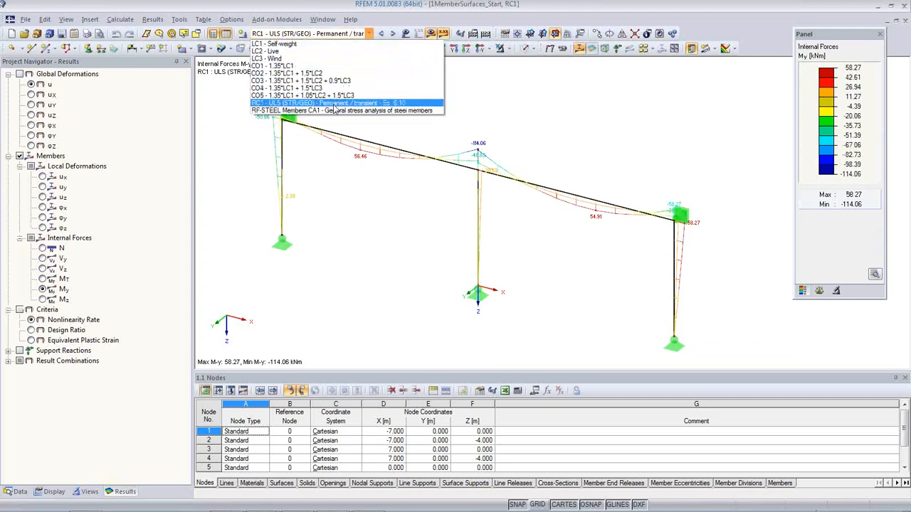
left_click(333, 111)
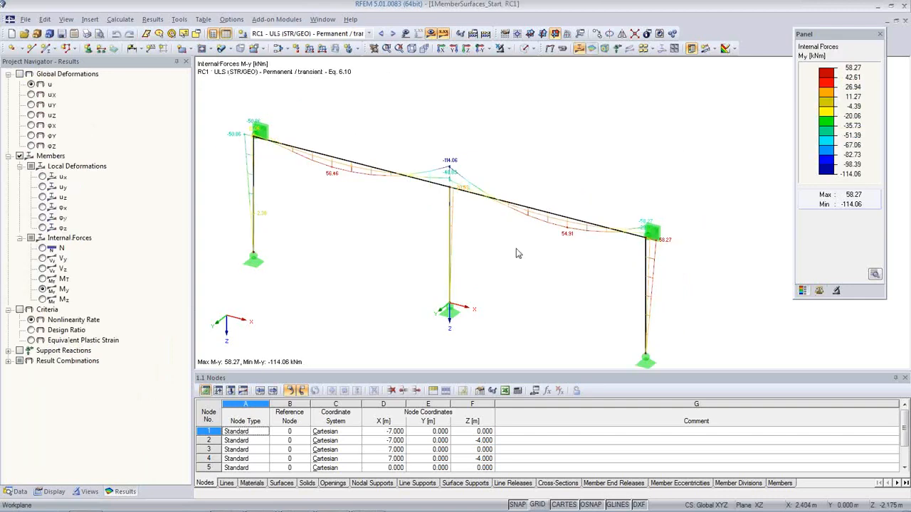
left_click(369, 33)
left_click(345, 112)
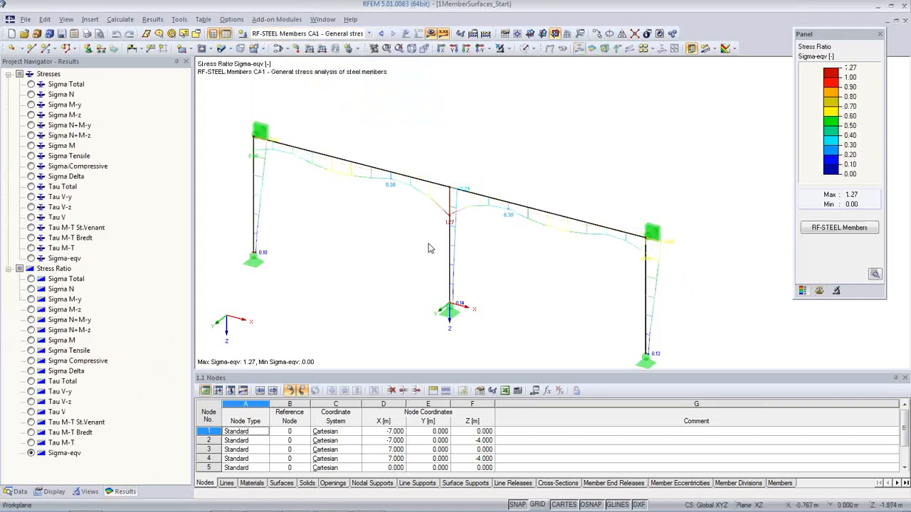
Step: Try a display factor of 0 for the member diagrams, and set it to 0.75
scroll(455, 206, "up", 3)
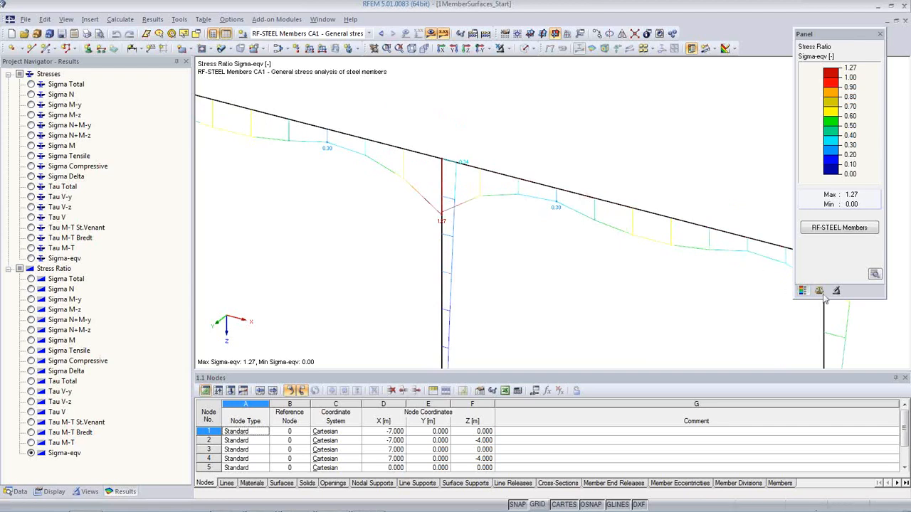
left_click(822, 293)
left_click(824, 102)
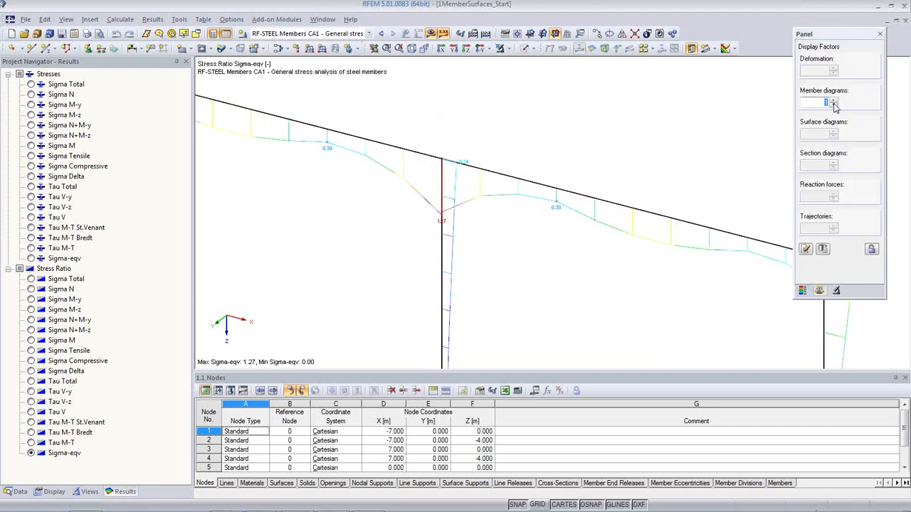
left_click(805, 249)
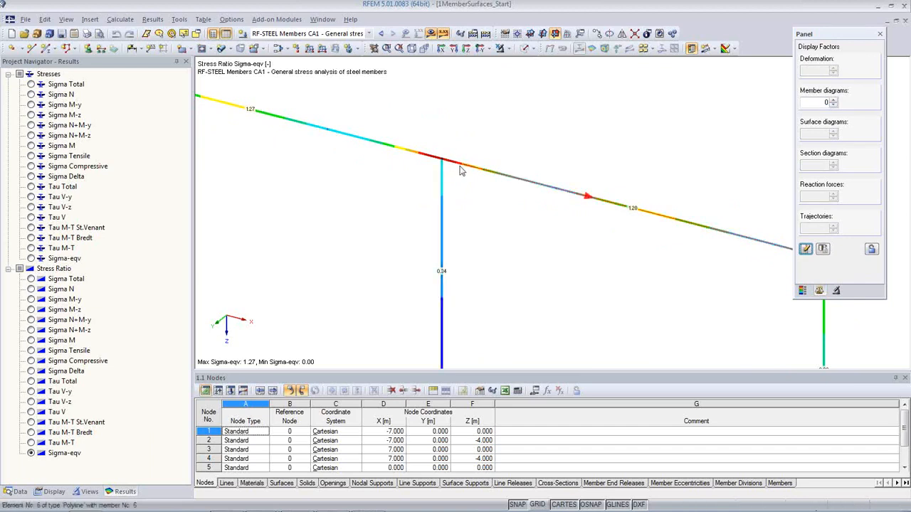
scroll(470, 220, "down", 3)
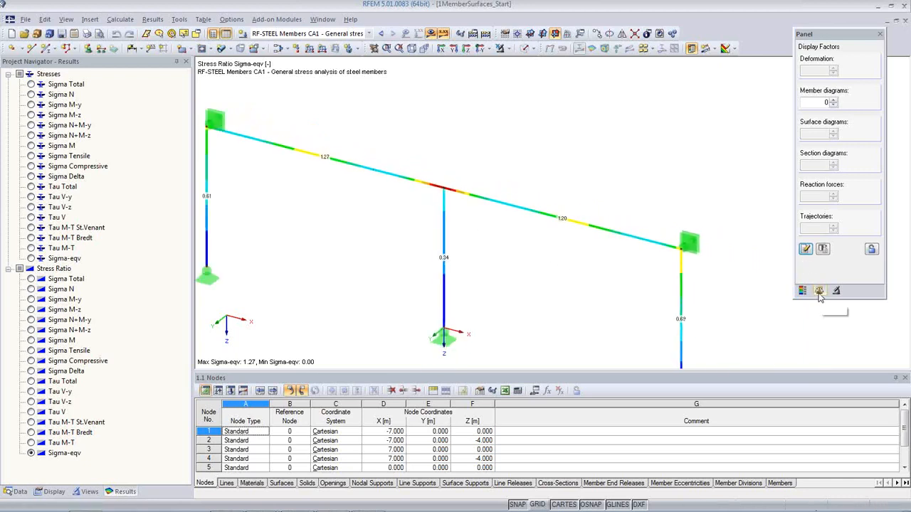
left_click(833, 99)
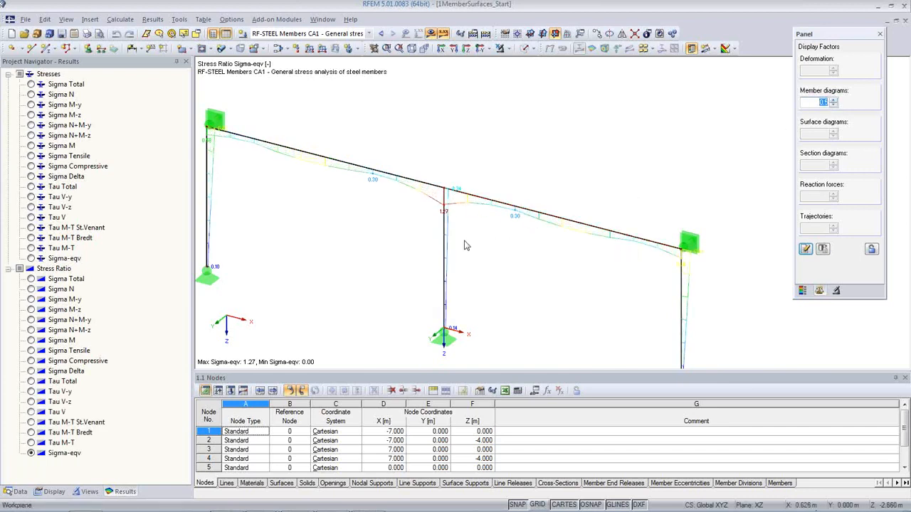
middle_click_drag(479, 244, 496, 242)
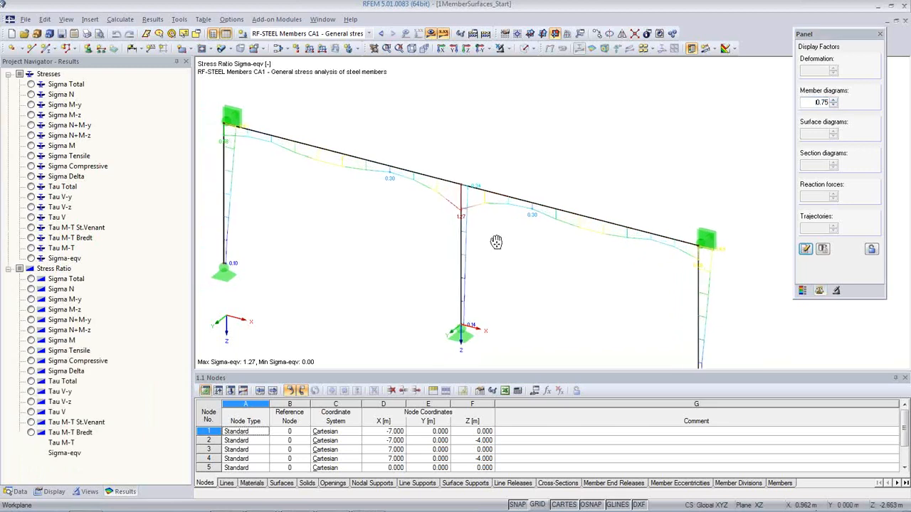
scroll(488, 206, "up", 2)
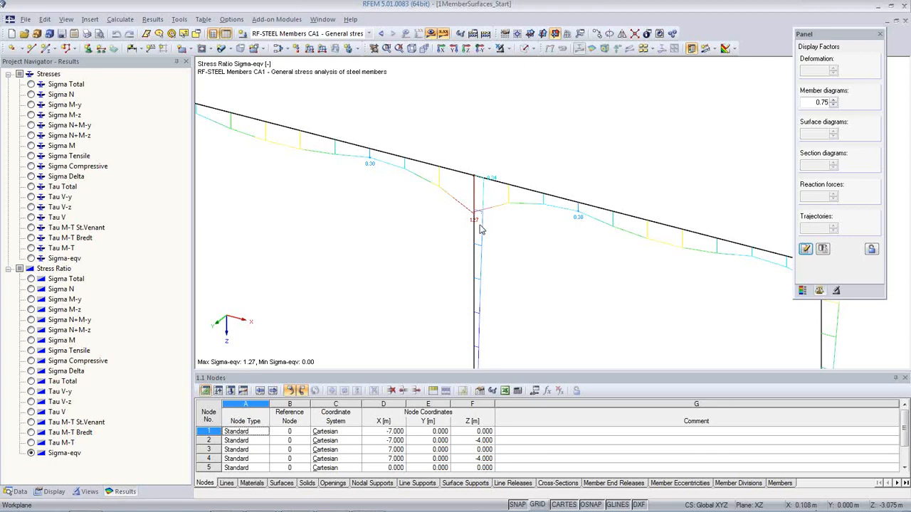
Step: Display the frame in solid mode and examine the joint between the middle column and the beam
left_click(523, 49)
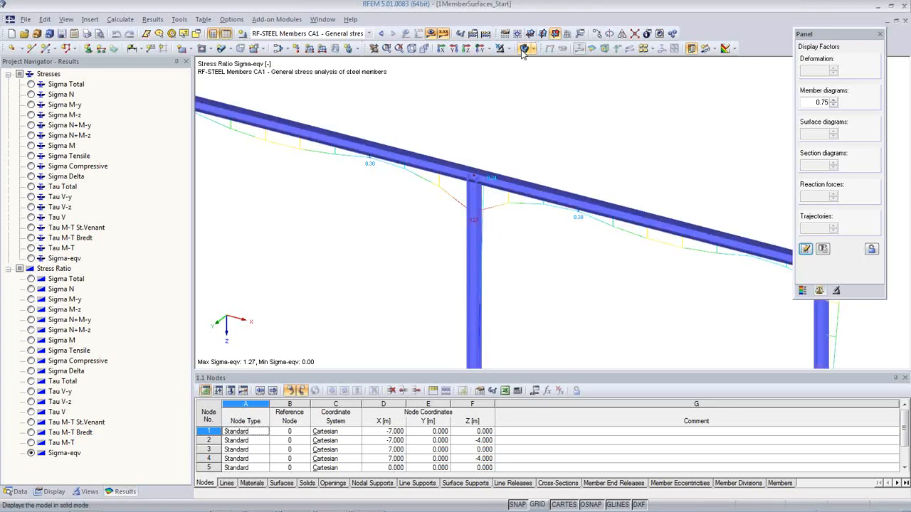
middle_click_drag(517, 248, 462, 211, "ctrl")
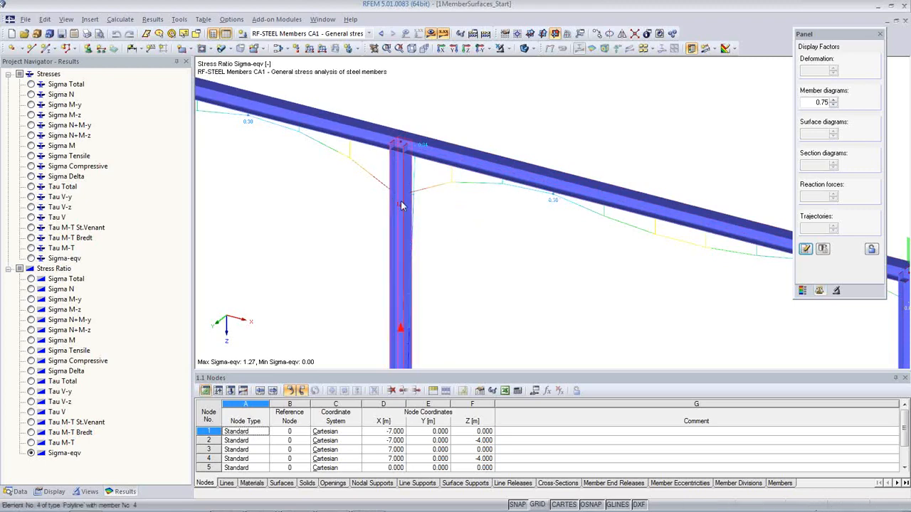
middle_click_drag(401, 200, 470, 252)
scroll(471, 249, "up", 4)
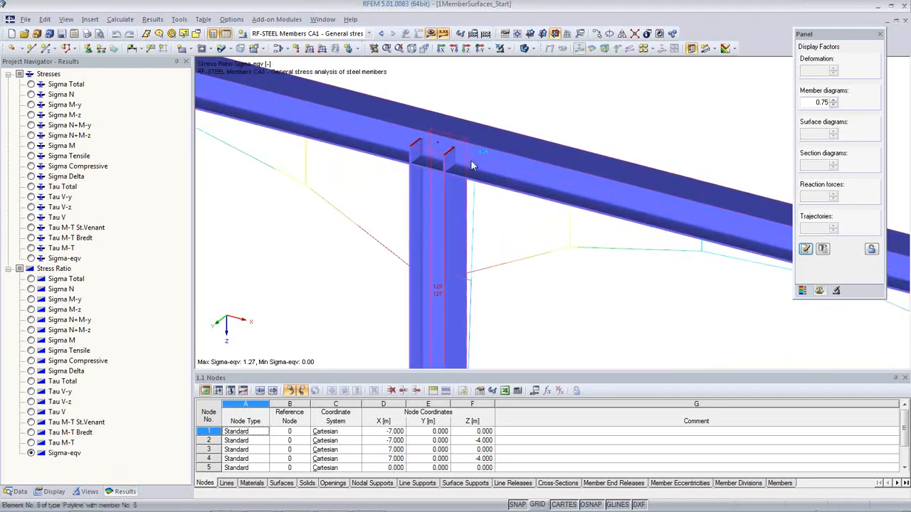
Step: Return the frame to wireframe display and hide the stress ratio results
left_click(524, 50)
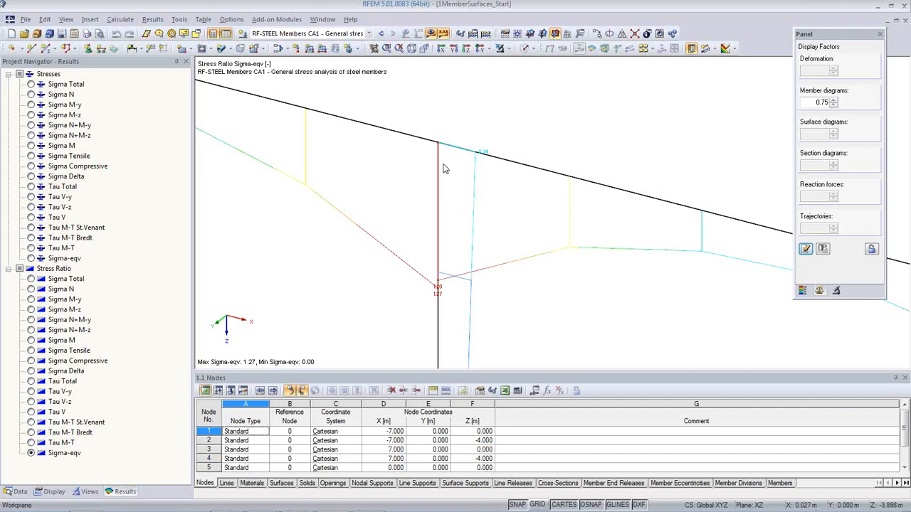
left_click(432, 34)
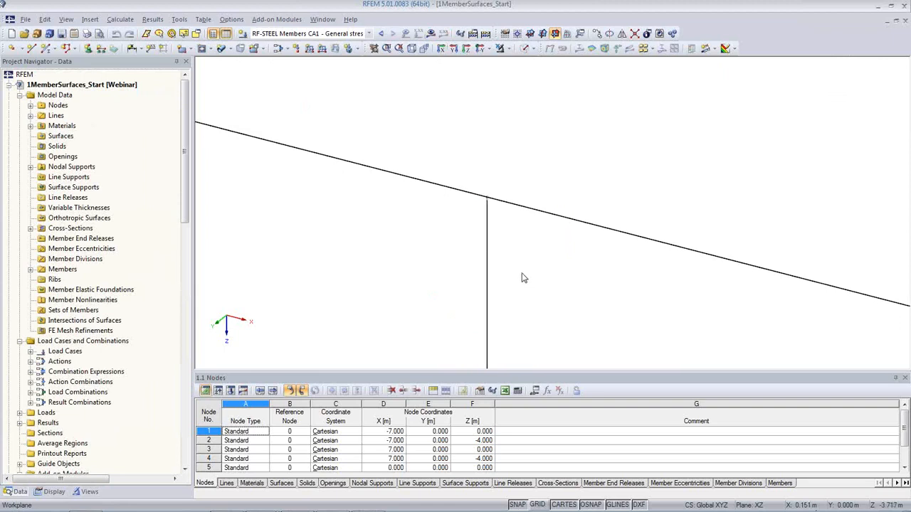
scroll(510, 256, "down", 3)
middle_click_drag(509, 256, 496, 239)
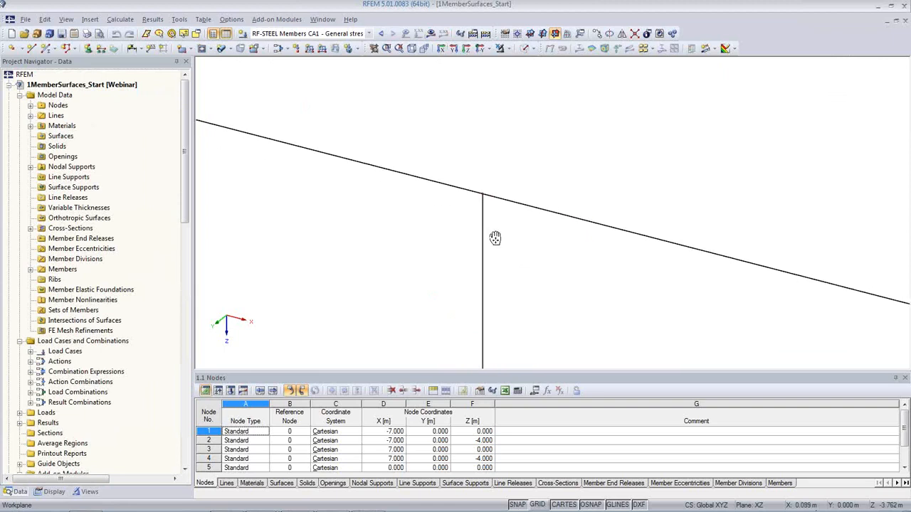
scroll(469, 255, "down", 1)
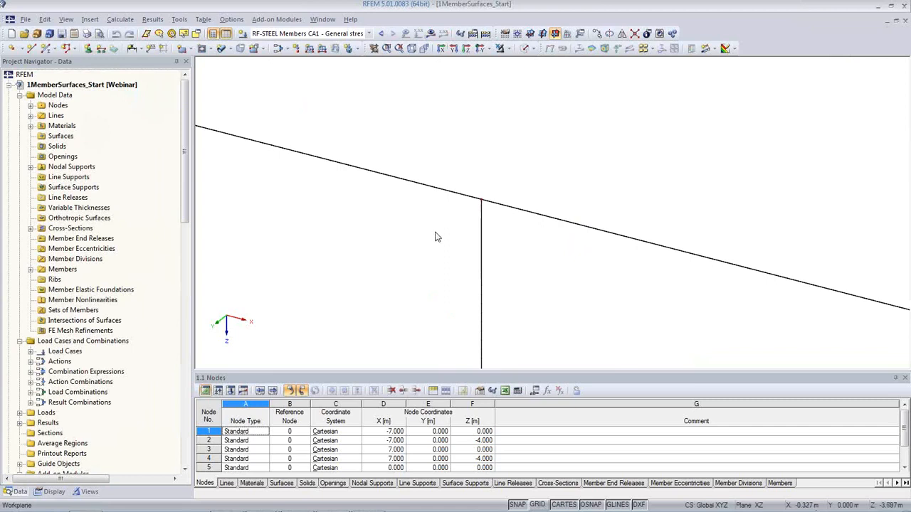
middle_click_drag(434, 238, 470, 205)
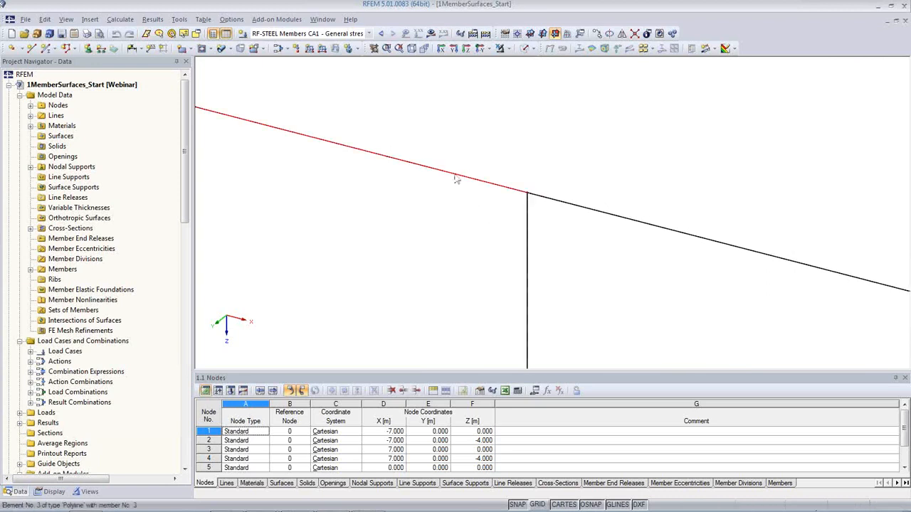
middle_click_drag(427, 225, 493, 227)
scroll(476, 226, "down", 3)
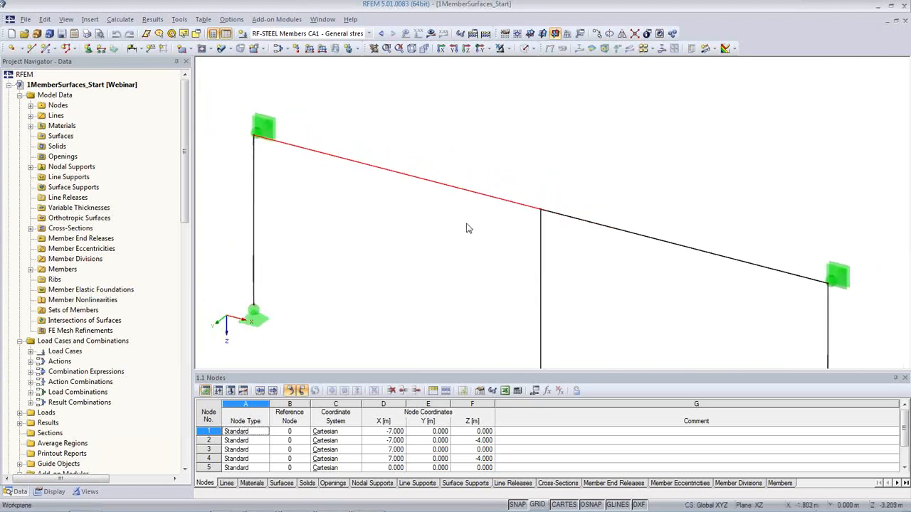
scroll(456, 223, "up", 1)
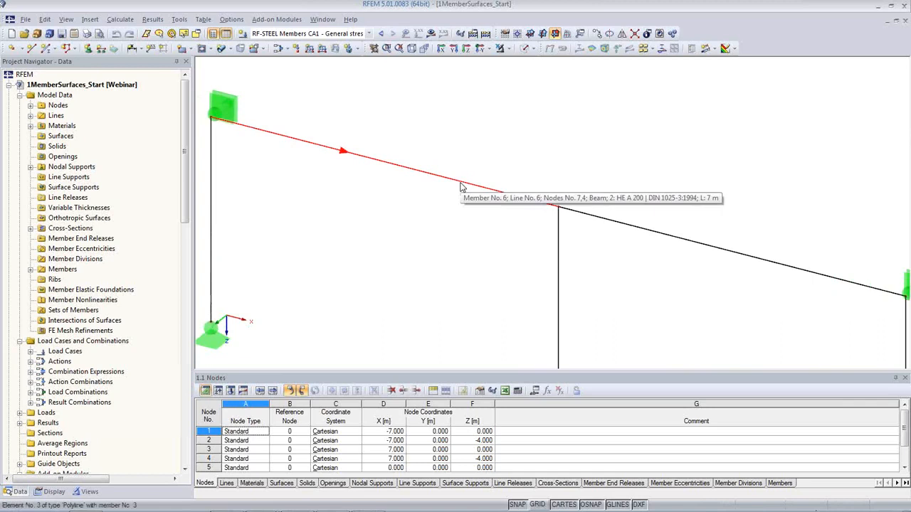
Step: Divide the beam member on the fixed-left side of the middle column by an intermediate node 0.5 m from its member end
right_click(461, 187)
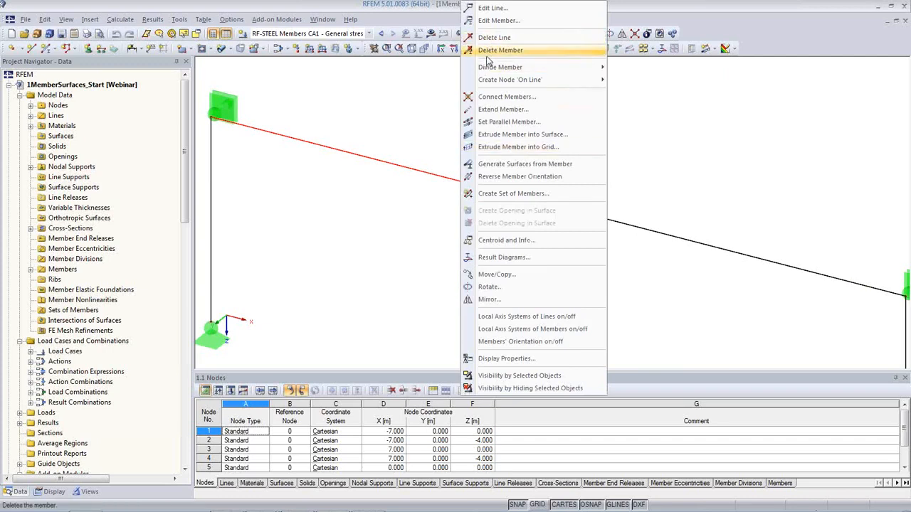
mouse_move(495, 69)
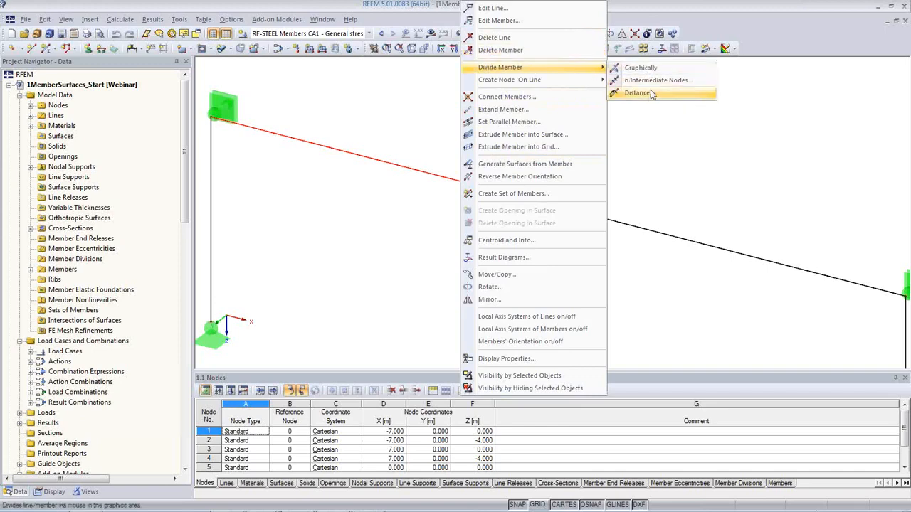
left_click(637, 93)
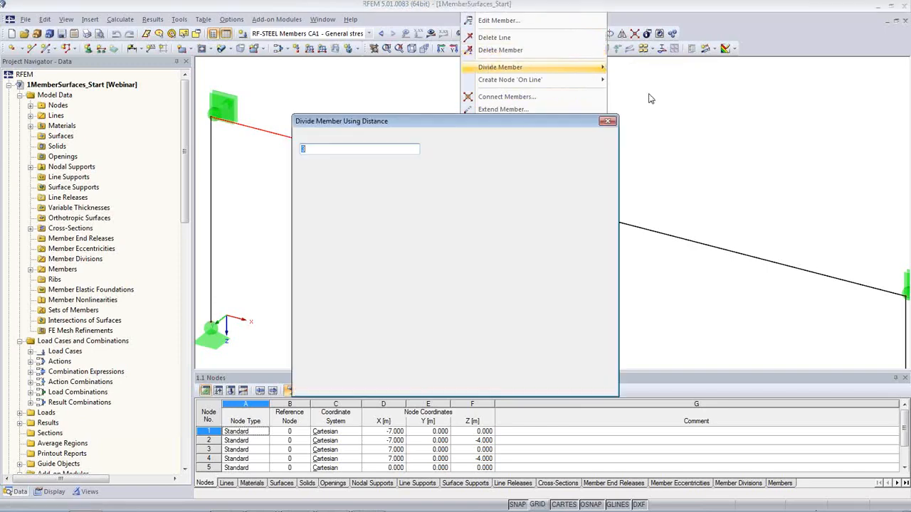
left_click_drag(533, 120, 433, 223)
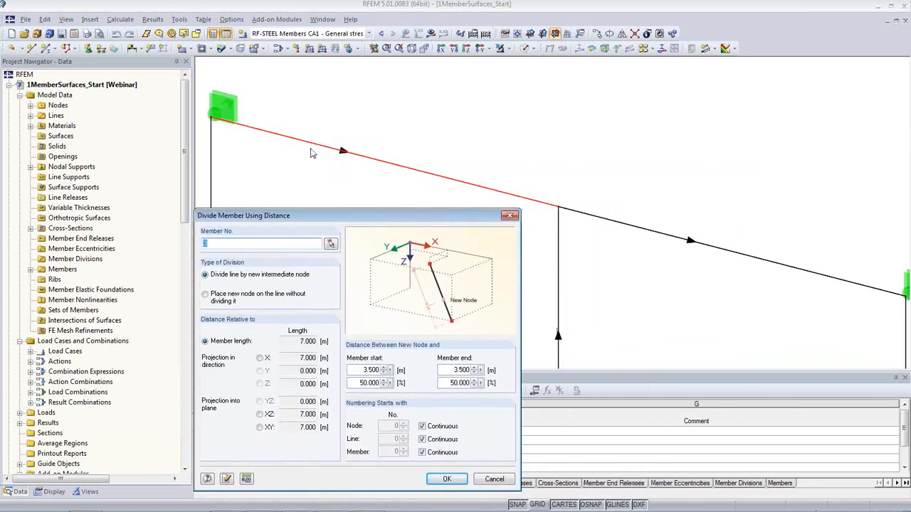
left_click_drag(356, 222, 350, 192)
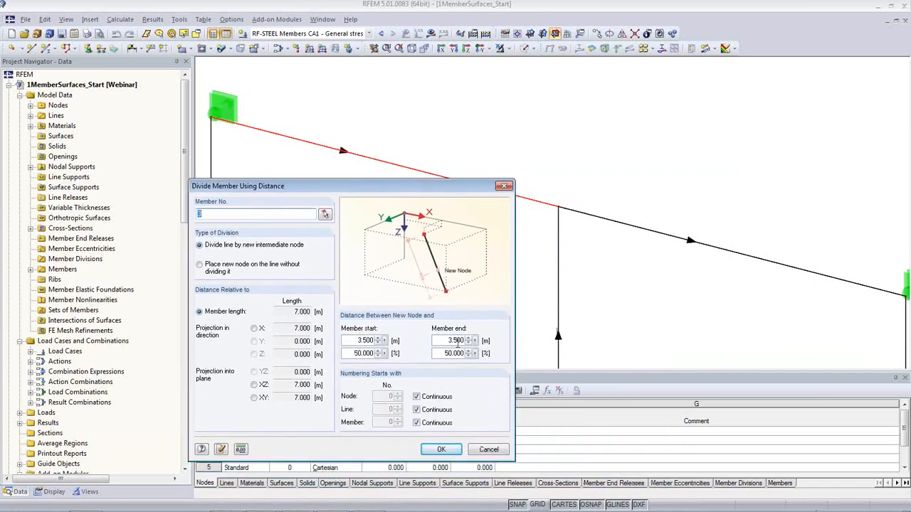
left_click(442, 343)
type("0.5")
left_click(441, 449)
Step: Display the loads of load case LC1 - Self-weight on the frame
middle_click_drag(543, 214, 493, 174)
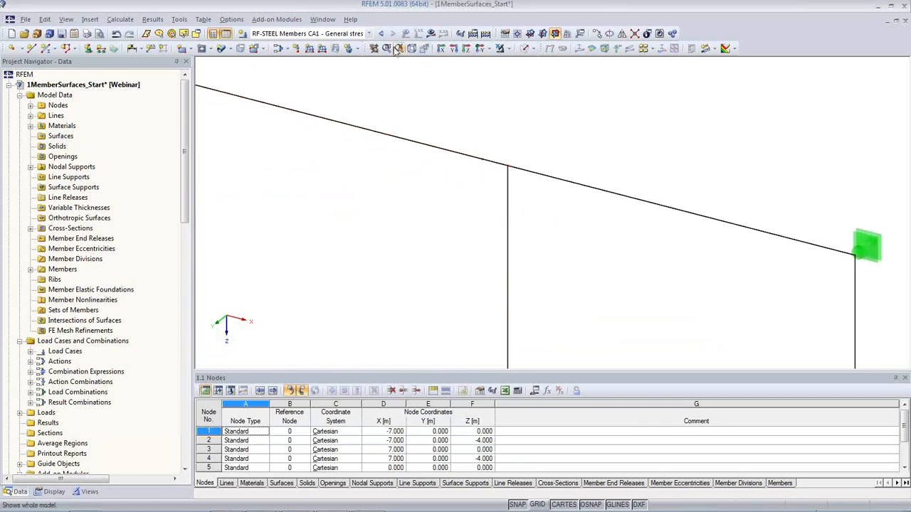
left_click(369, 34)
left_click(274, 45)
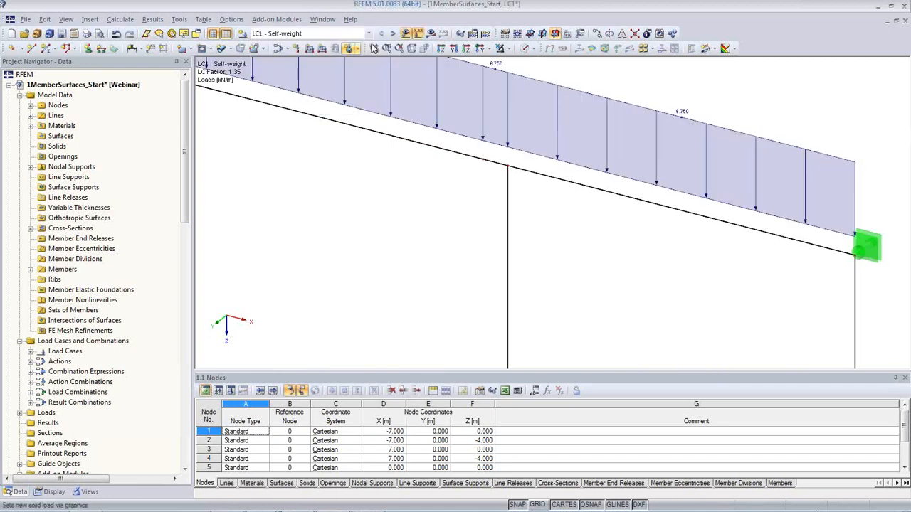
middle_click_drag(441, 206, 446, 274)
scroll(473, 249, "down", 1)
Step: Divide the beam member starting at the middle column by an intermediate node 0.5 m from its member start
left_click(500, 152)
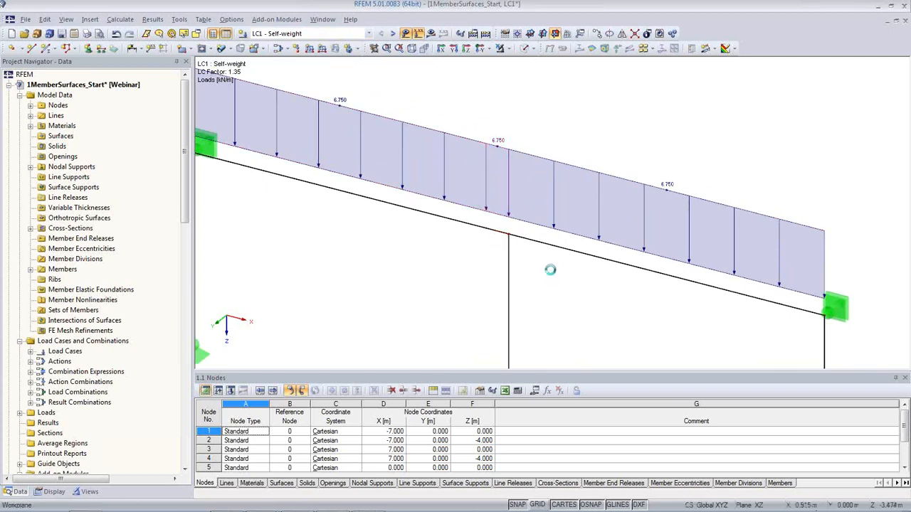
left_click(553, 247)
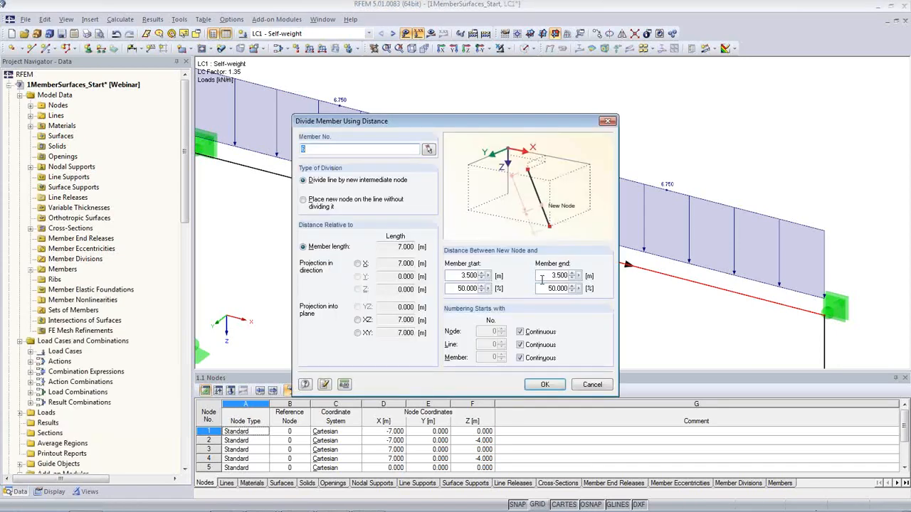
left_click(459, 275)
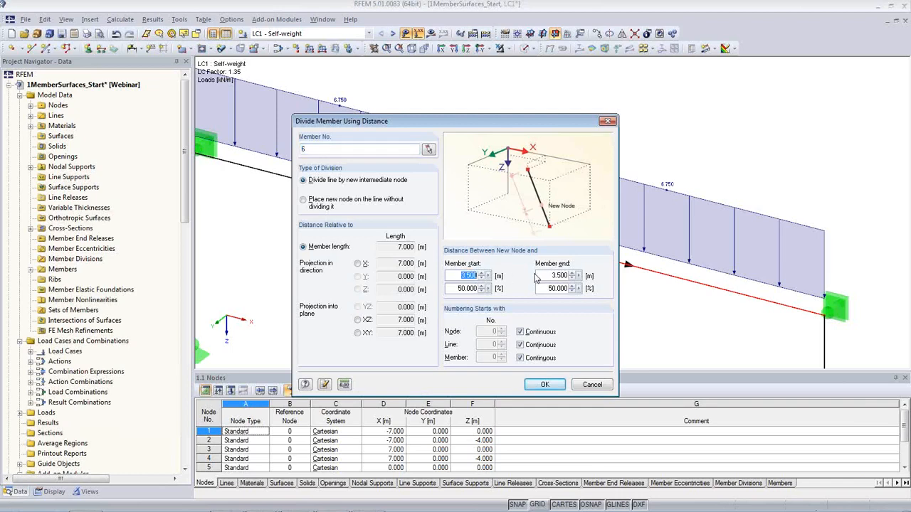
type("0.5")
left_click(544, 384)
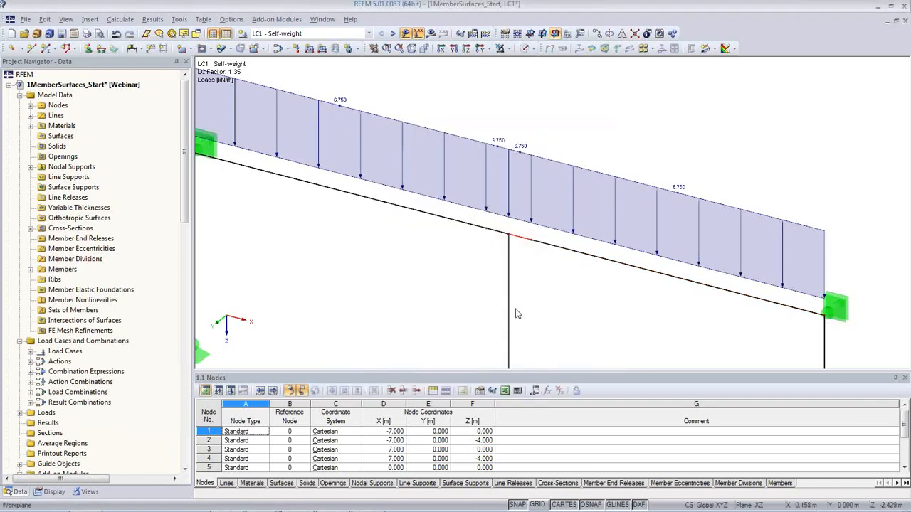
Step: Divide the middle column by an intermediate node 0.5 m from its member end
left_click(510, 306)
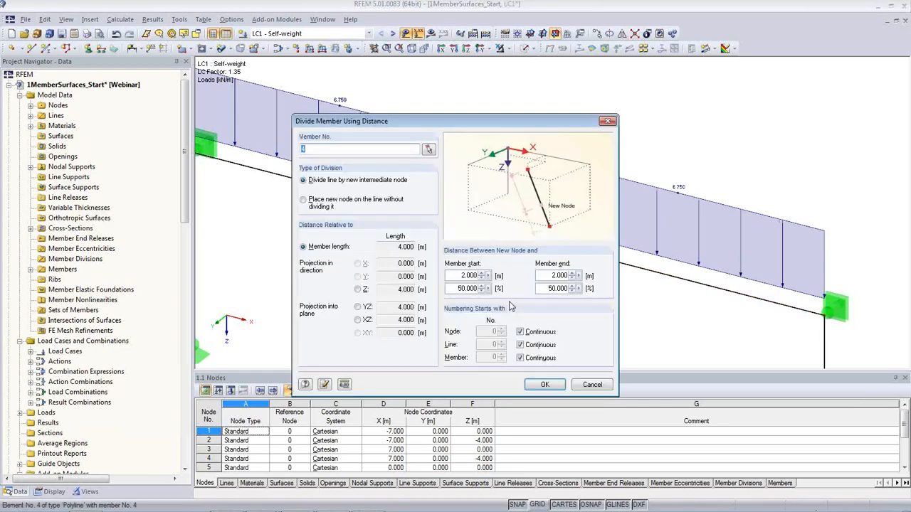
left_click(541, 276)
type("0.5")
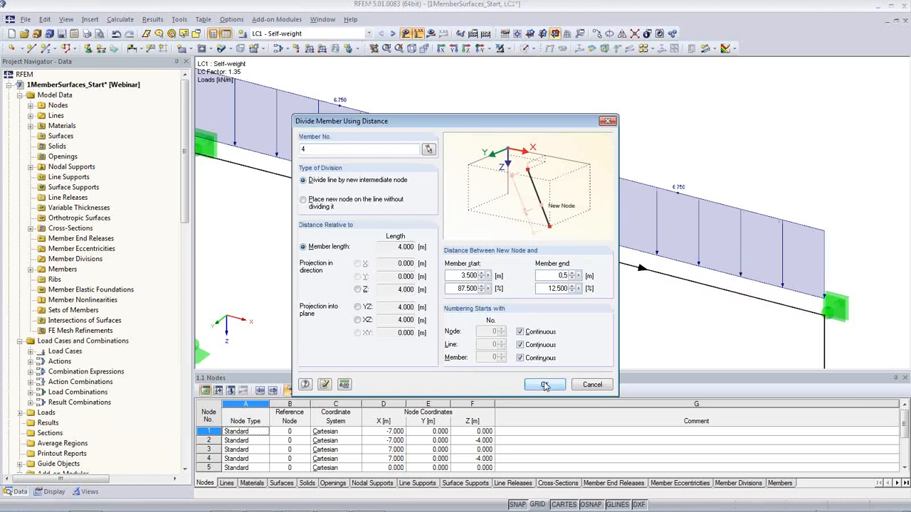
left_click(542, 383)
Step: Hide the loads and restrict the visibility to the three short members meeting at the middle column joint
scroll(562, 299, "up", 2)
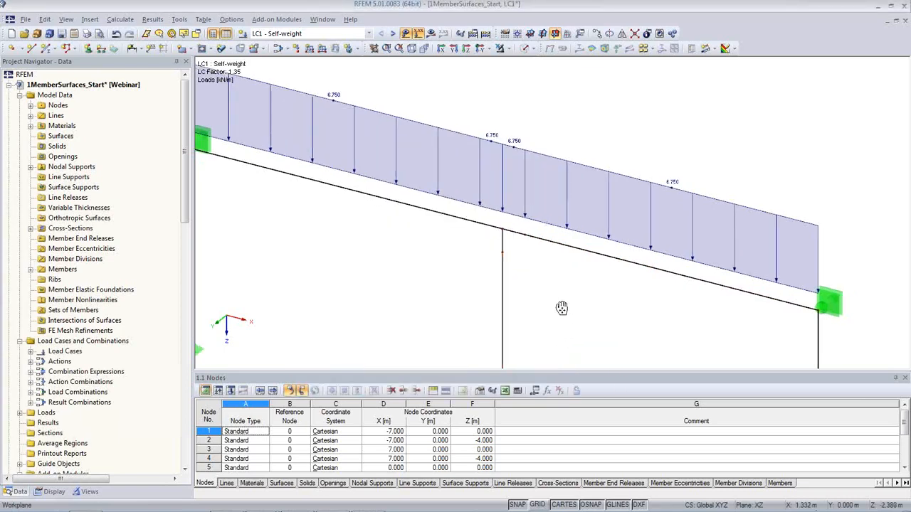
left_click(406, 33)
scroll(477, 213, "up", 2)
scroll(478, 199, "up", 1)
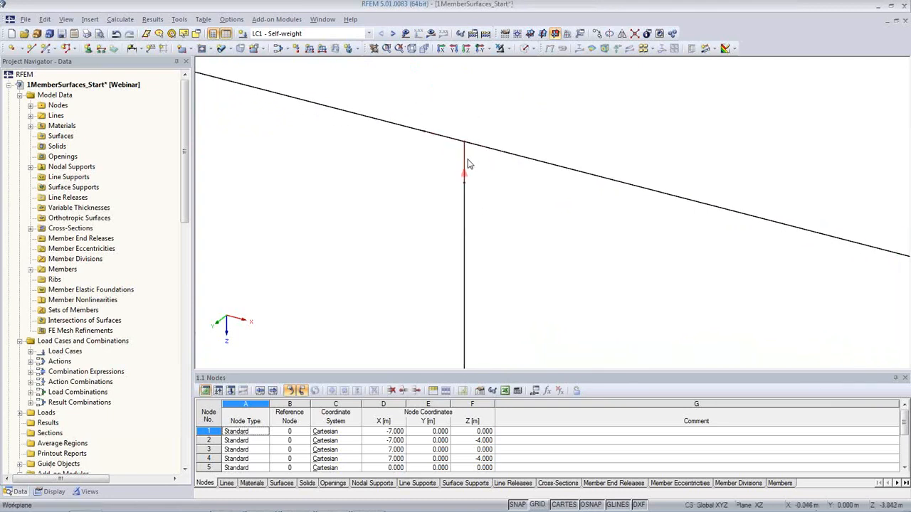
middle_click_drag(447, 196, 429, 256)
left_click_drag(375, 137, 548, 292)
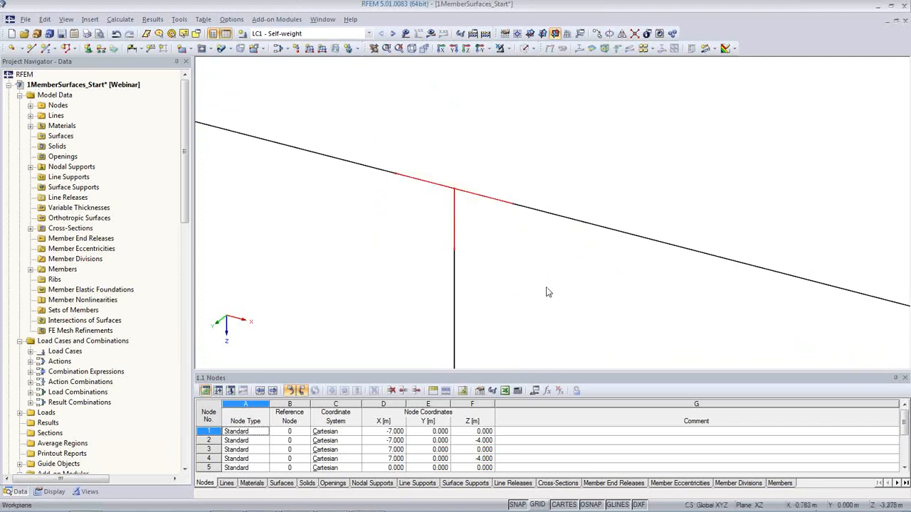
left_click(510, 51)
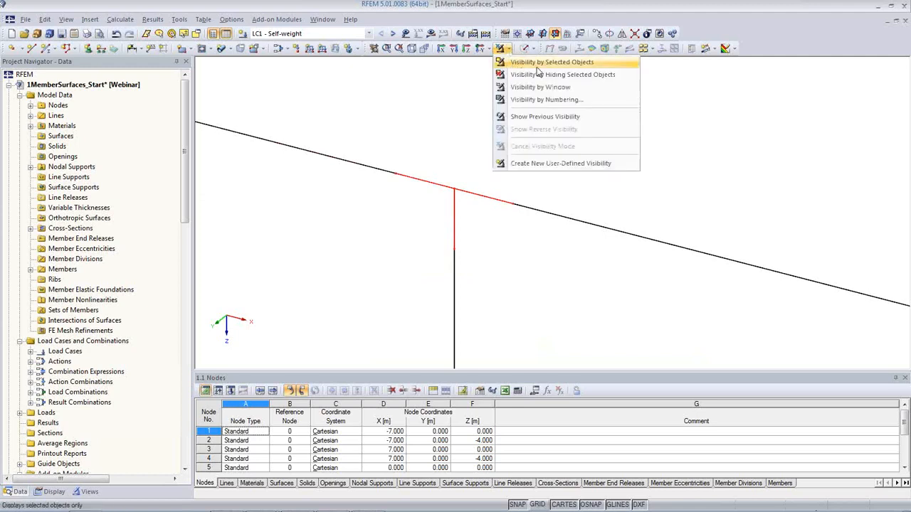
left_click(538, 64)
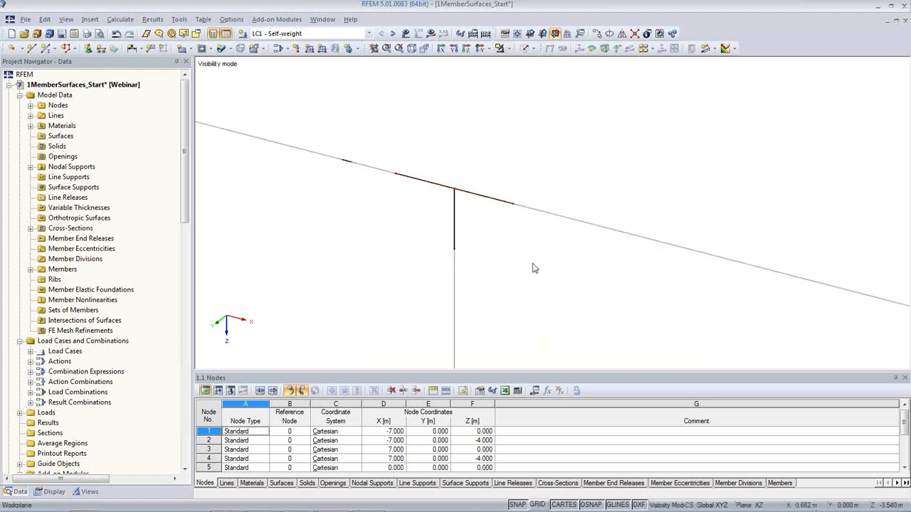
Step: Display the joint members as a solid model and switch them to transparent display
middle_click_drag(537, 259, 617, 202)
scroll(568, 240, "up", 2)
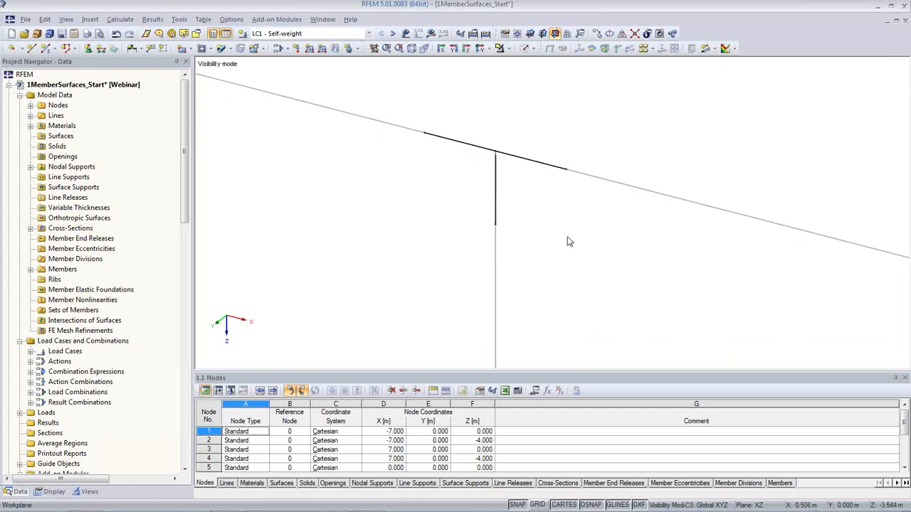
middle_click_drag(568, 238, 509, 262)
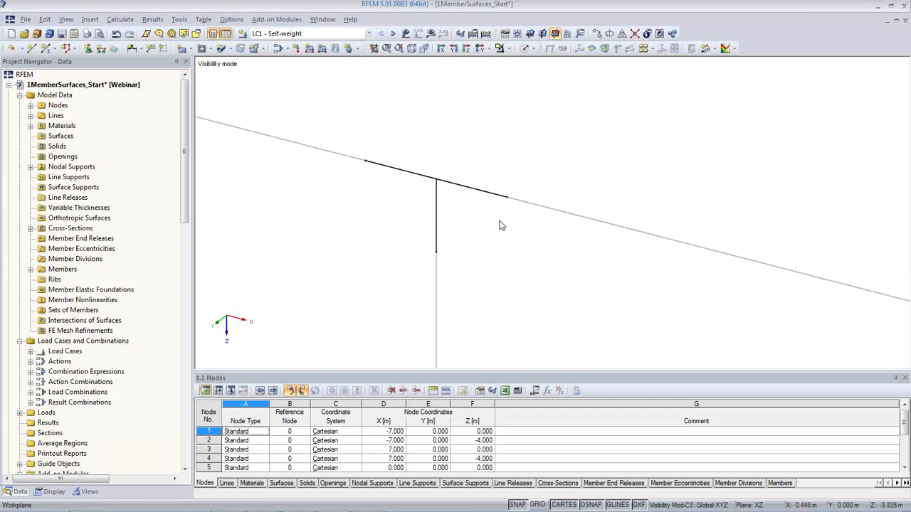
left_click(525, 52)
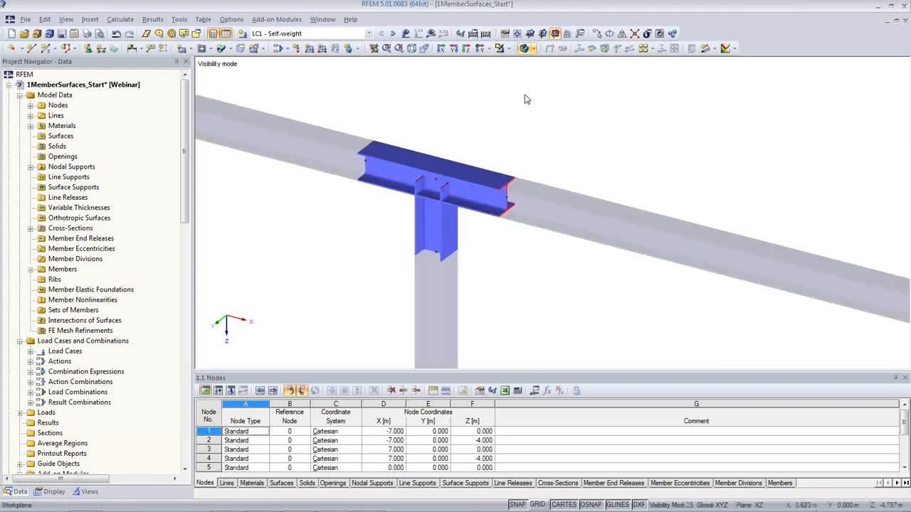
left_click(527, 48)
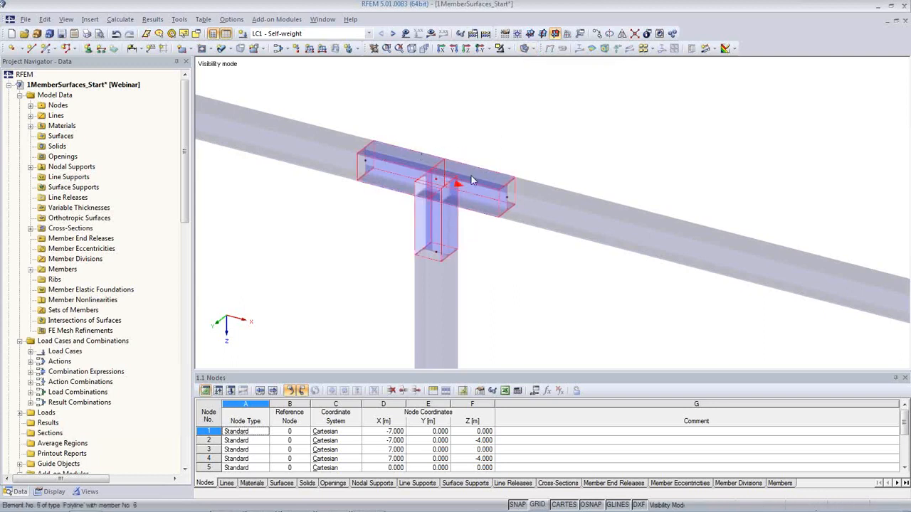
Step: Generate surfaces from the three short members at the joint
mouse_move(474, 181)
right_click(474, 181)
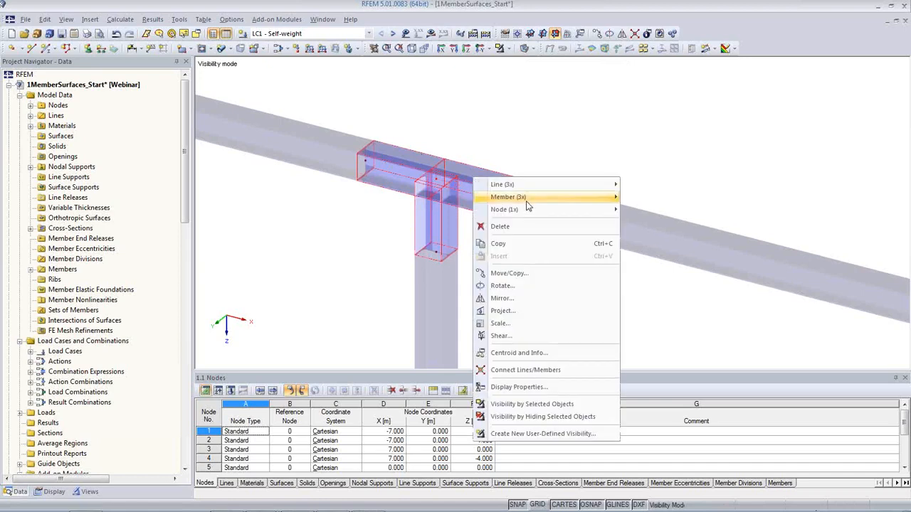
mouse_move(525, 199)
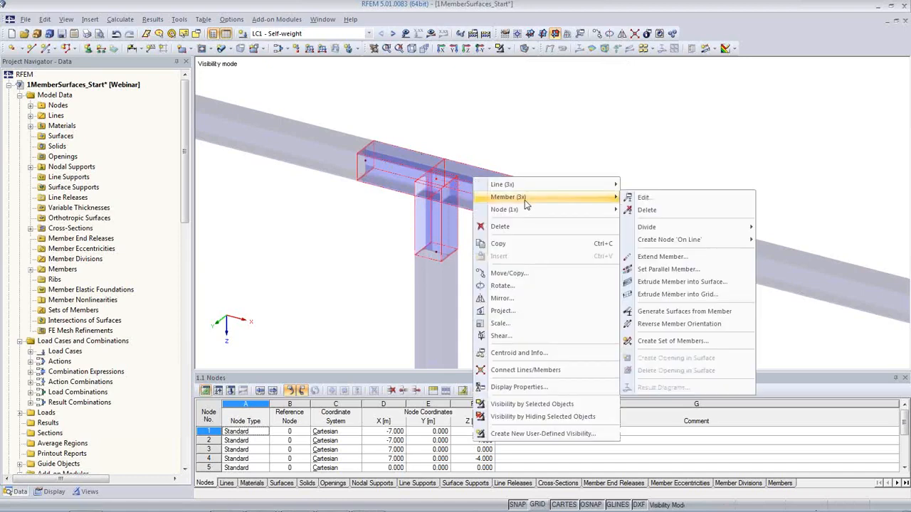
left_click(684, 315)
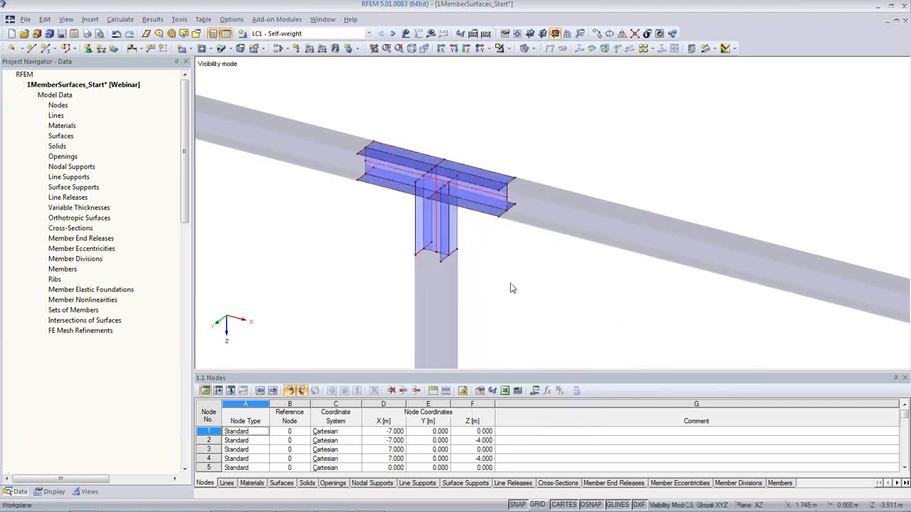
Step: Check the properties and thickness of the beam's generated lower flange and web surfaces without changing them
scroll(500, 207, "up", 2)
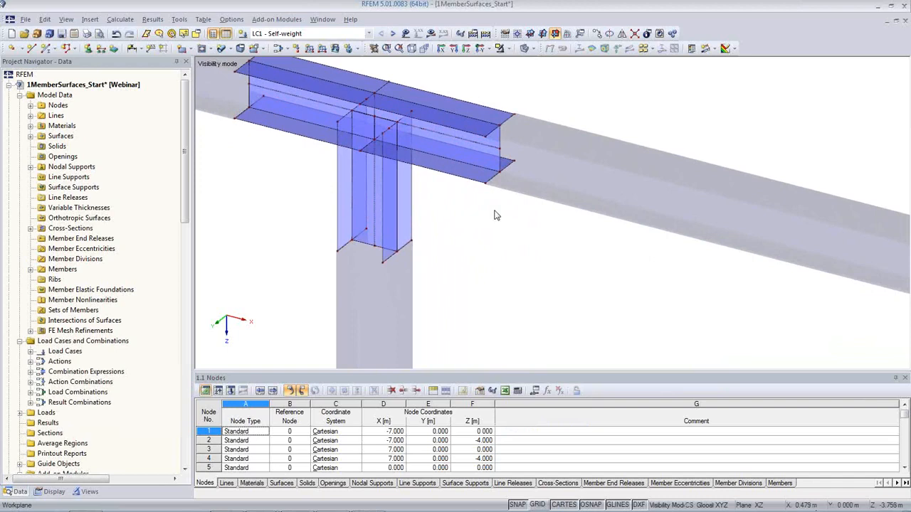
double_click(438, 174)
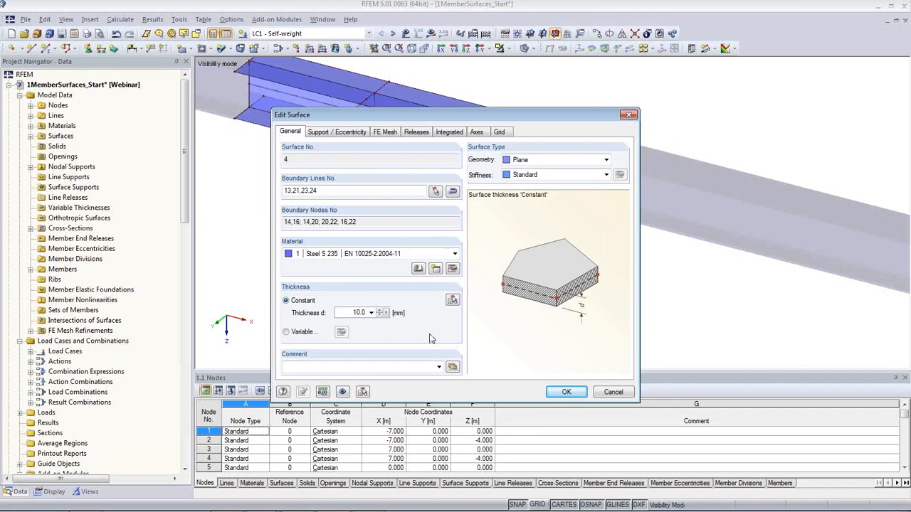
left_click(606, 396)
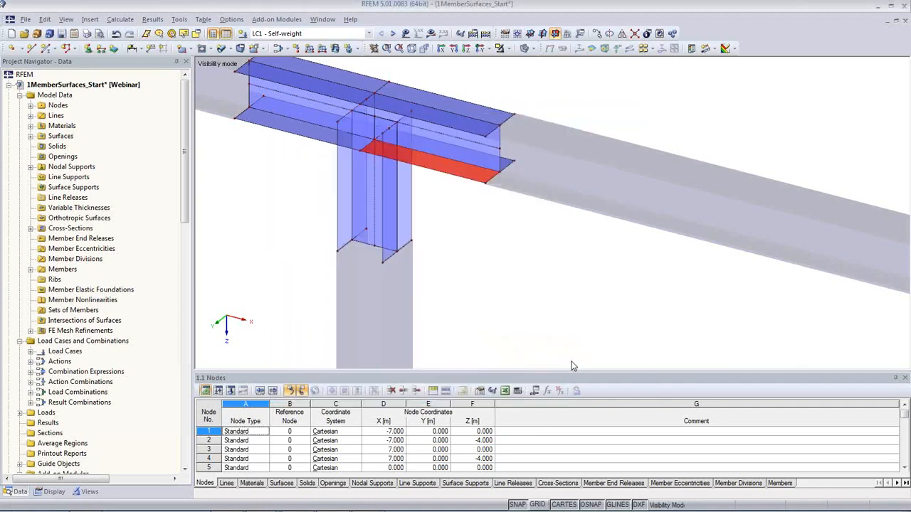
double_click(480, 167)
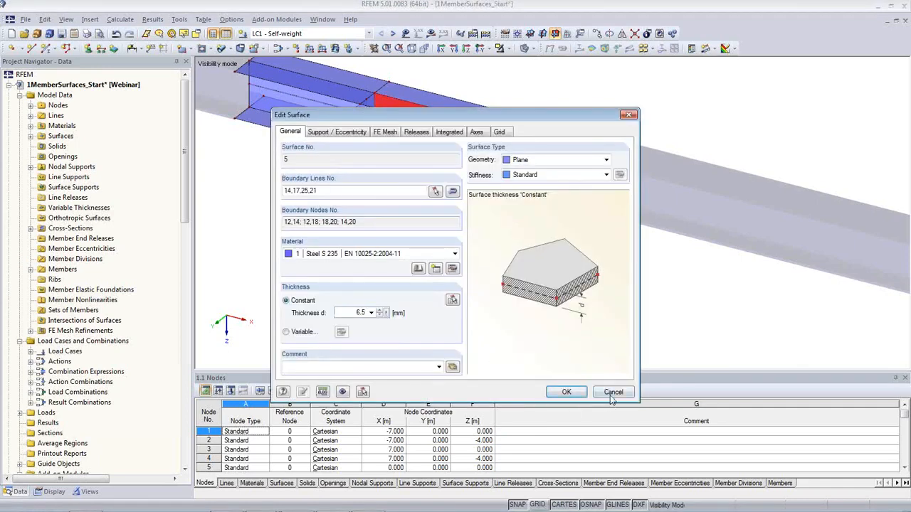
left_click(612, 392)
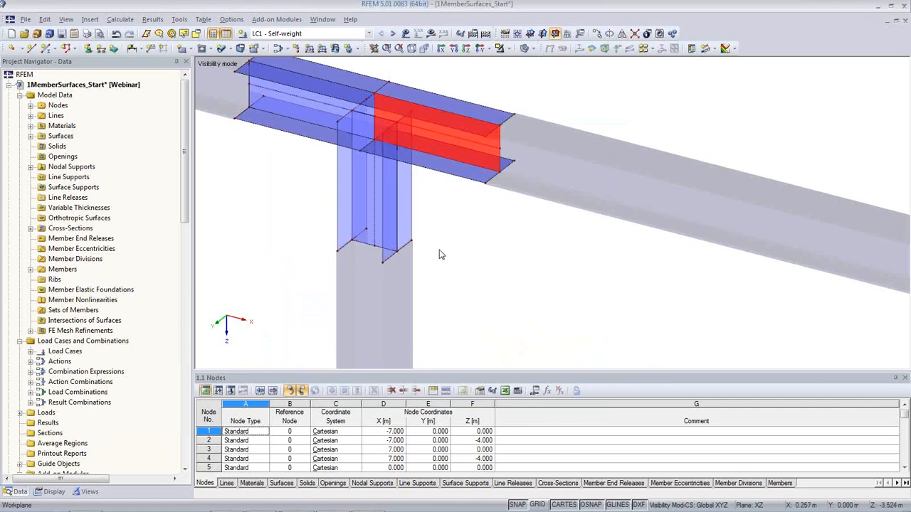
left_click(264, 234)
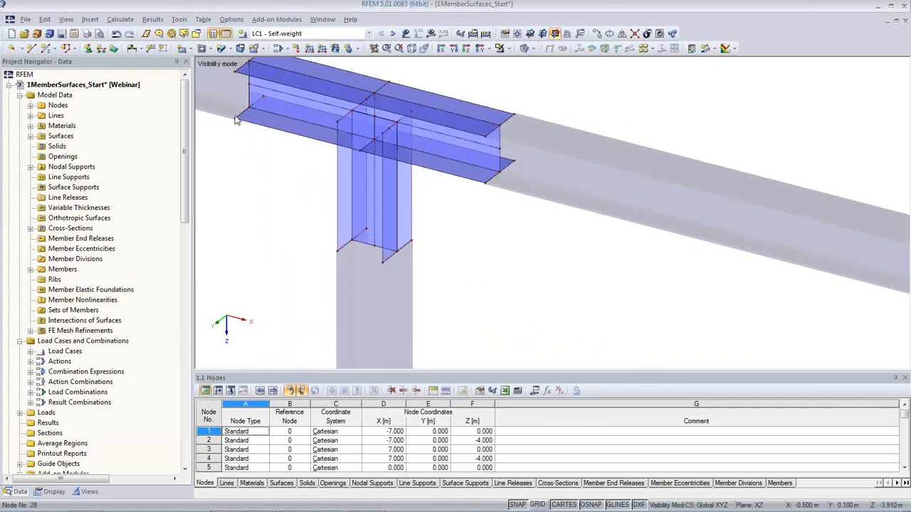
Step: Rotate to a flatter view of the generated joint surfaces and return the model to wireframe display
scroll(258, 198, "down", 2)
middle_click_drag(271, 217, 385, 271)
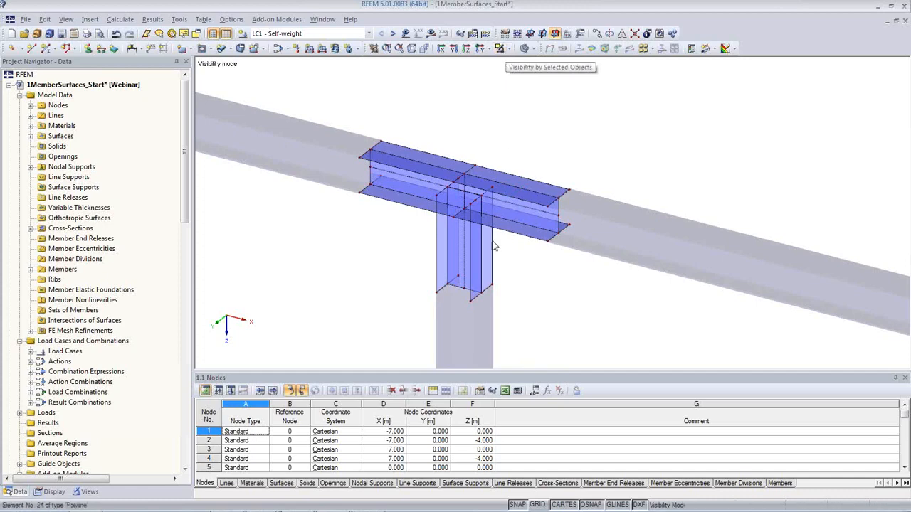
middle_click_drag(487, 249, 506, 240)
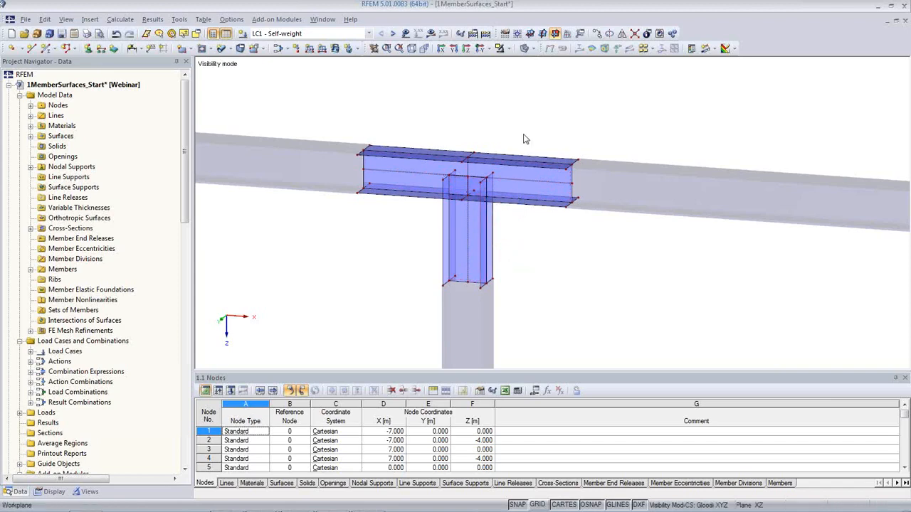
left_click(507, 49)
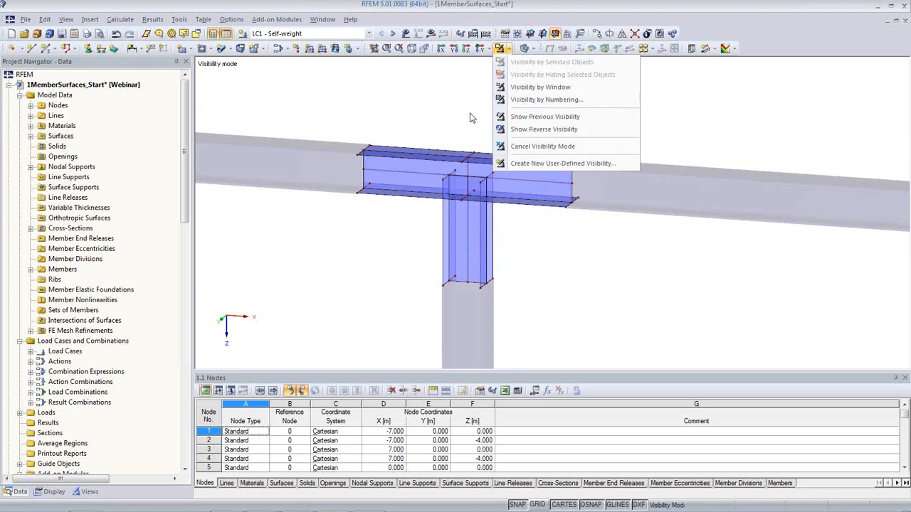
left_click(461, 108)
left_click(525, 49)
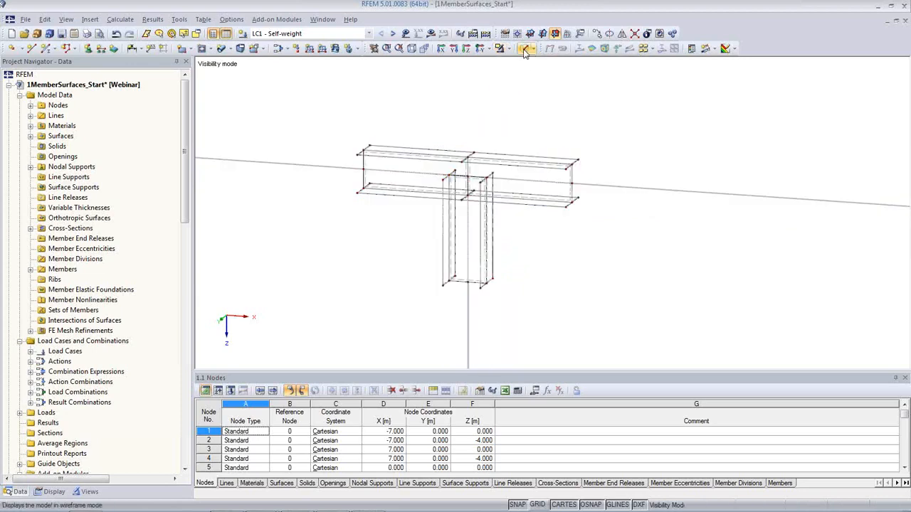
Step: Move the column's upper flange-end nodes down by dZ 0.090 m onto the beam's lower flange, keeping dX at 0
middle_click_drag(500, 195, 500, 212)
scroll(500, 212, "up", 5)
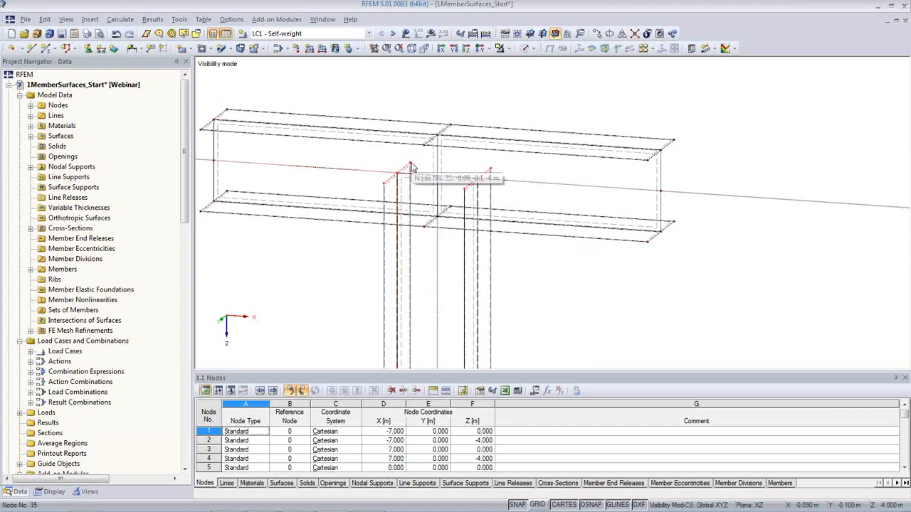
left_click(597, 34)
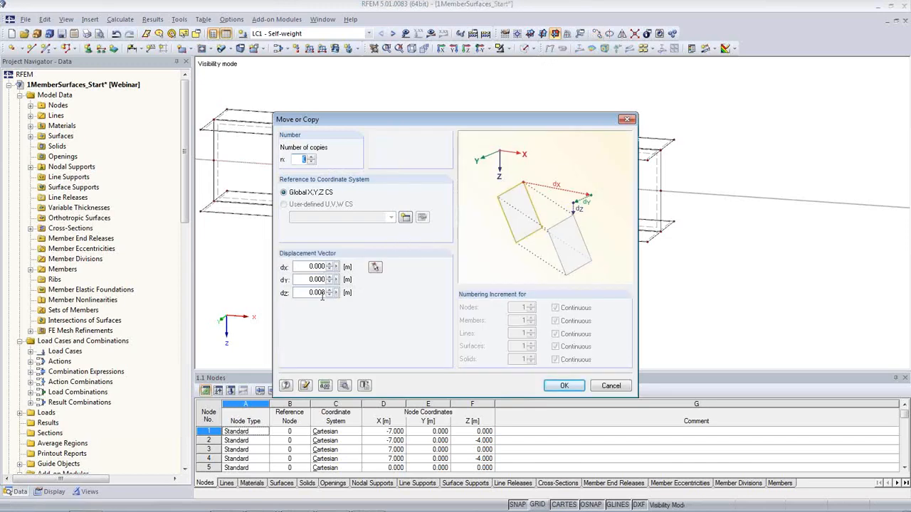
left_click_drag(351, 133, 585, 134)
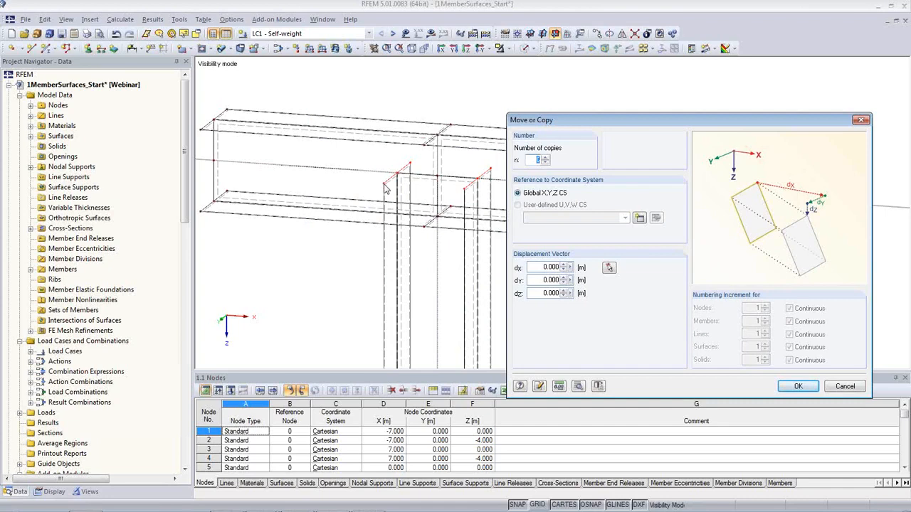
left_click(610, 268)
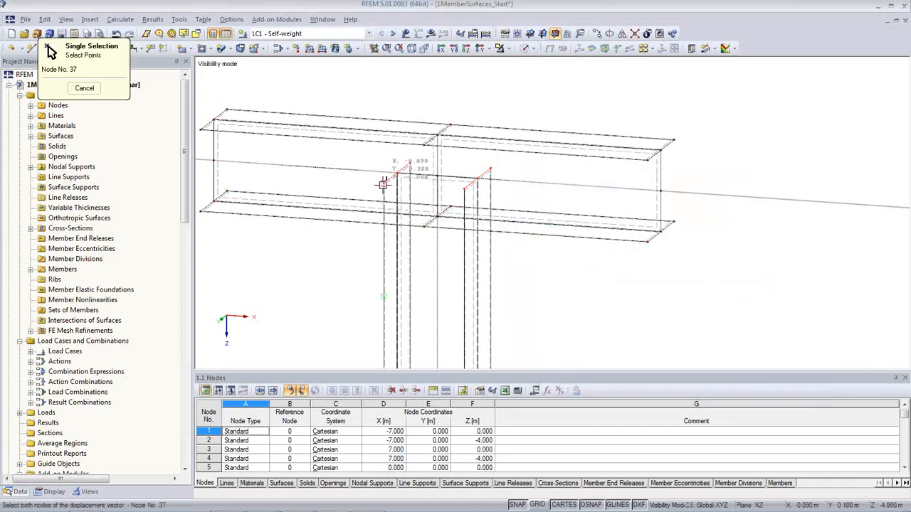
left_click(424, 227)
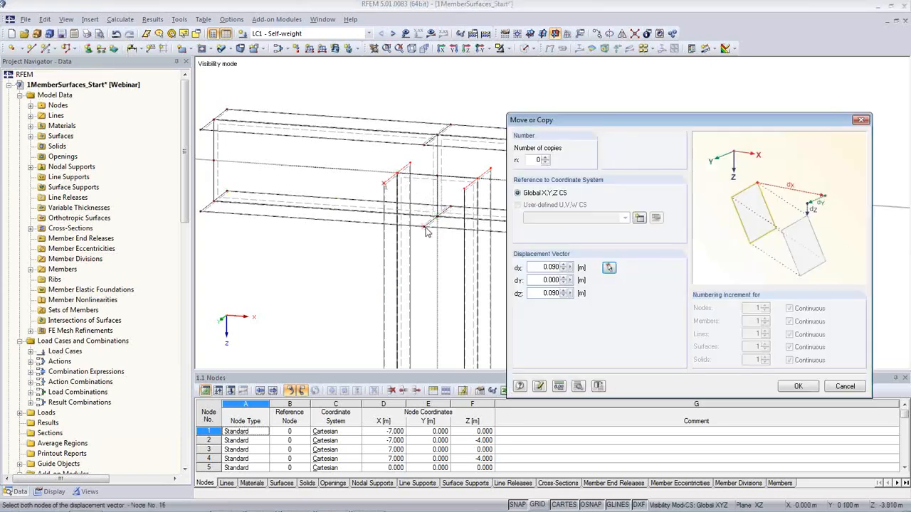
double_click(535, 268)
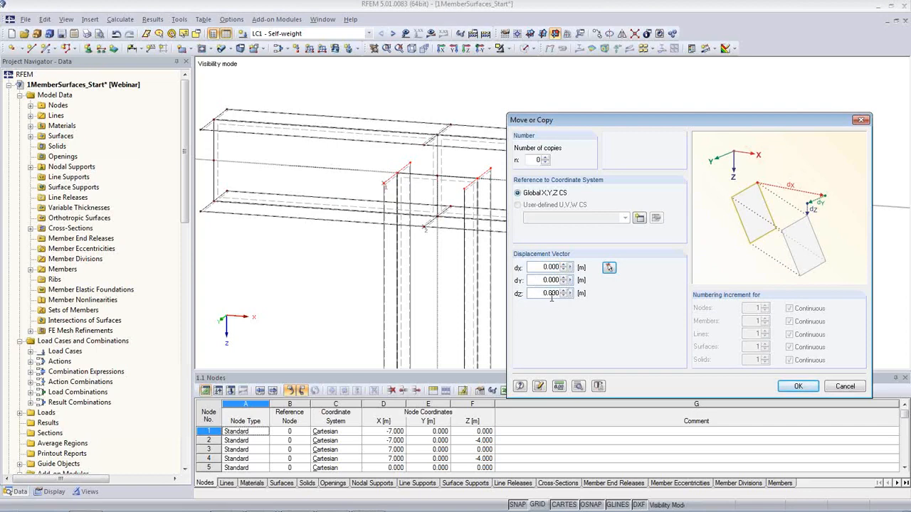
left_click(796, 388)
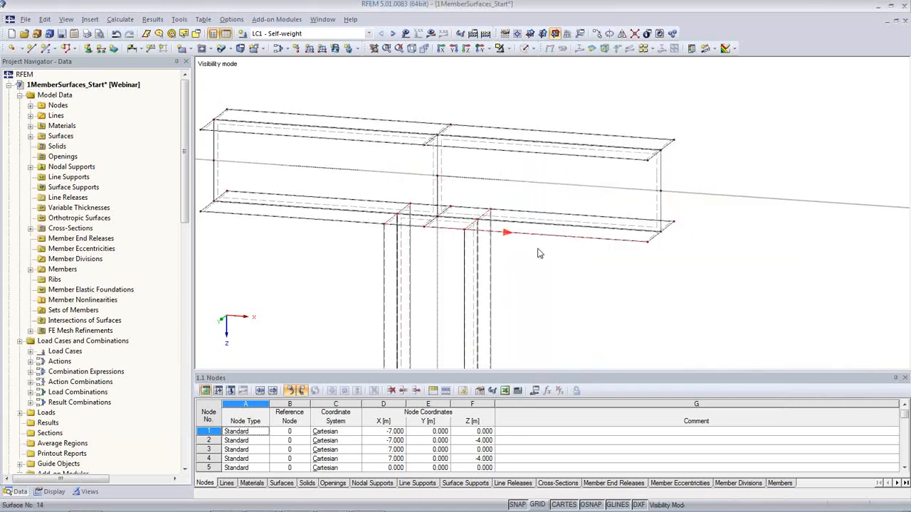
Step: Compare the coordinates of the beam's lower flange corner node and the moved column flange node without changing them
scroll(545, 254, "up", 1)
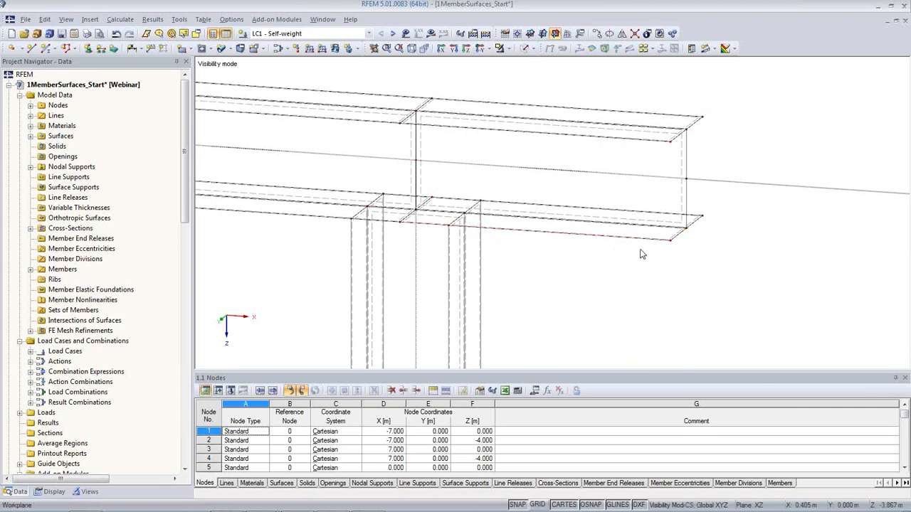
double_click(670, 242)
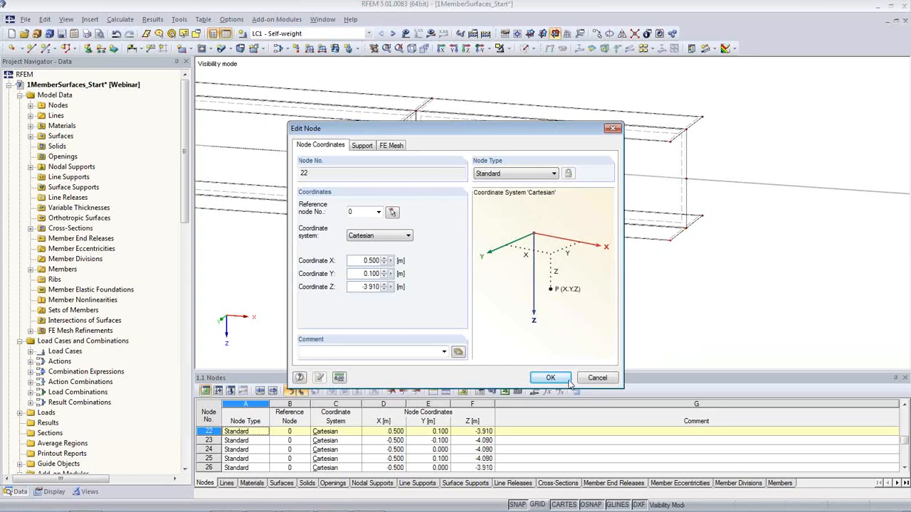
left_click(592, 380)
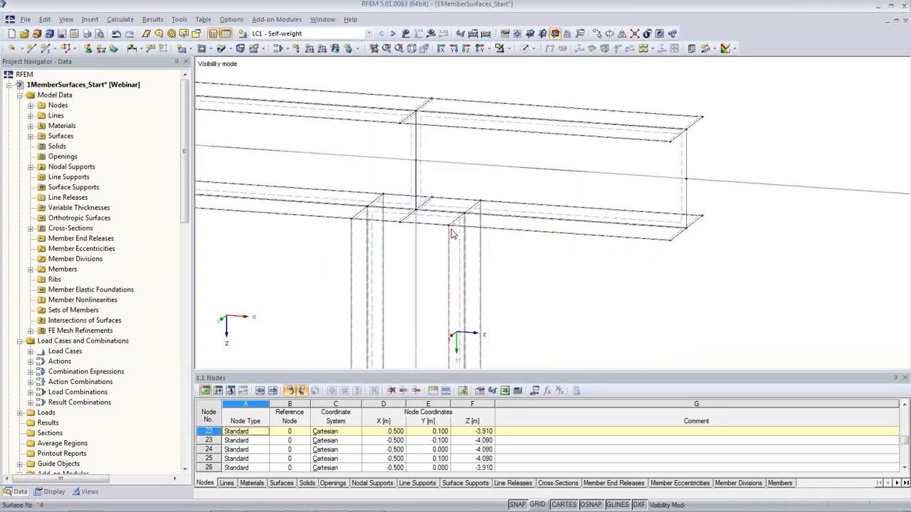
double_click(450, 230)
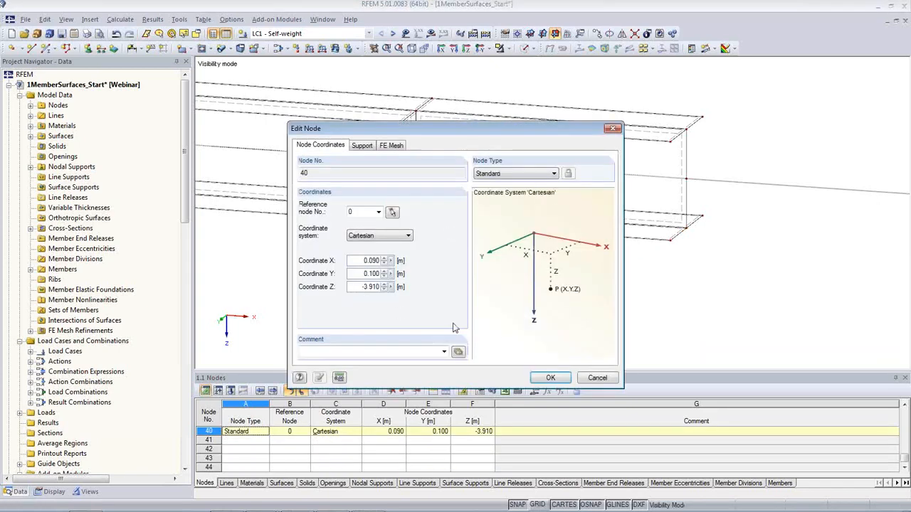
left_click(582, 381)
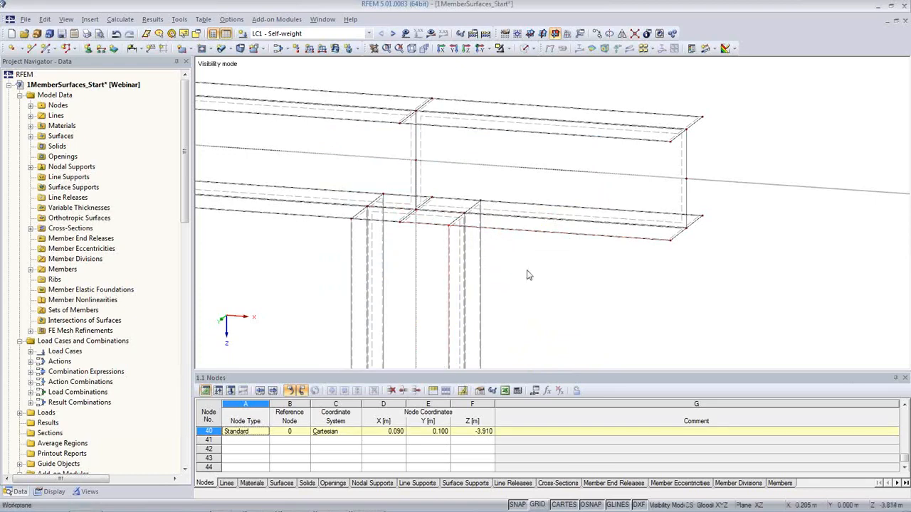
Step: Create a polygonal surface with Rigid stiffness through the four flange corner nodes at the beam's +X end
middle_click_drag(541, 269, 596, 264)
scroll(596, 264, "down", 3)
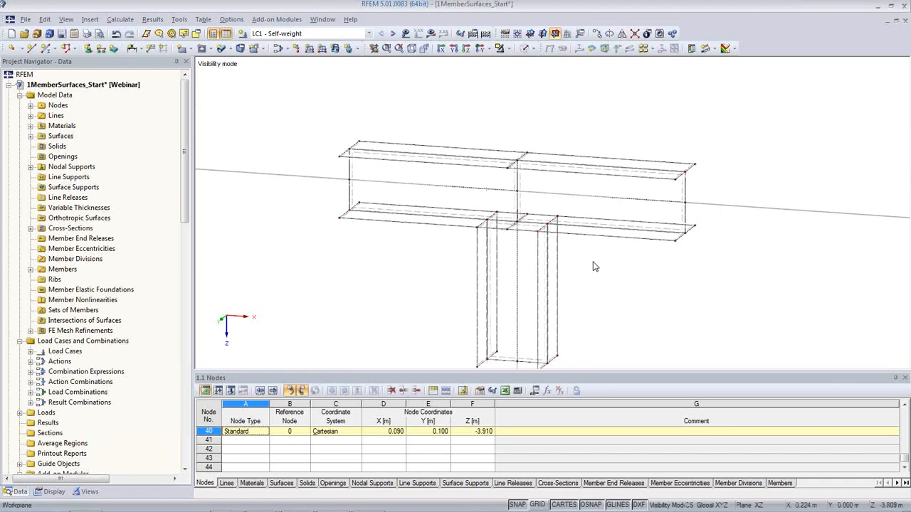
middle_click_drag(595, 274, 568, 241)
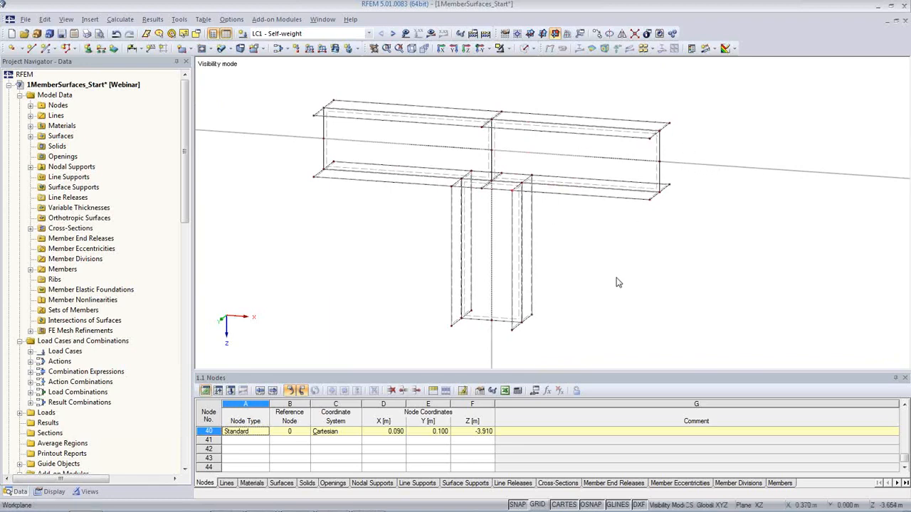
left_click(660, 169)
left_click(190, 49)
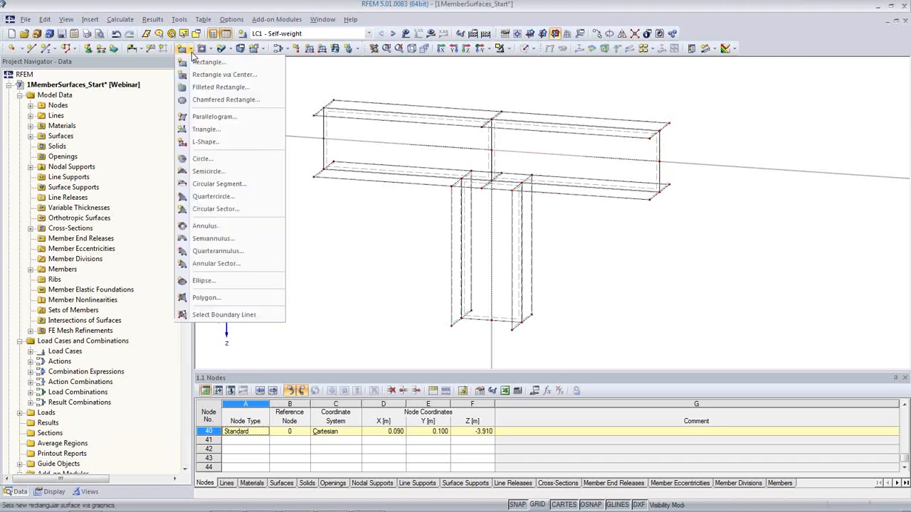
left_click(207, 298)
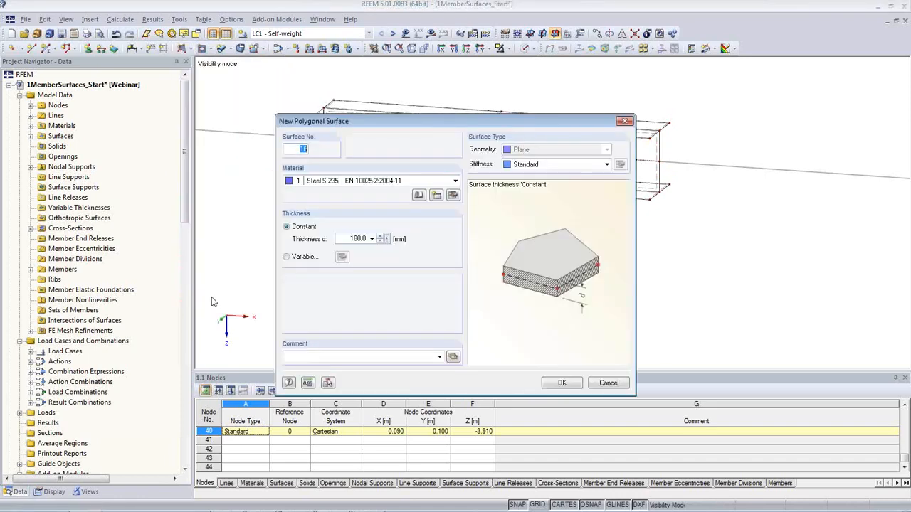
left_click(607, 165)
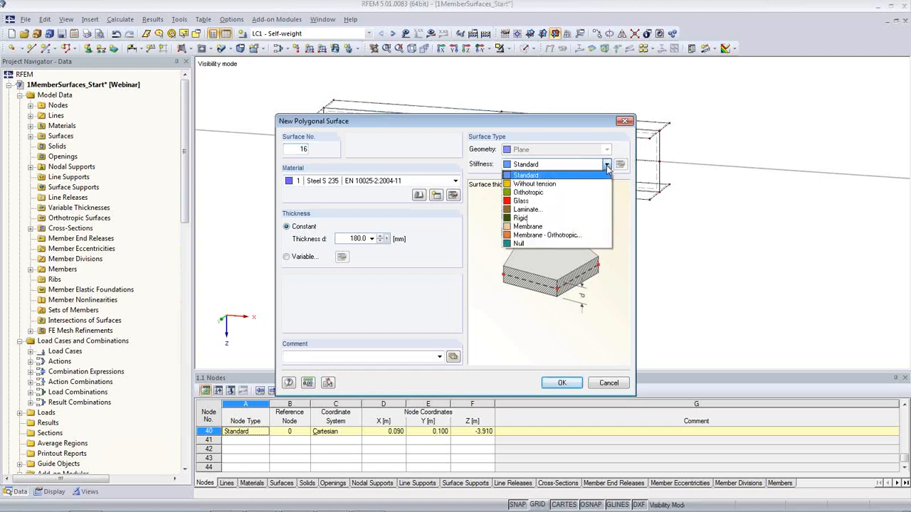
left_click(605, 221)
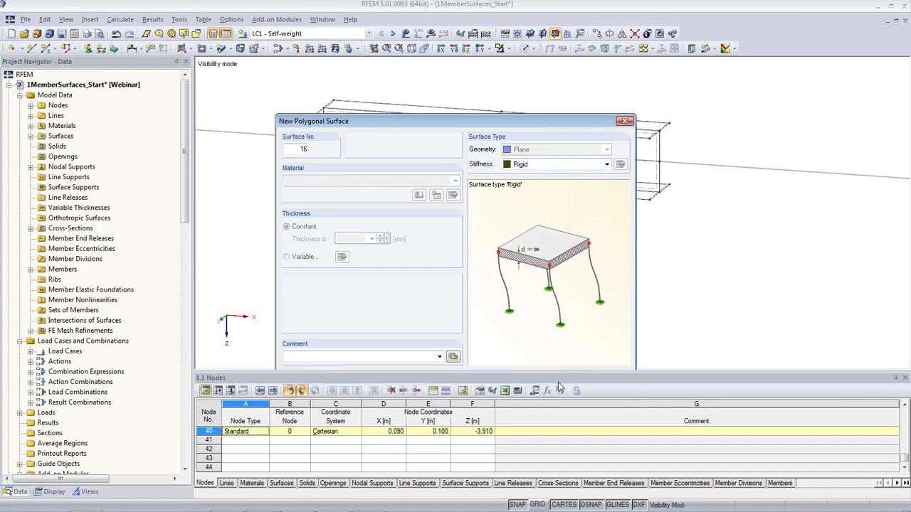
left_click(561, 382)
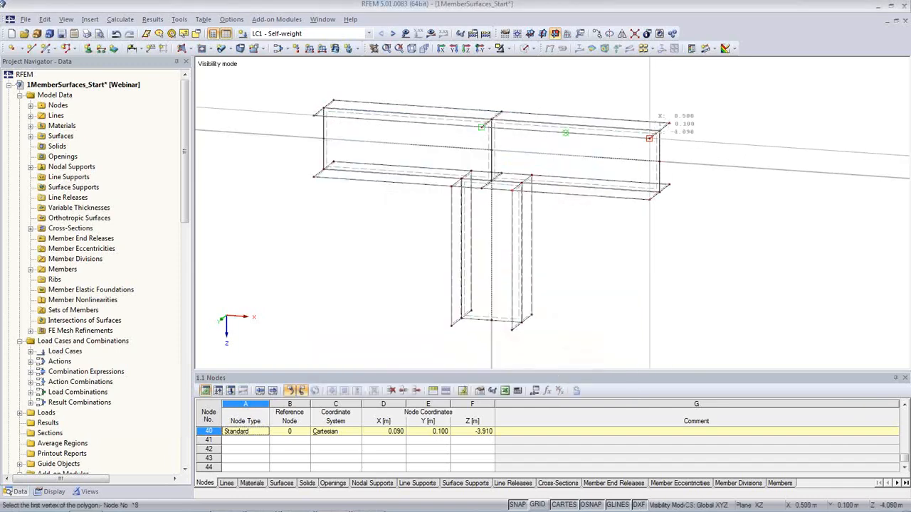
left_click(649, 138)
left_click(669, 123)
left_click(669, 185)
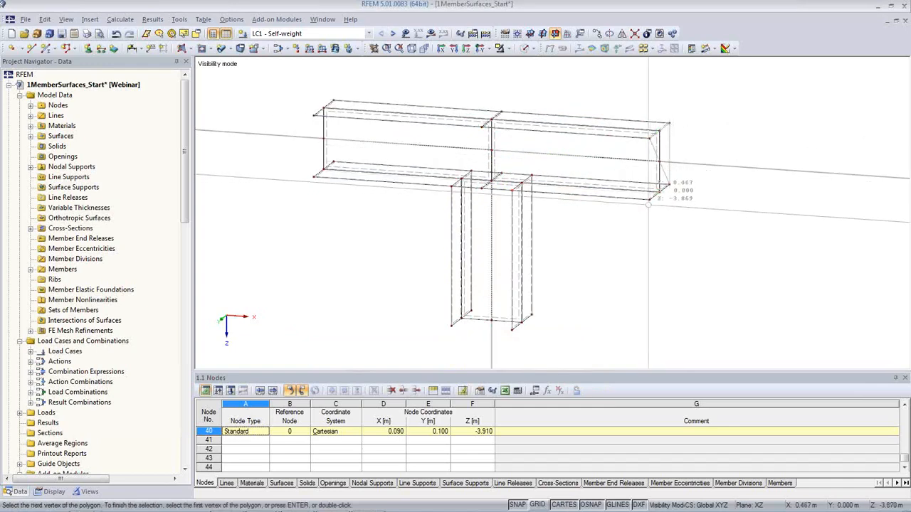
left_click(649, 138)
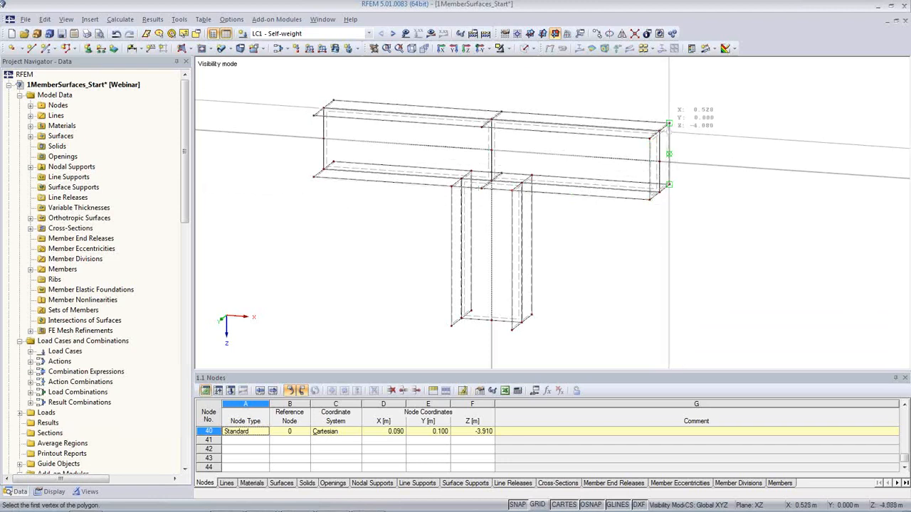
Step: Create another rigid polygonal surface through the four flange corner nodes at the beam's -X end
left_click(314, 115)
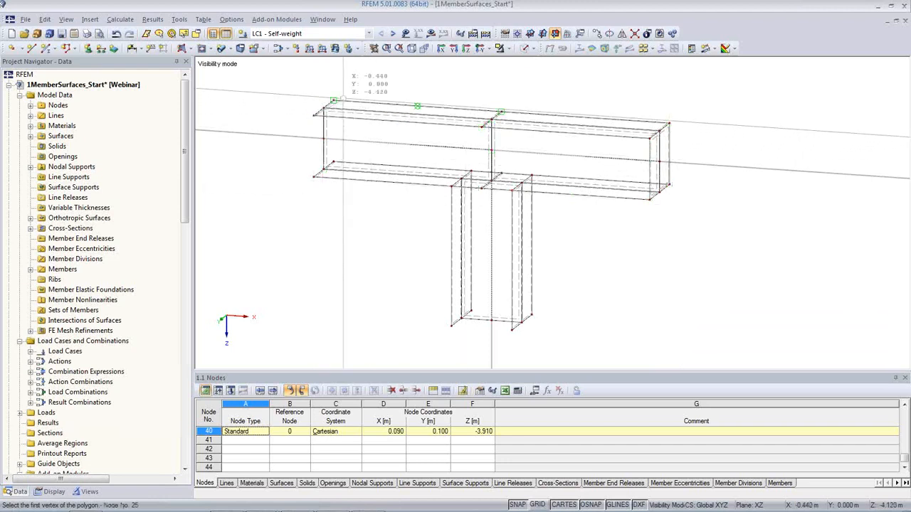
left_click(333, 101)
left_click(333, 162)
left_click(314, 115)
Step: Close the column's lower end with a rigid polygonal surface through its four flange corner nodes
left_click(451, 326)
left_click(513, 329)
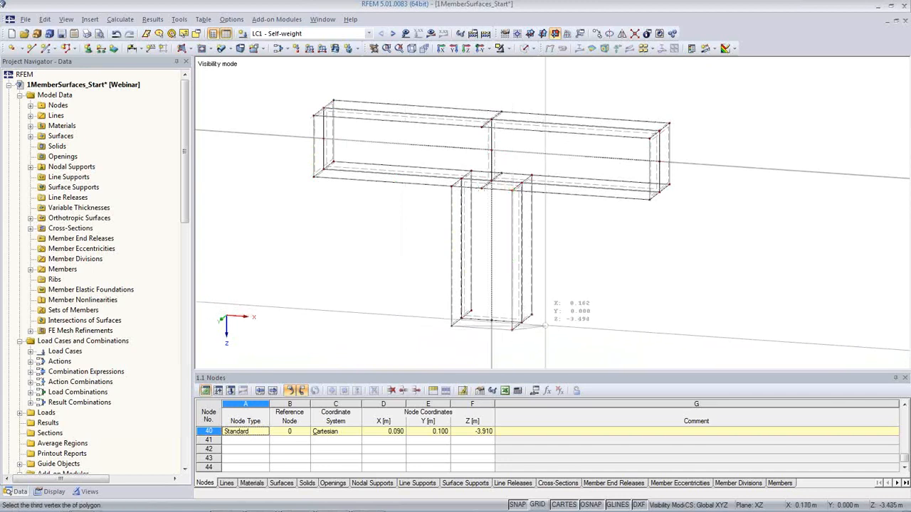
left_click(531, 315)
left_click(471, 311)
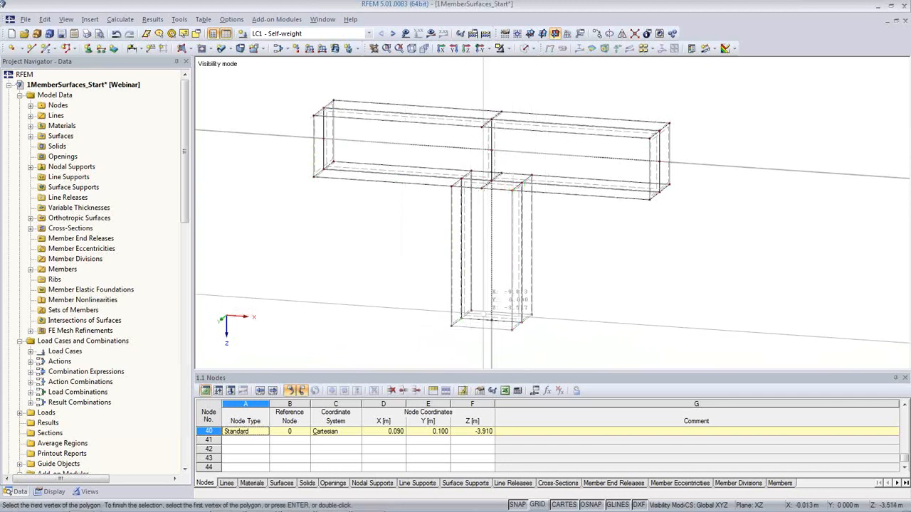
left_click(452, 326)
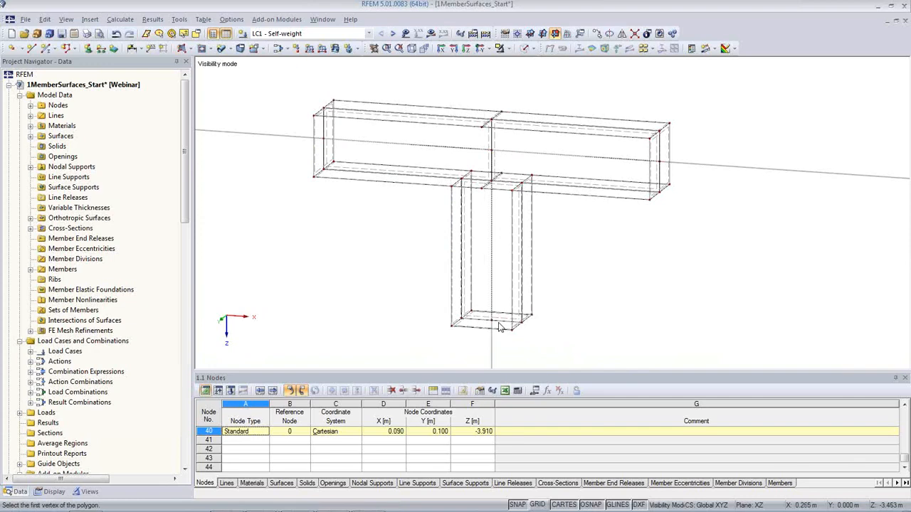
Step: Examine the rigid end surface at the beam's -X end in solid and solid transparent display
scroll(313, 167, "up", 5)
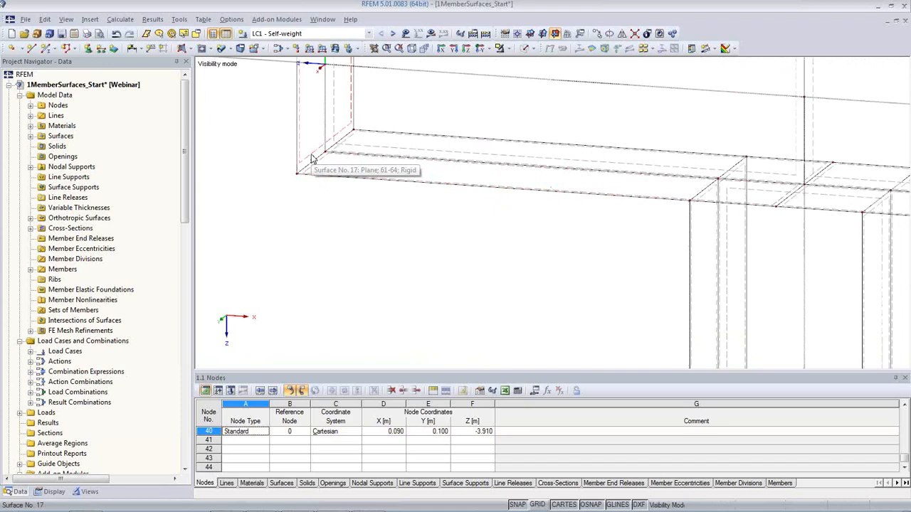
left_click(524, 49)
middle_click_drag(474, 238, 453, 324)
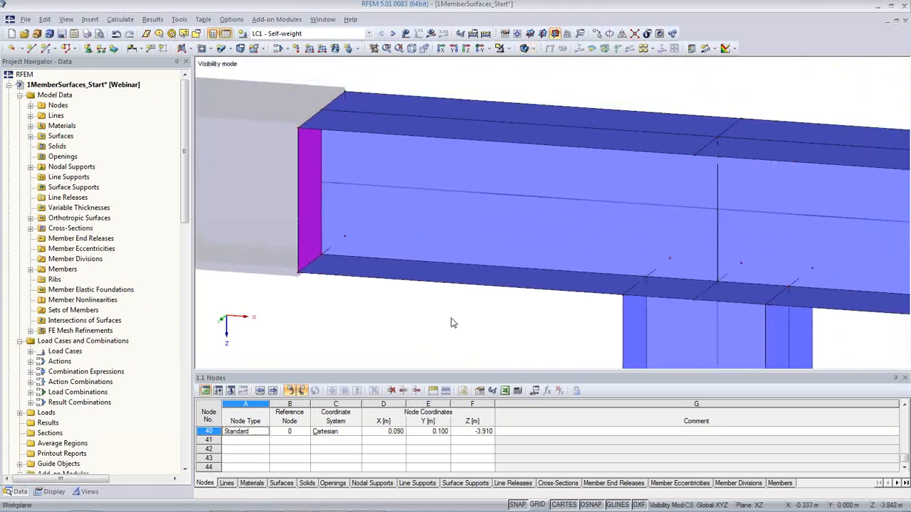
left_click(531, 48)
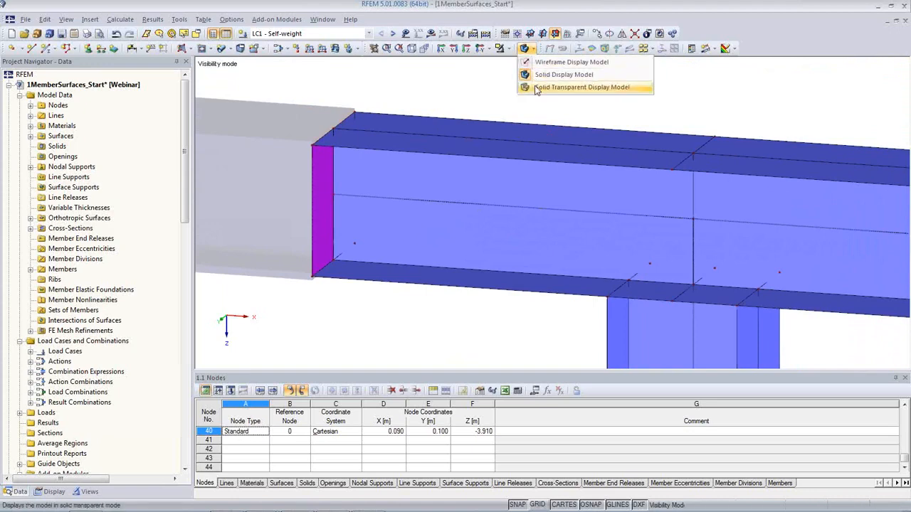
left_click(537, 89)
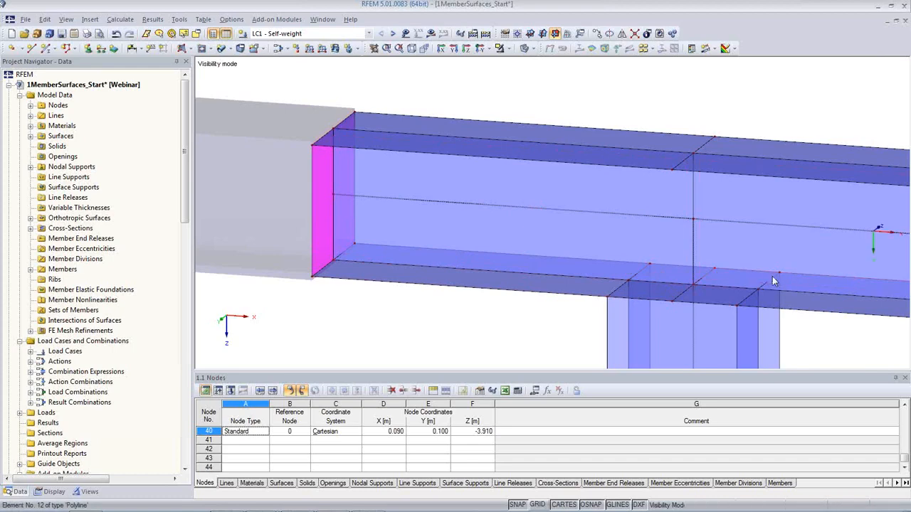
left_click(530, 48)
left_click(539, 74)
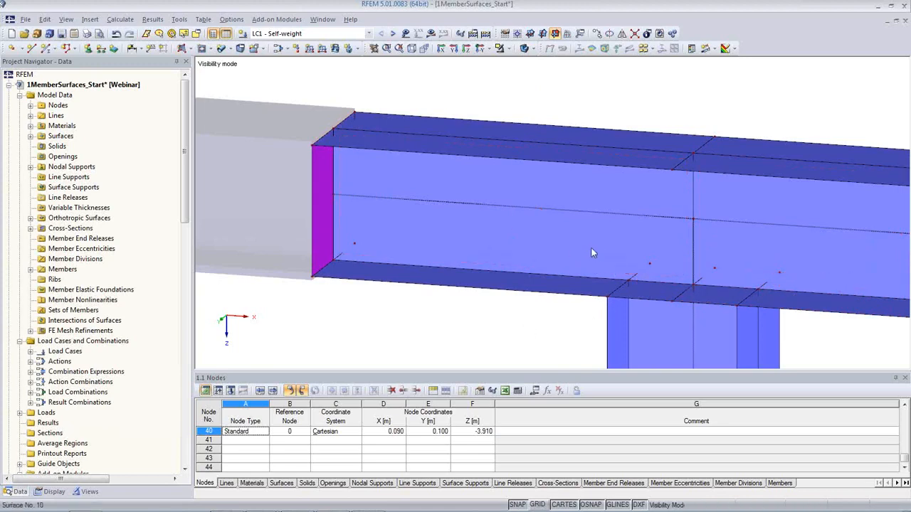
left_click(527, 48)
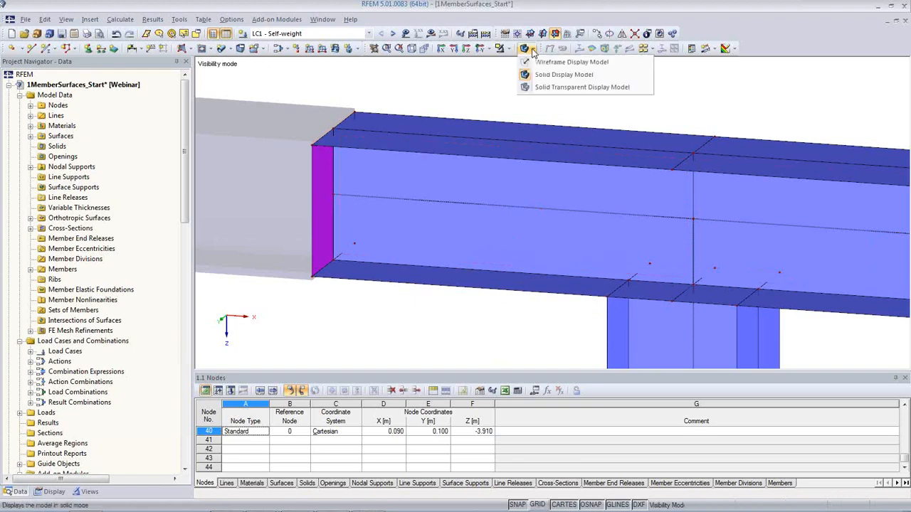
left_click(542, 87)
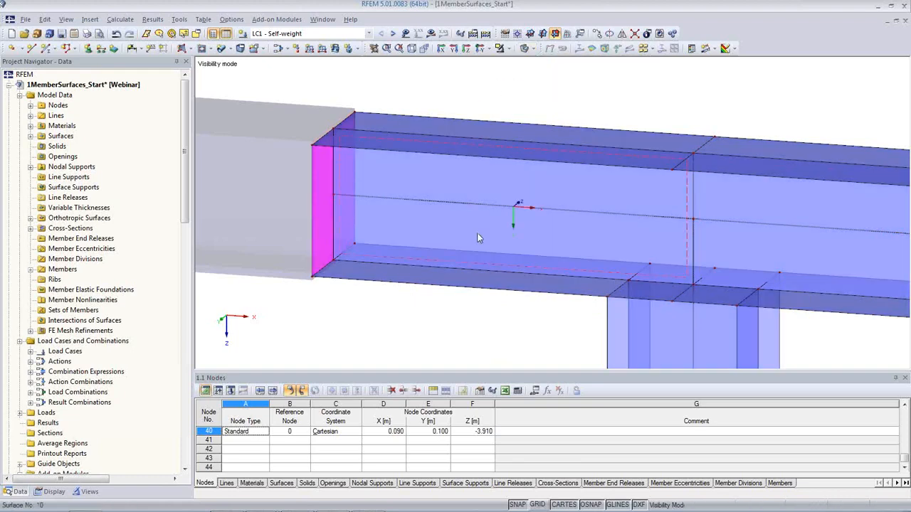
Step: Return the model to wireframe display with the whole joint in view
left_click(529, 48)
left_click(540, 62)
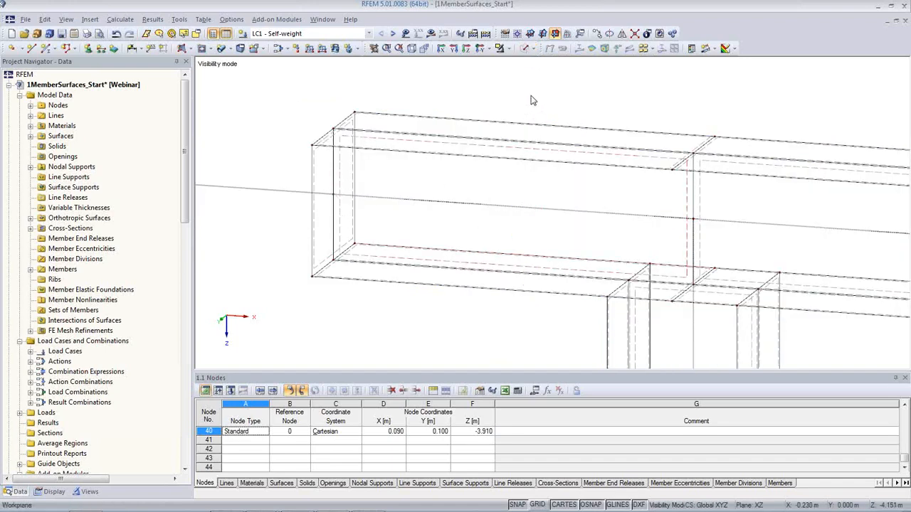
scroll(519, 107, "down", 2)
middle_click_drag(573, 251, 443, 215)
scroll(443, 220, "down", 2)
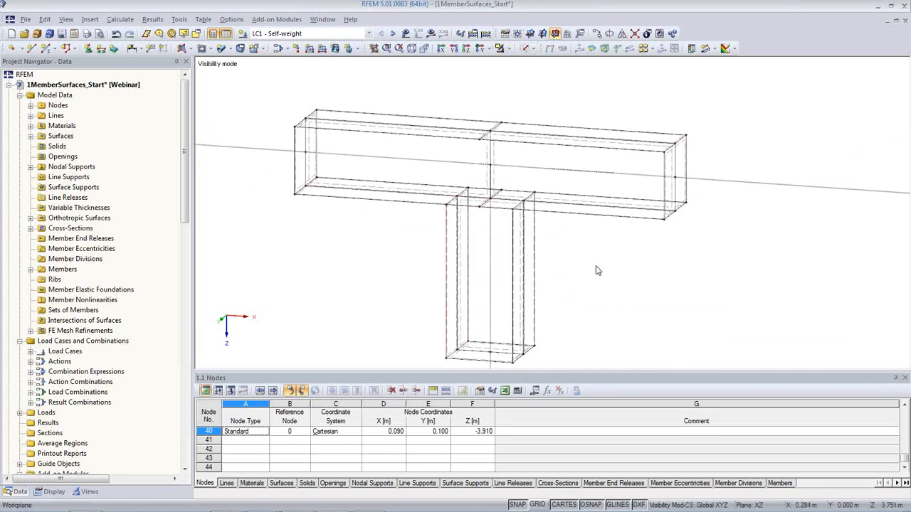
scroll(598, 270, "down", 1)
middle_click_drag(596, 275, 547, 259)
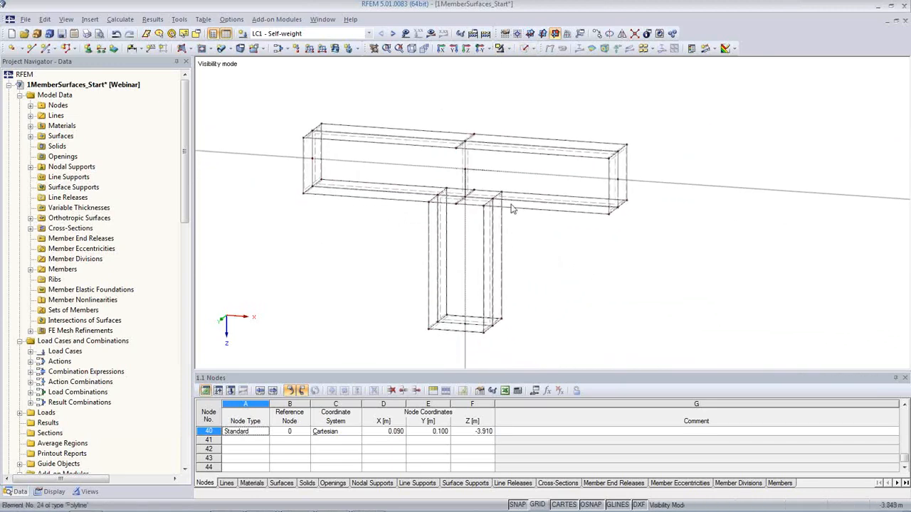
Step: Leave the visibility mode and show the whole model as a solid model, focusing on the beam joint's -X end
left_click(506, 50)
left_click(540, 146)
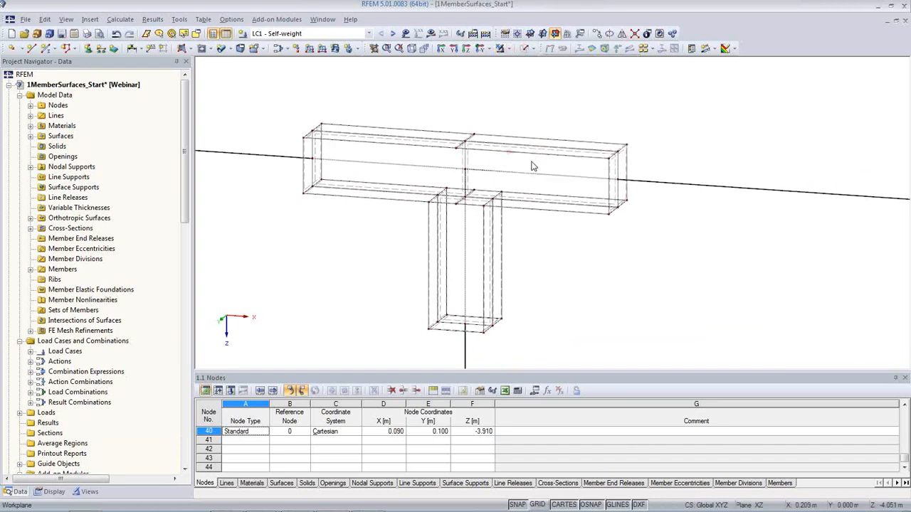
left_click(524, 50)
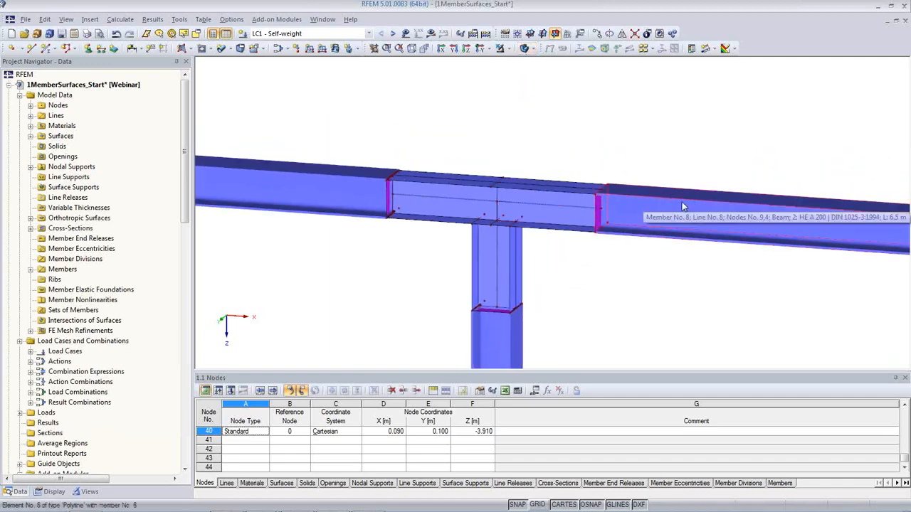
scroll(583, 209, "up", 3)
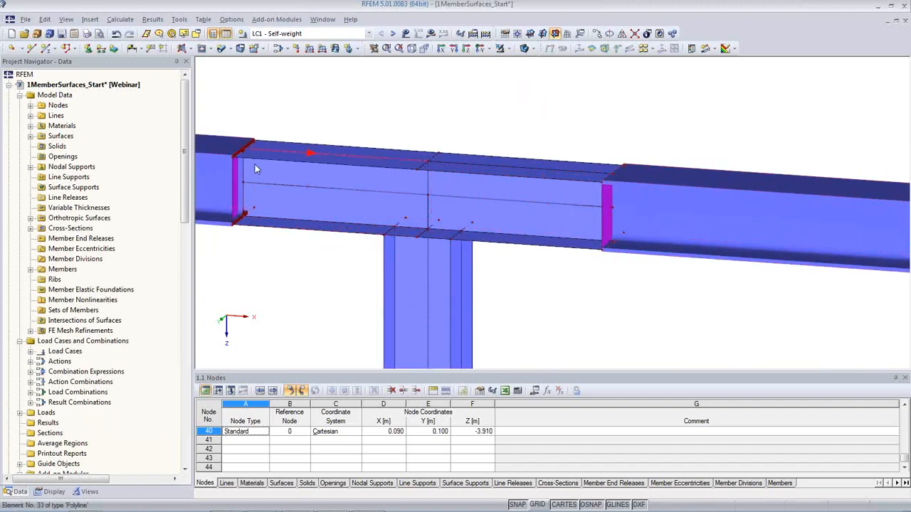
scroll(249, 185, "up", 3)
middle_click_drag(242, 177, 340, 158)
scroll(340, 156, "up", 2)
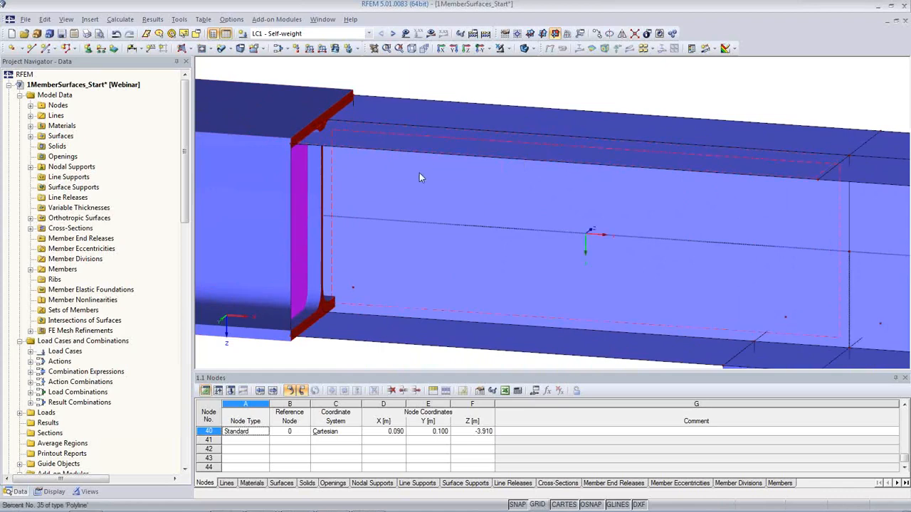
Step: Examine the flange connection at the beam's -X end with surfaces rendered filled including thickness, without and with edges
left_click(54, 492)
scroll(86, 383, "down", 20)
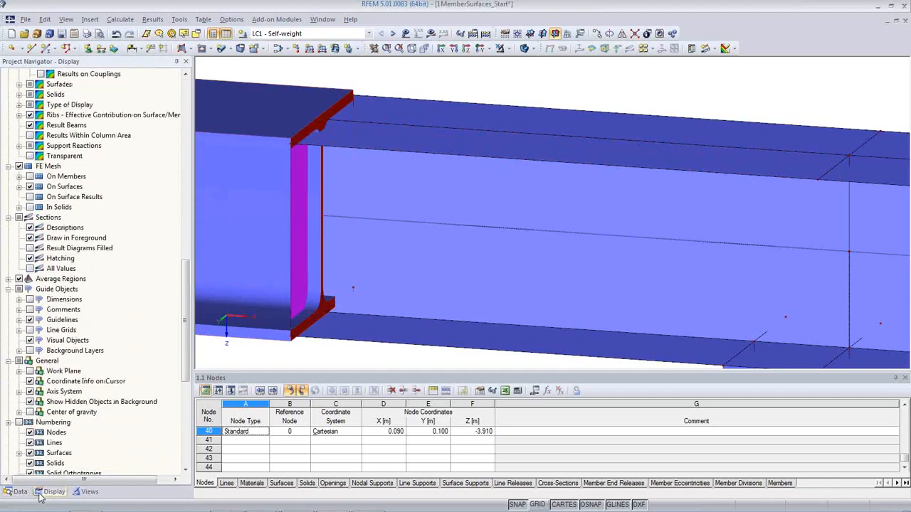
scroll(135, 341, "down", 9)
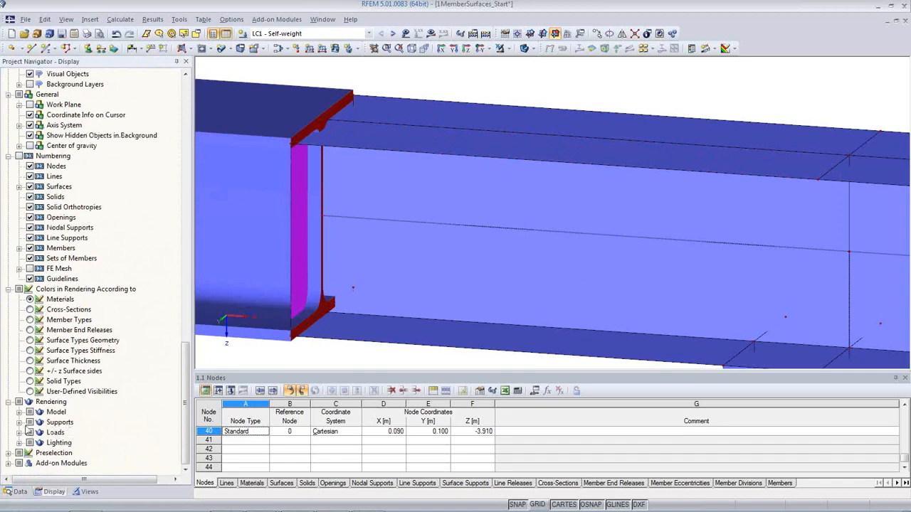
left_click(19, 414)
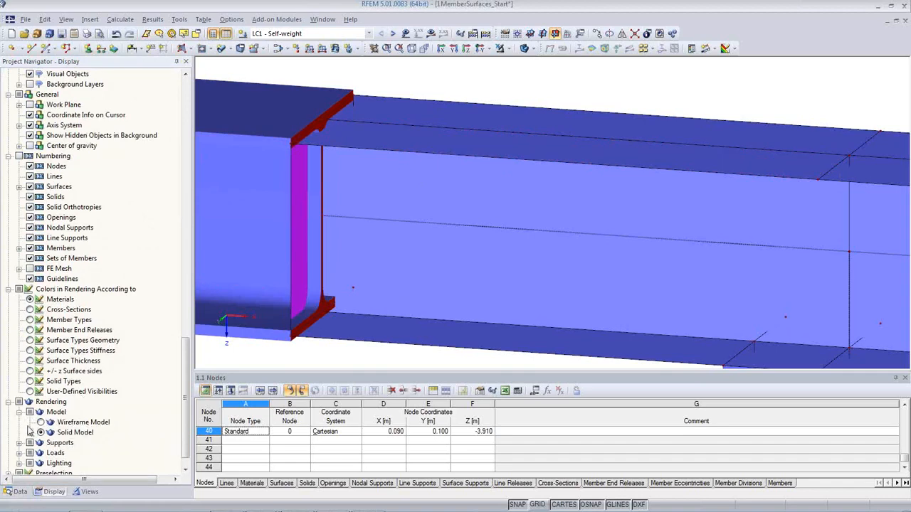
left_click(30, 432)
scroll(120, 440, "down", 2)
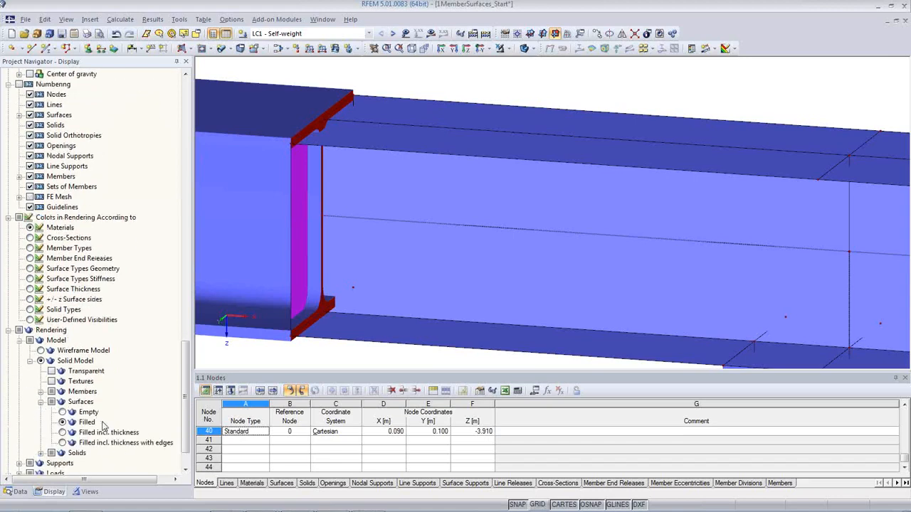
left_click(63, 432)
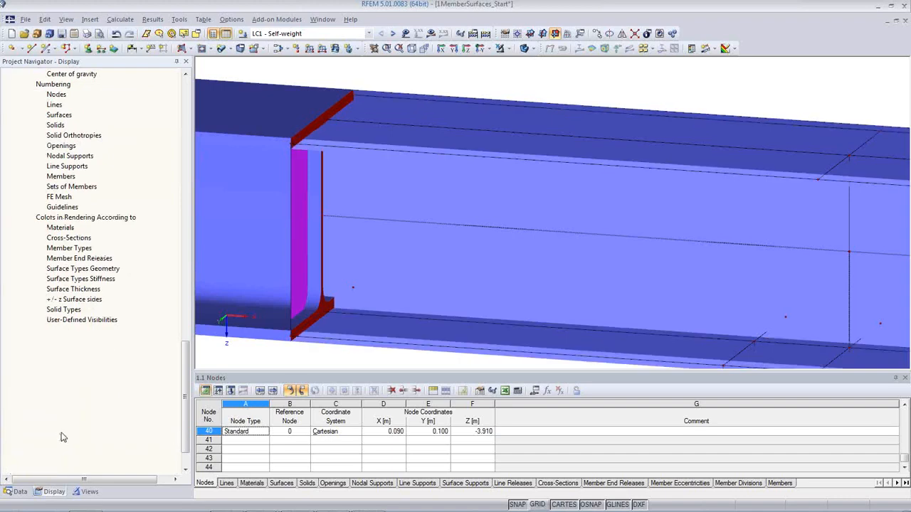
left_click(63, 442)
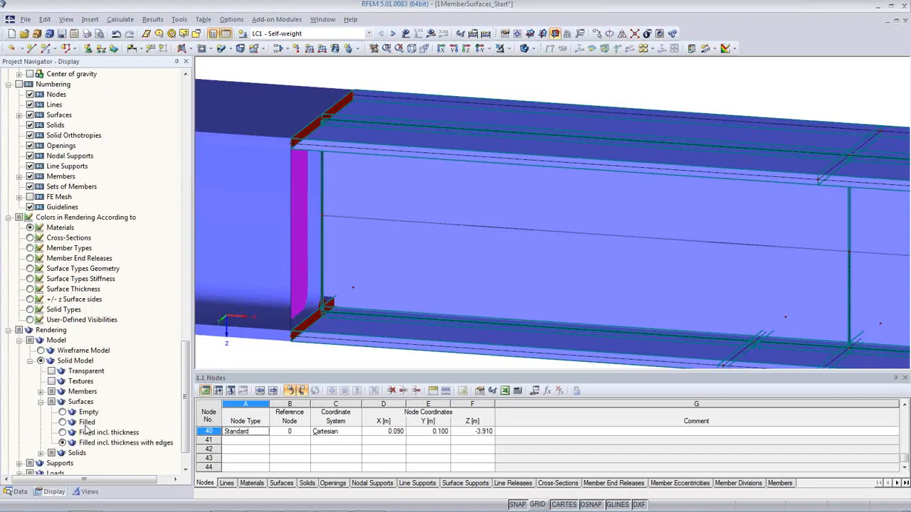
mouse_move(316, 137)
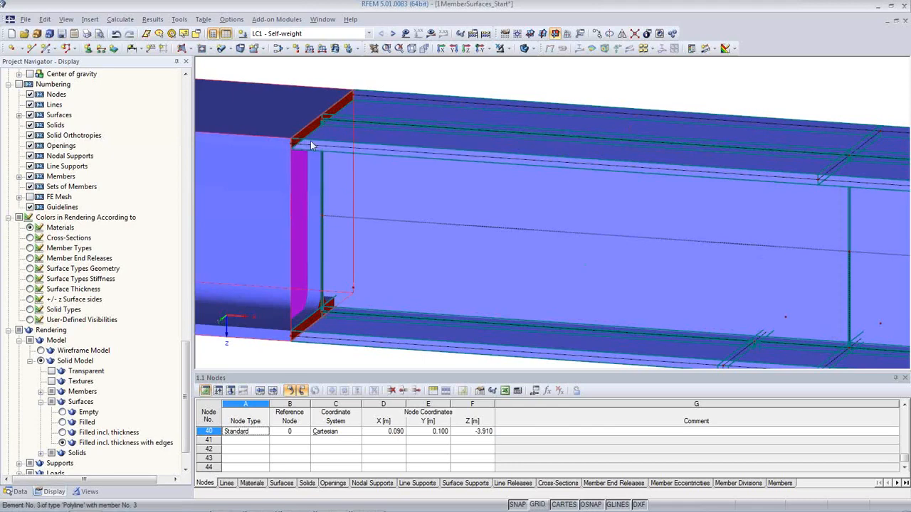
scroll(306, 140, "up", 4)
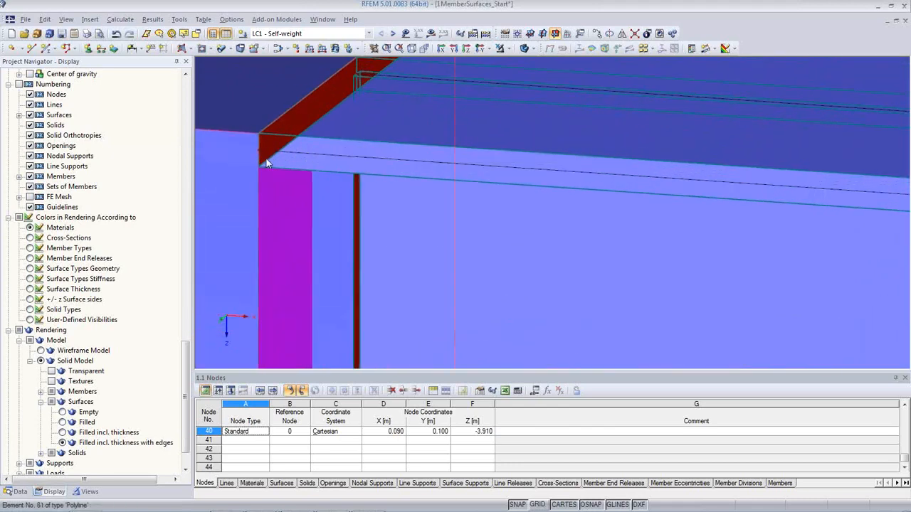
scroll(267, 151, "down", 6)
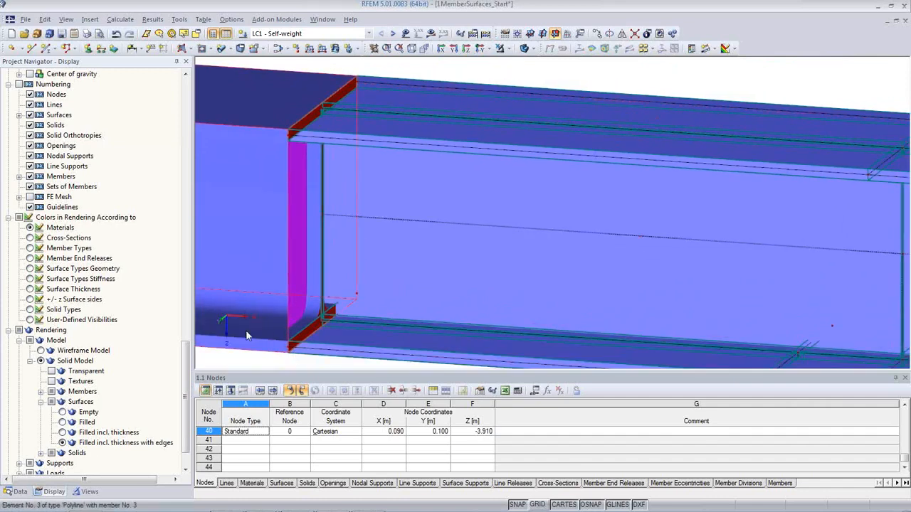
Step: Restore the Filled rendering for surfaces and return the model to wireframe display with the whole joint in view
left_click(63, 422)
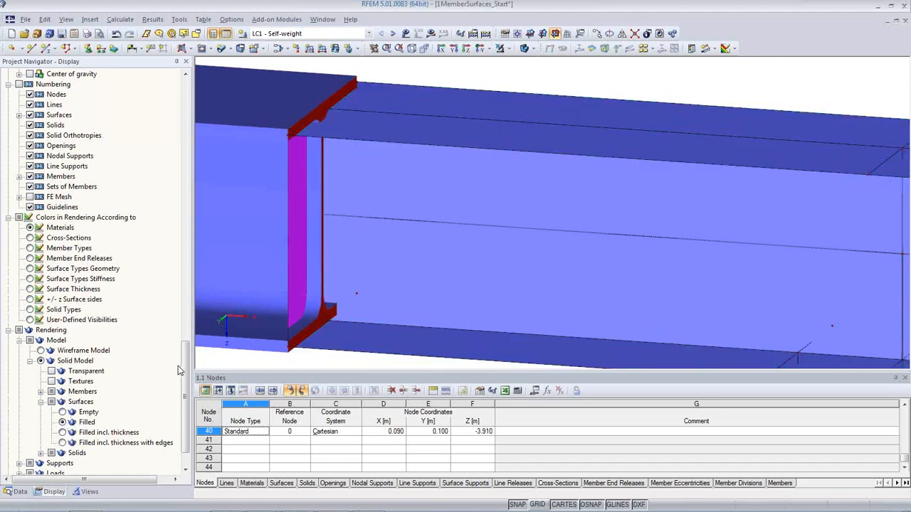
scroll(140, 358, "down", 2)
scroll(140, 358, "up", 4)
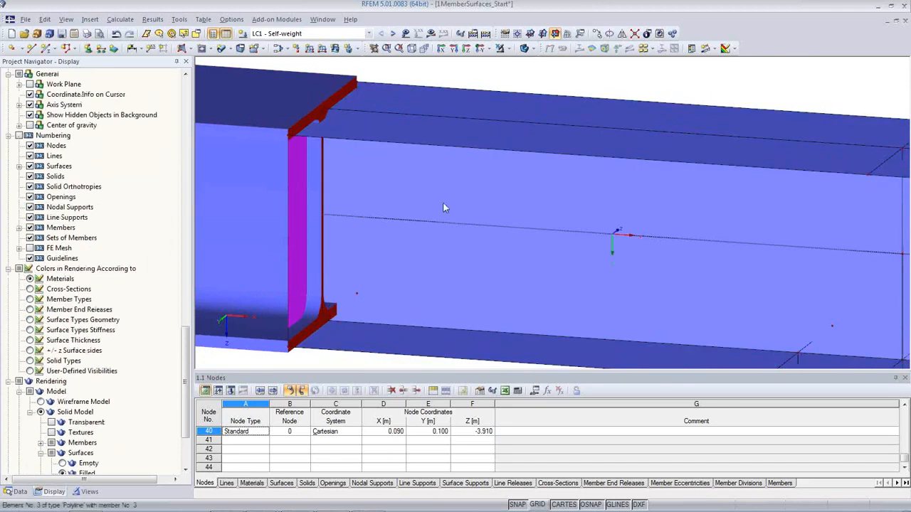
left_click(523, 48)
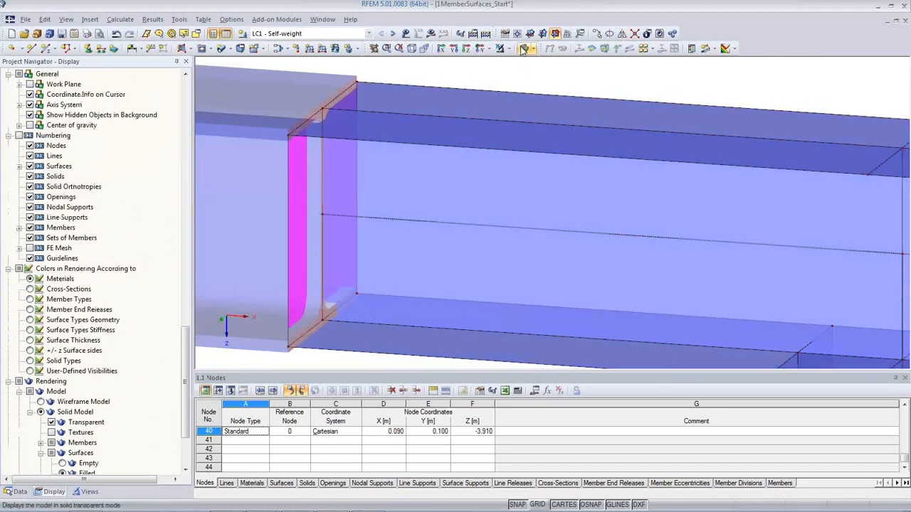
left_click(523, 50)
scroll(511, 211, "down", 2)
scroll(511, 210, "down", 3)
middle_click_drag(722, 315, 607, 235)
scroll(607, 235, "down", 2)
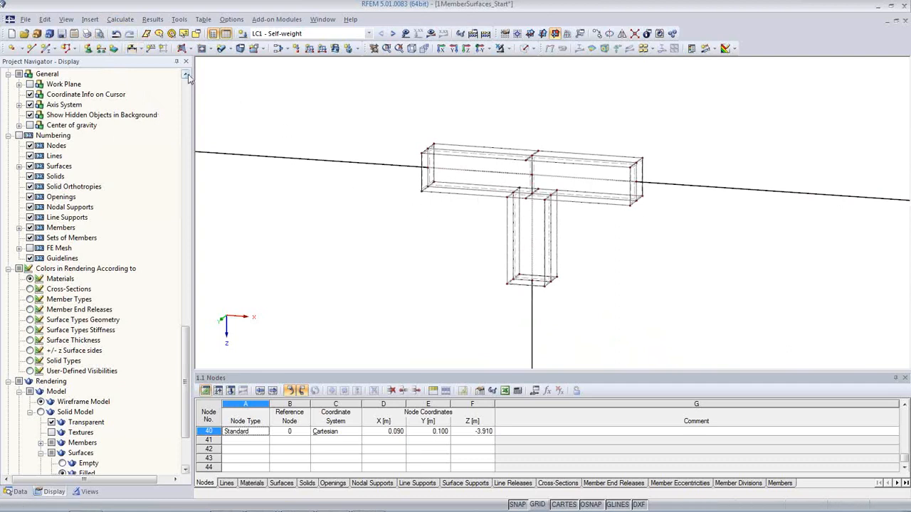
Step: Generate the FE mesh through the mesh settings, using a target finite element length of 0.025 m and regeneration on confirmation
left_click(118, 21)
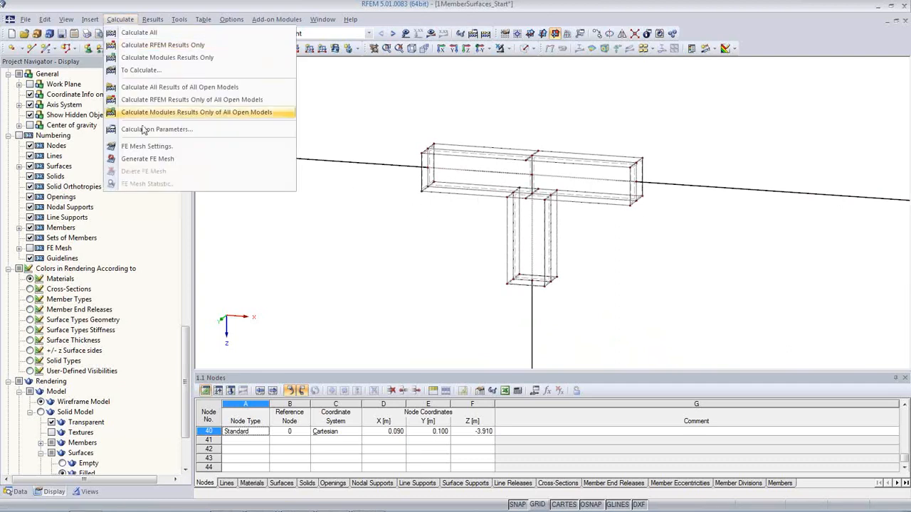
left_click(145, 146)
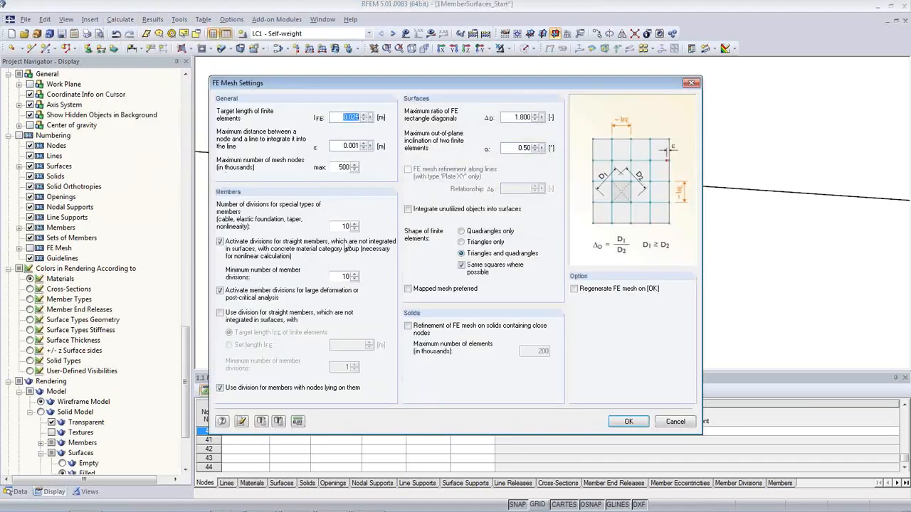
left_click(359, 118)
left_click(575, 289)
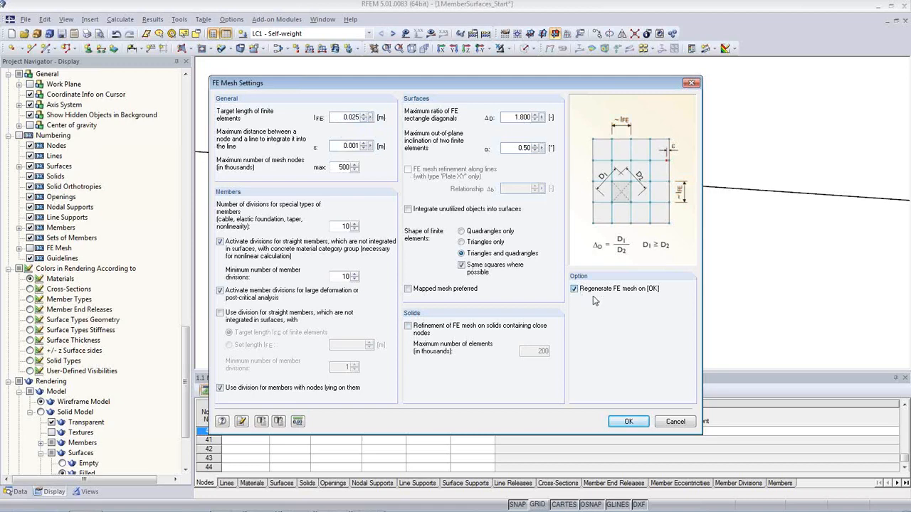
left_click(627, 421)
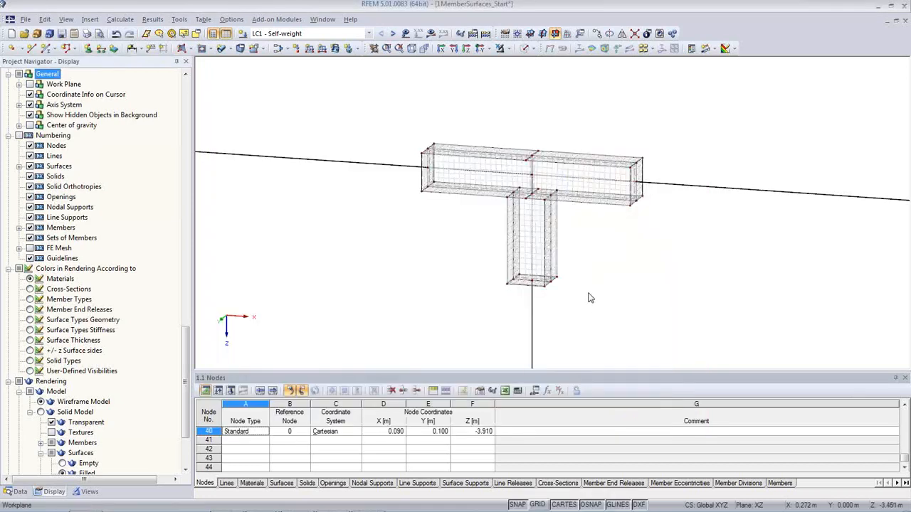
Step: Examine the FE mesh on the joint's surfaces, especially where the column meets the beam and at the beam ends
middle_click_drag(616, 264, 539, 254)
scroll(471, 203, "up", 3)
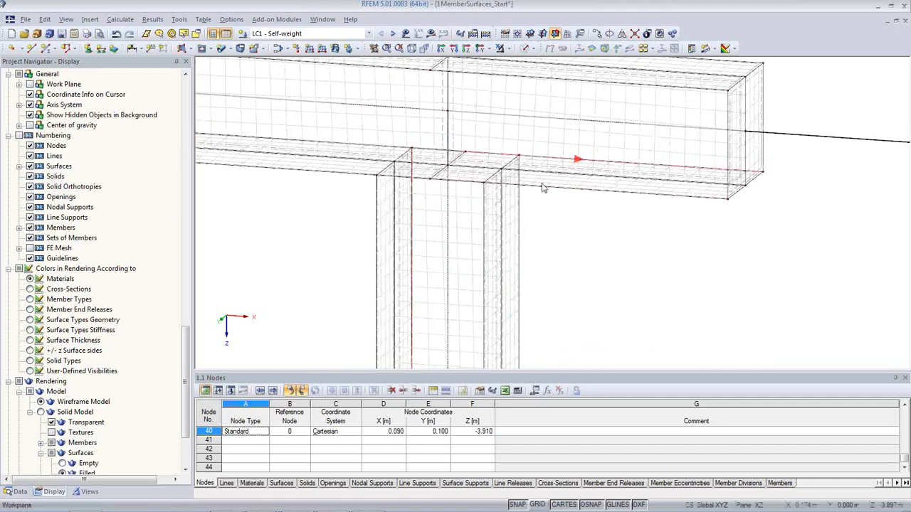
scroll(679, 212, "down", 3)
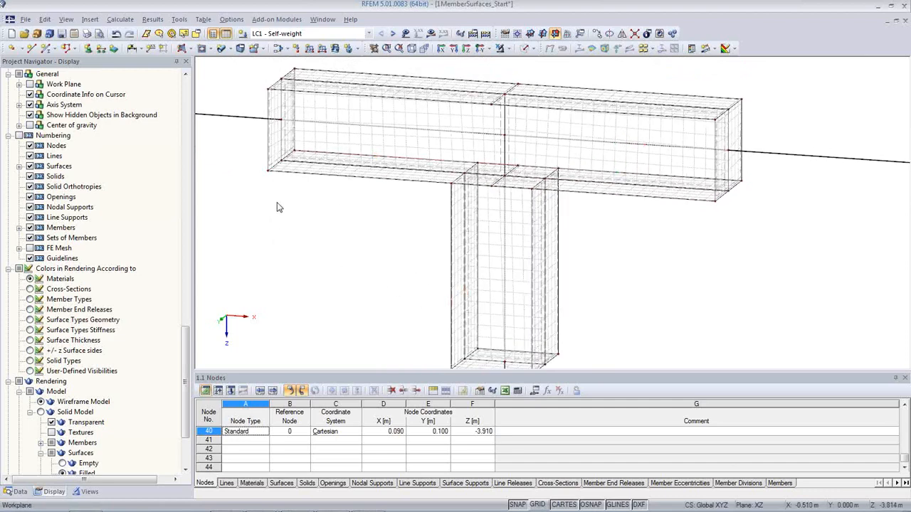
scroll(356, 207, "up", 2)
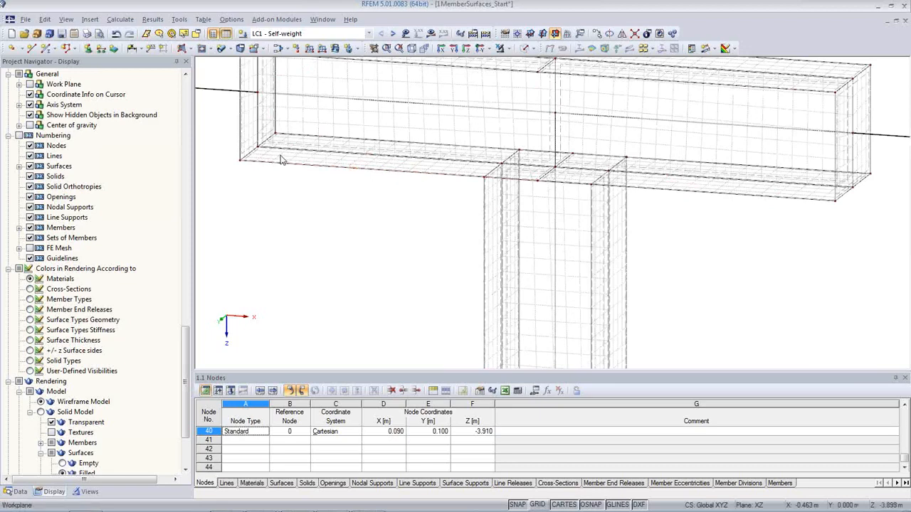
scroll(332, 206, "down", 2)
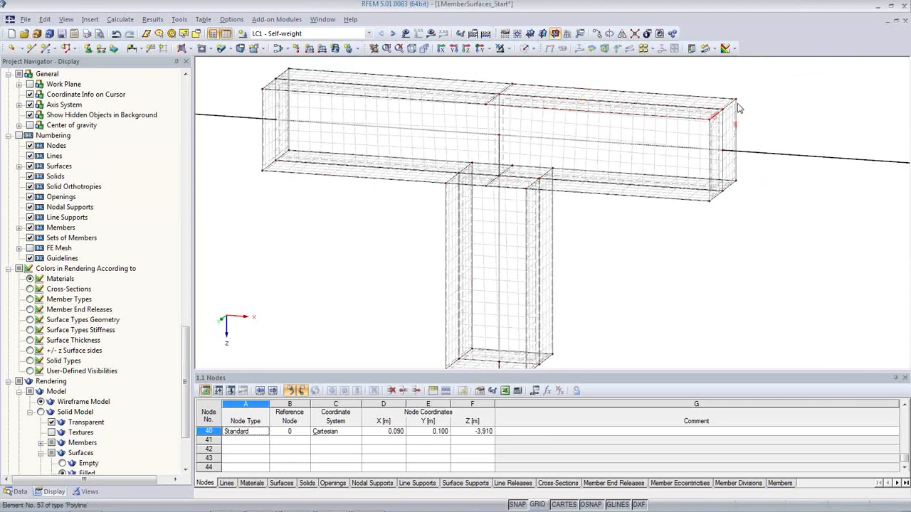
scroll(690, 255, "down", 3)
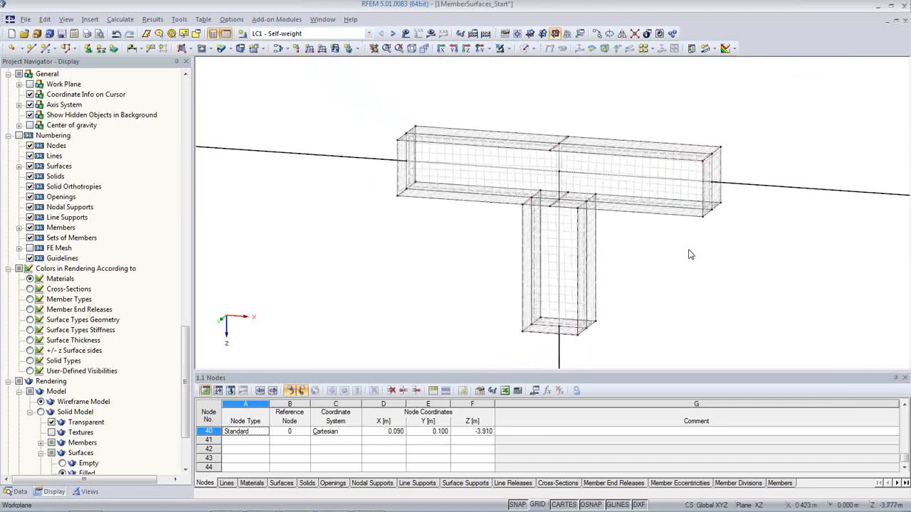
middle_click_drag(622, 264, 552, 254)
scroll(553, 254, "down", 1)
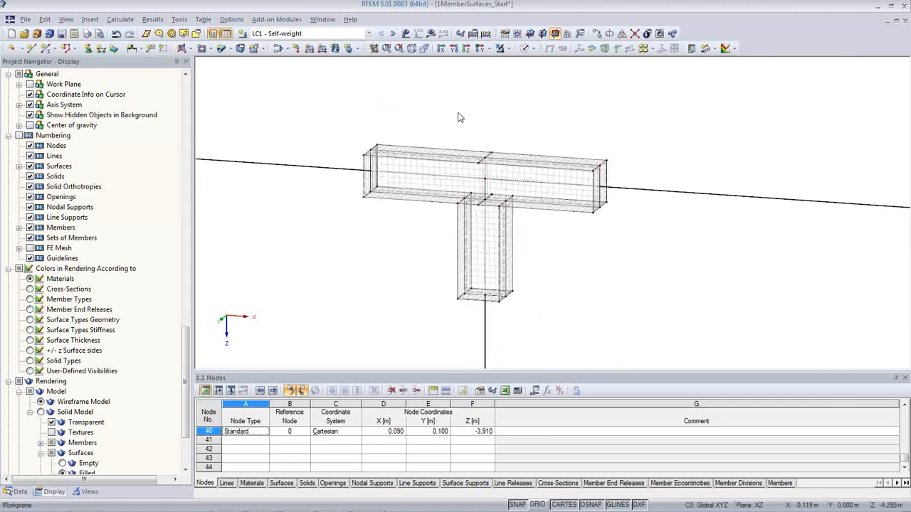
Step: Calculate load case LC1 - Self-weight and show its results along the beam and the middle column
scroll(457, 114, "down", 1)
scroll(430, 69, "down", 3)
middle_click_drag(408, 175, 455, 242)
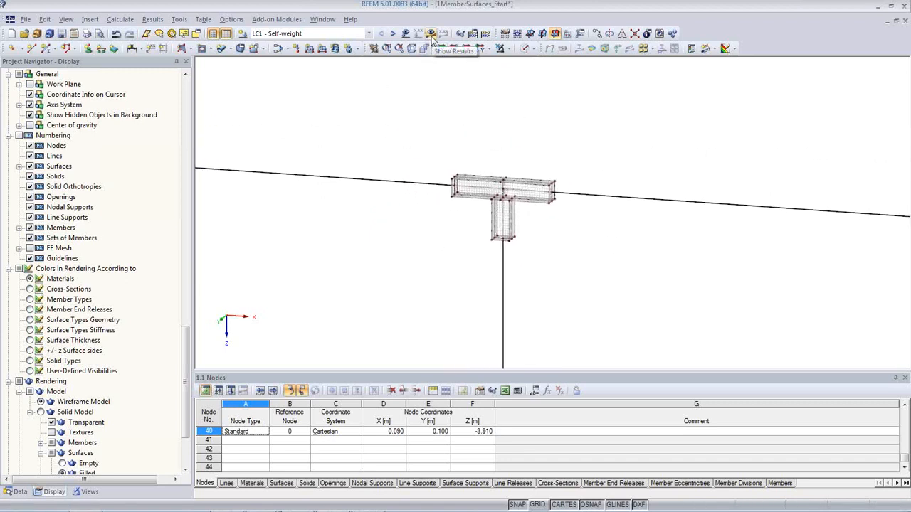
left_click(430, 35)
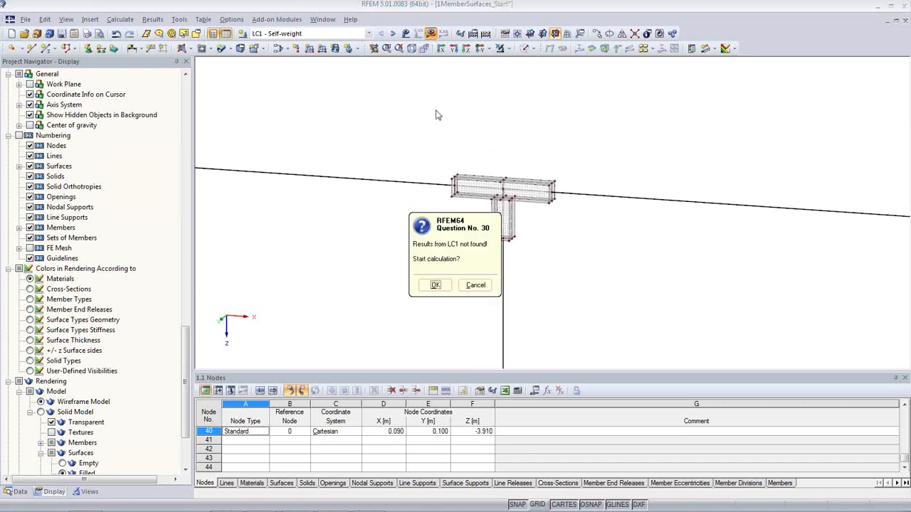
left_click(438, 288)
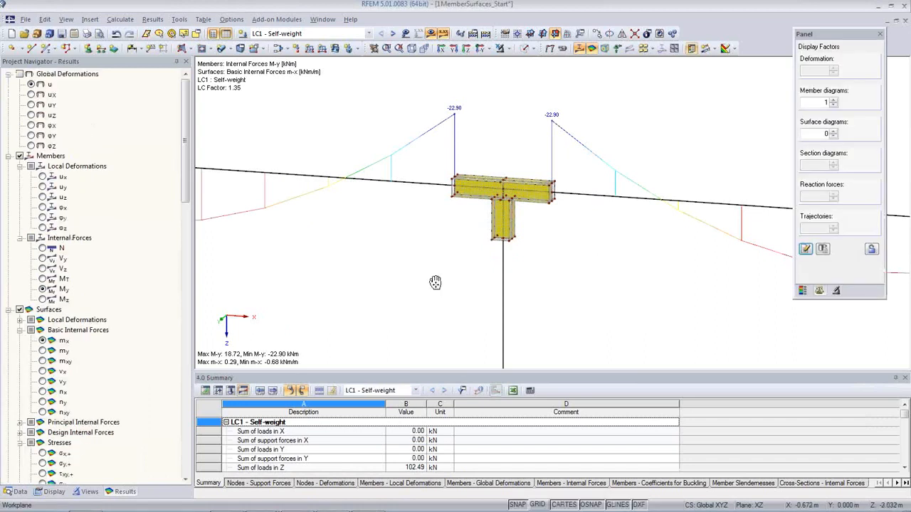
scroll(435, 283, "down", 5)
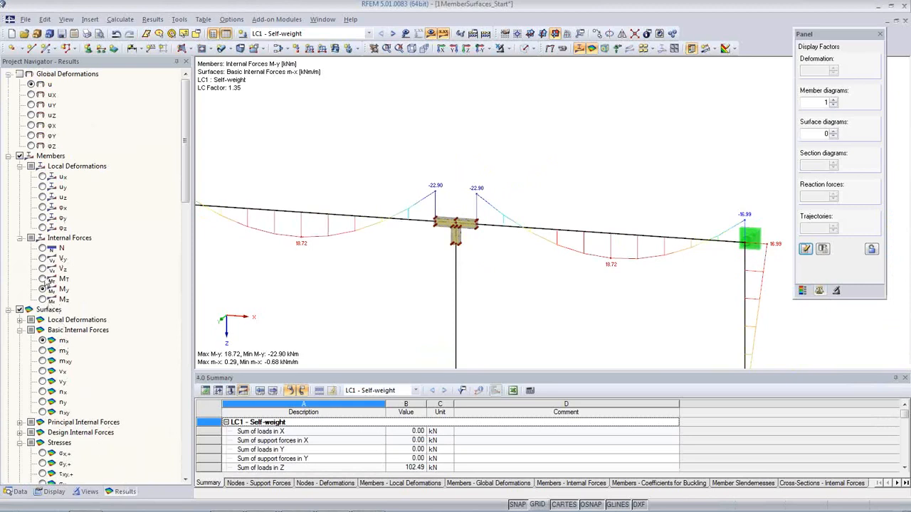
Step: Compare the member internal force diagrams N, Vz and My for the self-weight load case
left_click(43, 248)
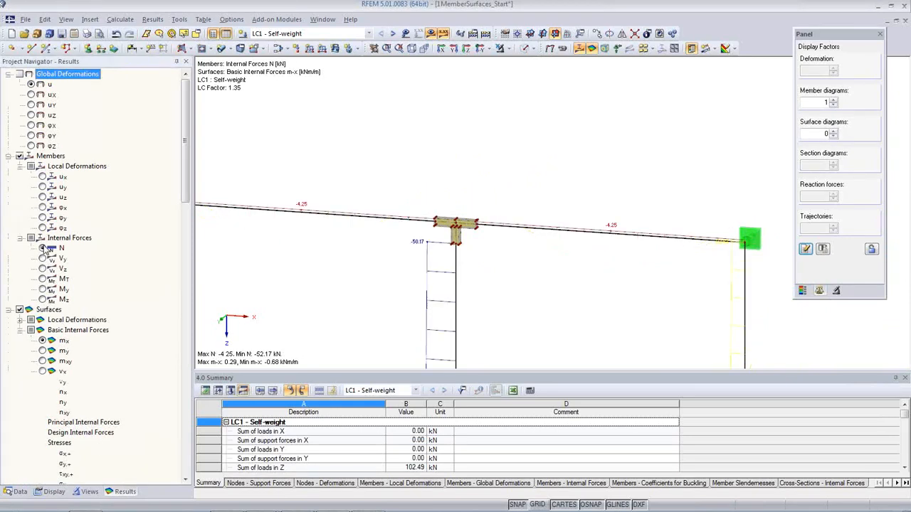
left_click(43, 269)
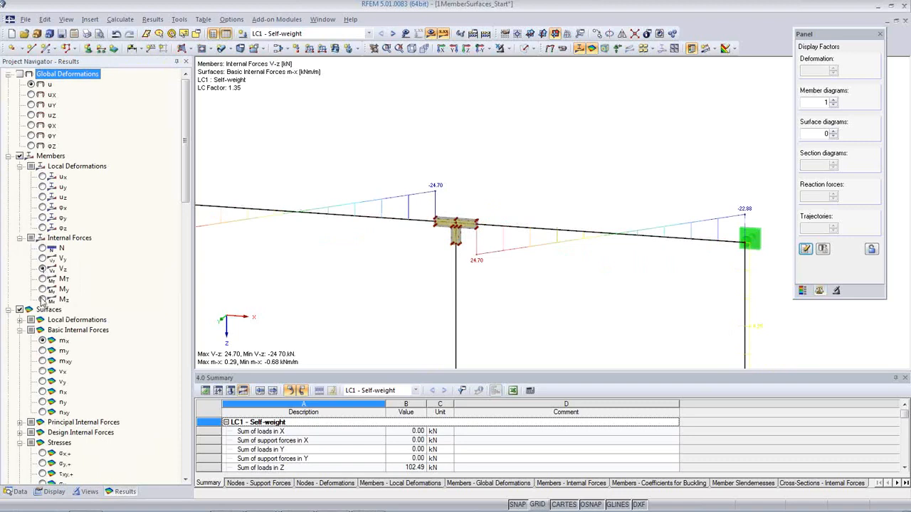
left_click(43, 289)
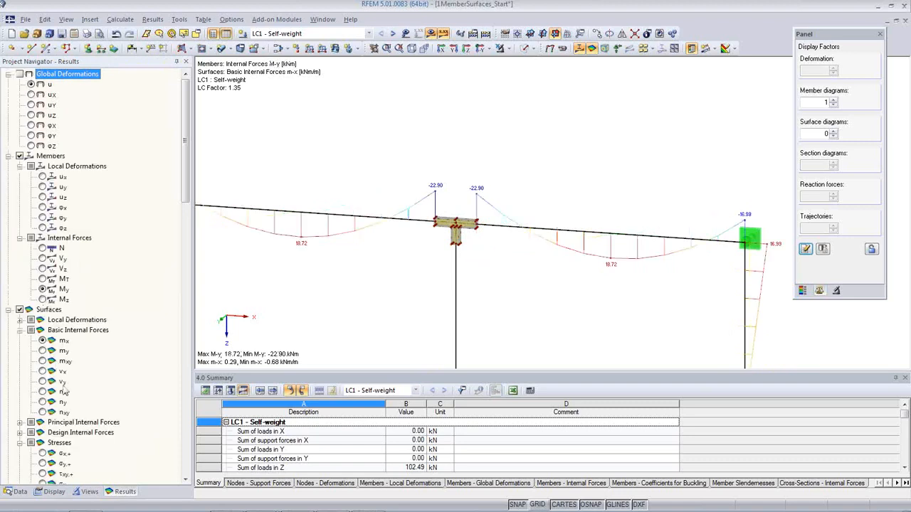
Step: Set the member result diagrams to the Two-Colored display style
left_click(55, 492)
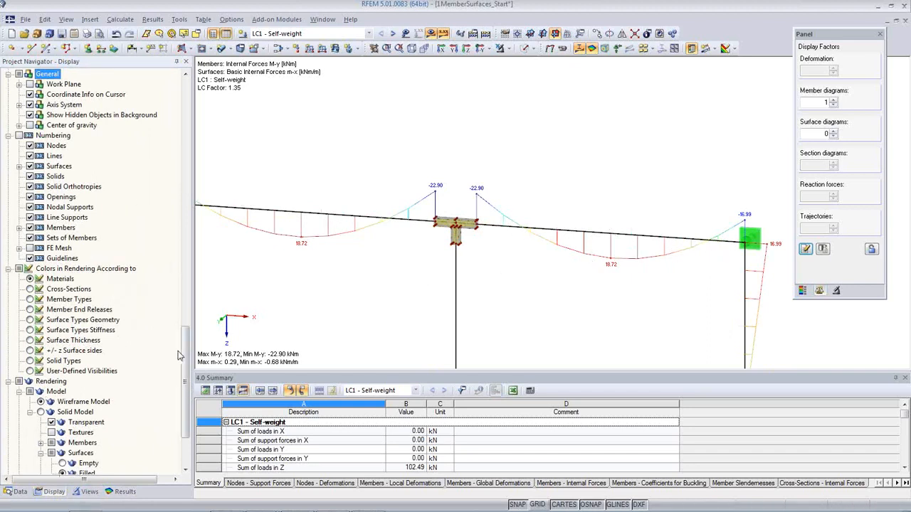
left_click_drag(187, 361, 178, 216)
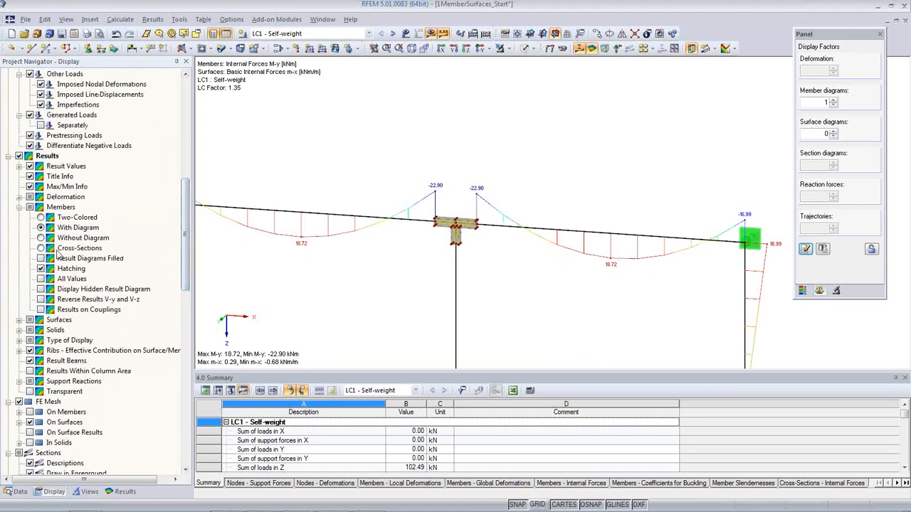
left_click(41, 217)
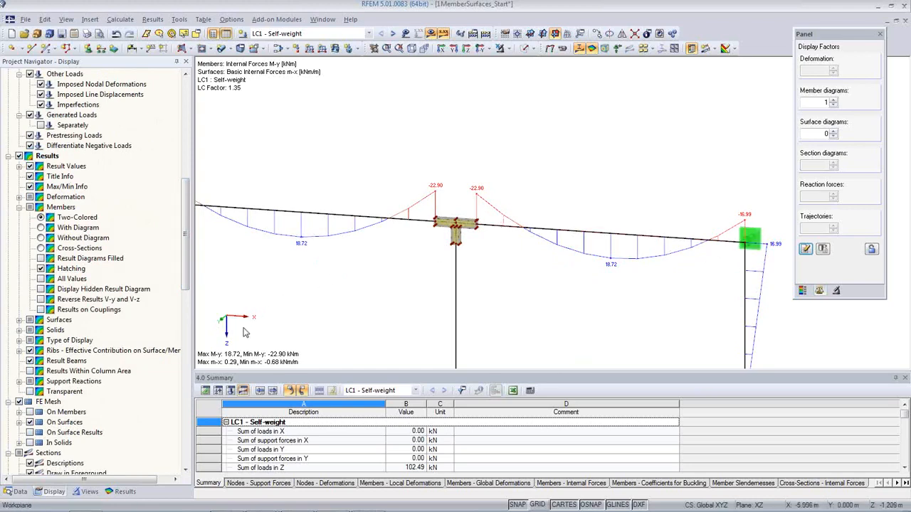
Step: Show the distribution options for surface internal forces and stresses, and examine the element-wise mx results where the column meets the beam
left_click(19, 320)
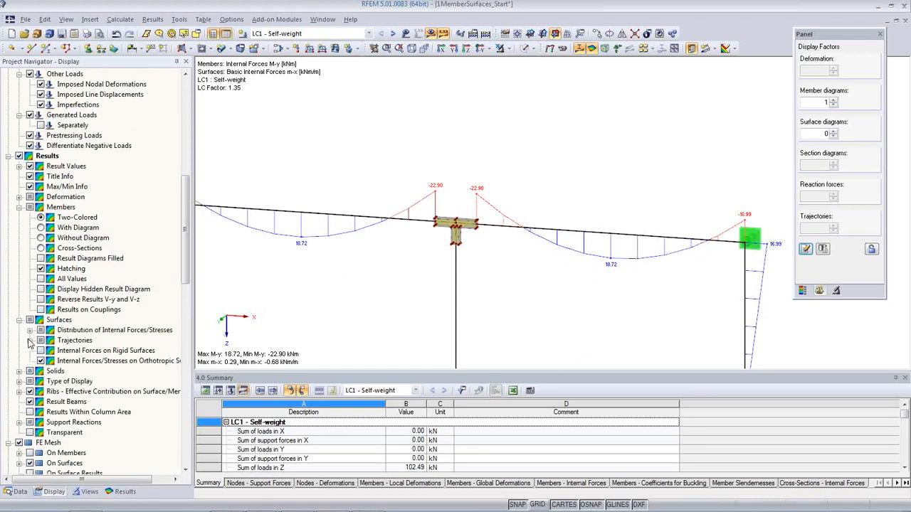
left_click(30, 331)
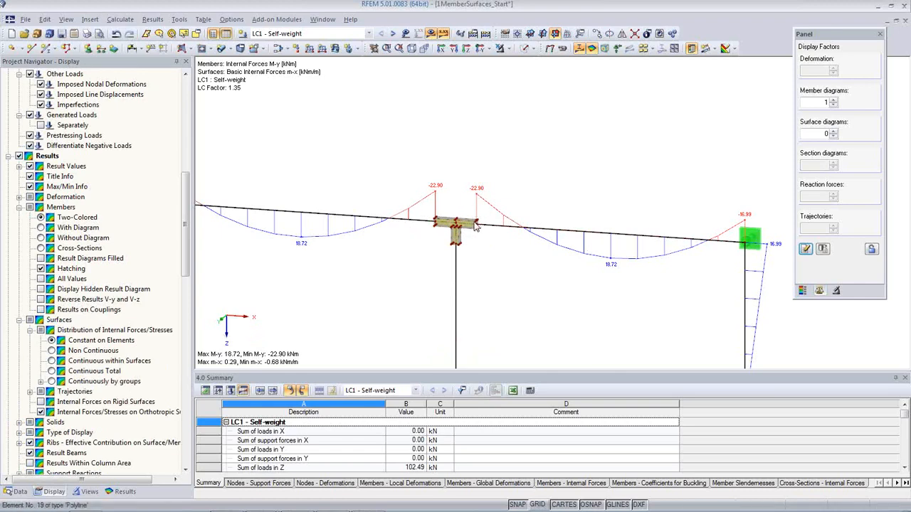
scroll(467, 244, "up", 6)
scroll(433, 217, "up", 5)
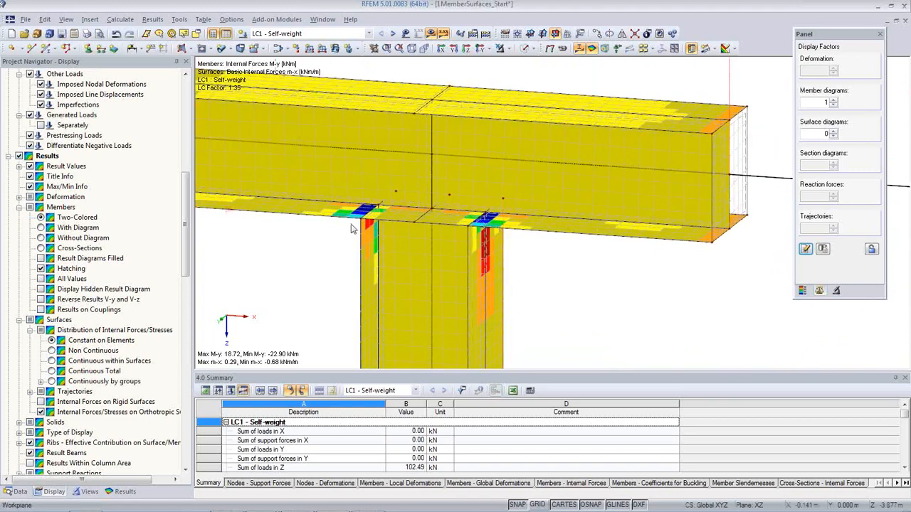
scroll(352, 217, "down", 3)
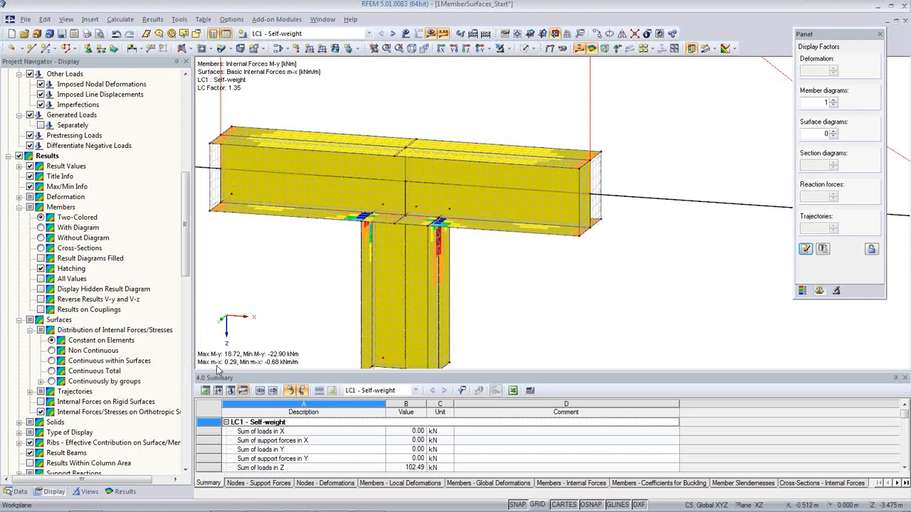
Step: Show the basic internal force my on the joint's surfaces, followed by the equivalent stress σeqv,Max,Mises
left_click(122, 492)
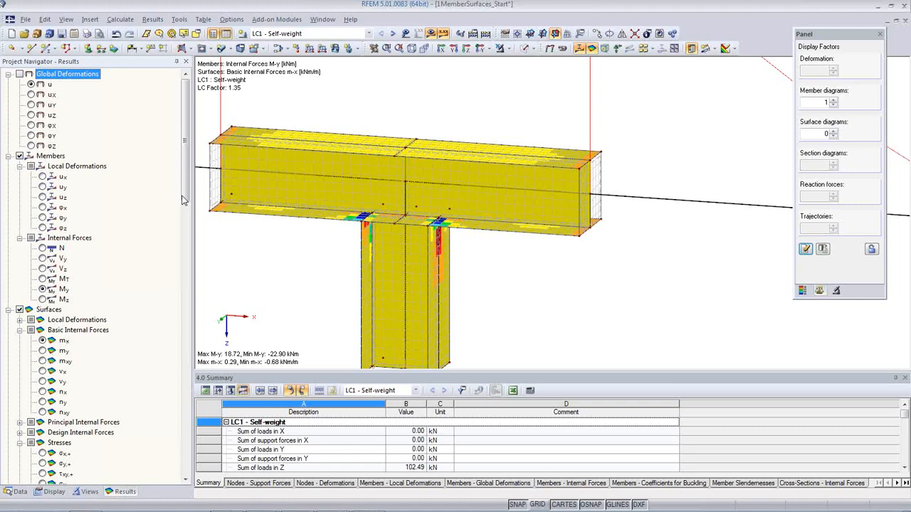
scroll(182, 200, "down", 5)
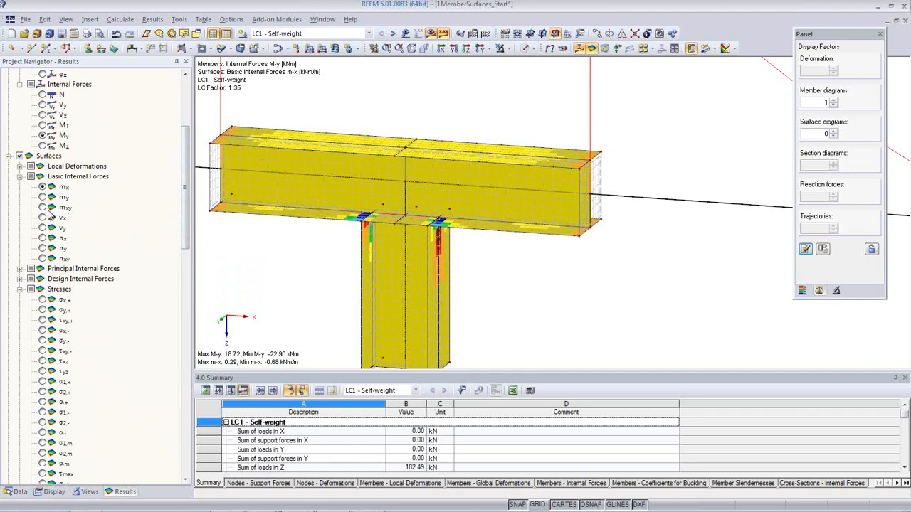
left_click(44, 199)
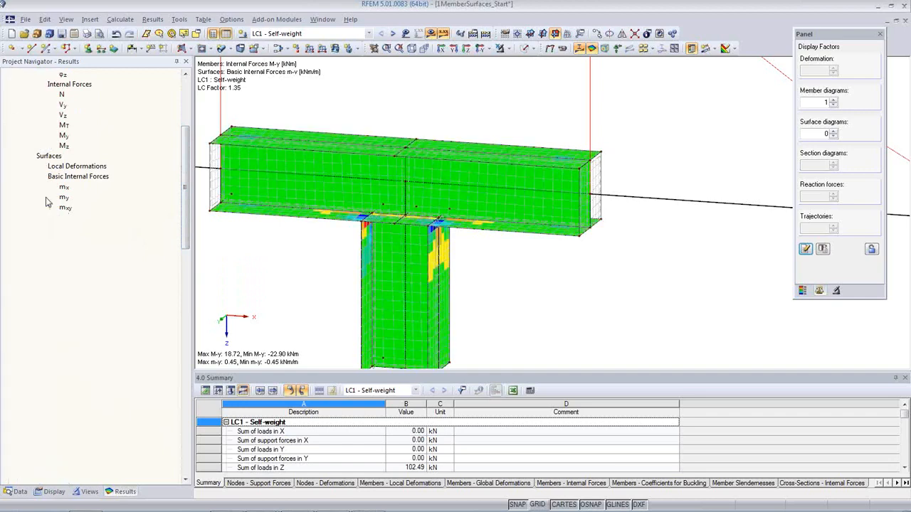
scroll(182, 231, "down", 7)
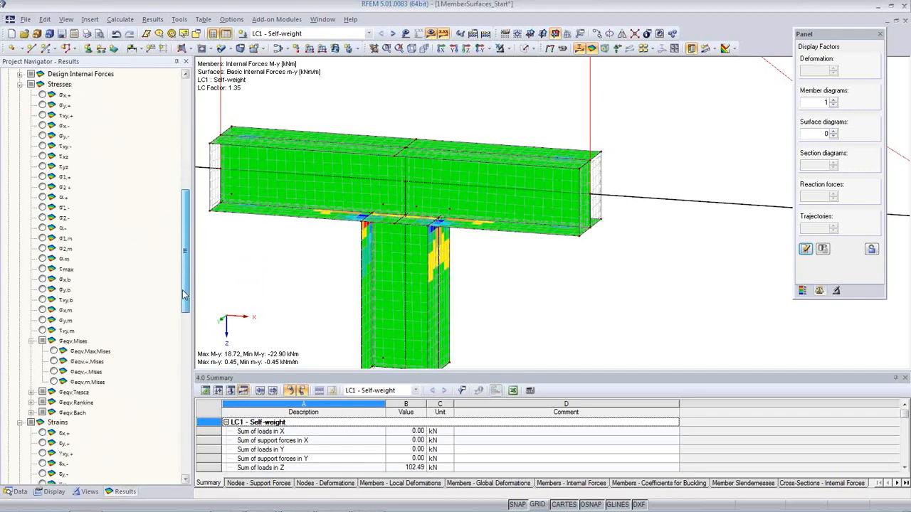
left_click(53, 351)
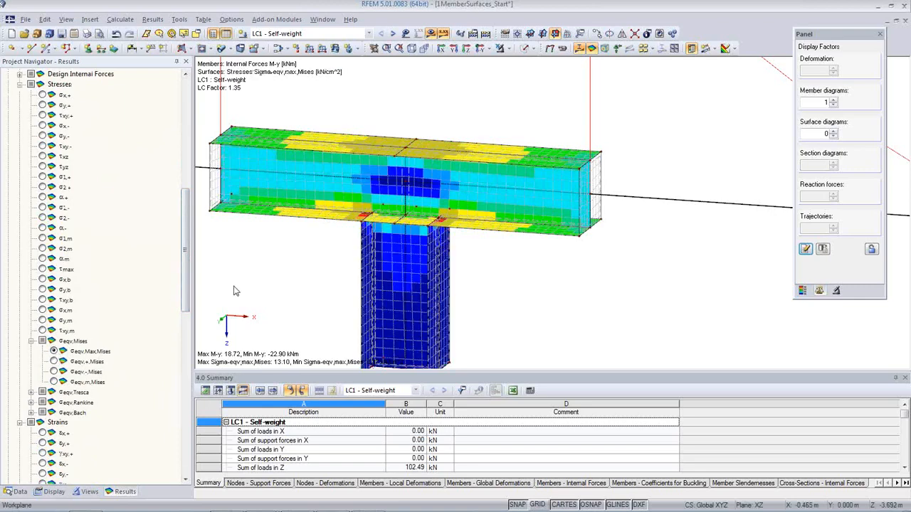
scroll(354, 230, "up", 3)
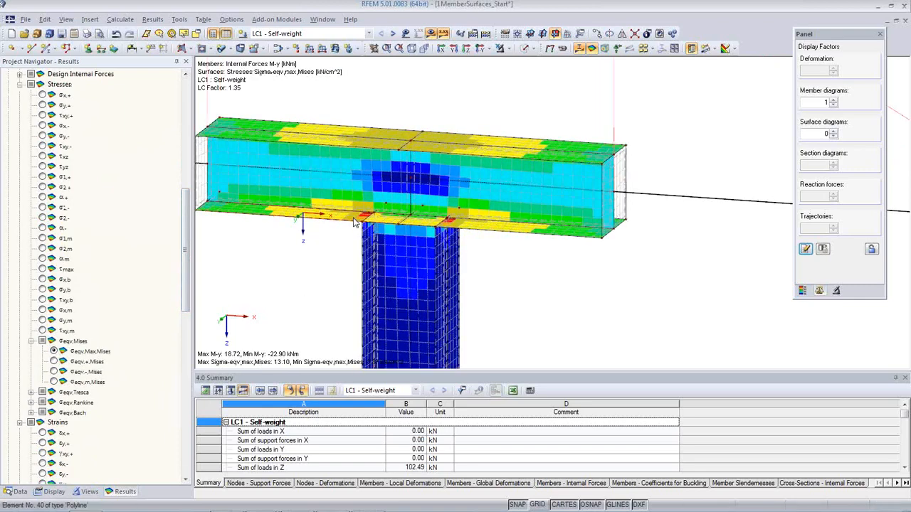
Step: Set the surface result distribution to Continuous within Surfaces and display the model in solid transparent mode
left_click(54, 491)
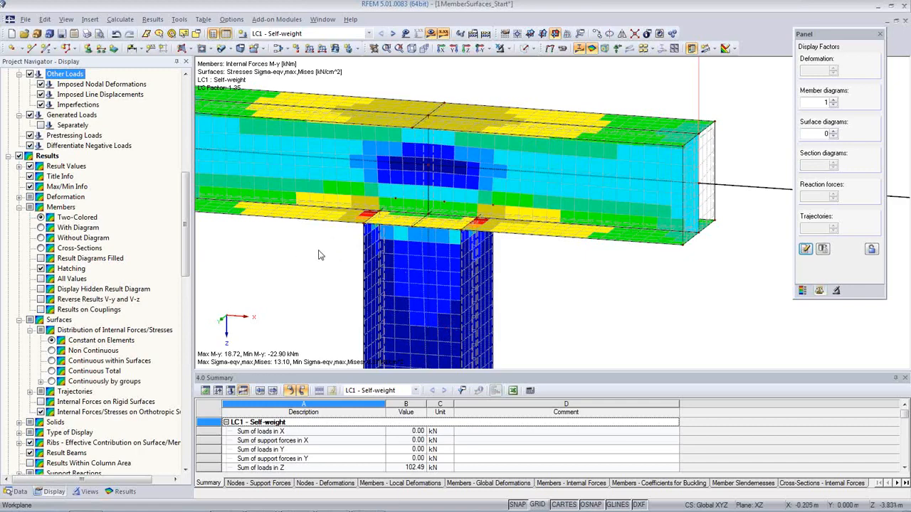
left_click(51, 361)
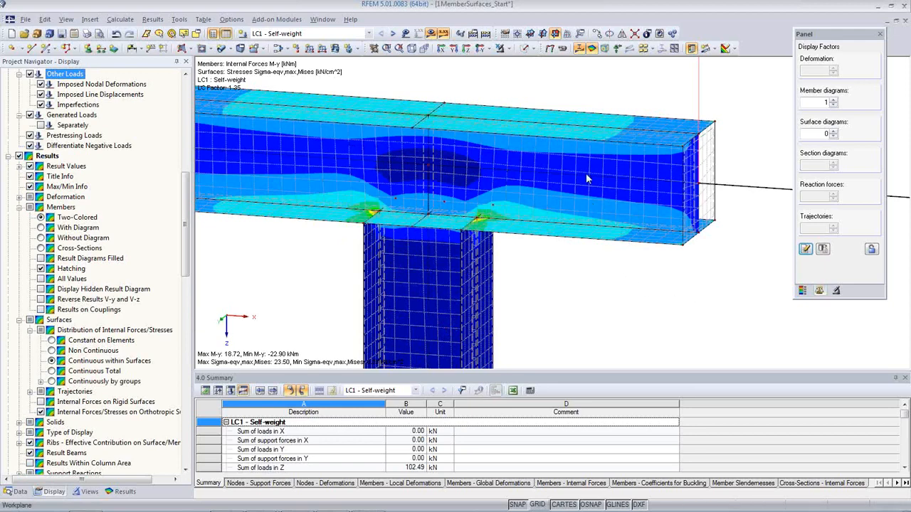
left_click(525, 48)
left_click(525, 49)
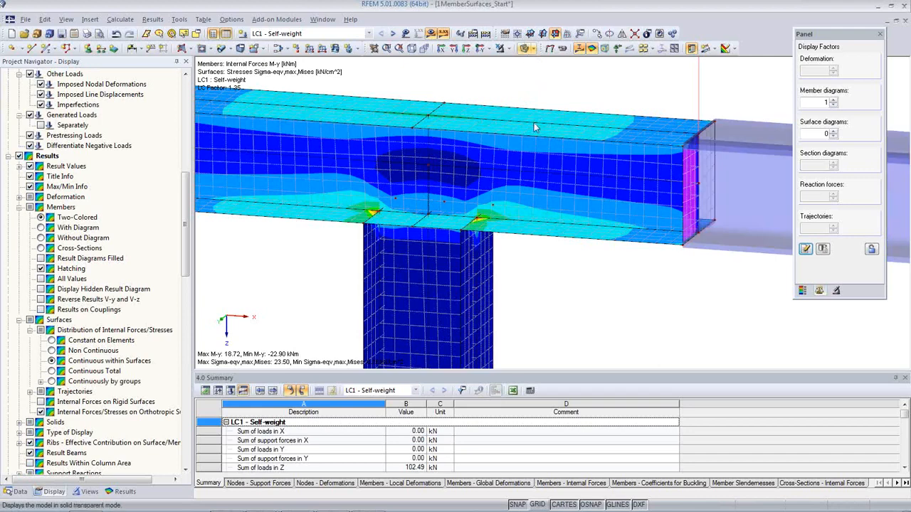
left_click(536, 121)
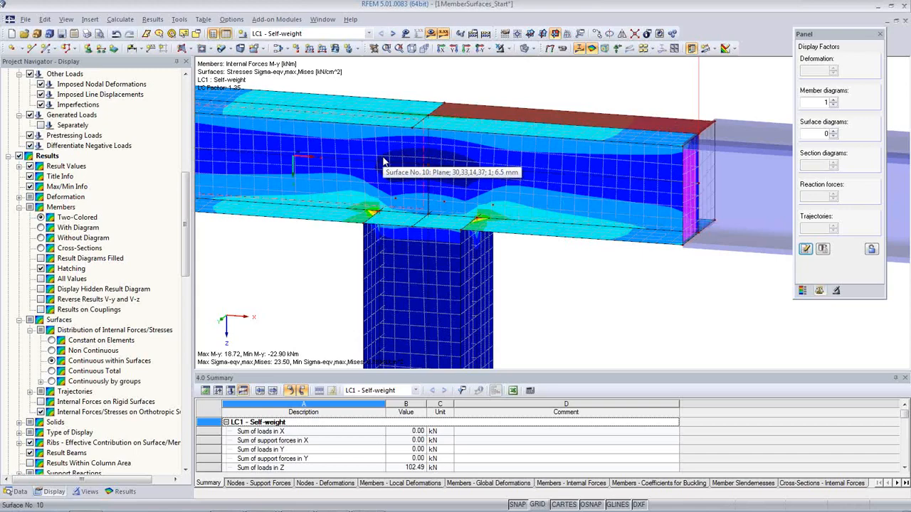
scroll(360, 165, "up", 2)
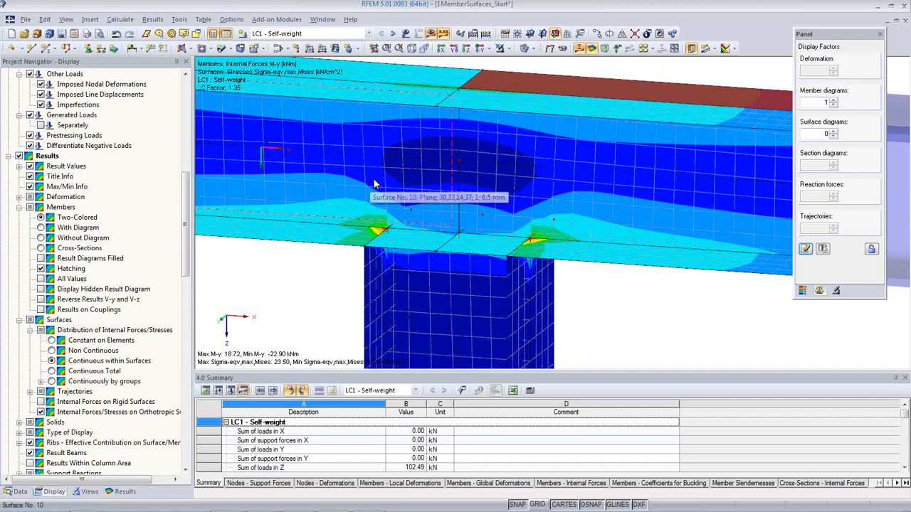
scroll(375, 183, "down", 3)
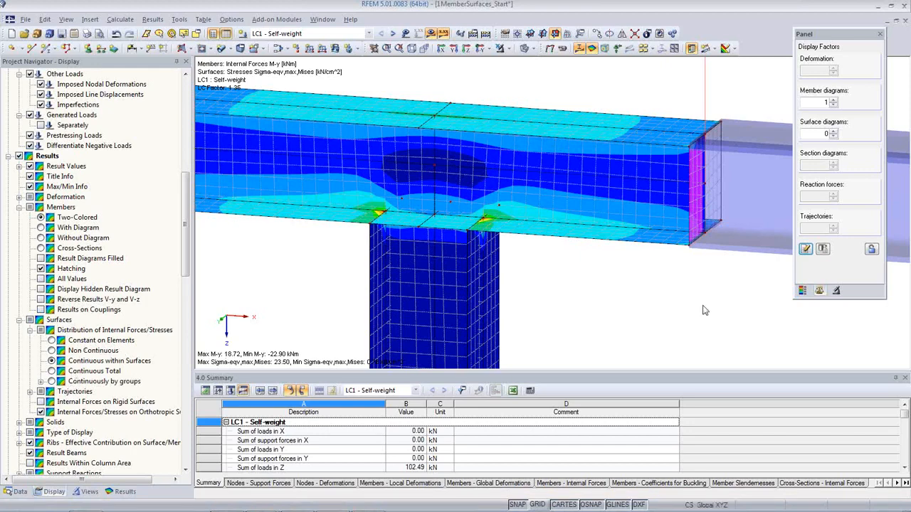
Step: Show the stress colour scale and display the results for result combination RC1 - ULS (STR/GEO) - Permanent / transient - Eq. 6.10
left_click(803, 291)
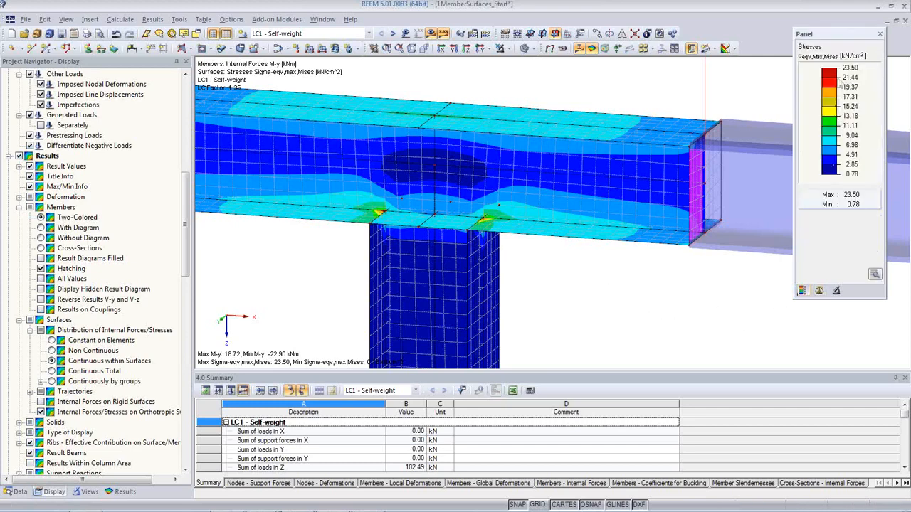
left_click_drag(840, 37, 823, 34)
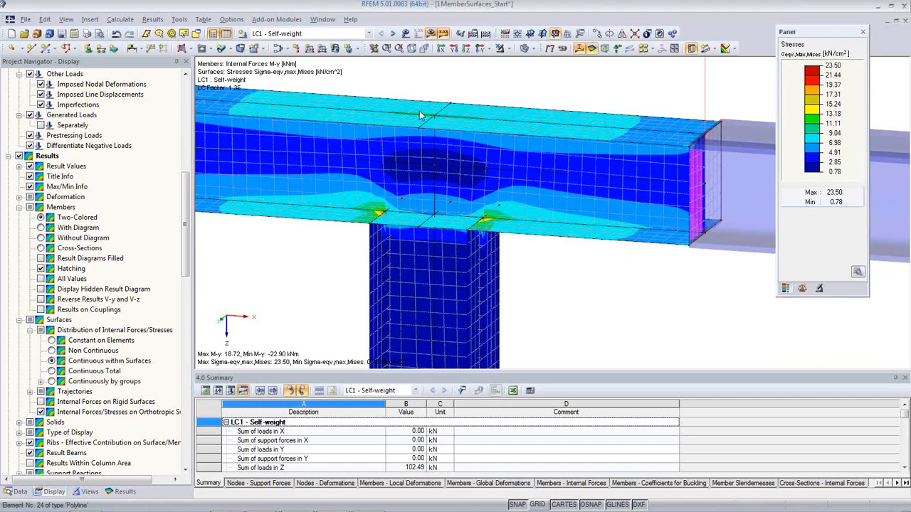
left_click(368, 35)
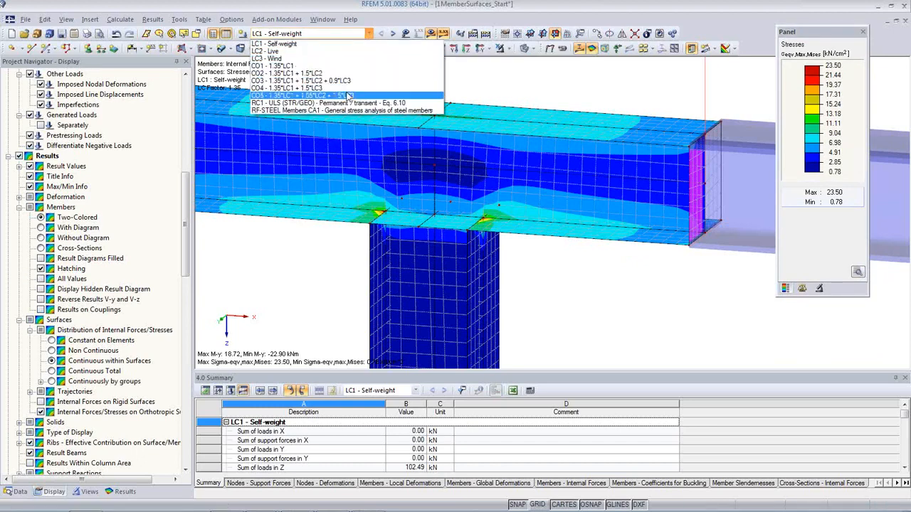
left_click(317, 107)
left_click(435, 285)
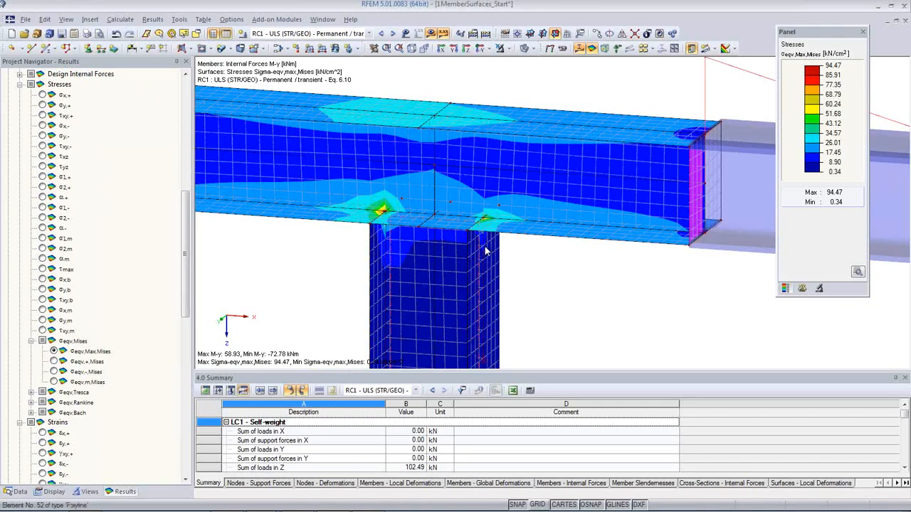
Step: Compare the surface stresses σx,+, σy,+ and σ1,m around the column-beam connection for result combination RC1
scroll(383, 210, "up", 1)
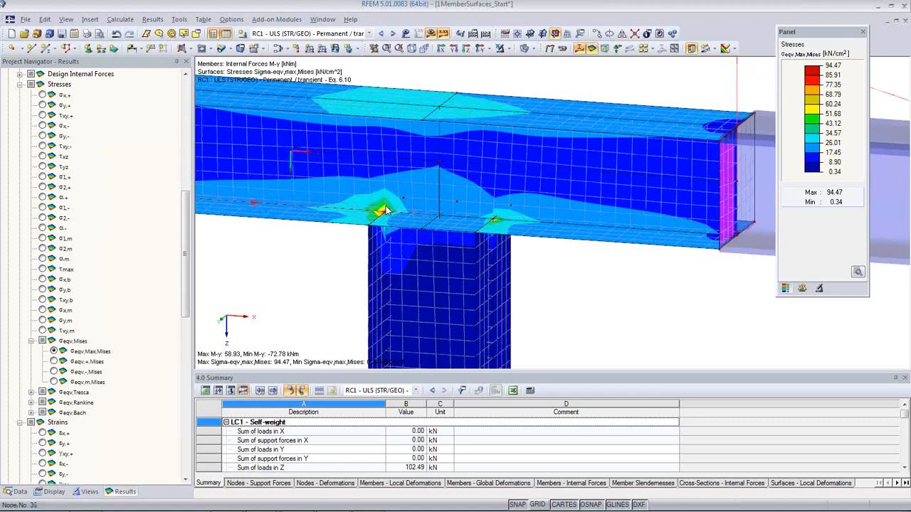
scroll(383, 210, "up", 1)
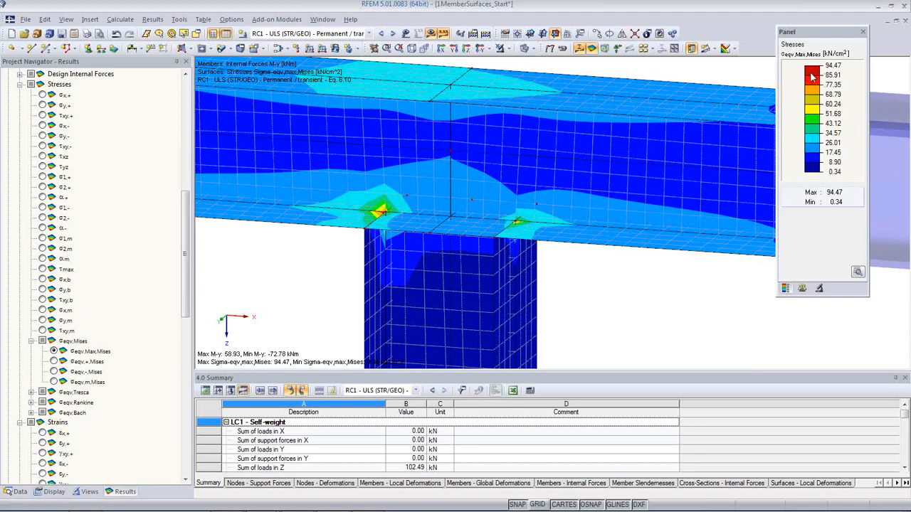
scroll(28, 237, "up", 5)
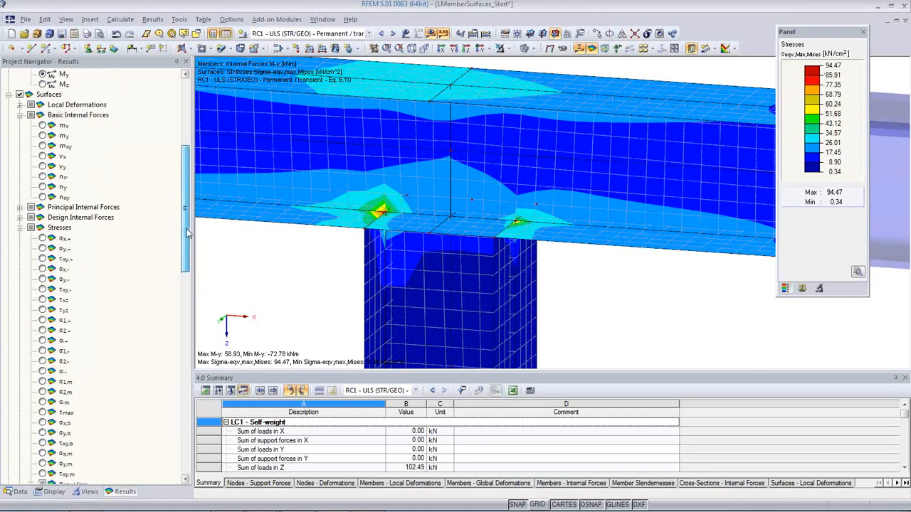
left_click(43, 248)
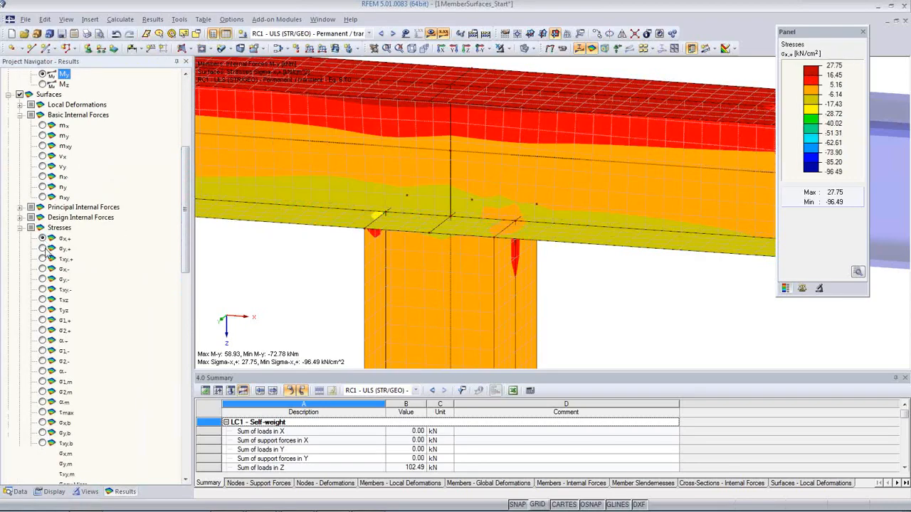
scroll(55, 260, "down", 3)
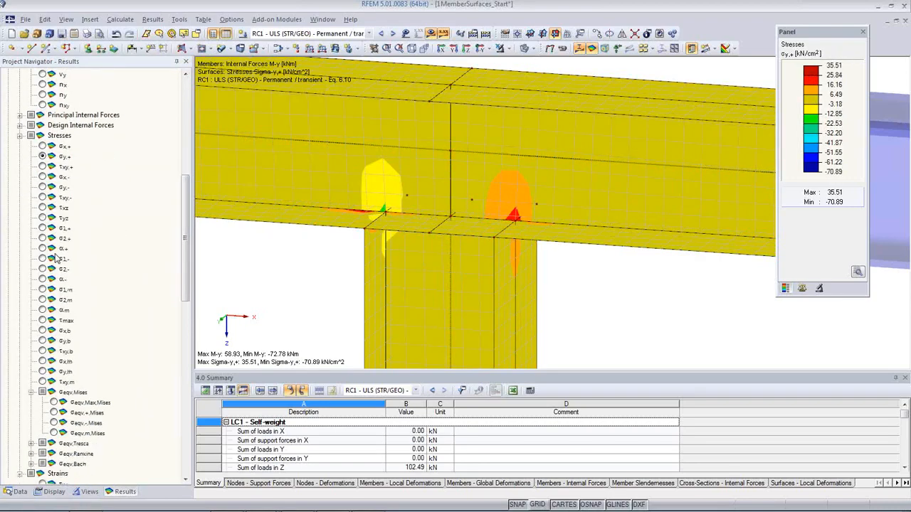
left_click(42, 291)
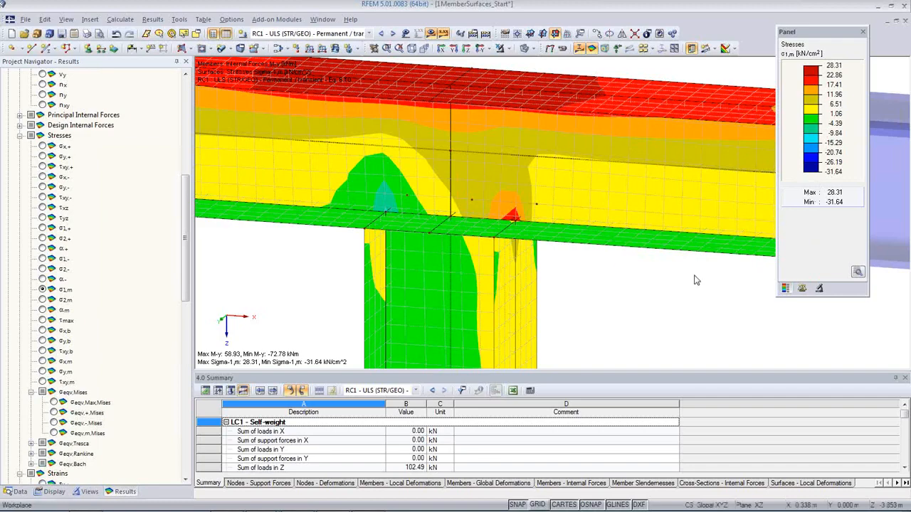
scroll(580, 283, "down", 1)
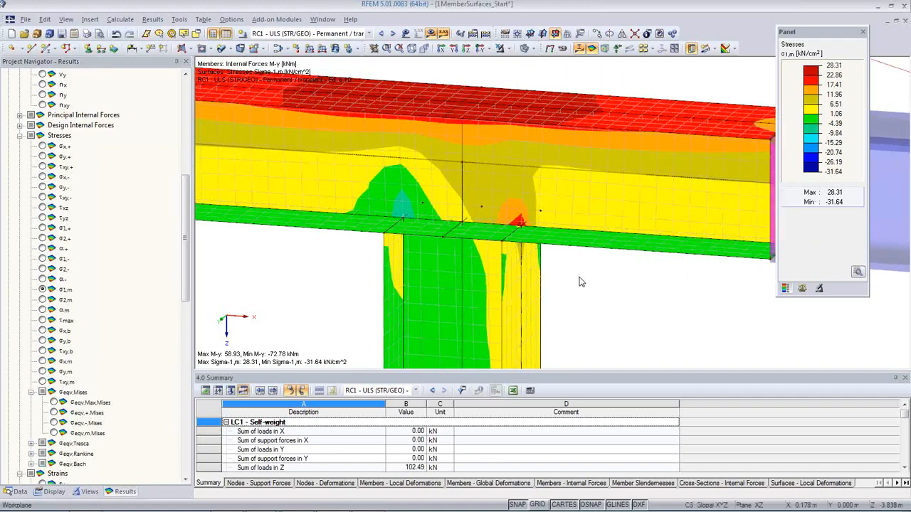
scroll(446, 276, "down", 3)
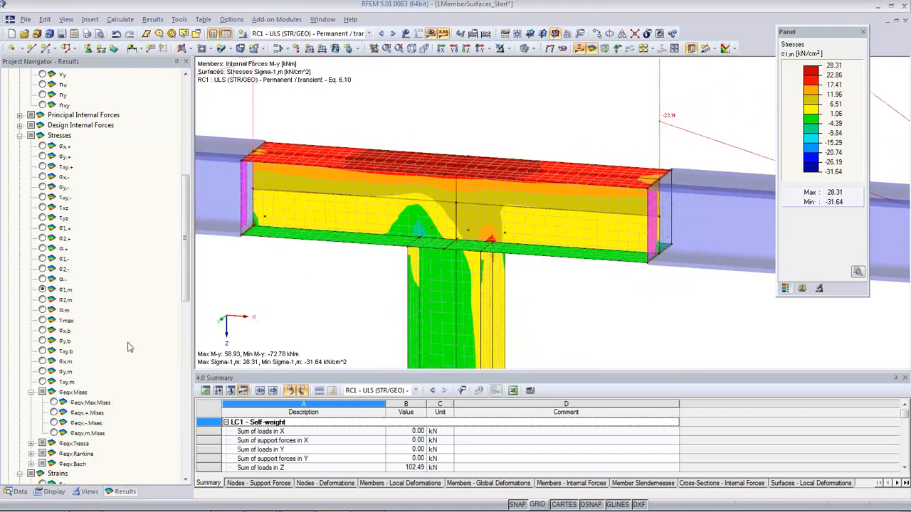
Step: Show the equivalent stress σeqv,Max,Mises again and examine the stress peaks where the column flanges meet the beam
scroll(112, 353, "down", 2)
left_click(53, 342)
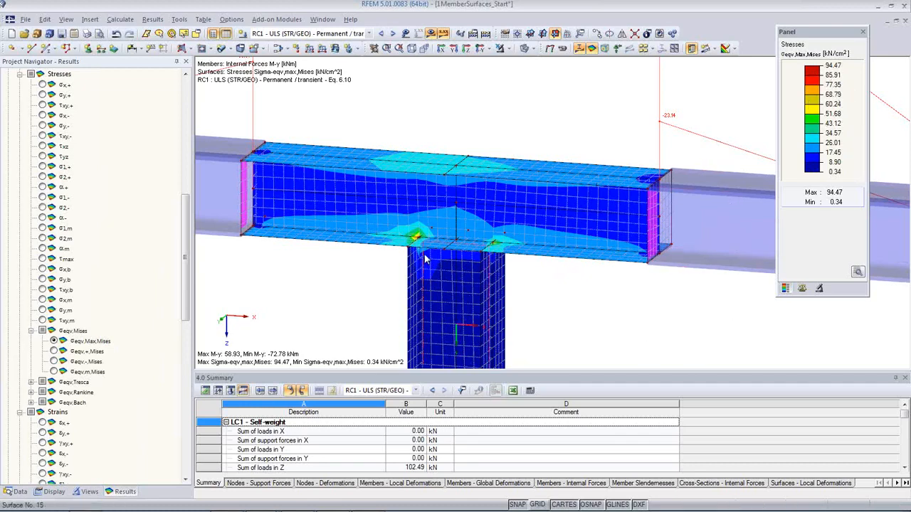
scroll(425, 251, "up", 2)
scroll(425, 251, "up", 2)
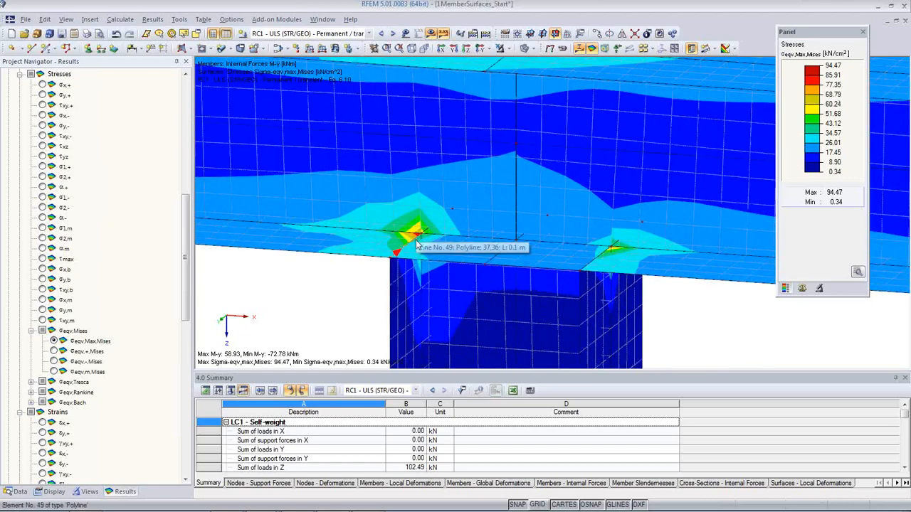
scroll(451, 243, "up", 3)
scroll(453, 245, "down", 2)
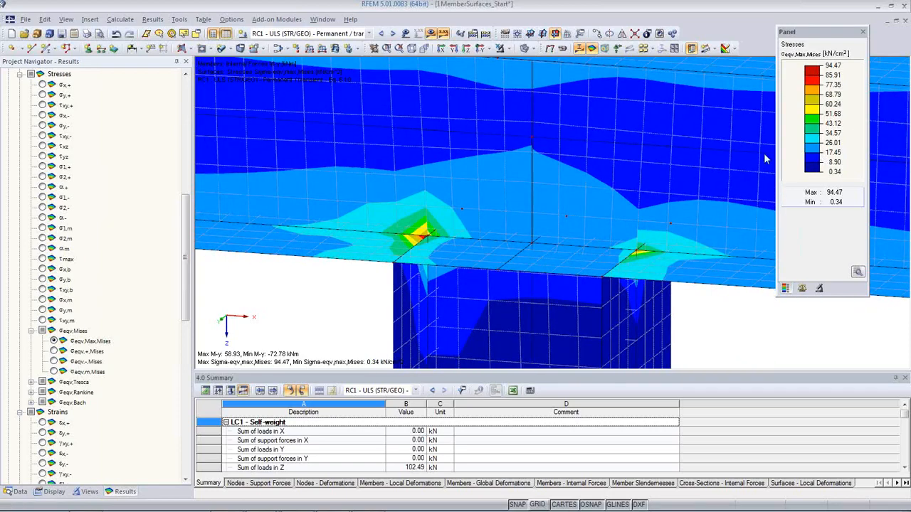
scroll(543, 222, "down", 5)
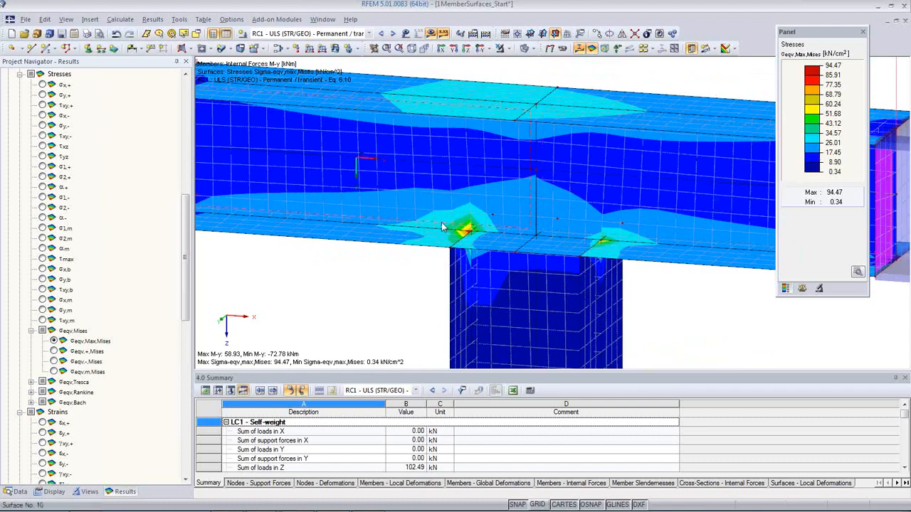
Step: Display the equivalent stress values on the surfaces and examine them around the column-beam joint
left_click(645, 49)
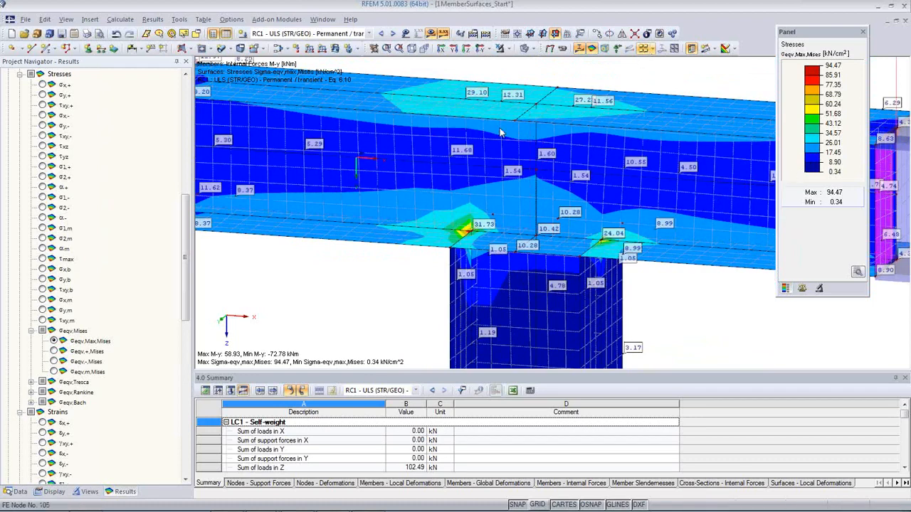
scroll(605, 181, "down", 2)
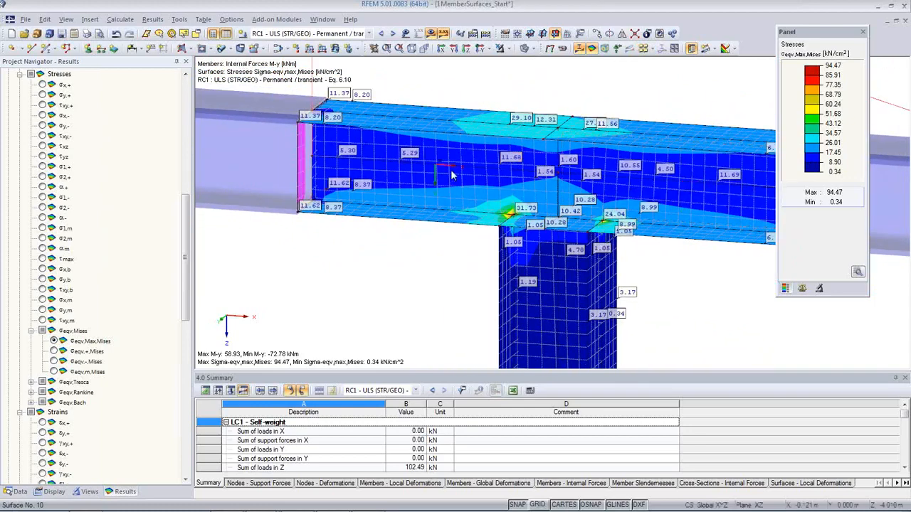
scroll(450, 172, "up", 1)
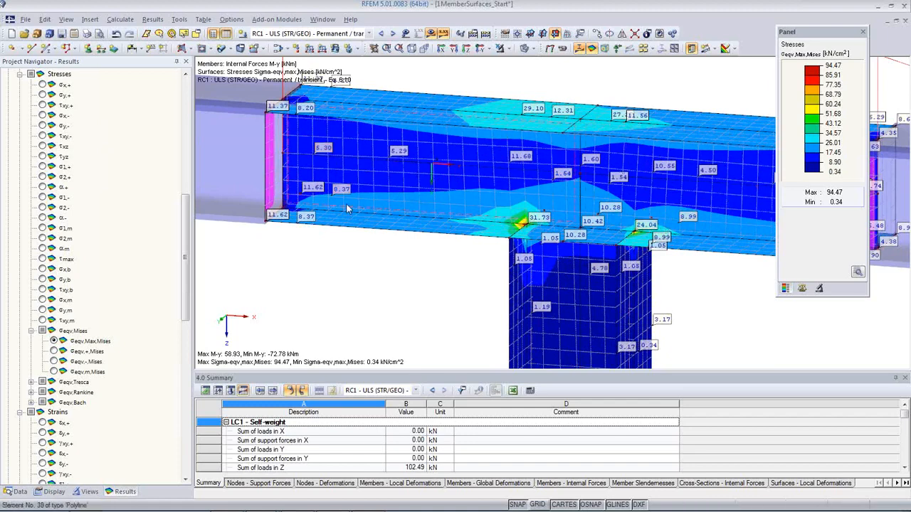
Step: Turn off the extreme values filter, show the surface values on FE mesh points and inspect them near the column connection
left_click_drag(187, 306, 183, 481)
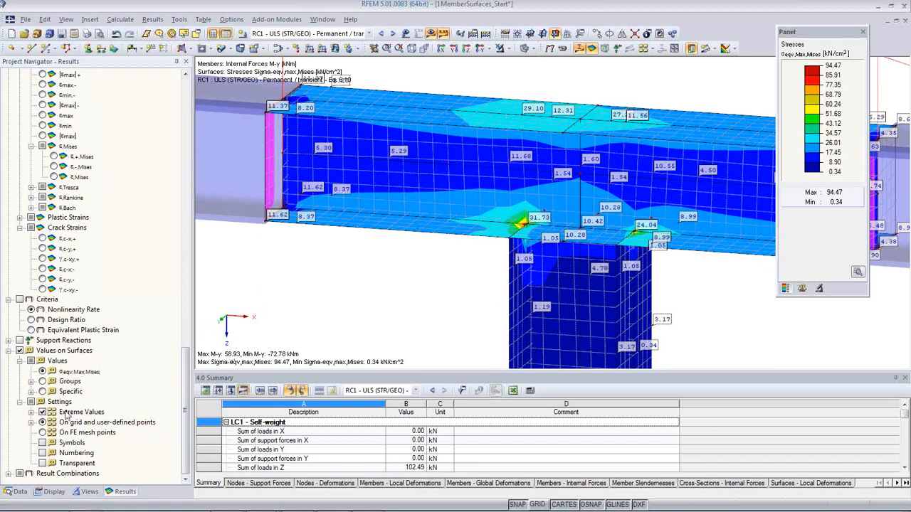
left_click(42, 414)
left_click(42, 413)
left_click(31, 413)
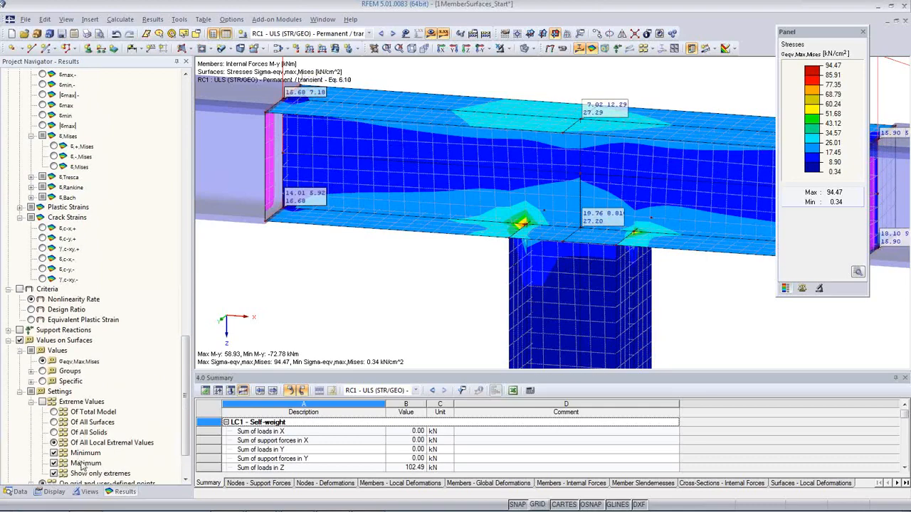
scroll(84, 464, "down", 1)
scroll(91, 444, "down", 1)
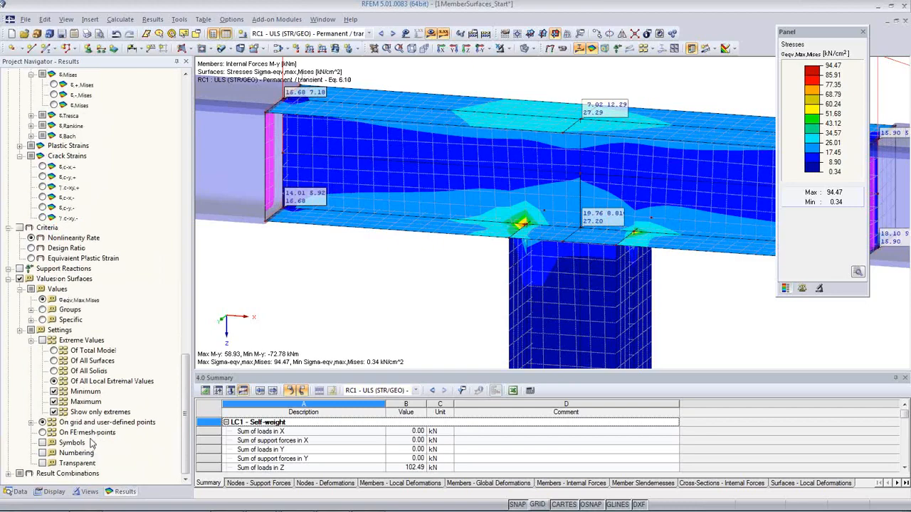
left_click(43, 432)
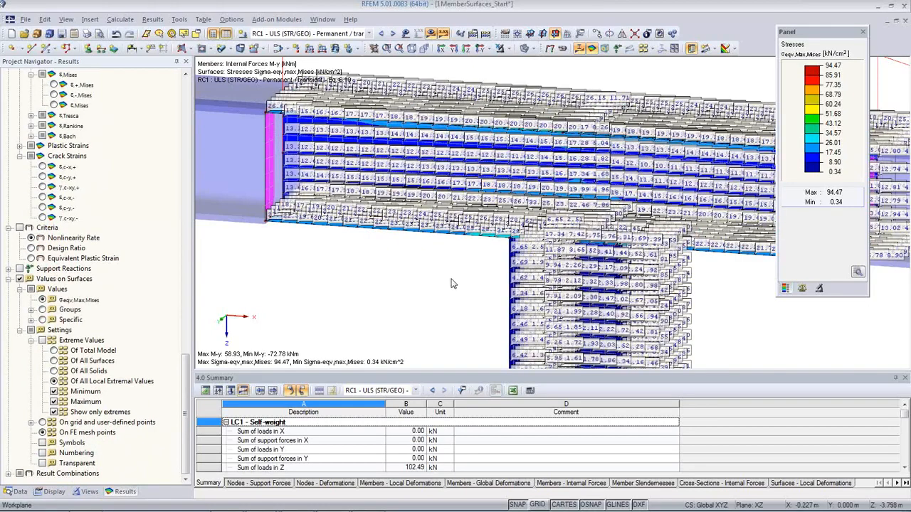
scroll(587, 171, "up", 5)
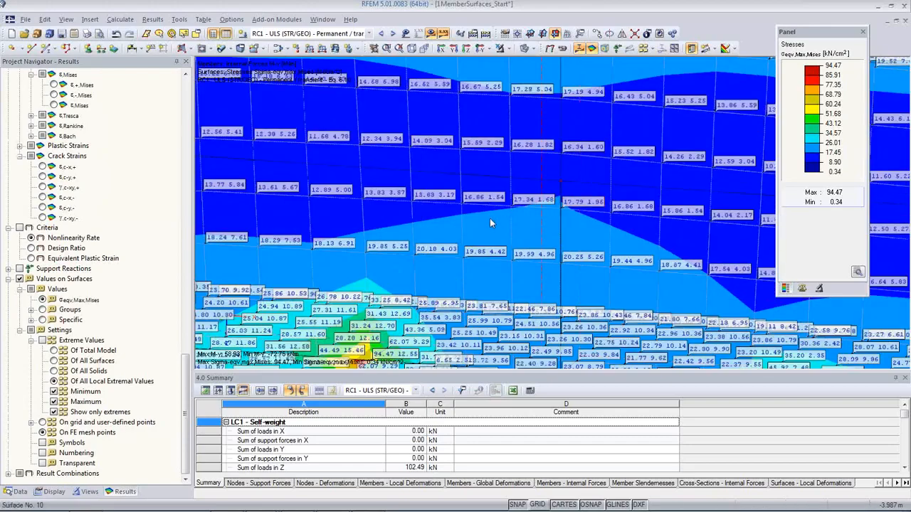
scroll(490, 215, "down", 2)
scroll(492, 211, "down", 3)
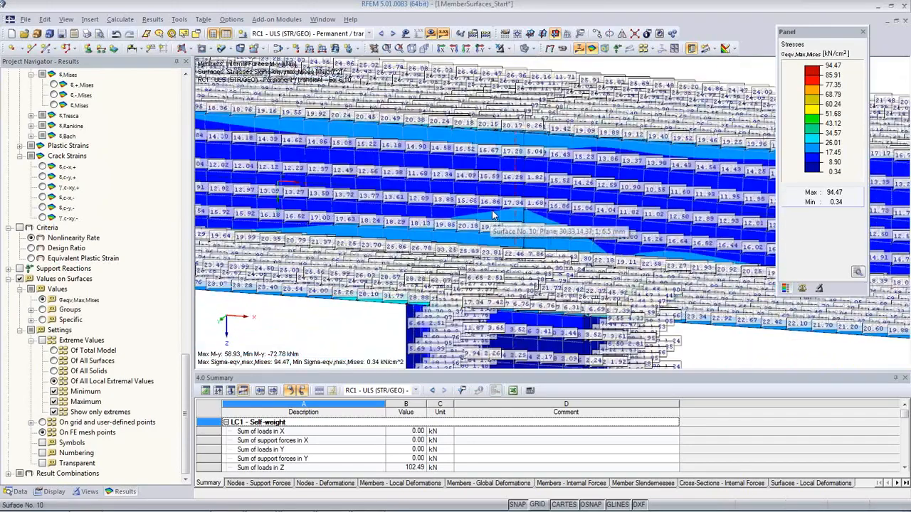
Step: Turn the extreme values filter back on, check the local extremes, and hide the surface result values
left_click(43, 341)
middle_click_drag(391, 289, 463, 246)
scroll(438, 246, "up", 2)
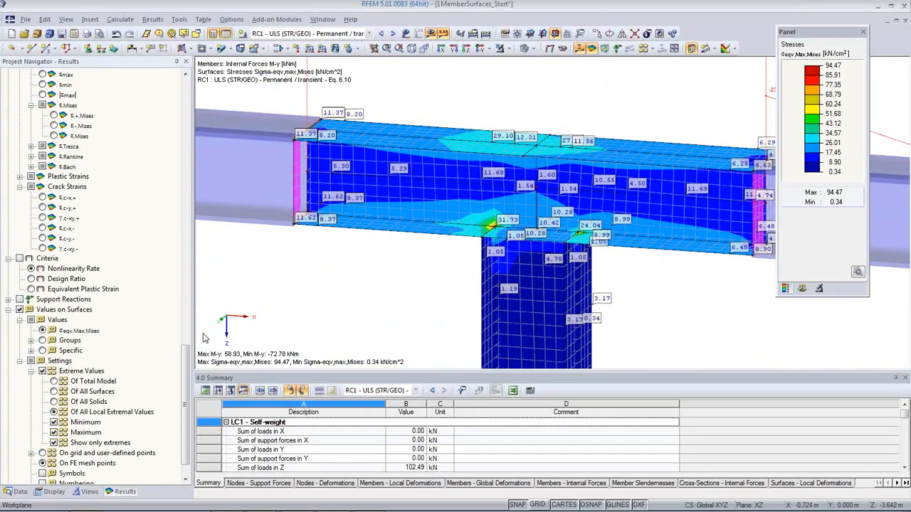
scroll(187, 401, "down", 1)
mouse_move(187, 398)
left_mouse_down()
mouse_move(186, 422)
mouse_move(197, 279)
mouse_move(191, 382)
left_mouse_up()
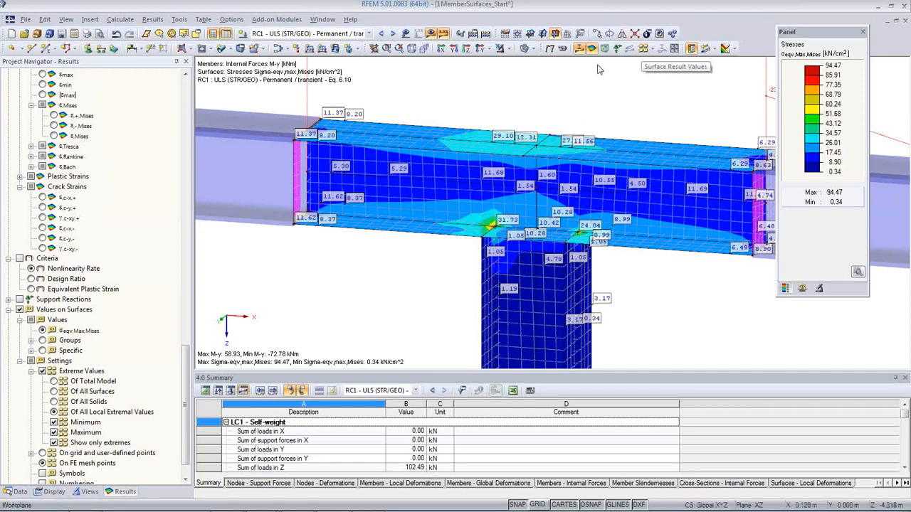
left_click(643, 47)
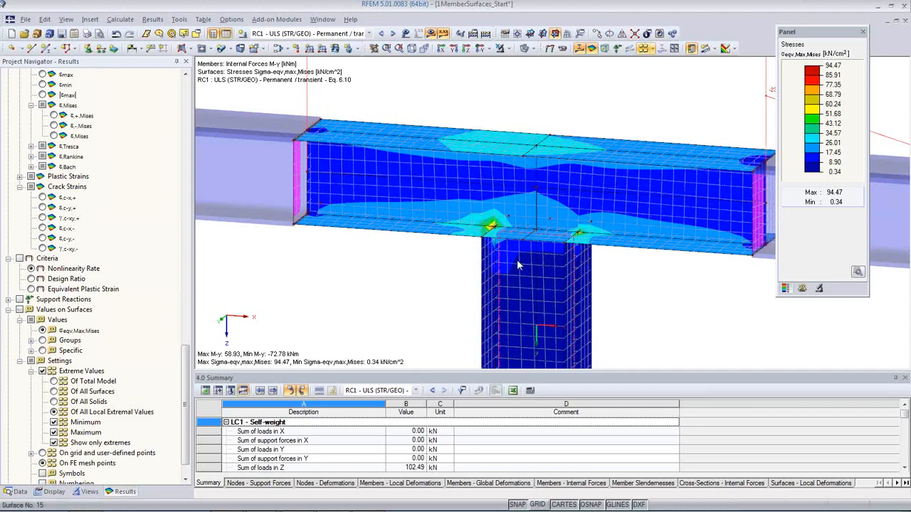
Step: Select all surfaces of the column-beam joint for editing and start a new material for them
middle_click_drag(550, 292, 490, 259)
scroll(490, 260, "down", 4)
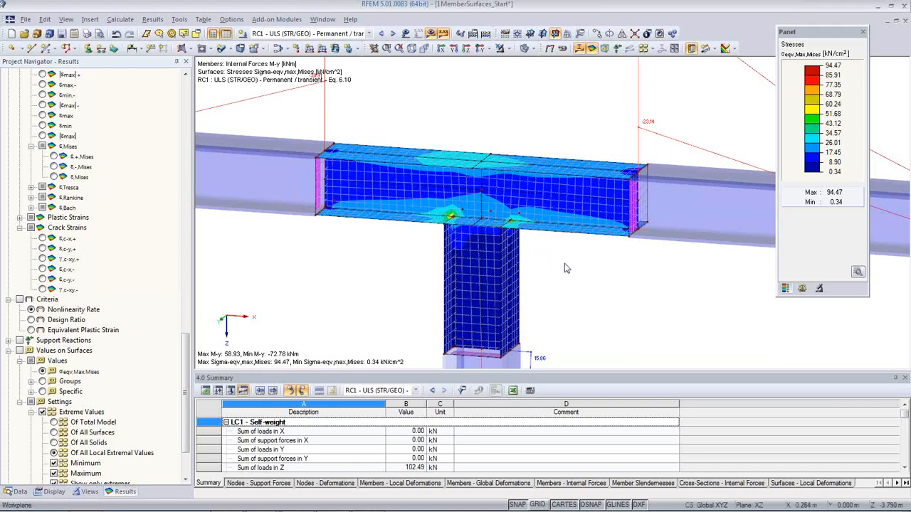
left_click_drag(565, 265, 419, 141)
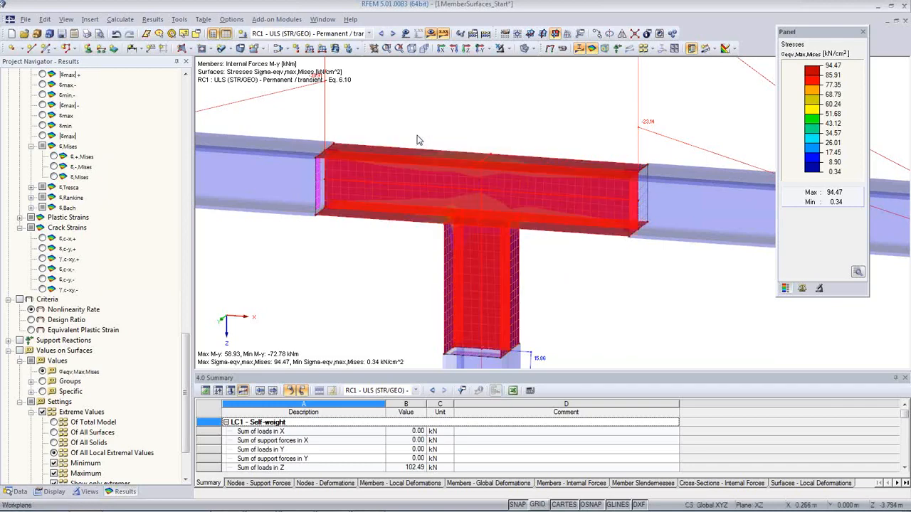
double_click(417, 182)
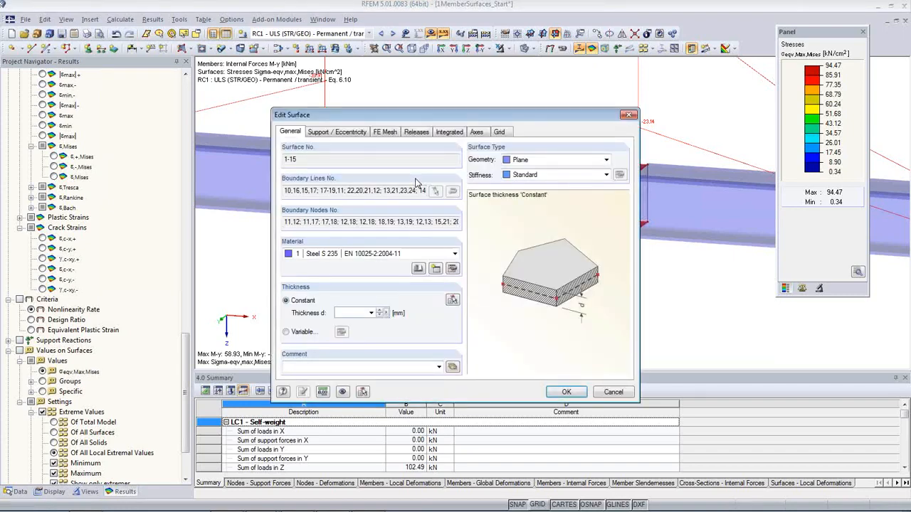
left_click(404, 254)
left_click(406, 263)
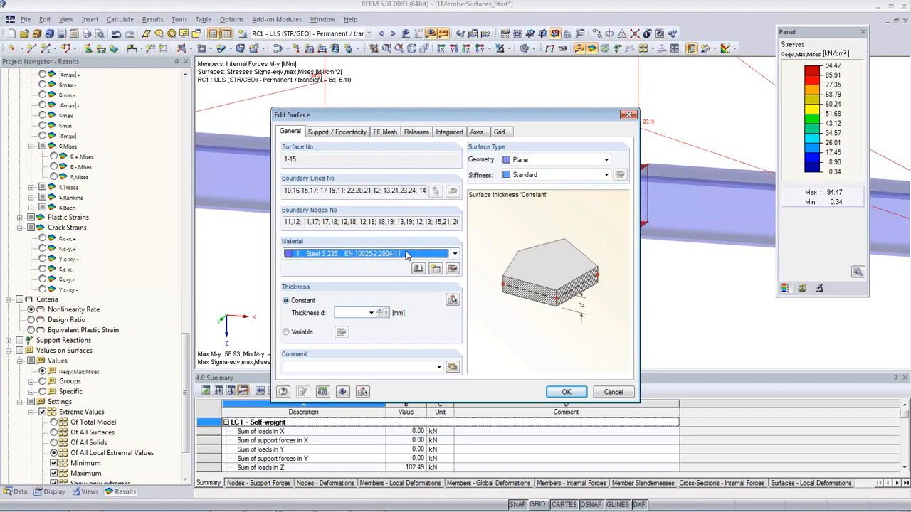
left_click(435, 269)
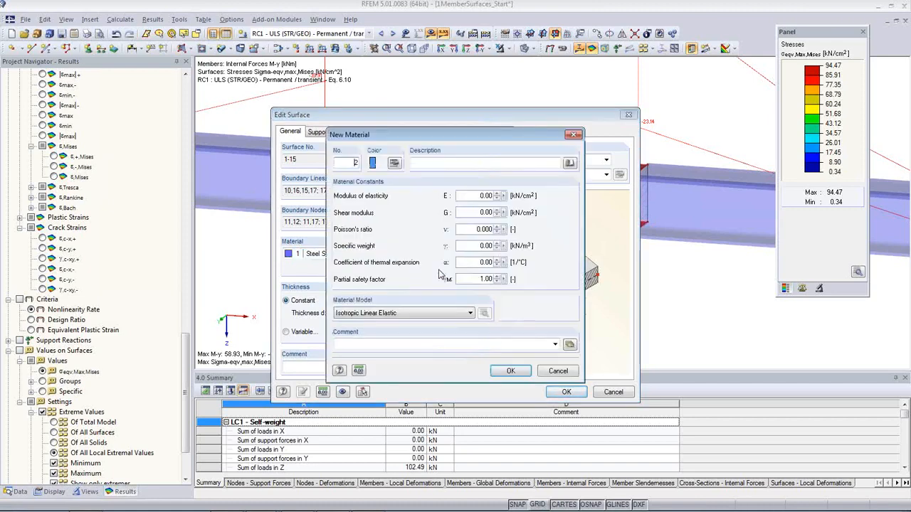
Step: Take Steel S 235 to EN 10025-2:2004-11 from the material library, filtered to favourites, for the new material
left_click(569, 163)
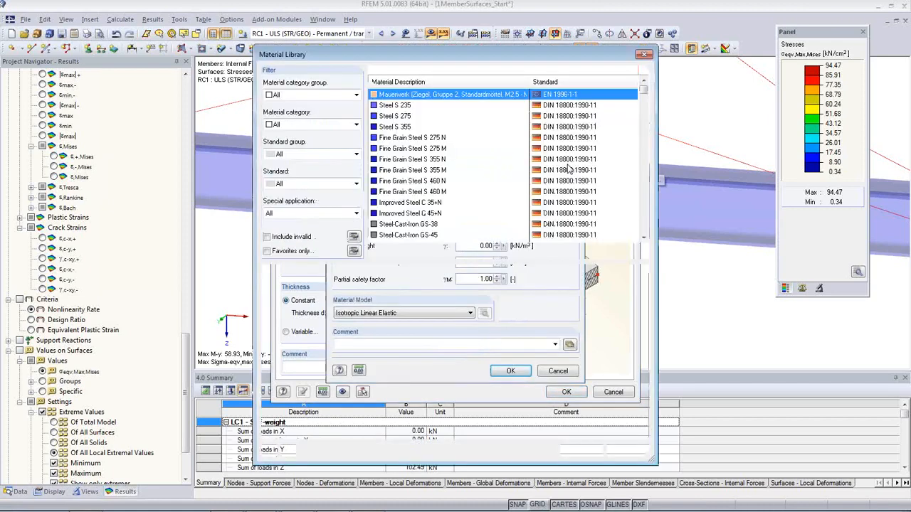
left_click(267, 251)
left_click(411, 129)
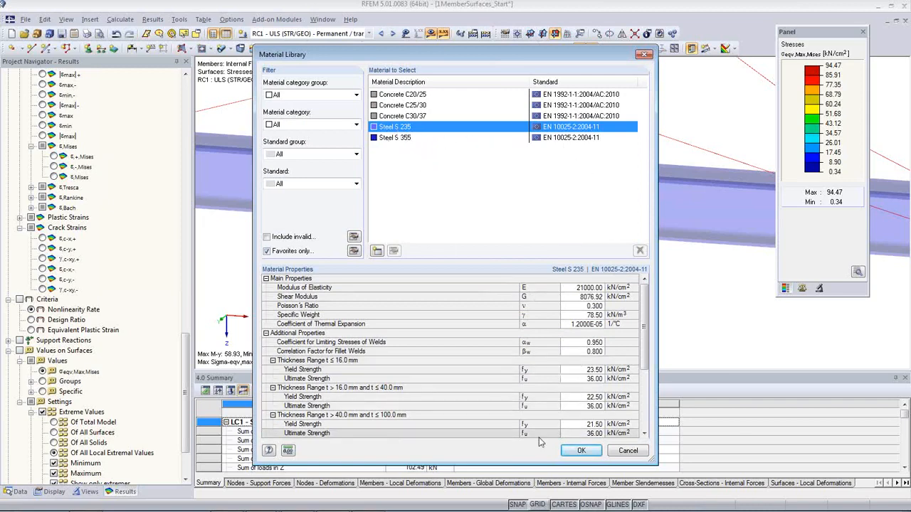
left_click(581, 450)
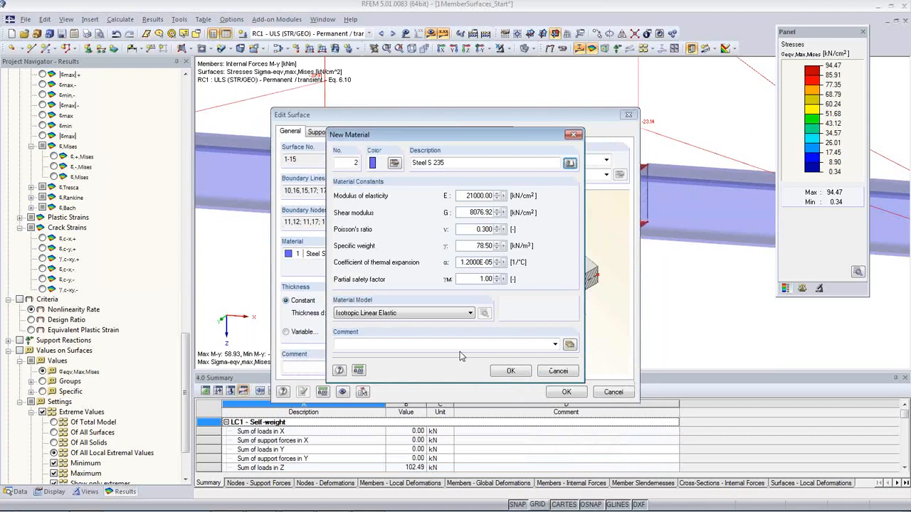
Step: Give the new material the Isotropic Plastic 2D/3D model with the basic definition and assign it to the joint surfaces
left_click(356, 318)
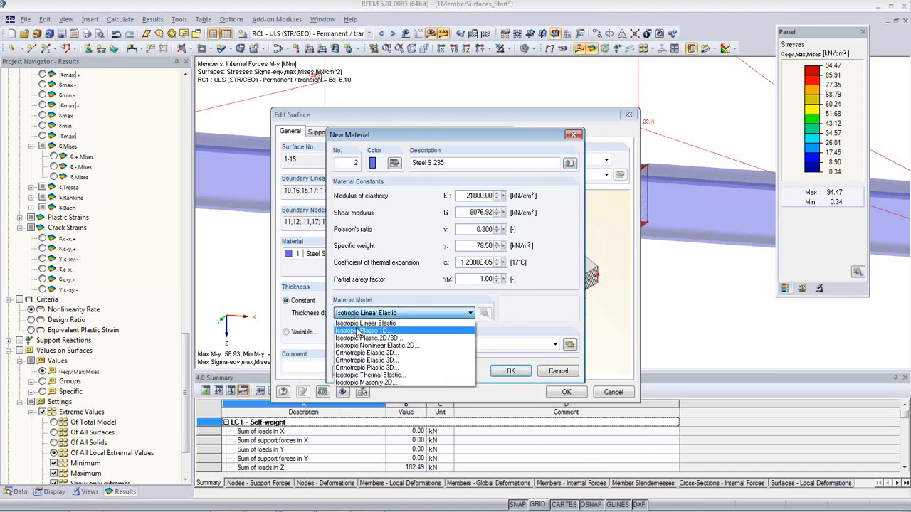
left_click(415, 338)
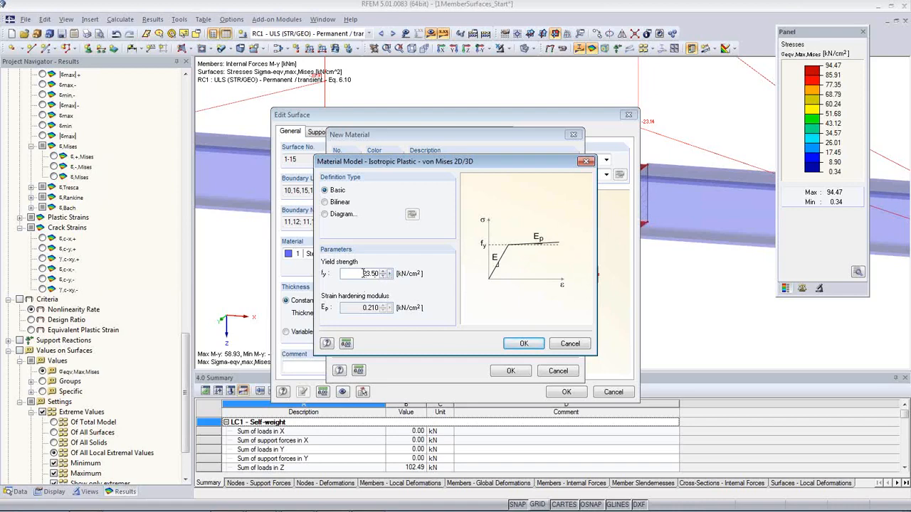
left_click(524, 345)
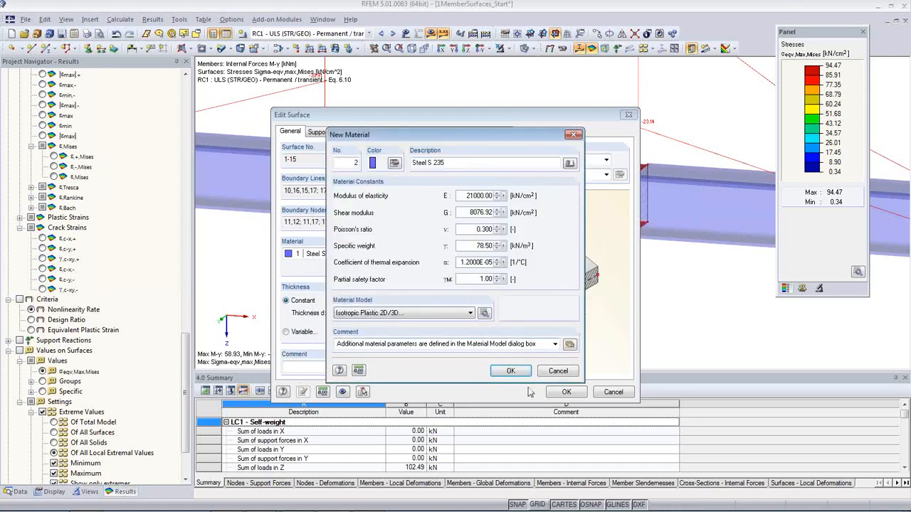
left_click(512, 371)
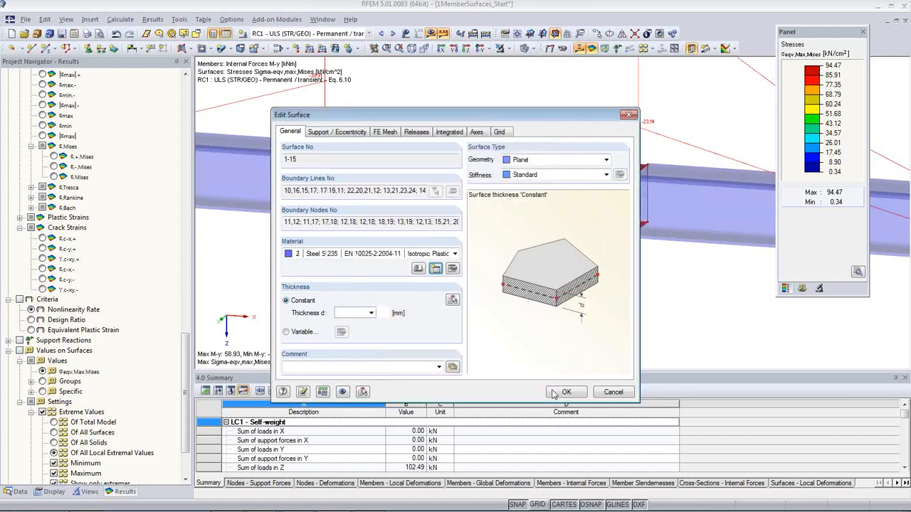
left_click(558, 392)
left_click(435, 289)
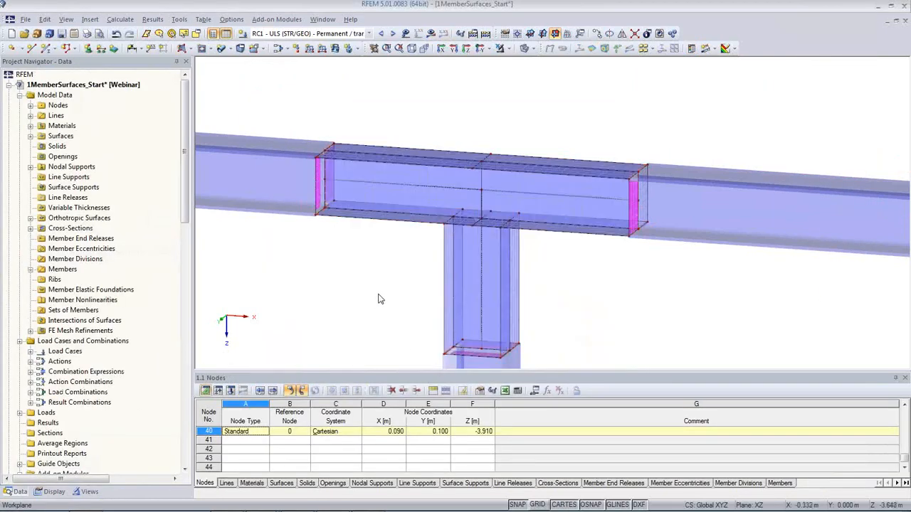
Step: Filter the visible objects by the surfaces' material 2 - Steel S 235 and the members' material 1 - Steel S 235
scroll(603, 290, "down", 2)
scroll(583, 274, "down", 3)
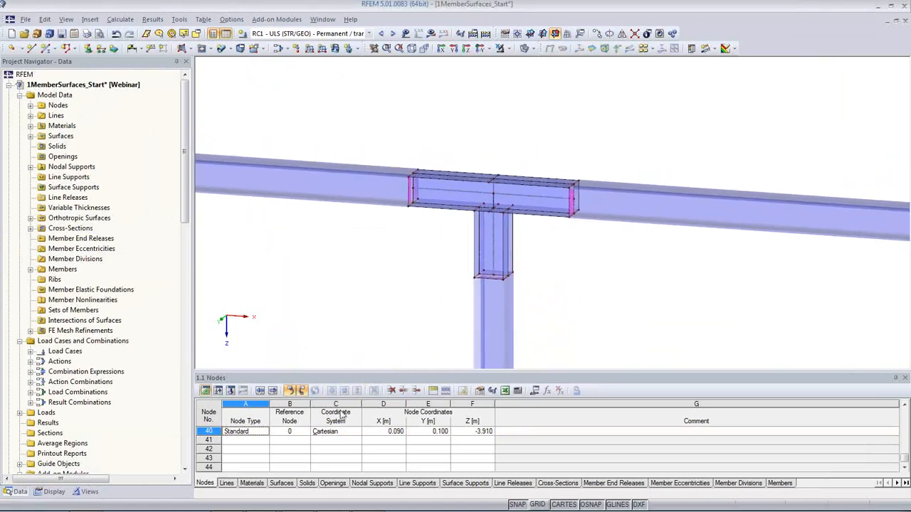
left_click(80, 494)
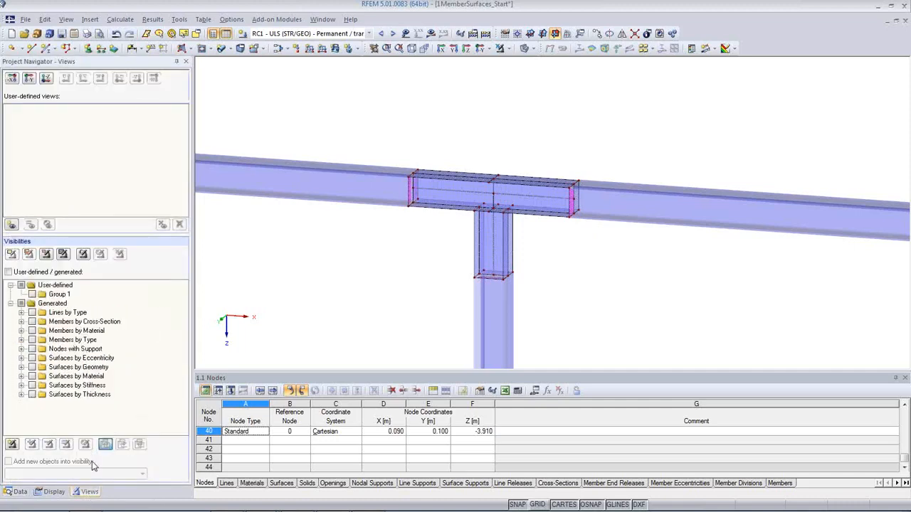
scroll(429, 289, "down", 2)
scroll(439, 207, "down", 5)
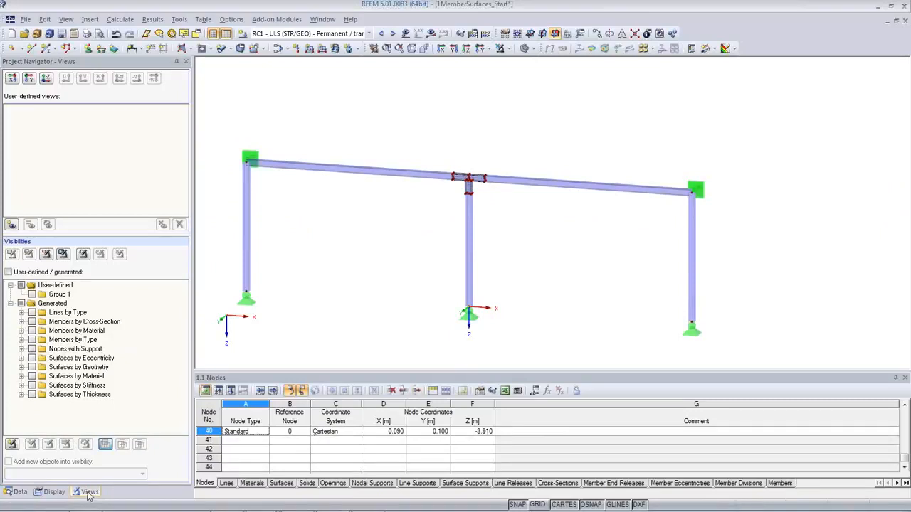
left_click(21, 377)
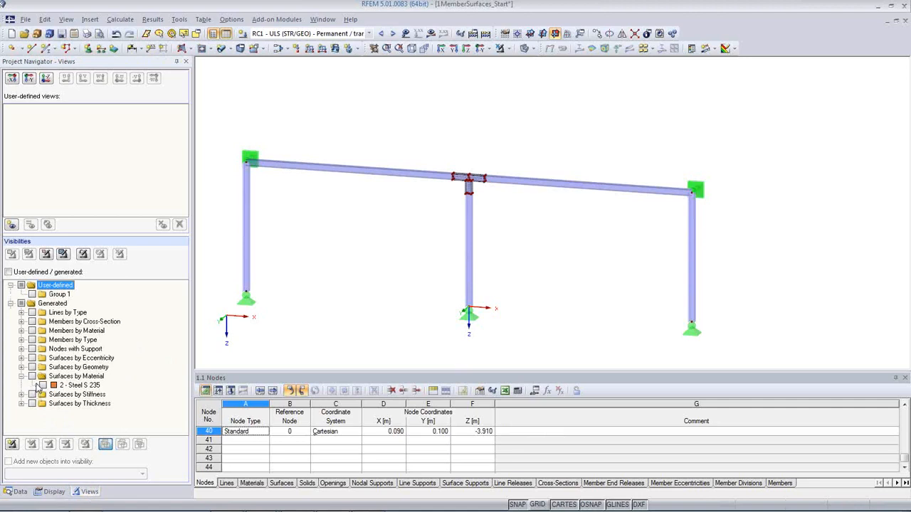
left_click(33, 377)
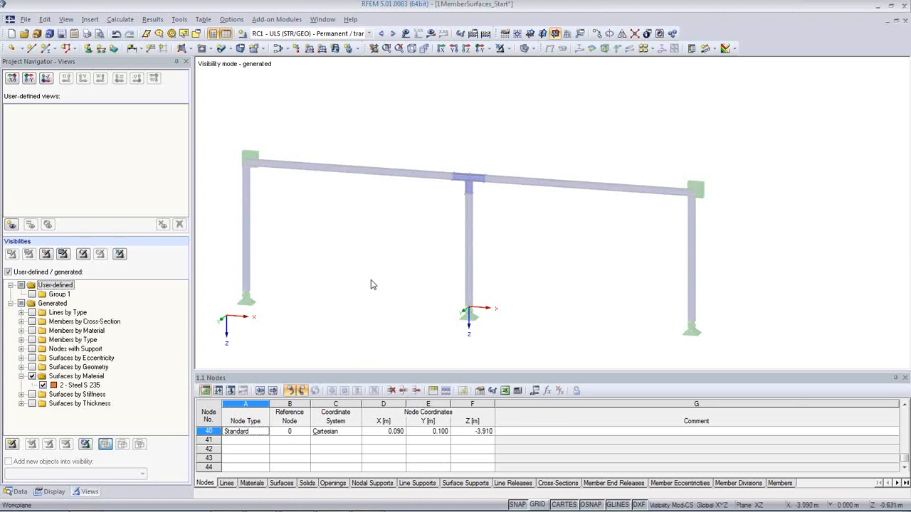
left_click(32, 331)
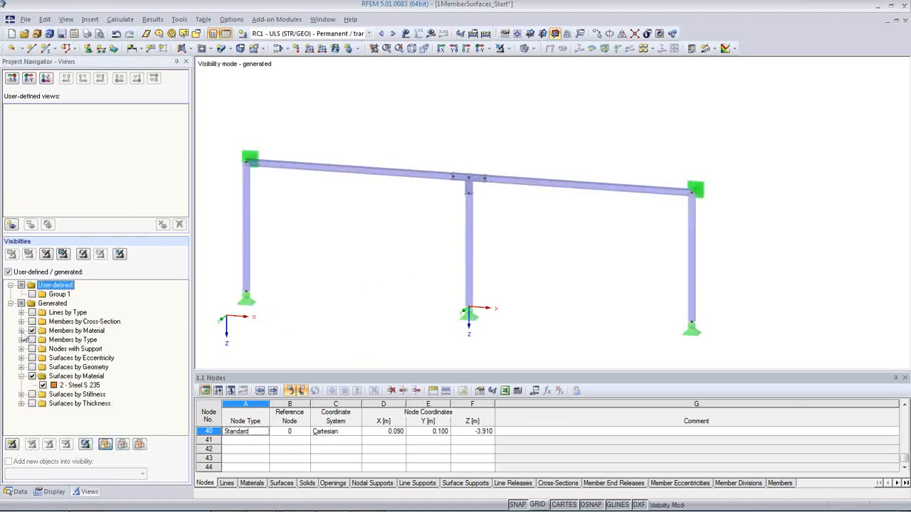
left_click(21, 331)
Step: Cycle the model display through wireframe to solid mode and view the whole frame around the joint
middle_click_drag(386, 254, 347, 281, "ctrl")
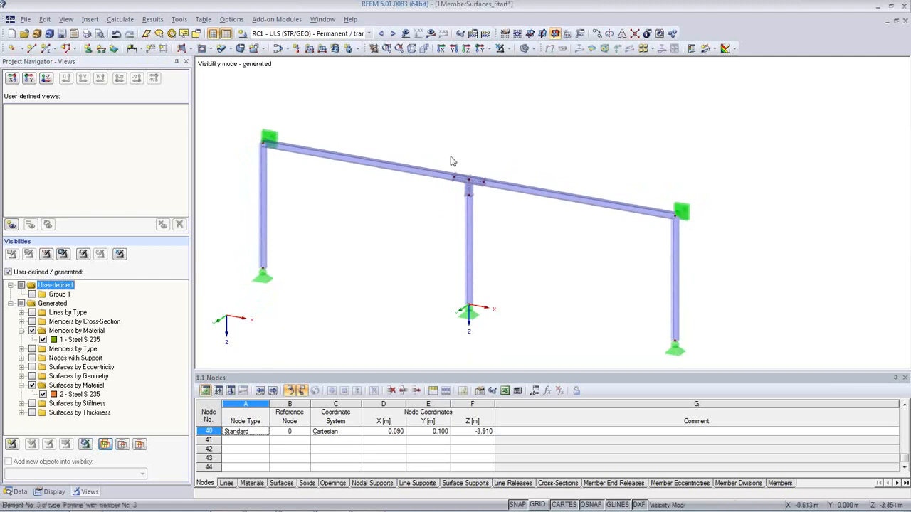
left_click(525, 49)
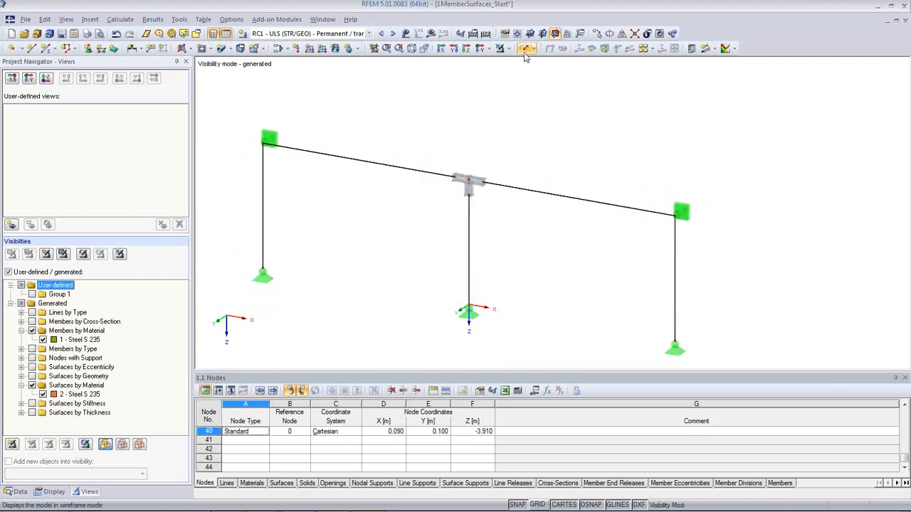
left_click(525, 49)
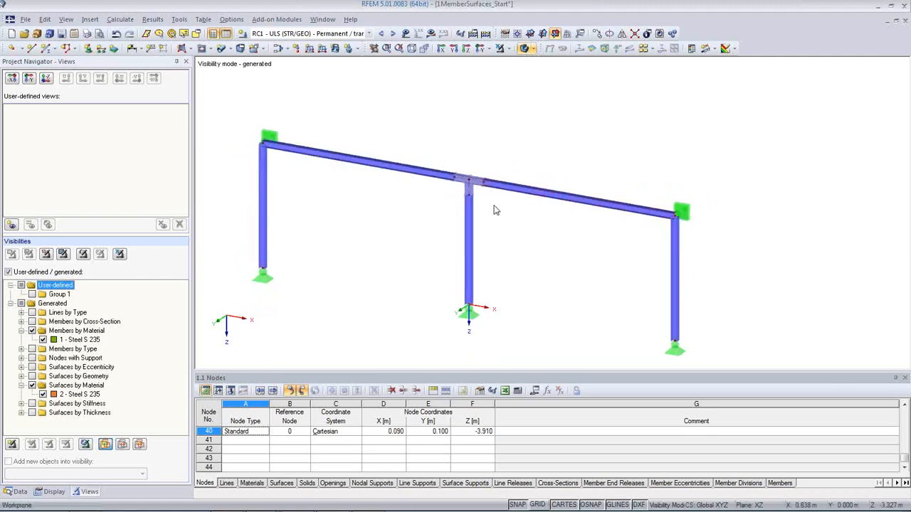
middle_click_drag(494, 206, 488, 213)
scroll(483, 201, "up", 4)
scroll(464, 204, "down", 3)
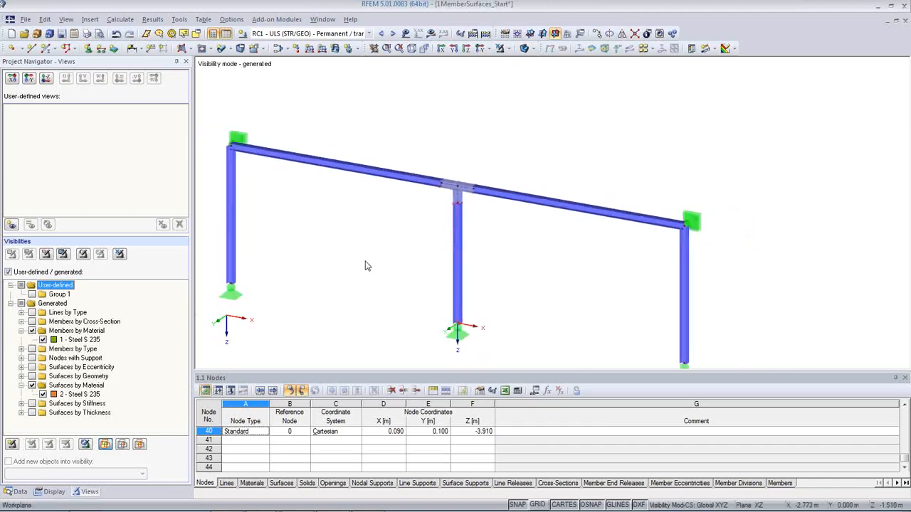
Step: Highlight the objects assigned to materials 1 and 2 from the Materials table in turn to compare where each is used
left_click(252, 483)
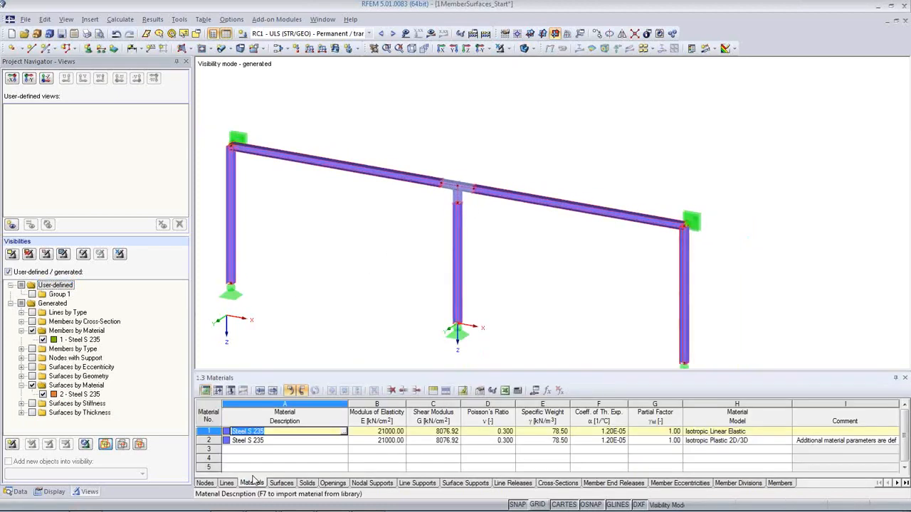
left_click(291, 441)
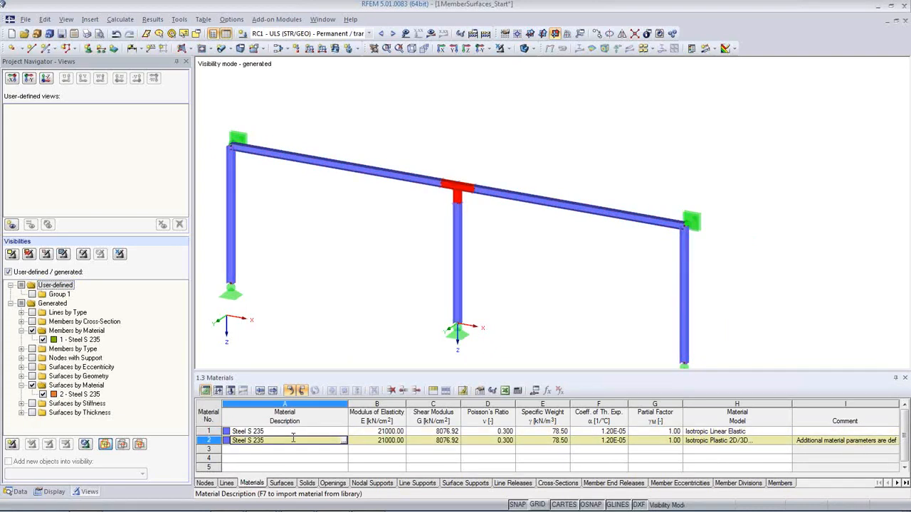
left_click(289, 432)
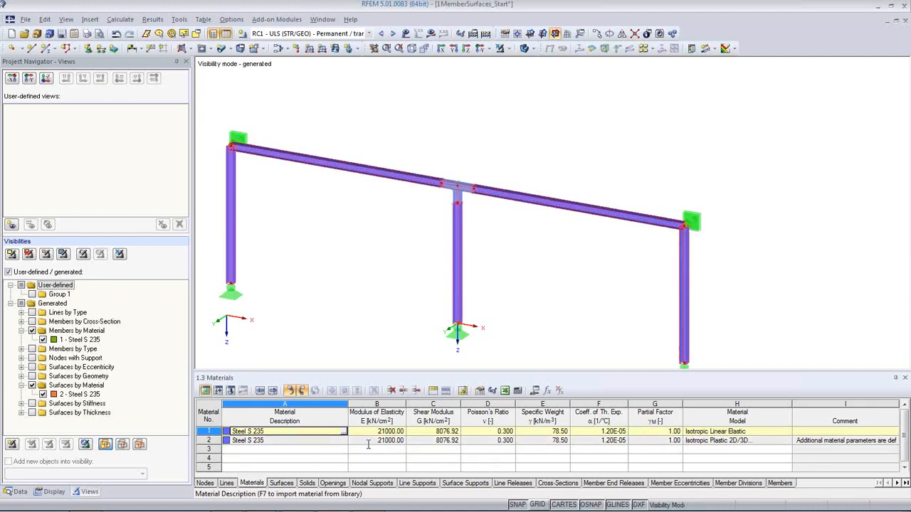
key("Down")
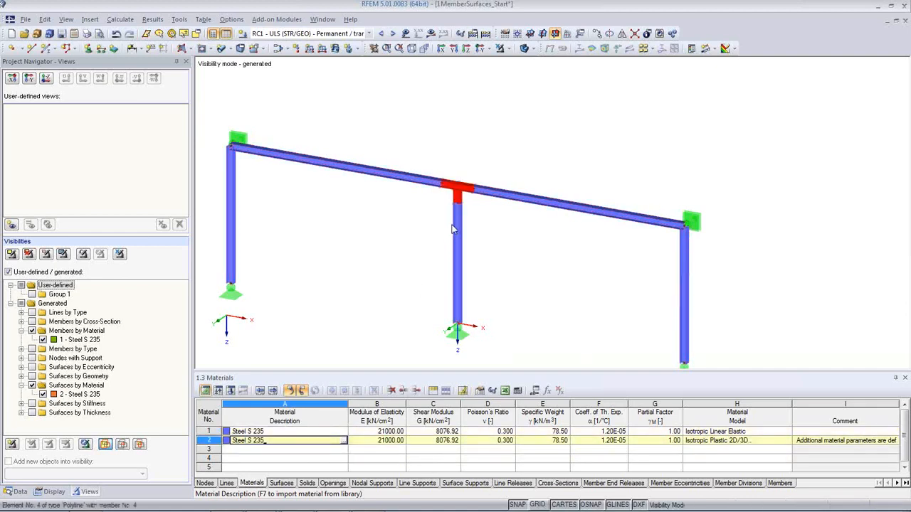
left_click(295, 431)
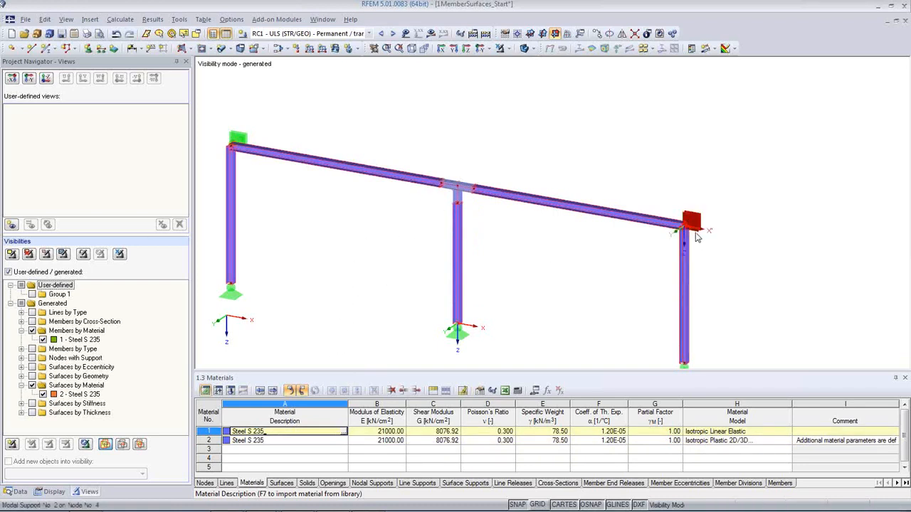
left_click(286, 440)
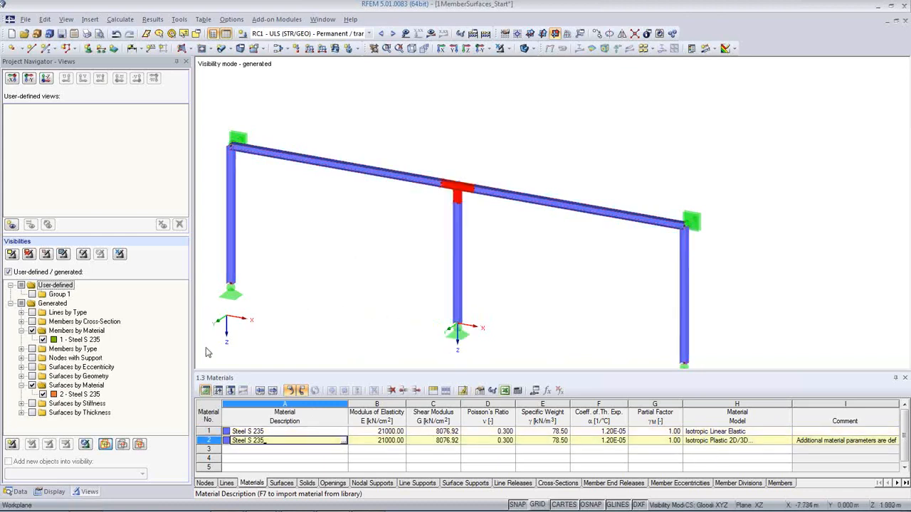
Step: Toggle the generated visibilities Members by Material and Surfaces by Material to compare the member and surface parts of the frame
left_click(31, 331)
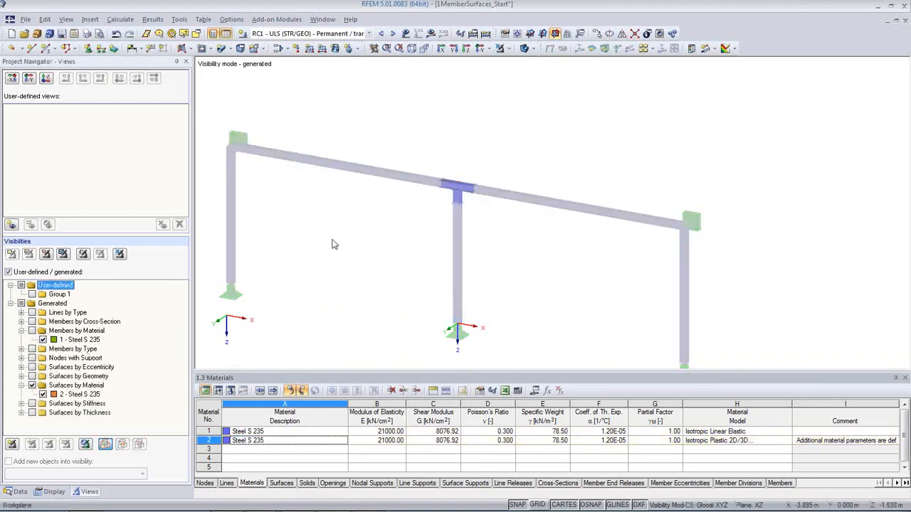
left_click(349, 167)
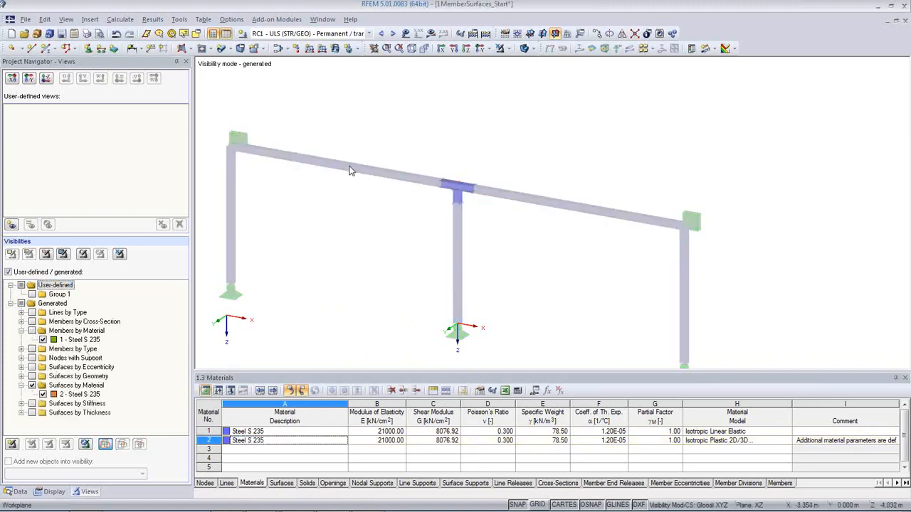
left_click(32, 331)
left_click(32, 332)
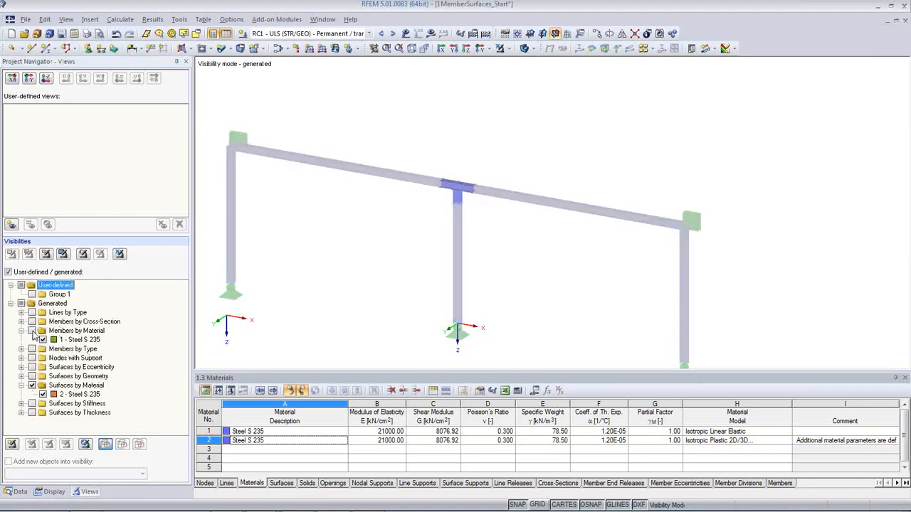
left_click(32, 385)
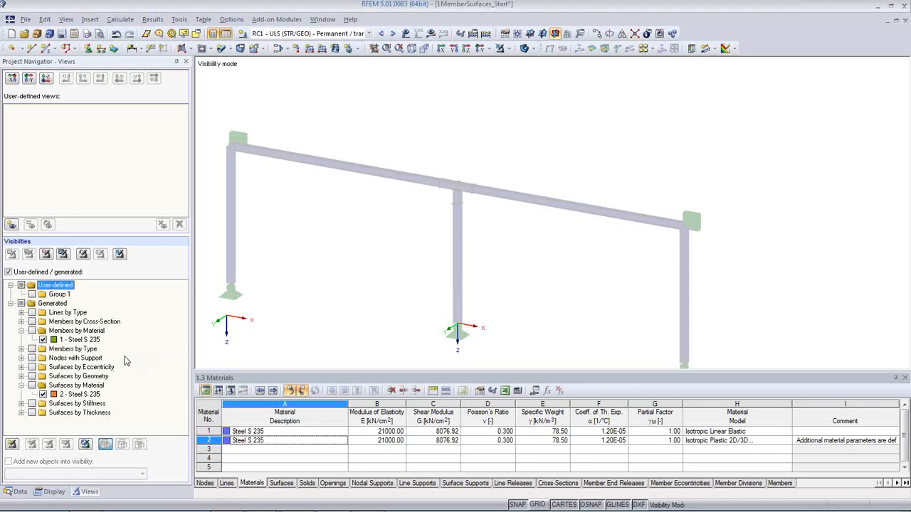
left_click(32, 331)
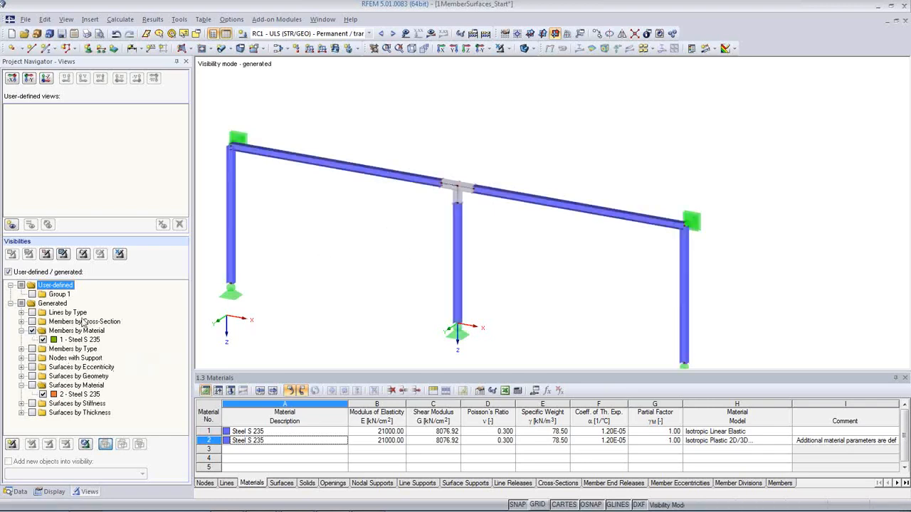
left_click(31, 385)
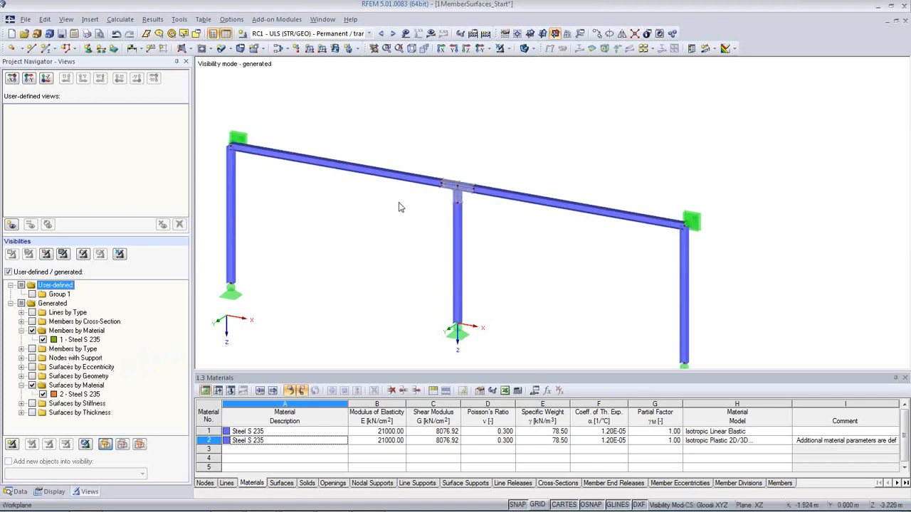
Step: Cancel the visibility mode and inspect the surfaces of the middle column-beam joint up close
left_click(119, 255)
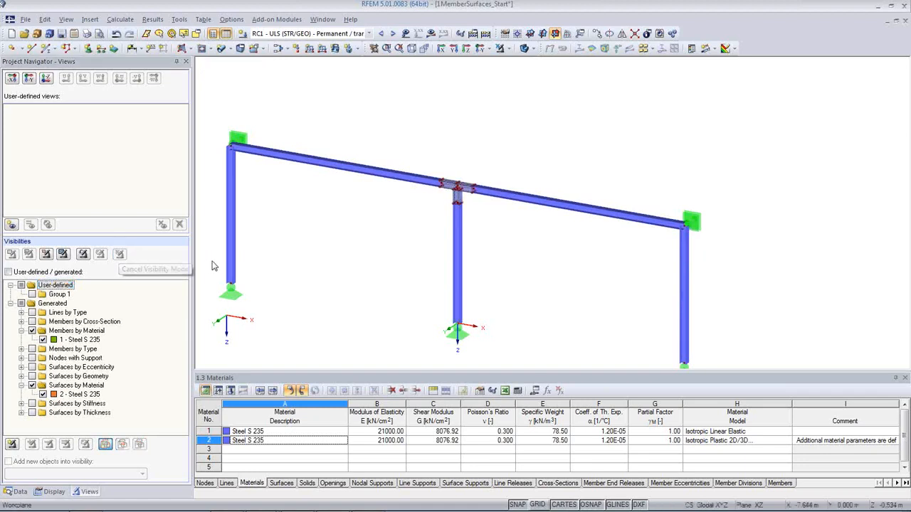
scroll(459, 202, "up", 2)
scroll(496, 205, "down", 3)
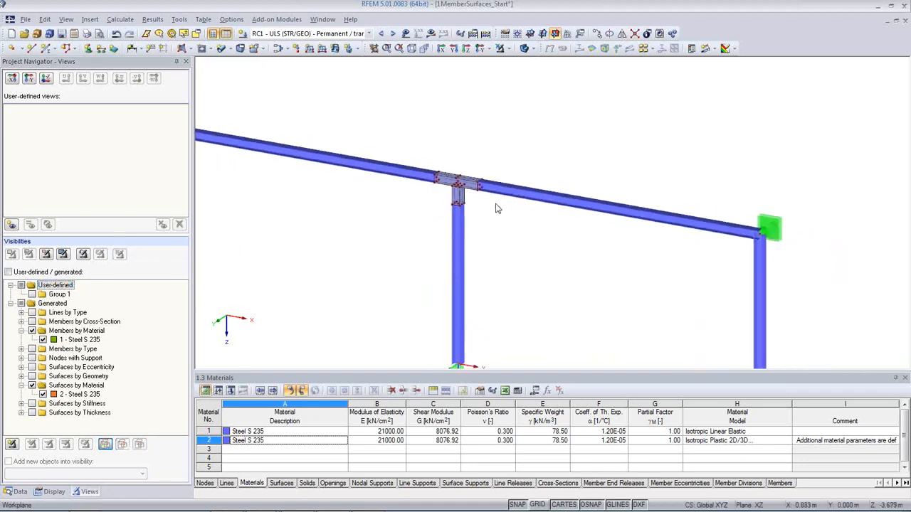
left_click(430, 34)
left_click(436, 286)
scroll(488, 215, "up", 2)
scroll(488, 214, "up", 5)
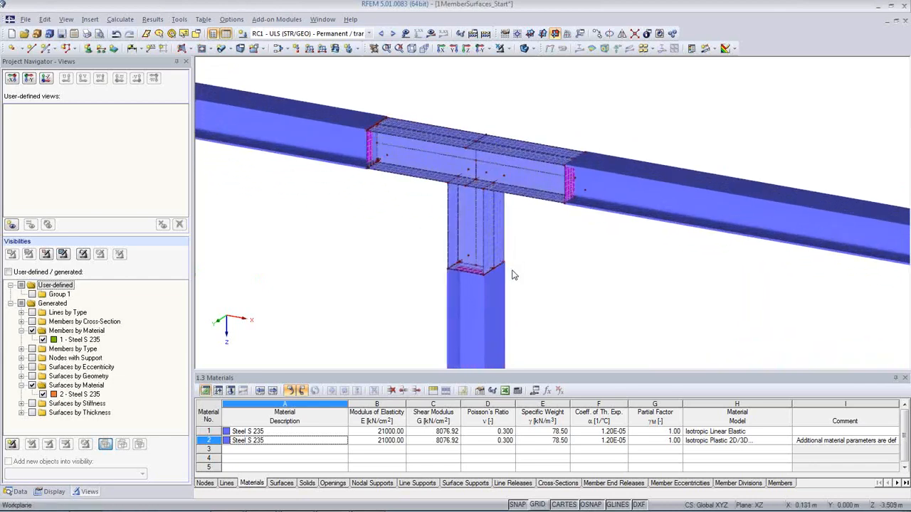
scroll(527, 274, "up", 3)
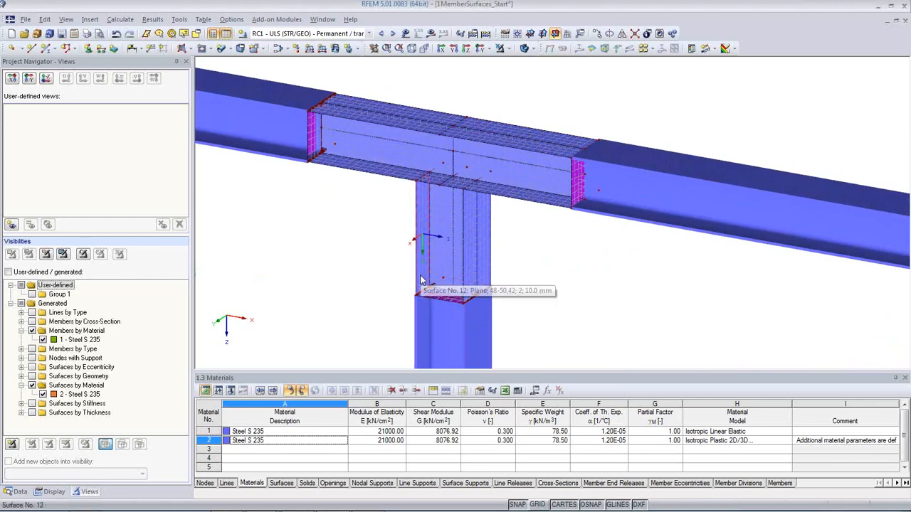
left_click(375, 184)
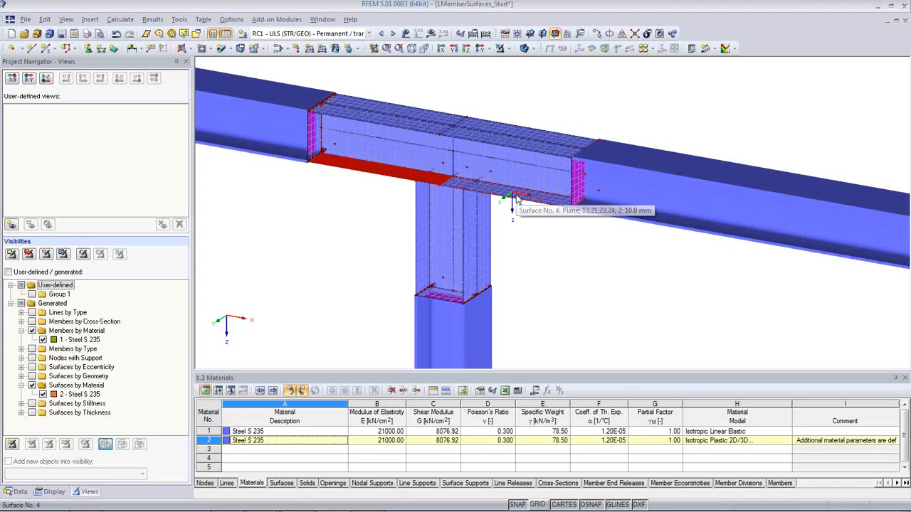
left_click(533, 147, "ctrl")
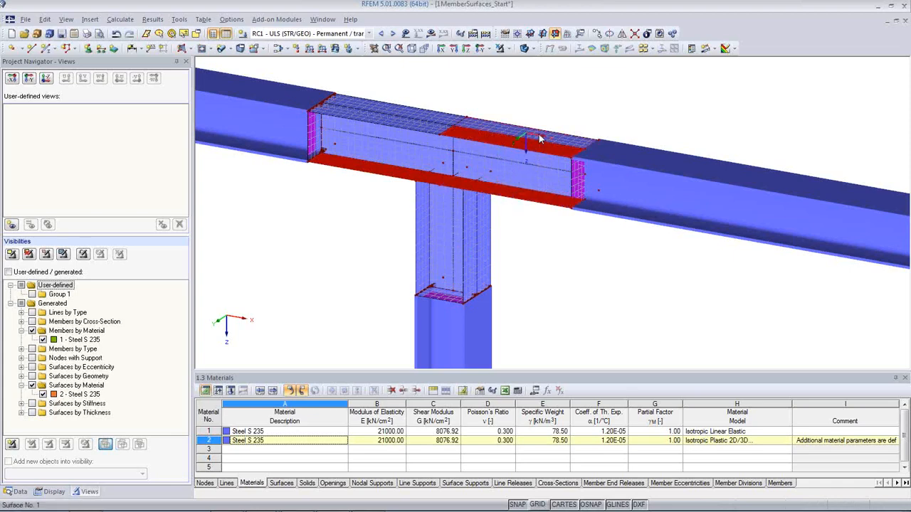
left_click(368, 109, "ctrl")
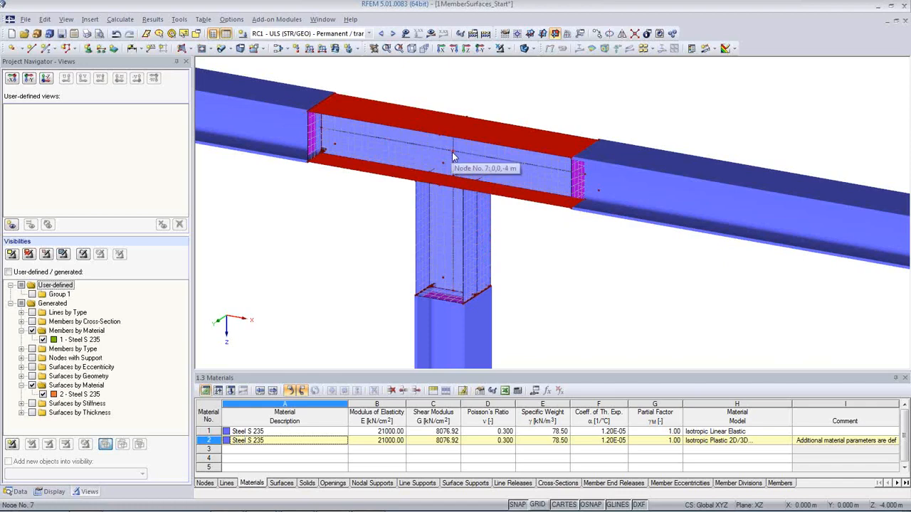
key("Escape")
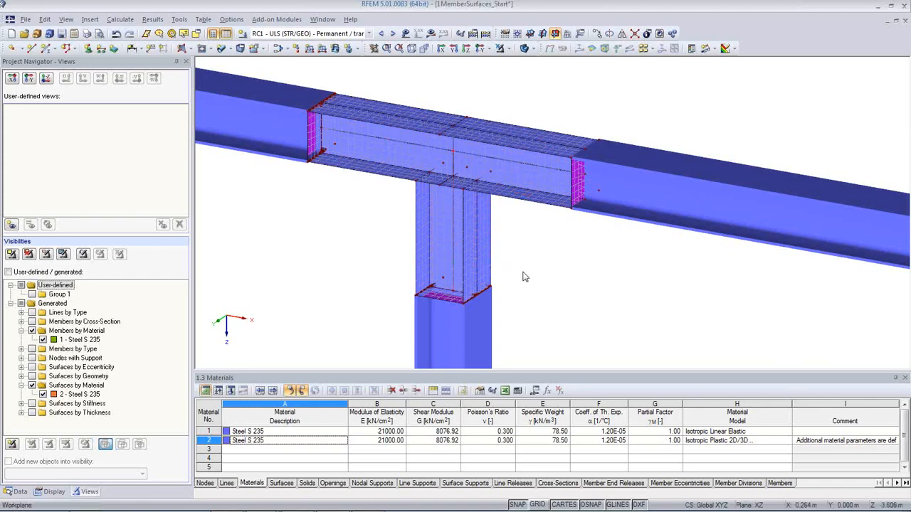
Step: Set a constant thickness of 20 mm for the upper and lower beam flange surfaces at the joint
middle_click_drag(579, 265, 649, 257)
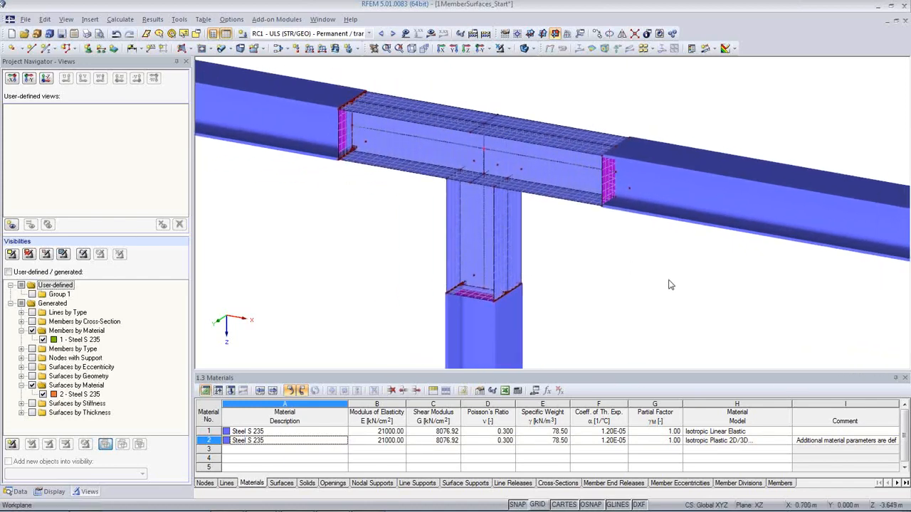
middle_click_drag(664, 278, 322, 207)
middle_click_drag(688, 325, 711, 251)
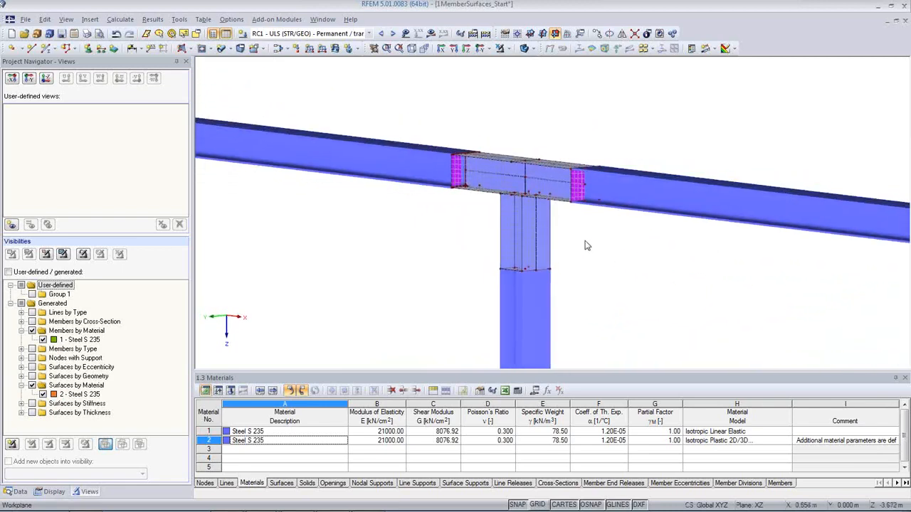
left_click(525, 180)
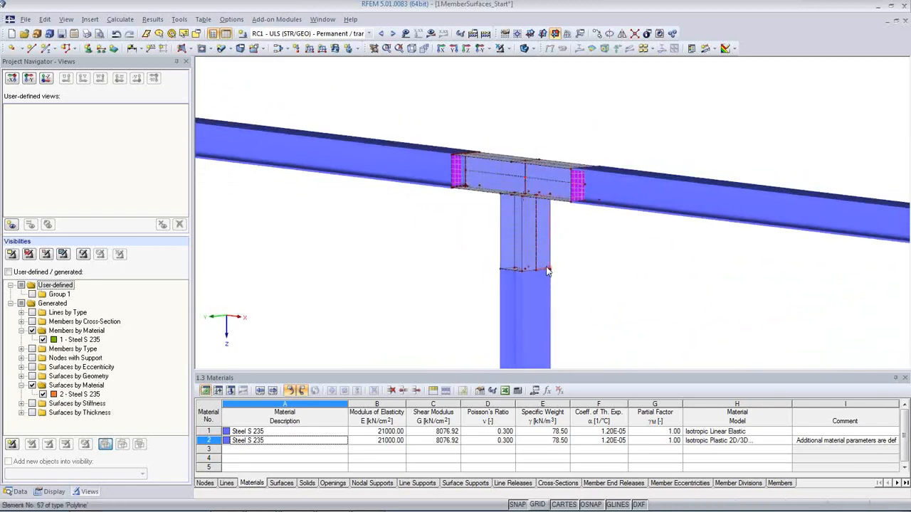
middle_click_drag(651, 256, 451, 203, "ctrl")
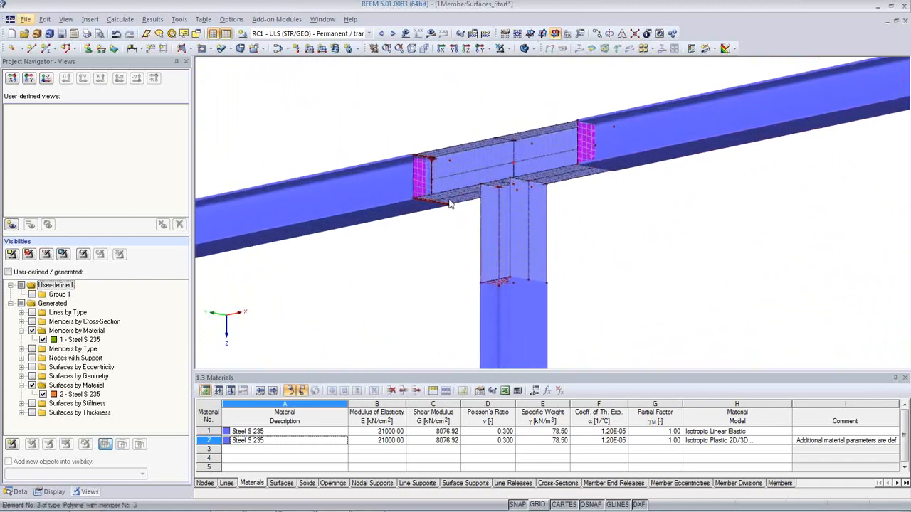
scroll(455, 200, "up", 4)
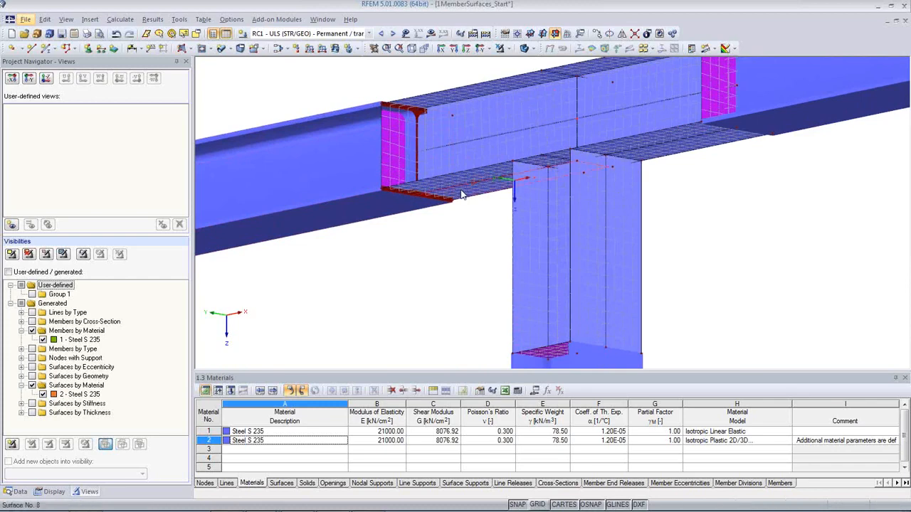
left_click(453, 184)
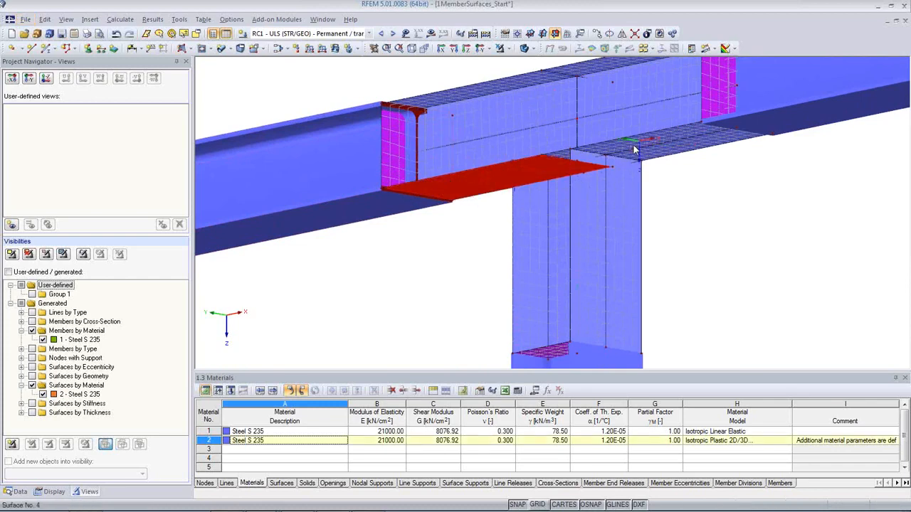
left_click(649, 156, "ctrl")
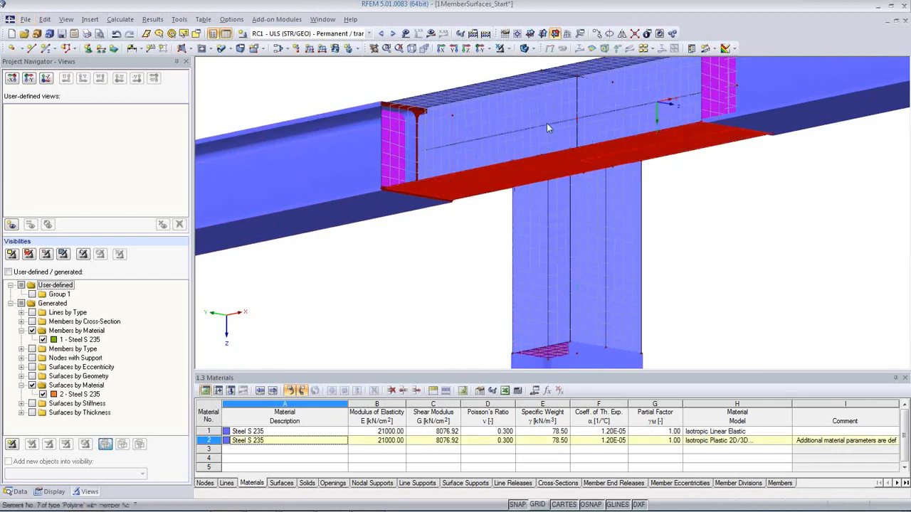
left_click(497, 89, "ctrl")
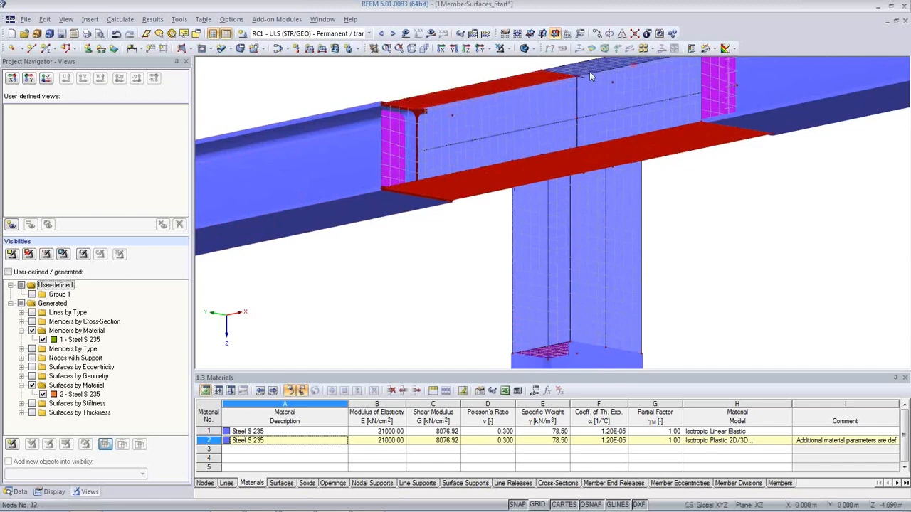
middle_click_drag(635, 166, 557, 152, "ctrl")
left_click(565, 114, "ctrl")
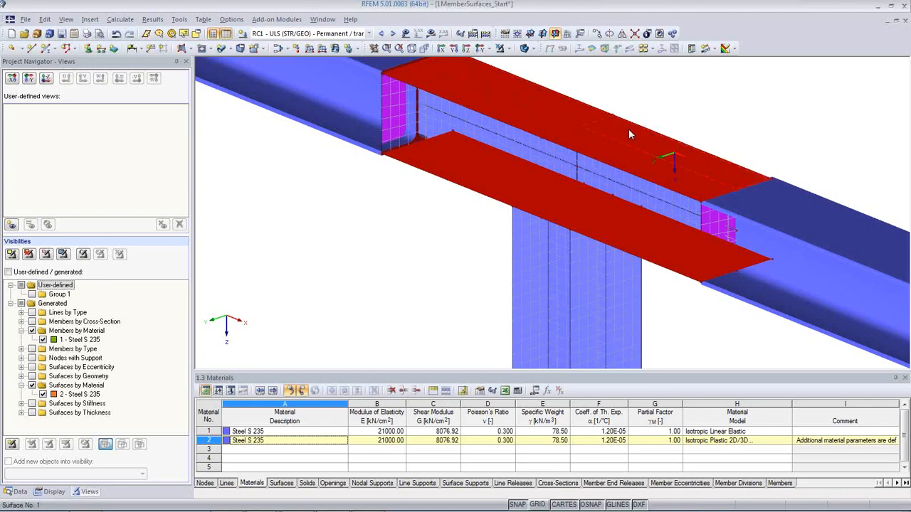
double_click(629, 132)
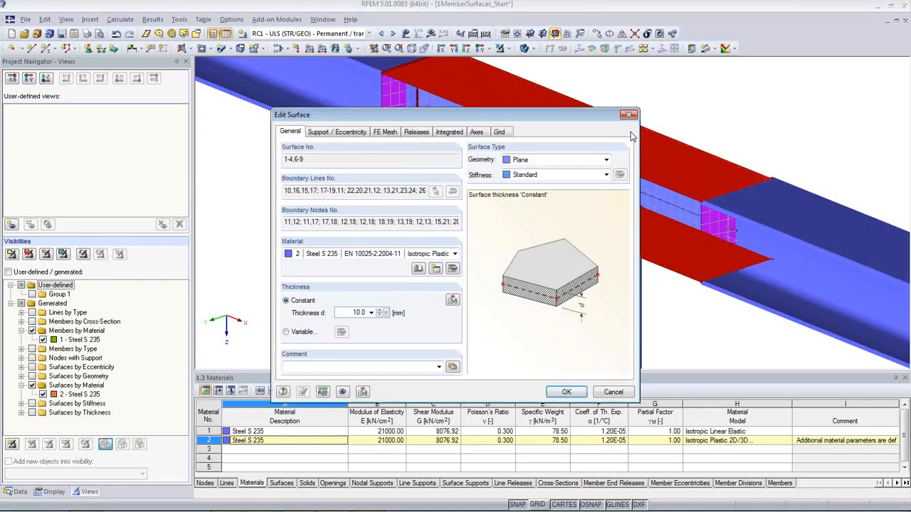
type("20")
left_click(573, 391)
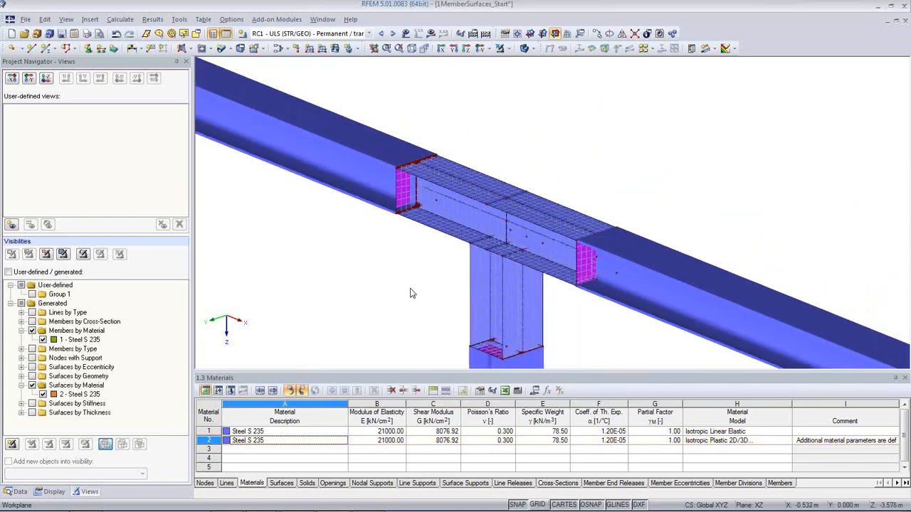
Step: Filter the surfaces by geometry and thickness, leaving out 10 mm, and display the model as solid transparent
left_click(32, 377)
left_click(22, 376)
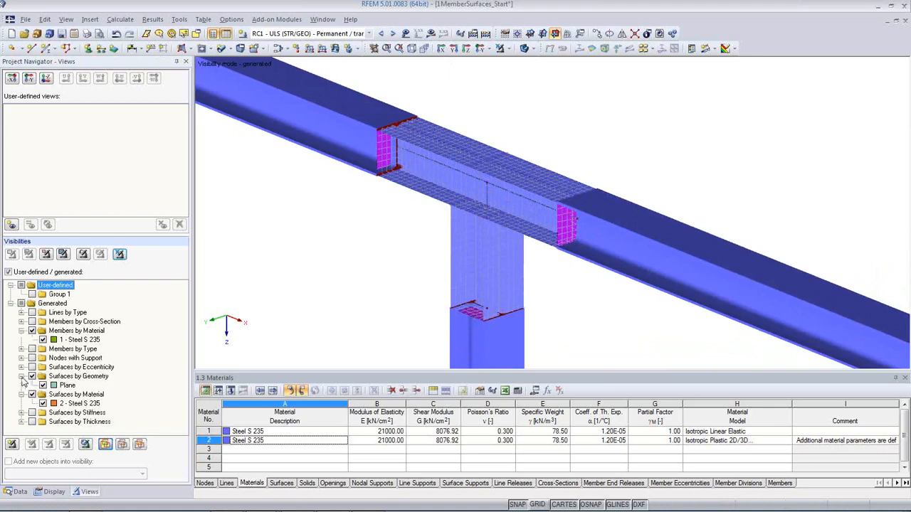
left_click(22, 422)
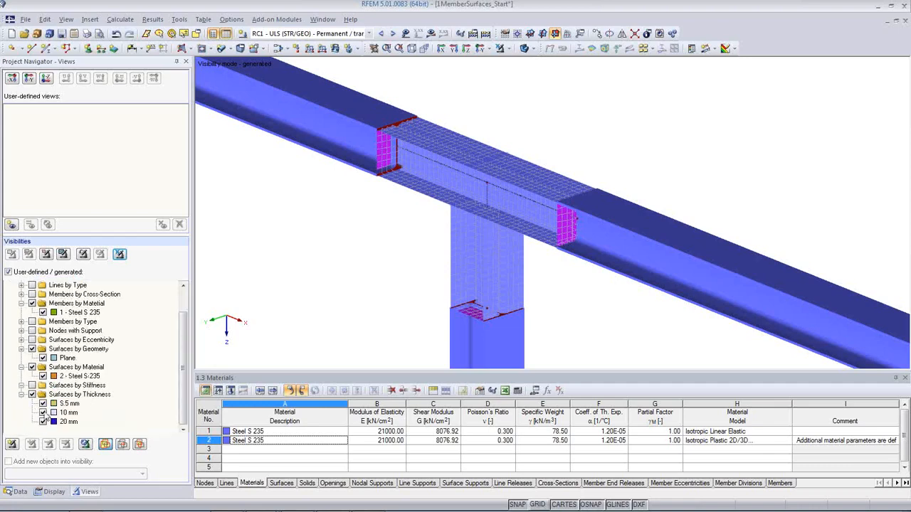
left_click(530, 48)
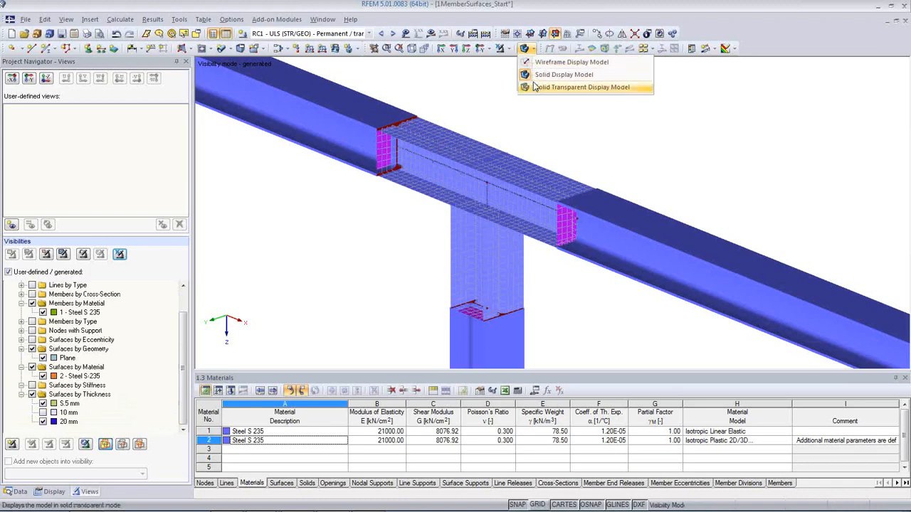
left_click(536, 88)
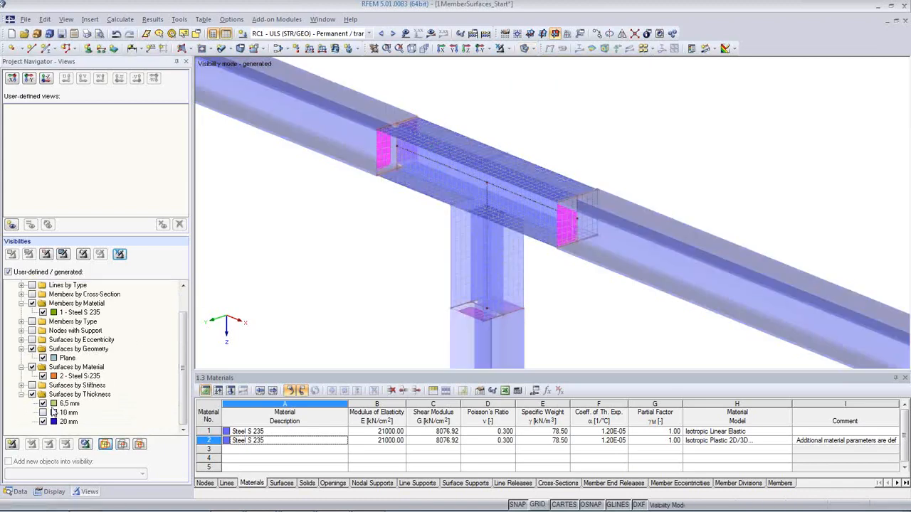
Step: Isolate the 20 mm thick surfaces with the generated visibilities, leaving out 6.5 mm and 10 mm, and switch the visibility mode off
left_click(32, 304)
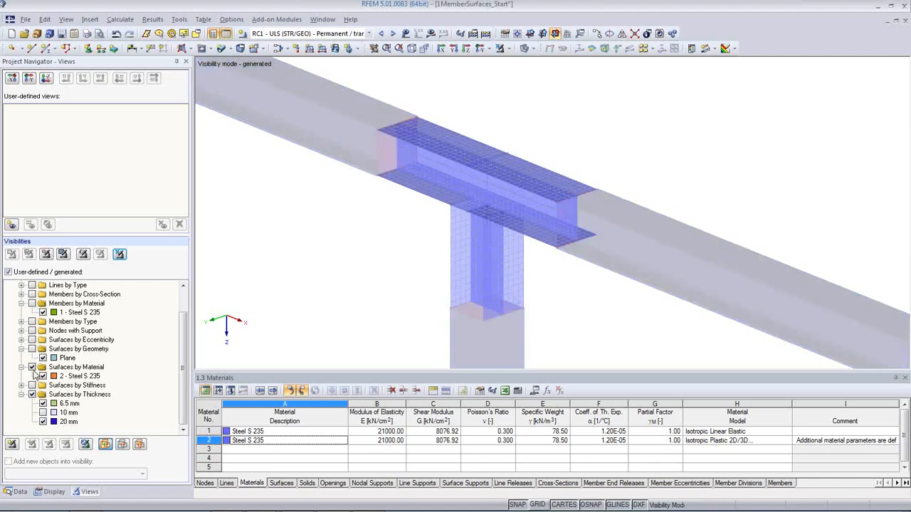
left_click(32, 367)
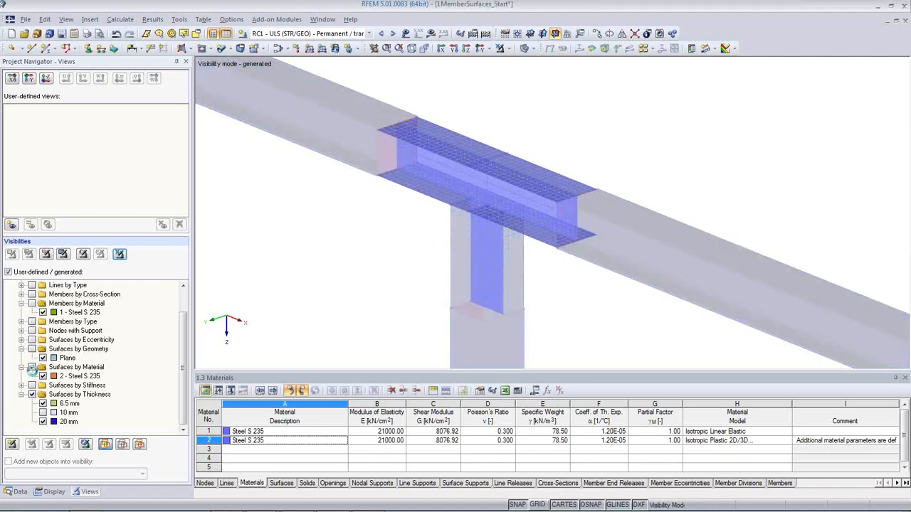
left_click(43, 412)
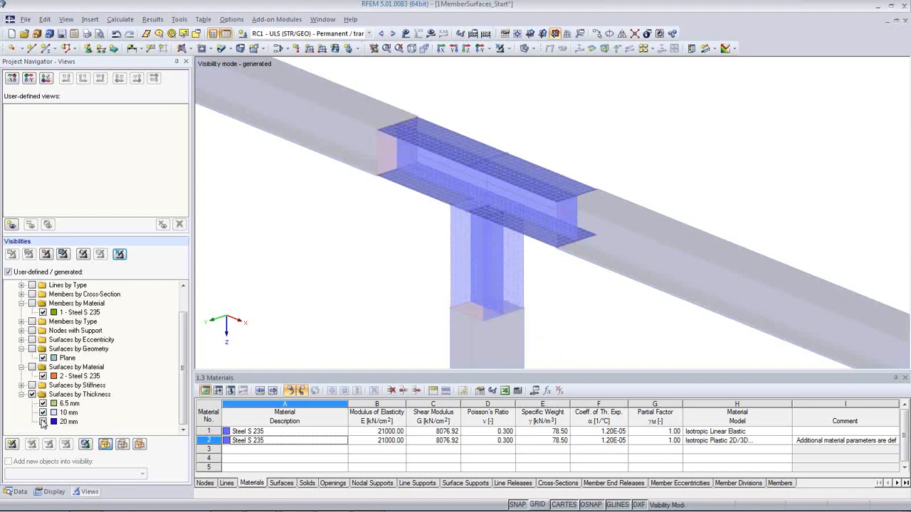
left_click(43, 422)
left_click(43, 413)
left_click(43, 403)
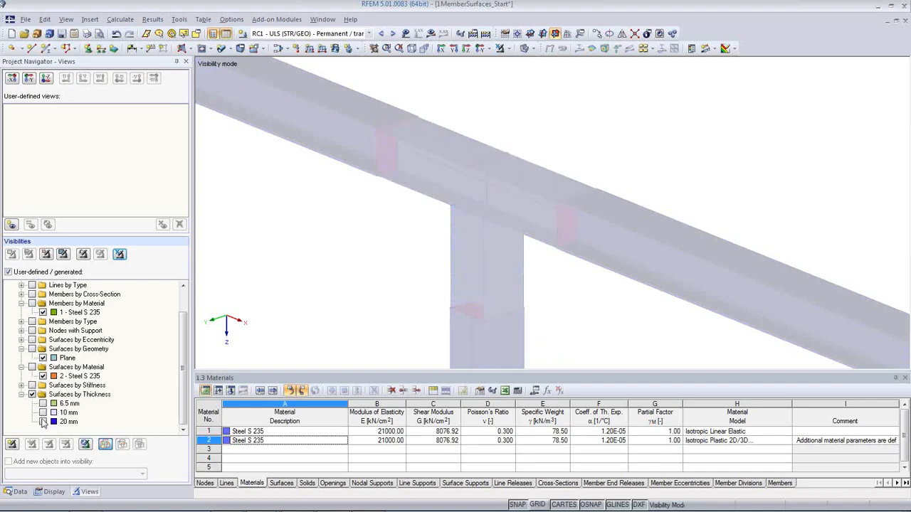
left_click(43, 422)
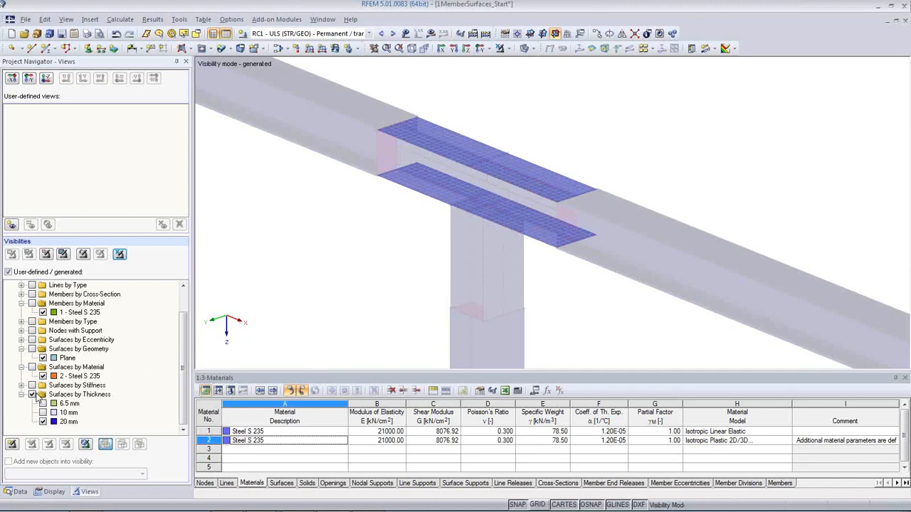
left_click(121, 254)
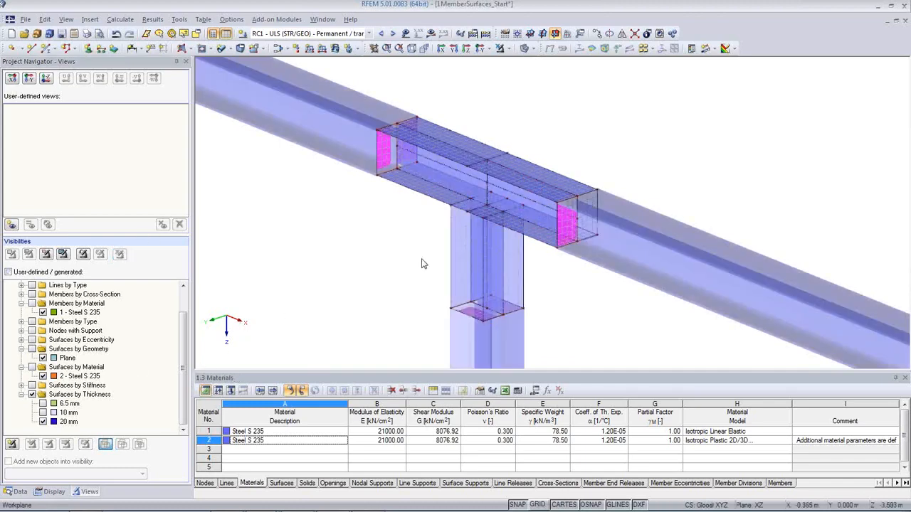
Step: Display the RC1 equivalent von Mises surface stresses and inspect them up close where the column meets the lower beam flange
left_click(437, 287)
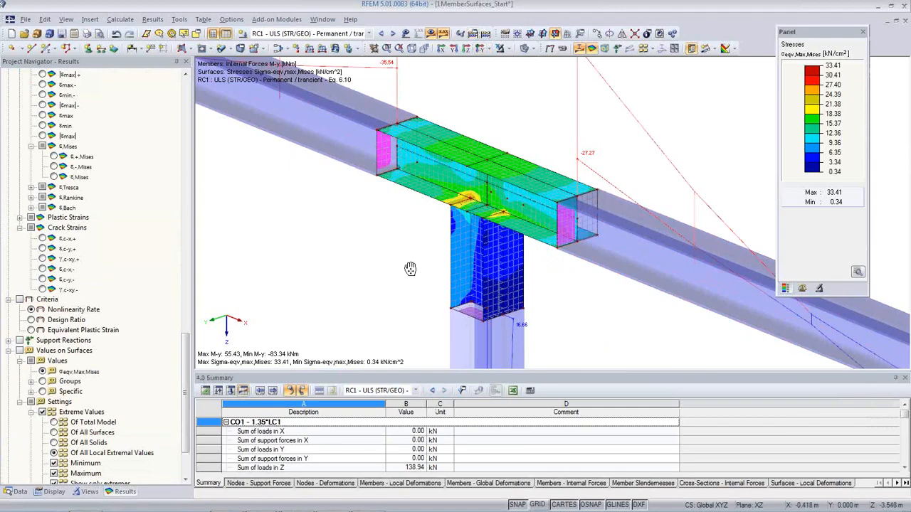
middle_click_drag(410, 267, 360, 261)
scroll(360, 259, "down", 1)
scroll(360, 262, "down", 1)
middle_click_drag(475, 312, 516, 253, "ctrl")
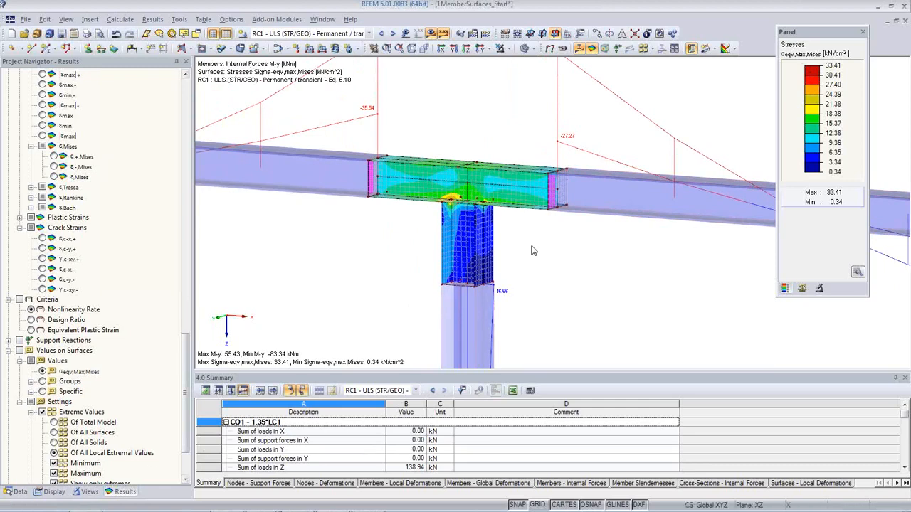
scroll(459, 242, "up", 4)
scroll(448, 233, "up", 4)
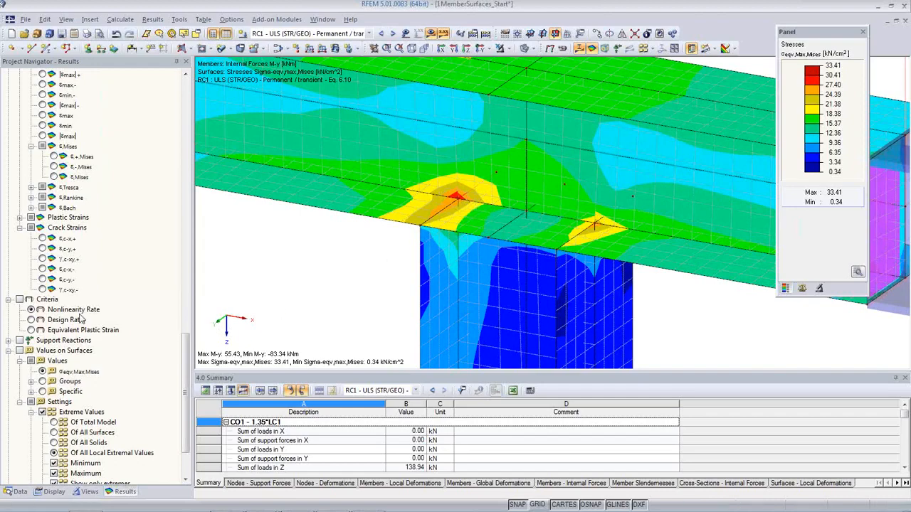
Step: Set the surface stress distribution to Constant on Elements and examine the joint around the column head
left_click(68, 492)
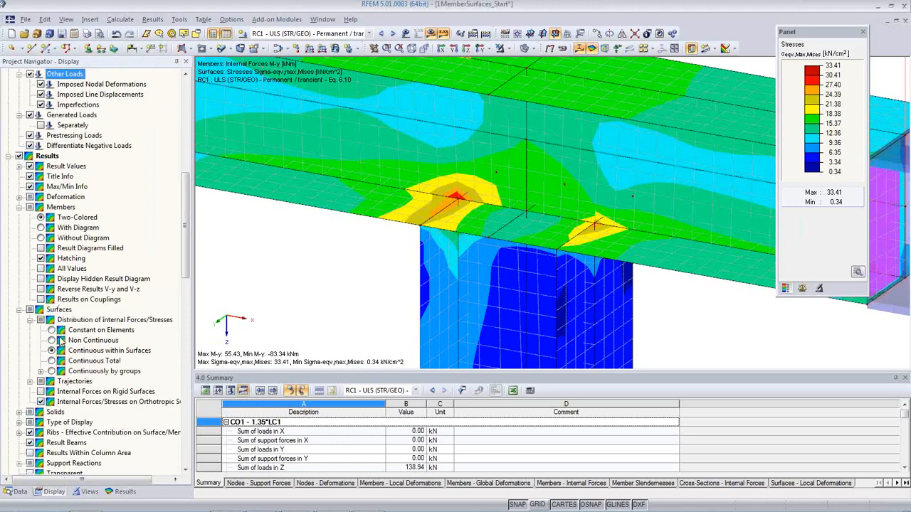
left_click(51, 330)
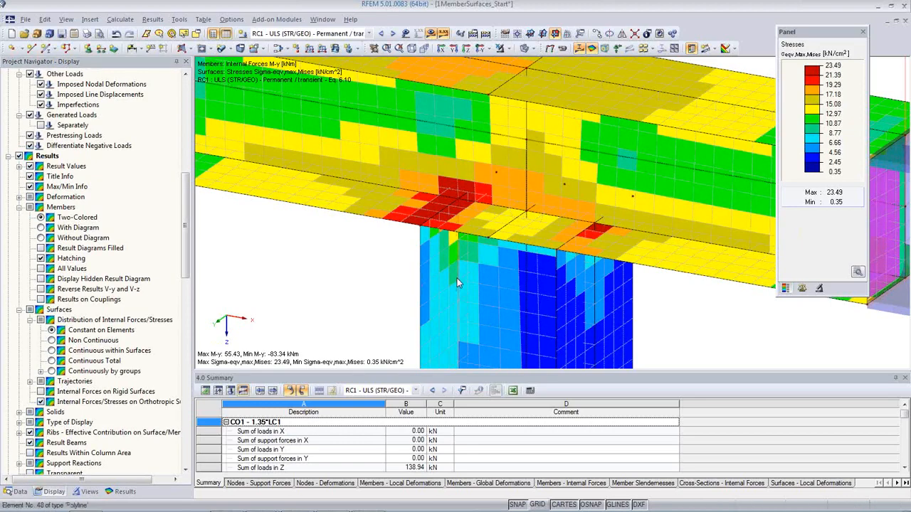
scroll(456, 279, "down", 2)
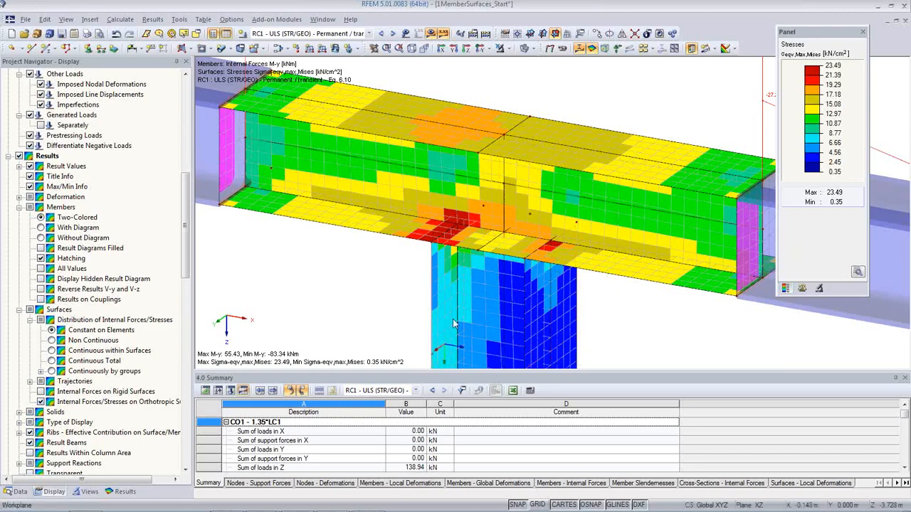
middle_click_drag(569, 317, 502, 286, "ctrl")
scroll(461, 264, "up", 3)
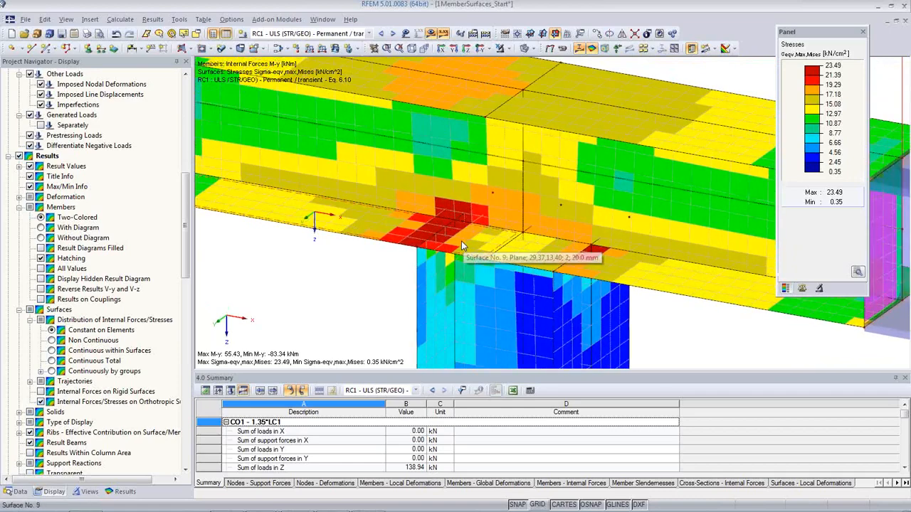
scroll(461, 264, "down", 3)
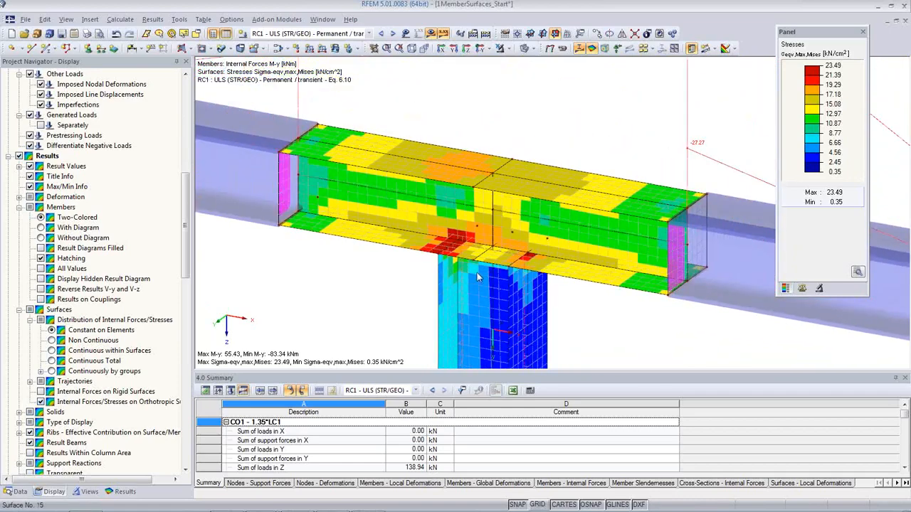
middle_click_drag(562, 291, 606, 276, "ctrl")
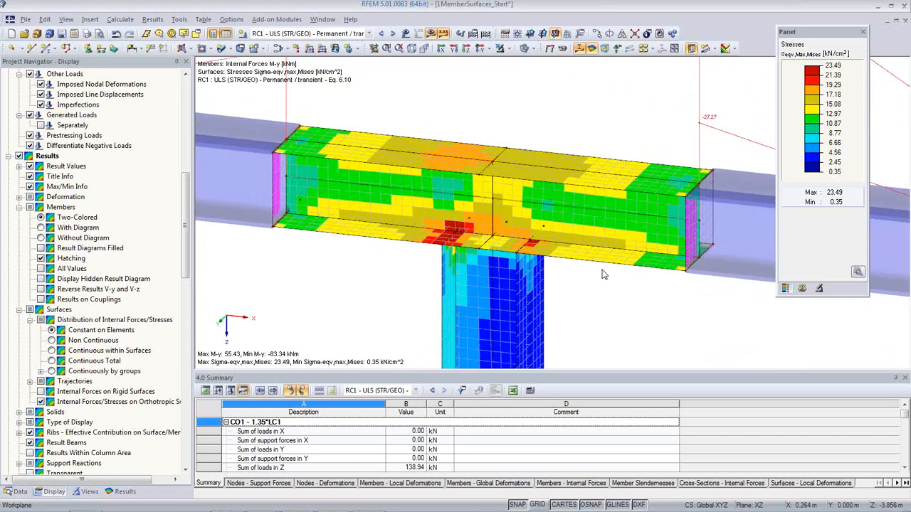
Step: Display the total equivalent strains according to von Mises on the joint surfaces
left_click_drag(185, 265, 187, 290)
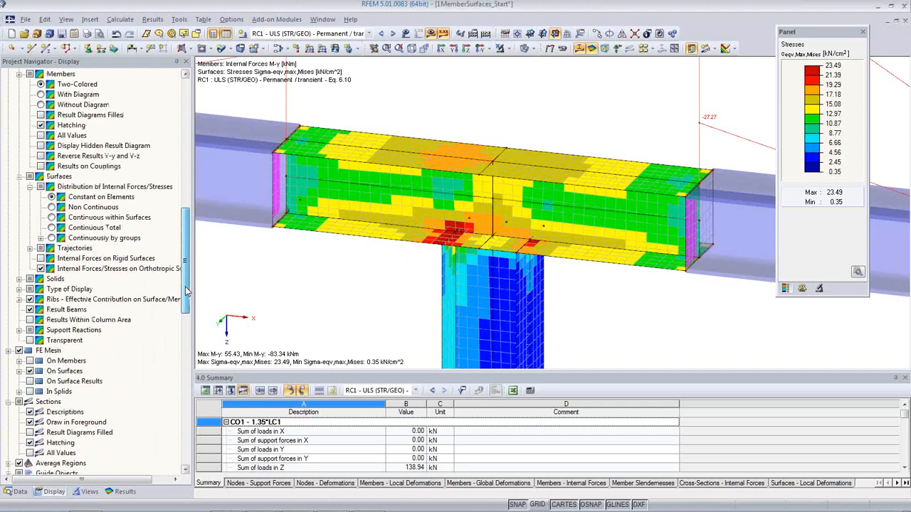
left_click_drag(185, 292, 182, 354)
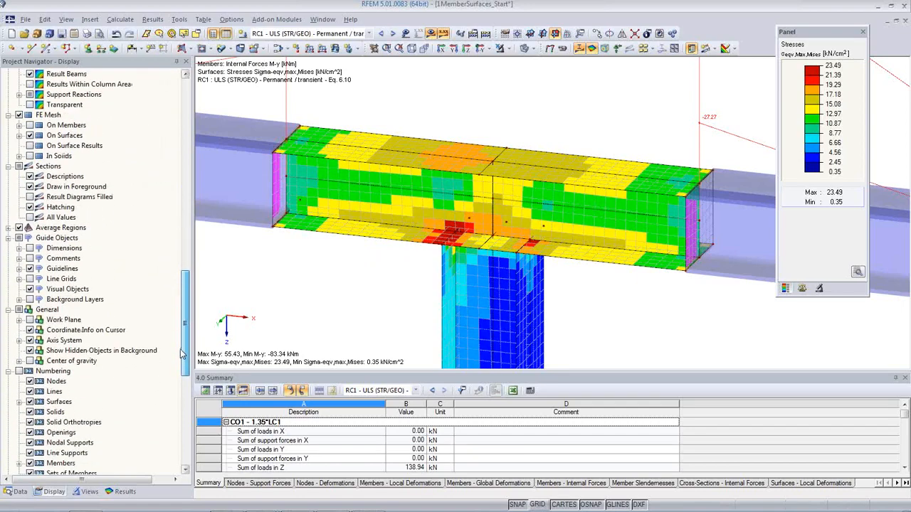
left_click(125, 491)
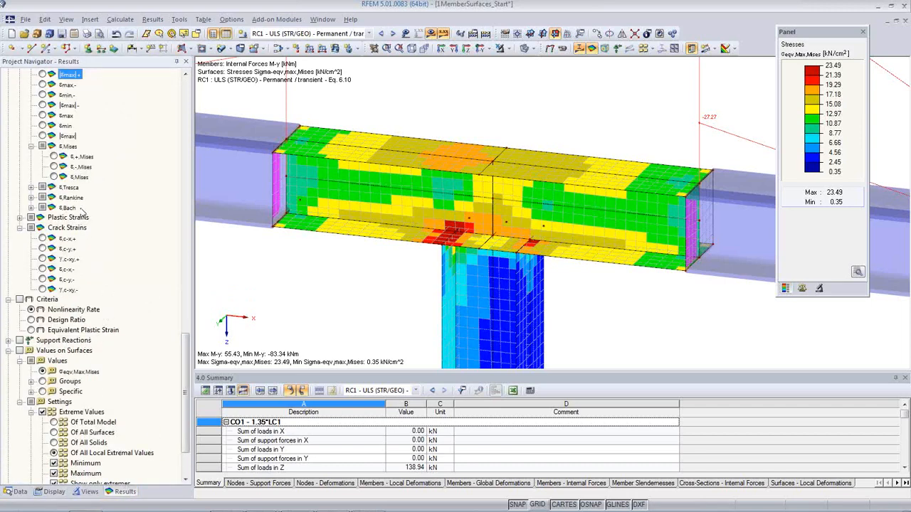
left_click(54, 177)
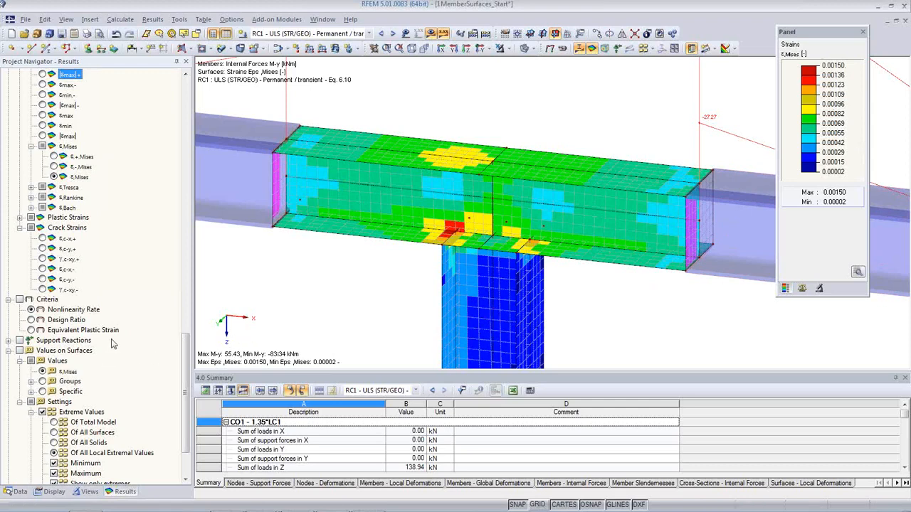
Step: Display the Nonlinearity Rate criterion and inspect the plasticized elements at the column-beam connection from a lower angle
left_click(21, 300)
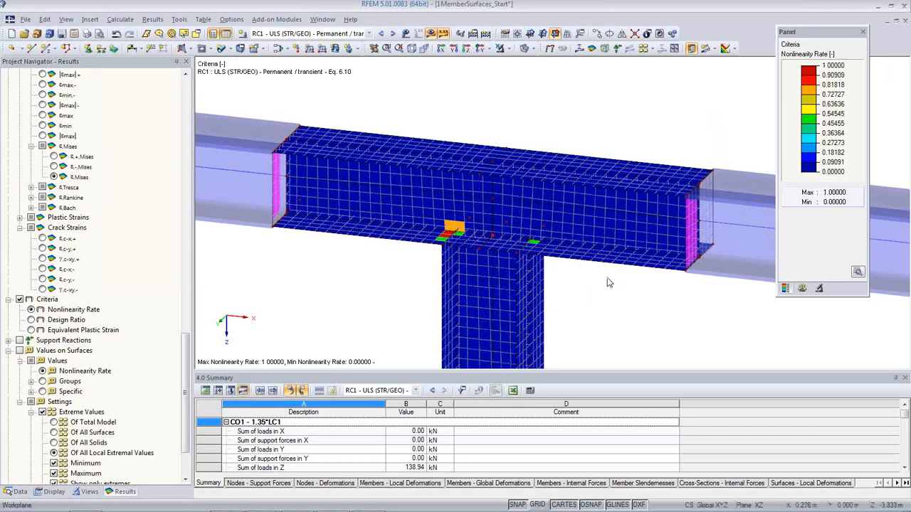
middle_click_drag(616, 277, 743, 292, "ctrl")
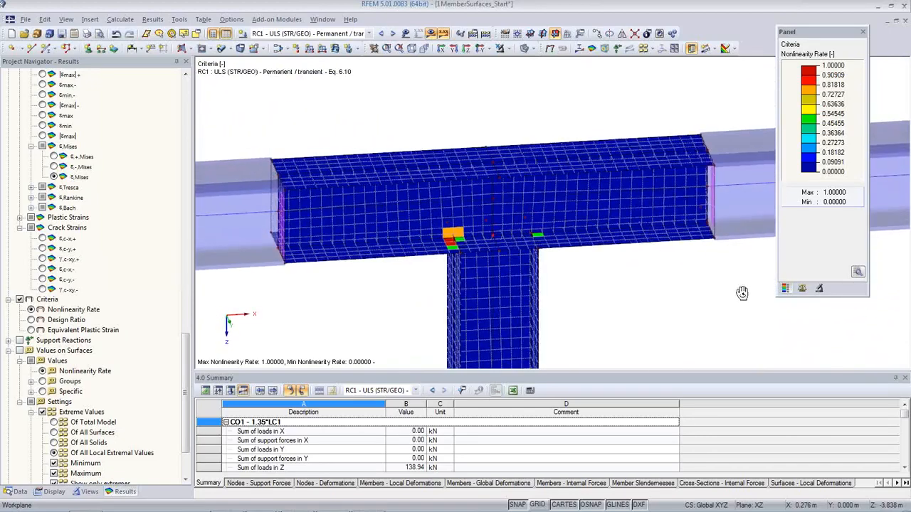
scroll(477, 258, "up", 2)
scroll(448, 241, "up", 2)
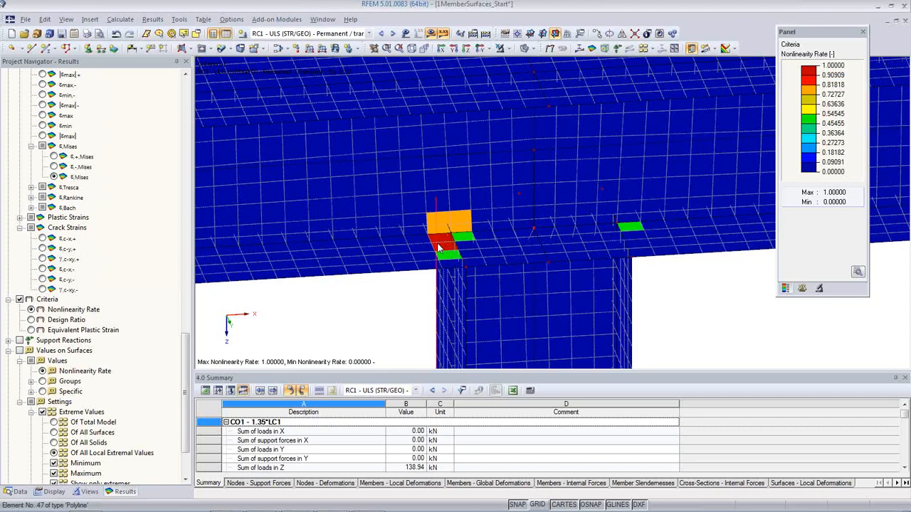
scroll(440, 248, "down", 4)
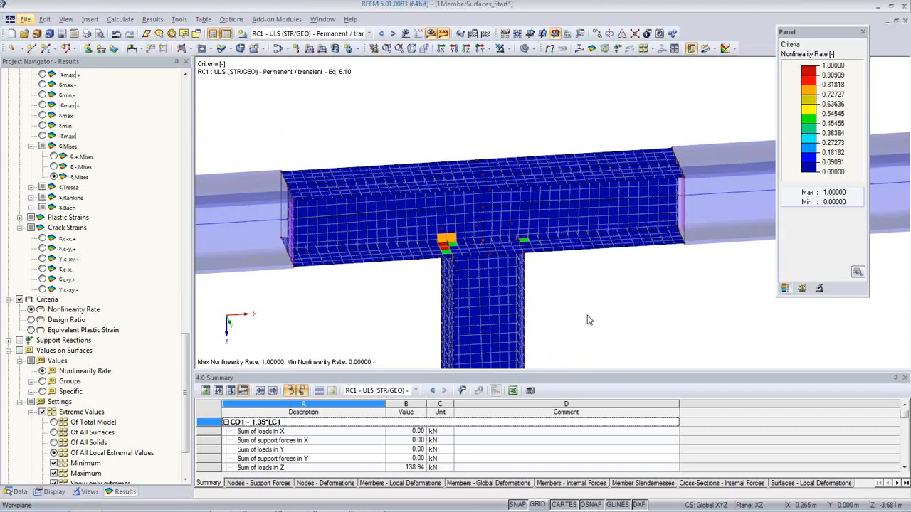
middle_click_drag(578, 305, 573, 258)
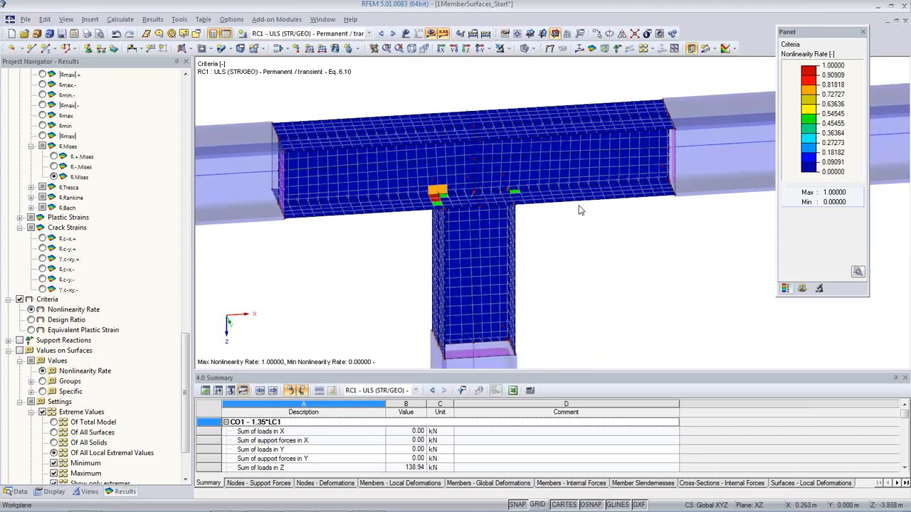
Step: Display the surface stresses σx,+ and view the joint from an oblique angle
left_click_drag(183, 345, 183, 125)
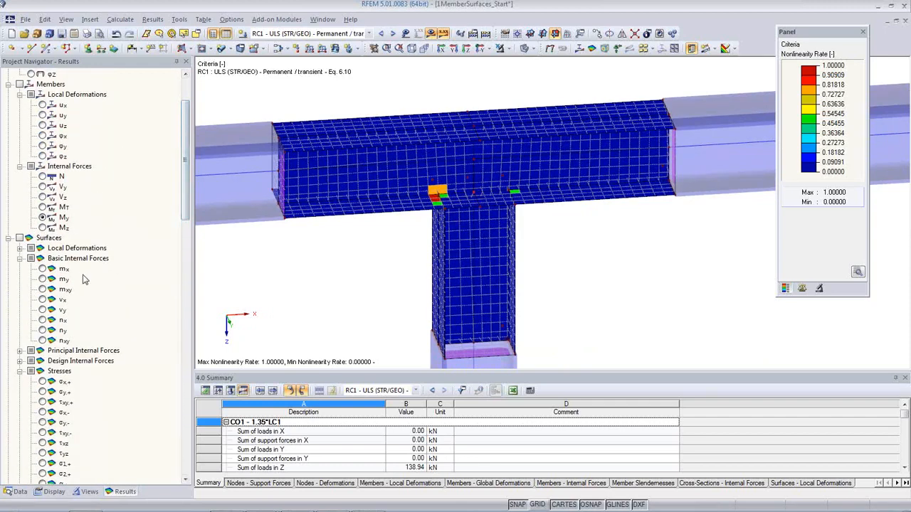
left_click(43, 382)
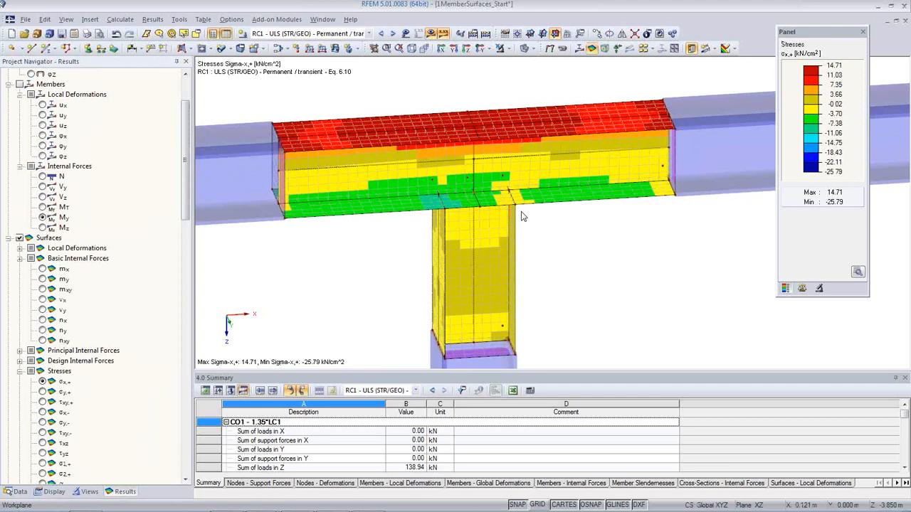
middle_click_drag(626, 244, 331, 233)
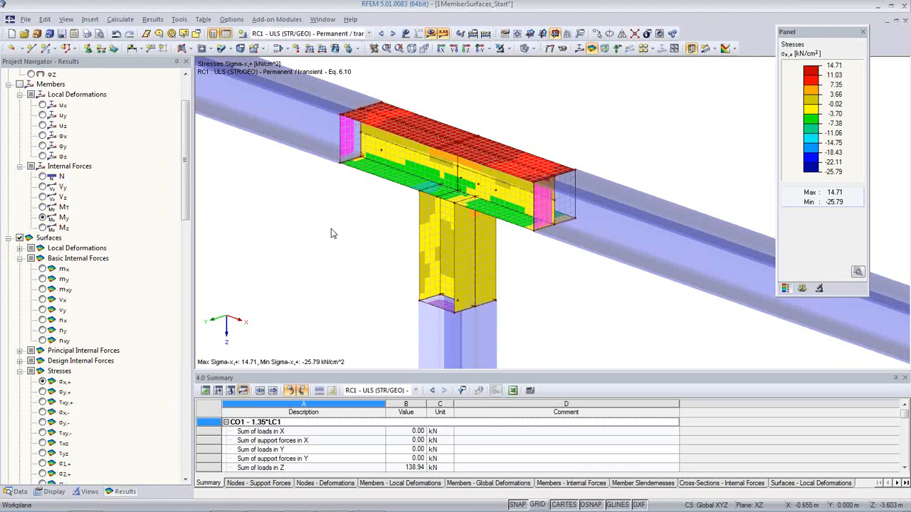
Step: Switch to the open model 2Contiuous beam
left_click(16, 492)
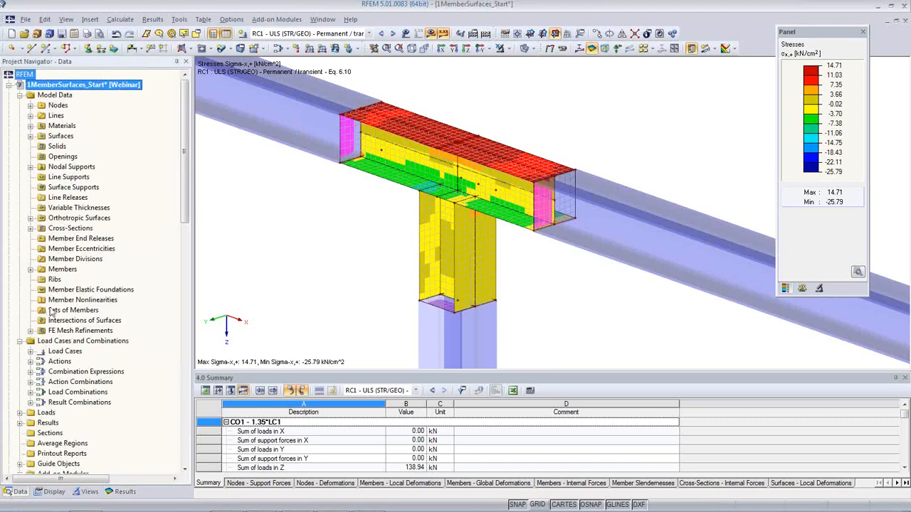
left_click(10, 85)
left_click(74, 96)
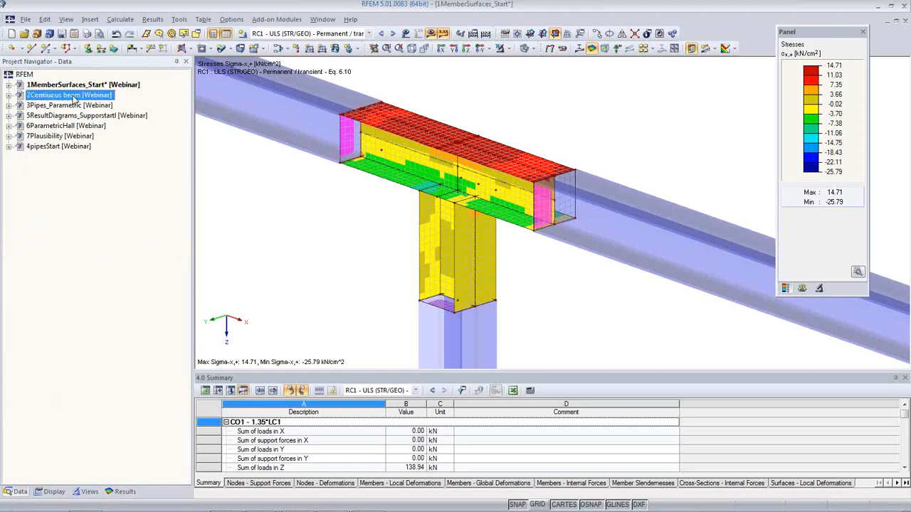
double_click(74, 96)
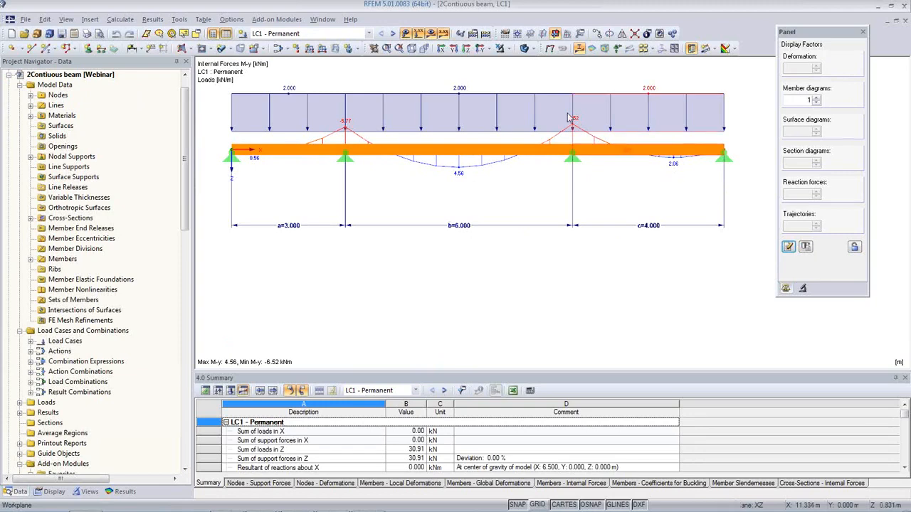
Step: Step through the continuous beam's load cases up to LC4 - Variable load in field 3 to view the moment diagrams
left_click(393, 34)
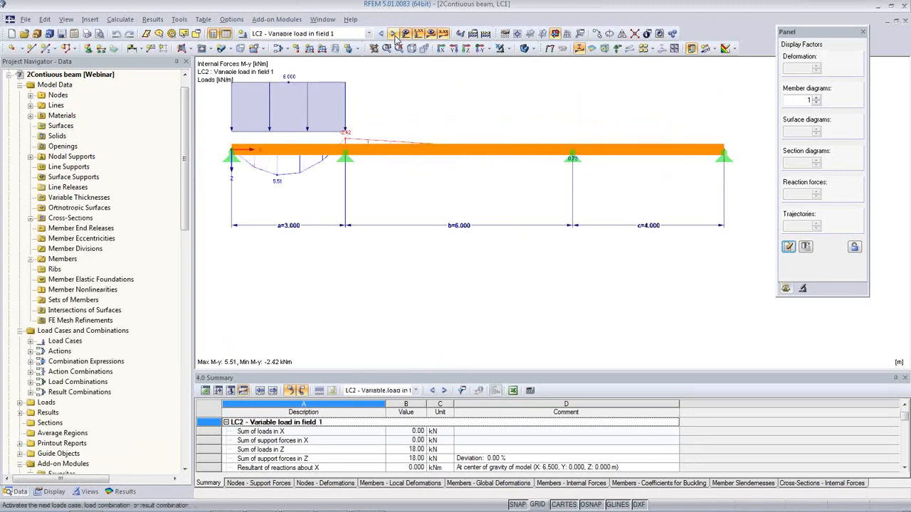
left_click(393, 35)
left_click(392, 34)
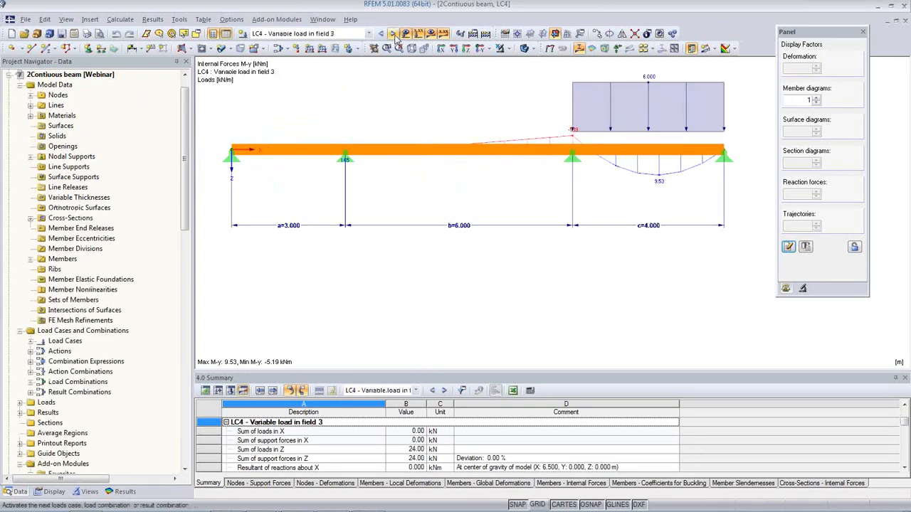
Step: Display the RF-TIMBER Pro CA1 results to view the maximum design ratio along the continuous beam
left_click(369, 34)
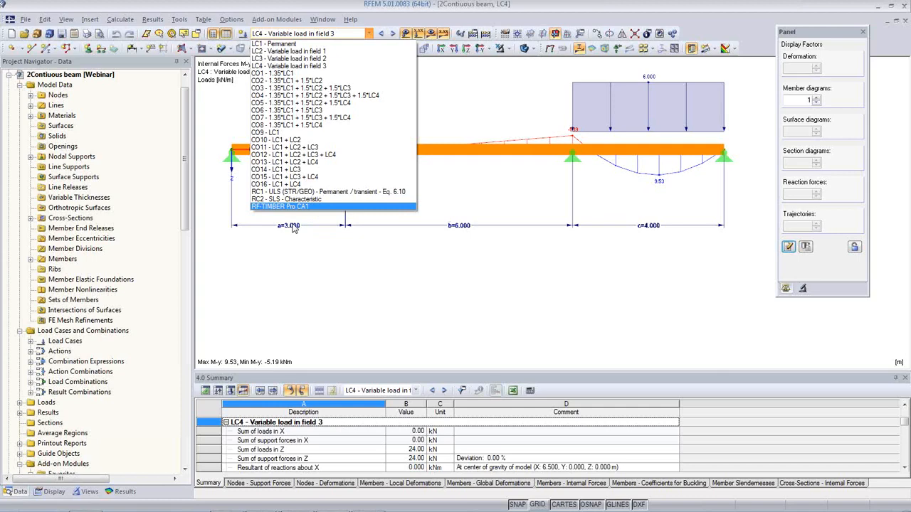
left_click(337, 256)
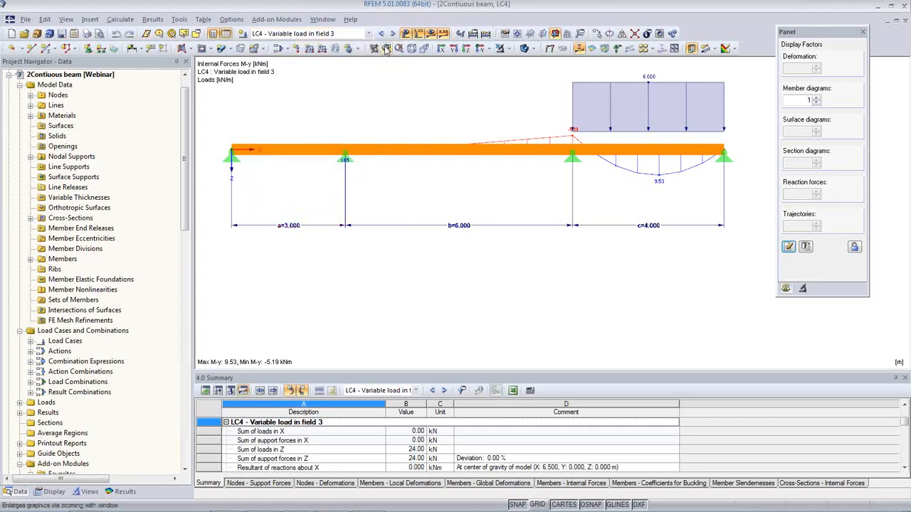
left_click(366, 34)
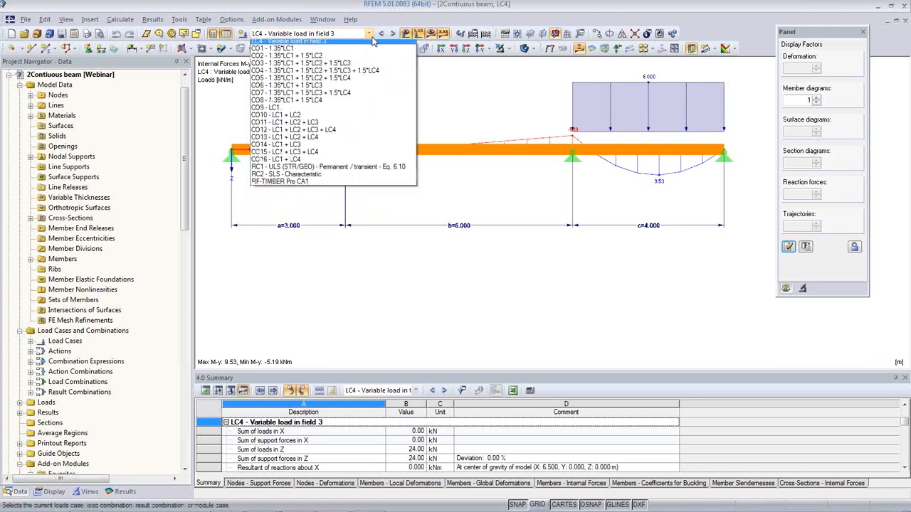
left_click(355, 207)
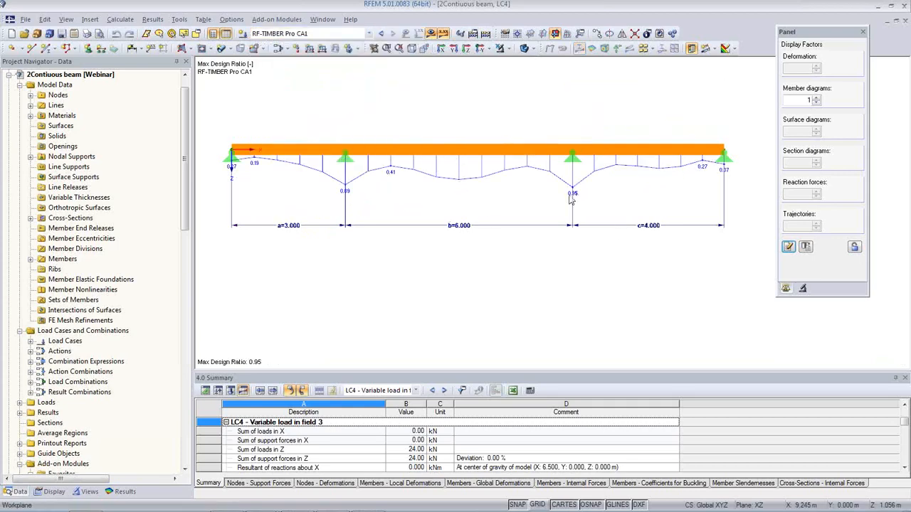
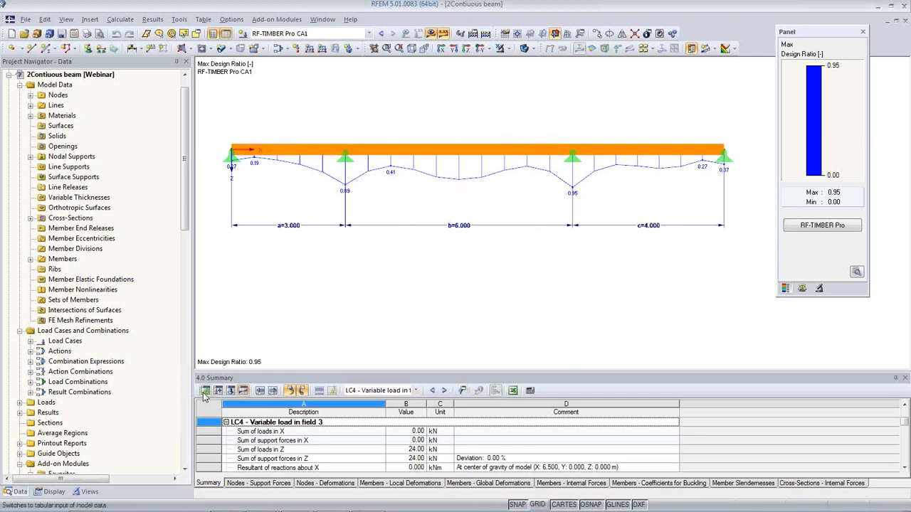
Step: Open the model's list of parameters and place the dialog below the beam so the model can be seen
left_click(63, 20)
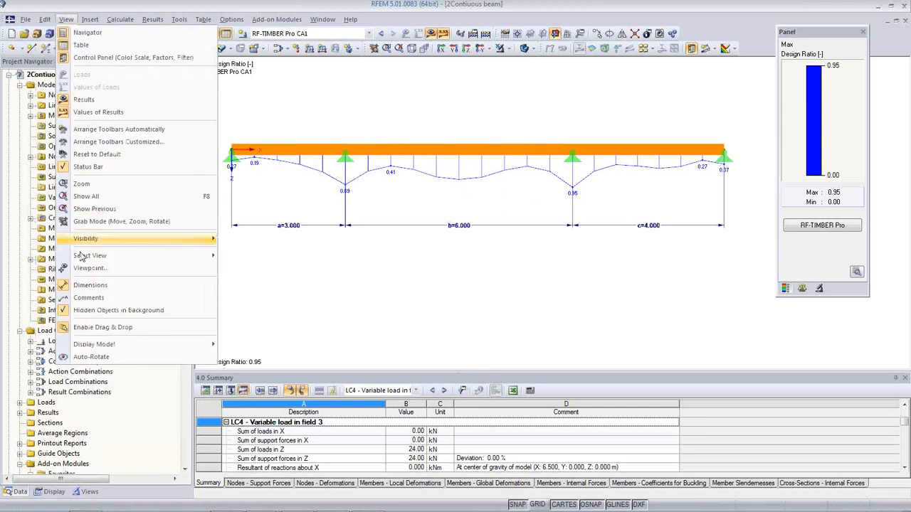
mouse_move(44, 19)
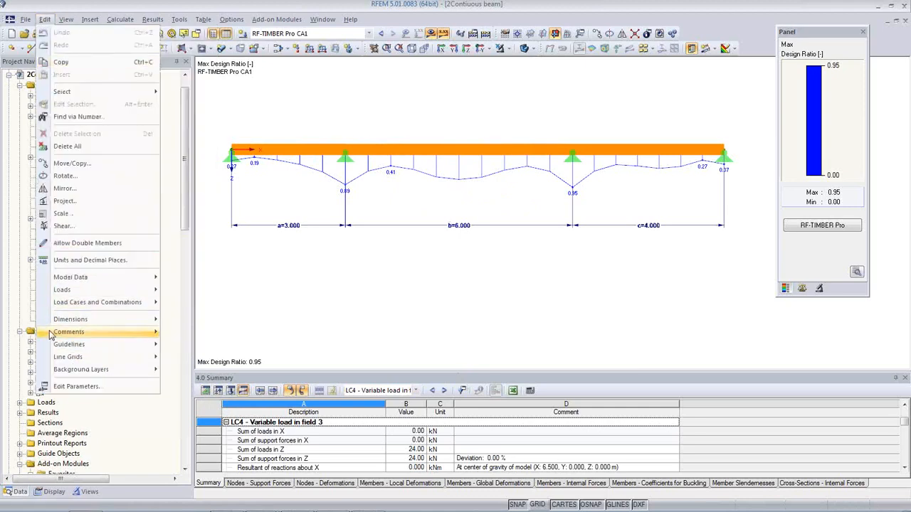
left_click(69, 387)
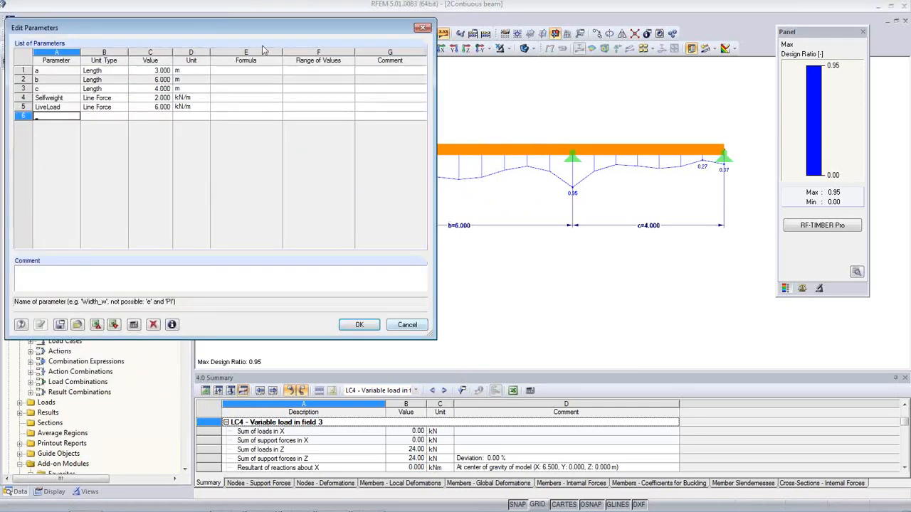
mouse_move(250, 21)
left_mouse_down()
mouse_move(256, 157)
mouse_move(500, 278)
mouse_move(519, 269)
left_mouse_up()
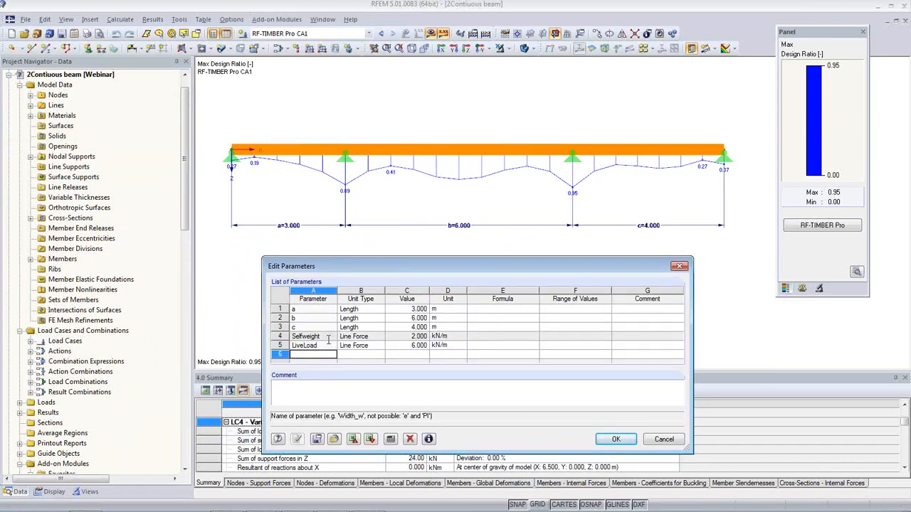
Step: Step back through the result cases to load combination CO15 - LC1 + LC3 + LC4 and view its loads and moments above the parameter list
left_click(373, 229)
left_click(381, 34)
left_click(381, 35)
left_click(382, 34)
left_click(381, 34)
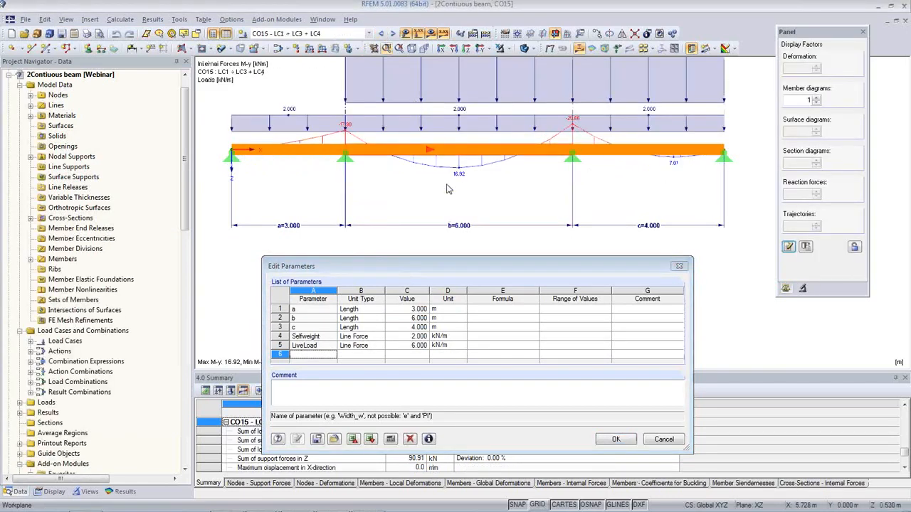
middle_click_drag(409, 191, 407, 213)
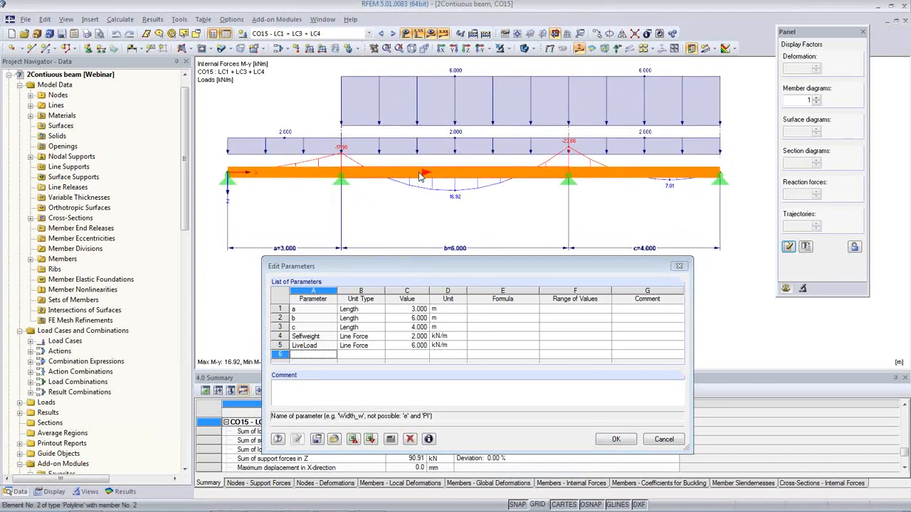
Step: Set the span length parameters a to 4 m, b to 5 m and c to 8 m
left_click(415, 309)
left_click(415, 308)
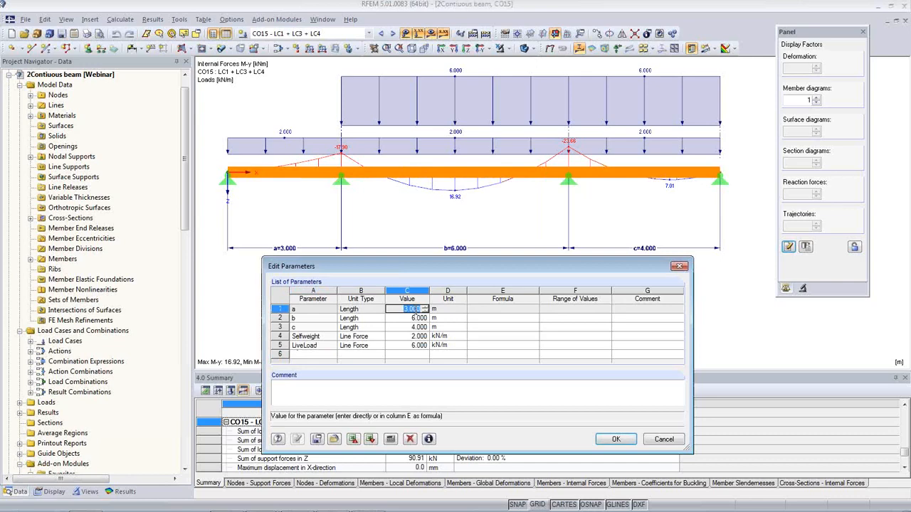
type("4")
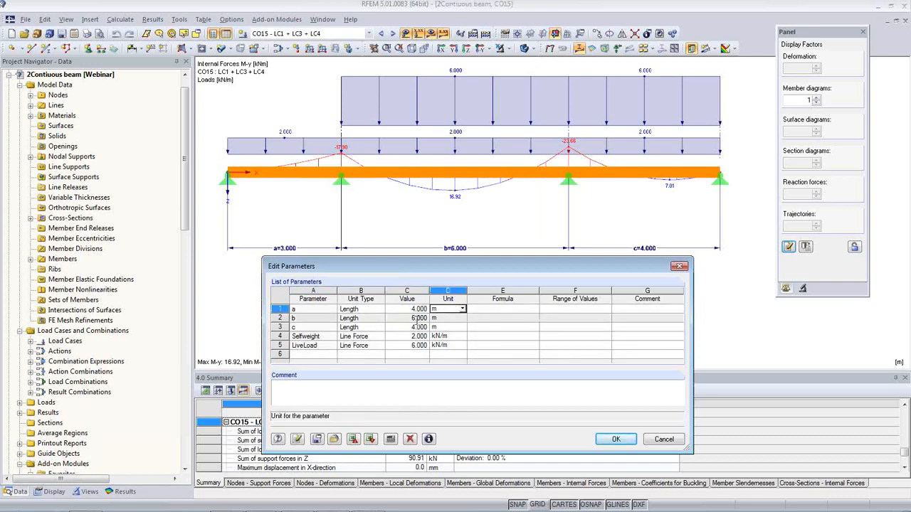
left_click(417, 318)
type("5")
left_click(415, 328)
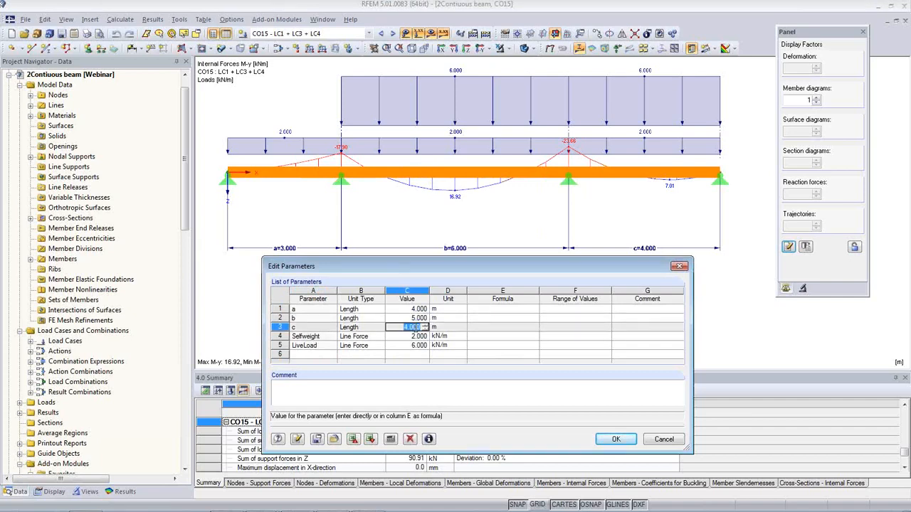
type("8")
Step: Set the Selfweight parameter to 1 kN/m and LiveLoad to 5 kN/m, and apply the parameters to the model
left_click(413, 336)
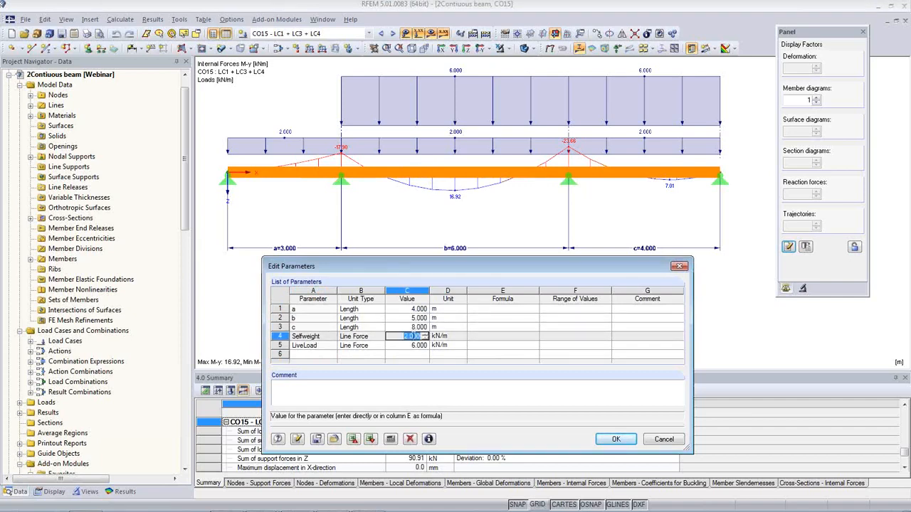
type("1")
key("Down")
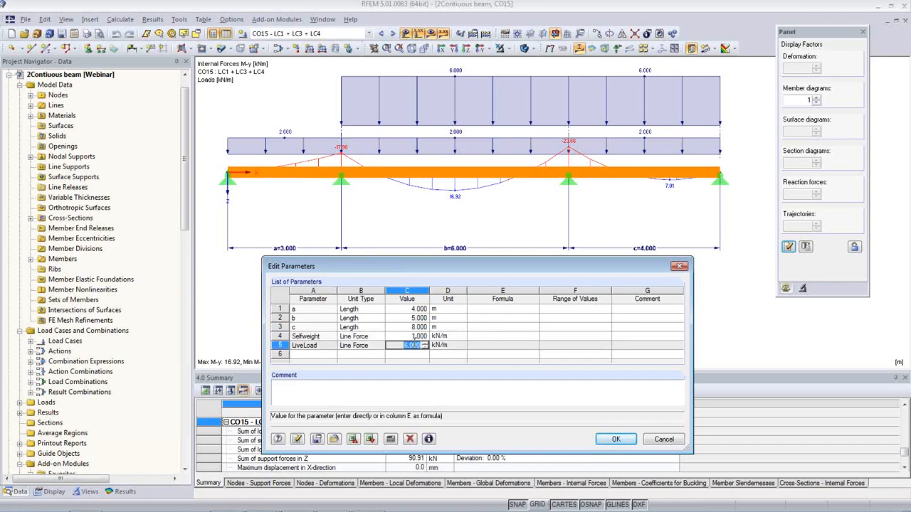
type("5")
key("Up")
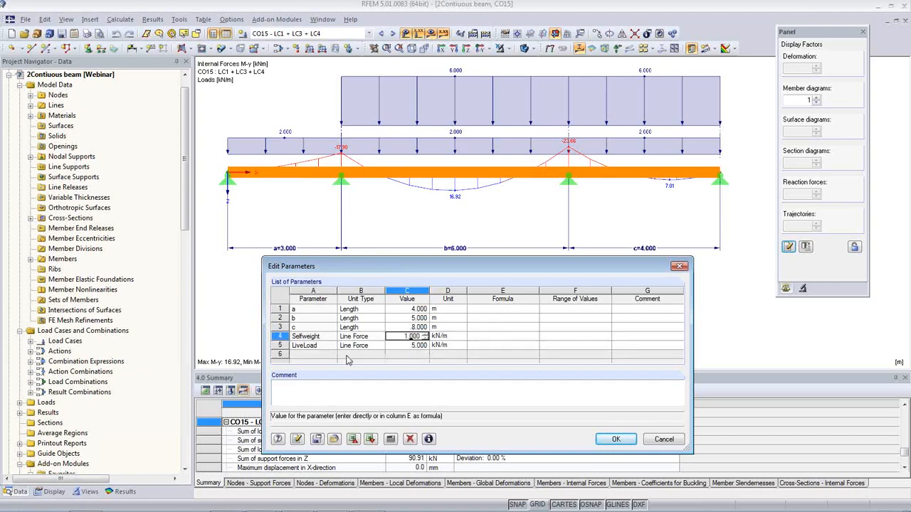
left_click(297, 441)
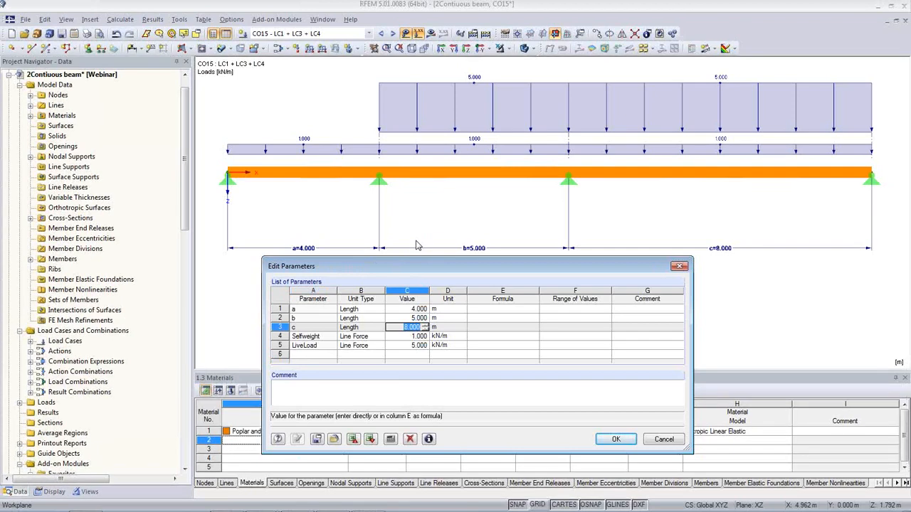
Step: Set the span length parameter c to 6 m and apply it to the model
left_click(398, 327)
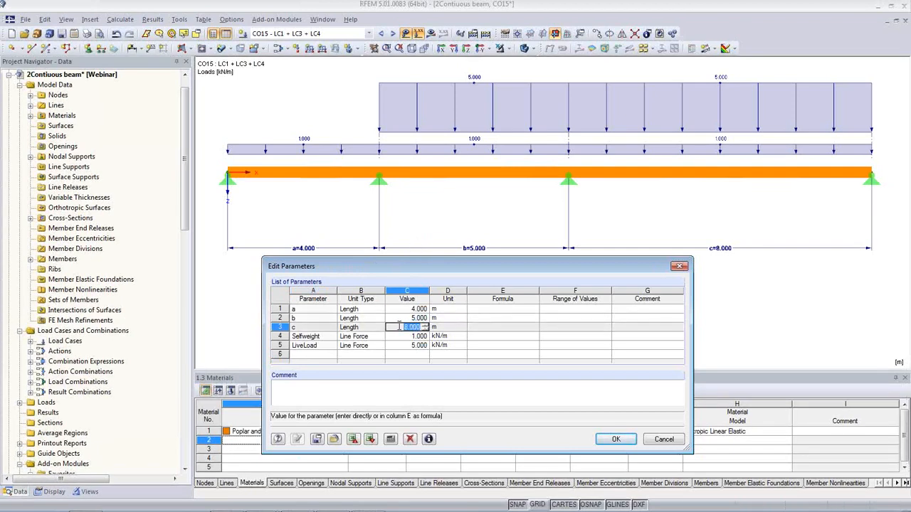
type("6")
key("Tab")
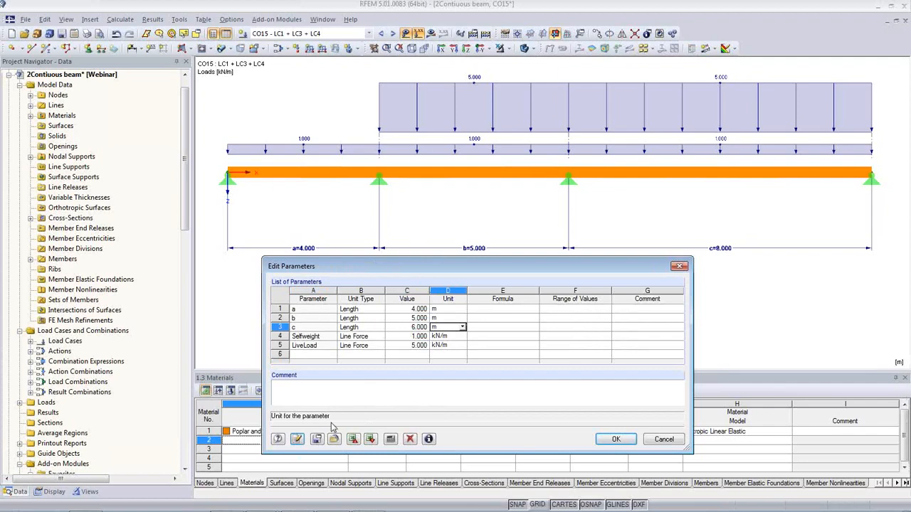
left_click(295, 440)
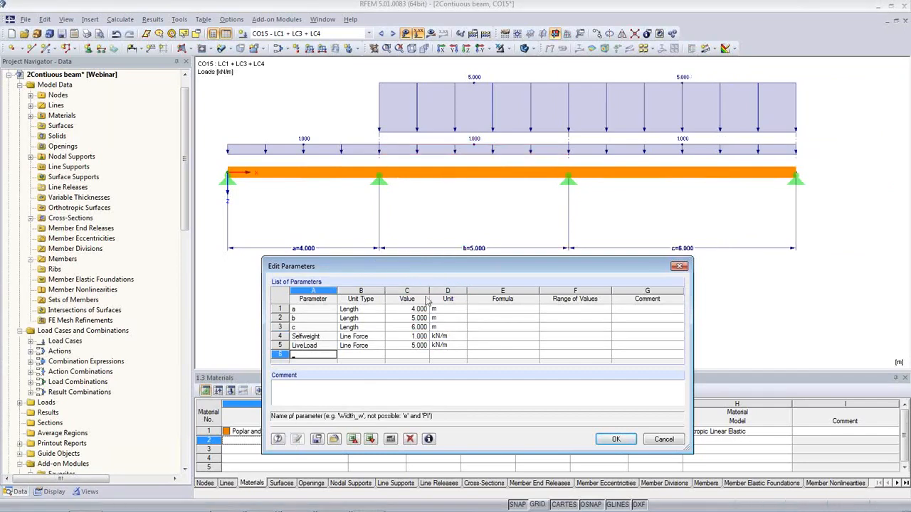
Step: Set the LiveLoad parameter to 4 kN/m and apply it to the model
left_click(411, 347)
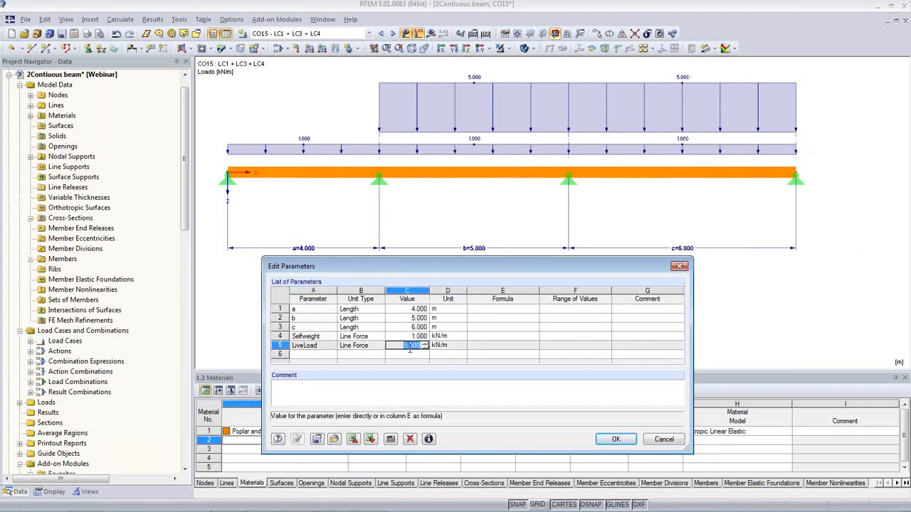
type("4")
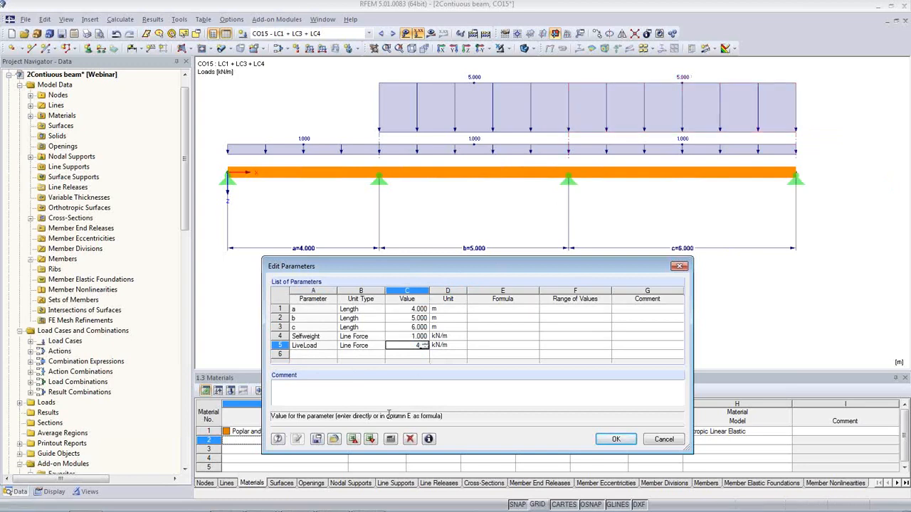
left_click(319, 441)
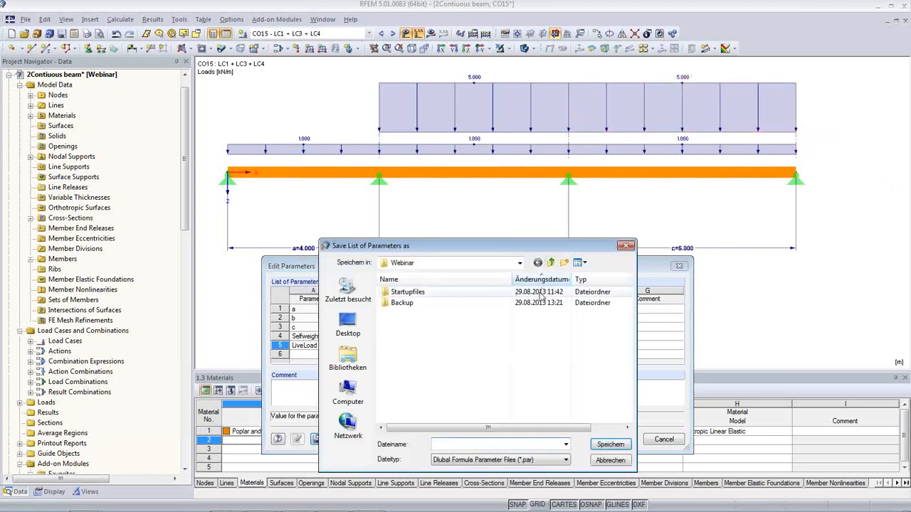
key("Escape")
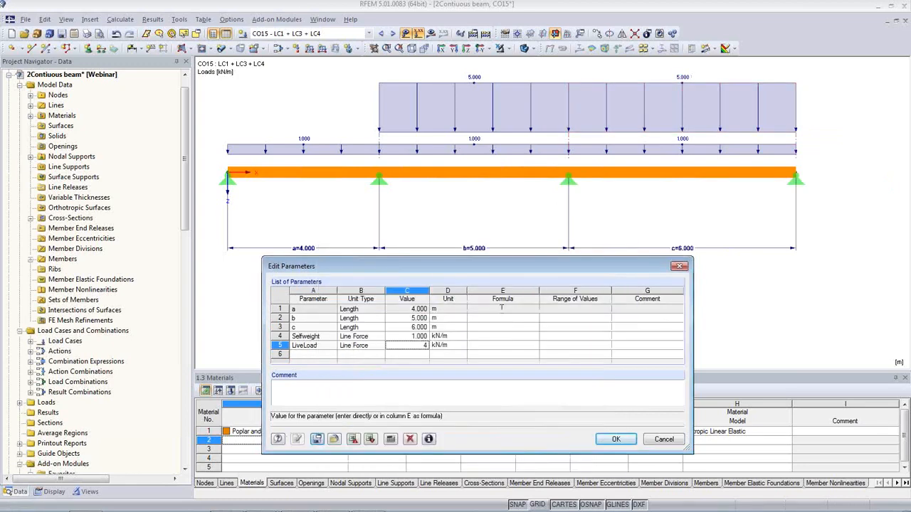
key("Up")
left_click(296, 442)
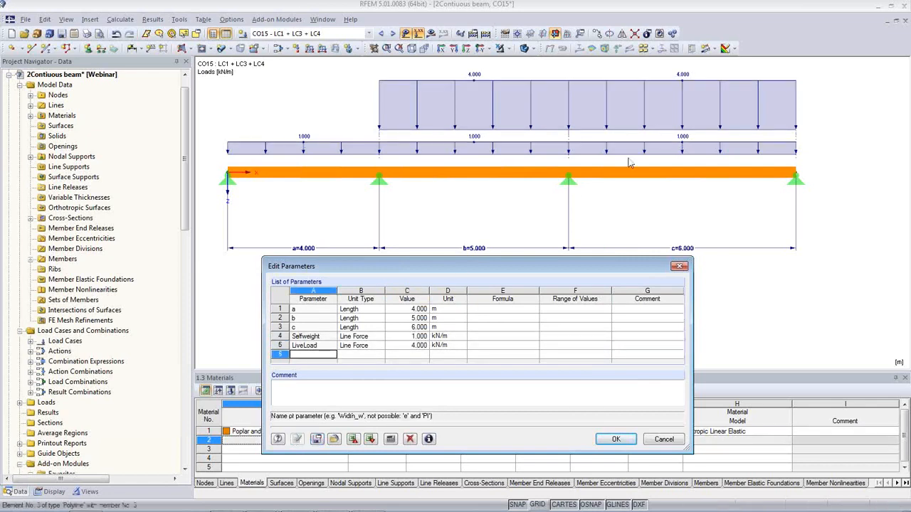
Step: Accept the parameter list and recalculate the continuous beam with the changed spans and loads
left_click(616, 440)
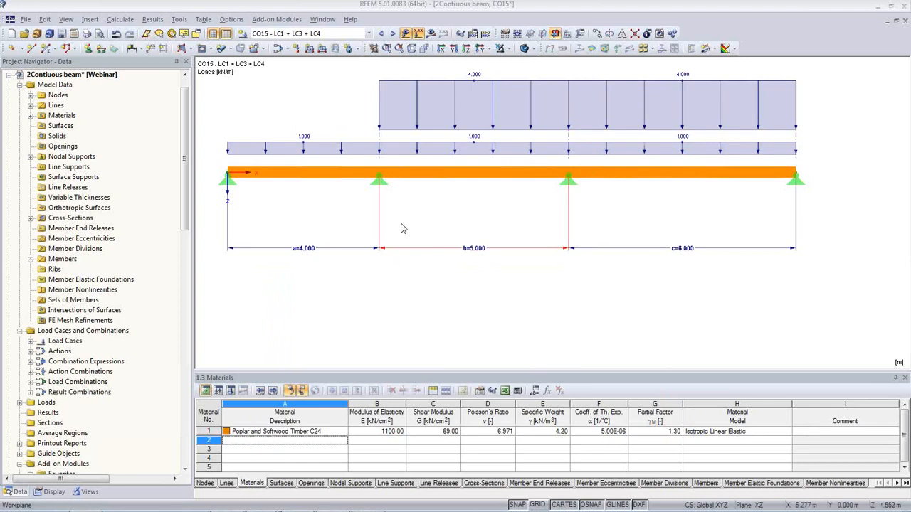
left_click(128, 20)
left_click(138, 34)
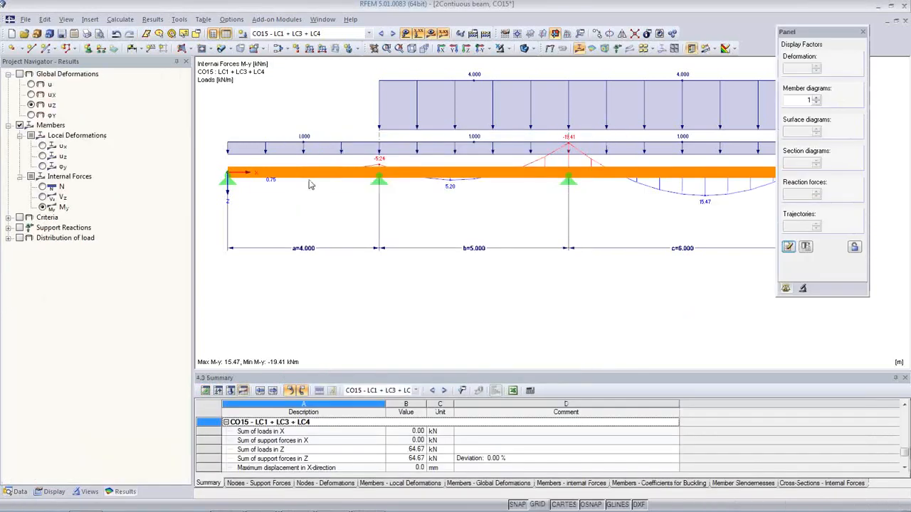
Step: Open the existing printout report PR1: Printout Report Main Edition from the model's data tree
left_click(18, 491)
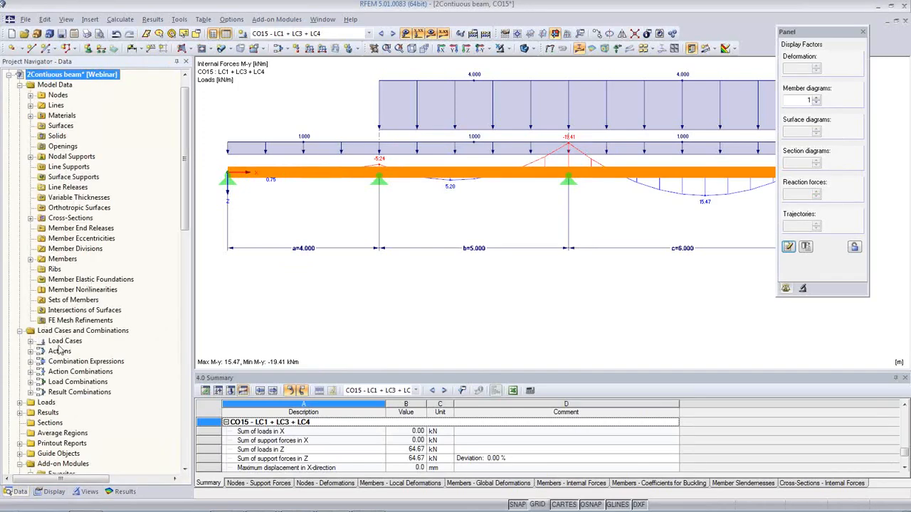
scroll(63, 345, "down", 2)
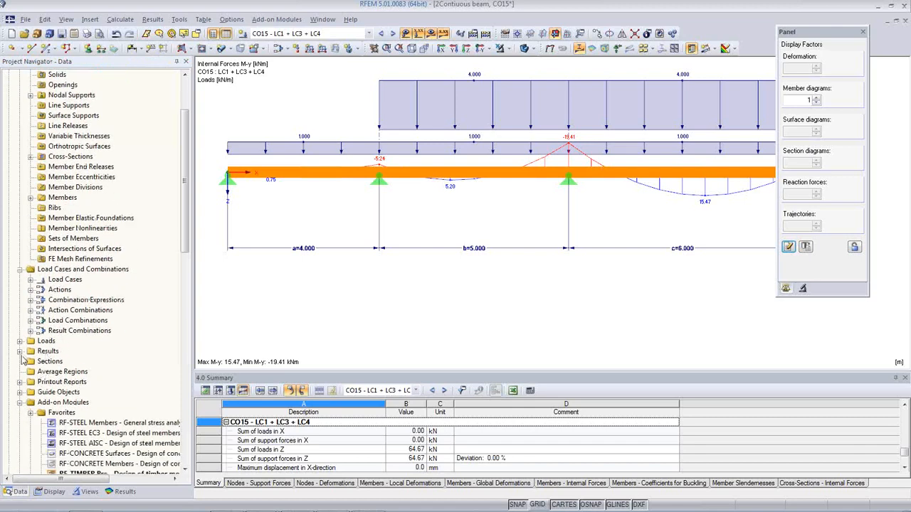
left_click(20, 382)
scroll(103, 356, "down", 2)
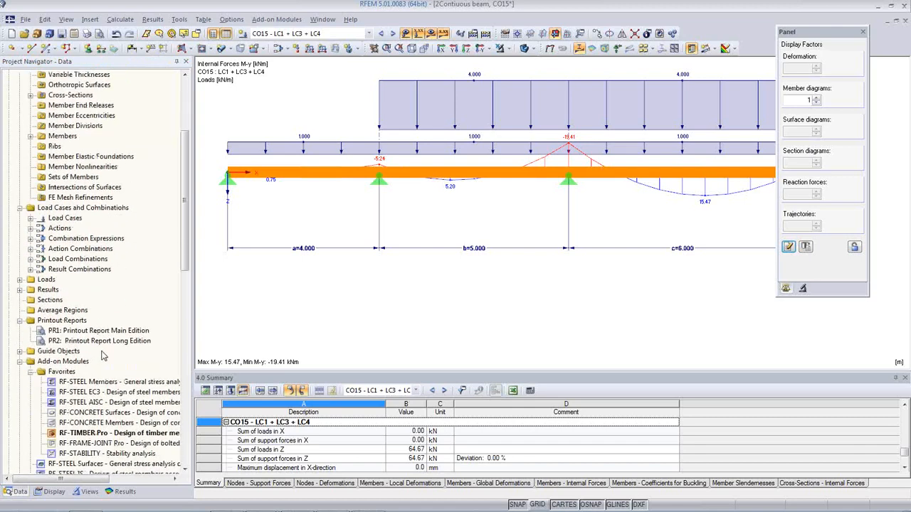
left_click(111, 332)
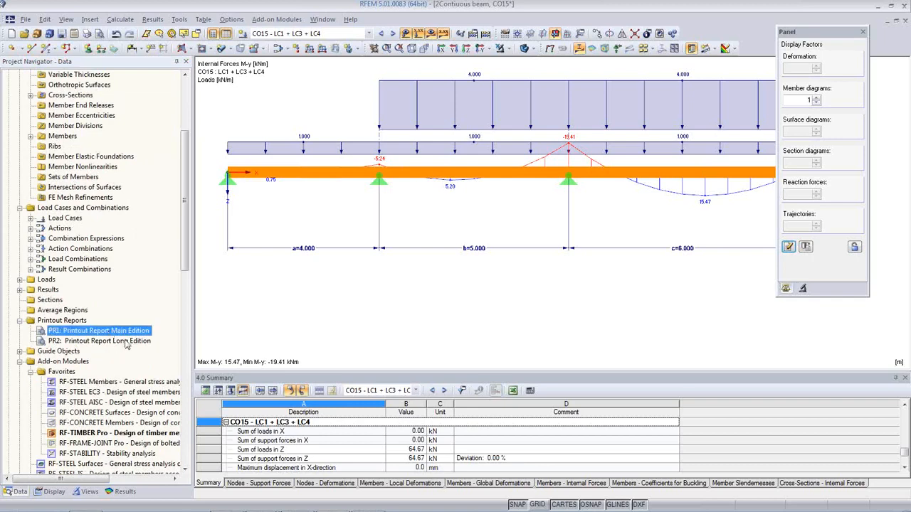
double_click(120, 332)
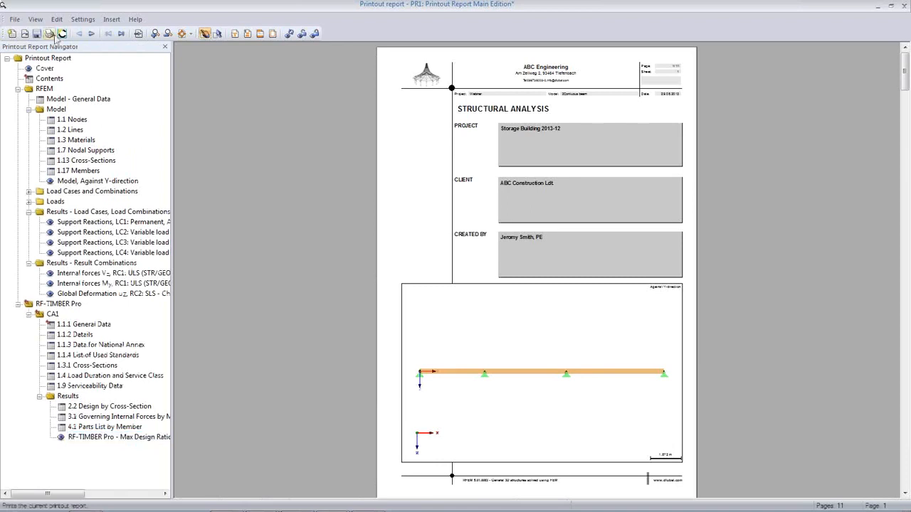
Step: Show the printout report two pages at a time
left_click(35, 19)
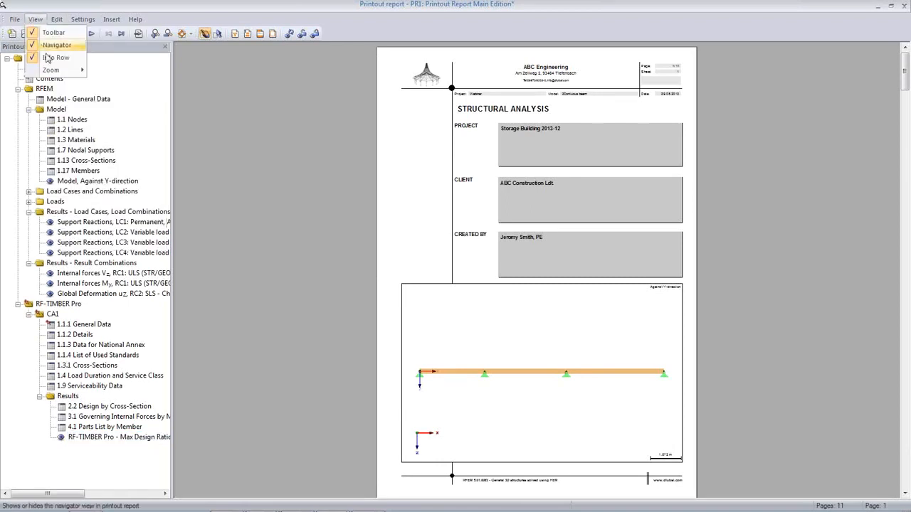
mouse_move(55, 70)
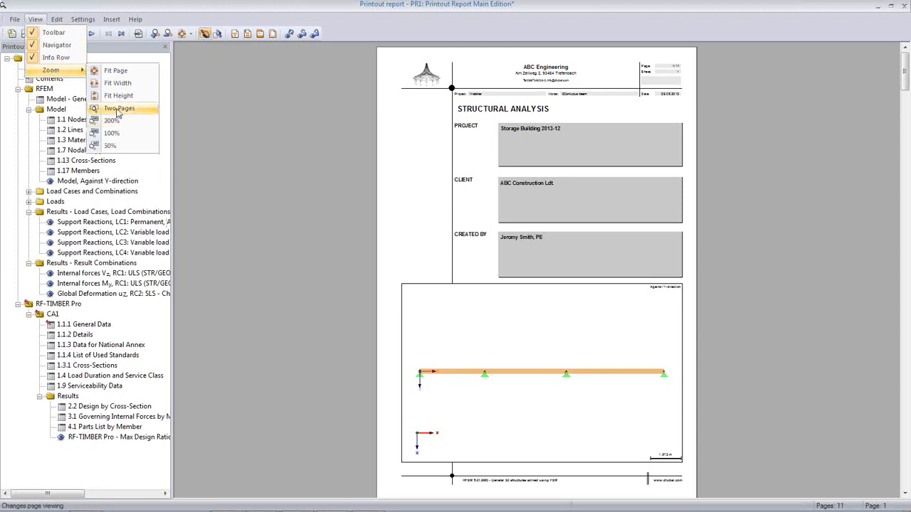
left_click(117, 108)
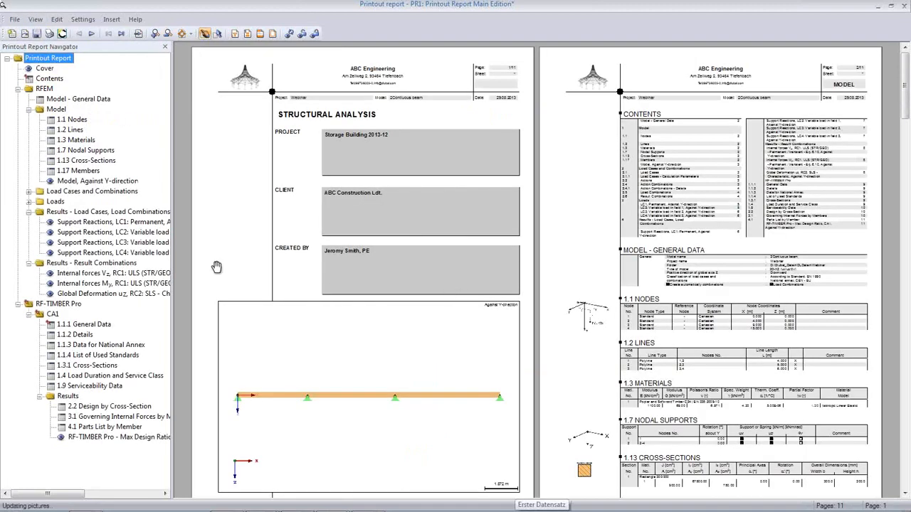
Step: Review the report from the LC3 support reactions through the RF-TIMBER Pro design ratio, and close it without saving
left_click(114, 243)
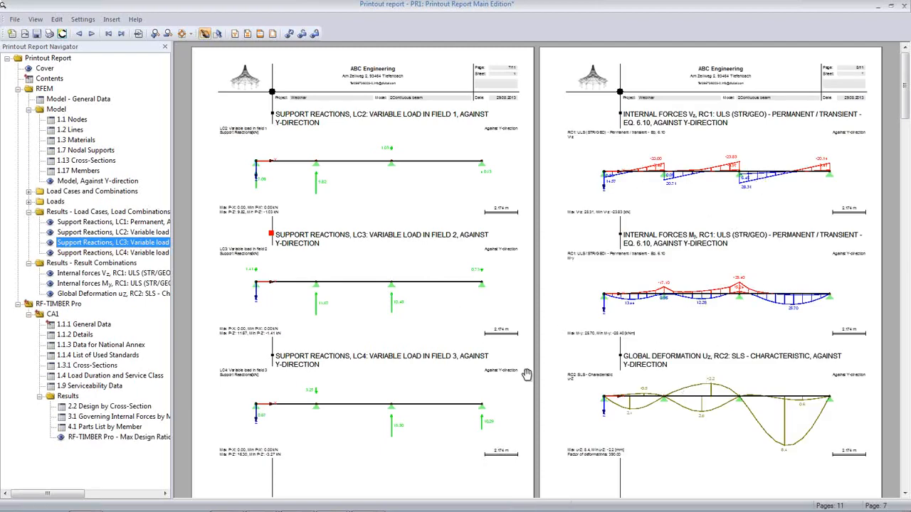
scroll(526, 374, "down", 10)
scroll(527, 372, "down", 8)
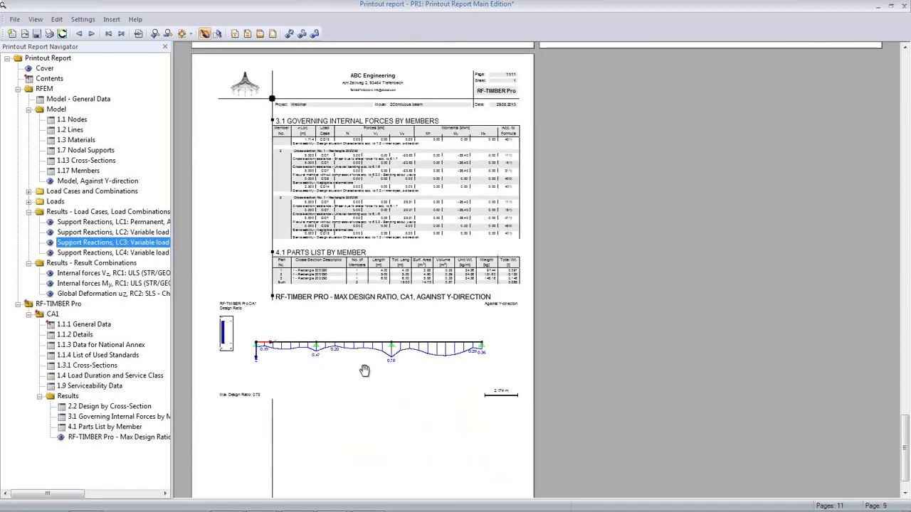
scroll(364, 370, "down", 1)
scroll(285, 409, "up", 9)
scroll(289, 366, "up", 7)
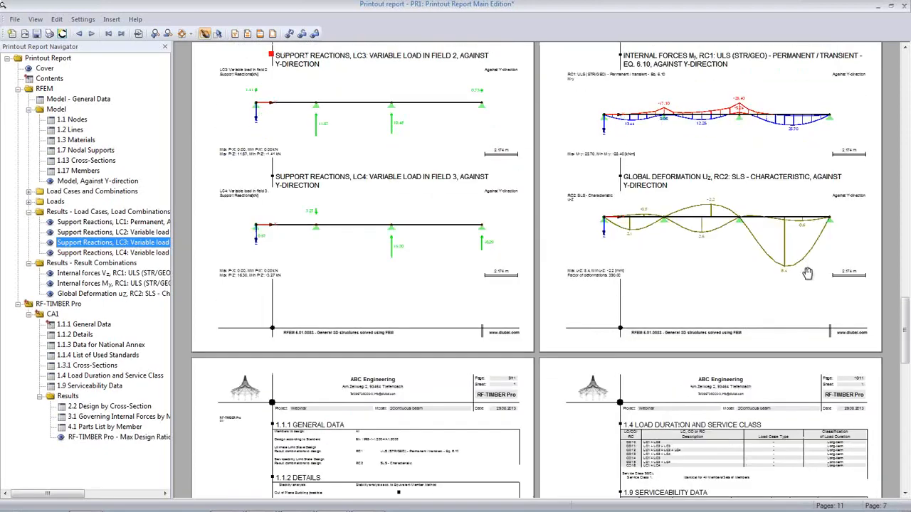
left_click(905, 9)
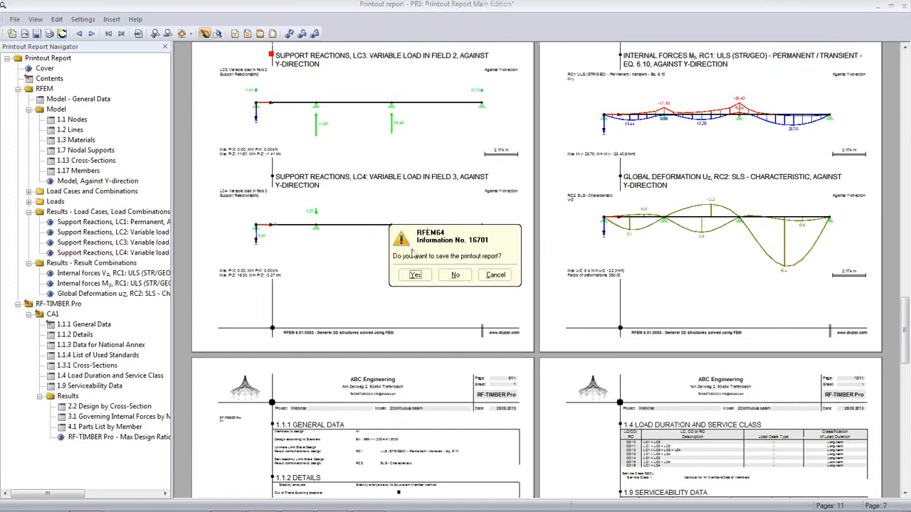
left_click(459, 281)
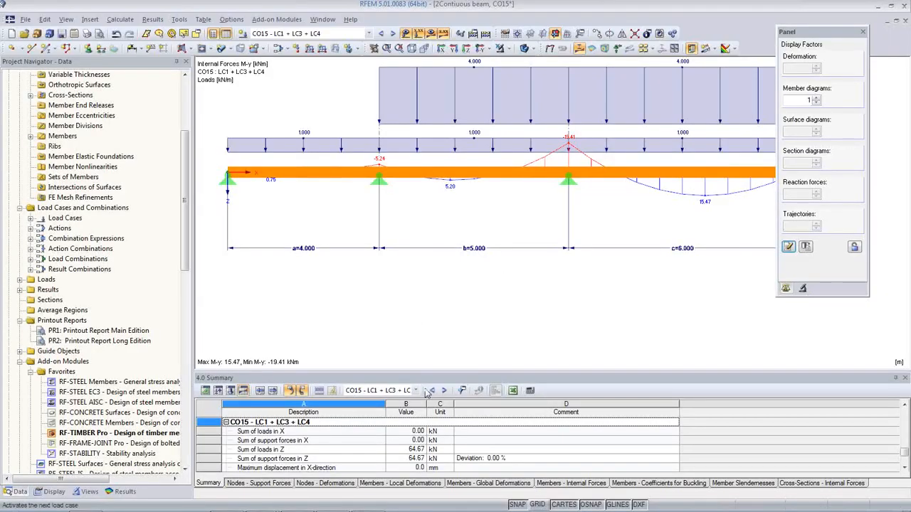
Step: Set the span length parameter c to 4 m in the model's parameter list
left_click(44, 19)
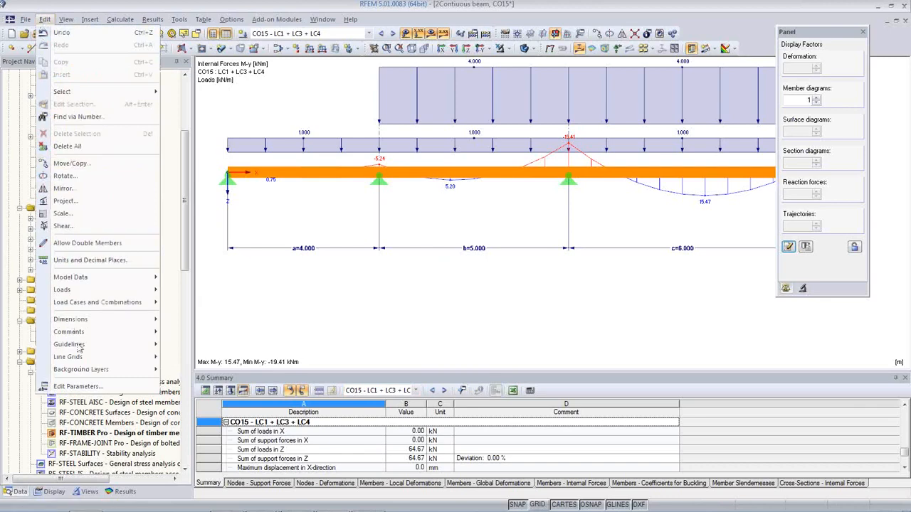
left_click(79, 387)
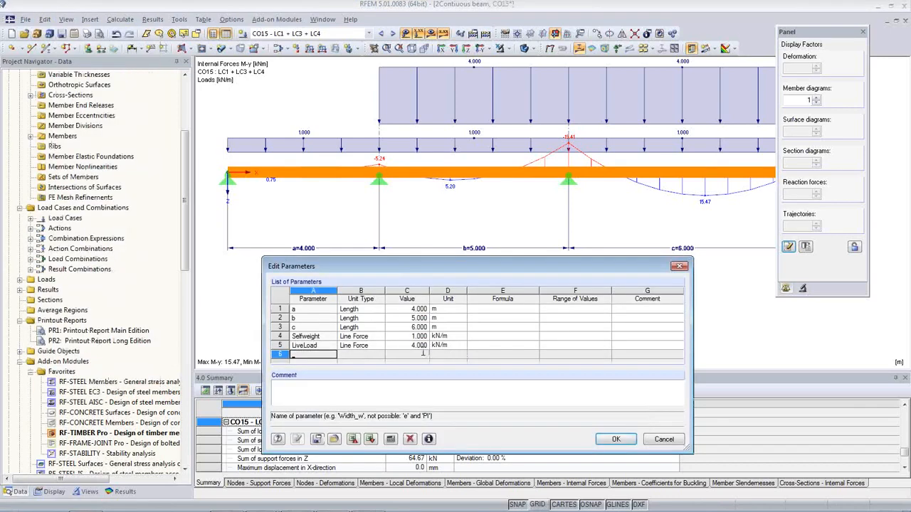
left_click(412, 326)
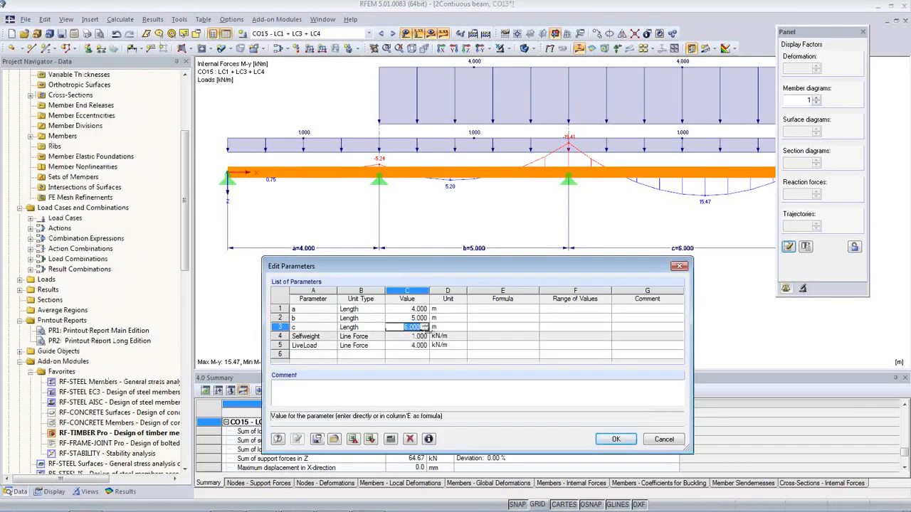
type("4")
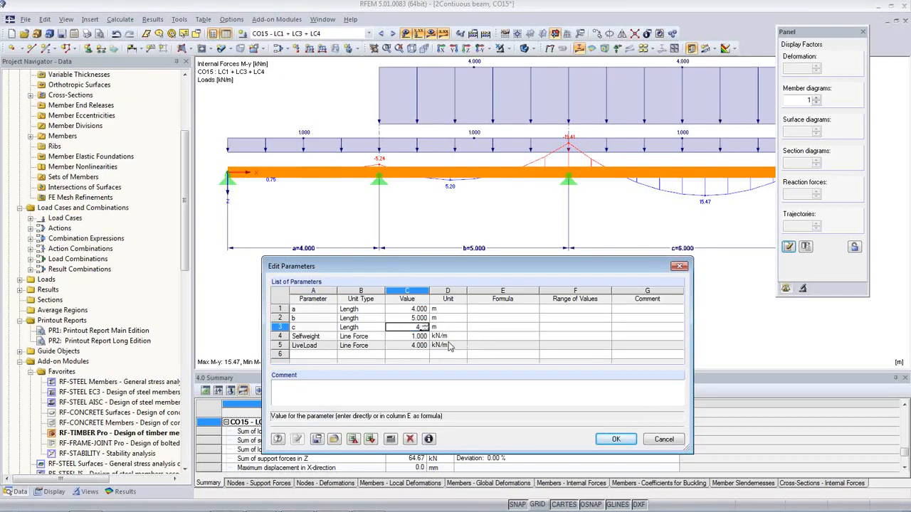
left_click(403, 319)
left_click(403, 327)
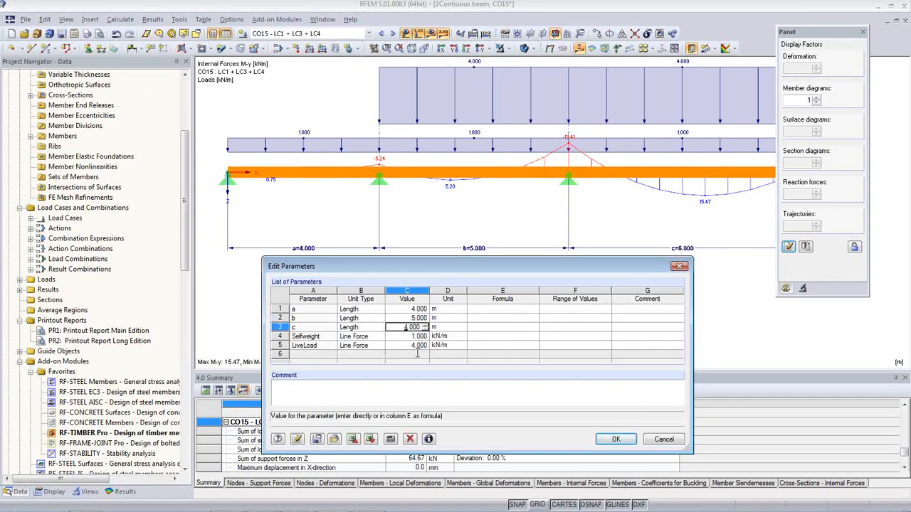
Step: Apply the 4 m length for parameter c and recalculate the continuous beam
left_click(606, 443)
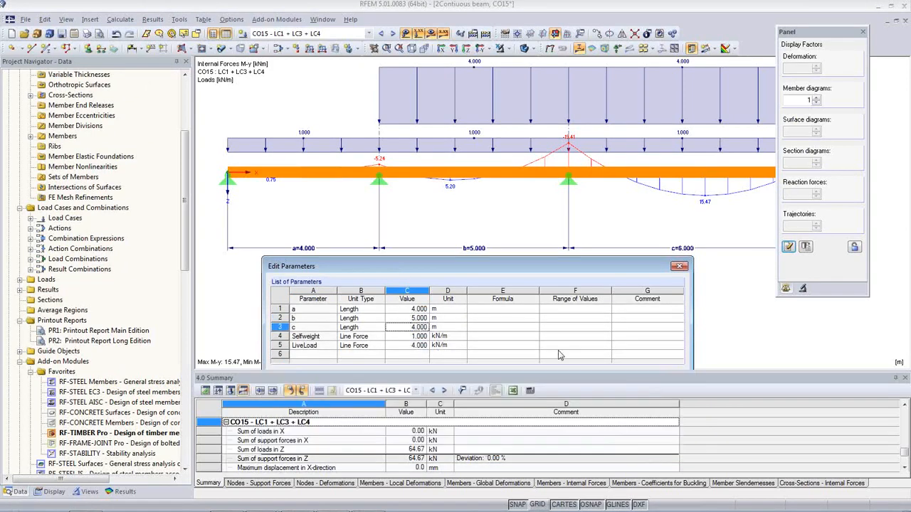
left_click(120, 19)
left_click(490, 358)
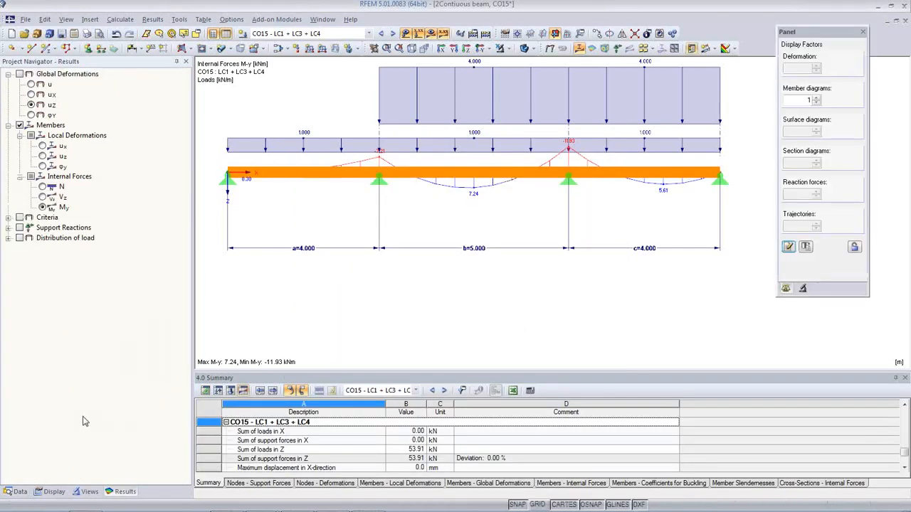
Step: Examine the model and load sections of the Main Edition printout report, and close the report
left_click(16, 492)
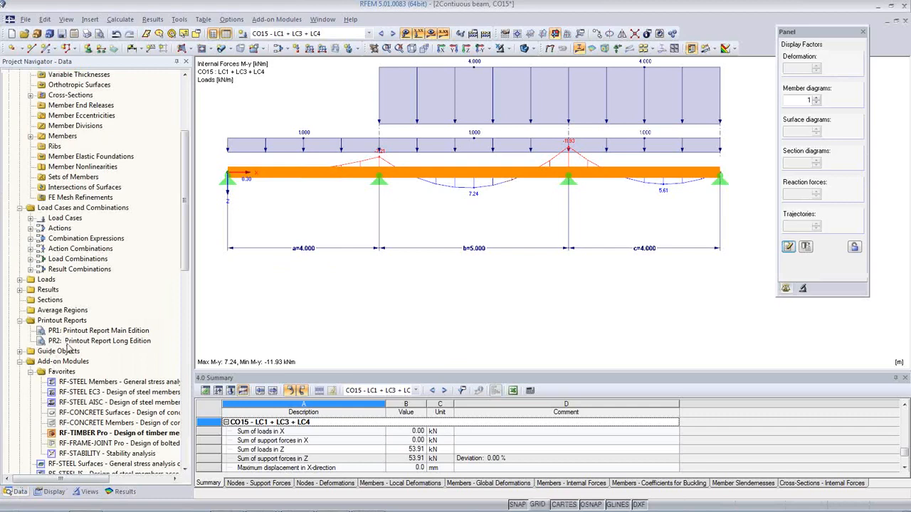
left_click(84, 332)
double_click(84, 333)
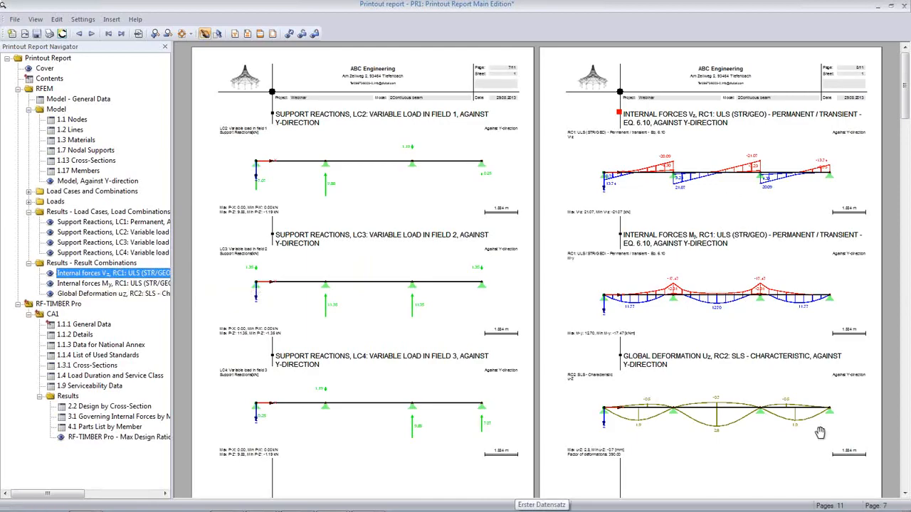
scroll(491, 291, "up", 15)
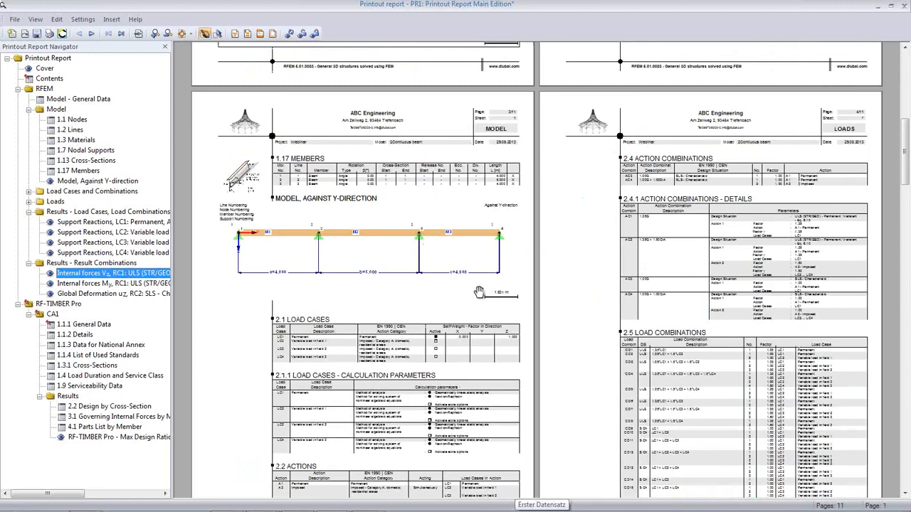
scroll(465, 277, "up", 3, "ctrl")
scroll(465, 277, "up", 2, "ctrl")
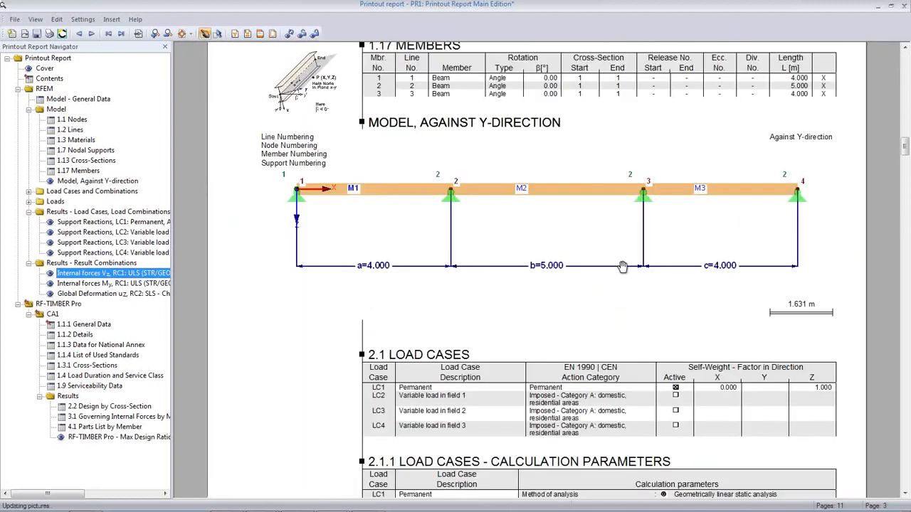
scroll(536, 283, "down", 5)
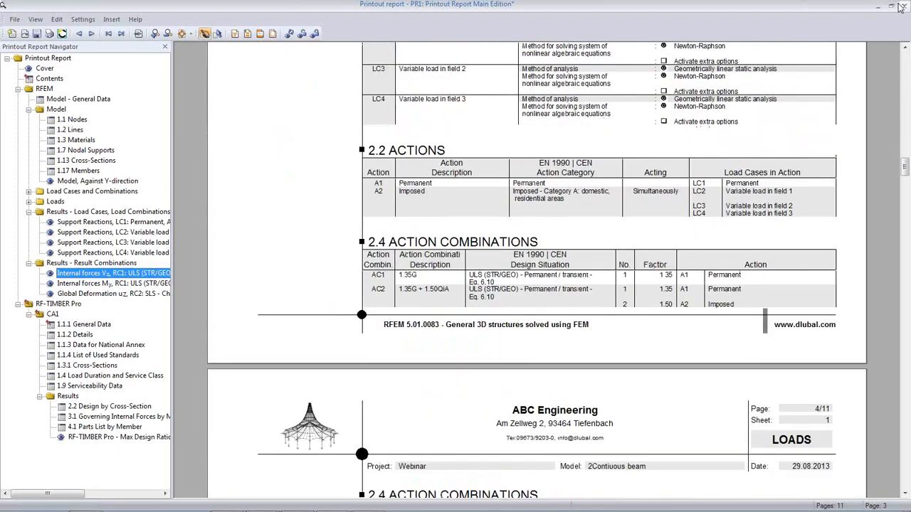
left_click(902, 6)
left_click(453, 285)
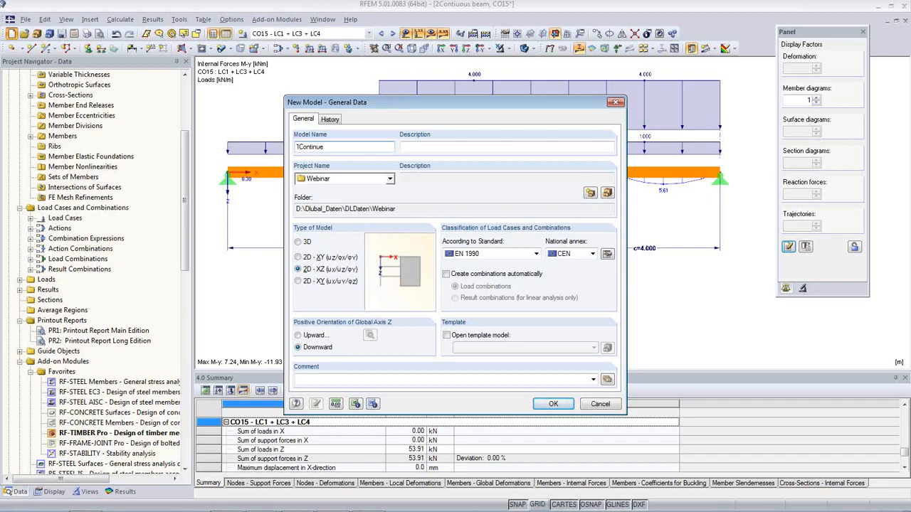
Step: Create a new 2D-XZ model named 1Continue in the Webinar project under EN 1990 with the CEN annex
left_click(566, 409)
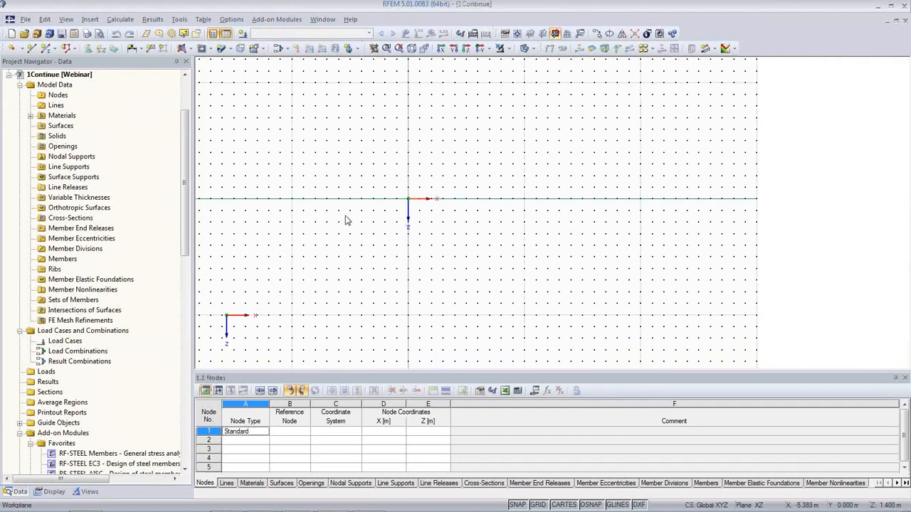
Step: Set up a generated continuous beam with three 5 m spans, a 3 kN/m permanent load and a 5 kN/m variable load
left_click(178, 19)
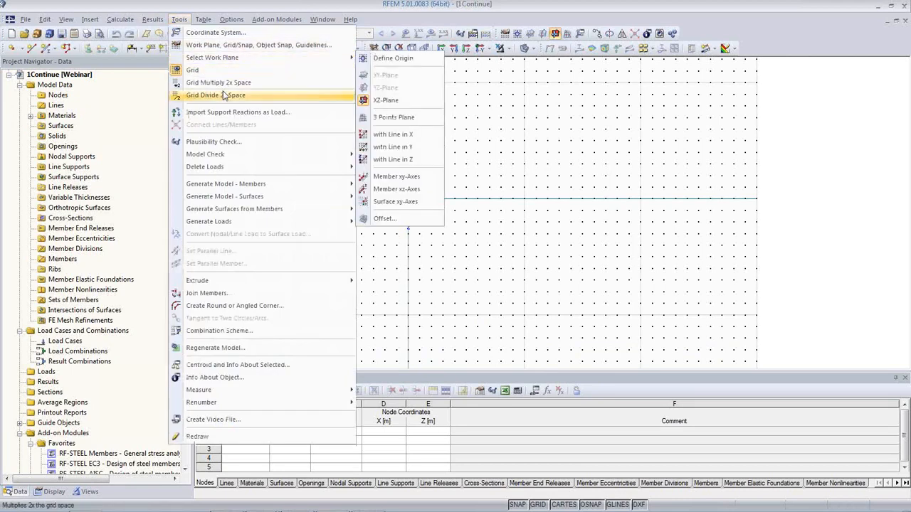
mouse_move(224, 183)
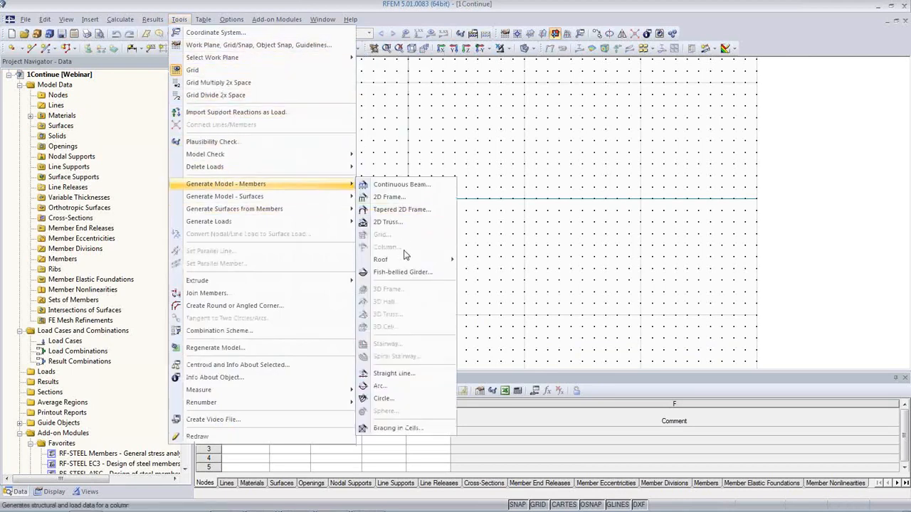
left_click(403, 185)
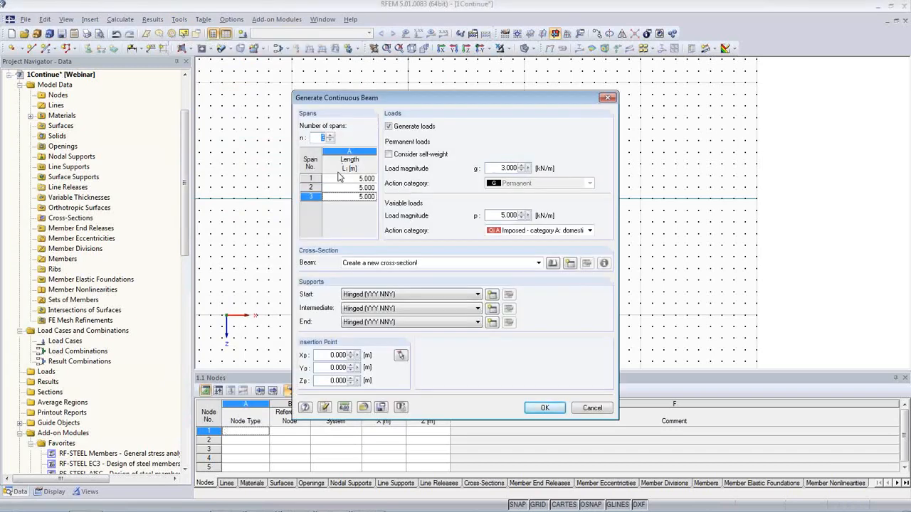
left_click(330, 136)
left_click(330, 140)
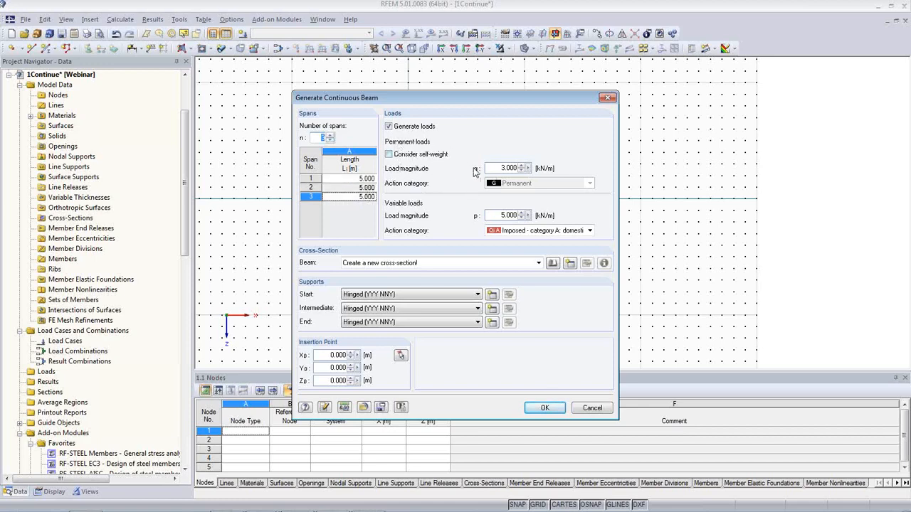
double_click(497, 169)
double_click(505, 216)
Step: Define a rectangular timber cross-section for the beam, 300 mm wide and 500 mm deep, in Poplar and Softwood Timber C24
left_click(572, 264)
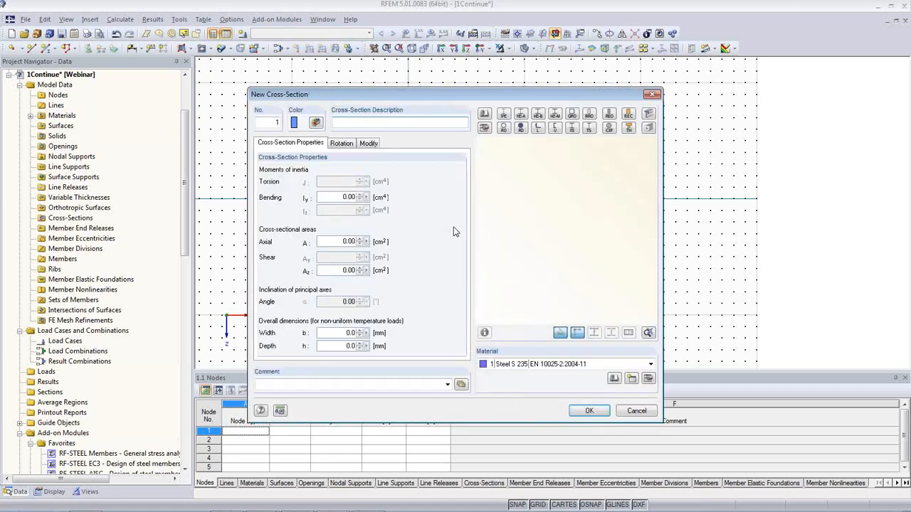
left_click(627, 127)
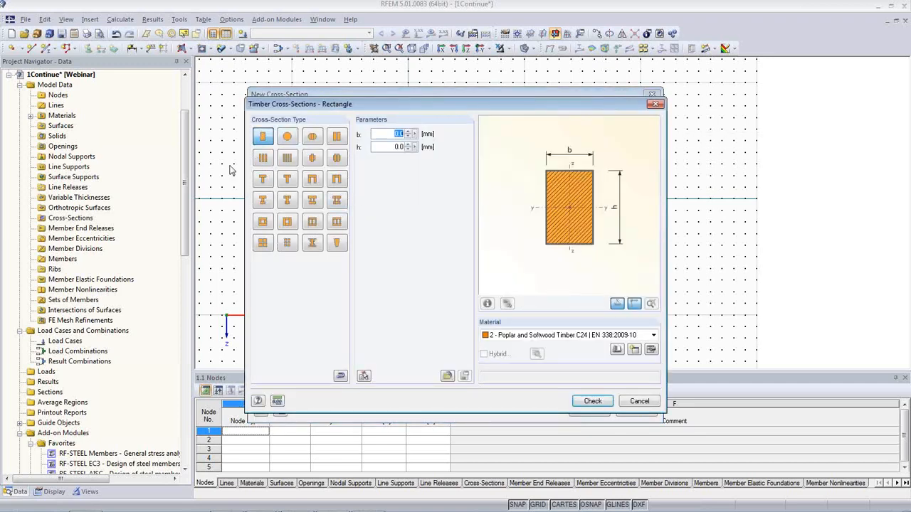
type("3")
key("Tab")
type("50")
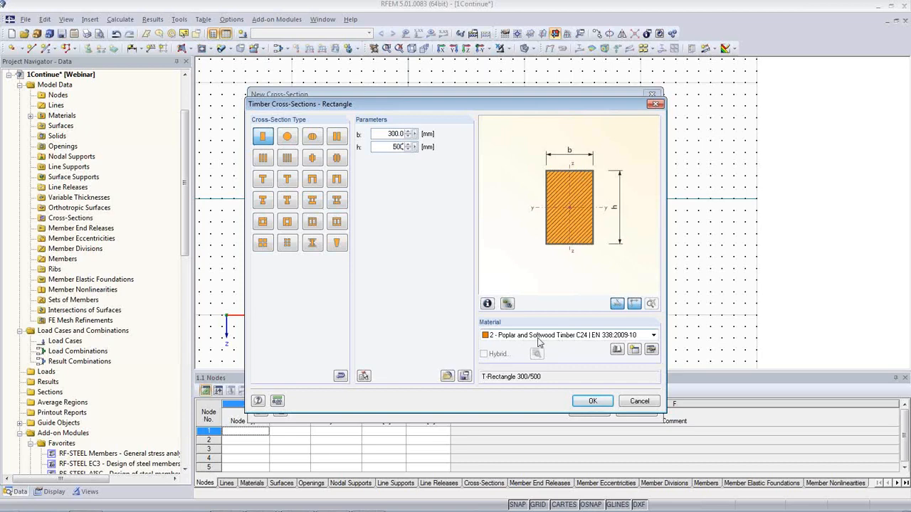
left_click(654, 335)
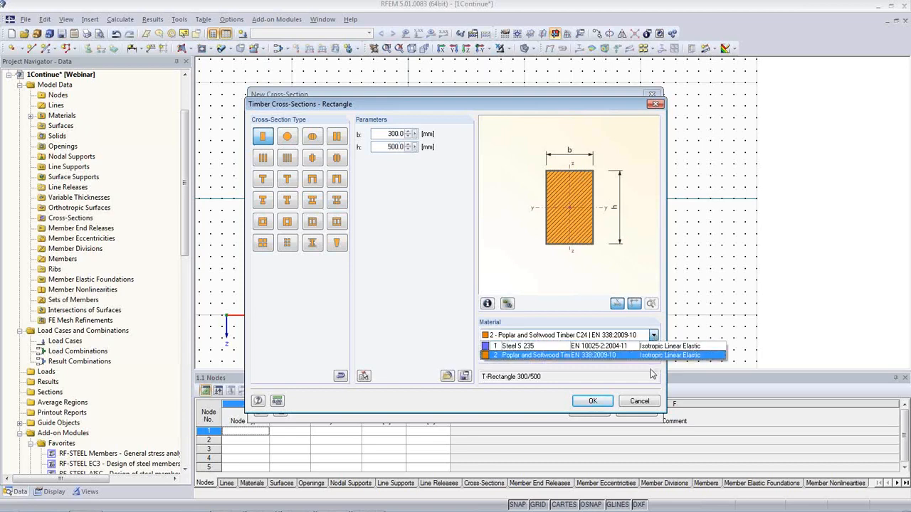
left_click(597, 355)
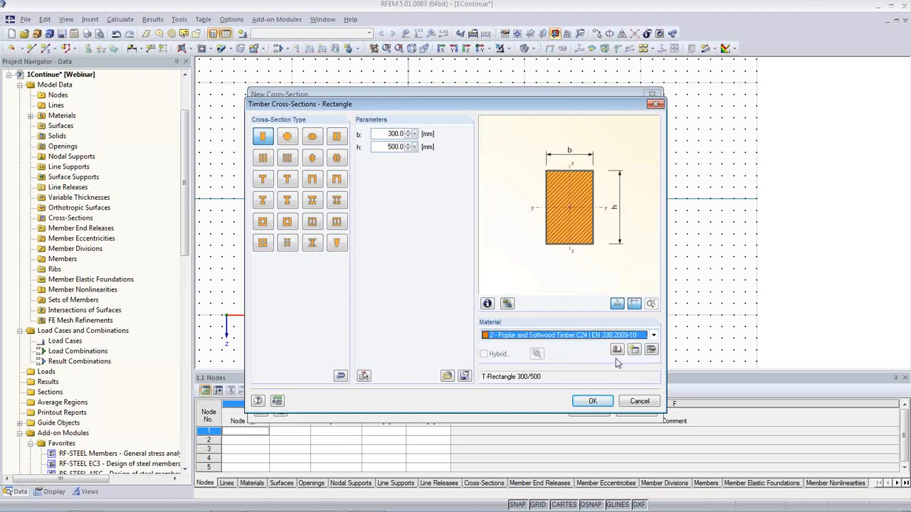
Step: Check the C24 timber's constants and its material library entry, and accept the rectangular section's definition
left_click(650, 351)
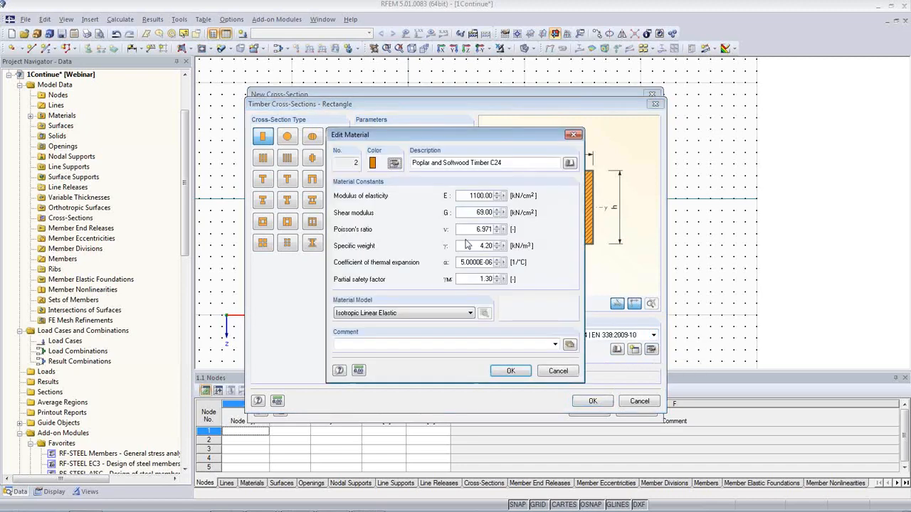
left_click(569, 163)
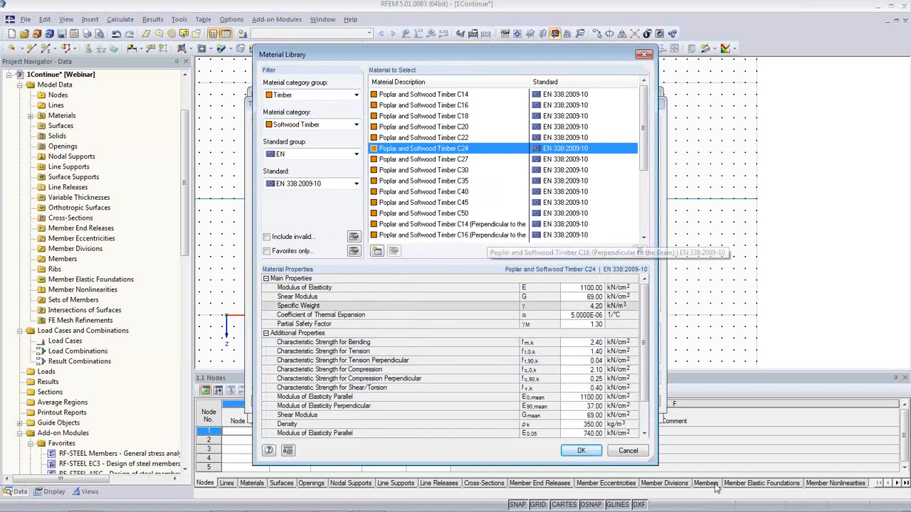
left_click(627, 452)
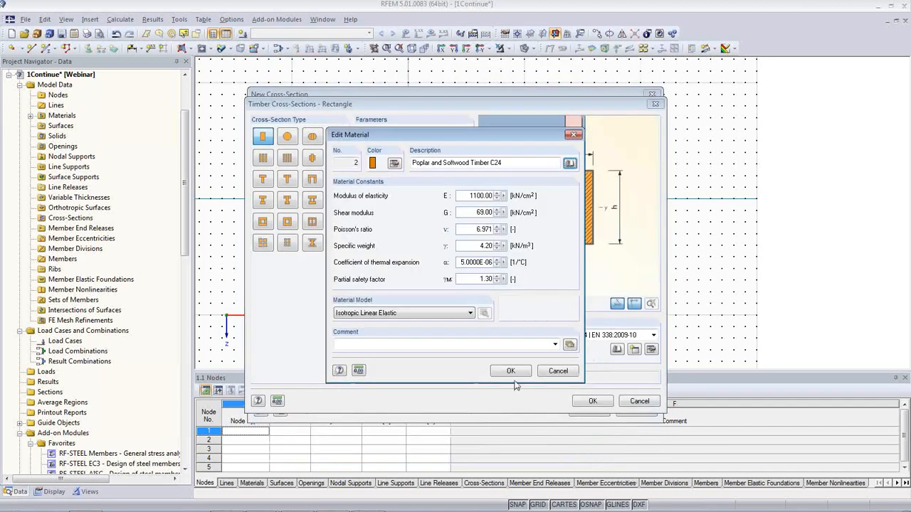
left_click(509, 372)
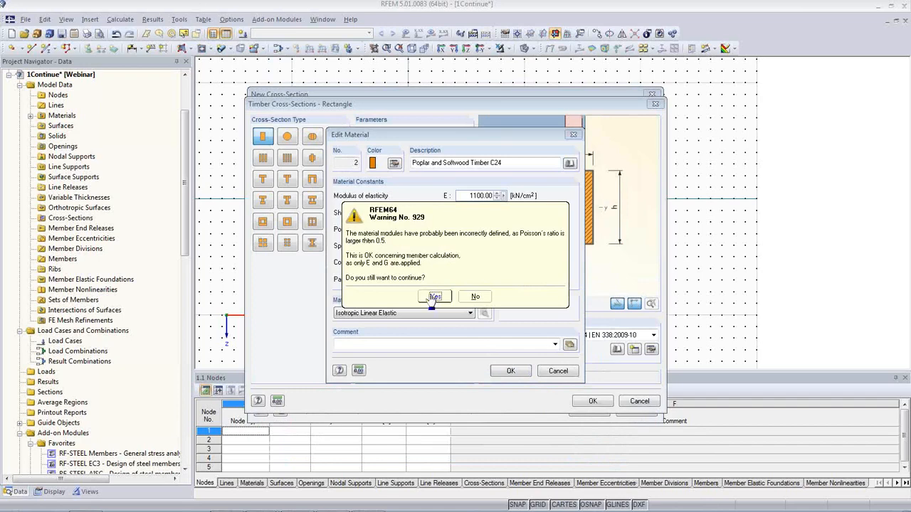
left_click(432, 296)
left_click(591, 402)
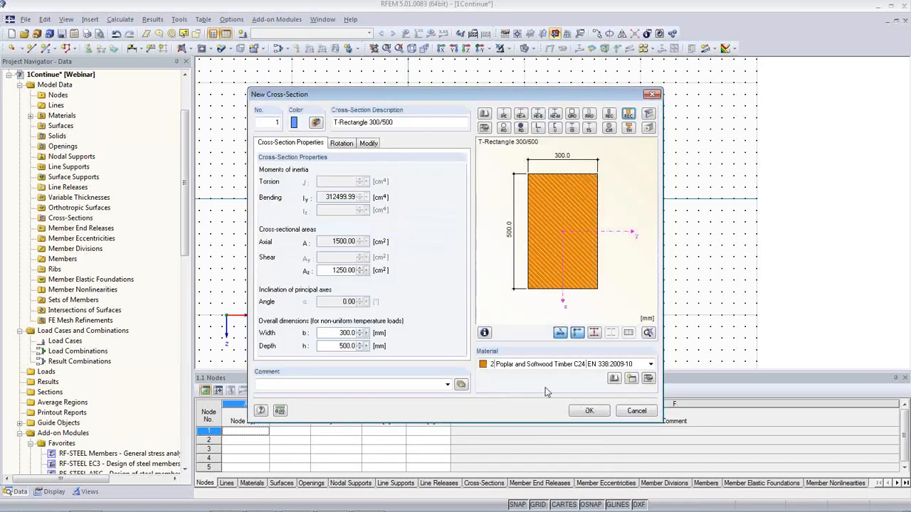
Step: Review the property values and stress points of the T-Rectangle 300/500 cross-section
left_click(485, 333)
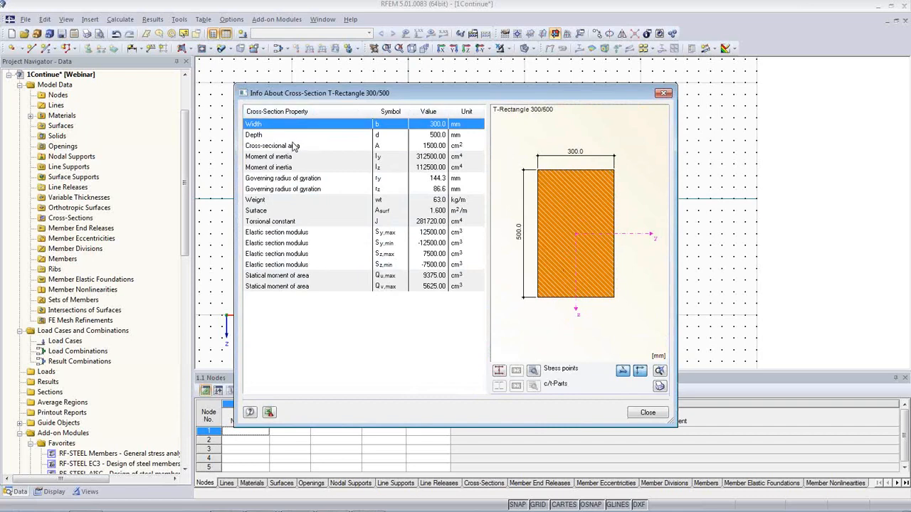
left_click(535, 373)
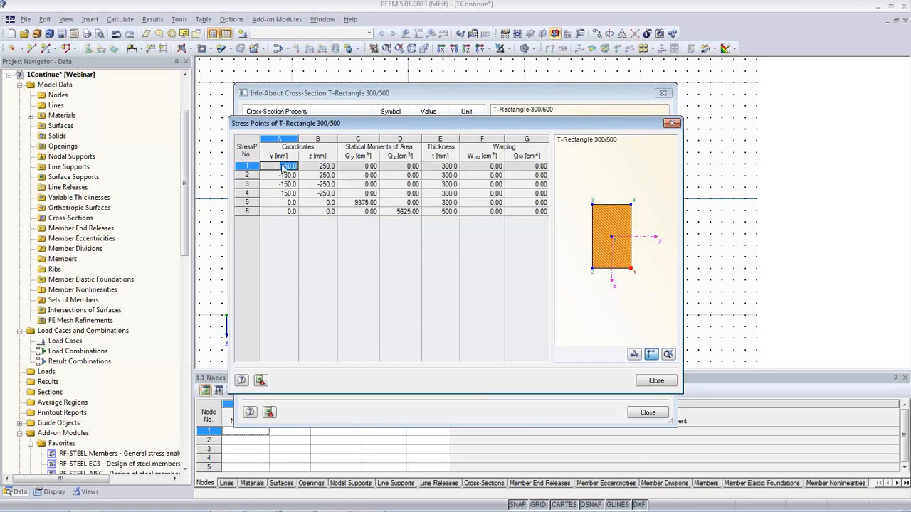
left_click(656, 381)
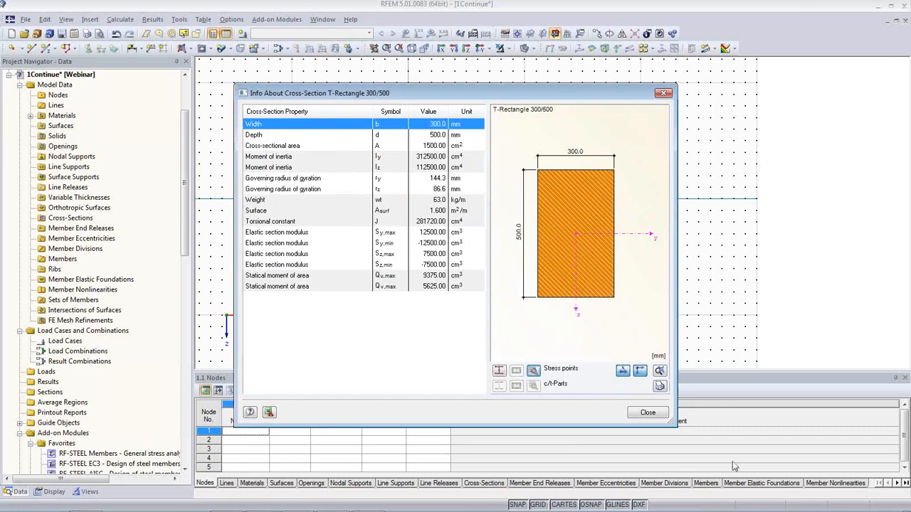
left_click(647, 412)
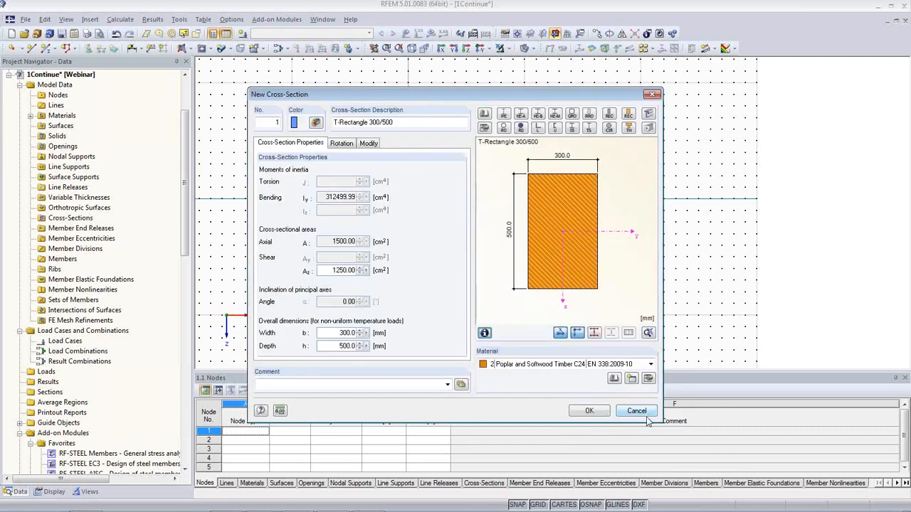
Step: Generate the continuous beam with the new timber cross-section and hide the work plane grid
left_click(594, 411)
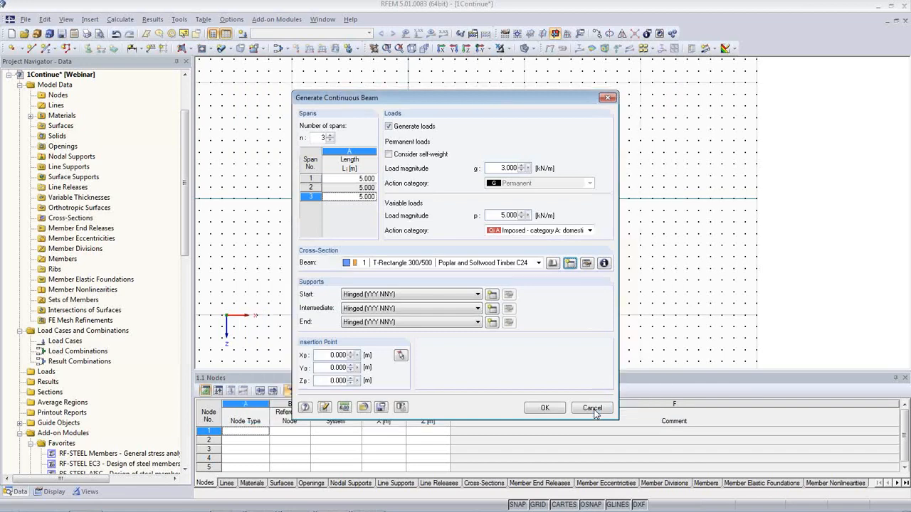
left_click(545, 411)
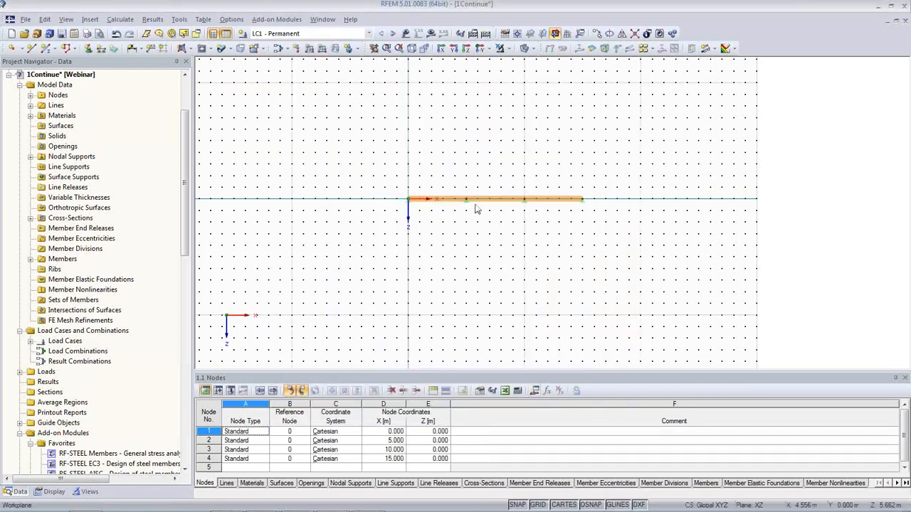
scroll(476, 208, "up", 4)
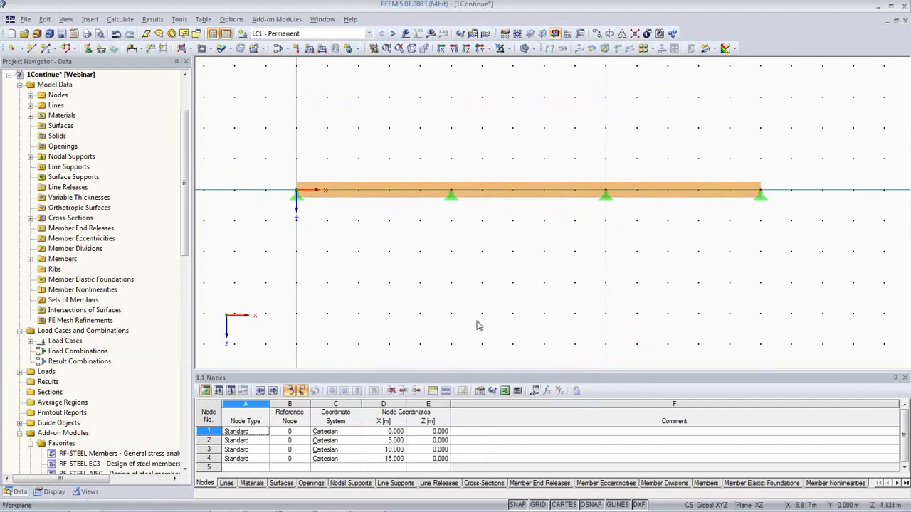
left_click(537, 504)
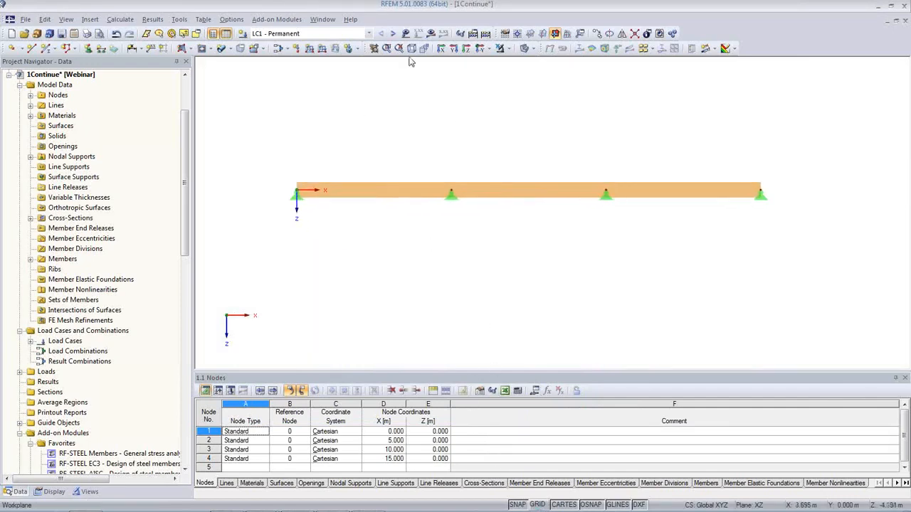
Step: Display the loads and go through the load cases from LC1 to LC4
left_click(406, 33)
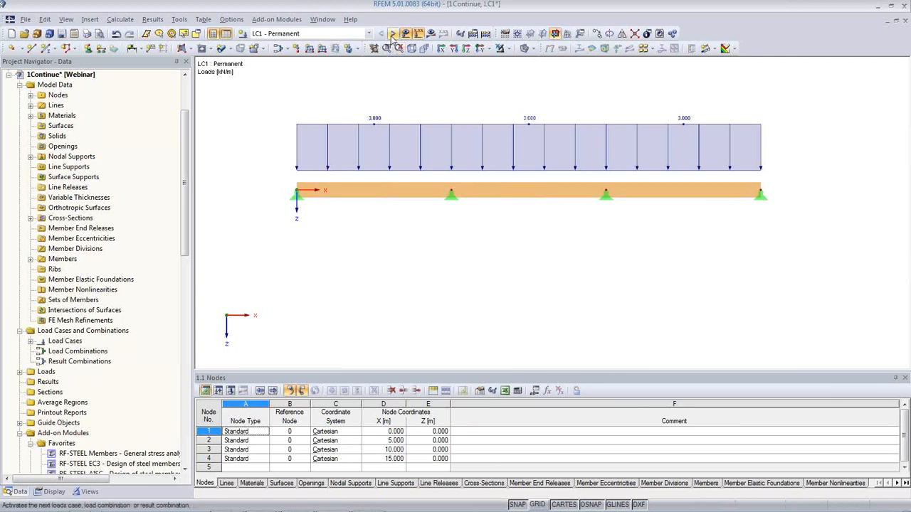
left_click(392, 34)
left_click(392, 34)
left_click(392, 34)
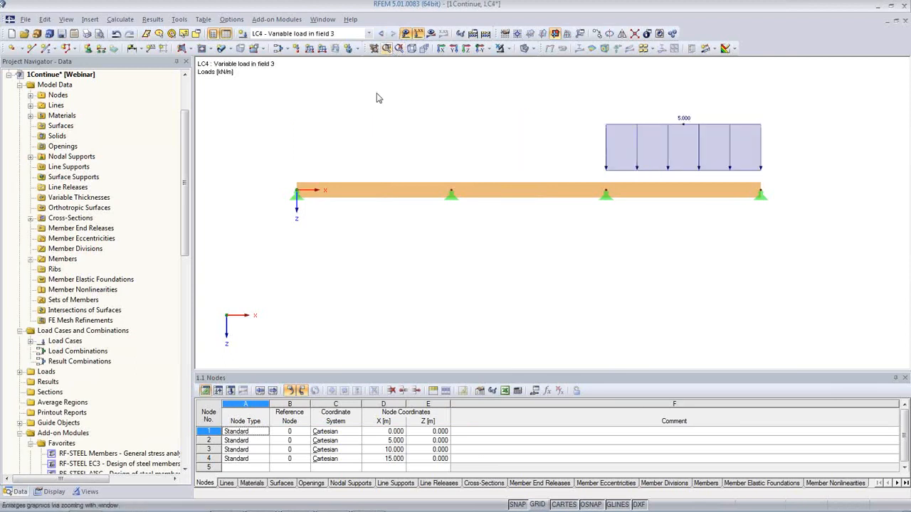
Step: Enable automatic creation of load combinations for the model according to EN 1990 with the CEN national annex
right_click(60, 76)
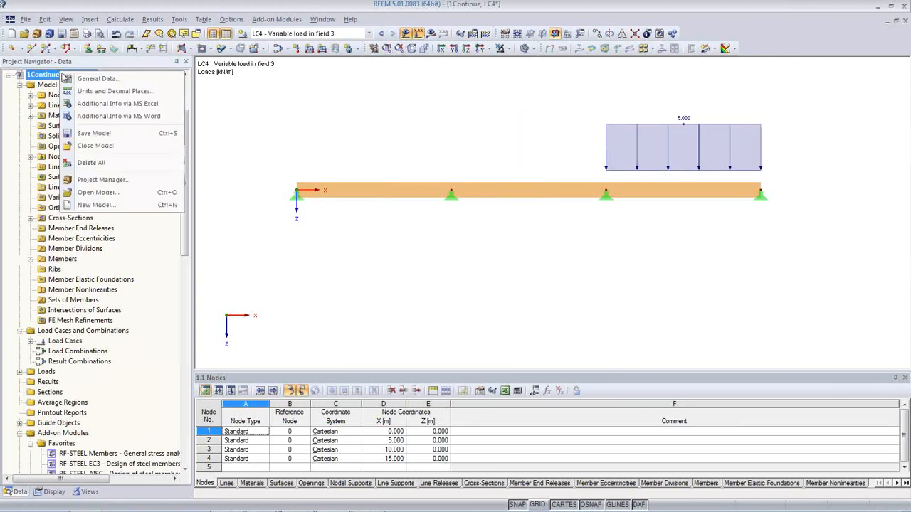
left_click(82, 78)
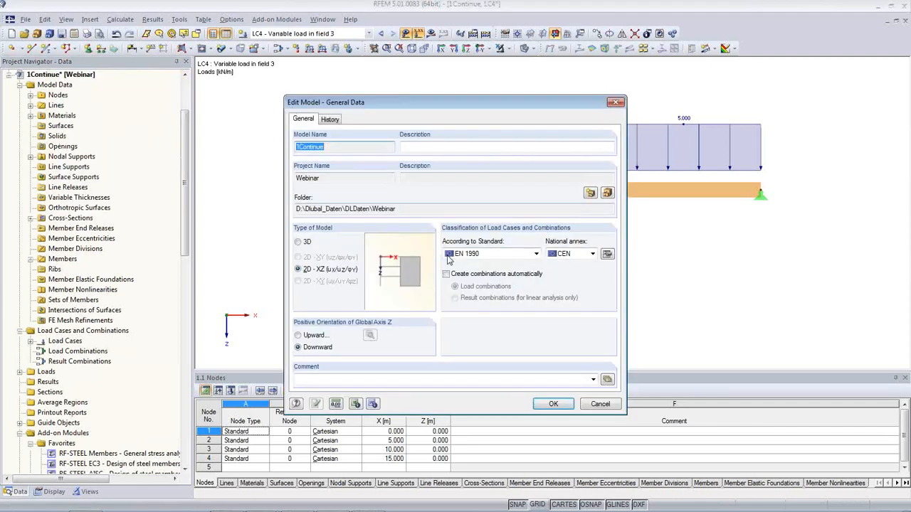
left_click(535, 254)
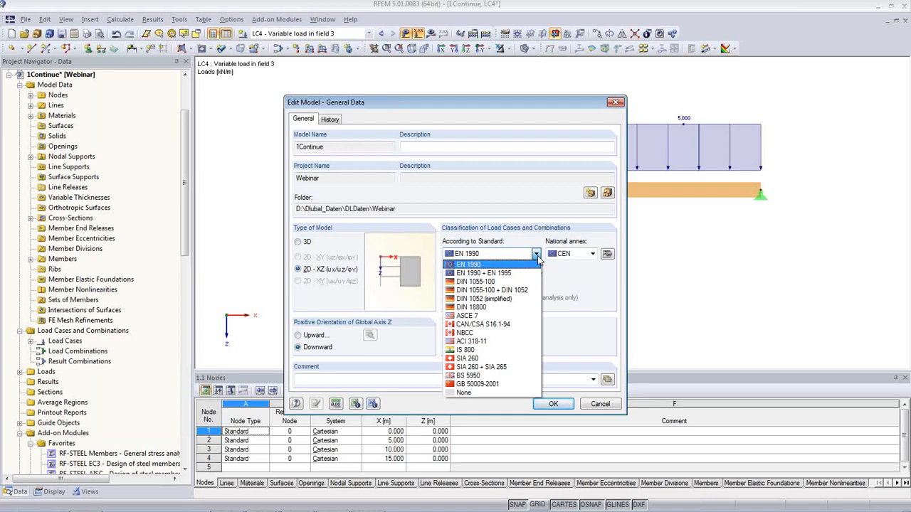
left_click(492, 264)
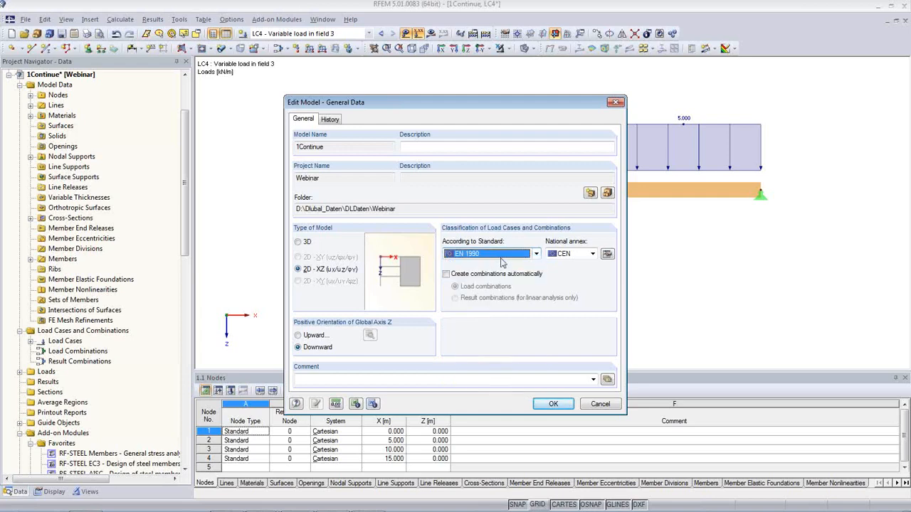
left_click(592, 254)
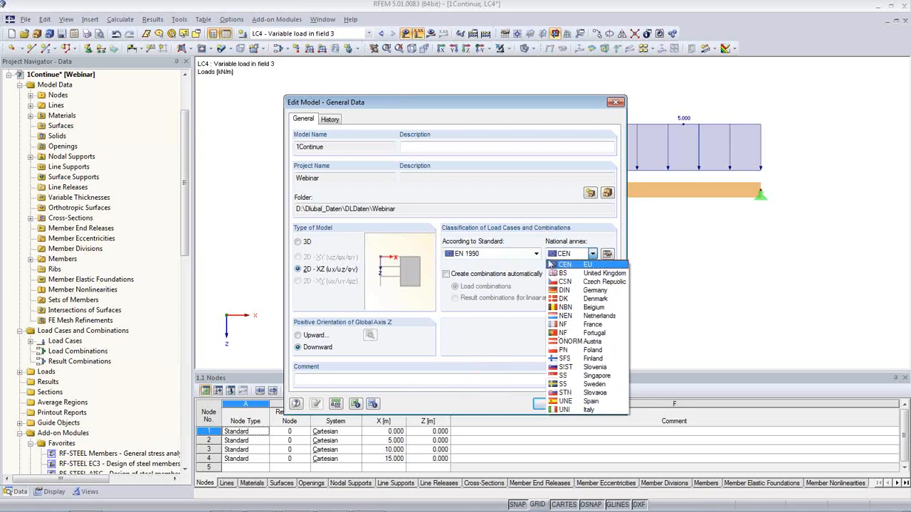
left_click(562, 264)
left_click(447, 275)
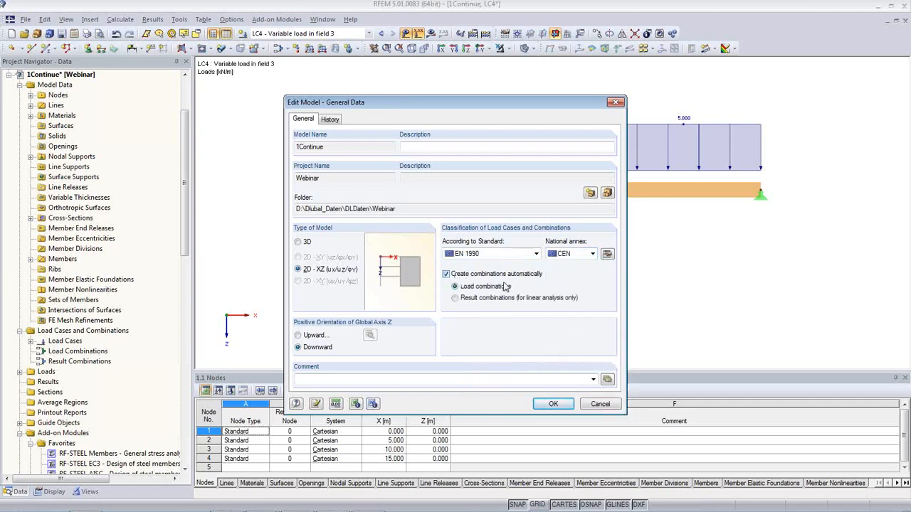
left_click(554, 404)
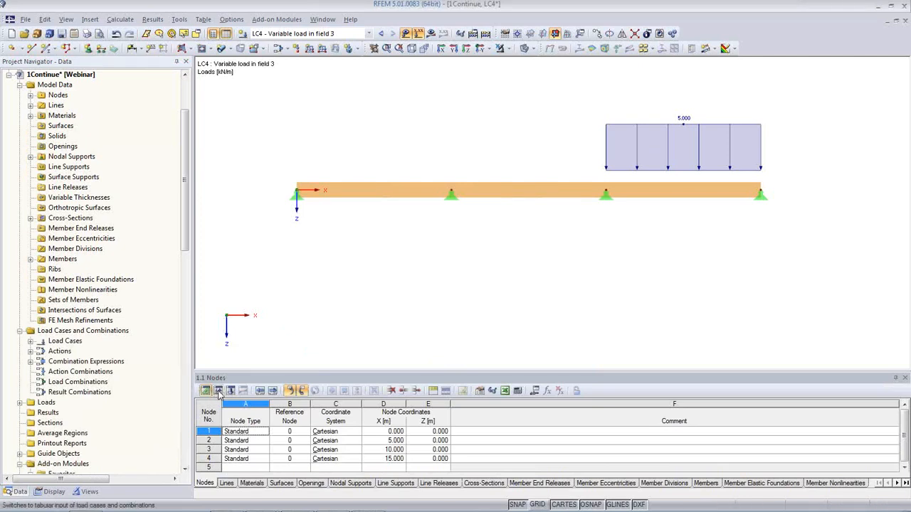
Step: Go through load cases LC1 to LC4 in the load case table and compare their loads on the beam
left_click(218, 390)
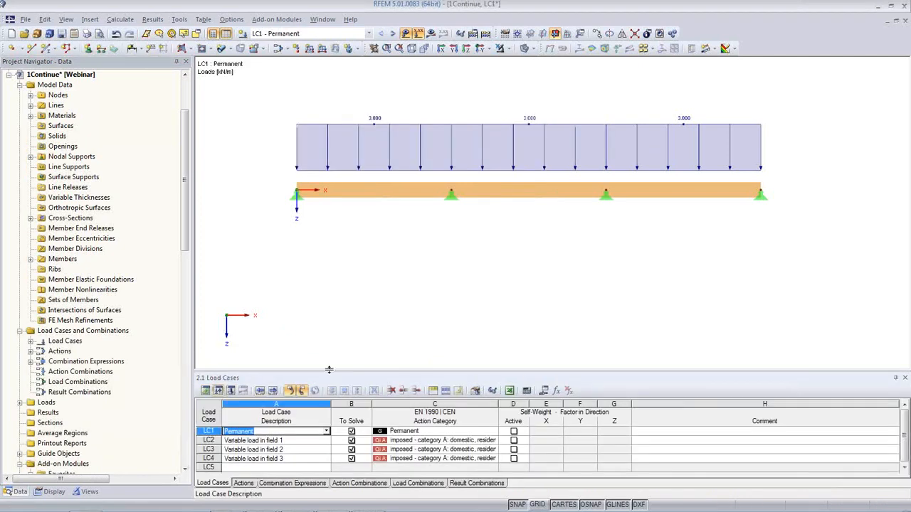
left_click_drag(326, 371, 315, 271)
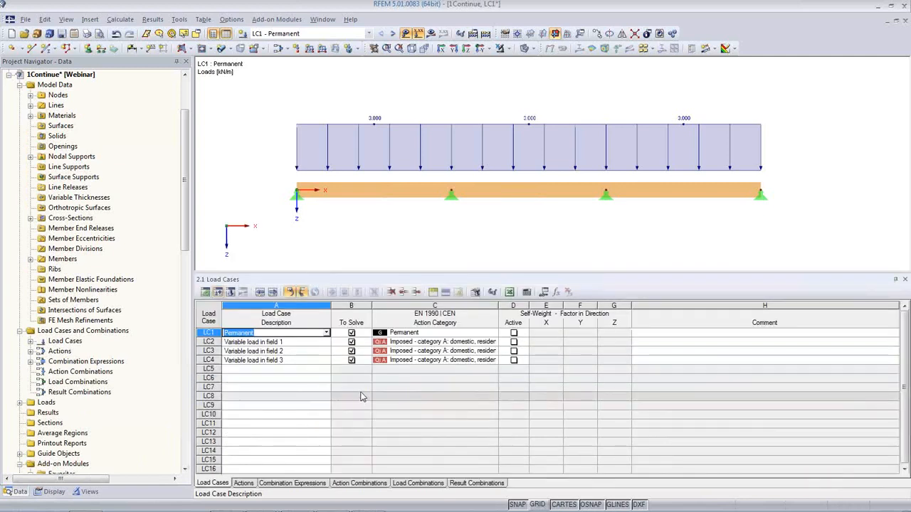
left_click(282, 343)
left_click(284, 351)
left_click(286, 359)
left_click(286, 351)
left_click(287, 342)
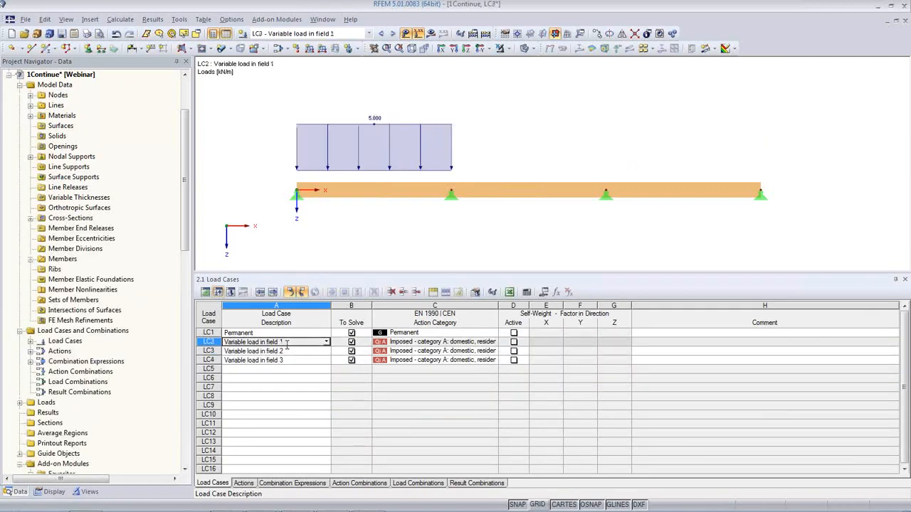
left_click(287, 333)
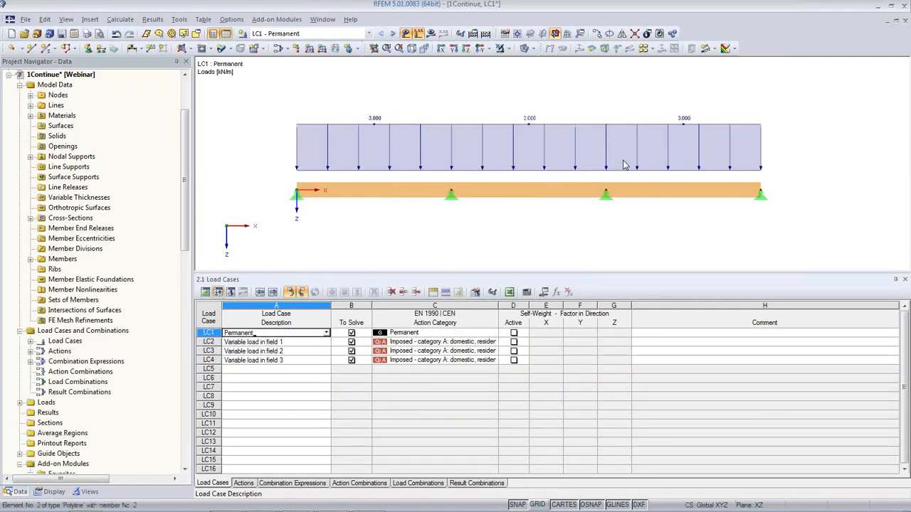
left_click(318, 341)
left_click(317, 351)
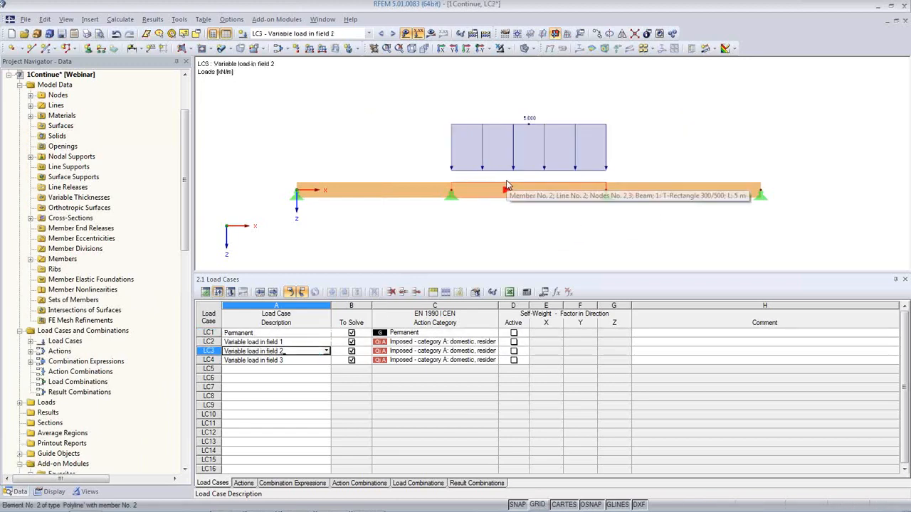
Step: Review the generated load combinations, displaying the loads of CO7, CO4 and CO3
left_click(418, 484)
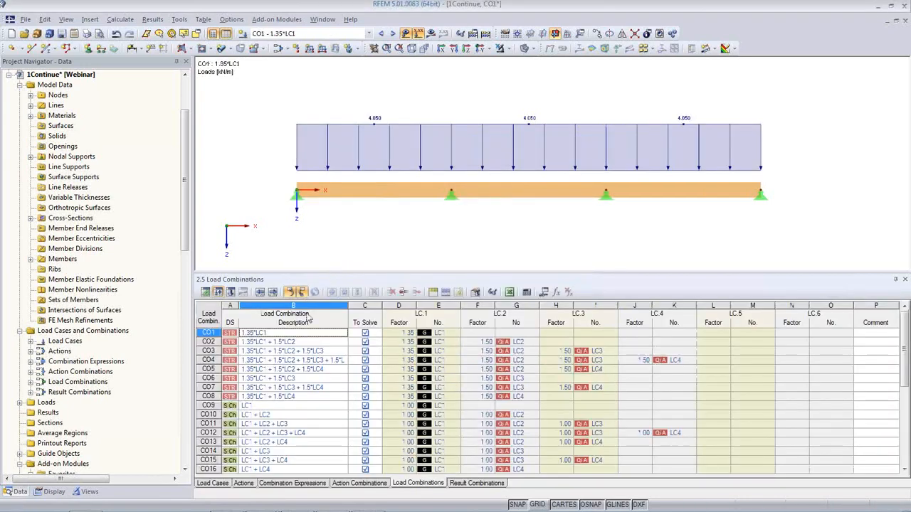
left_click(279, 387)
left_click(276, 360)
left_click(275, 351)
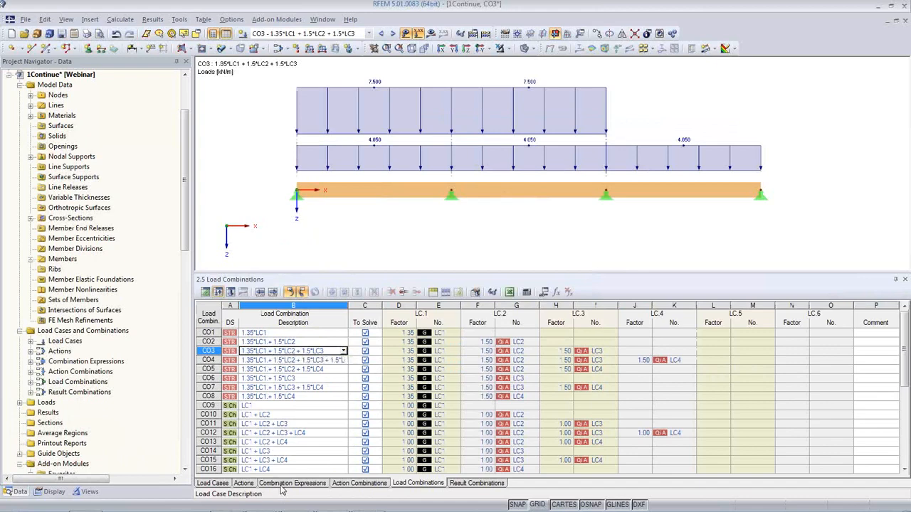
Step: Exclude the SLS combination expressions, keeping only the ULS design situation in use, and check the regenerated load combinations
left_click(292, 483)
left_click(347, 351)
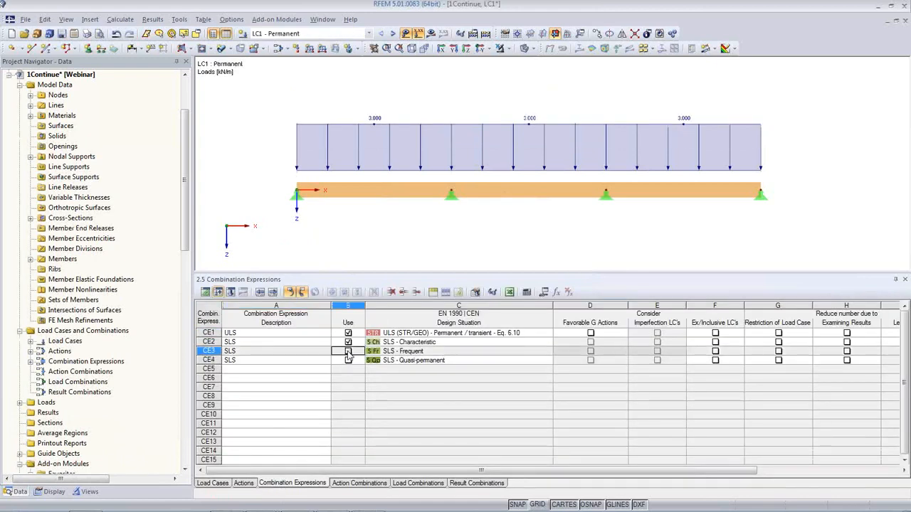
left_click(348, 342)
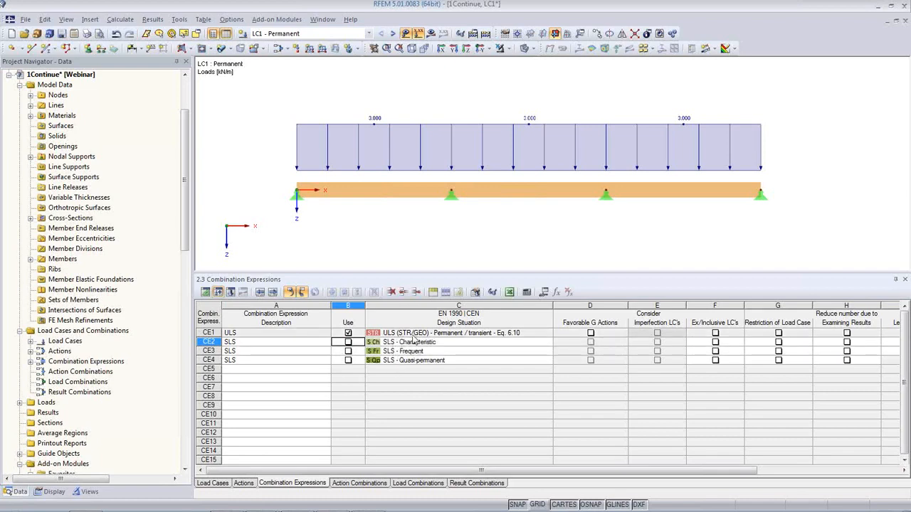
left_click(419, 483)
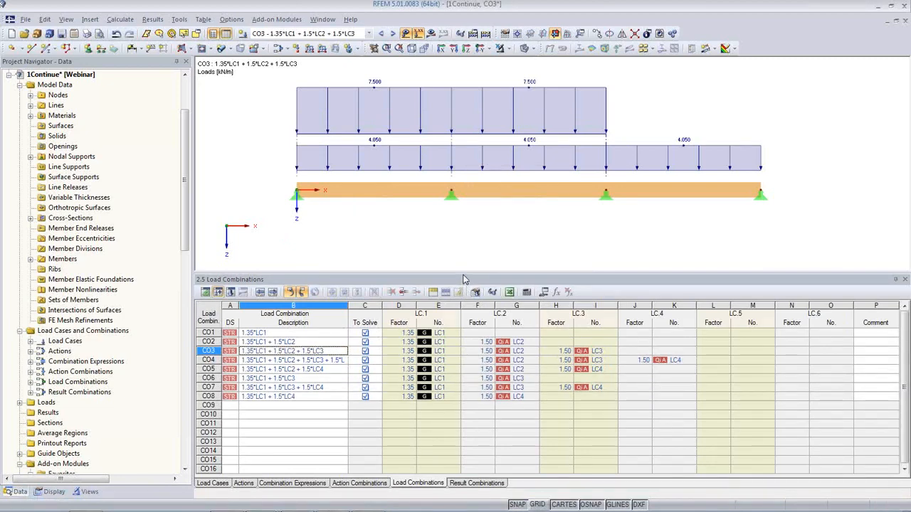
left_click_drag(462, 278, 463, 378)
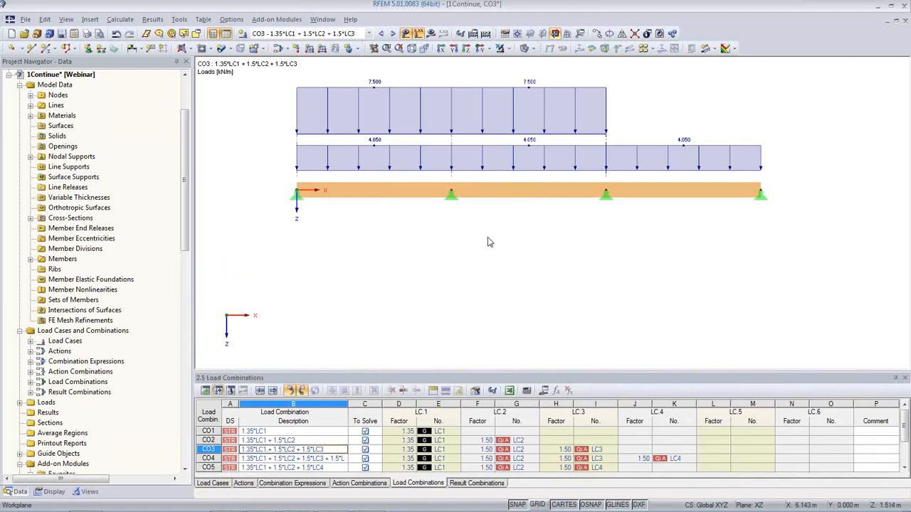
Step: Move the beam's last support node to an X coordinate of 16 m
middle_click_drag(488, 237, 475, 264)
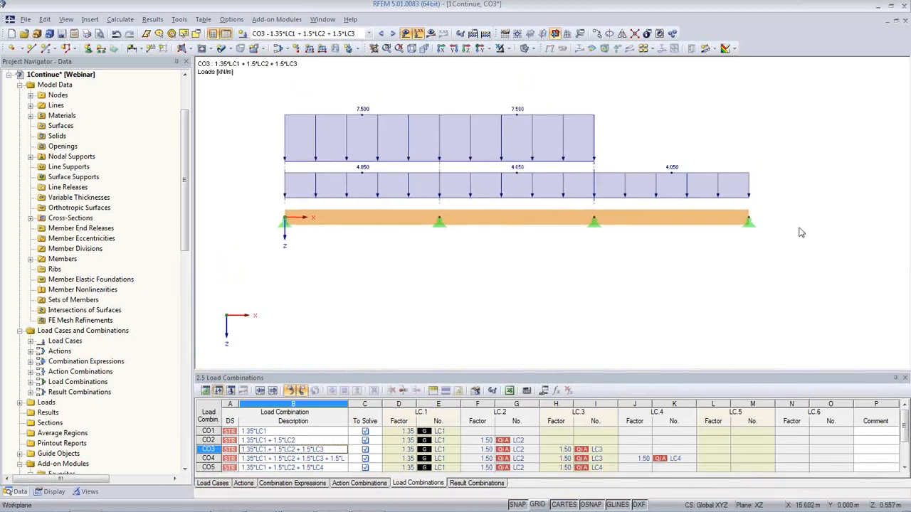
double_click(749, 222)
left_click_drag(357, 261, 401, 261)
type("16")
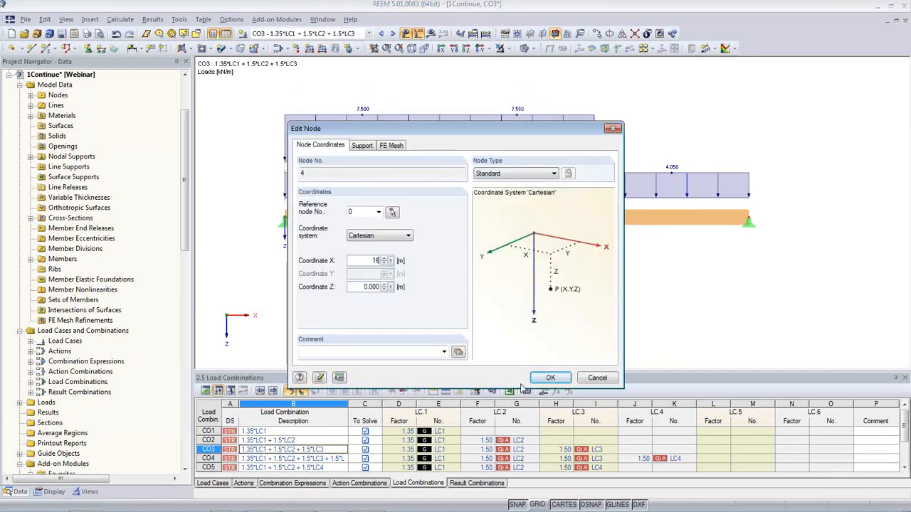
left_click(550, 377)
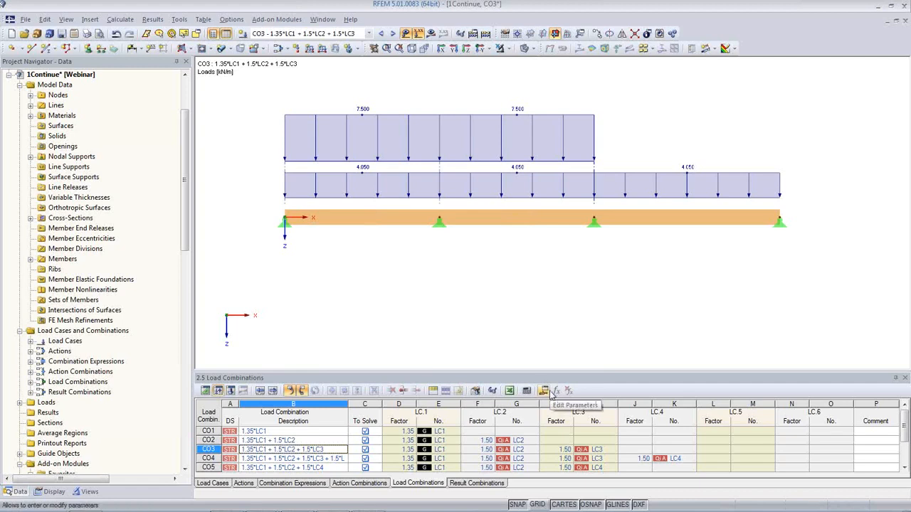
Step: Open the model's parameter list and add a length parameter Span1 with a value of 3 m
left_click(205, 392)
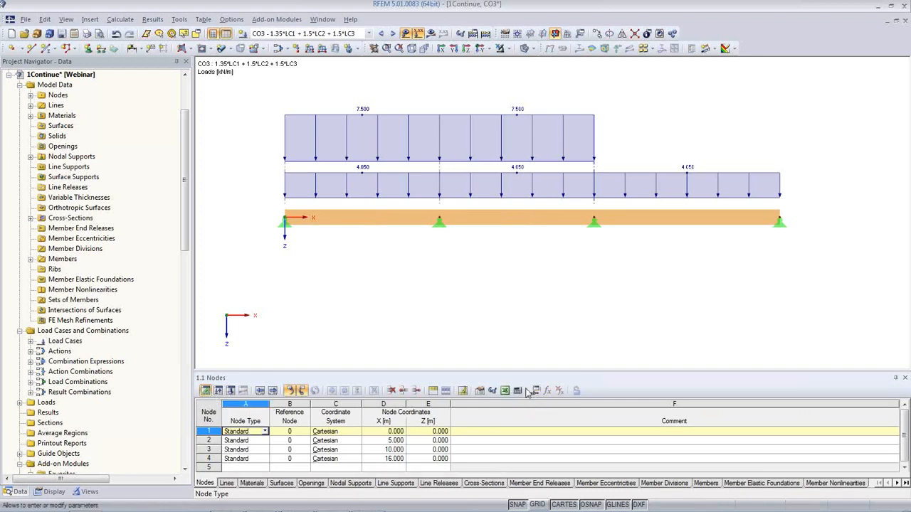
left_click(45, 20)
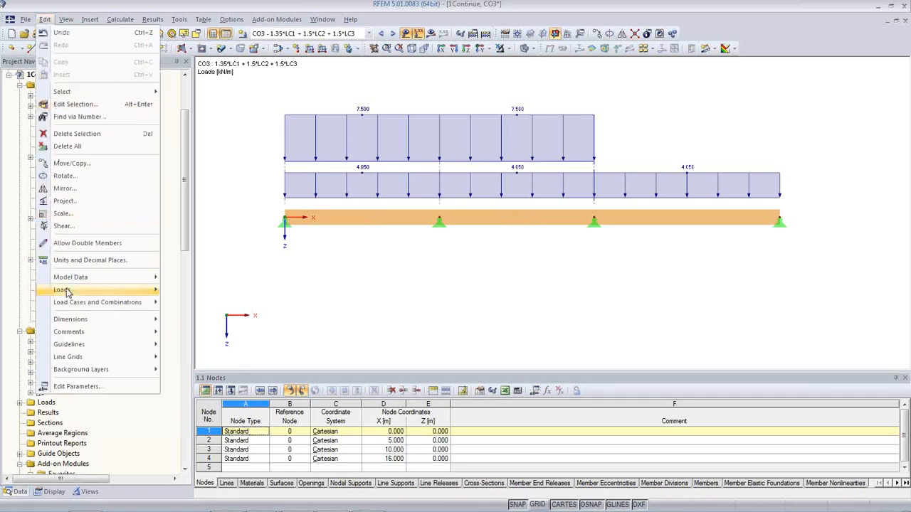
left_click(77, 387)
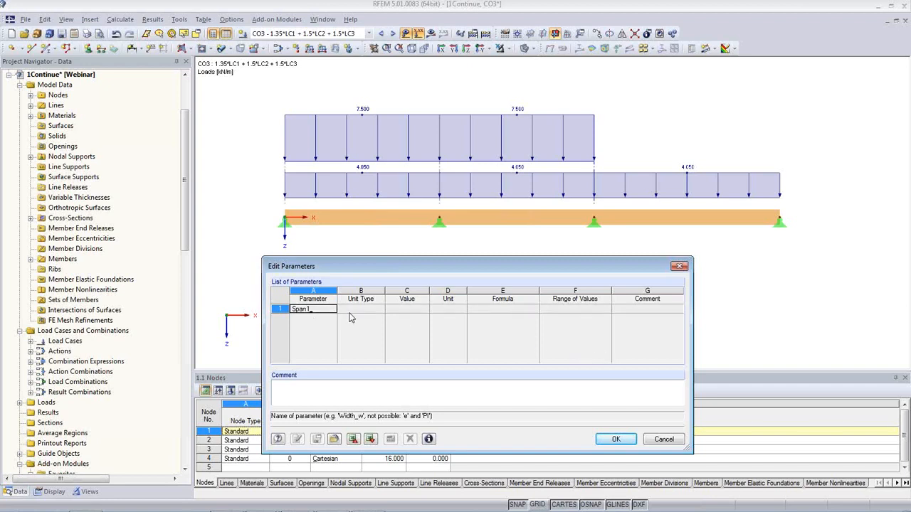
key("Tab")
left_click(410, 310)
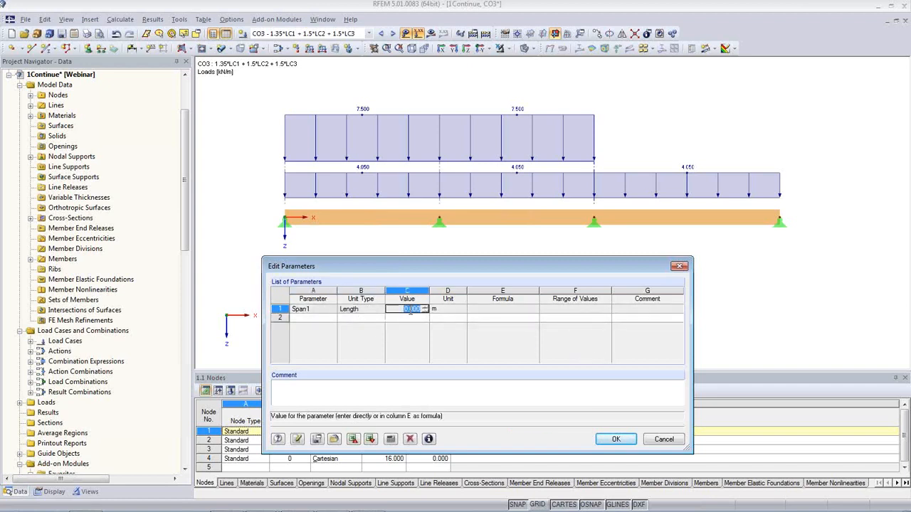
type("3")
Step: Add a length parameter SpanMid with a value of 4 m
left_click(311, 319)
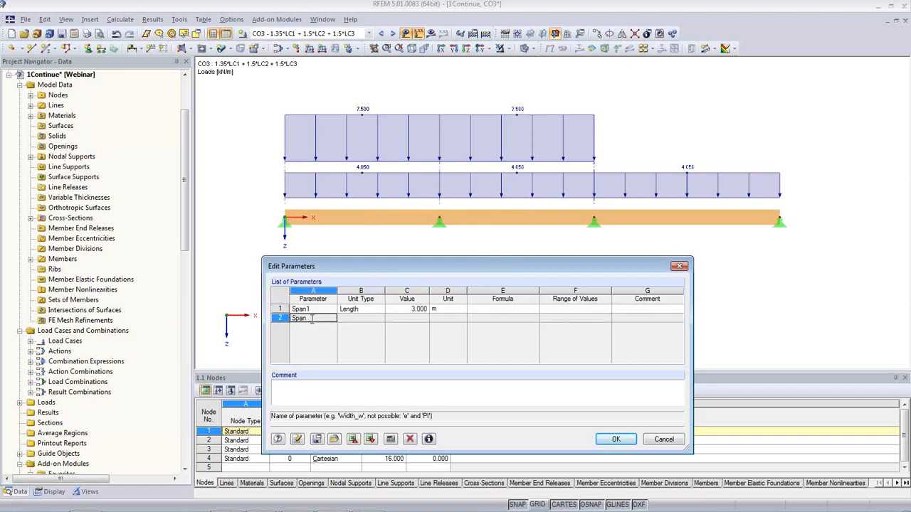
type("SpanMid")
key("Tab")
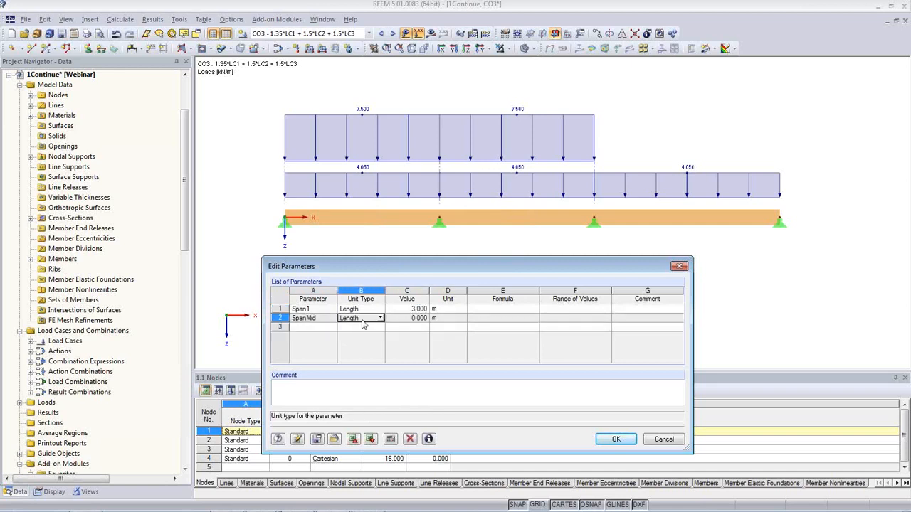
left_click(410, 318)
type("4")
Step: Add a length parameter Span2 with a value of 5 m
left_click(326, 327)
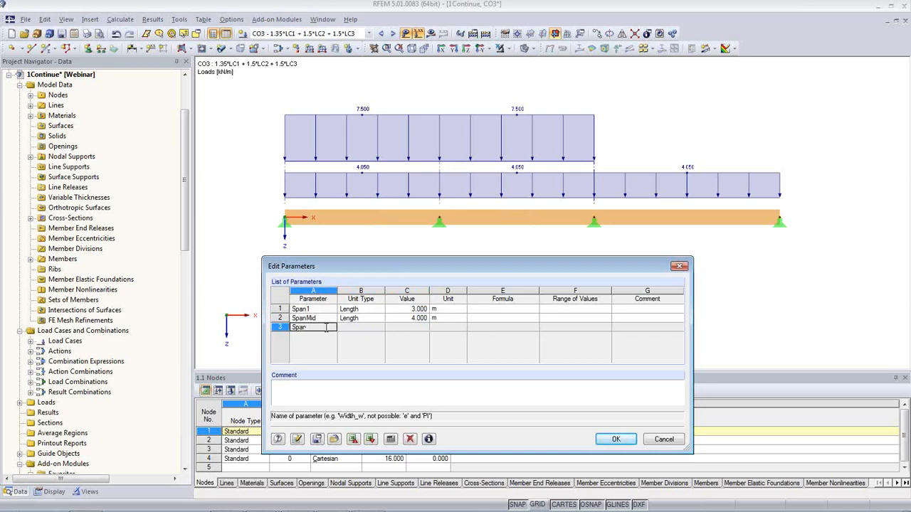
type("Span2")
key("Tab")
left_click(408, 327)
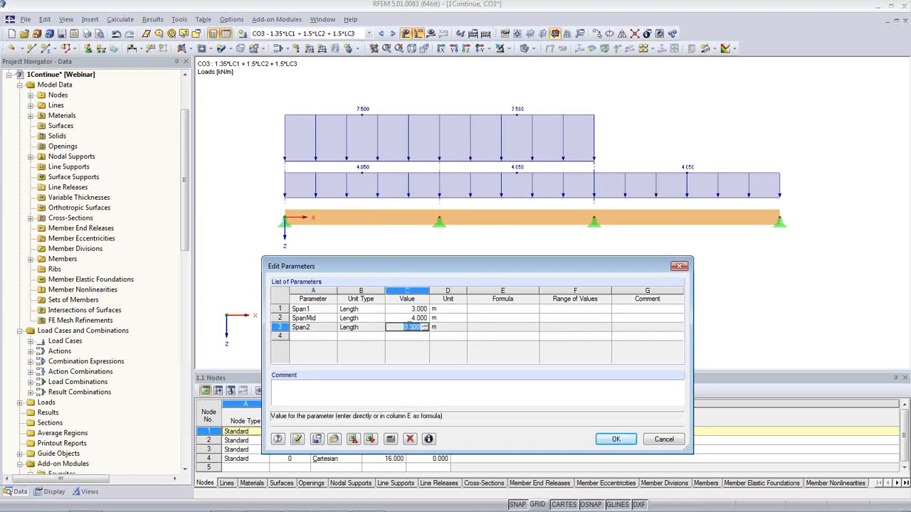
type("5")
Step: Add a parameter Selfweight with unit type Line Force and a value of 1 kN/m
left_click(312, 336)
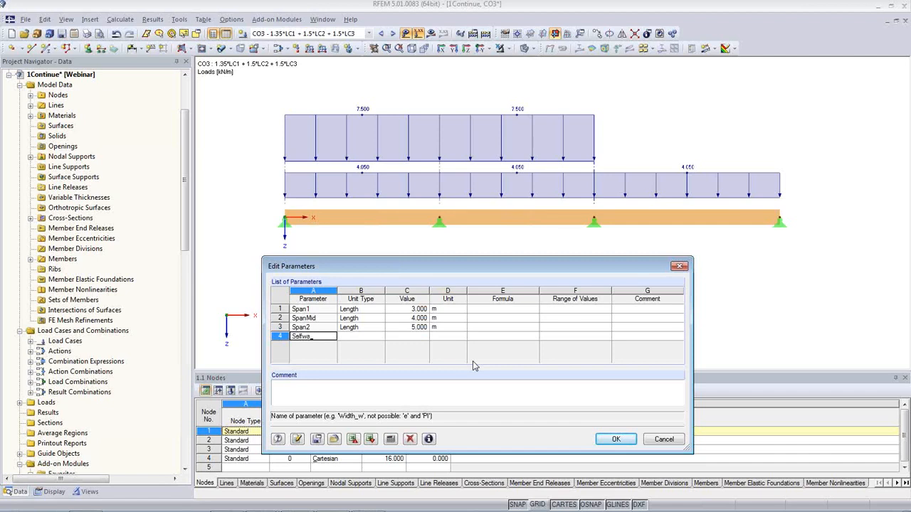
left_click(373, 337)
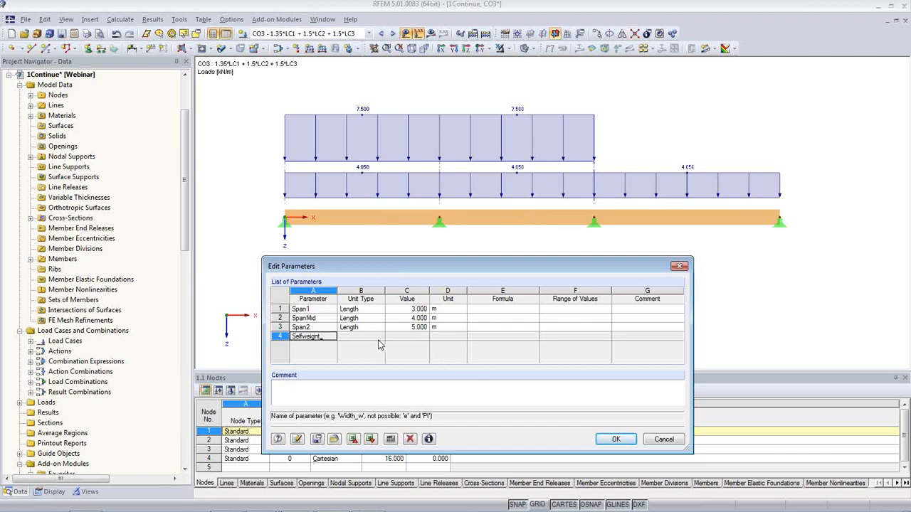
left_click(381, 338)
scroll(375, 437, "down", 4)
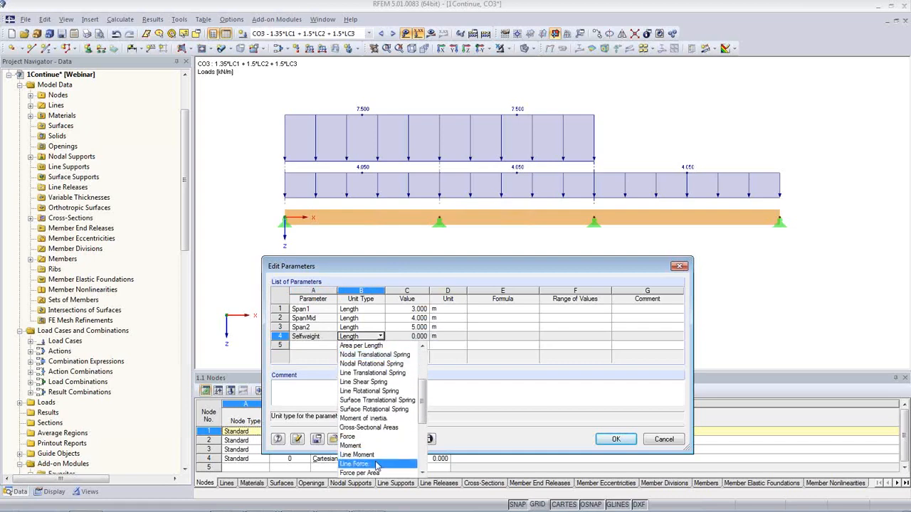
left_click(356, 463)
left_click(410, 336)
type("1")
key("Return")
Step: Add a Line Force parameter Live with a value of 3 kN/m
left_click(316, 346)
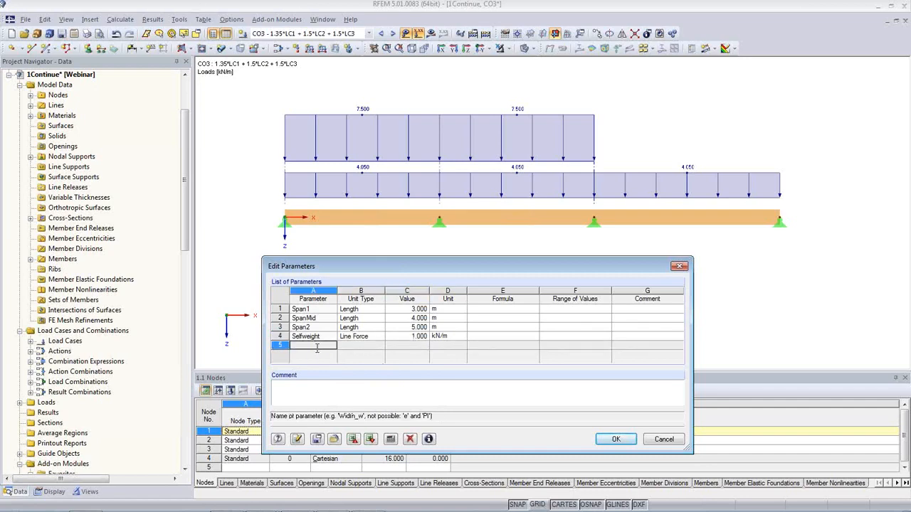
type("Live")
left_click(359, 346)
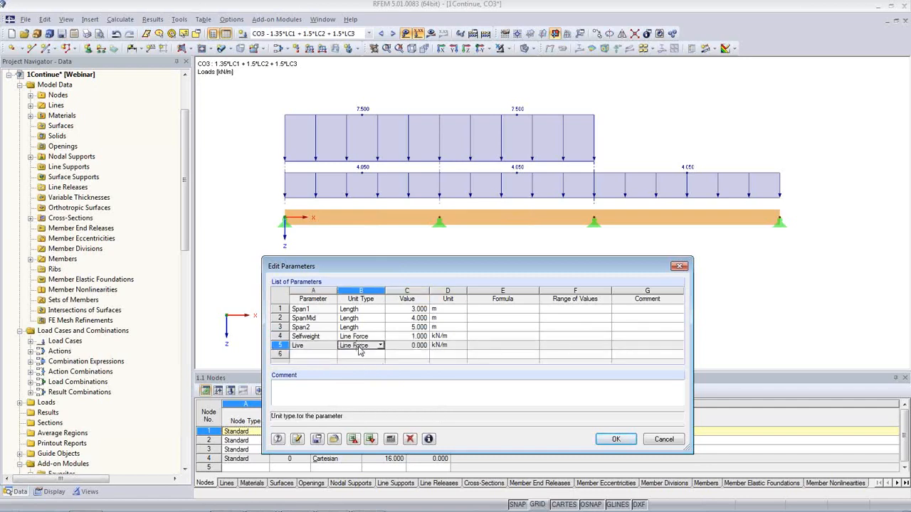
key("Tab")
type("3")
left_click(407, 335)
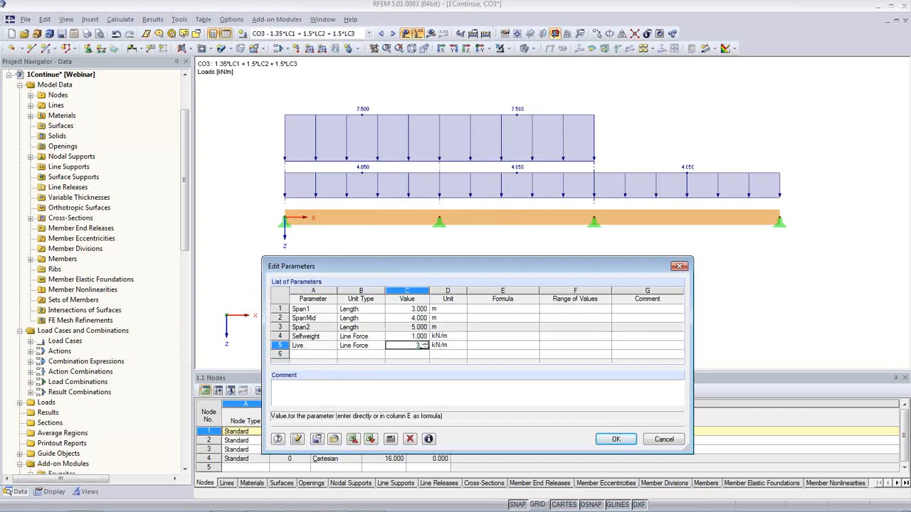
Step: Accept the parameter list and set the X coordinate of node 2, the second support, to the formula Span1
left_click_drag(461, 269, 454, 227)
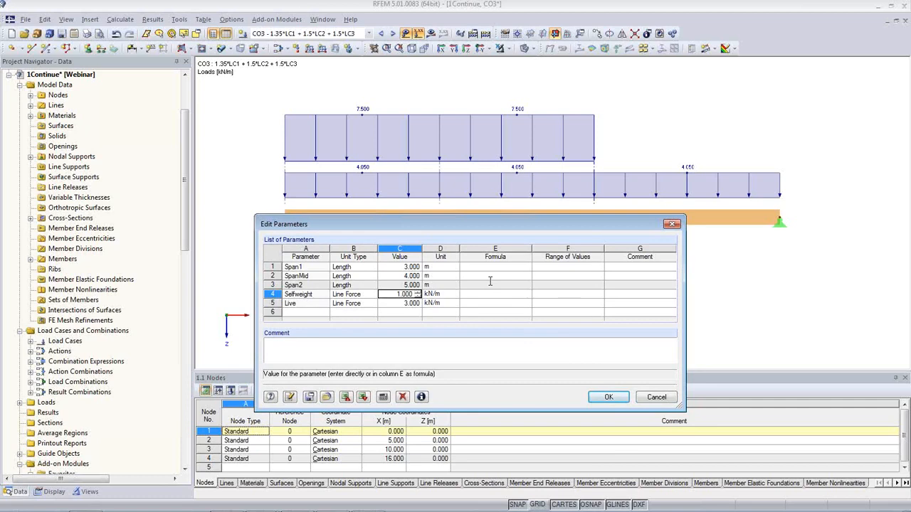
left_click(603, 399)
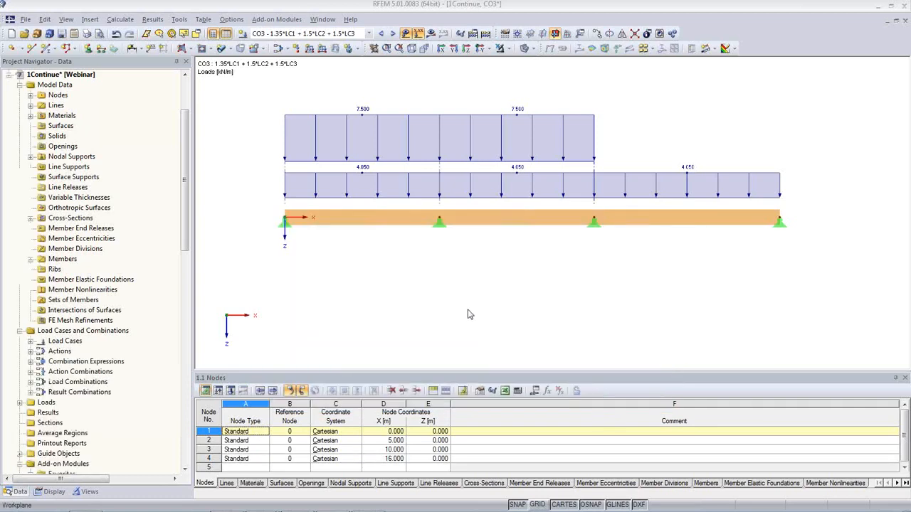
middle_click_drag(468, 291, 442, 247)
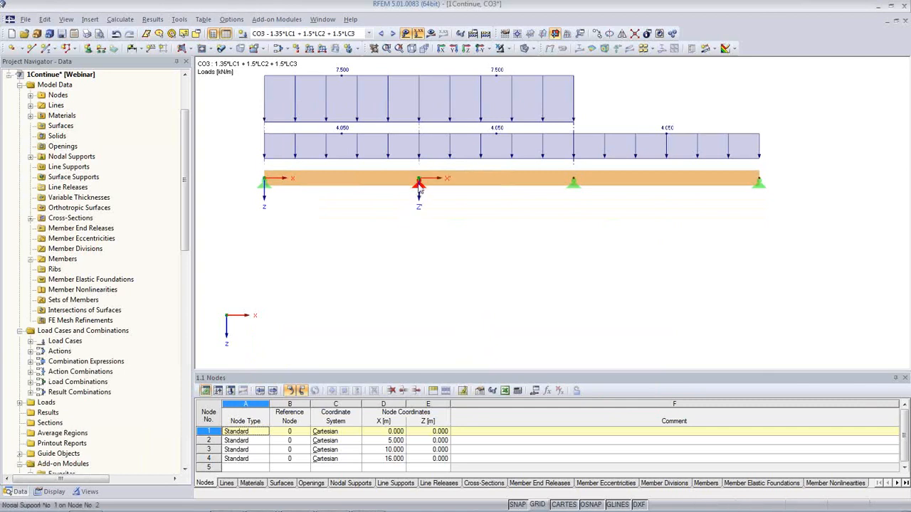
double_click(419, 182)
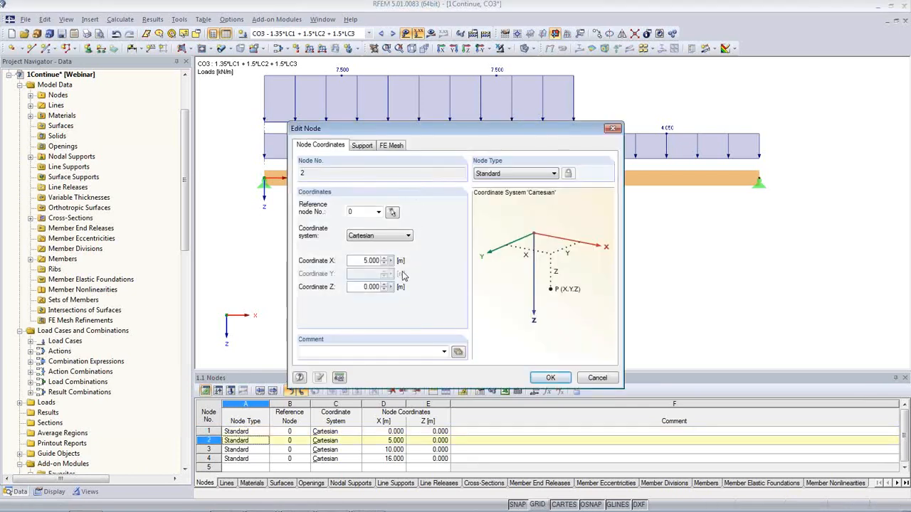
left_click_drag(358, 261, 398, 266)
left_click(391, 262)
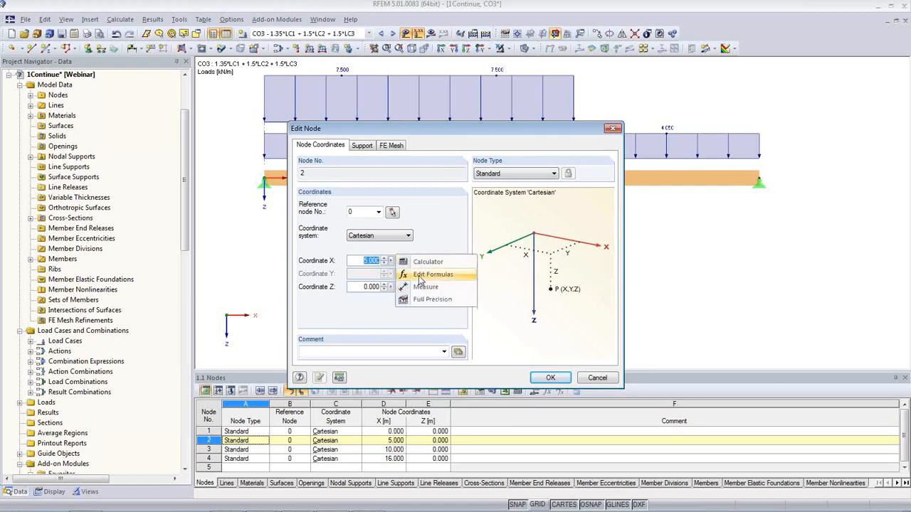
left_click(420, 280)
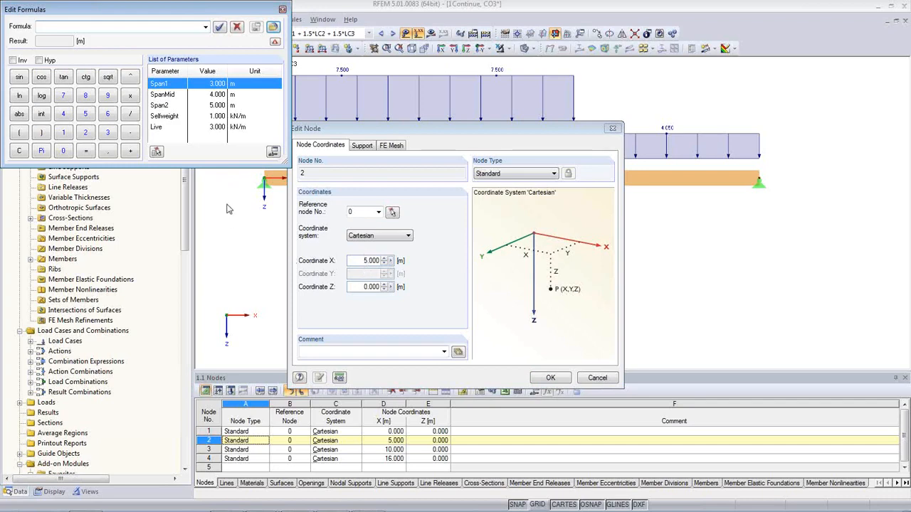
double_click(162, 84)
left_click(219, 27)
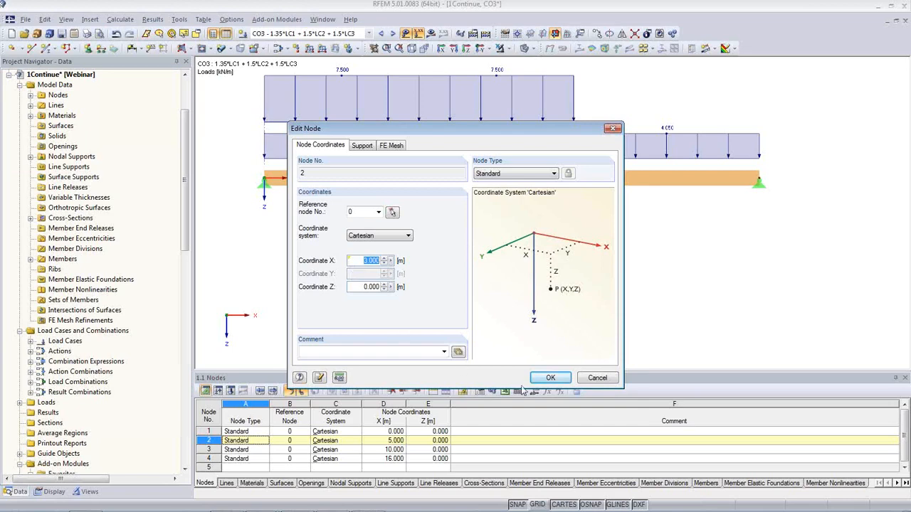
left_click(549, 378)
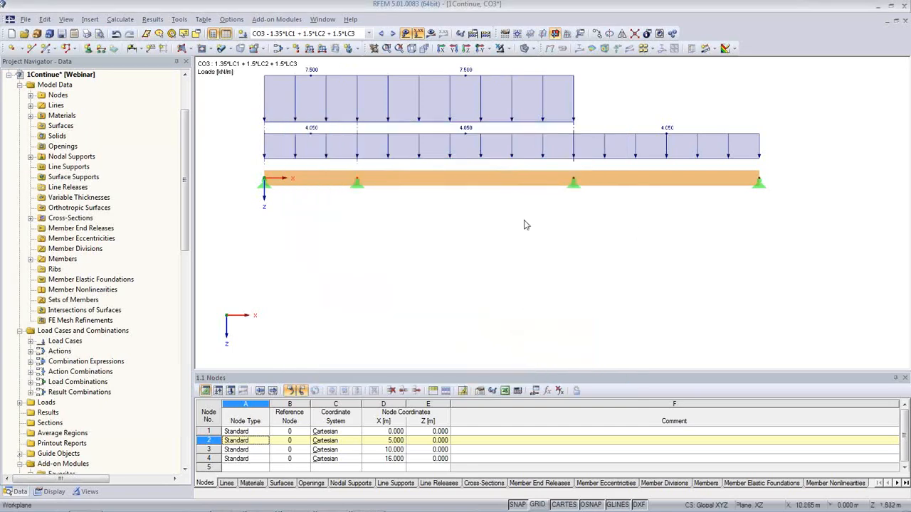
Step: Set the X coordinate of node 3, the third support, to the formula Span1+SpanMid
double_click(572, 183)
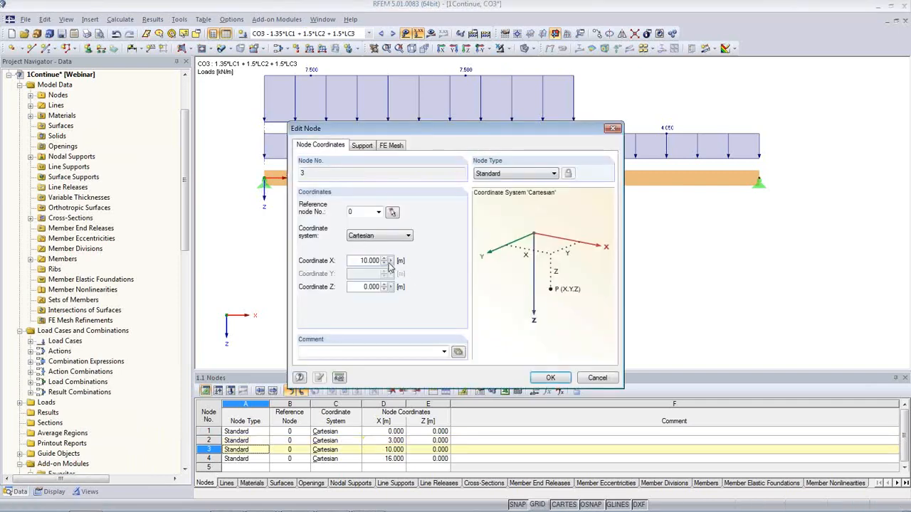
right_click(390, 265)
left_click(427, 273)
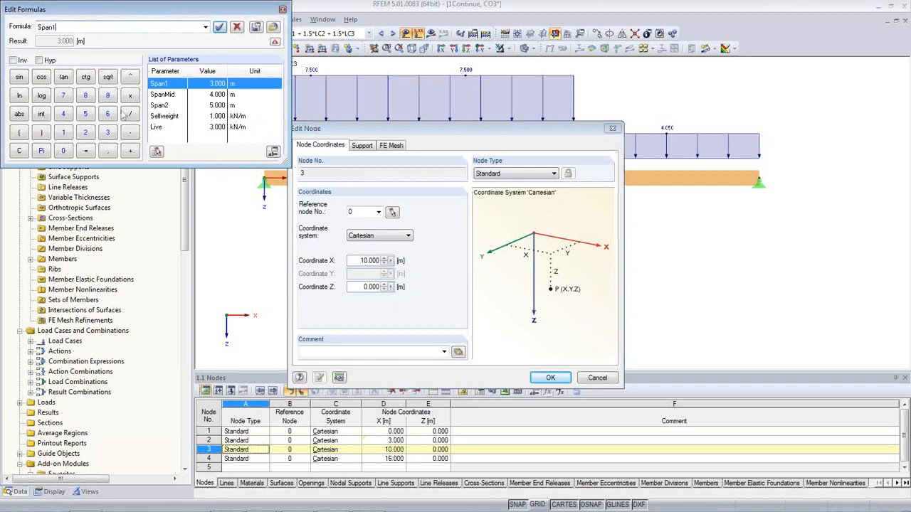
left_click(130, 151)
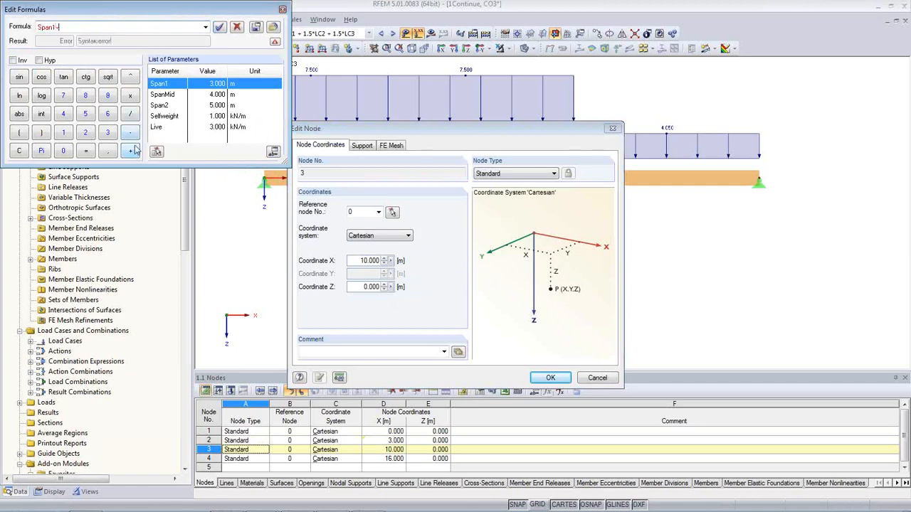
double_click(162, 94)
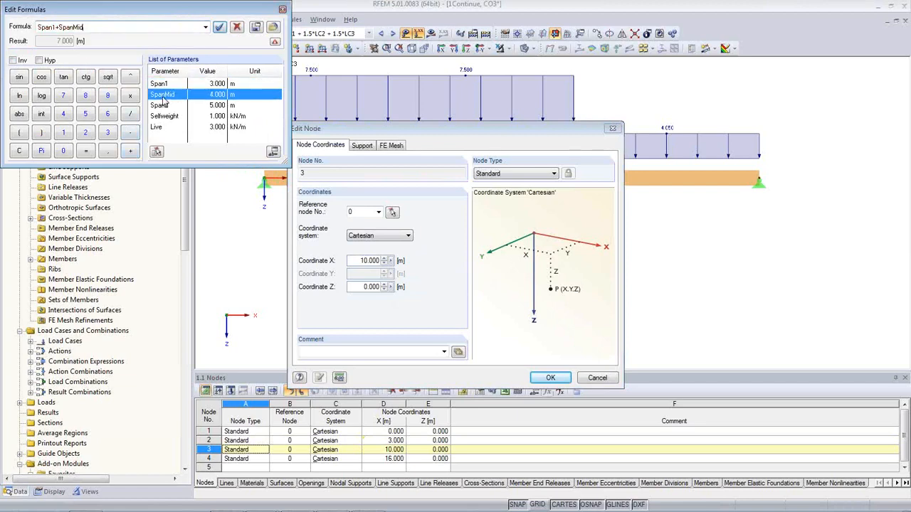
left_click(219, 26)
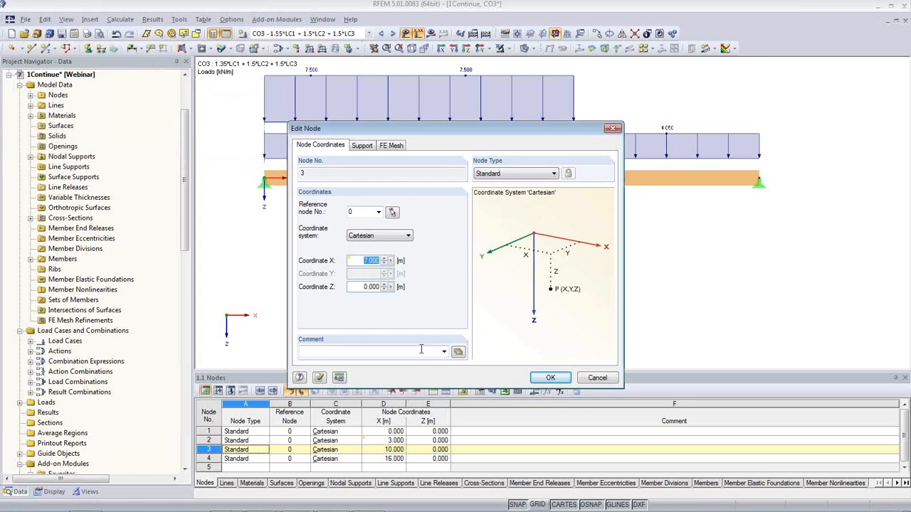
left_click(550, 377)
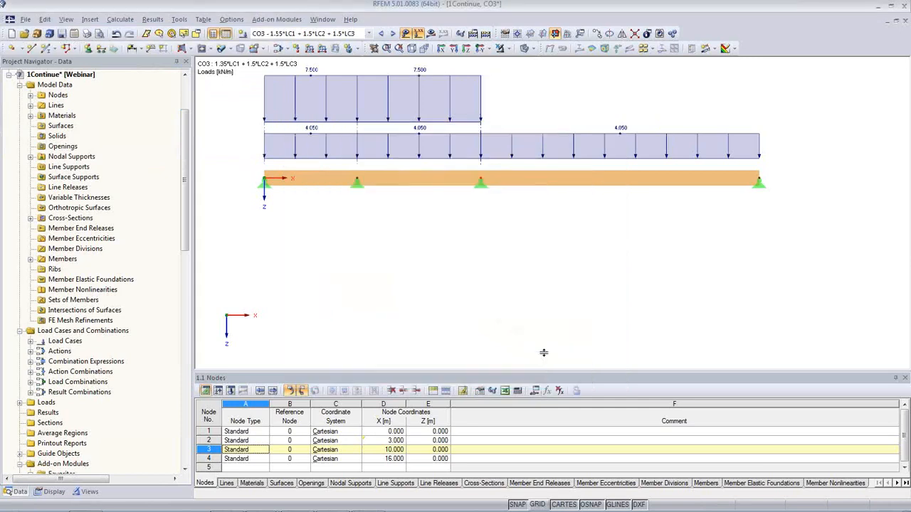
Step: Set the X coordinate of node 4 at the beam's far end to the formula Span1+SpanMid+Span2
double_click(758, 182)
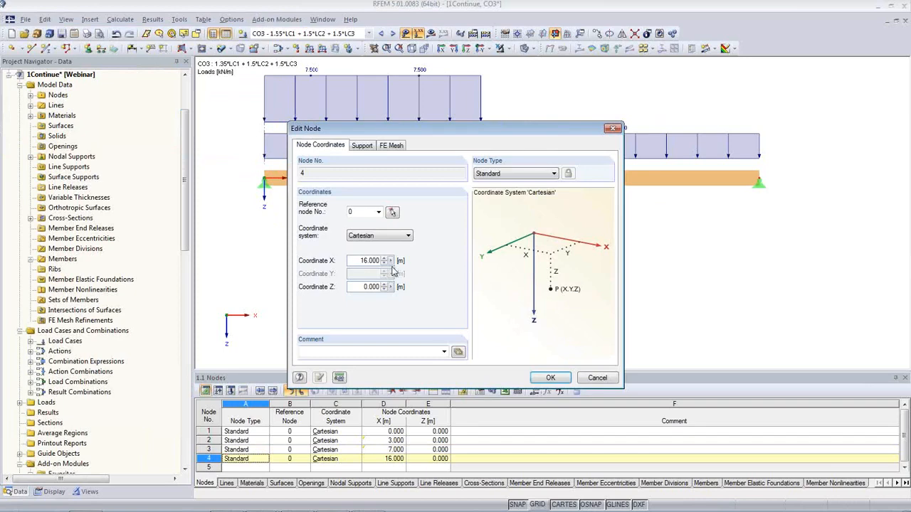
right_click(394, 260)
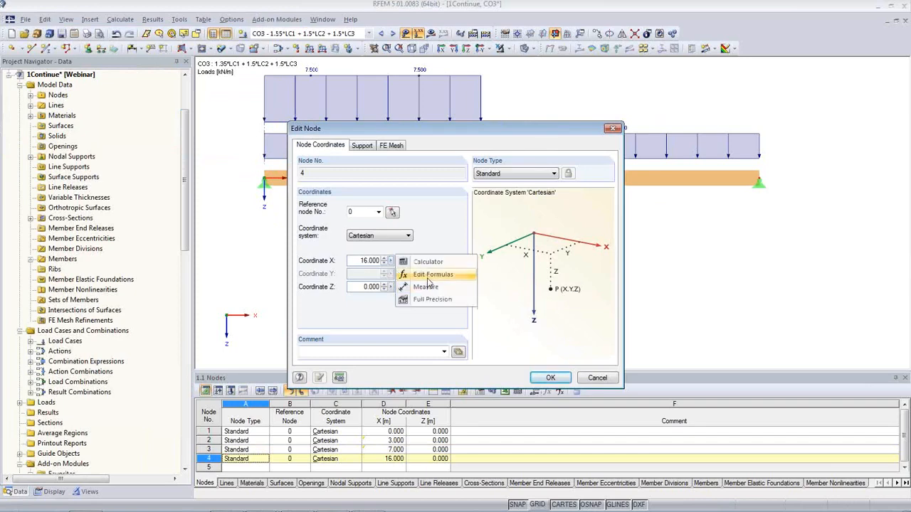
left_click(432, 279)
left_click(98, 27)
type("-")
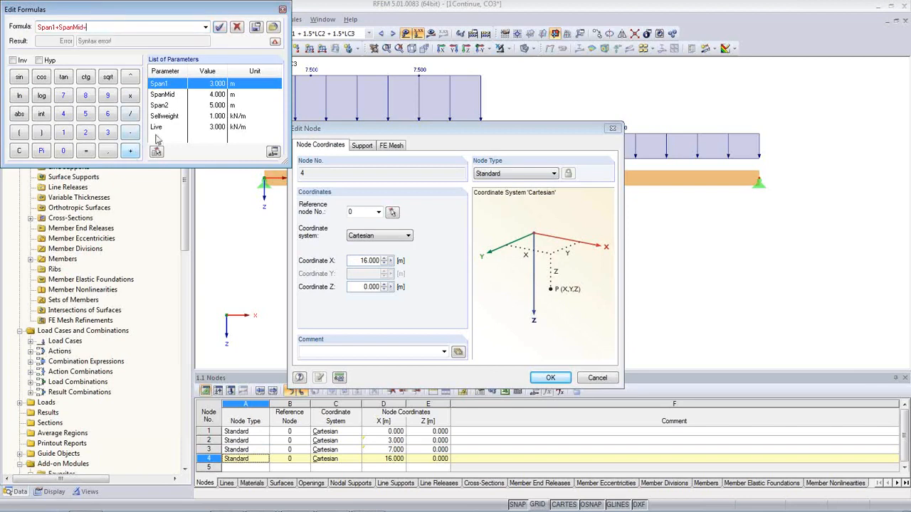
double_click(165, 105)
left_click(219, 27)
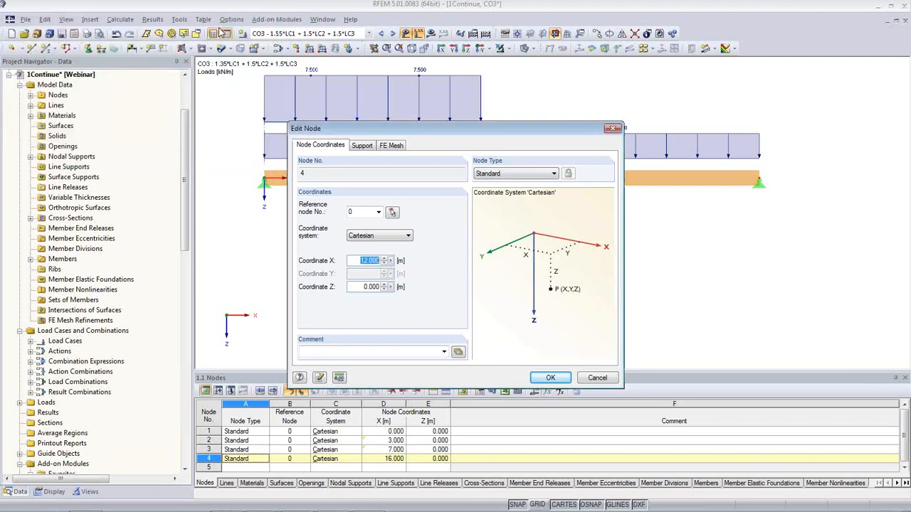
left_click(548, 378)
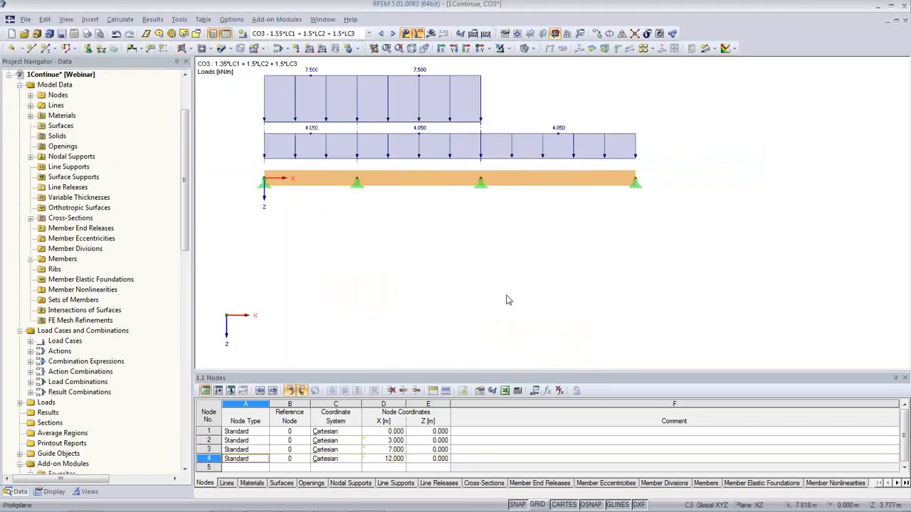
Step: Set the parameters Span1, SpanMid and Span2 to 4 m each and apply them to the model
left_click(534, 391)
left_click(402, 266)
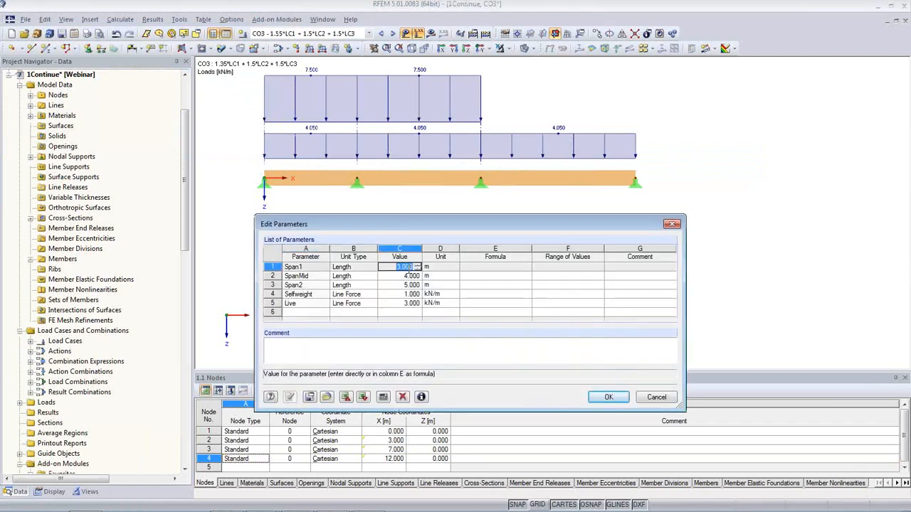
type("4")
key("Return")
type("4")
key("Return")
type("4")
key("Return")
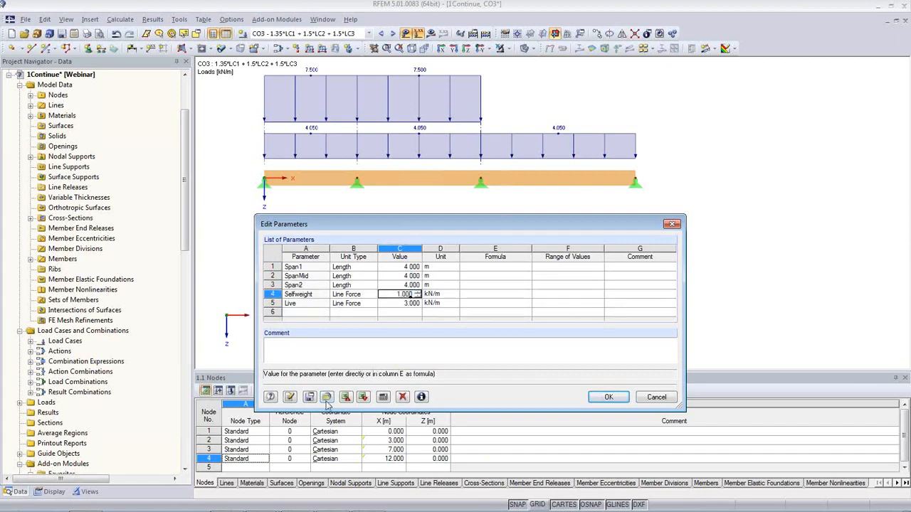
left_click(289, 396)
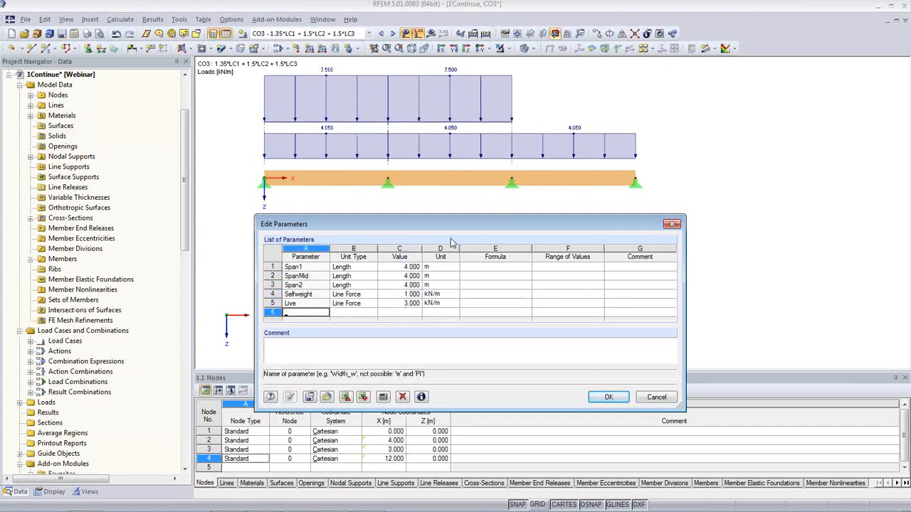
left_click(606, 398)
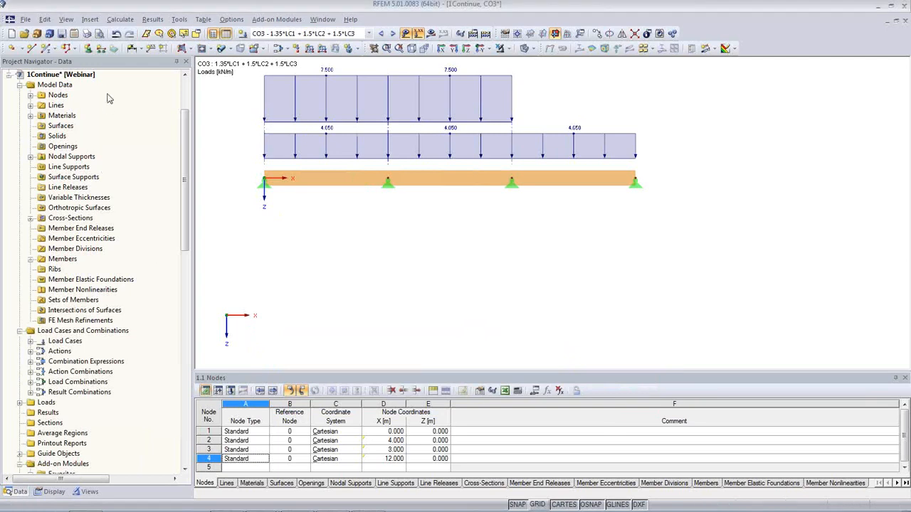
Step: Add a chain of linear dimensions for the three spans below the beam, offset about 1.26 m
left_click(134, 50)
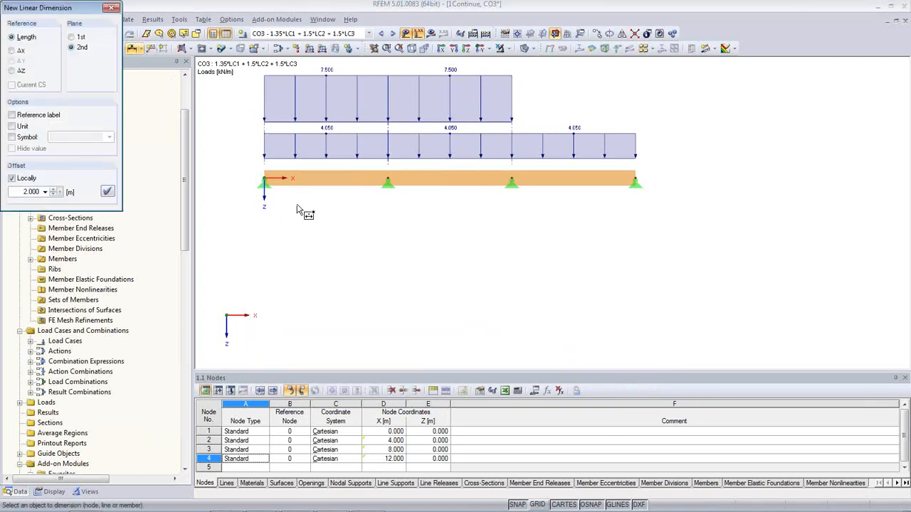
left_click(301, 178)
left_click(427, 185)
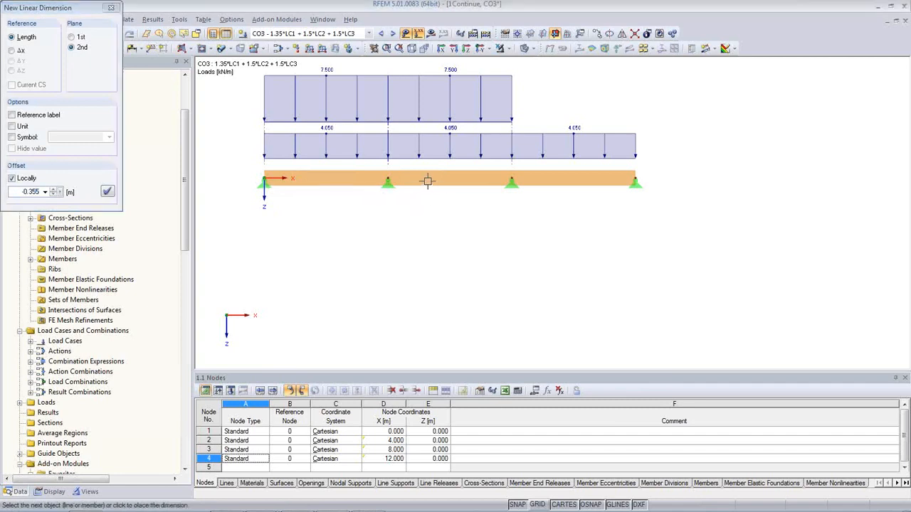
left_click(553, 244)
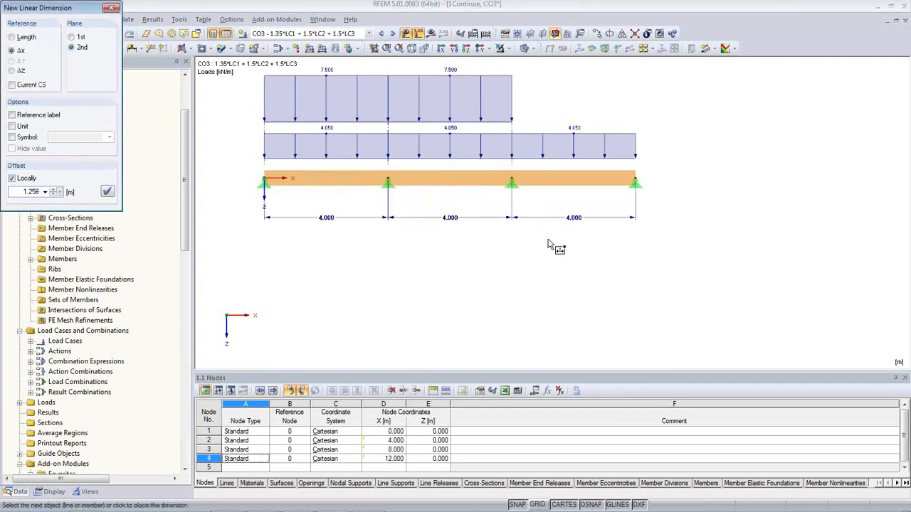
key("Escape")
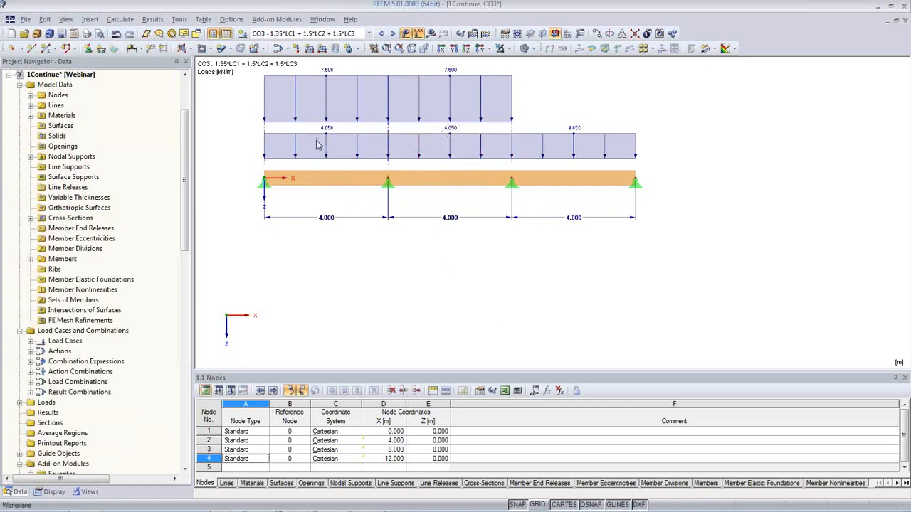
Step: In load case LC1 - Permanent, set the uniform member load's magnitude p to the formula Selfweight
left_click(356, 34)
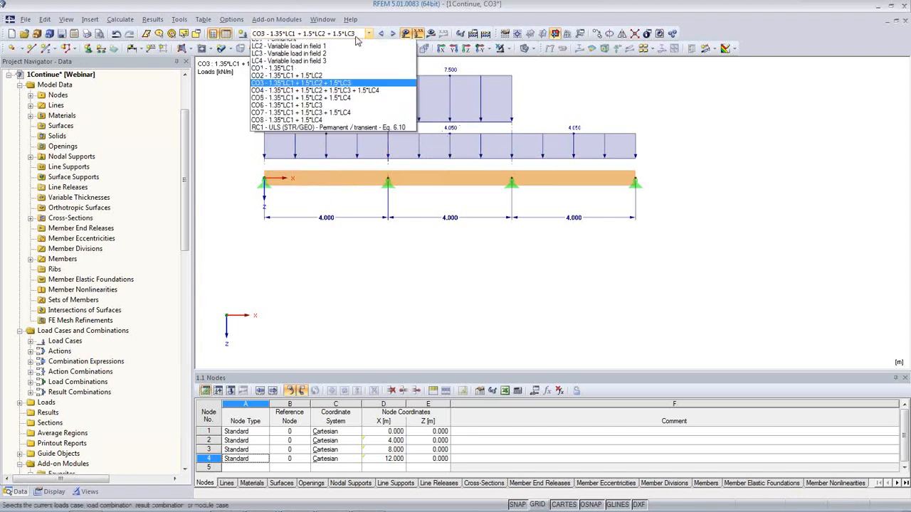
left_click(334, 42)
left_click_drag(715, 145, 231, 90)
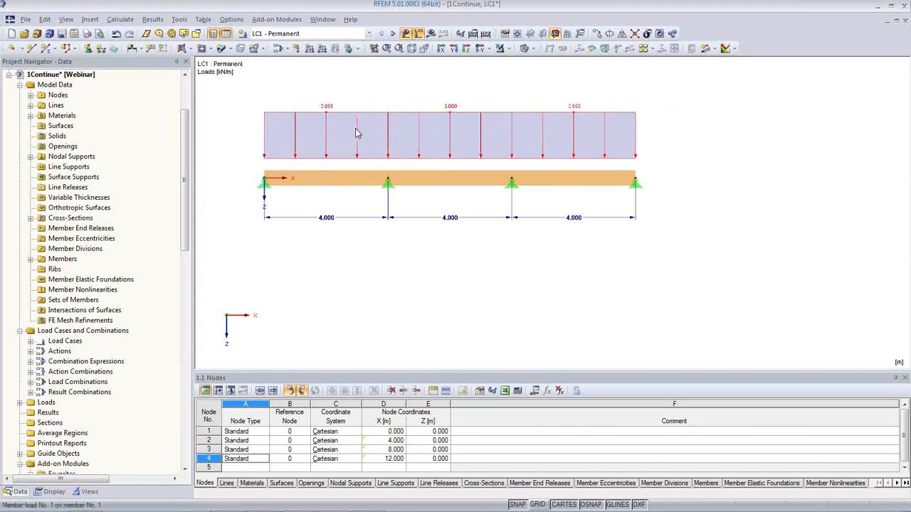
double_click(357, 134)
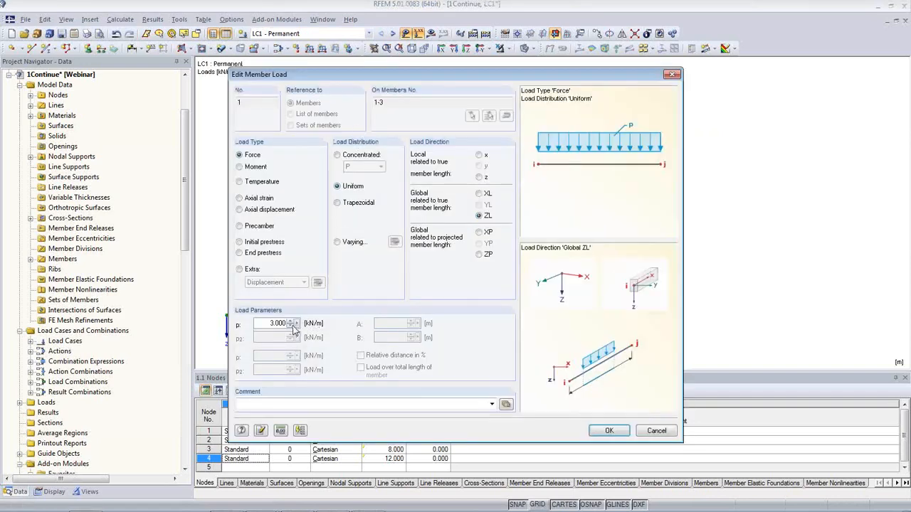
left_click(295, 325)
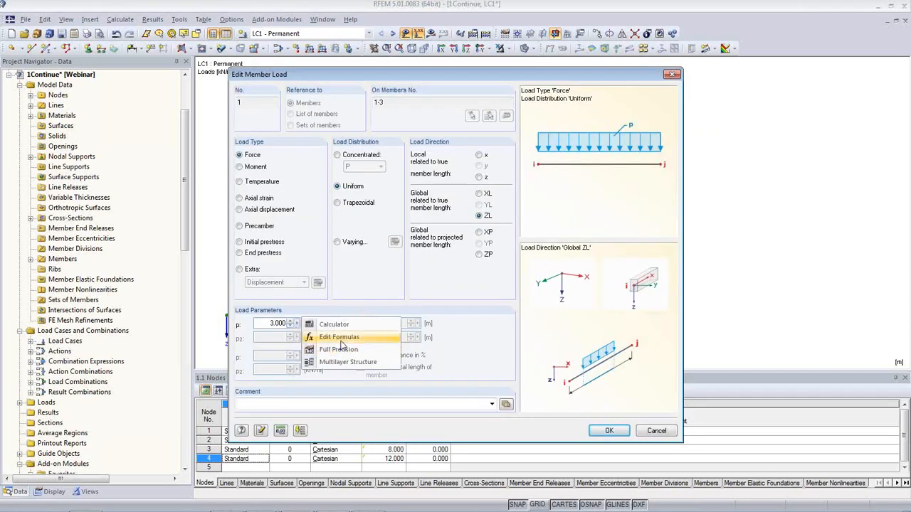
left_click(339, 337)
left_click(169, 118)
double_click(170, 118)
left_click(219, 26)
left_click(609, 430)
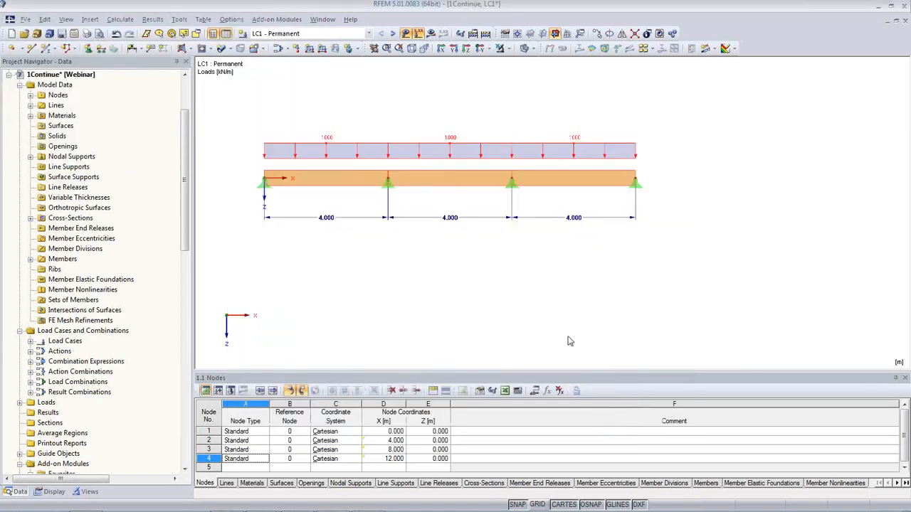
Step: In load case LC2 - Variable load in field 1, set the uniform member load's magnitude p to the formula Live
left_click(392, 35)
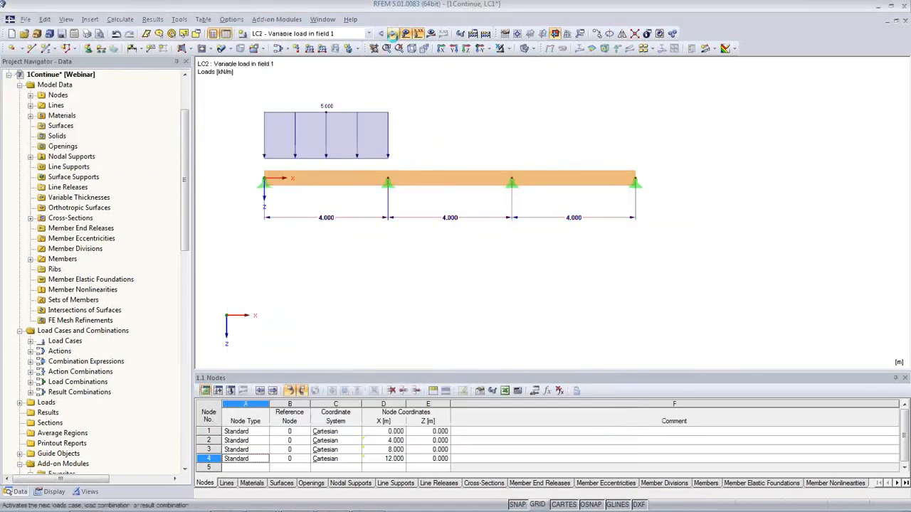
double_click(338, 121)
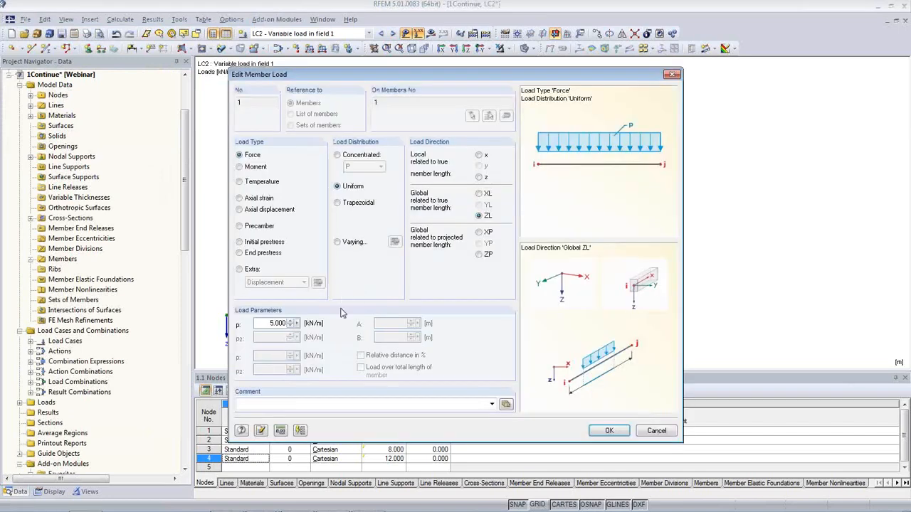
left_click(297, 323)
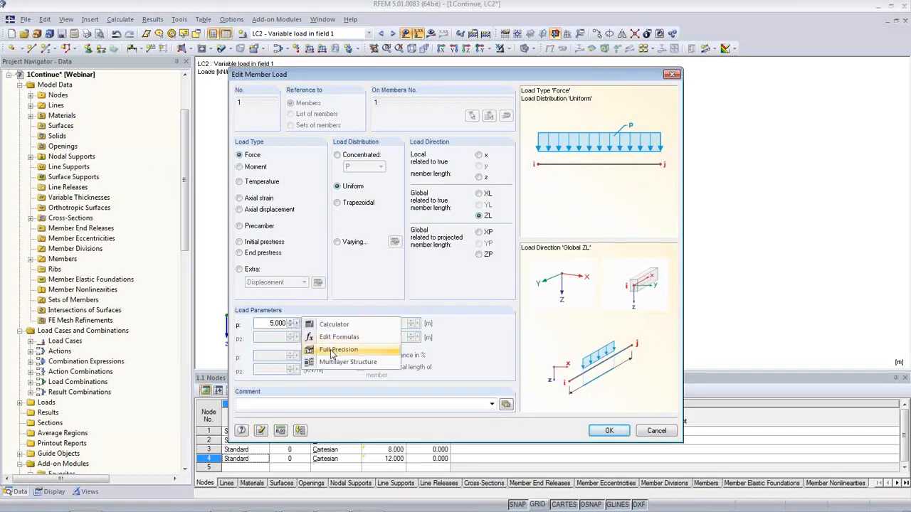
left_click(336, 337)
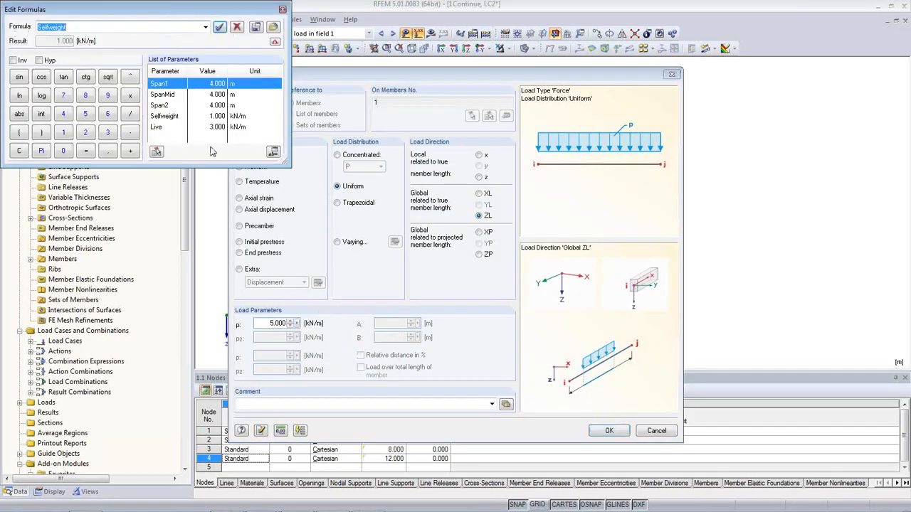
double_click(163, 130)
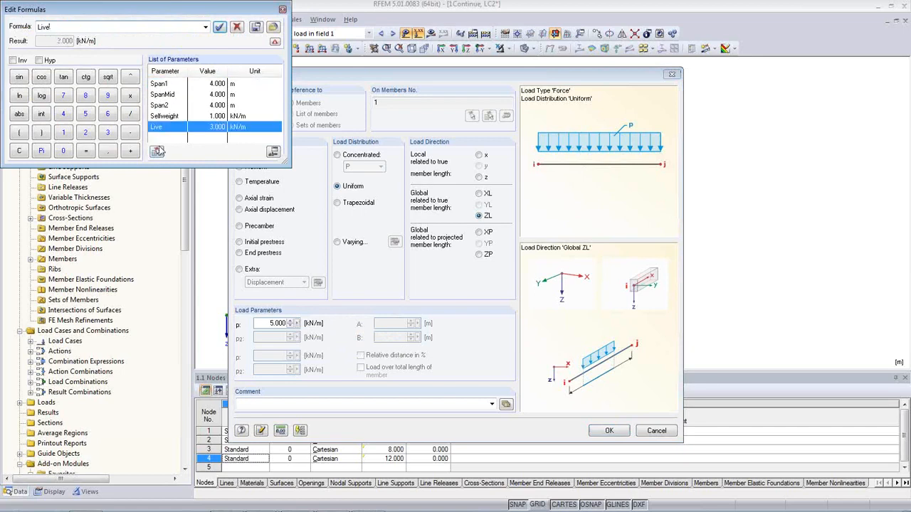
left_click(220, 26)
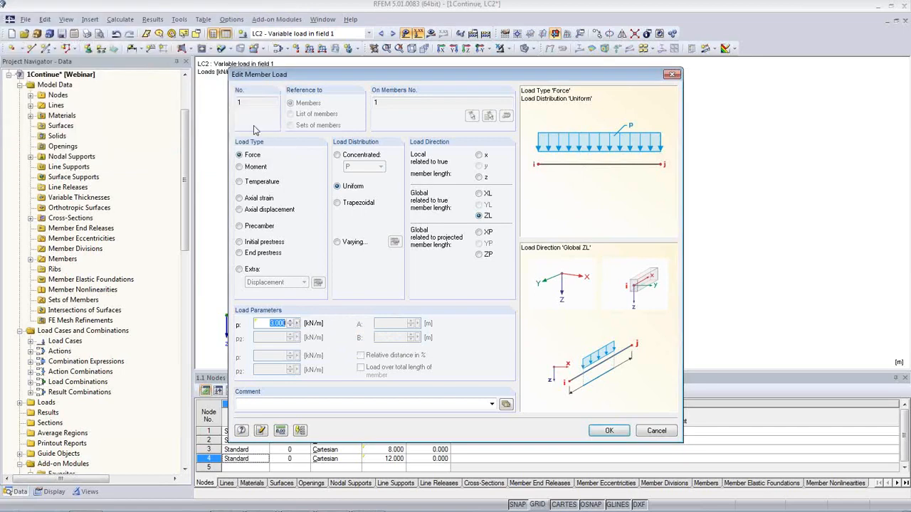
left_click(609, 431)
Step: In load case LC3 - Variable load in field 2, set the uniform member load's magnitude p to the formula Live
left_click(392, 33)
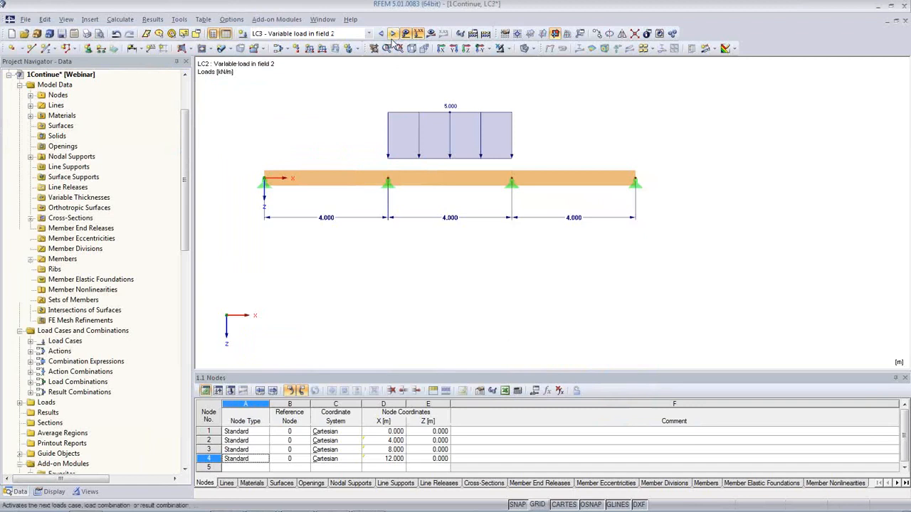
left_click(434, 113)
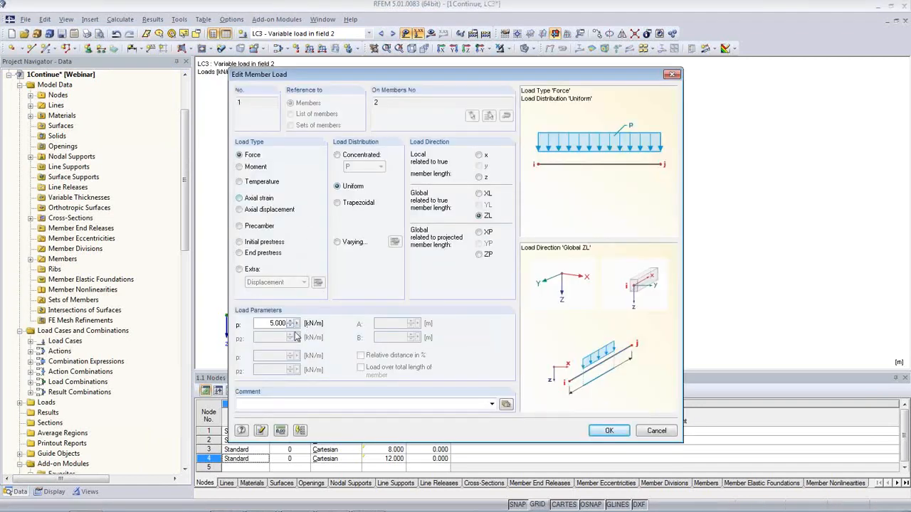
left_click(297, 326)
left_click(340, 339)
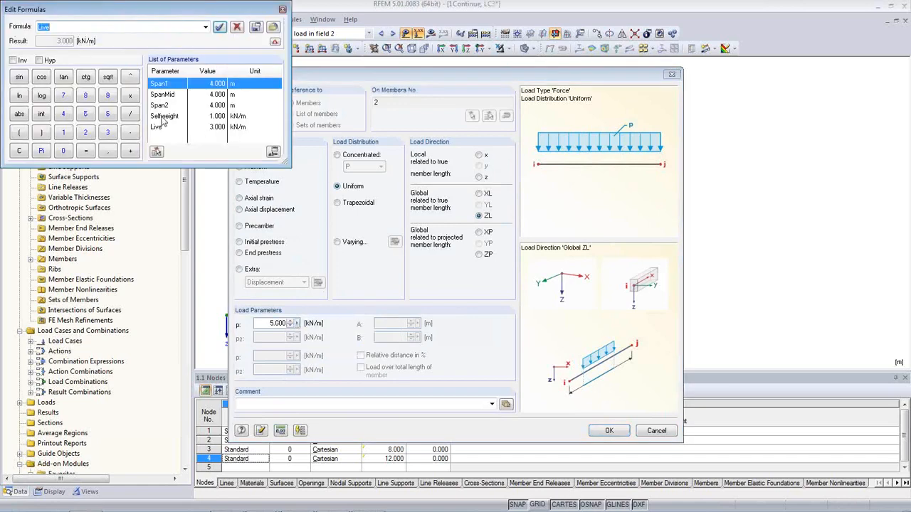
left_click(219, 27)
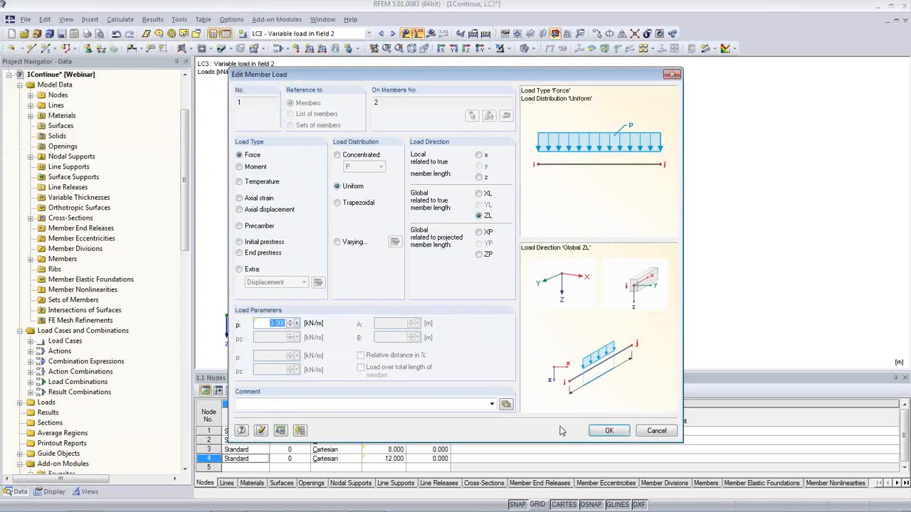
left_click(608, 431)
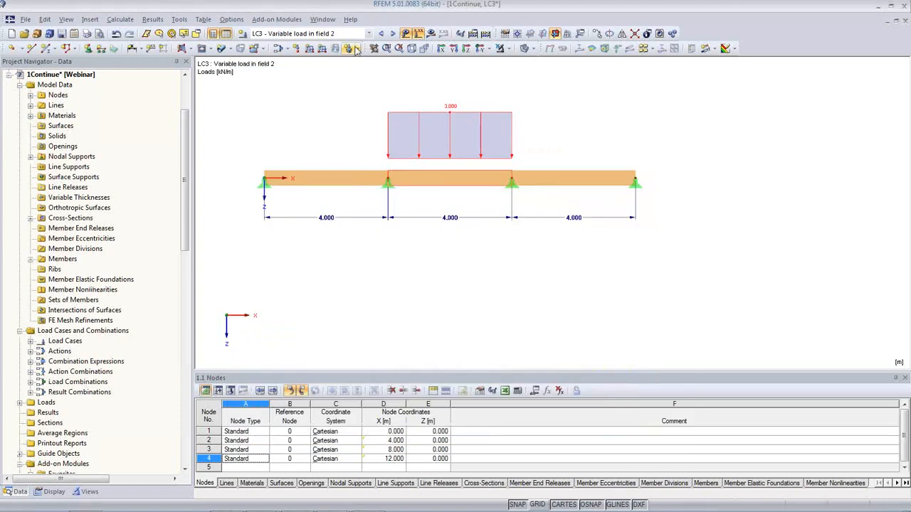
Step: In load case LC4 - Variable load in field 3, set the uniform member load's magnitude p to the formula Live
left_click(392, 33)
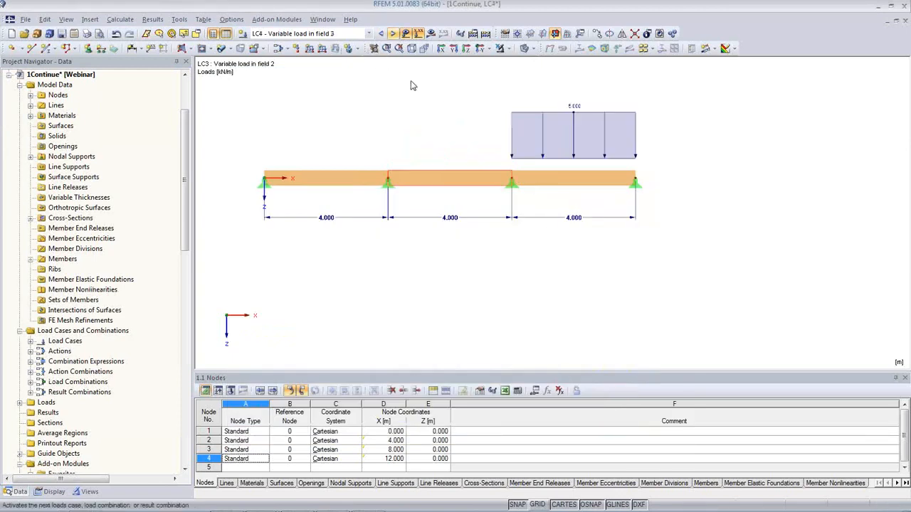
double_click(520, 124)
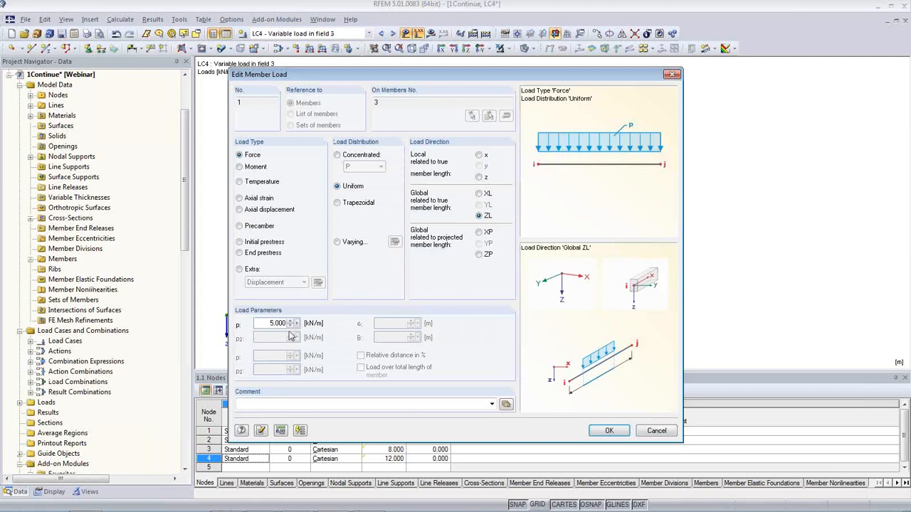
right_click(292, 321)
left_click(346, 338)
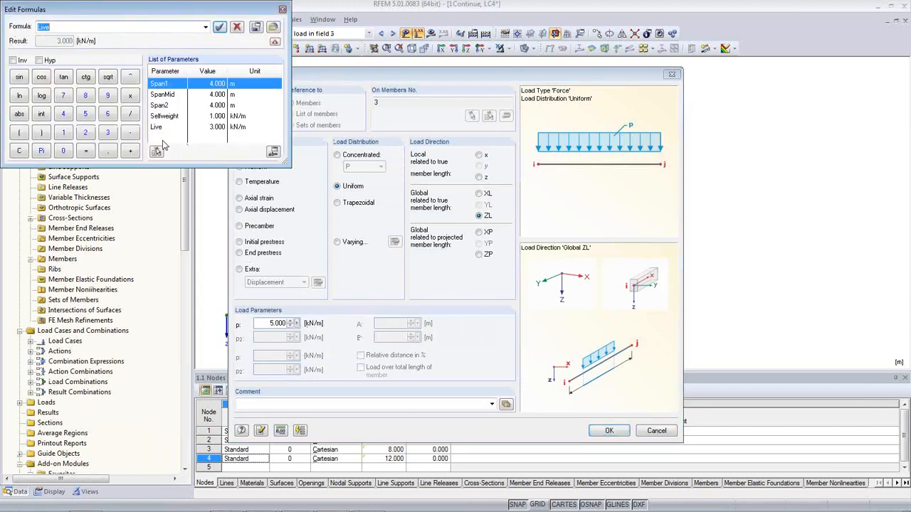
left_click(219, 27)
left_click(609, 431)
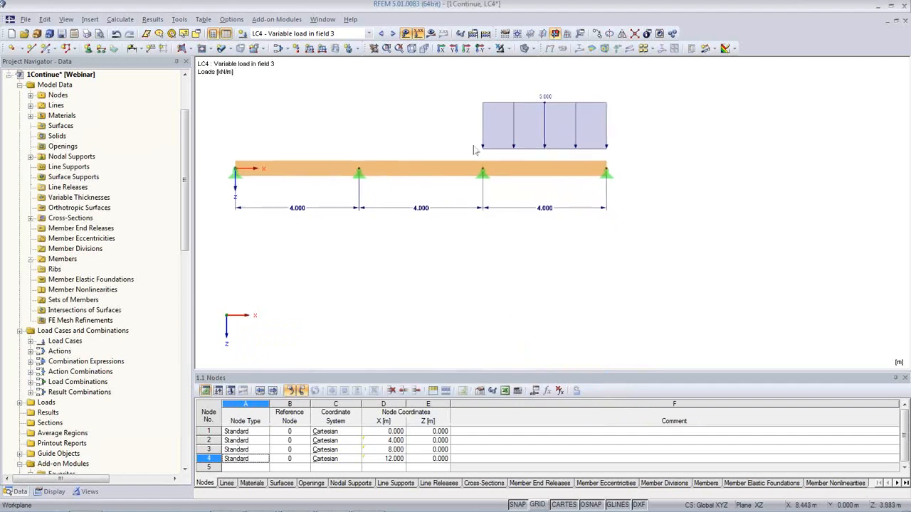
Step: With load combination CO2 displayed, set the parameters Span1 to 5 m, Selfweight to 2 kN/m and Live to 5 kN/m and apply them
left_click(394, 35)
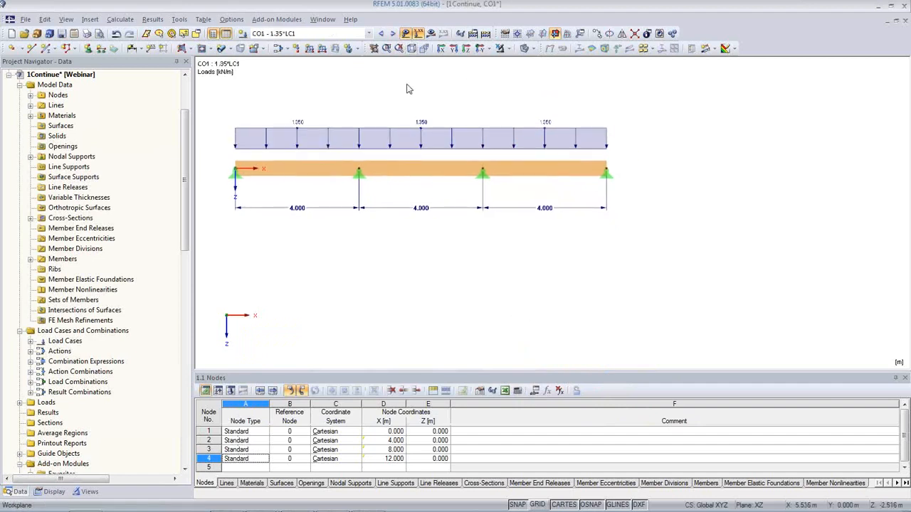
left_click(394, 34)
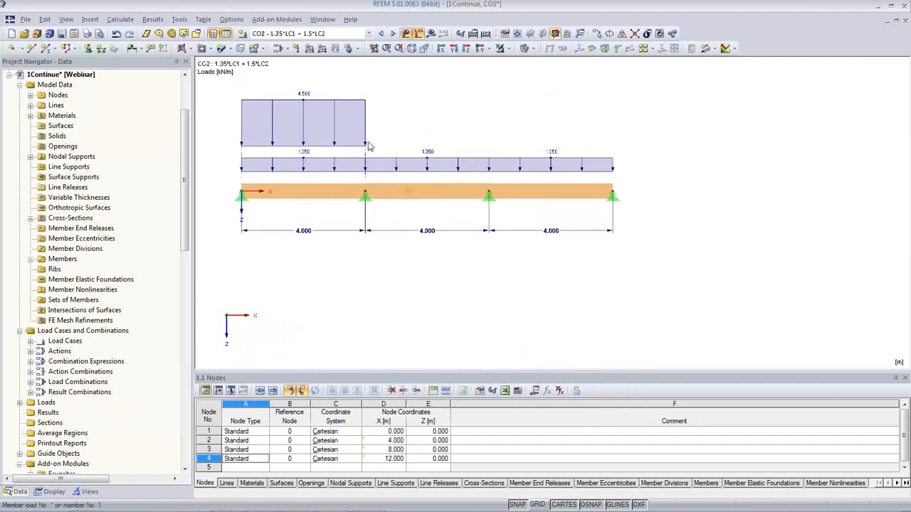
left_click(535, 397)
key("Up")
key("Up")
key("Up")
key("Up")
left_click(406, 267)
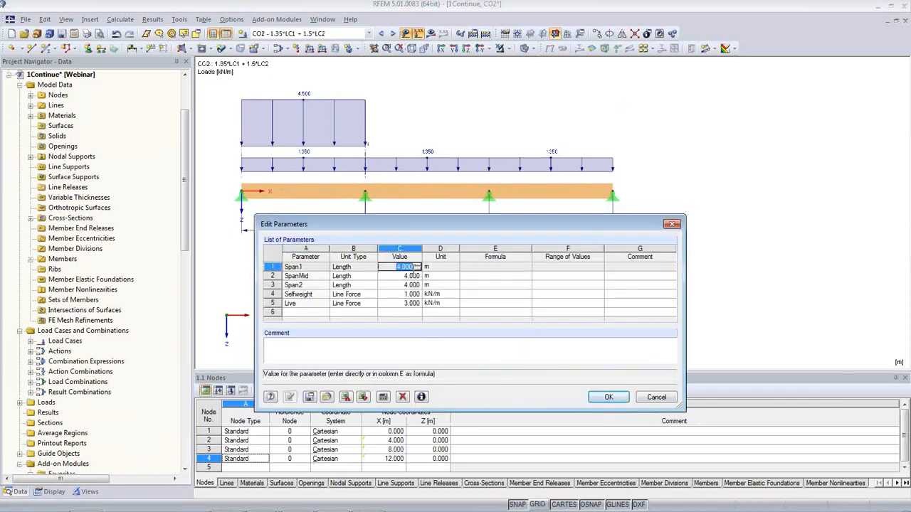
type("5")
left_click(413, 293)
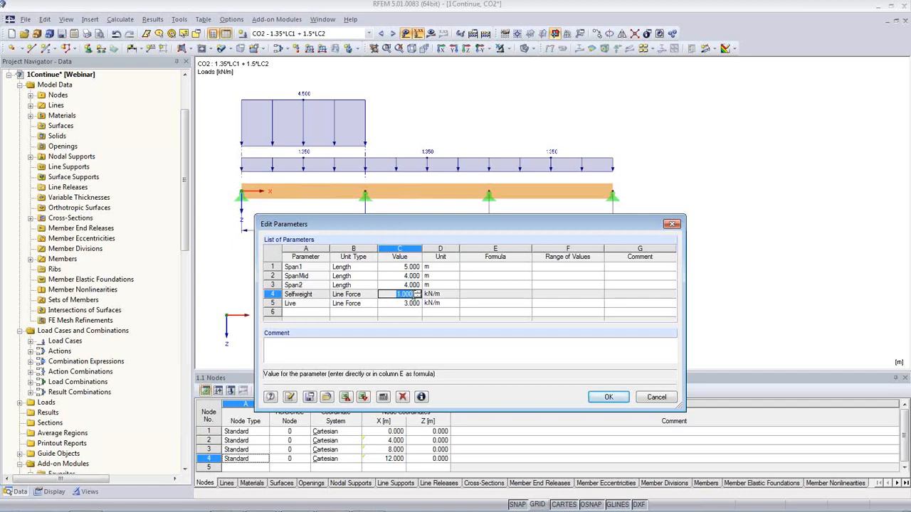
type("2")
left_click(410, 306)
type("5")
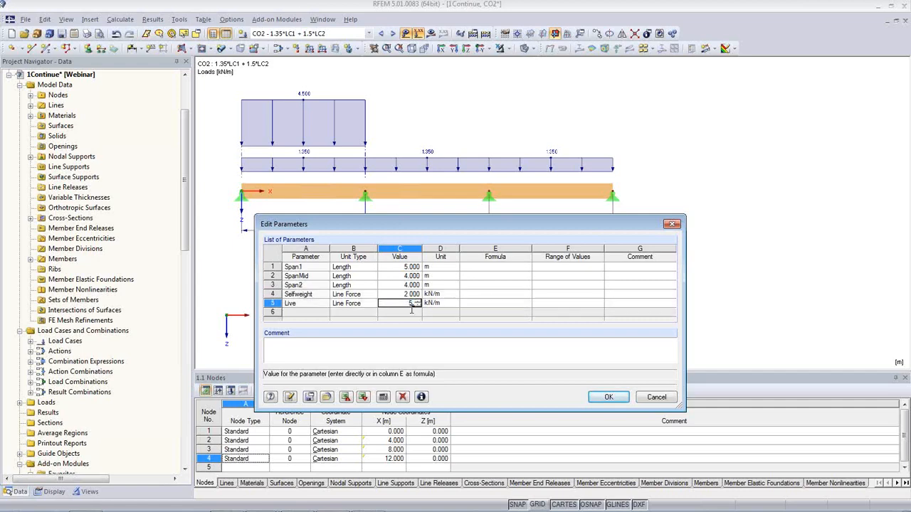
left_click(413, 295)
left_click(609, 397)
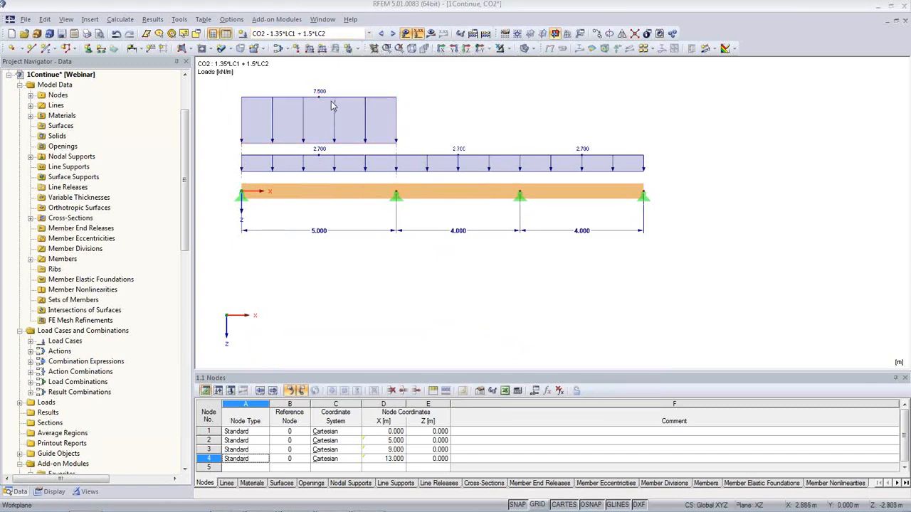
Step: With load case LC2 - Variable load in field 1 displayed, set the parameters Span1 and Span2 to 2 m each and apply them
left_click(368, 33)
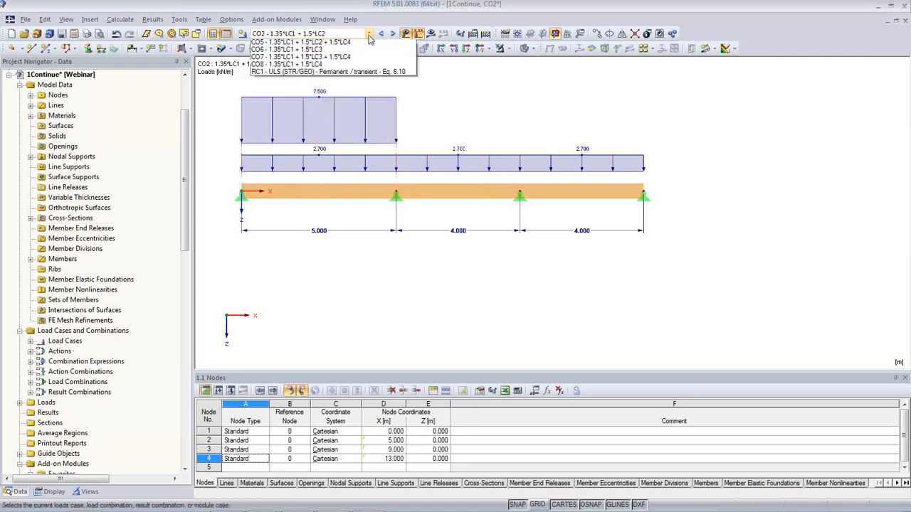
left_click(360, 52)
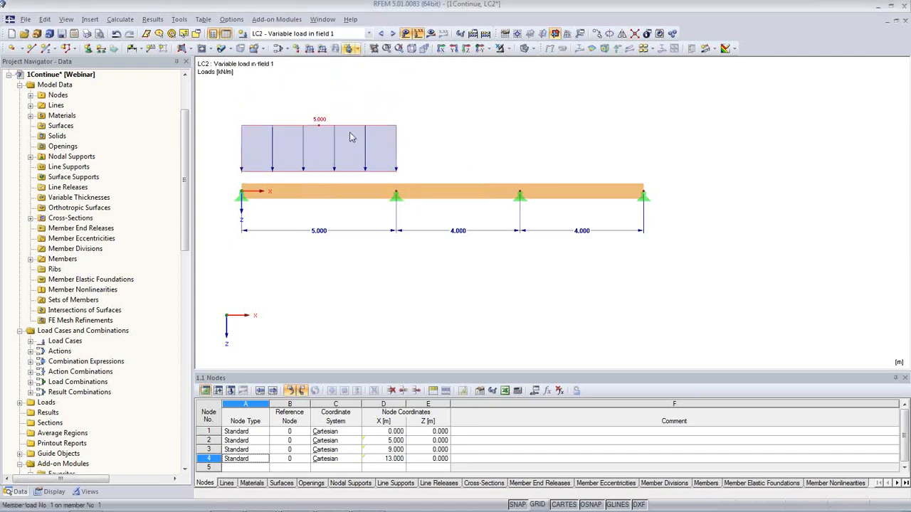
left_click(381, 34)
left_click(392, 34)
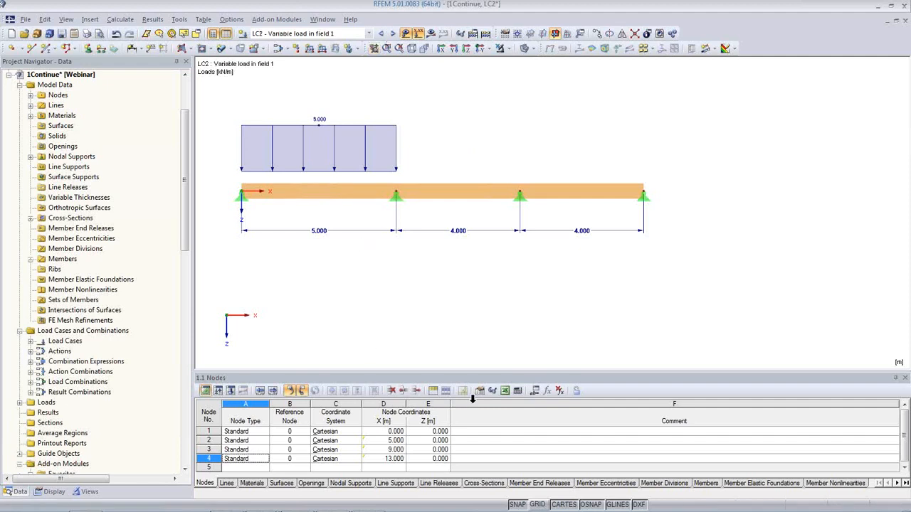
left_click(534, 390)
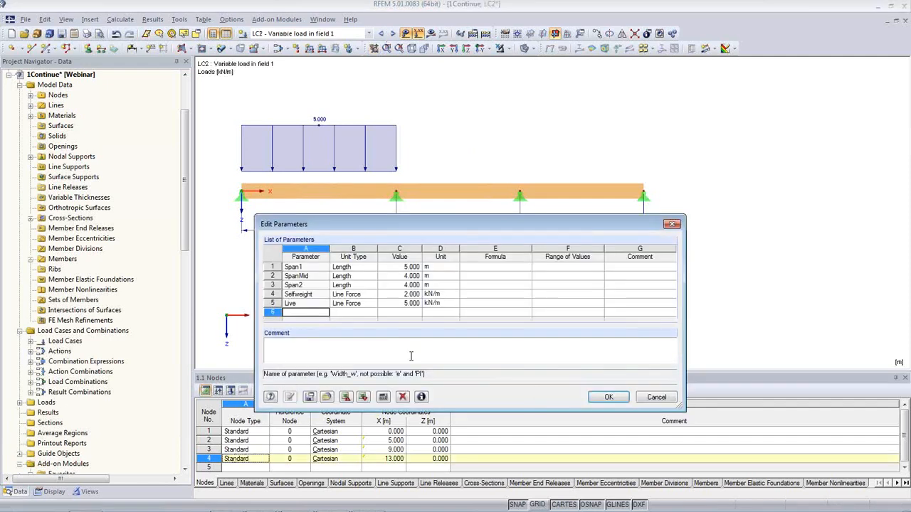
left_click(409, 267)
left_click(417, 269)
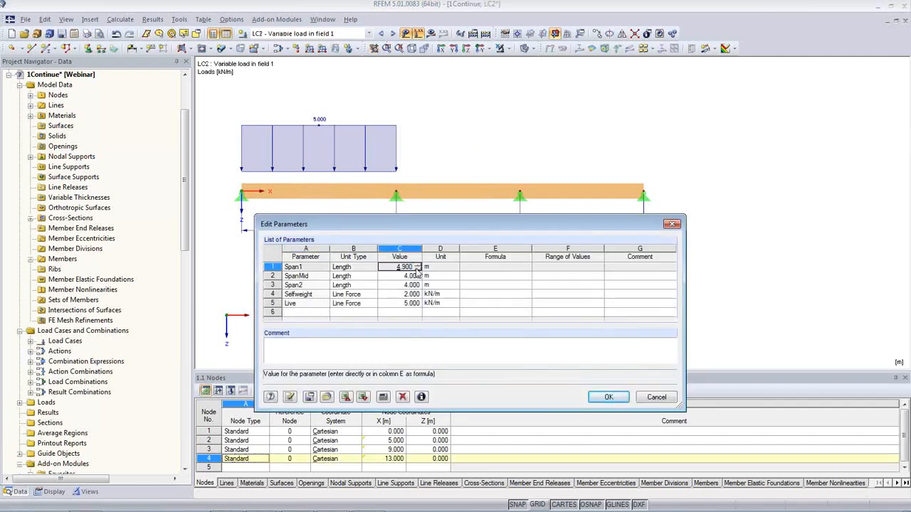
type("2")
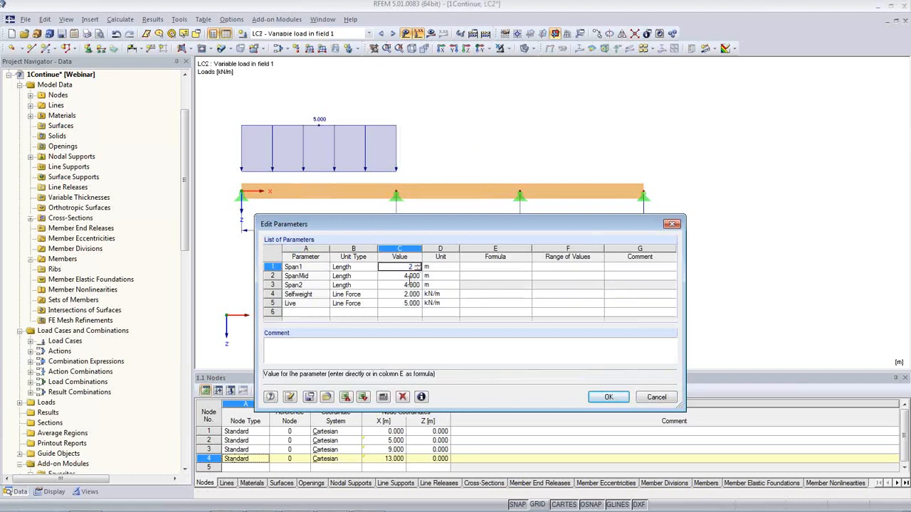
left_click(408, 285)
type("2")
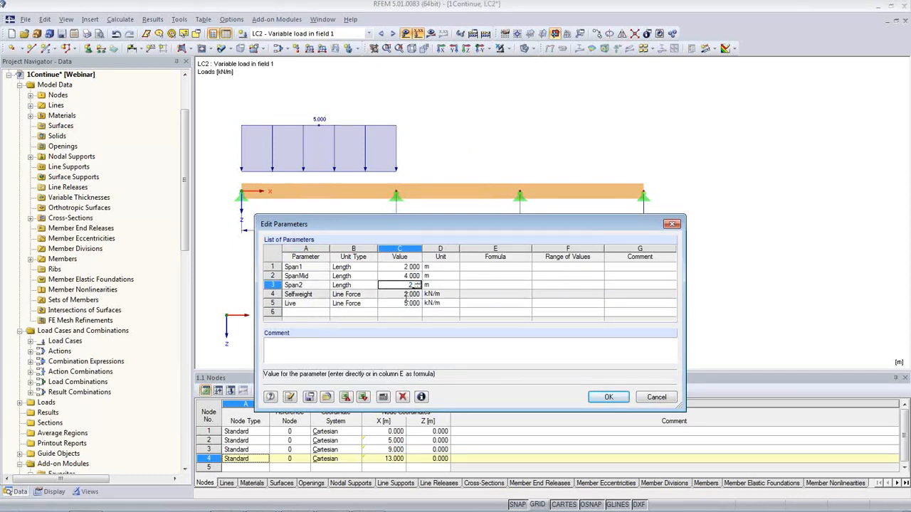
key("Return")
left_click(609, 397)
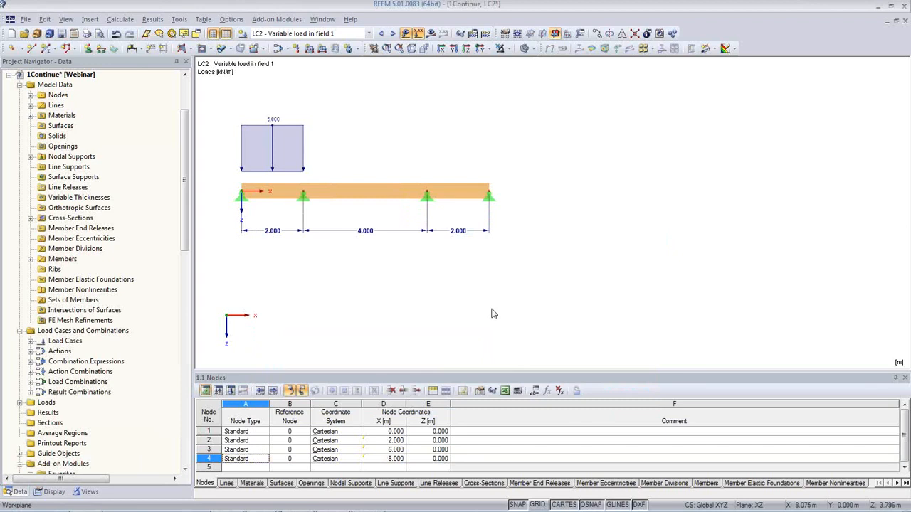
Step: Calculate the model and show the global deformations for load case LC2
left_click(119, 20)
left_click(138, 32)
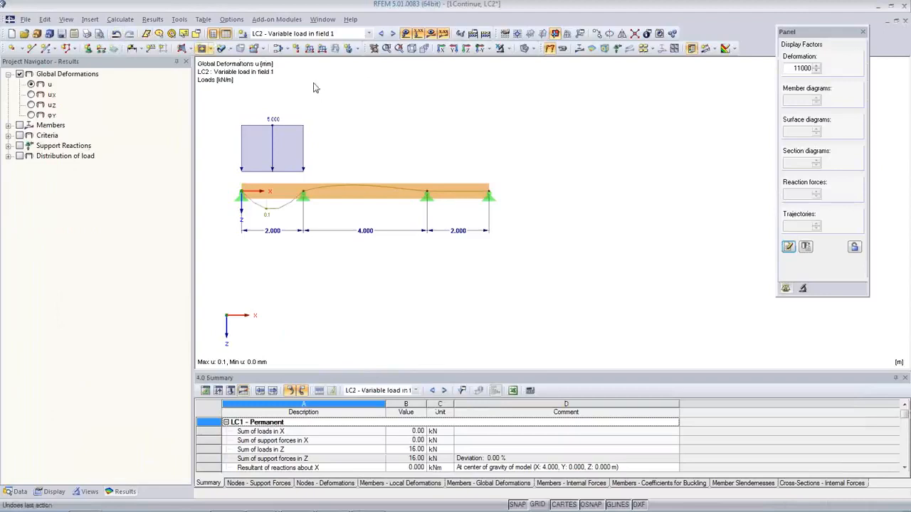
scroll(484, 258, "up", 3)
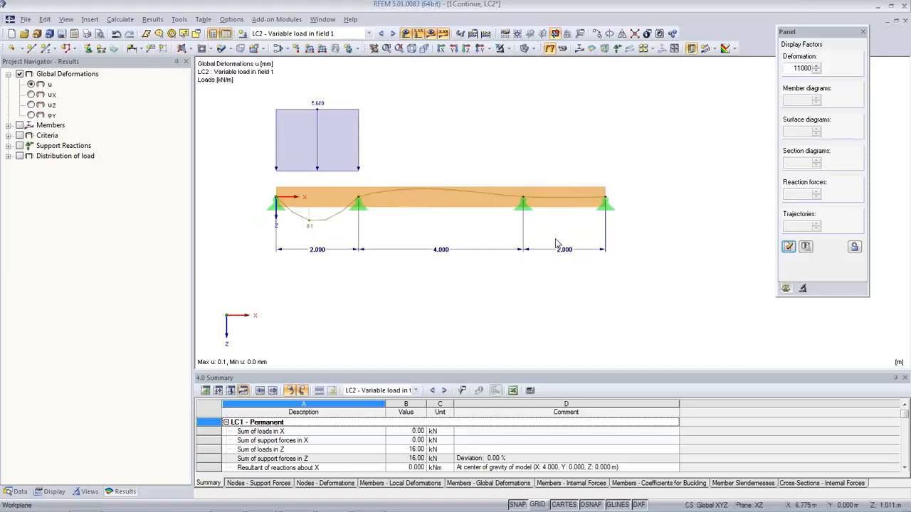
Step: Switch to the Block Manager and browse the Flat Trusses blocks, selecting FT701p-crv-b and FT706c-crv-b to examine them
mouse_move(368, 506)
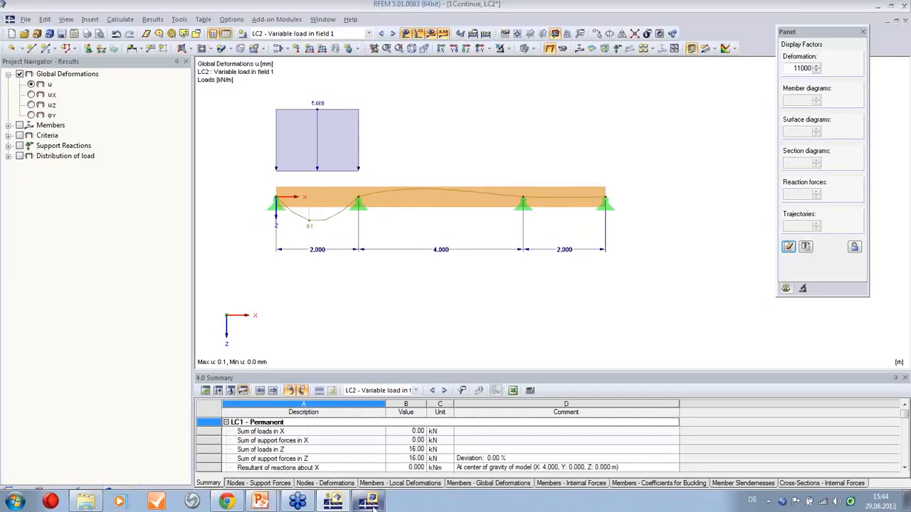
left_click(373, 483)
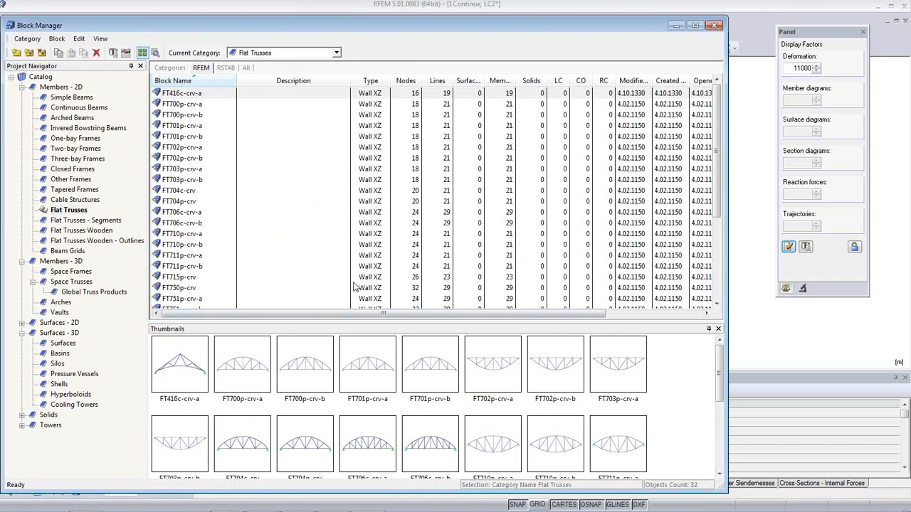
left_click(184, 138)
scroll(523, 400, "down", 2)
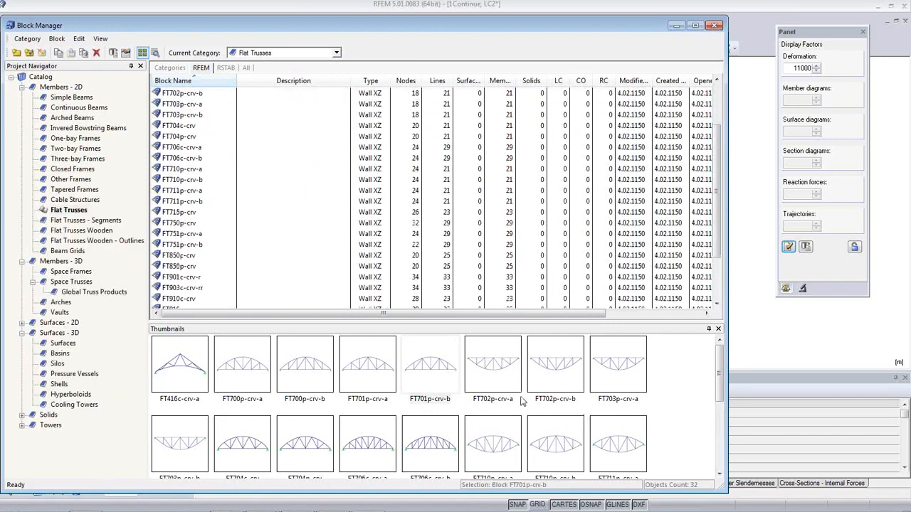
left_click(450, 447)
scroll(543, 432, "down", 3)
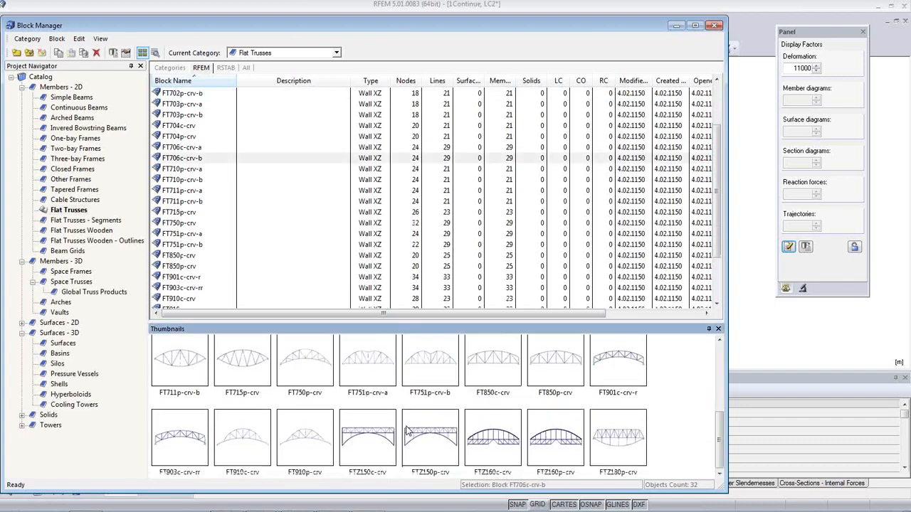
Step: Examine the flat truss blocks FT901c-crv-r and FT751p-crv-a and browse the Flat Trusses - Segments, Flat Trusses Wooden and Space Frames categories
left_click(619, 377)
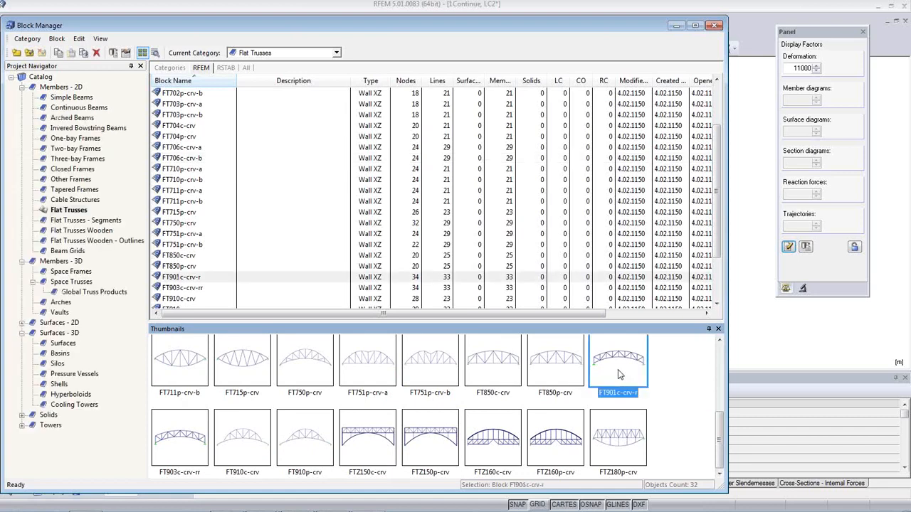
scroll(390, 393, "up", 1)
left_click(360, 373)
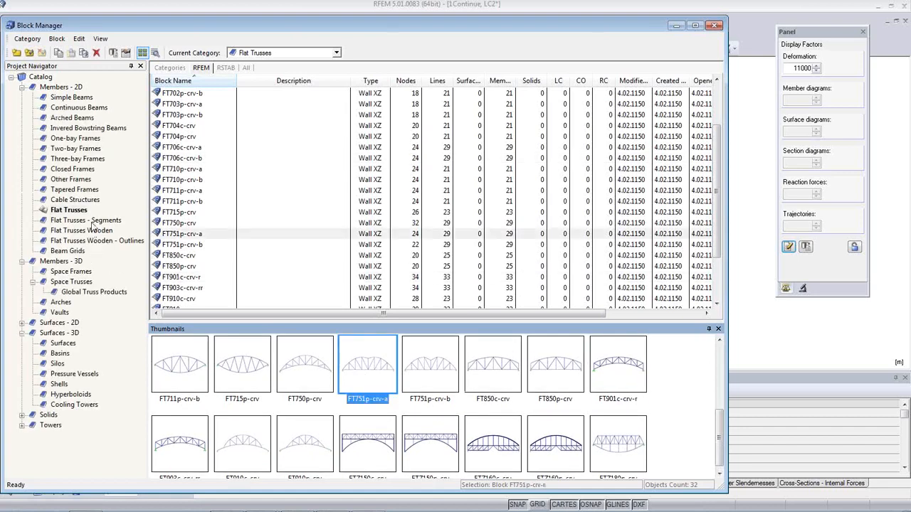
left_click(91, 220)
left_click(88, 231)
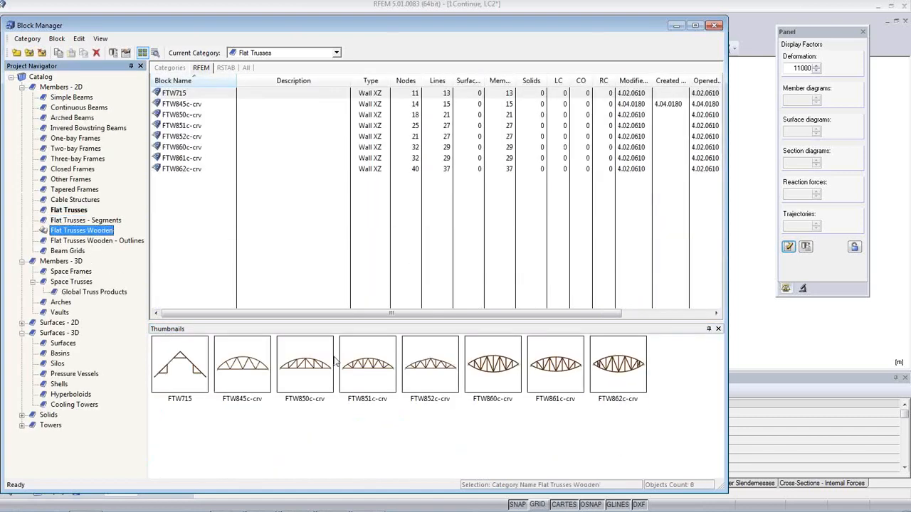
left_click(70, 272)
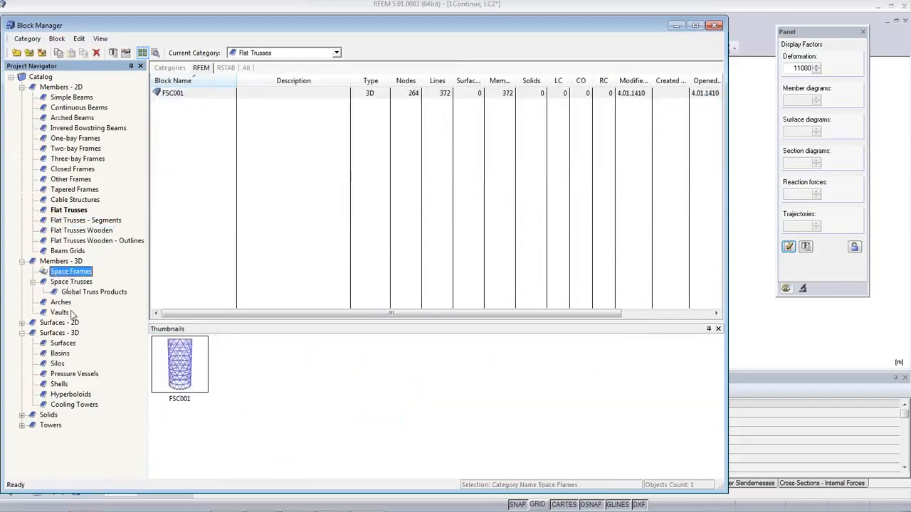
Step: Browse the RSTAB blocks of the Global Truss Products category, selecting F34-2.0m and F33-2.0m to examine them
left_click(81, 293)
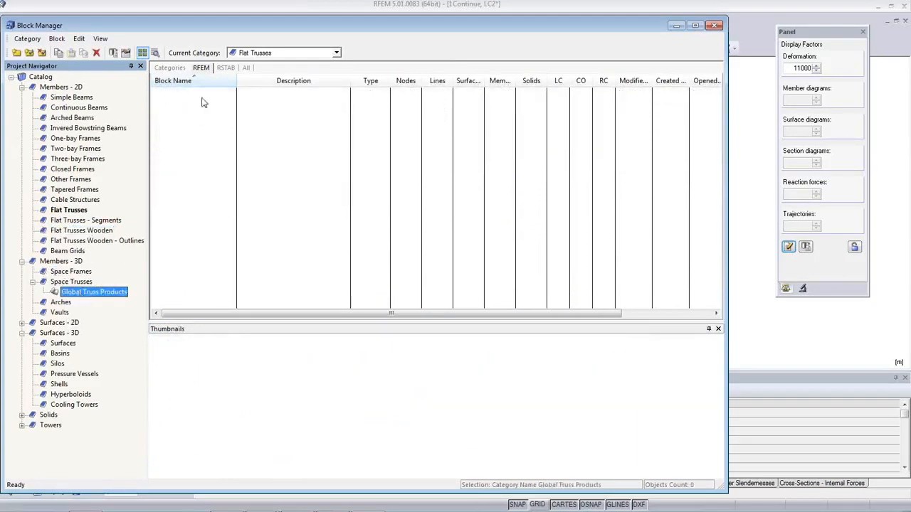
left_click(221, 69)
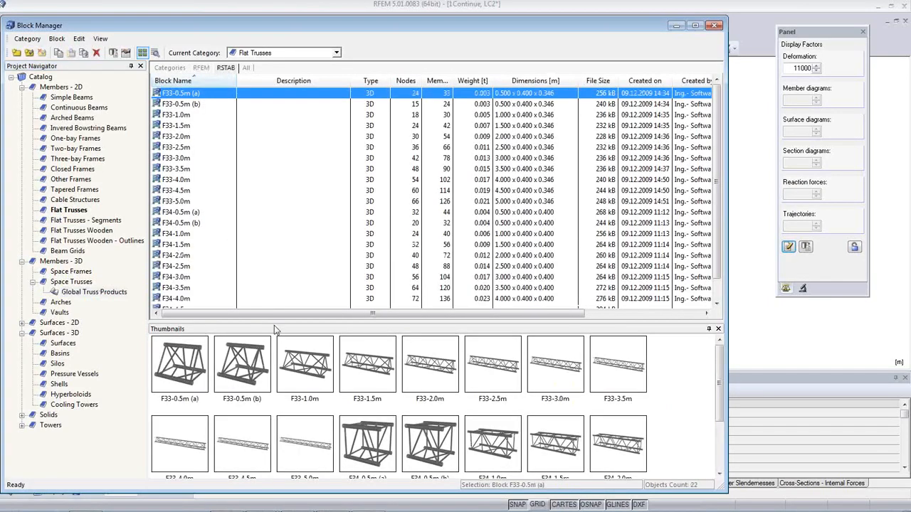
left_click(175, 256)
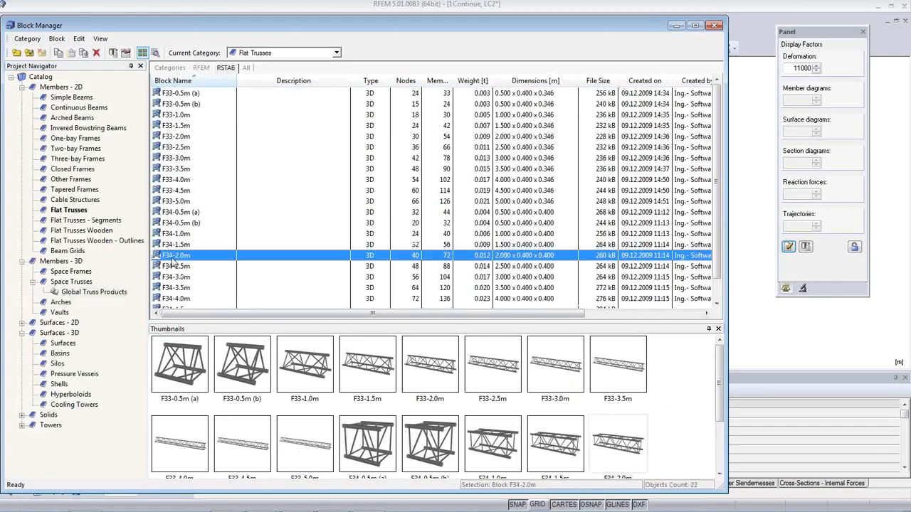
scroll(351, 285, "down", 1)
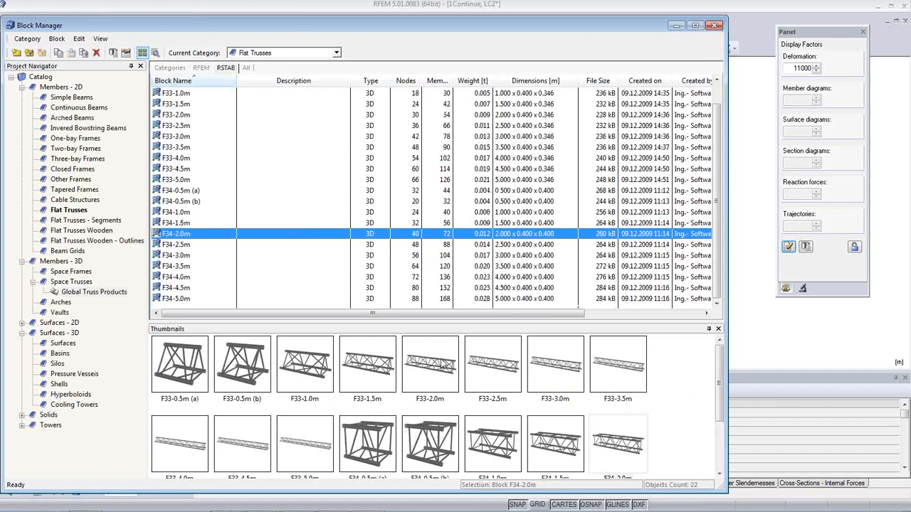
left_click(431, 365)
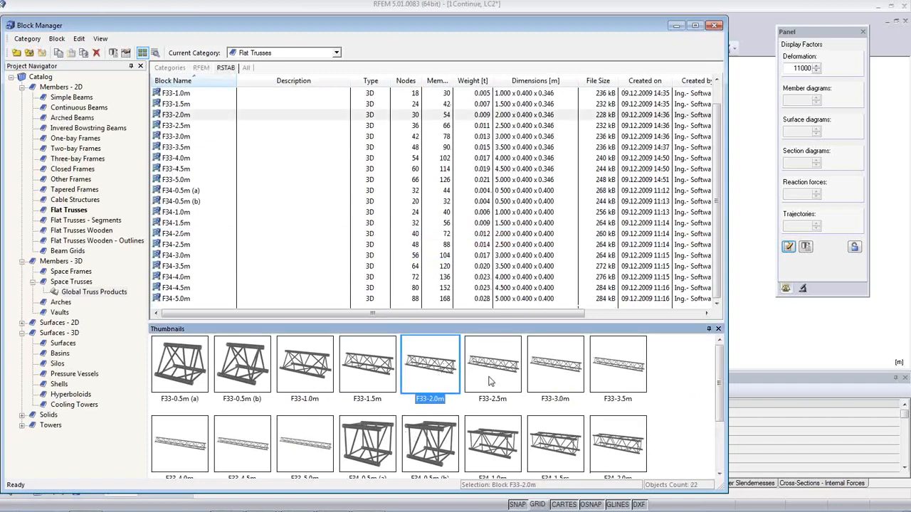
scroll(490, 393, "down", 2)
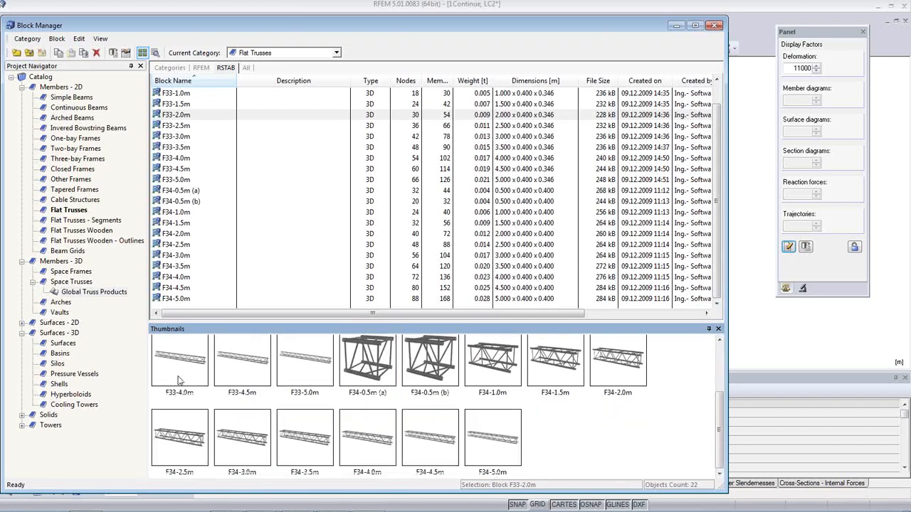
Step: Open the Flat Trusses block FT701p-crv-a for insertion and show its dimensions in the preview
left_click(69, 211)
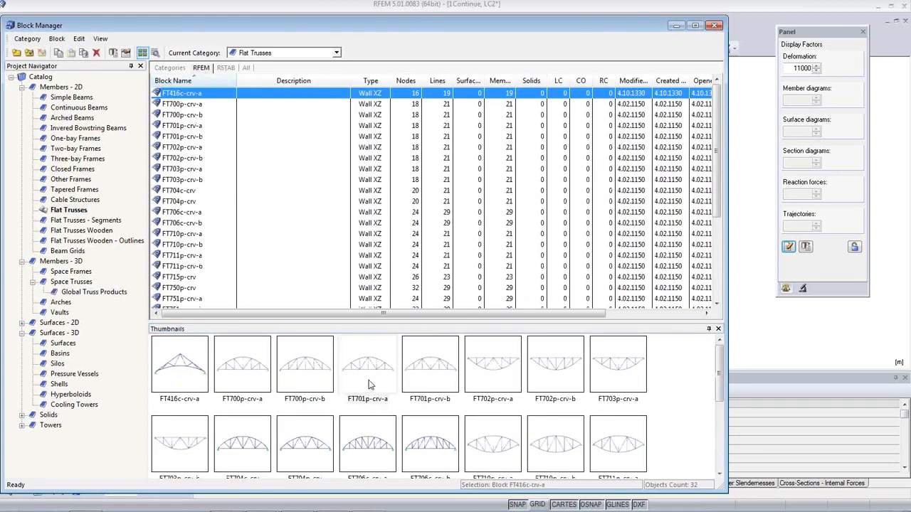
left_click(369, 385)
double_click(369, 385)
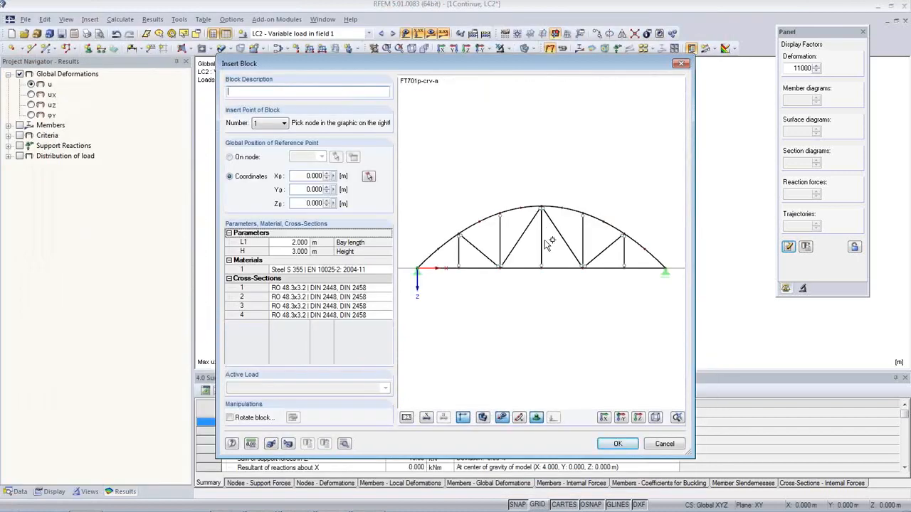
left_click(291, 243)
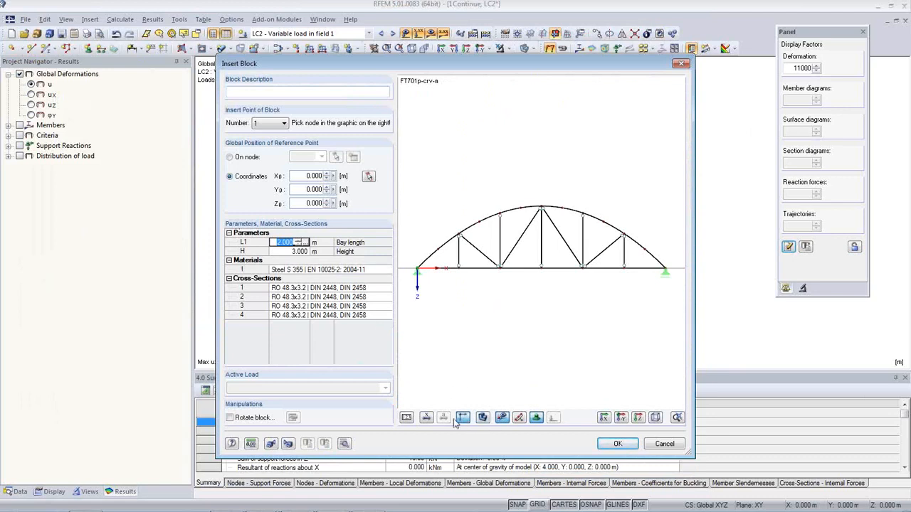
left_click(427, 419)
Step: Try a bay length L1 of 2.7 m for the truss block in an enlarged preview, and discard the insertion
left_click(299, 243)
left_click(301, 240)
left_click(301, 241)
left_click(301, 240)
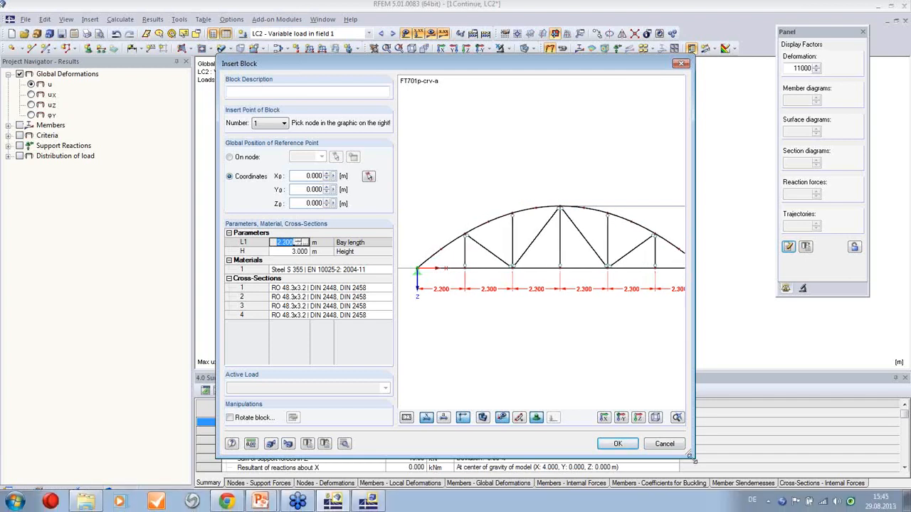
left_click_drag(695, 458, 840, 462)
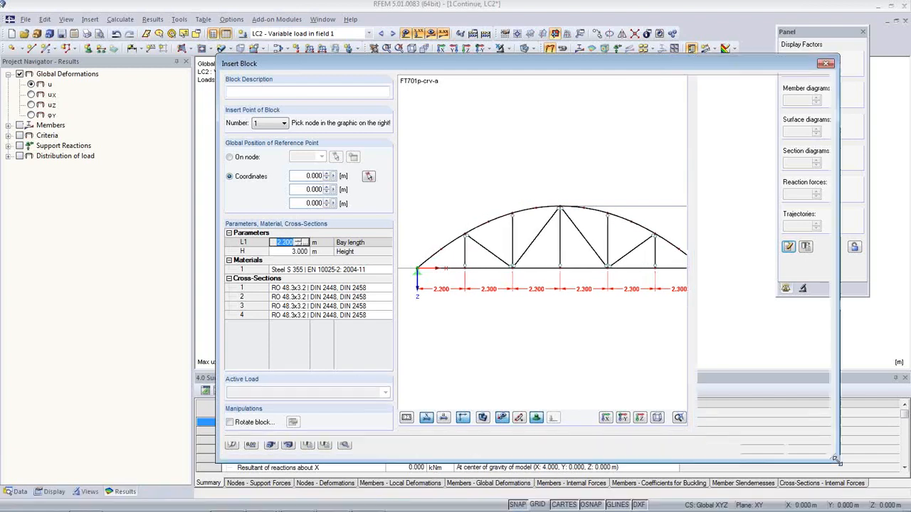
left_click(301, 240)
left_click(301, 240)
left_click(300, 240)
left_click(300, 241)
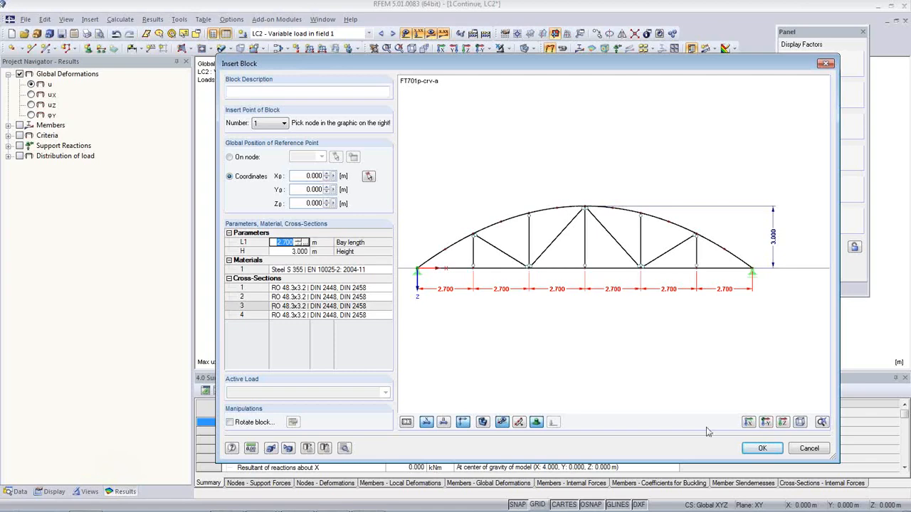
left_click(809, 448)
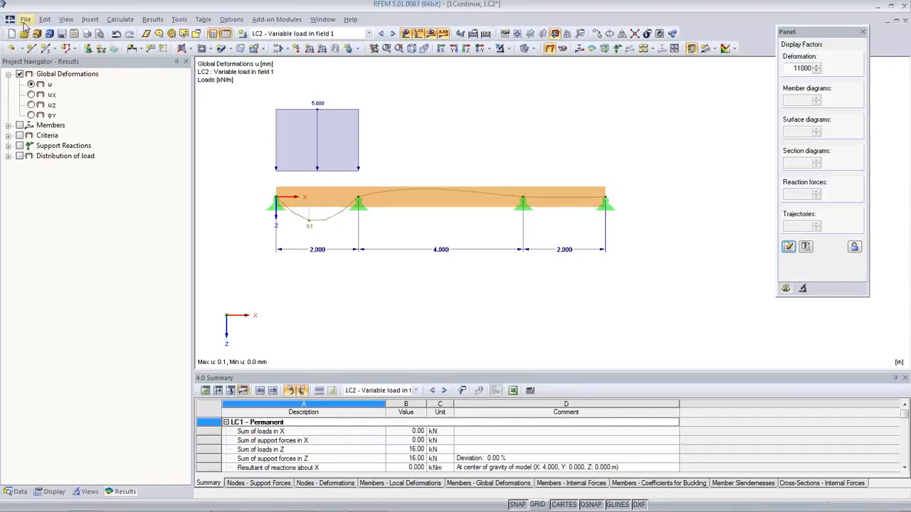
Step: Switch to the 3Pipes_Parametric model and check the general surface properties of the horizontal main pipe
left_click(18, 492)
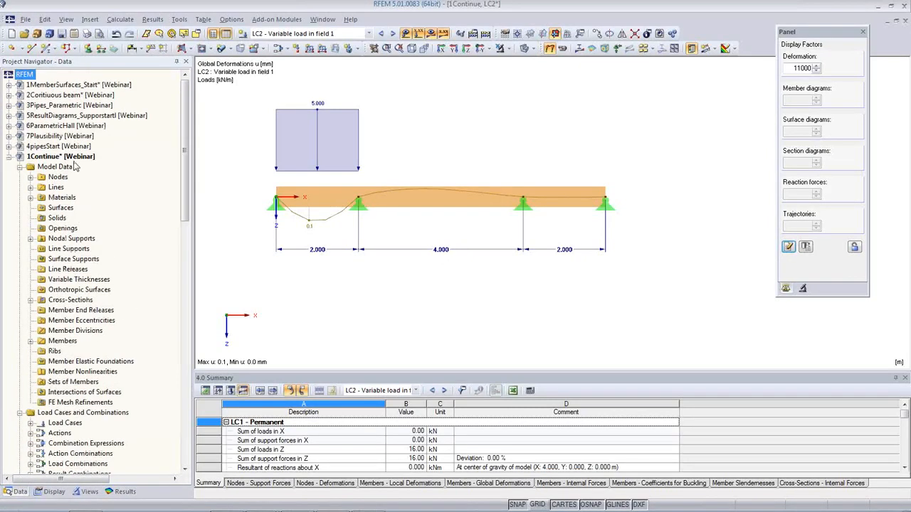
double_click(69, 105)
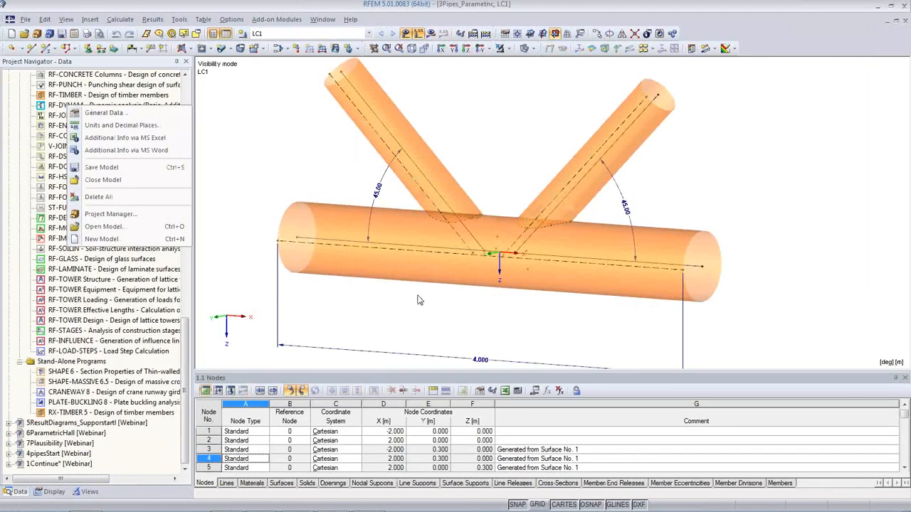
middle_click_drag(598, 327, 682, 296)
middle_click_drag(613, 309, 580, 298, "ctrl")
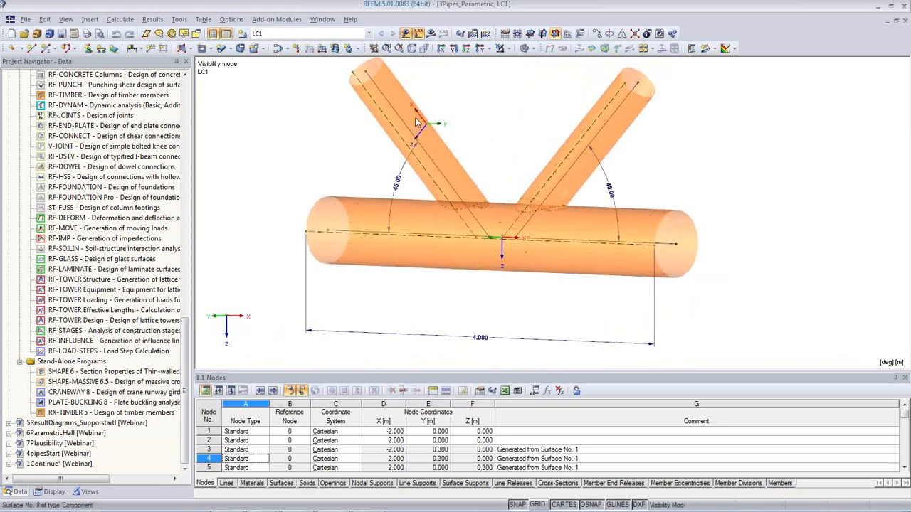
middle_click_drag(569, 304, 683, 284, "ctrl")
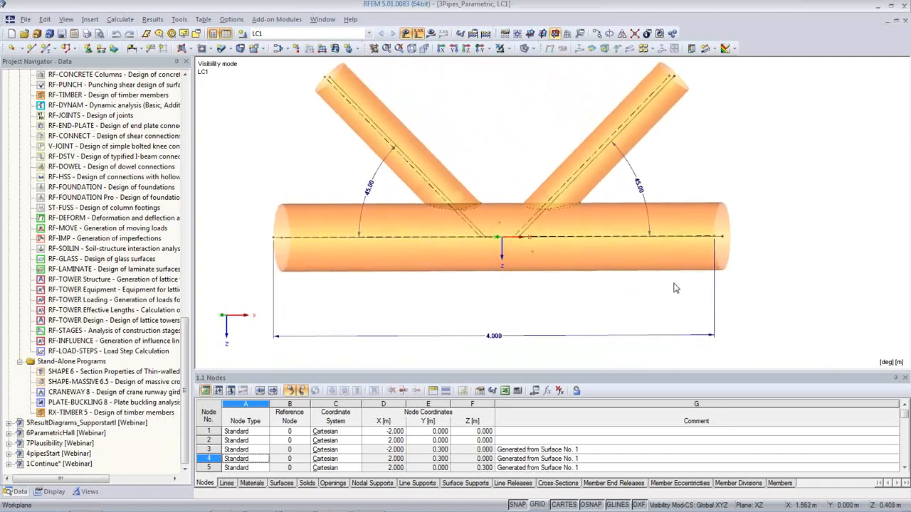
scroll(680, 286, "down", 2)
double_click(662, 269)
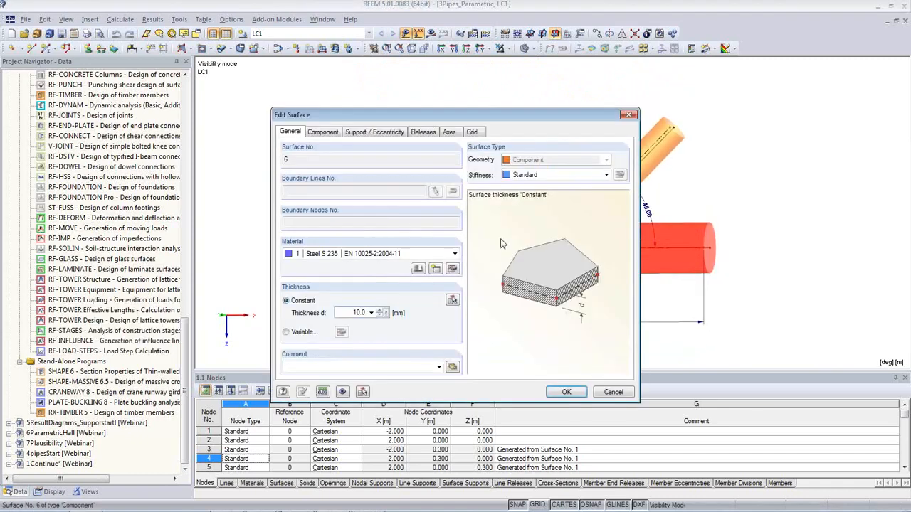
left_click(613, 395)
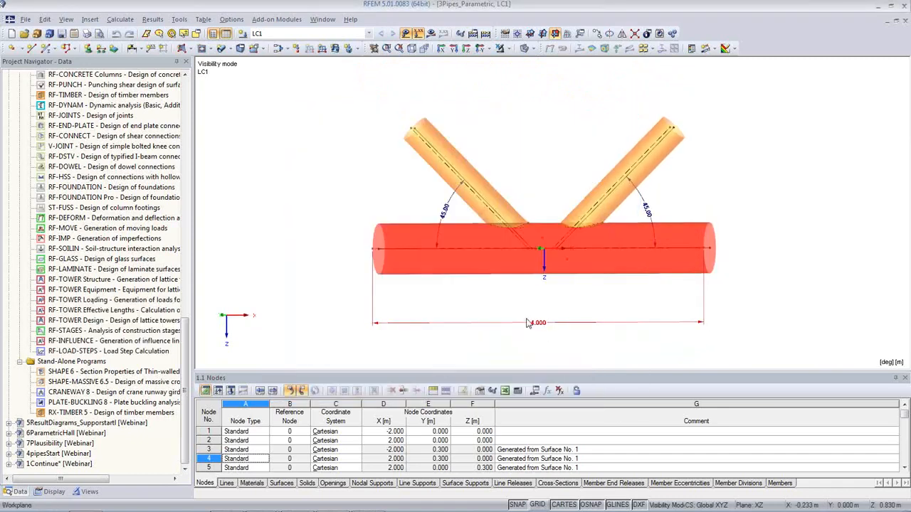
Step: Inspect the pipe intersections, then open the model's parameter list and place it below the pipes, keeping both branch angles in sight
middle_click_drag(640, 307, 533, 350)
scroll(555, 274, "up", 2)
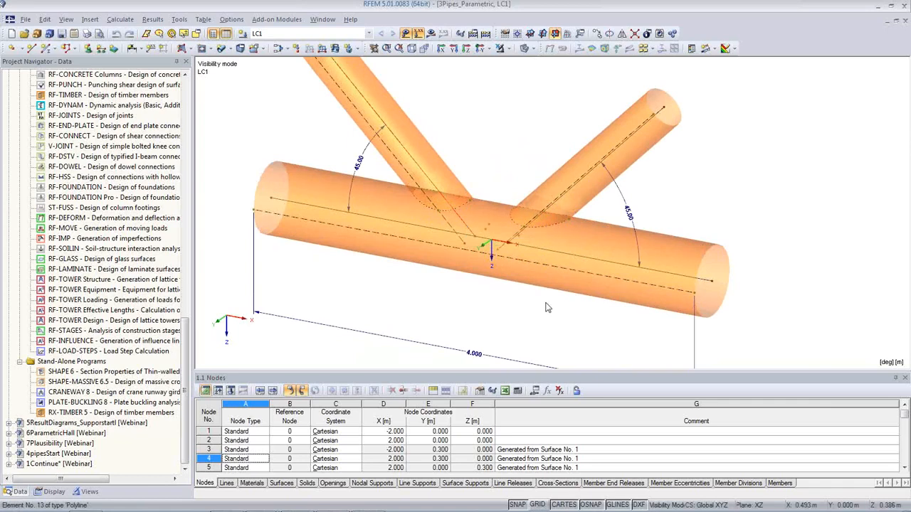
left_click(610, 256)
left_click(489, 314)
scroll(489, 313, "down", 2)
middle_click_drag(490, 313, 593, 208, "ctrl")
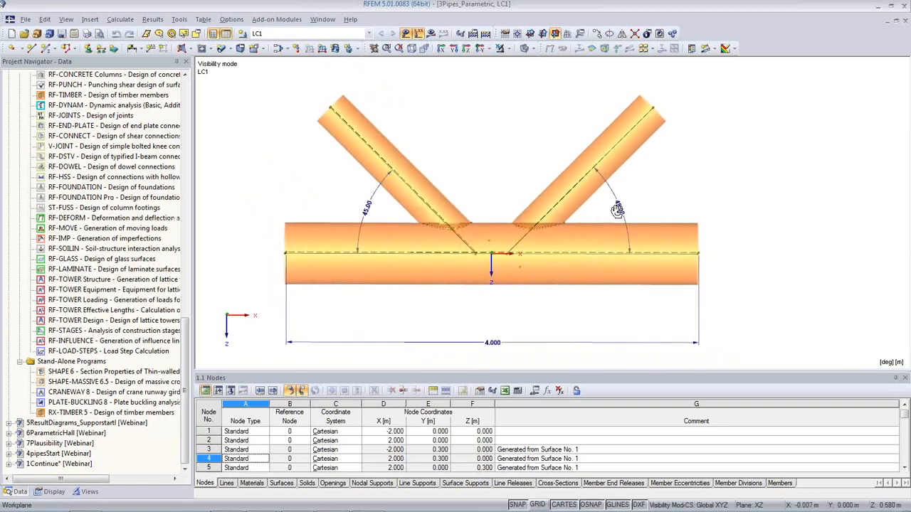
left_click(535, 390)
left_click_drag(481, 226, 493, 325)
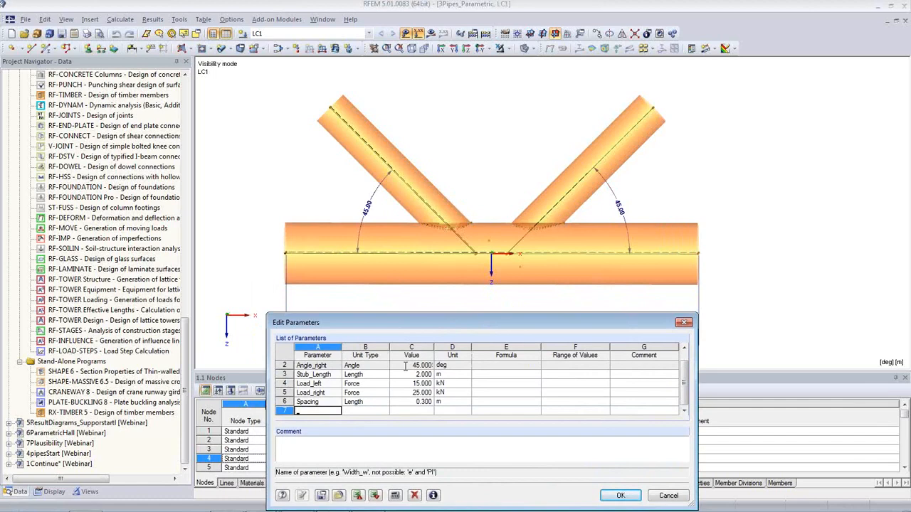
Step: Set the parameters Angle_left to 30 deg and Angle_right to 50 deg, apply them and close the parameter list
left_click(405, 366)
scroll(682, 393, "up", 1)
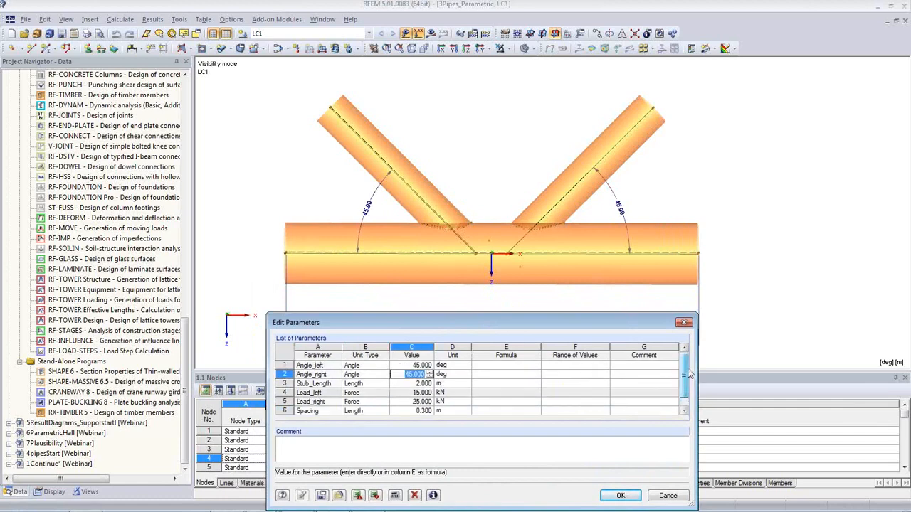
left_click(406, 364)
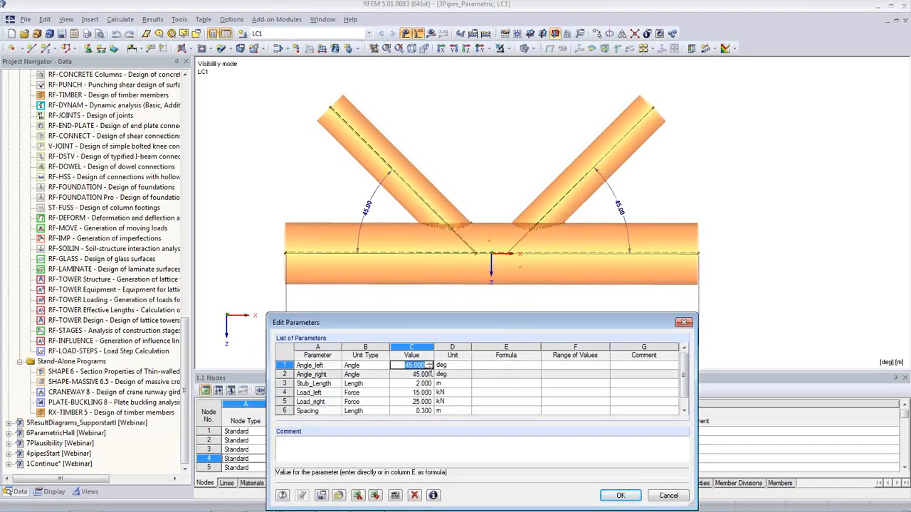
type("30")
key("Tab")
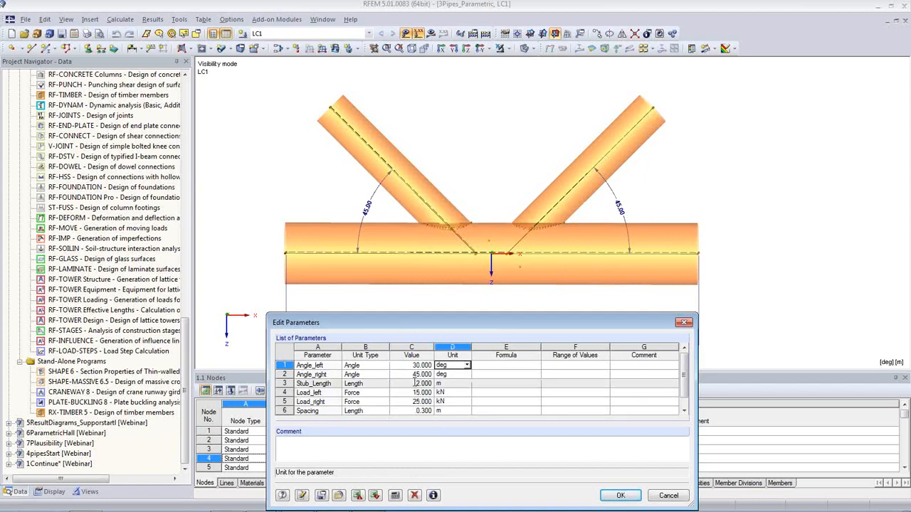
left_click(420, 374)
type("50")
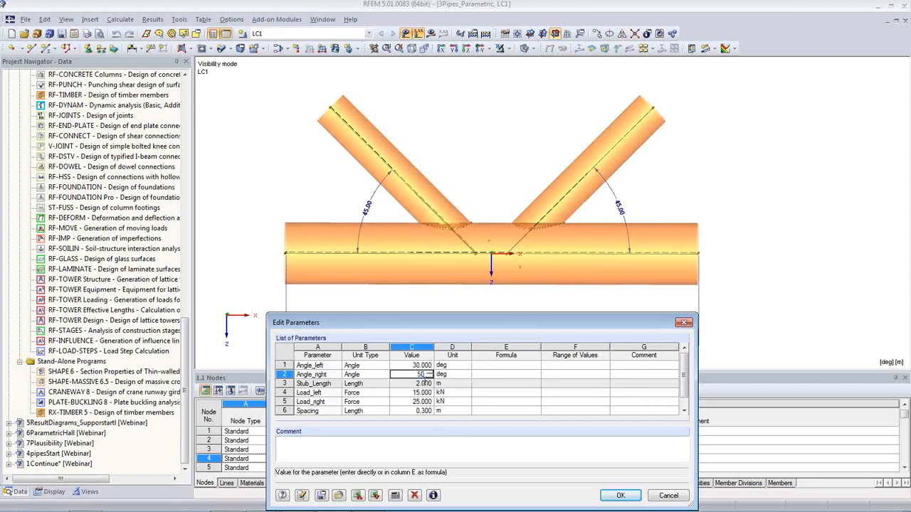
key("Tab")
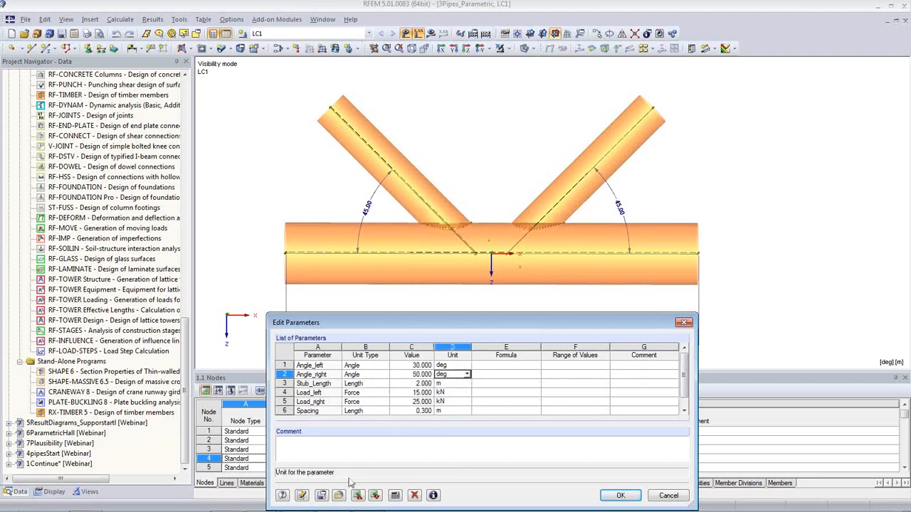
left_click(302, 495)
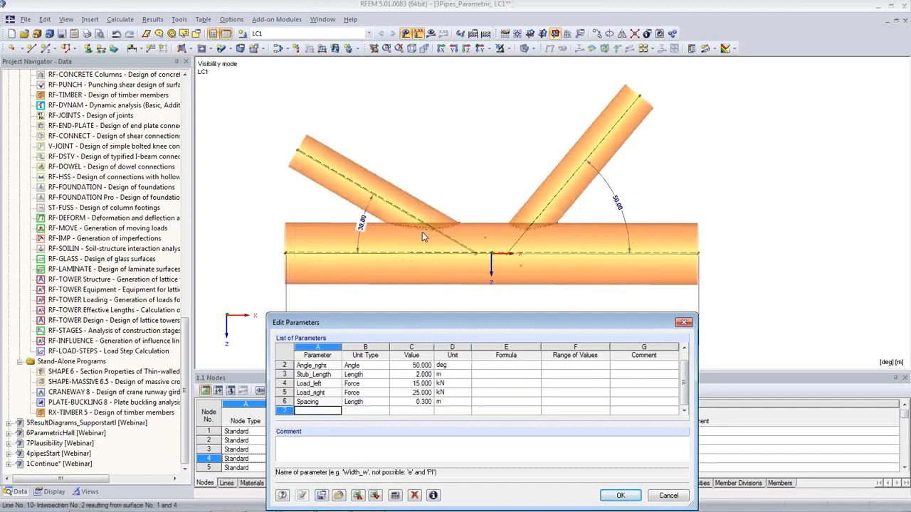
middle_click_drag(510, 194, 455, 197)
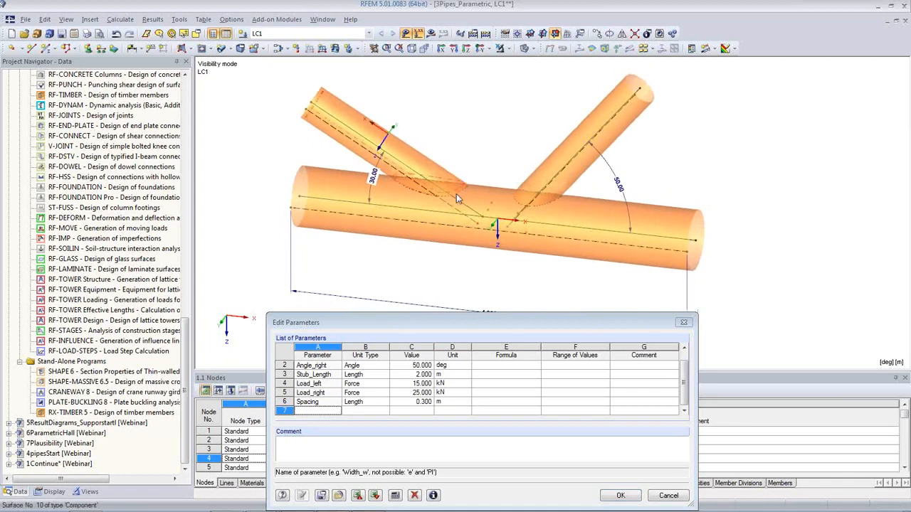
left_click(658, 500)
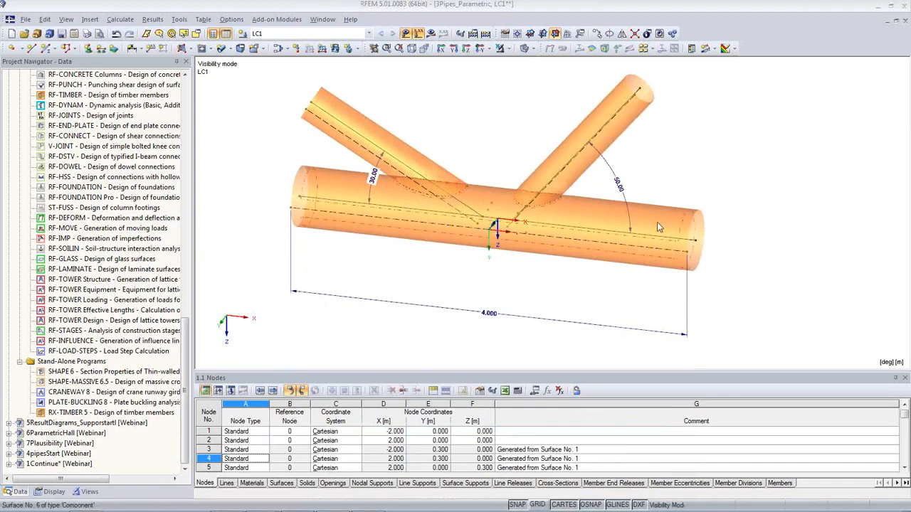
Step: Edit the parent surface of the horizontal main pipe and set its radius to 0.4 m
double_click(674, 227)
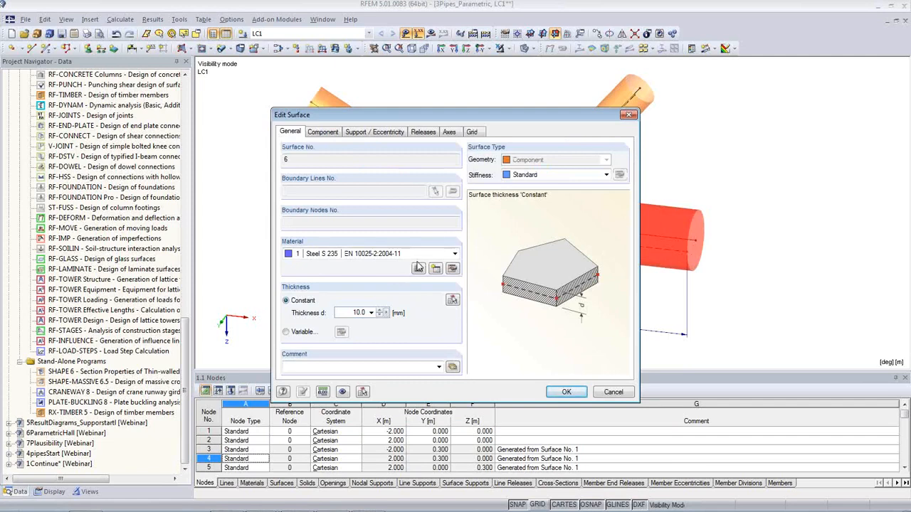
key("Escape")
right_click(662, 224)
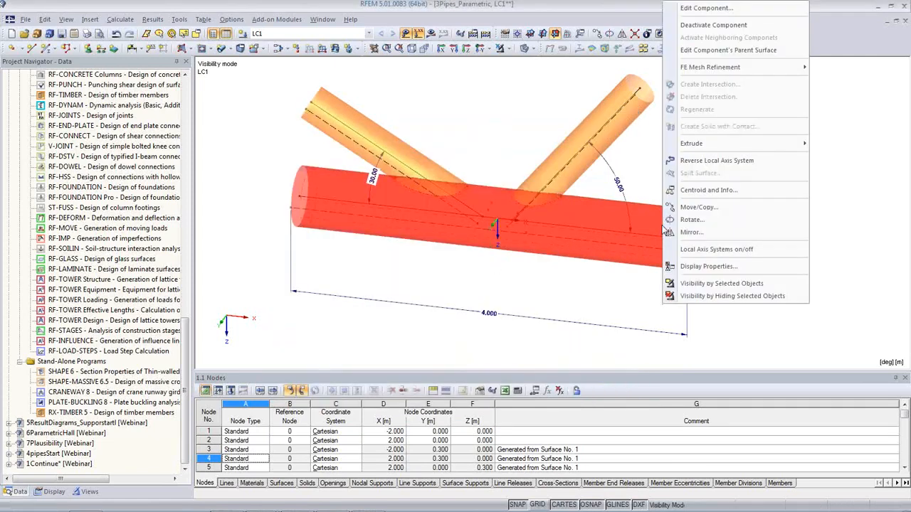
left_click(709, 51)
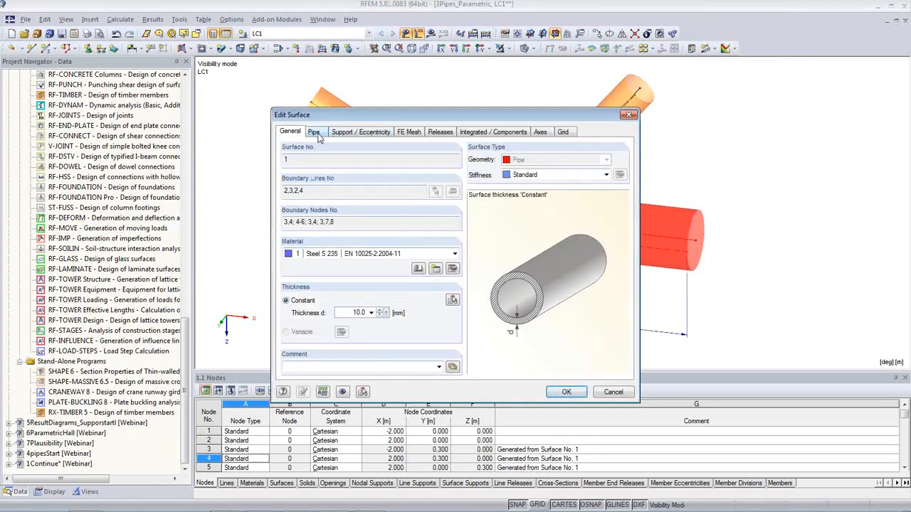
left_click(316, 134)
left_click_drag(359, 122, 163, 166)
double_click(159, 254)
type("0")
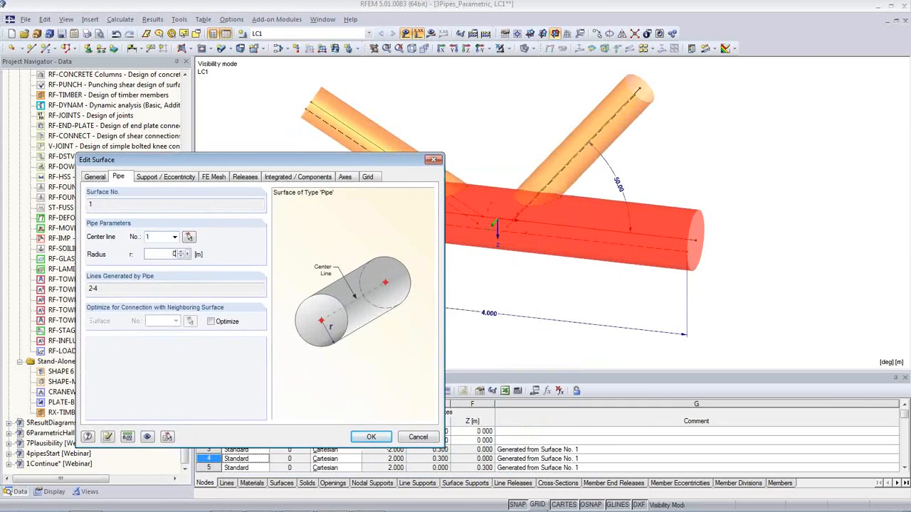
type(",4")
left_click(362, 437)
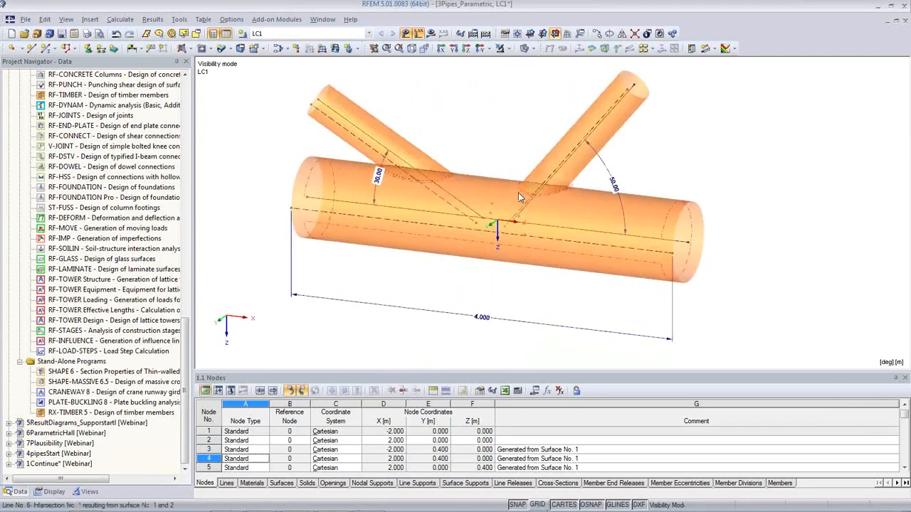
scroll(544, 304, "down", 2)
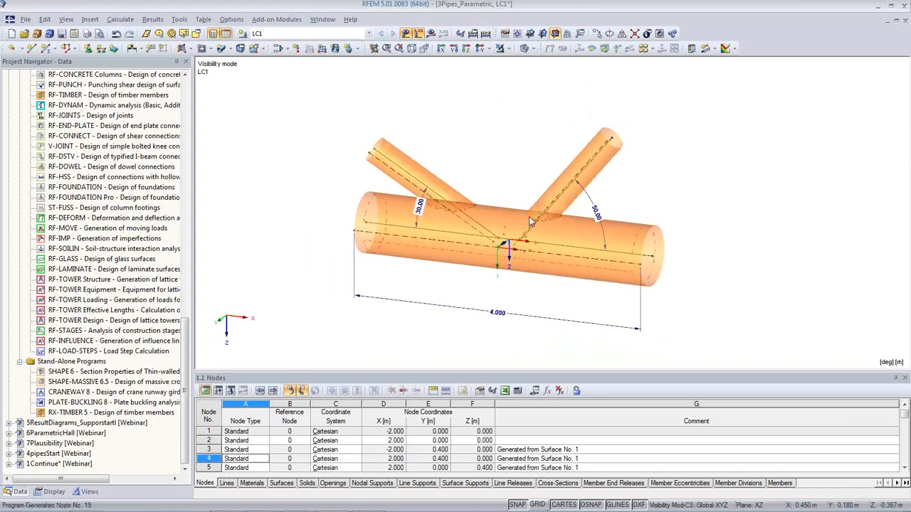
Step: Switch to the 4pipesStart model and show its three centre lines in a straight view along the Y axis
left_click_drag(185, 338, 191, 98)
left_click(9, 106)
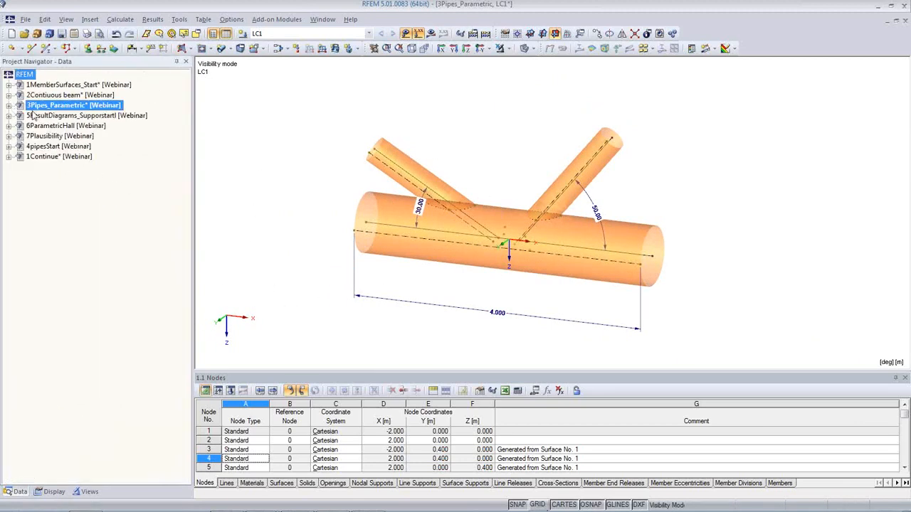
right_click(54, 148)
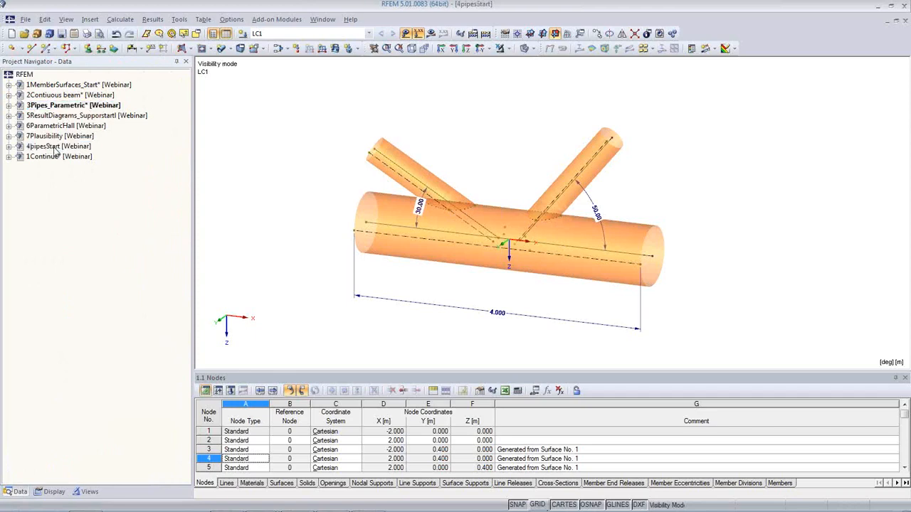
left_click(427, 286)
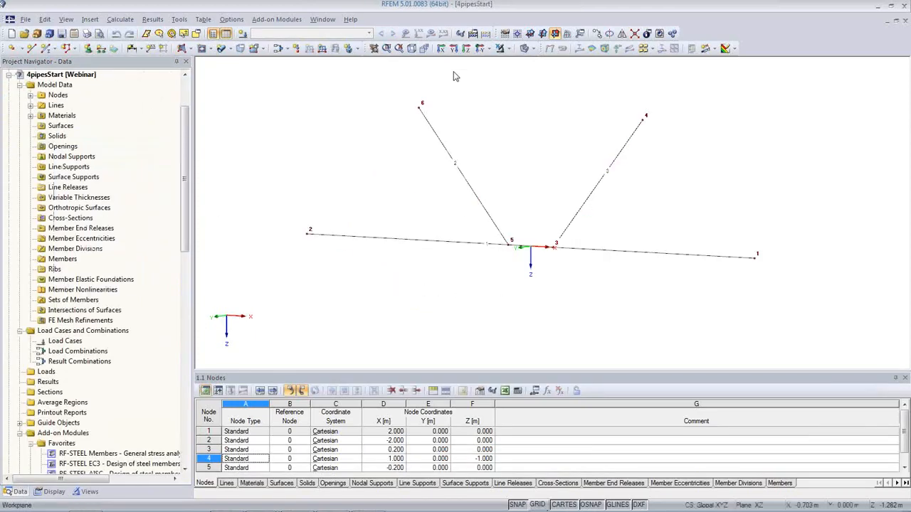
left_click(453, 51)
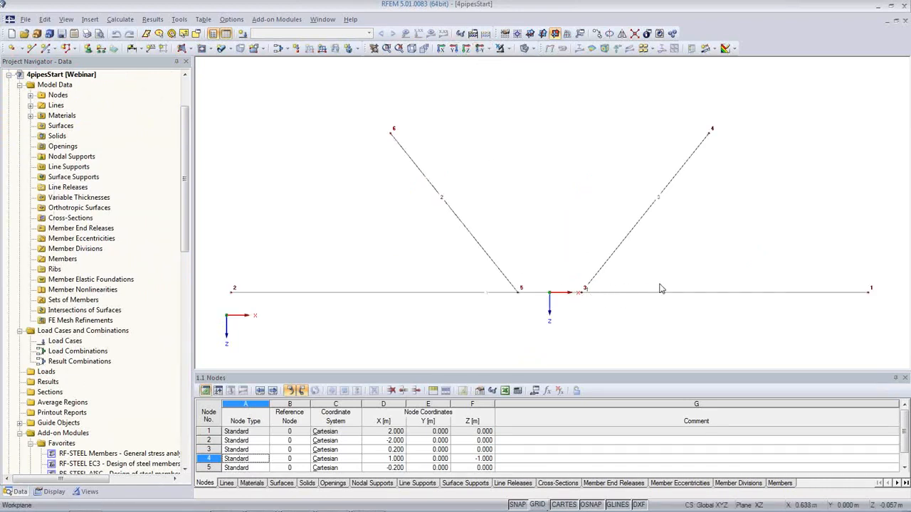
middle_click_drag(709, 311, 703, 273)
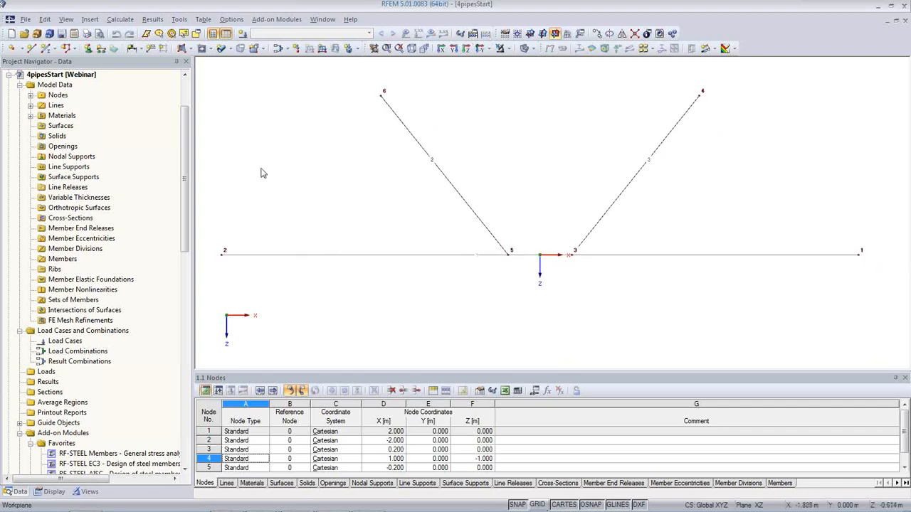
left_click(396, 256)
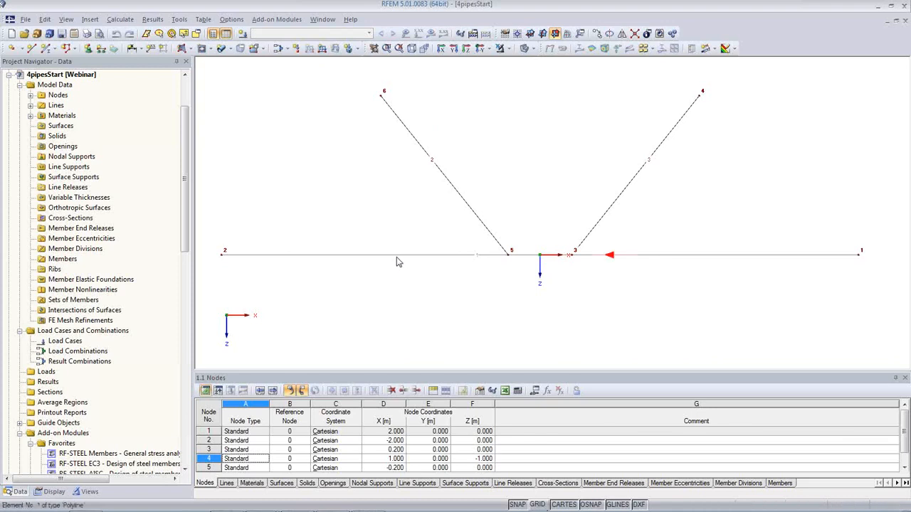
Step: Create a Steel S 235 pipe surface with 10 mm thickness and 0.3 m radius around the horizontal centre line
left_click(229, 48)
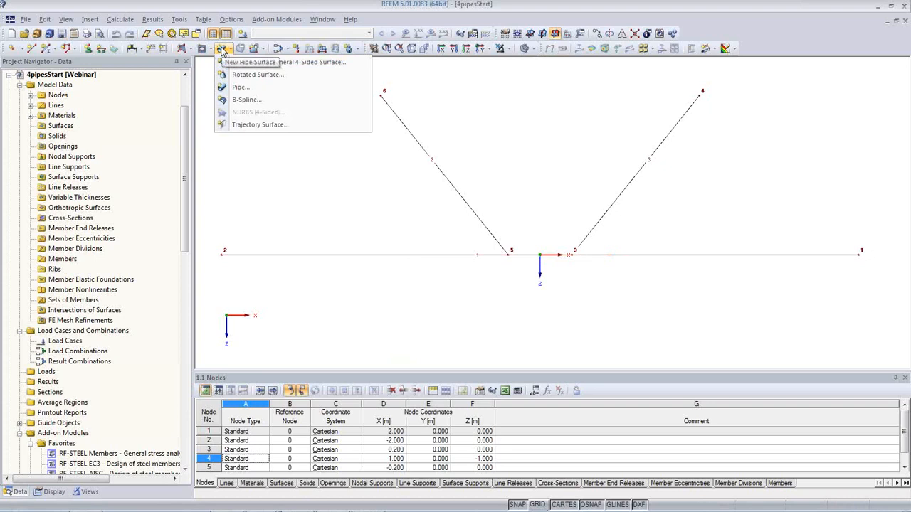
left_click(241, 87)
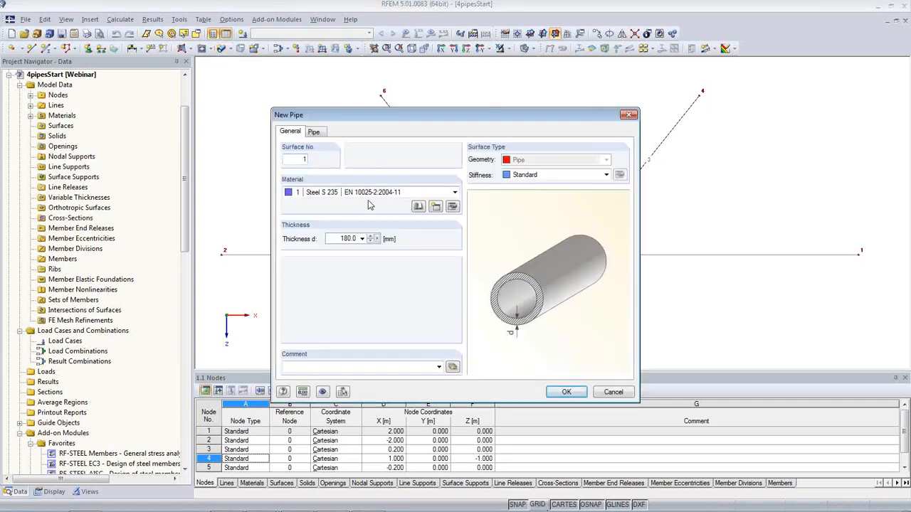
double_click(335, 239)
left_click(314, 132)
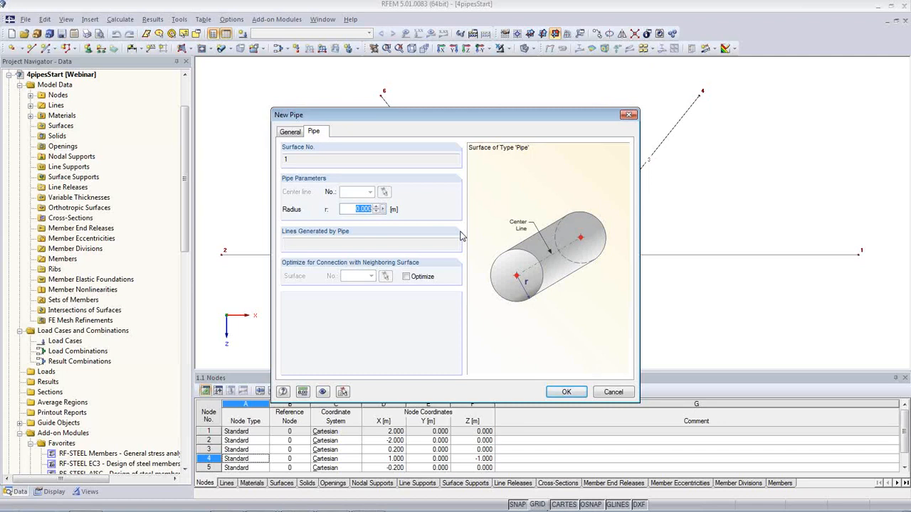
key("BackSpace")
left_click(567, 395)
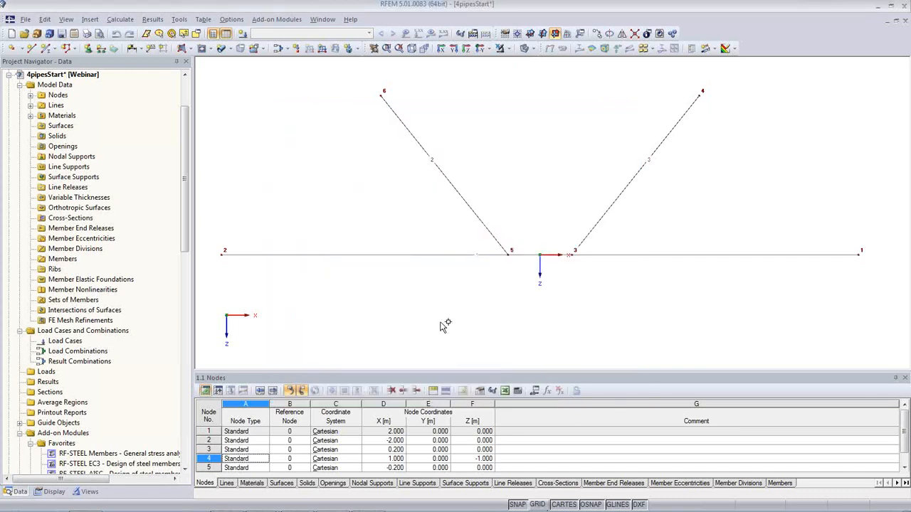
left_click(409, 255)
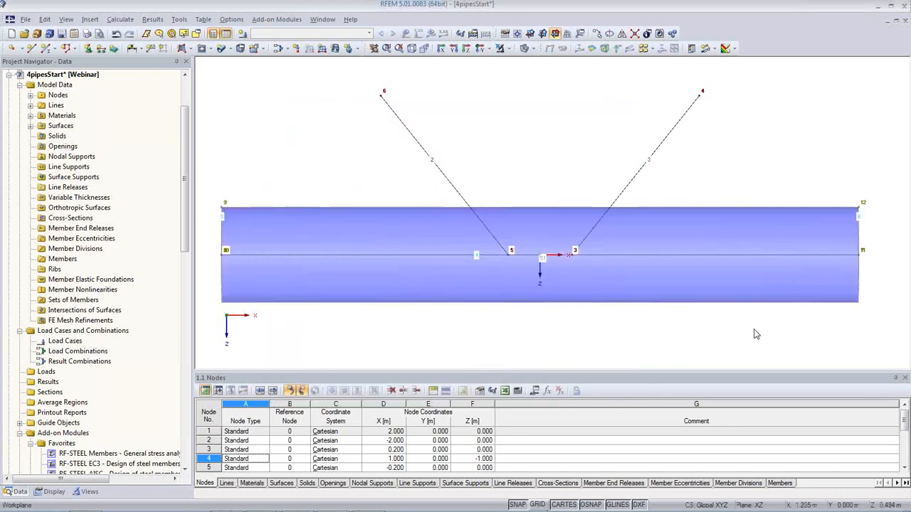
Step: Hide the numbering of the nodes, lines and surfaces in the model view
middle_click_drag(769, 320, 588, 289, "ctrl")
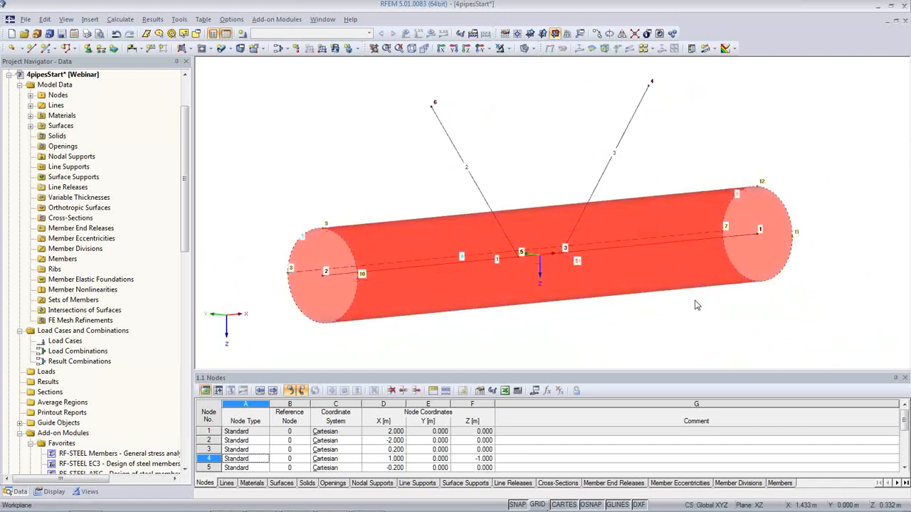
middle_click_drag(587, 288, 361, 153, "ctrl")
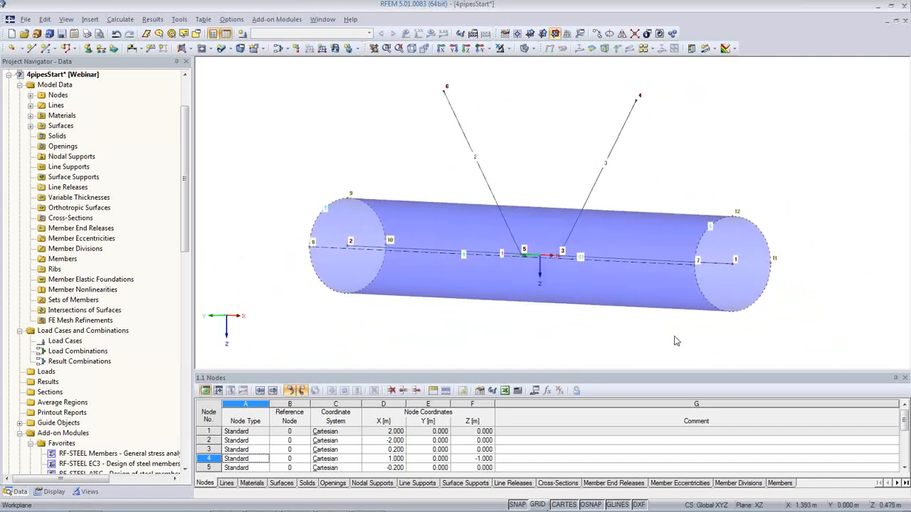
right_click(361, 152)
left_click(379, 203)
middle_click_drag(582, 253, 746, 268, "ctrl")
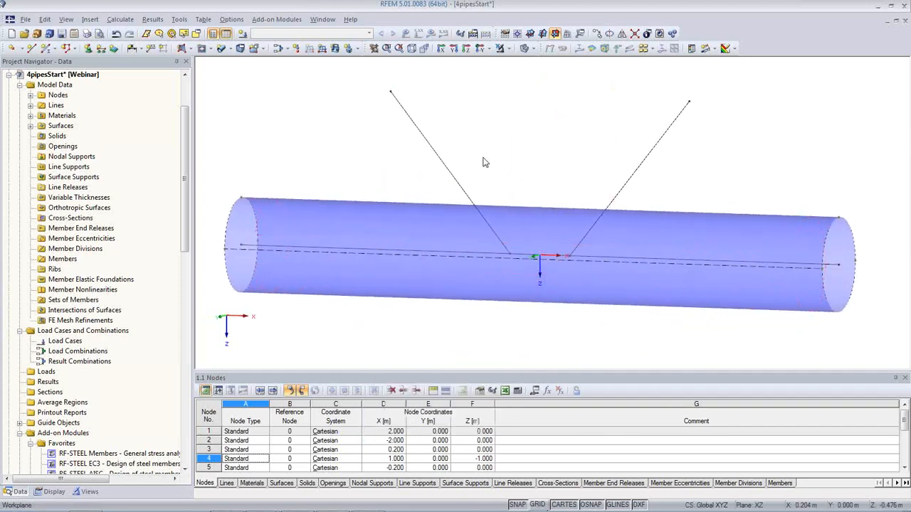
Step: Create pipe surfaces with a radius of 0.15 m around both inclined centre lines
left_click(220, 47)
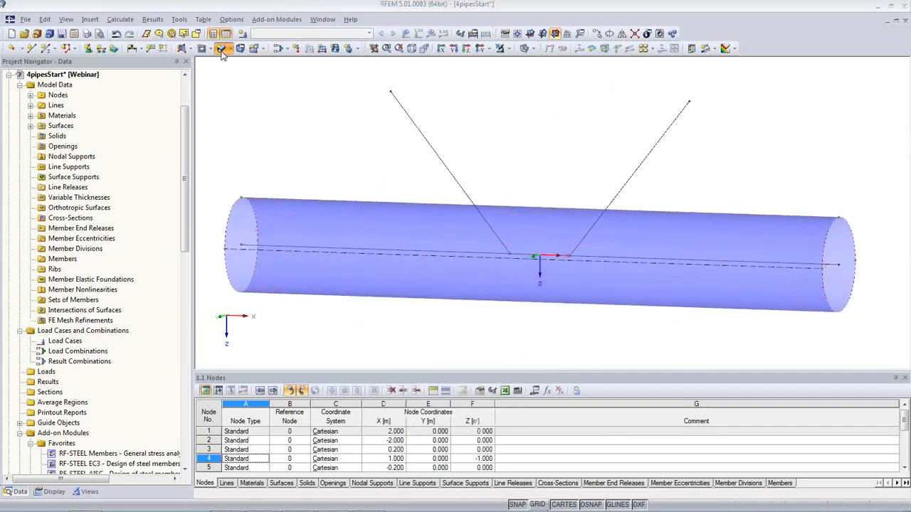
left_click(314, 133)
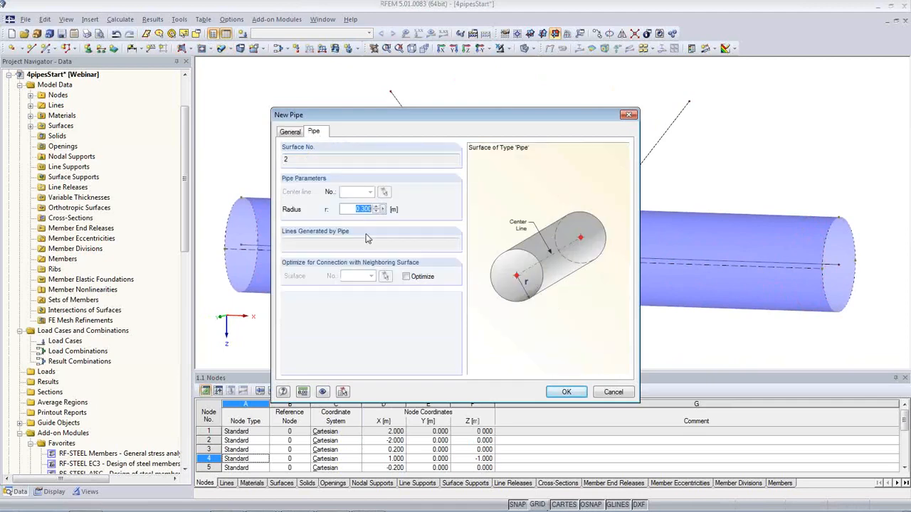
type("0.15")
left_click(566, 393)
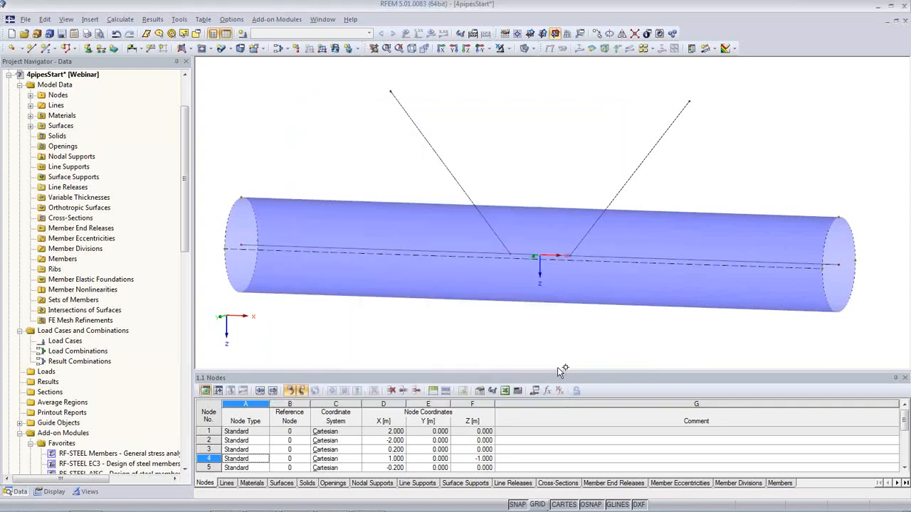
left_click(624, 184)
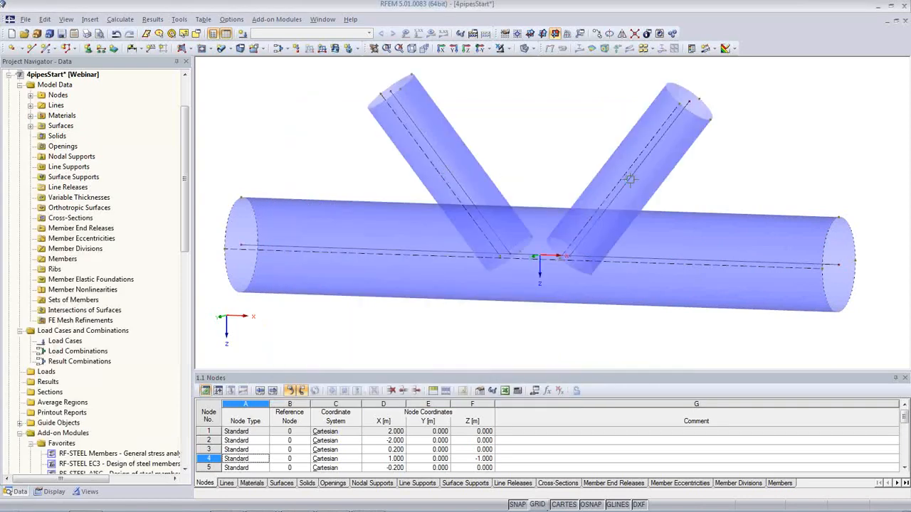
Step: Select all three pipes and create the intersections between their surfaces
middle_click_drag(551, 320, 602, 233, "ctrl")
scroll(628, 271, "down", 1)
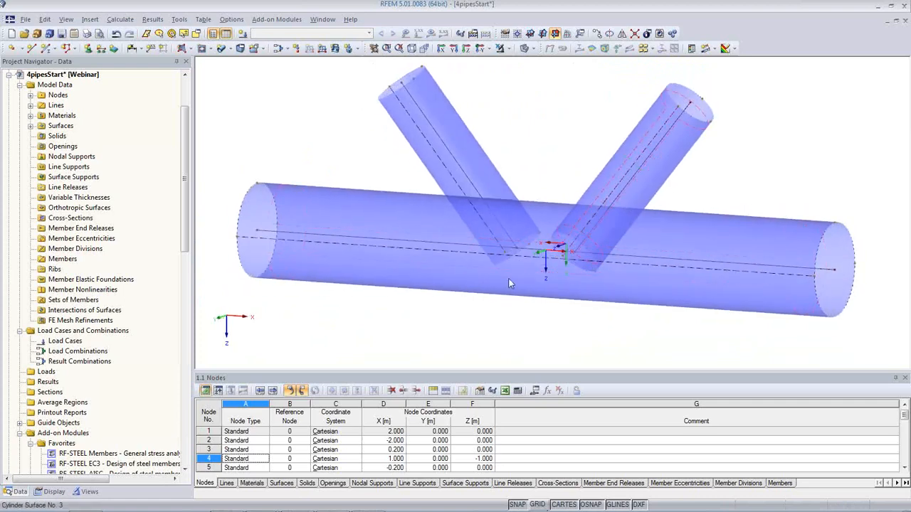
left_click(448, 292)
left_click(553, 311)
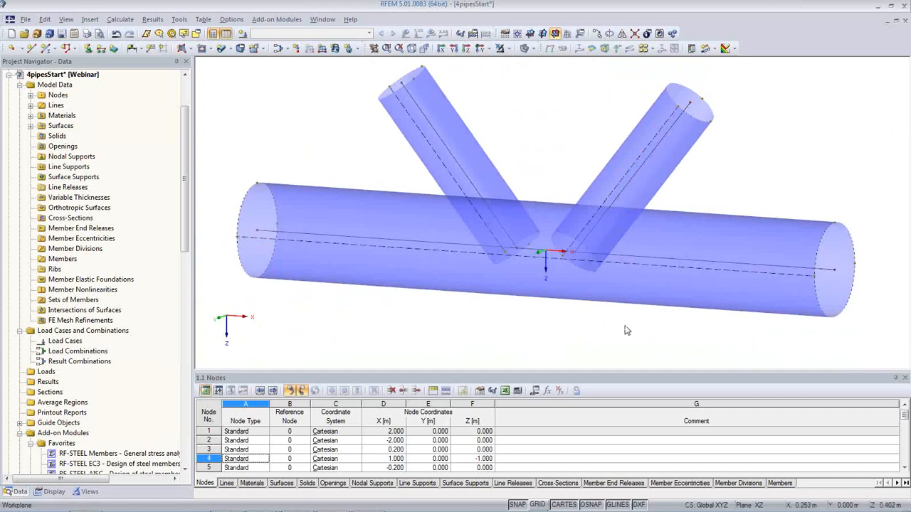
left_click_drag(650, 330, 423, 175)
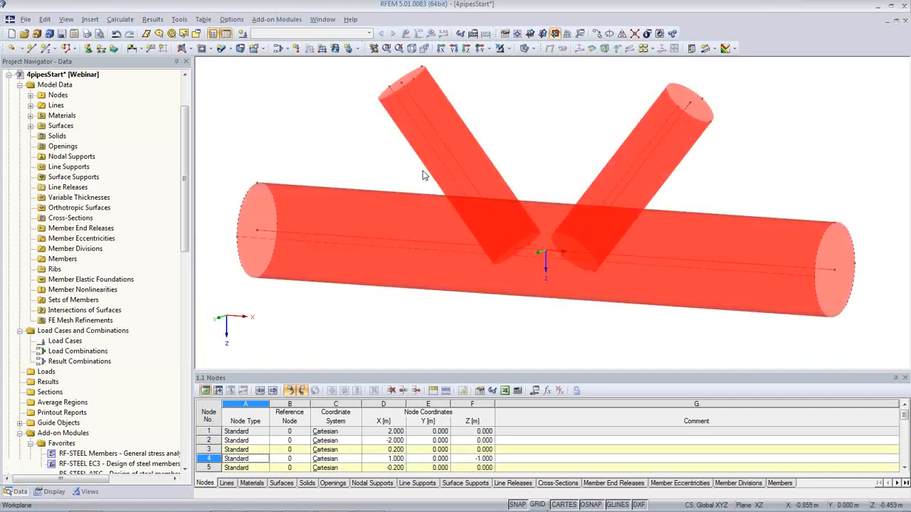
right_click(485, 174)
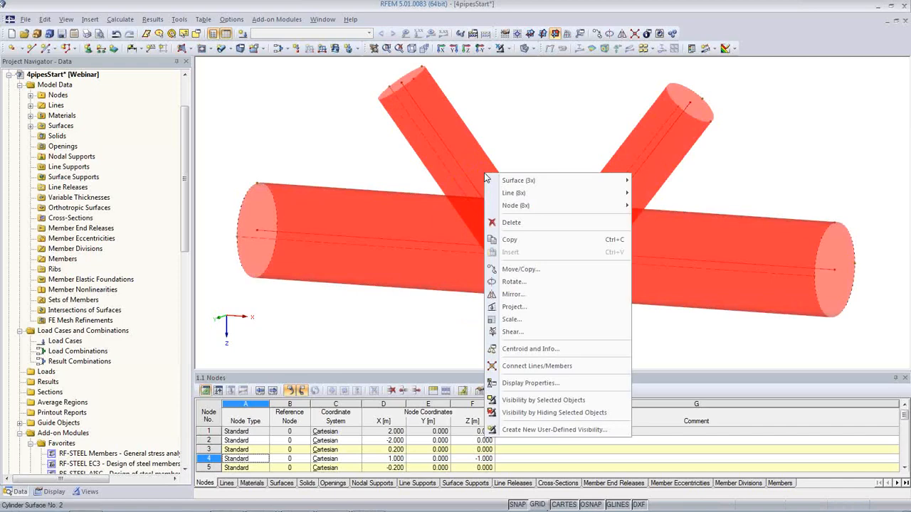
mouse_move(495, 182)
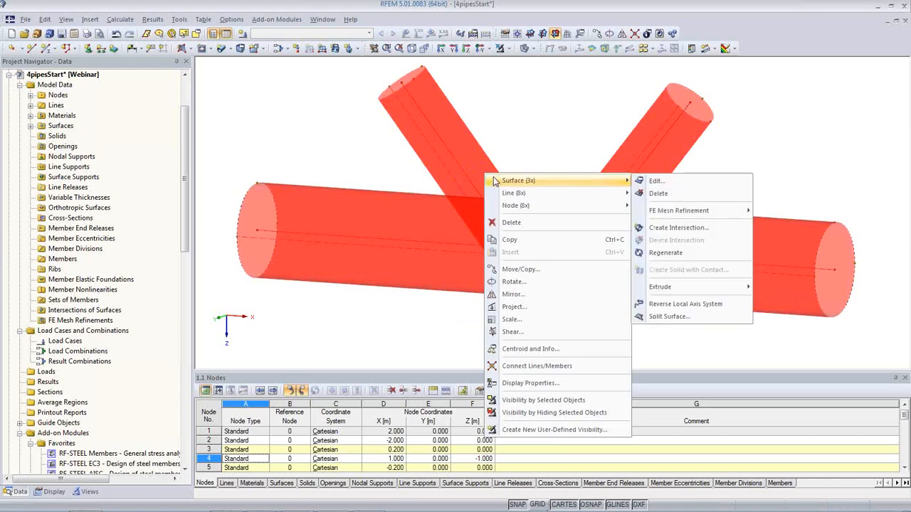
left_click(708, 234)
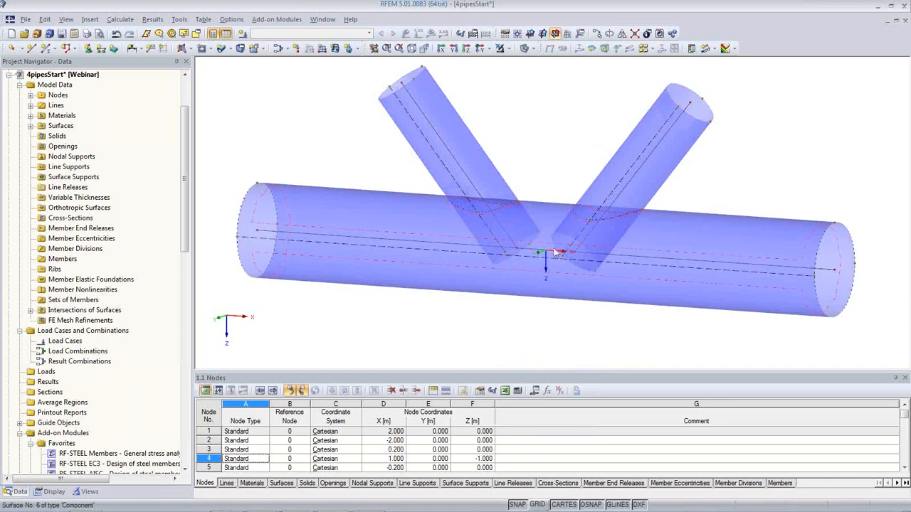
middle_click_drag(590, 323, 736, 320, "ctrl")
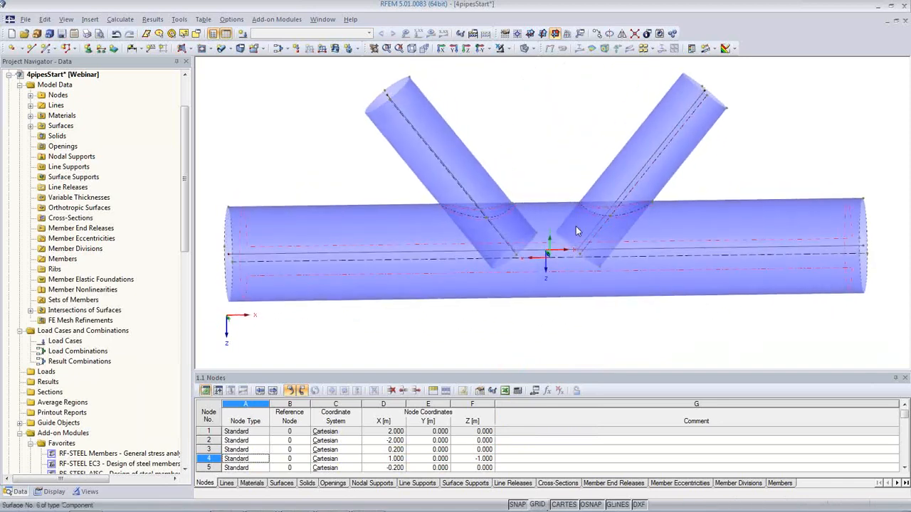
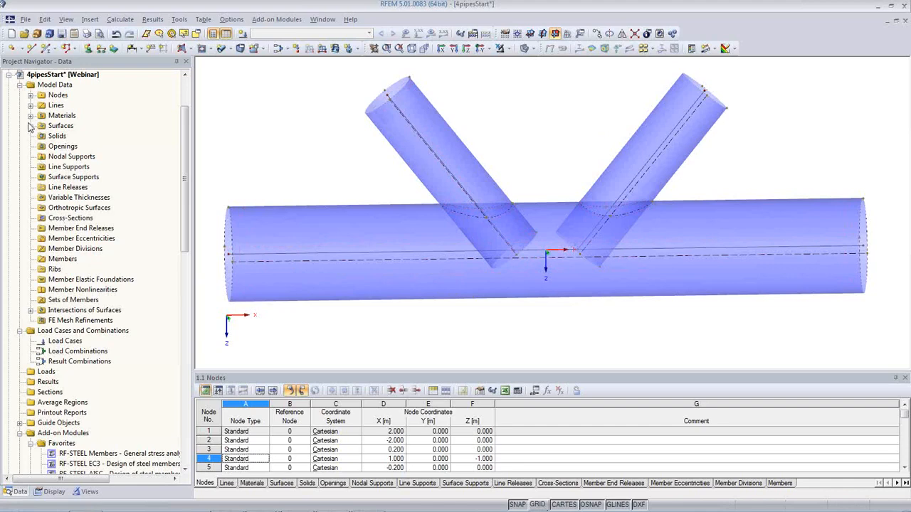
Step: List the materials and surfaces in the model data and select pipe surface 1
left_click(19, 492)
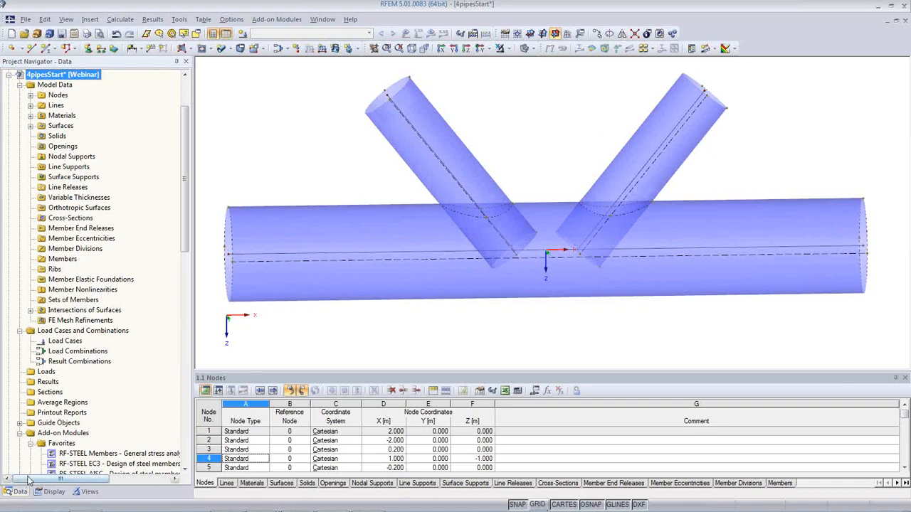
left_click(30, 115)
left_click(30, 136)
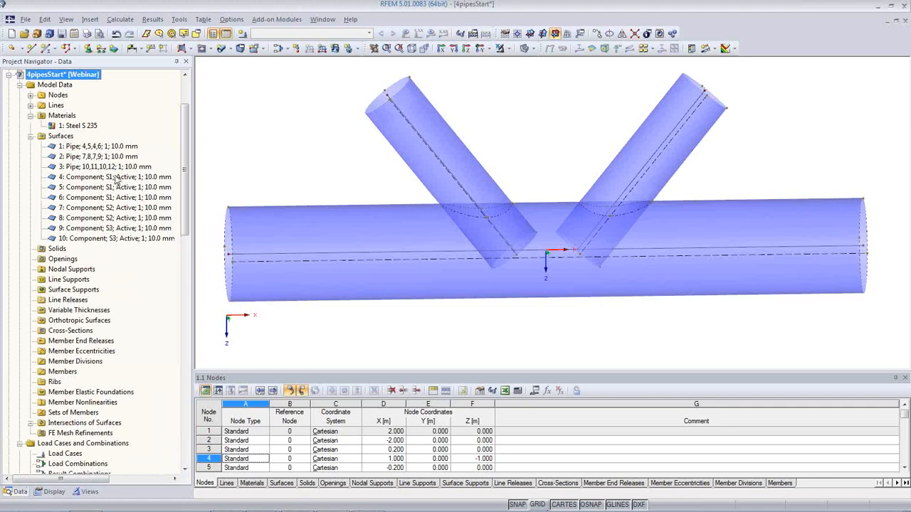
left_click(104, 147)
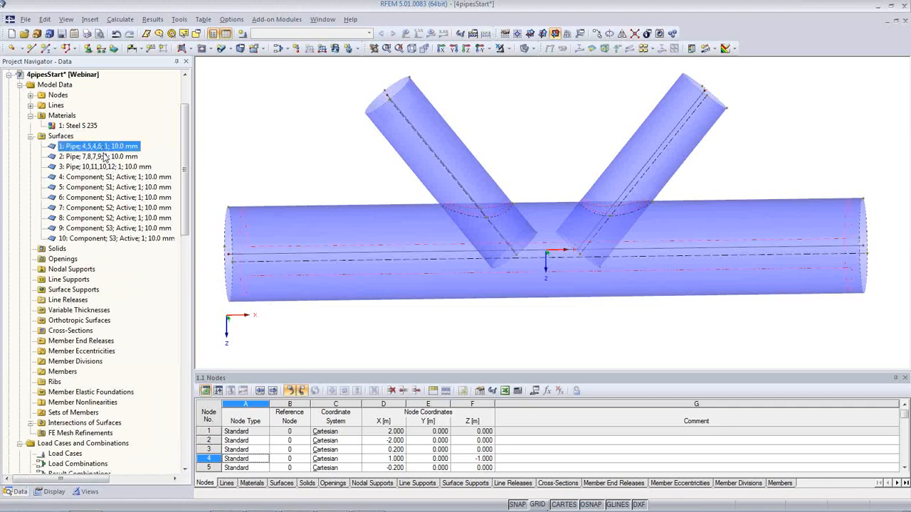
Step: Examine which part of the joint each pipe surface and each component of the horizontal pipe covers
left_click(104, 156)
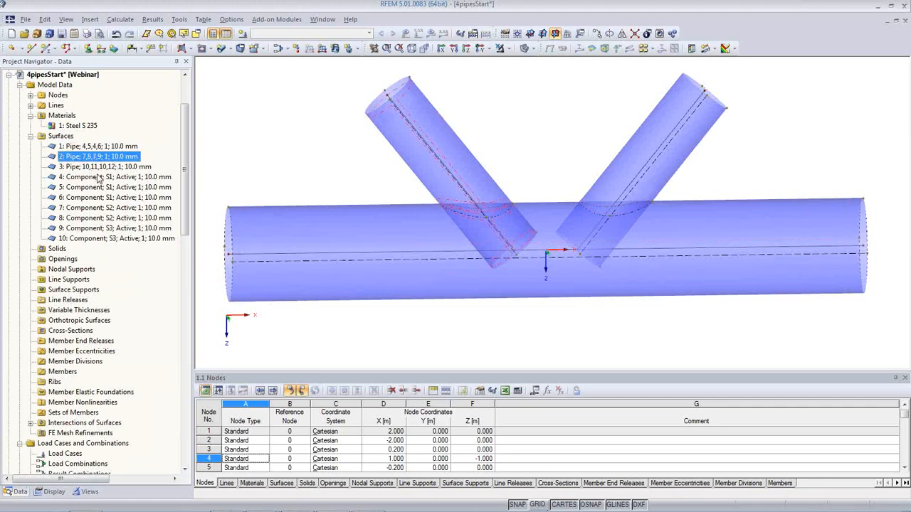
left_click(103, 167)
left_click(104, 177)
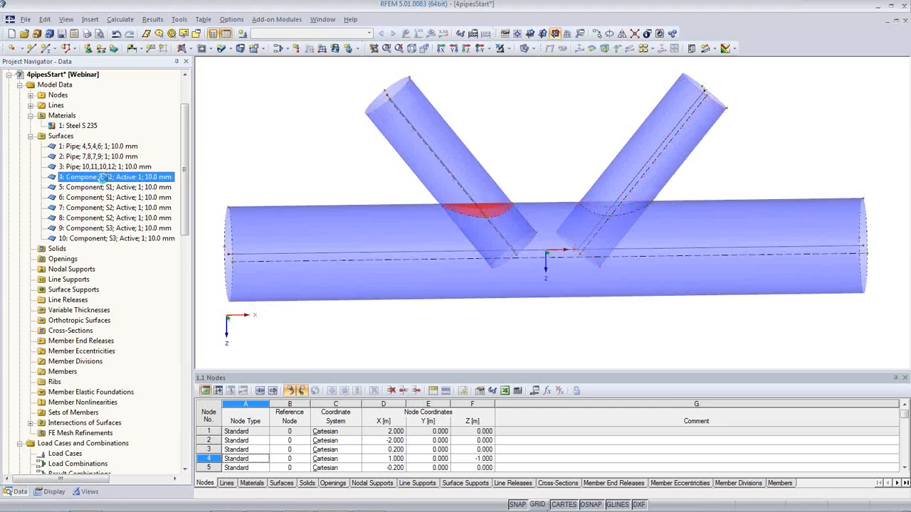
left_click(103, 187)
left_click(103, 197)
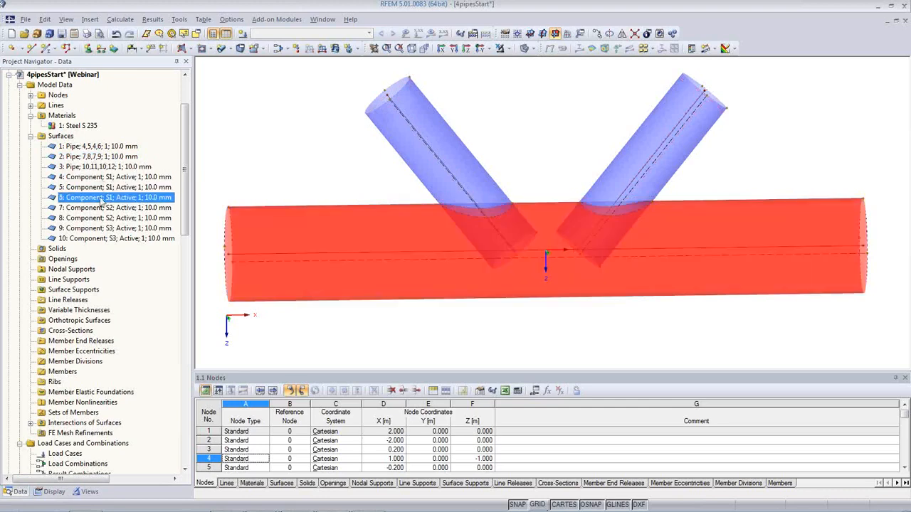
left_click(97, 187)
left_click(100, 177)
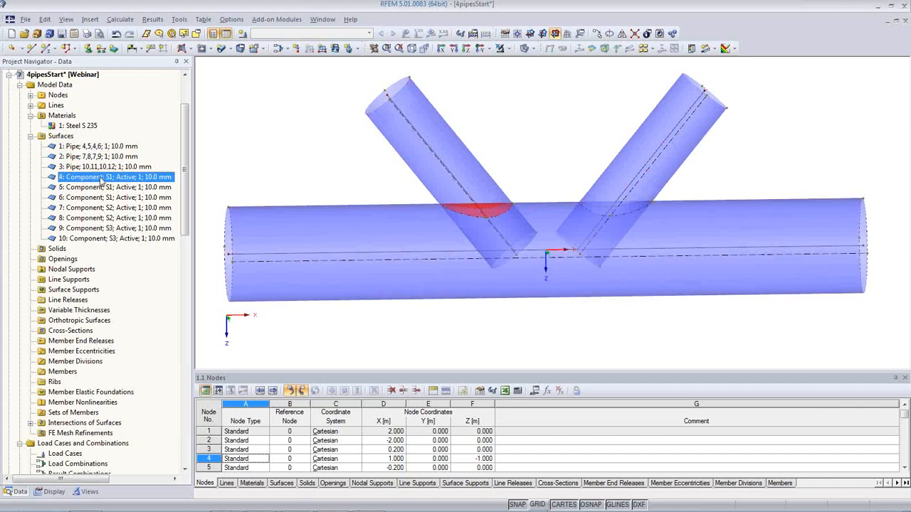
left_click(103, 189)
left_click(104, 198)
left_click(104, 188)
left_click(104, 167)
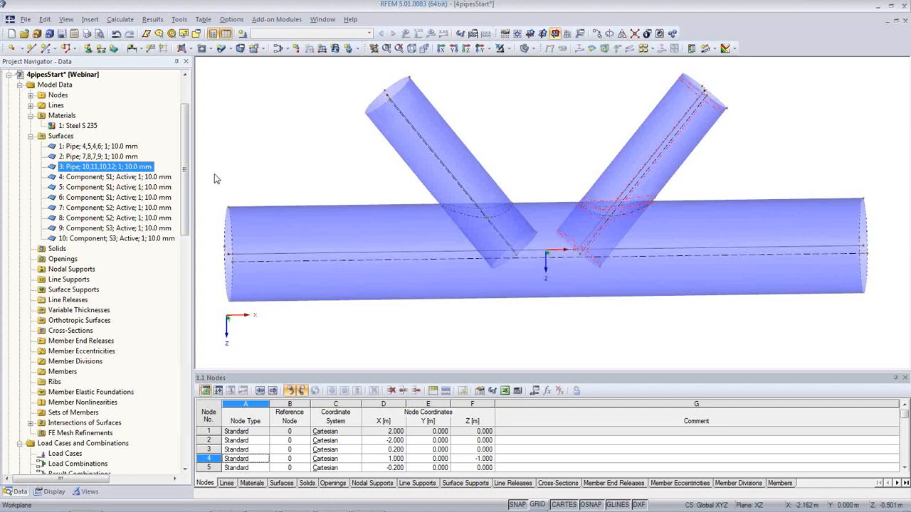
left_click(119, 178)
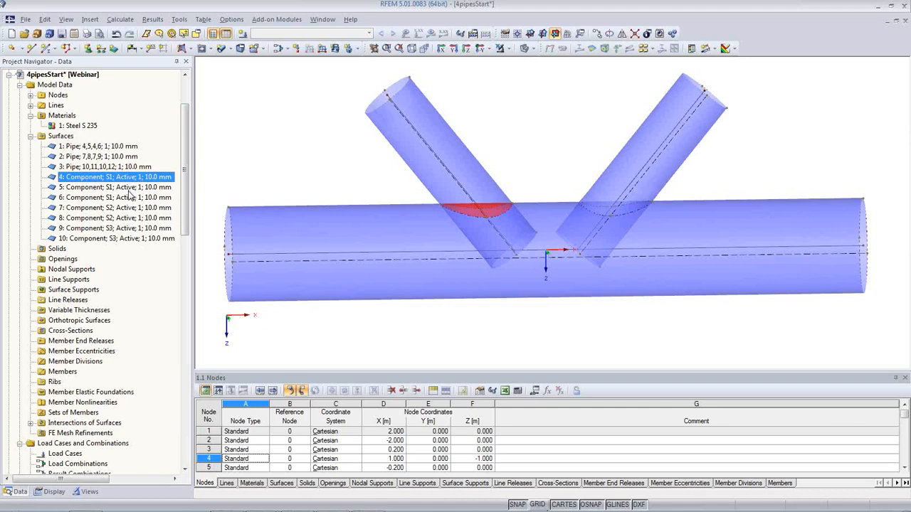
left_click(129, 189)
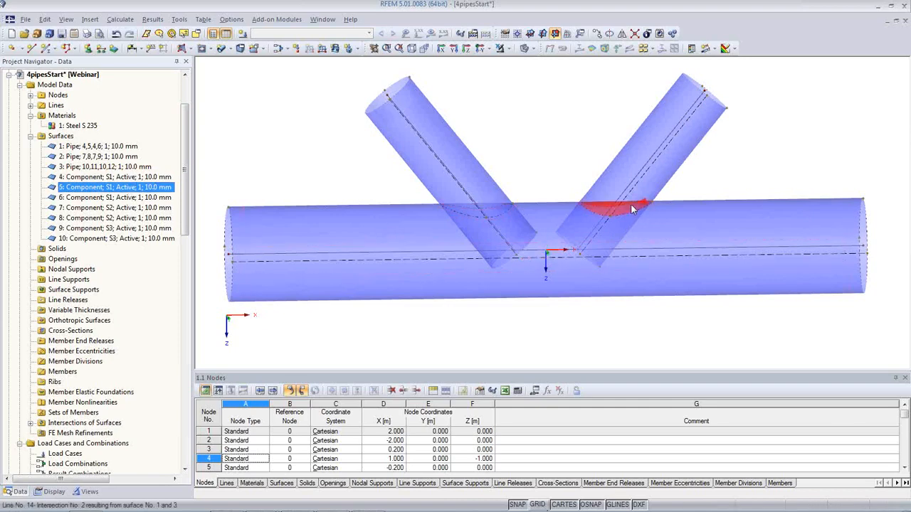
left_click(130, 198)
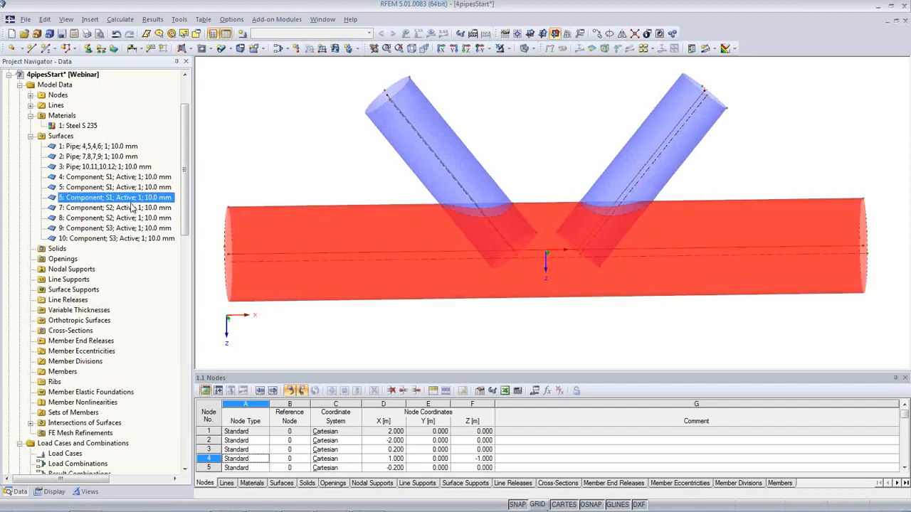
Step: Deactivate the surface components of both inclined pipes that lie inside the horizontal pipe, numbers 7 and 9
left_click(131, 210)
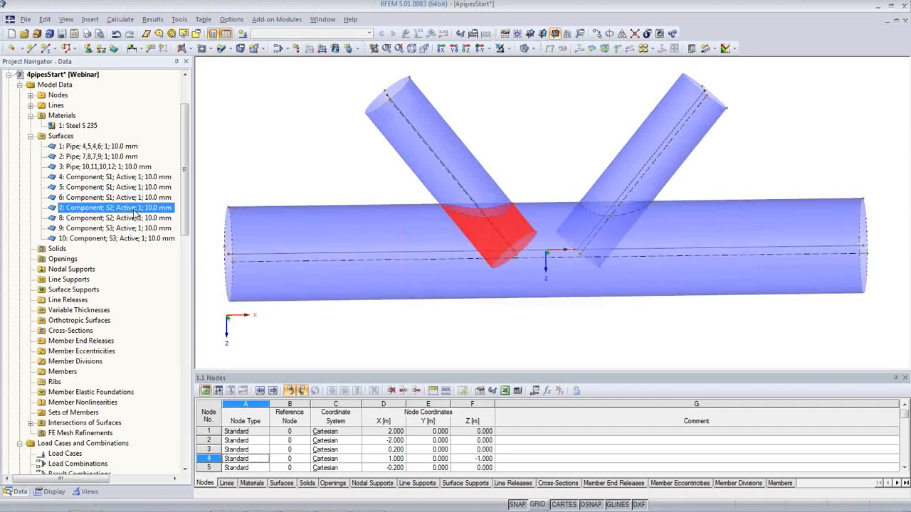
right_click(134, 213)
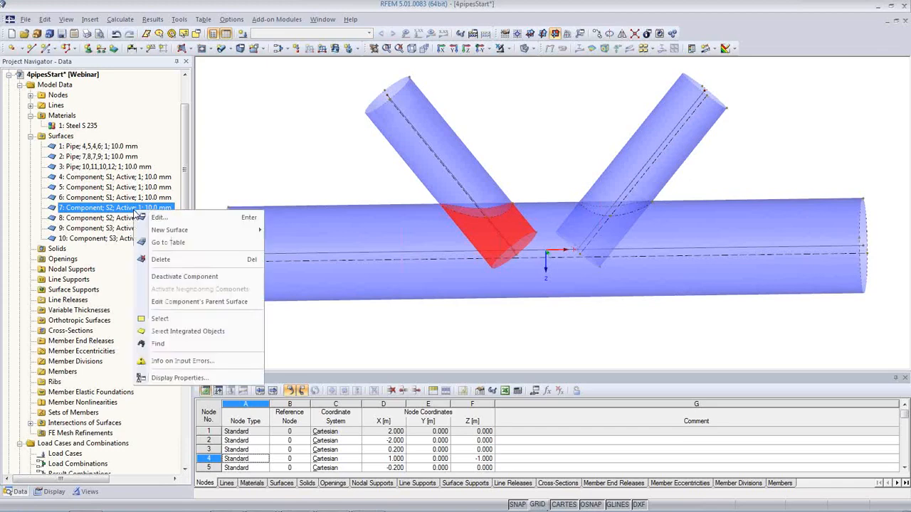
left_click(199, 278)
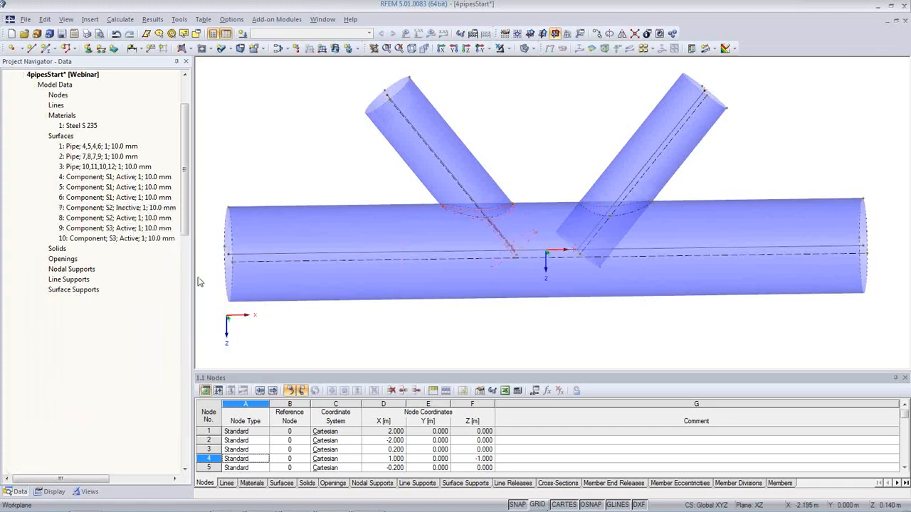
left_click(139, 221)
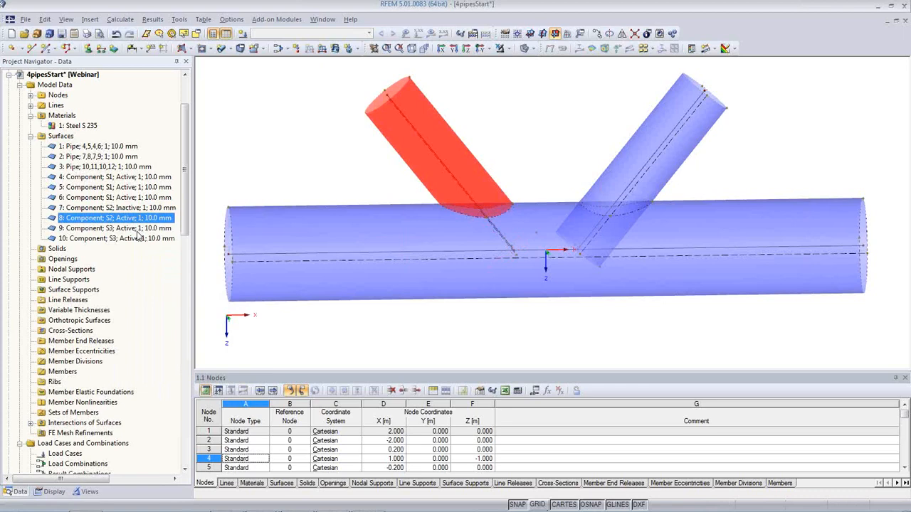
left_click(138, 230)
right_click(138, 236)
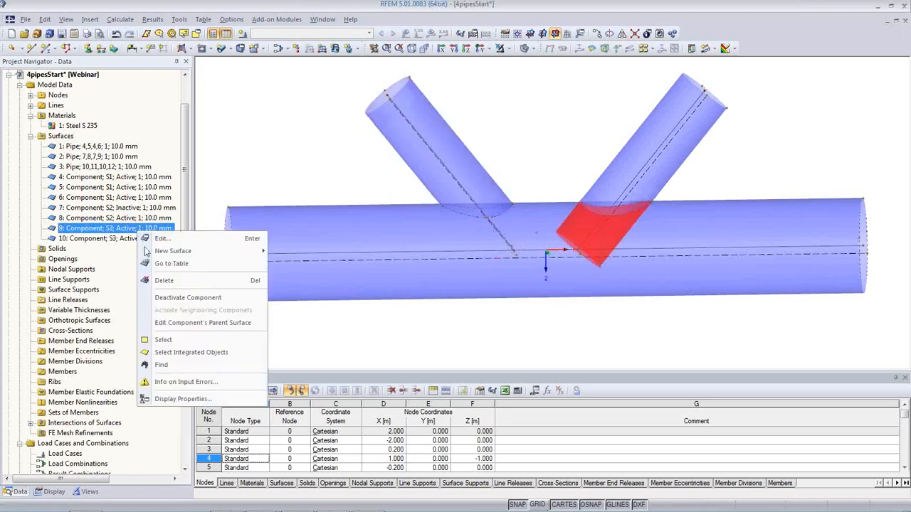
left_click(177, 298)
left_click(134, 240)
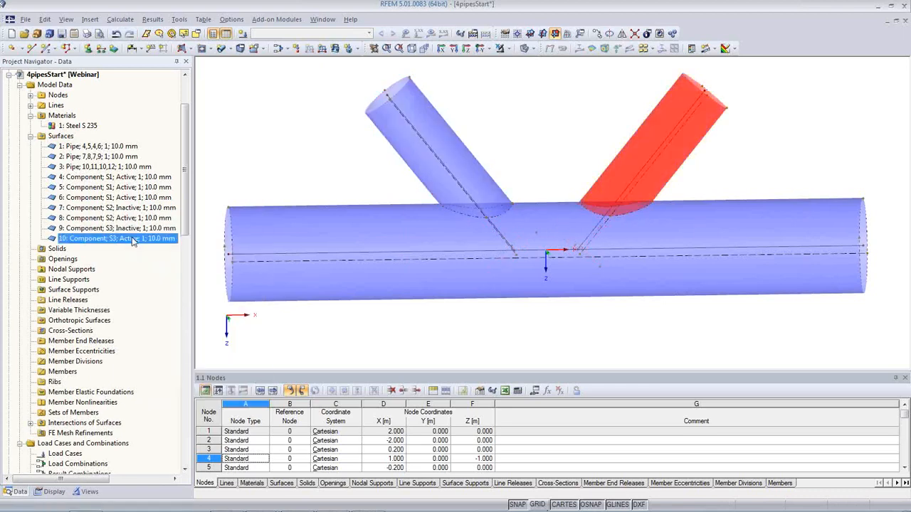
Step: Close the four open pipe ends with rigid plane surfaces, using the end circles as boundary lines
left_click(495, 334)
middle_click_drag(667, 281, 617, 259)
middle_click_drag(730, 274, 264, 235, "ctrl")
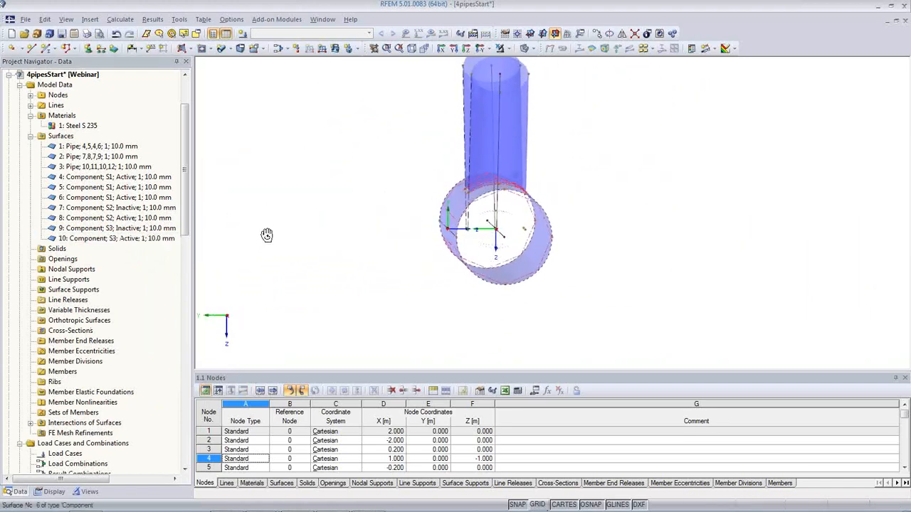
middle_click_drag(355, 134, 556, 325, "ctrl")
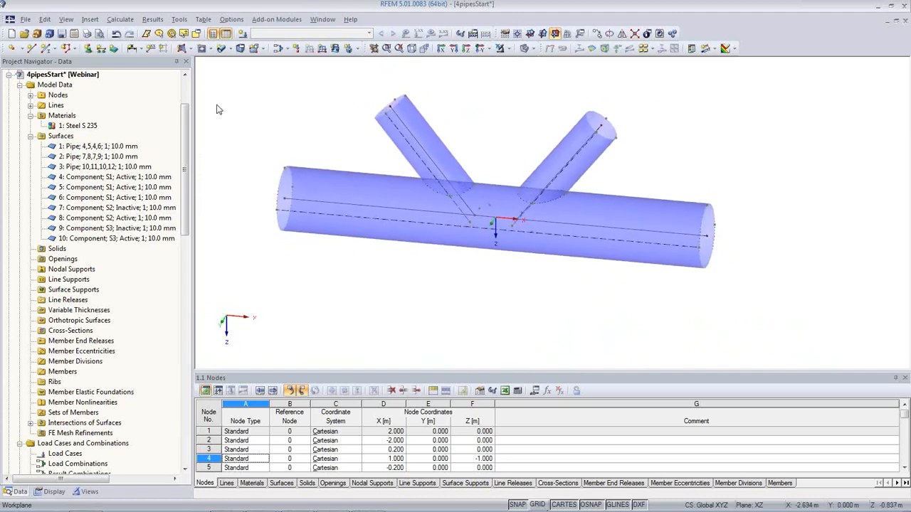
left_click(189, 48)
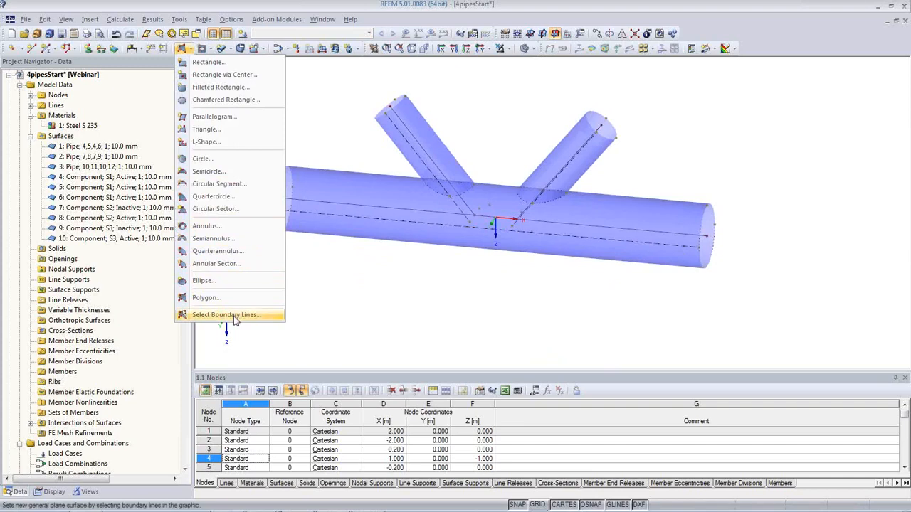
left_click(235, 315)
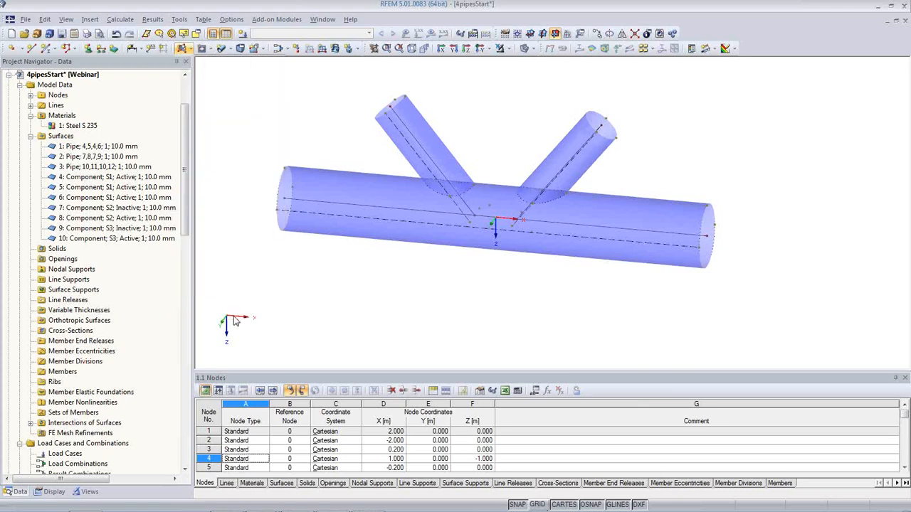
left_click(588, 168)
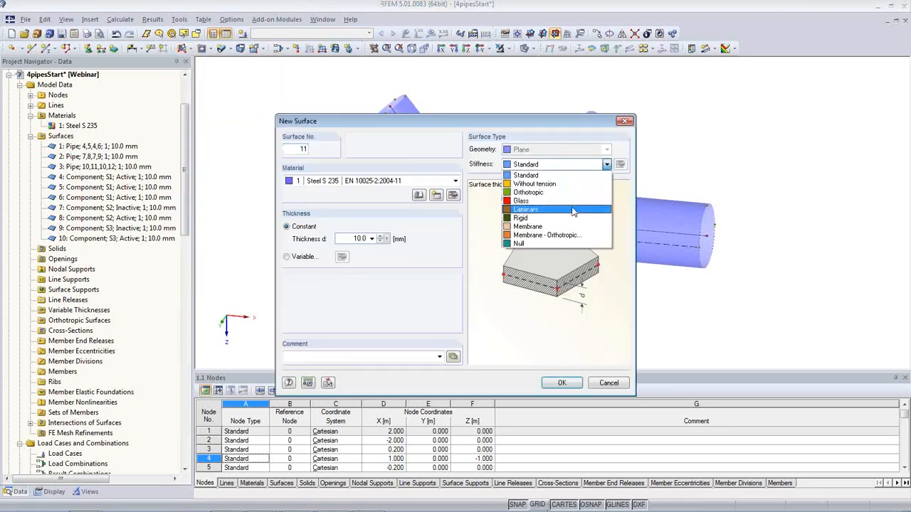
left_click(574, 218)
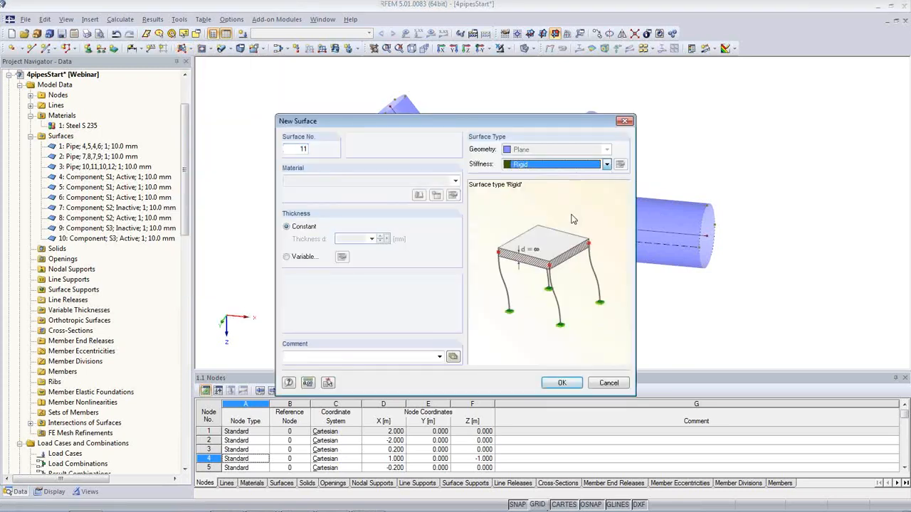
left_click(562, 384)
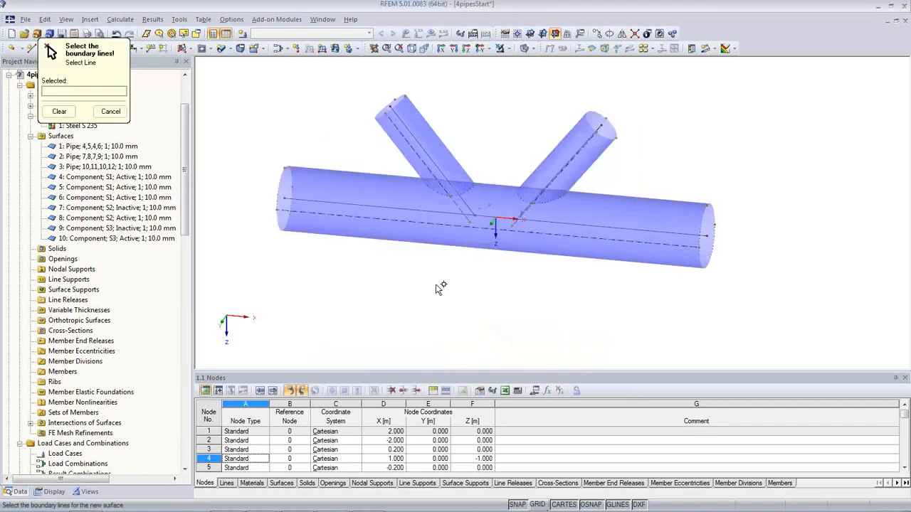
left_click(289, 179)
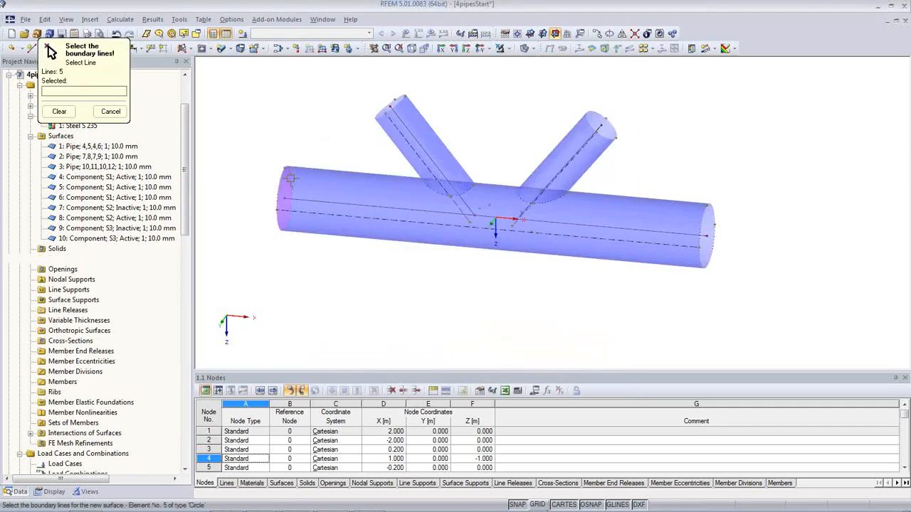
left_click(402, 102)
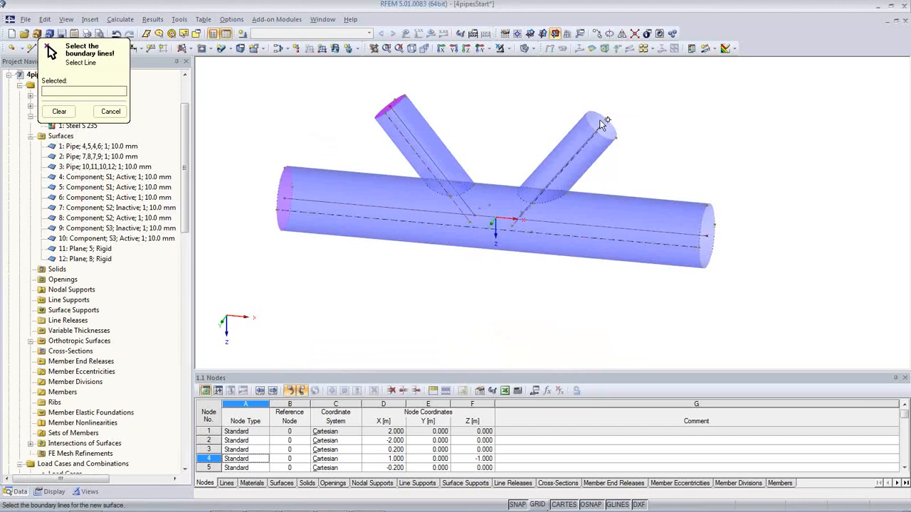
left_click(603, 125)
left_click(701, 223)
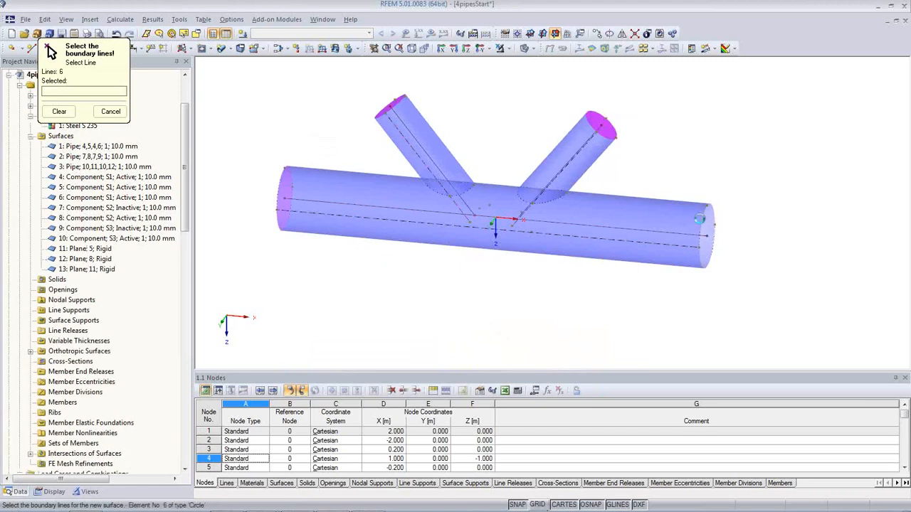
key("Escape")
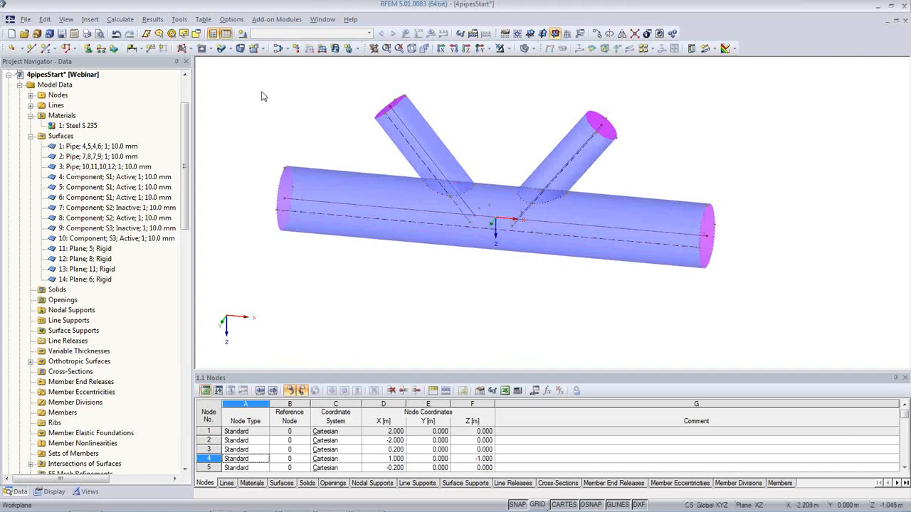
Step: Place nodal supports fixed in X, Y and Z with only rotation about X restrained at both centre-line ends of the horizontal pipe
left_click(87, 49)
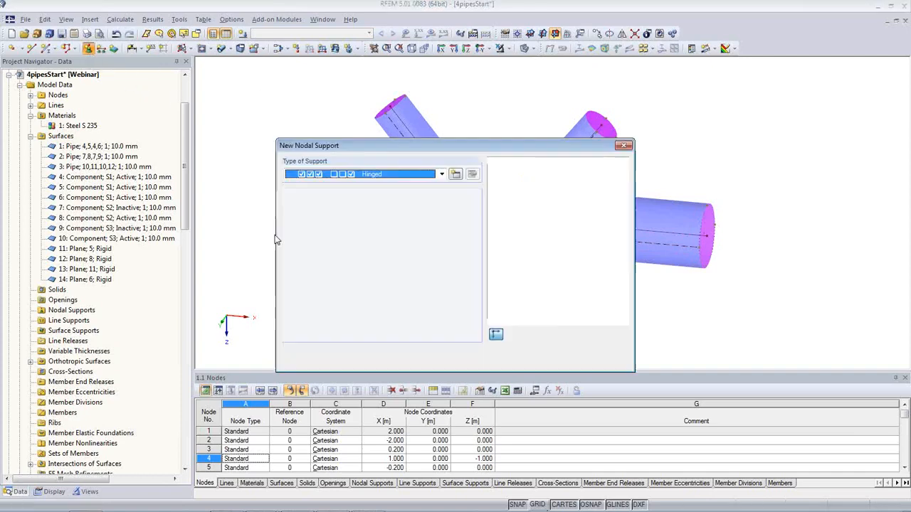
left_click(455, 174)
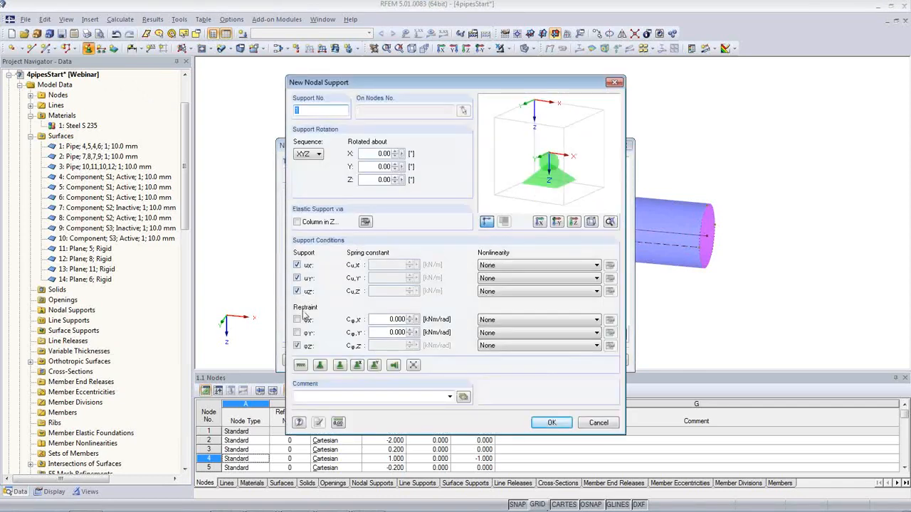
left_click(297, 319)
left_click(296, 346)
left_click(550, 422)
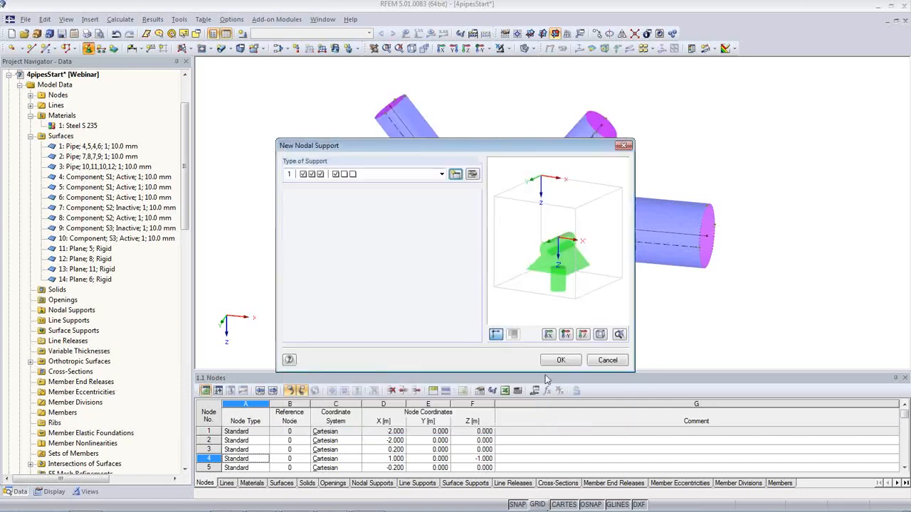
left_click(552, 360)
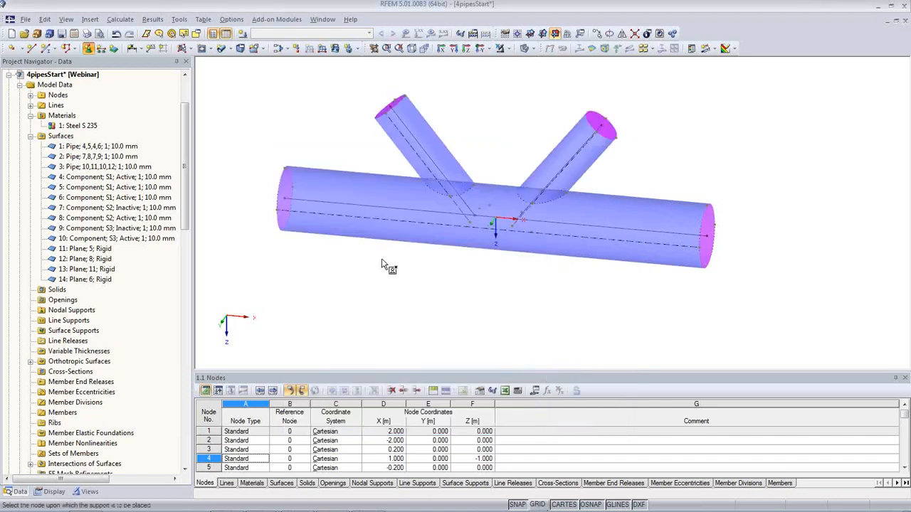
left_click(285, 208)
left_click(706, 240)
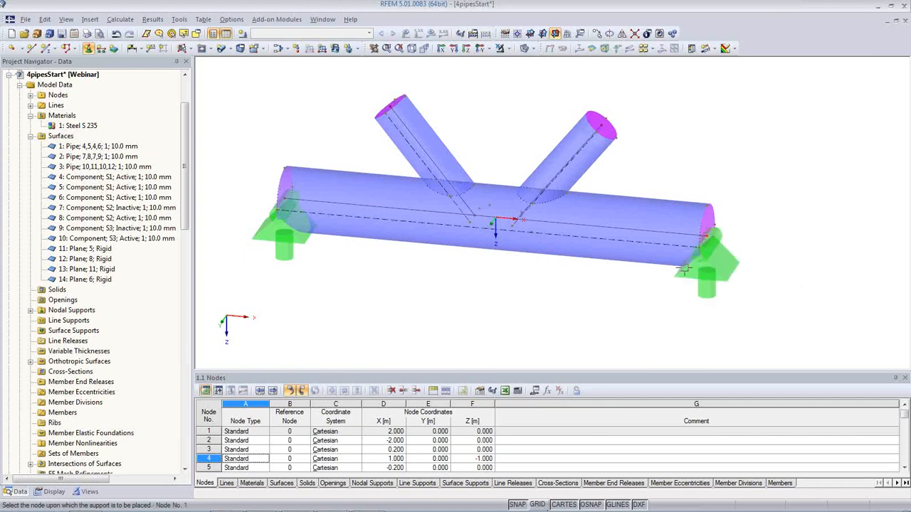
key("Escape")
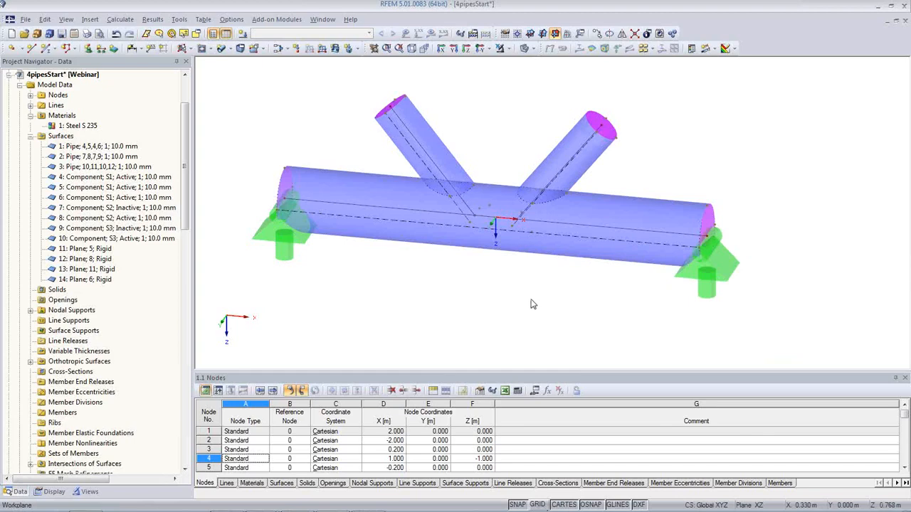
Step: Create permanent load case LC1 described as Self-weight, with self-weight active at factor 1.000 in Z
left_click(242, 33)
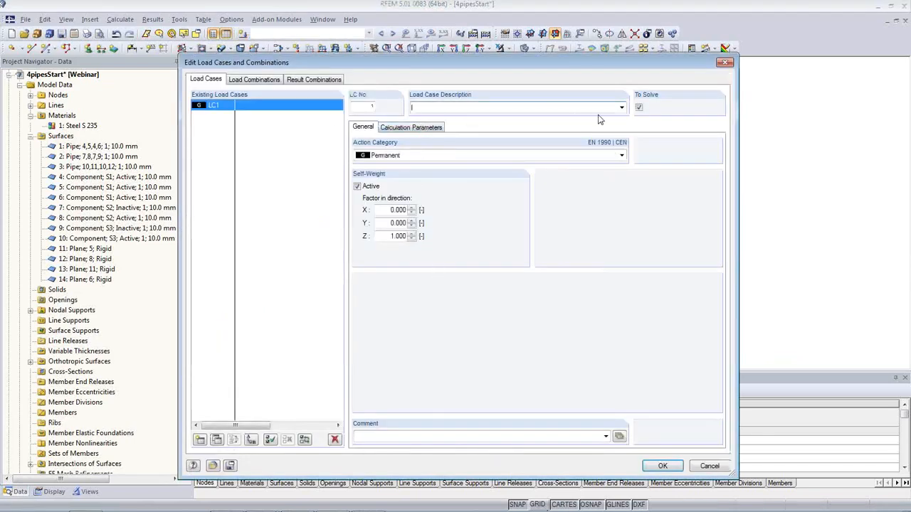
left_click(621, 108)
left_click(434, 116)
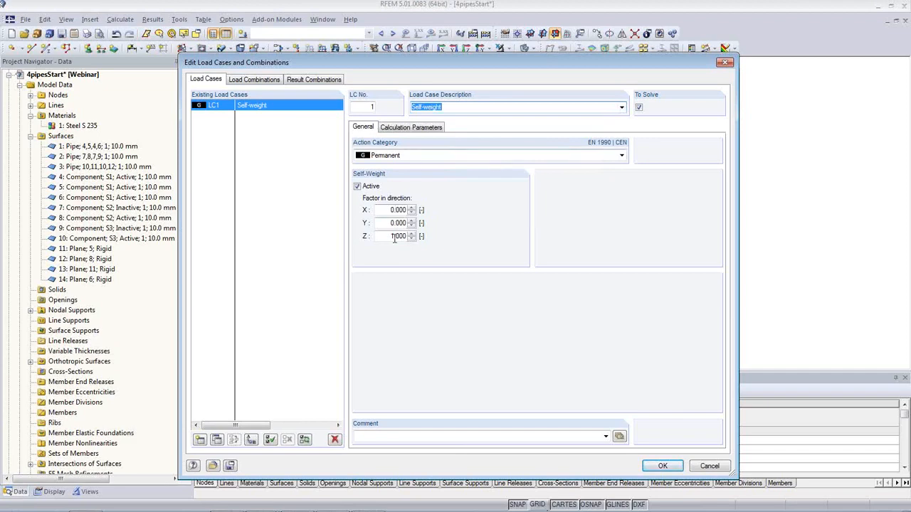
left_click(662, 467)
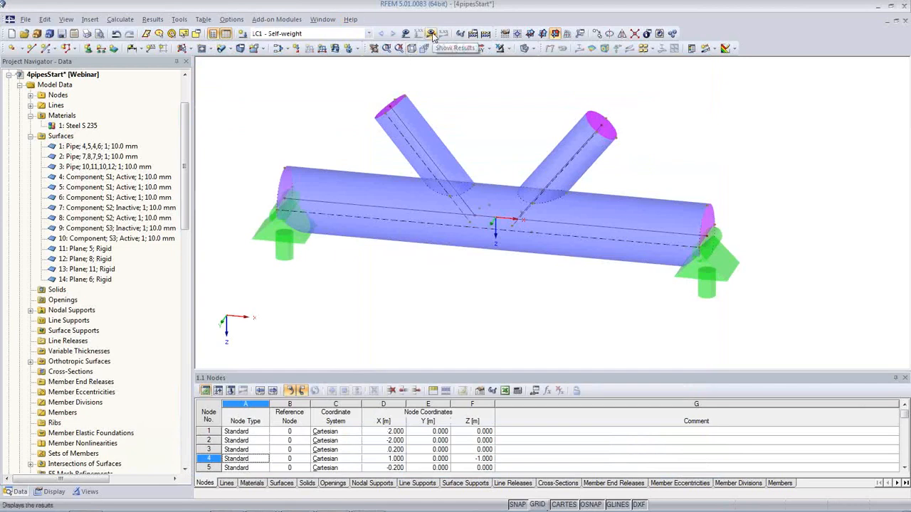
Step: Set a new target length of finite elements in the FE mesh settings
left_click(120, 19)
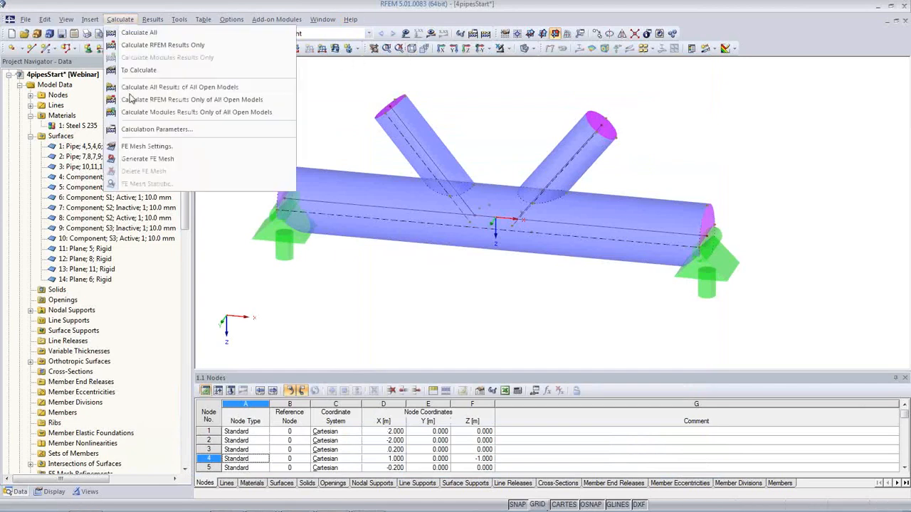
left_click(139, 150)
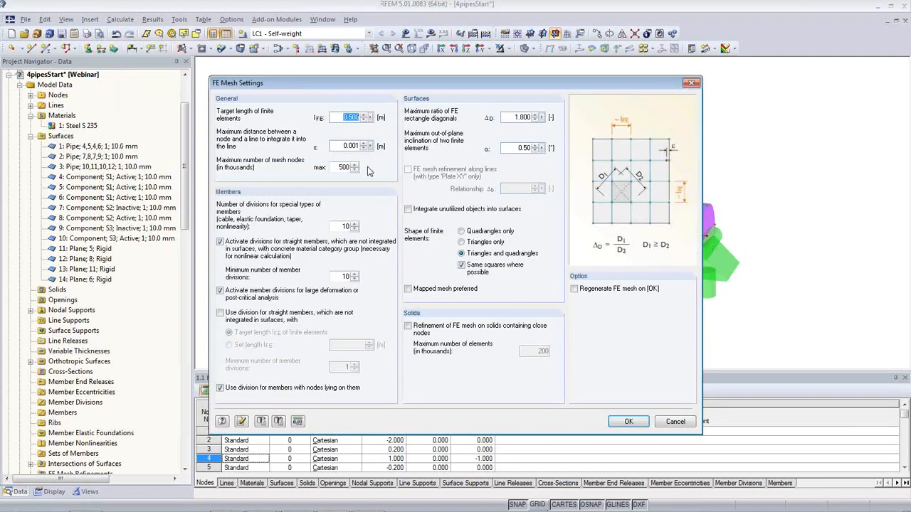
type("0")
left_click(627, 421)
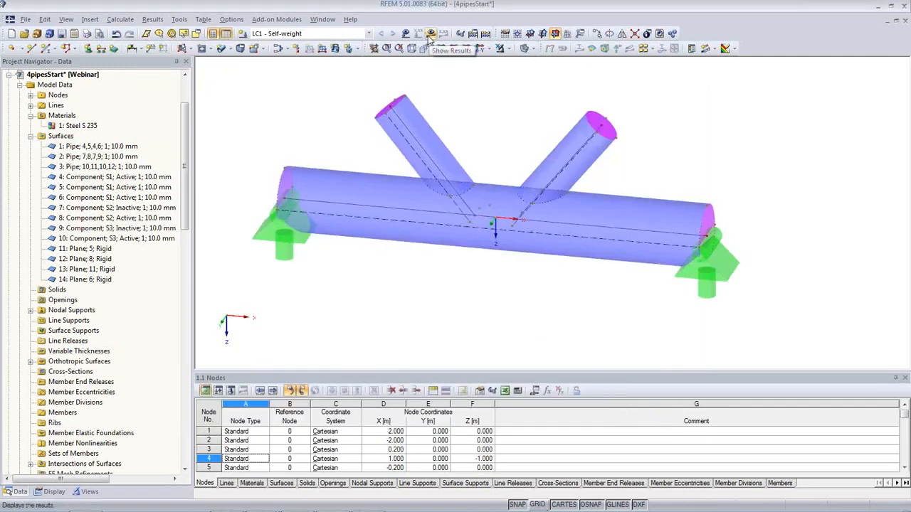
Step: Generate the FE mesh of the pipe joint and check it where the inclined pipes meet the horizontal pipe
left_click(128, 20)
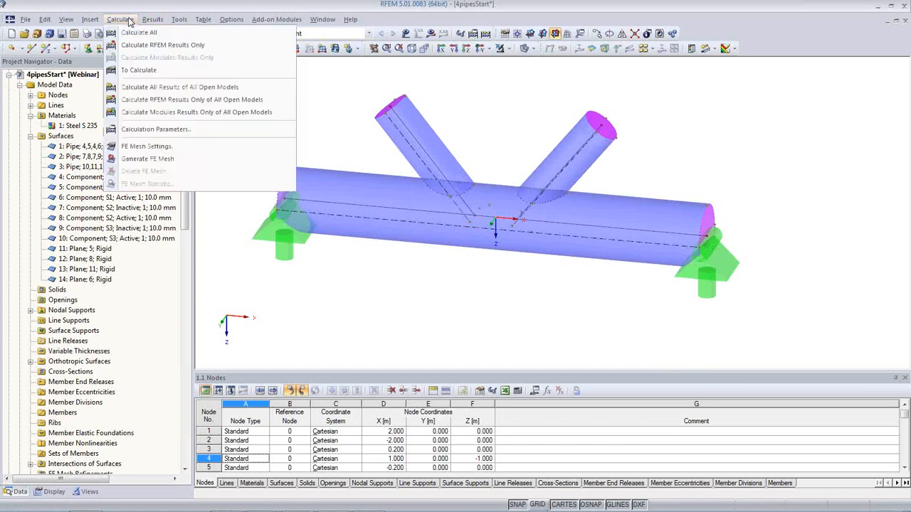
left_click(147, 159)
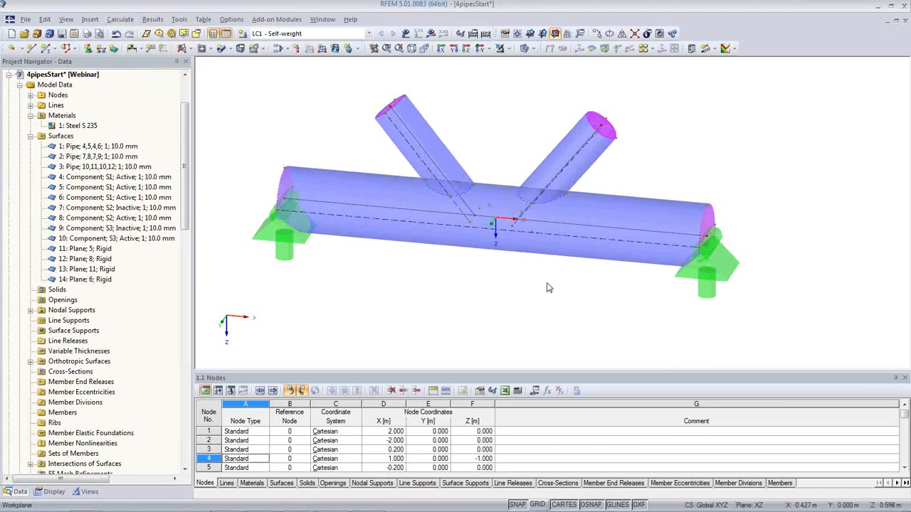
scroll(574, 234, "up", 2)
scroll(578, 223, "up", 2)
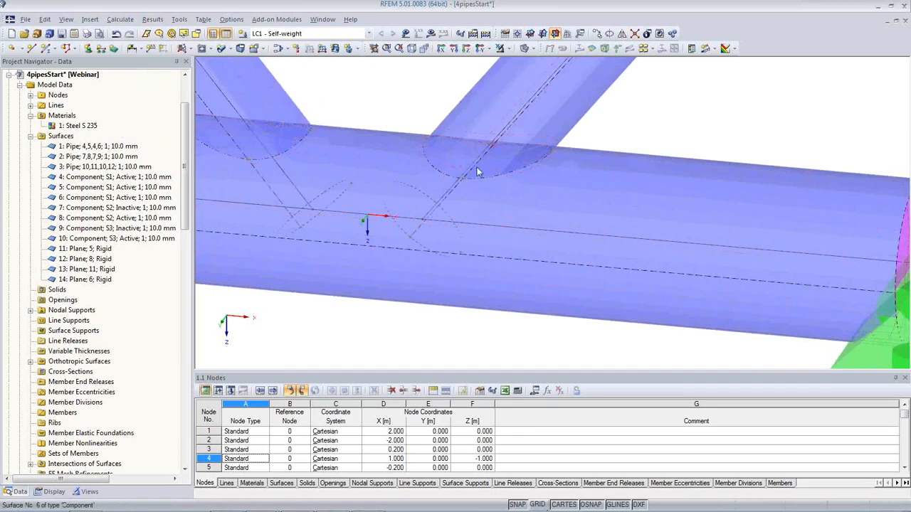
scroll(459, 191, "down", 2)
scroll(460, 192, "down", 3)
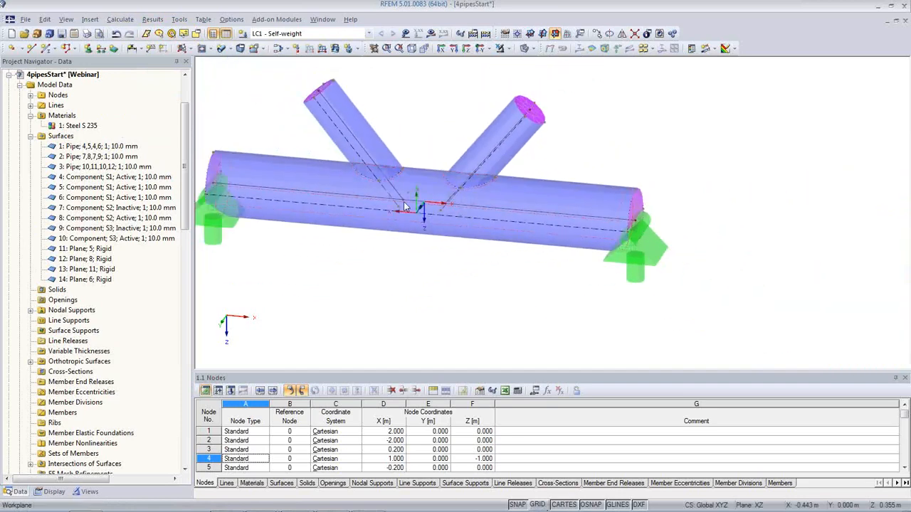
Step: Calculate load case LC1 - Self-weight and display the basic internal forces on the pipe surfaces
left_click(432, 35)
left_click(429, 285)
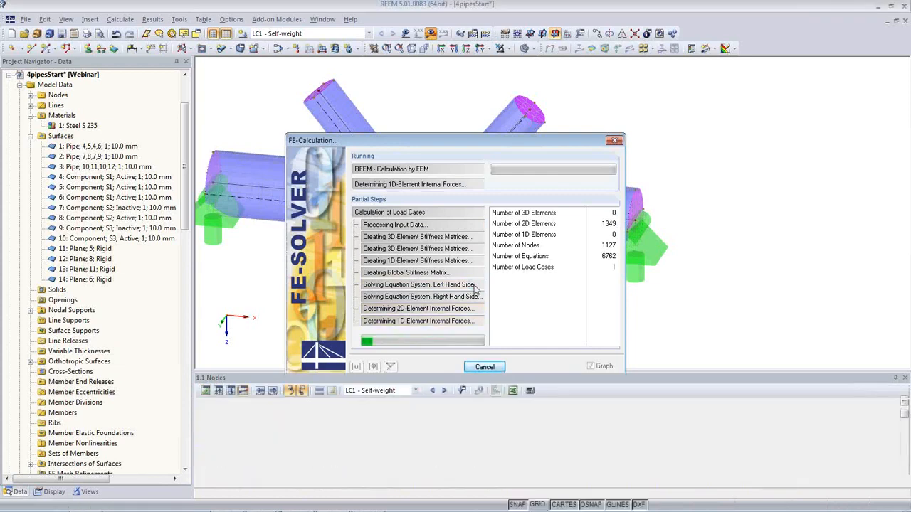
middle_click_drag(449, 275, 573, 85, "ctrl")
left_click(592, 47)
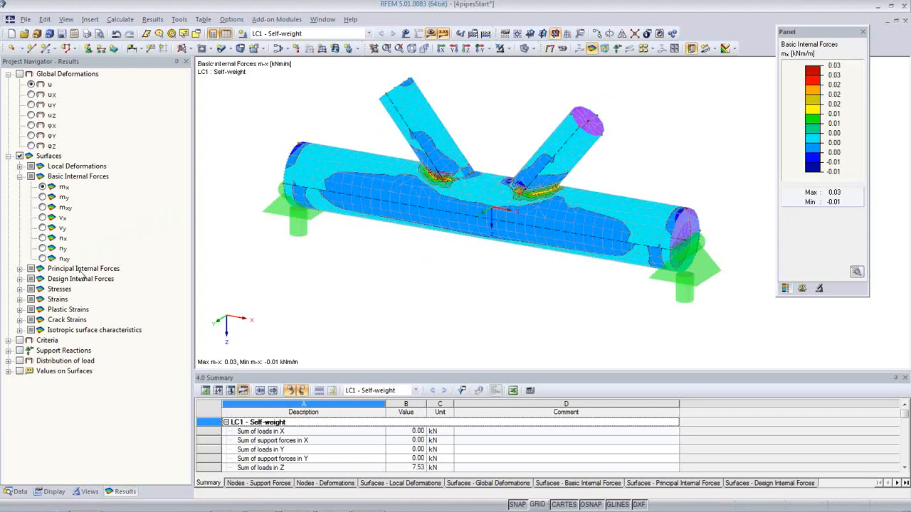
Step: Display the maximum von Mises equivalent stresses on the surfaces and examine them around both pipe intersections
left_click(19, 289)
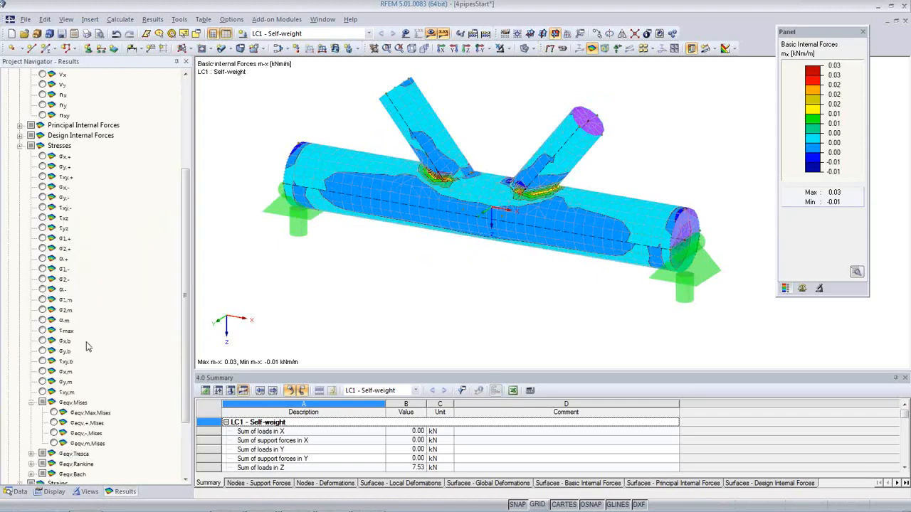
left_click(56, 413)
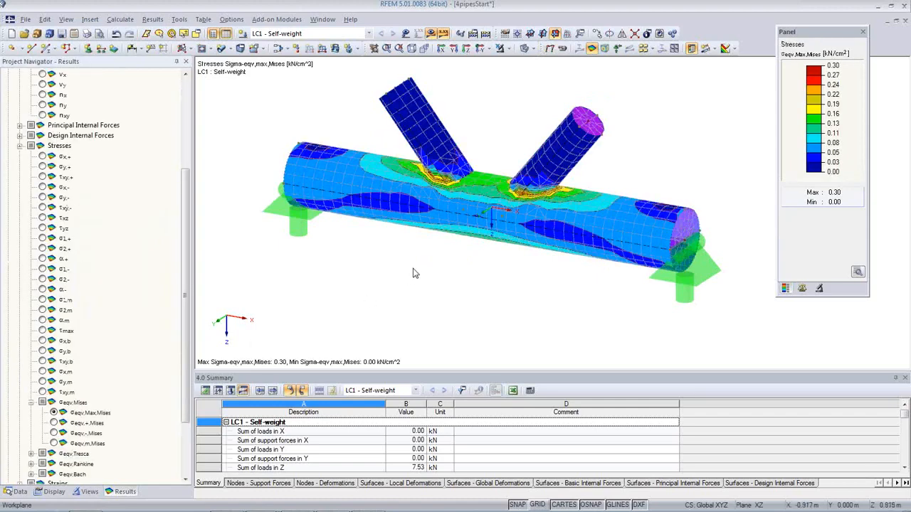
scroll(524, 262, "up", 5)
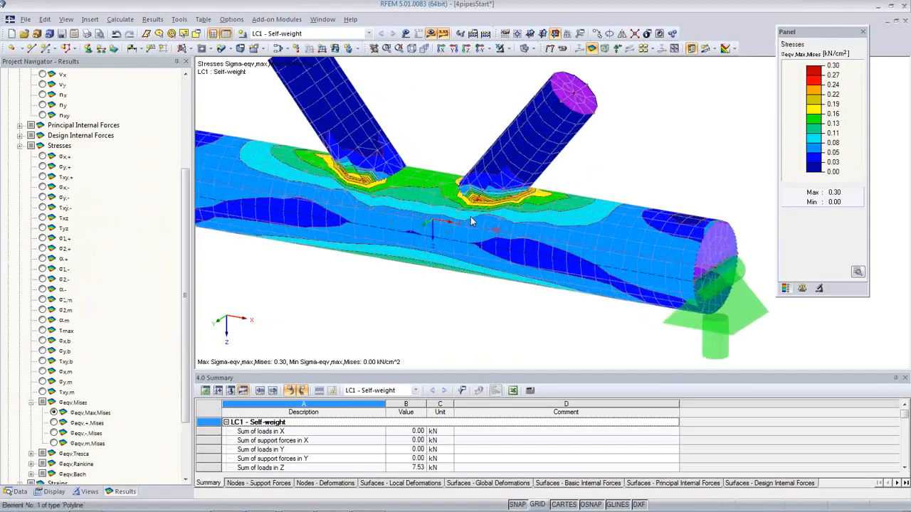
middle_click_drag(546, 207, 488, 294, "ctrl")
scroll(503, 172, "down", 6)
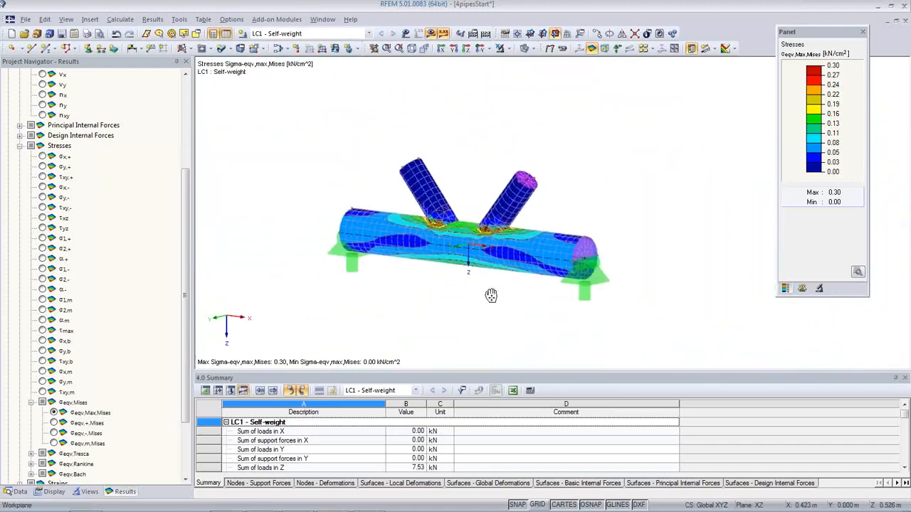
scroll(498, 298, "up", 3)
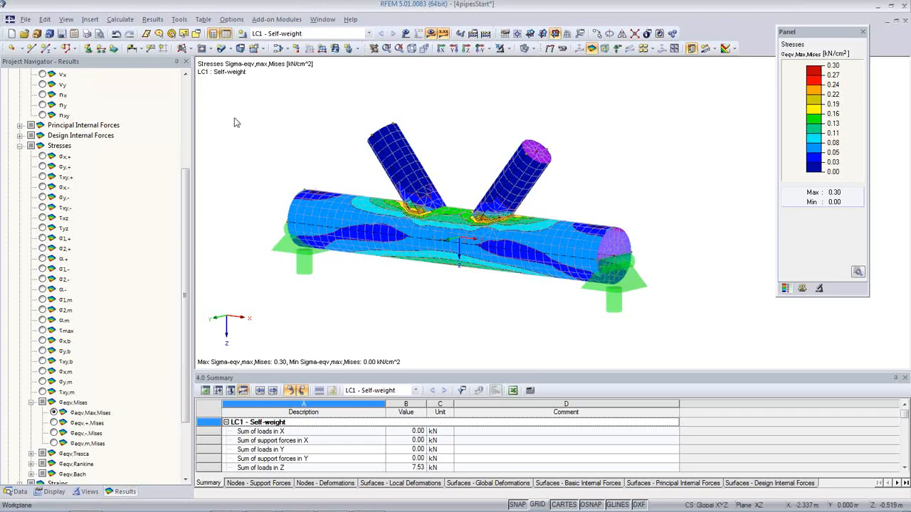
Step: Switch to the open model 5ResultDiagrams_SupporstartI and bring the whole slab into view
left_click(17, 492)
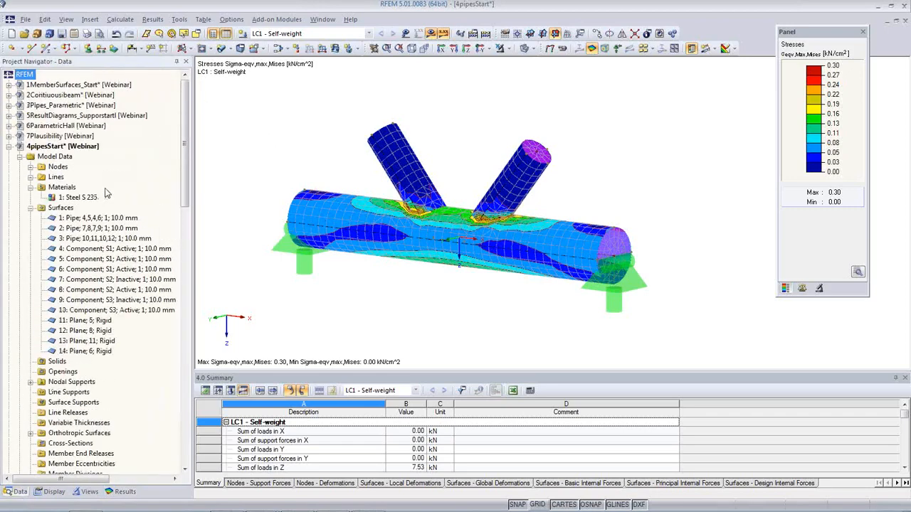
left_click(64, 116)
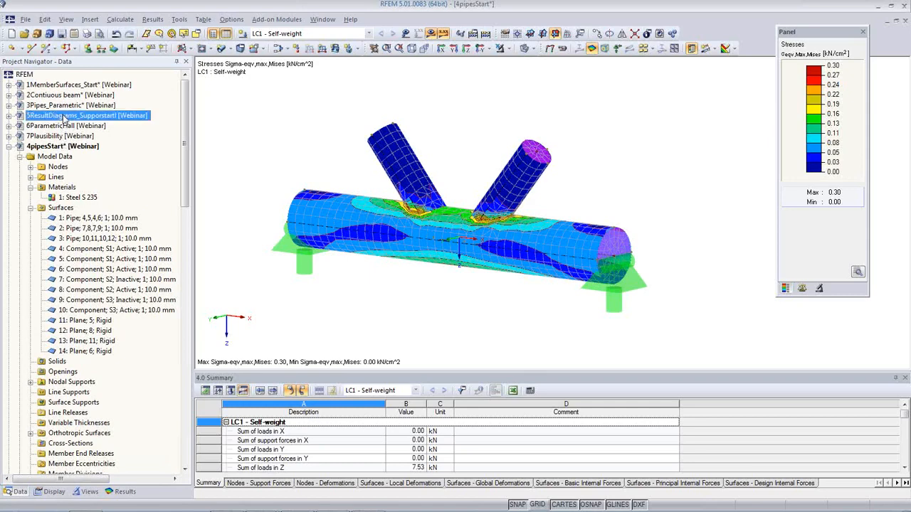
double_click(65, 119)
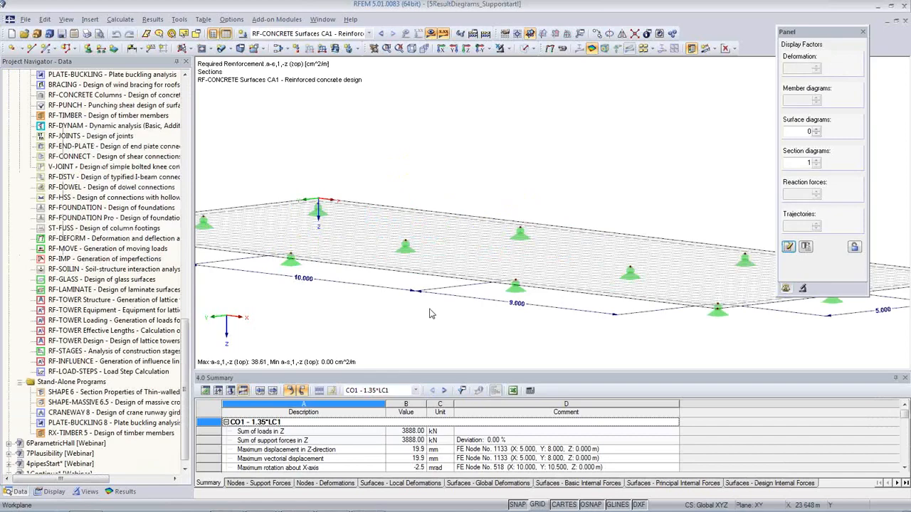
middle_click_drag(430, 312, 459, 258)
scroll(459, 257, "down", 5)
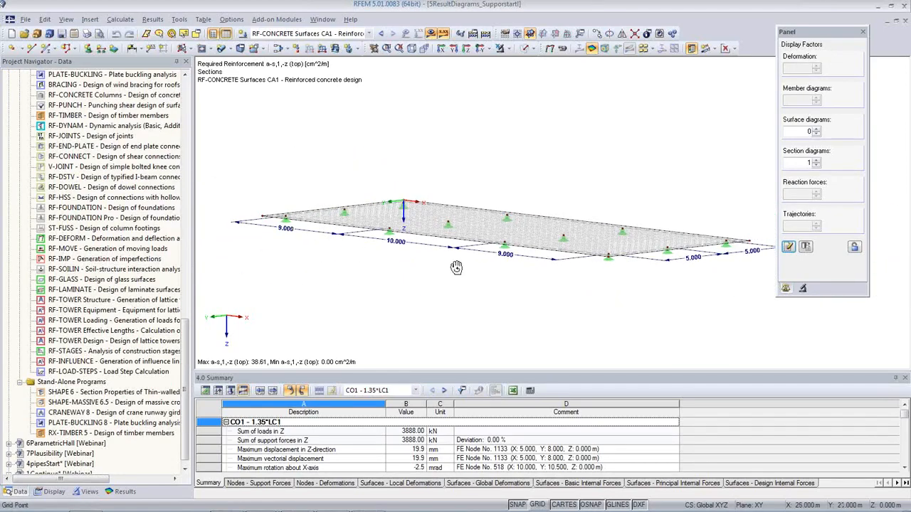
scroll(554, 351, "down", 1)
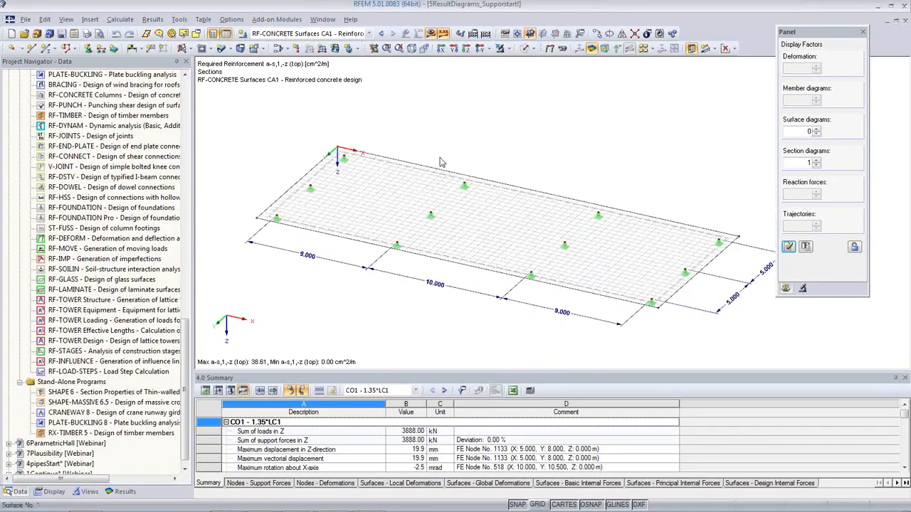
Step: Show the slab as a solid rendering and review the properties of surface 1 and the nodal supports beneath it
left_click(525, 48)
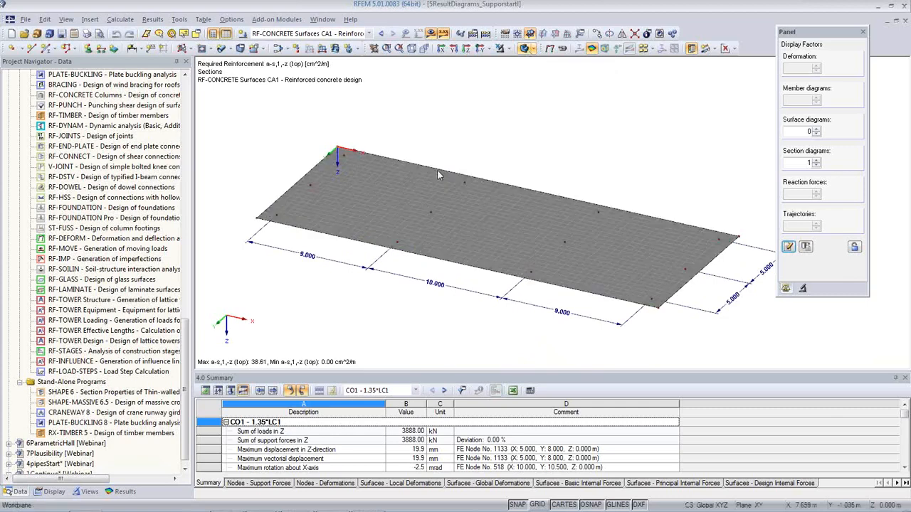
double_click(396, 186)
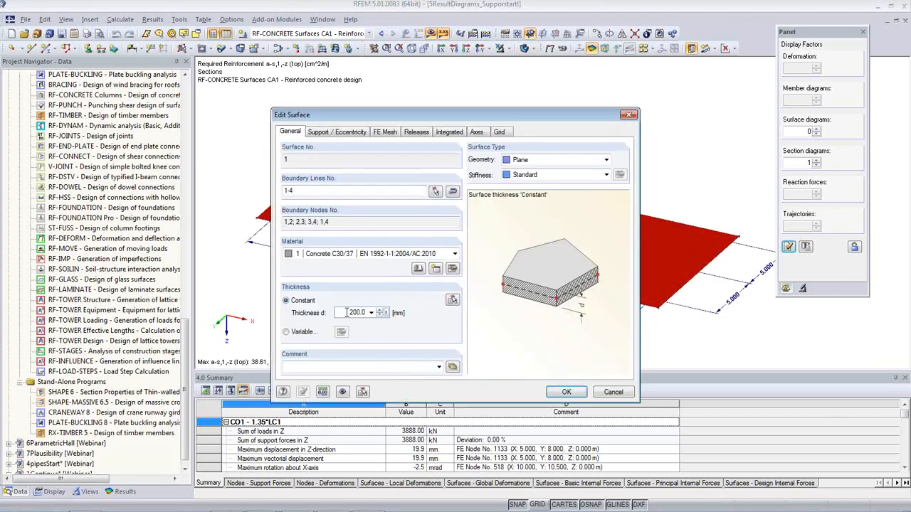
left_click(612, 393)
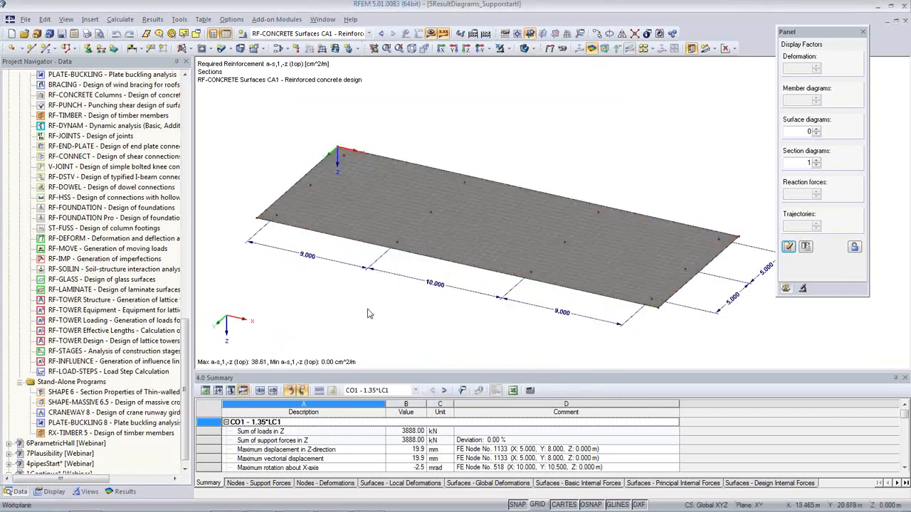
middle_click_drag(443, 323, 478, 168, "ctrl")
scroll(395, 244, "up", 3)
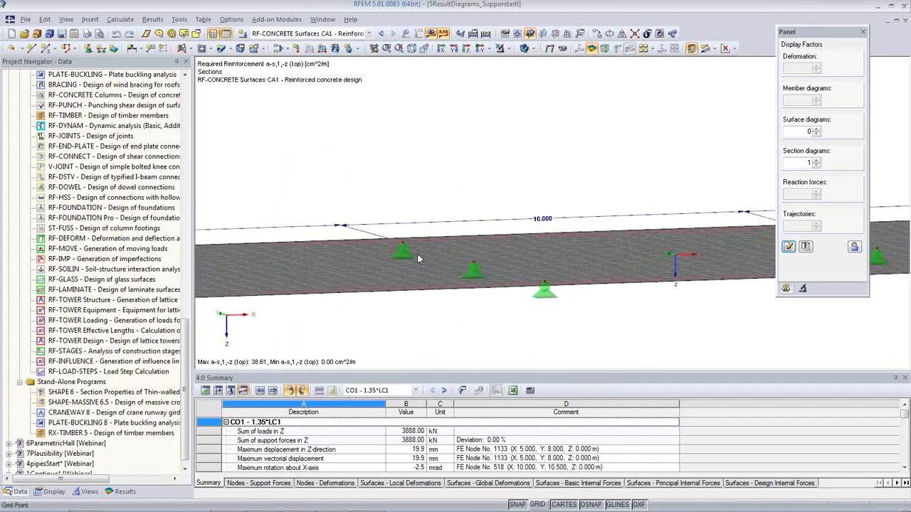
scroll(510, 271, "down", 3)
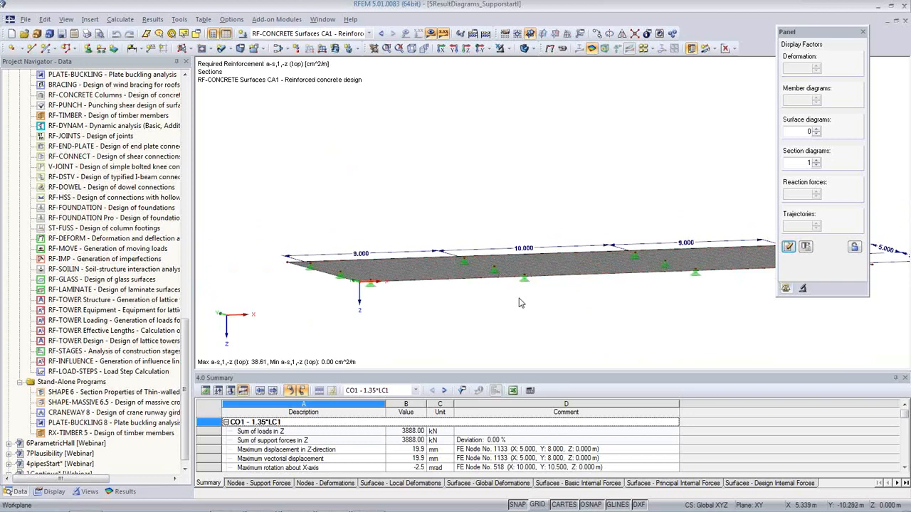
middle_click_drag(365, 265, 504, 207, "ctrl")
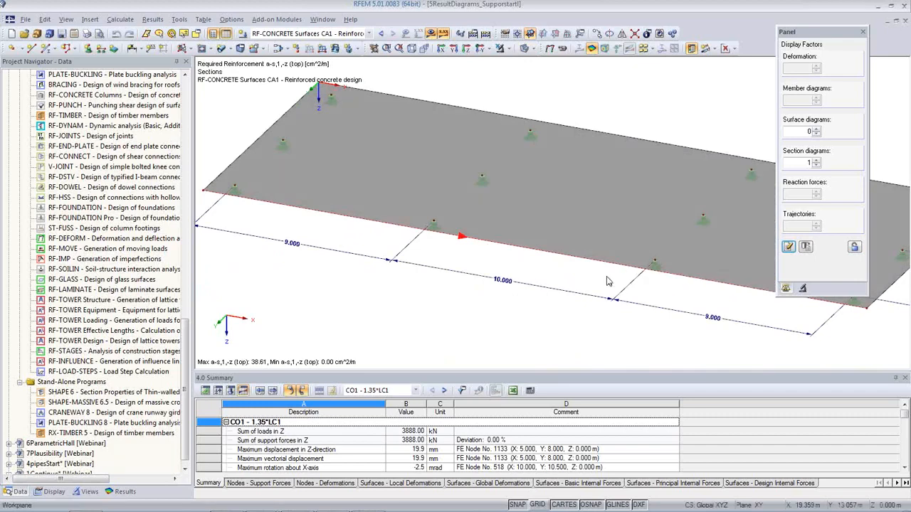
Step: Display the slab loads of load cases LC1 - Self-weight and LC2 - Live one after the other
left_click(369, 34)
left_click(335, 43)
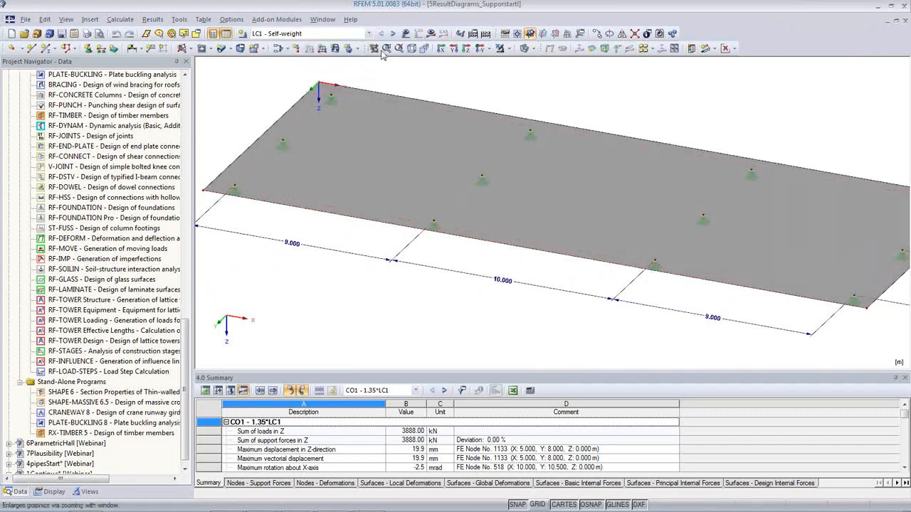
left_click(405, 34)
left_click(392, 33)
middle_click_drag(378, 280, 370, 332)
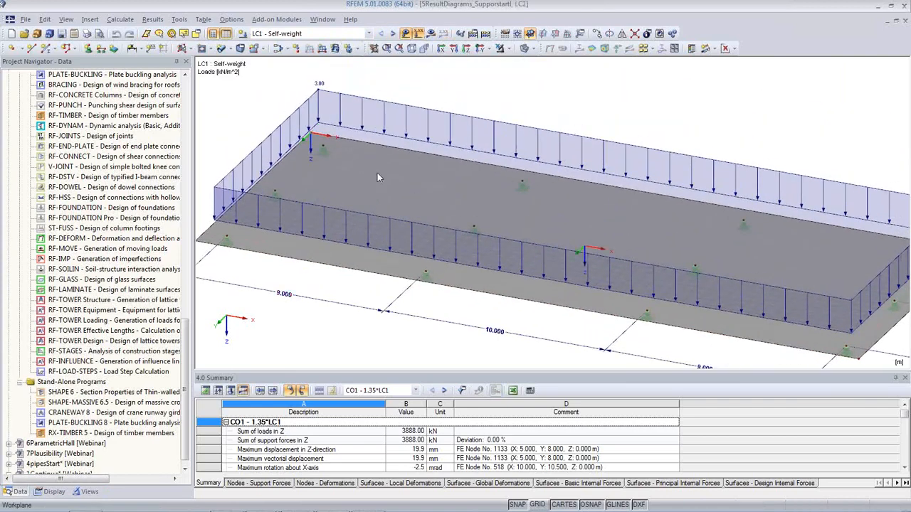
left_click(393, 33)
Step: Display the surface internal forces of result combination RC1 on the slab as coloured isobands
left_click(369, 33)
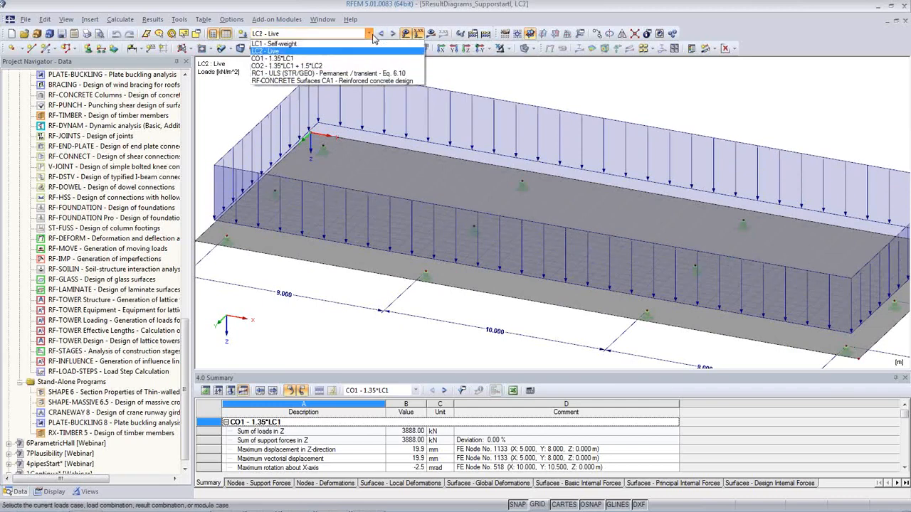
left_click(363, 74)
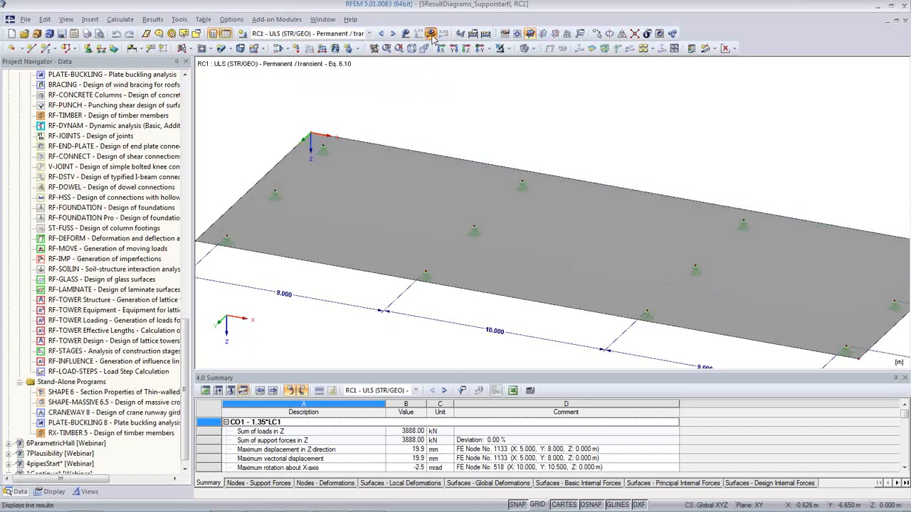
left_click(431, 33)
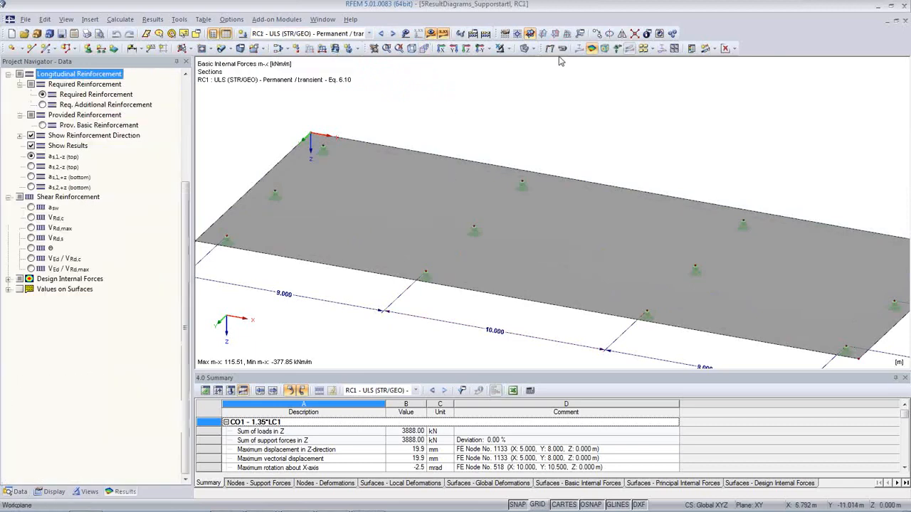
left_click(735, 49)
left_click(744, 64)
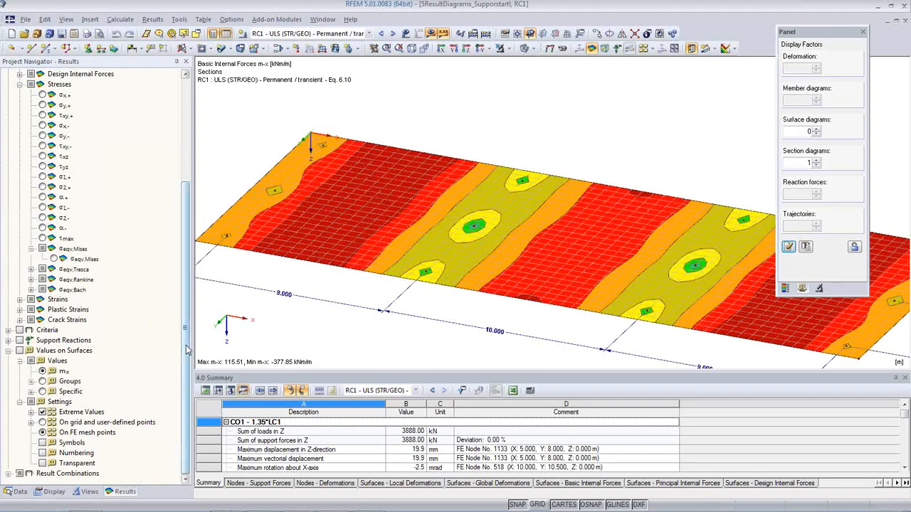
Step: Show the slab's basic internal forces m-y and its global deformations u, the latter seen in the Z direction
left_click_drag(187, 348, 189, 185)
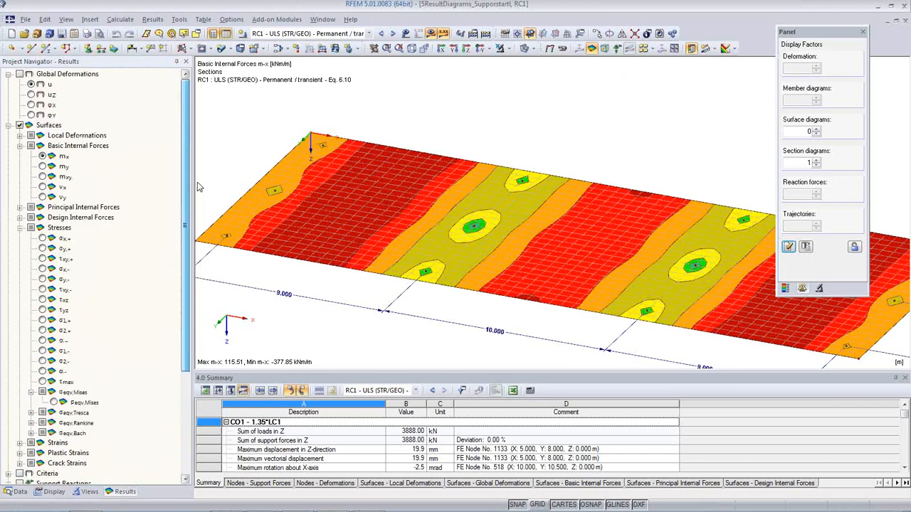
left_click(42, 166)
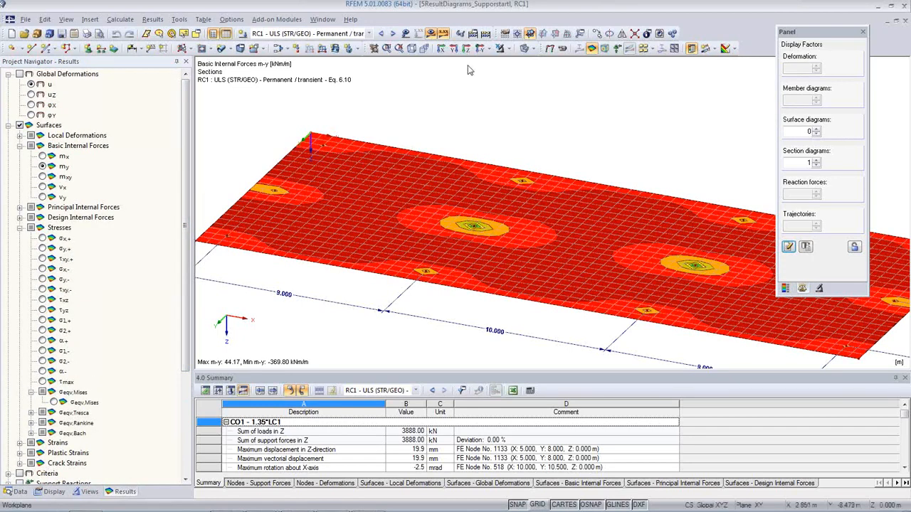
left_click(549, 48)
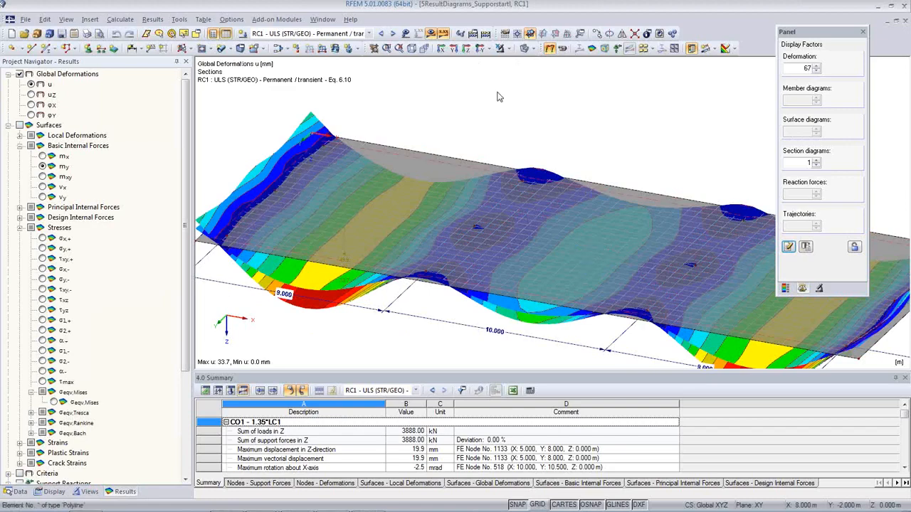
left_click(466, 50)
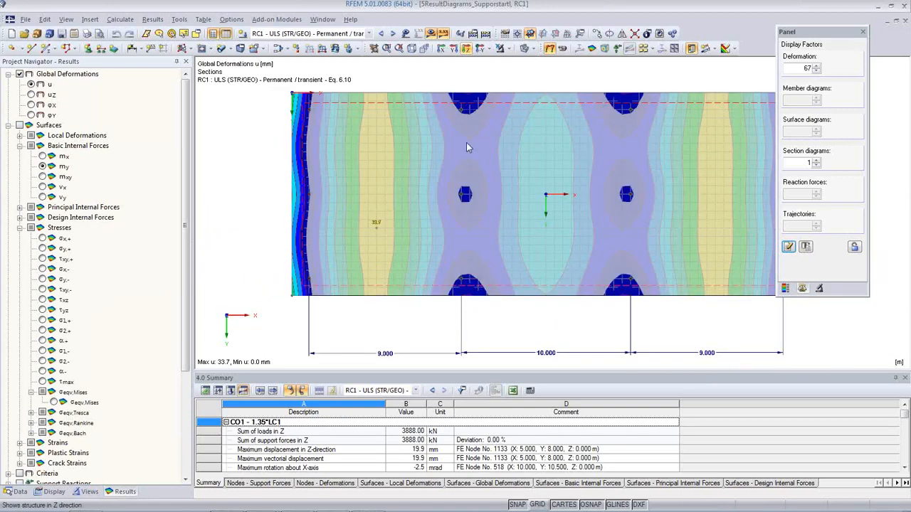
Step: Display the equivalent von Mises stresses on the slab with their colour scale and examine the peaks around the supports
left_click(524, 50)
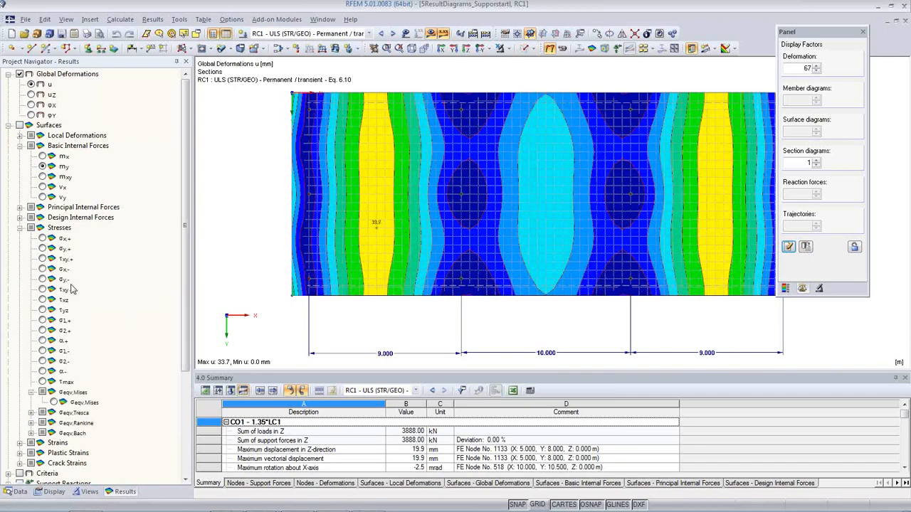
scroll(93, 320, "down", 3)
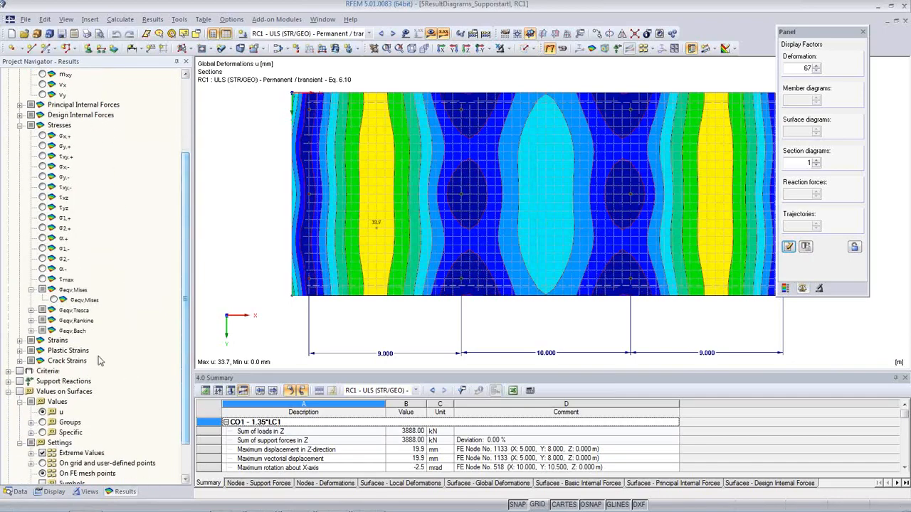
left_click(54, 300)
scroll(618, 331, "up", 1)
middle_click_drag(616, 328, 560, 327)
scroll(436, 232, "up", 1)
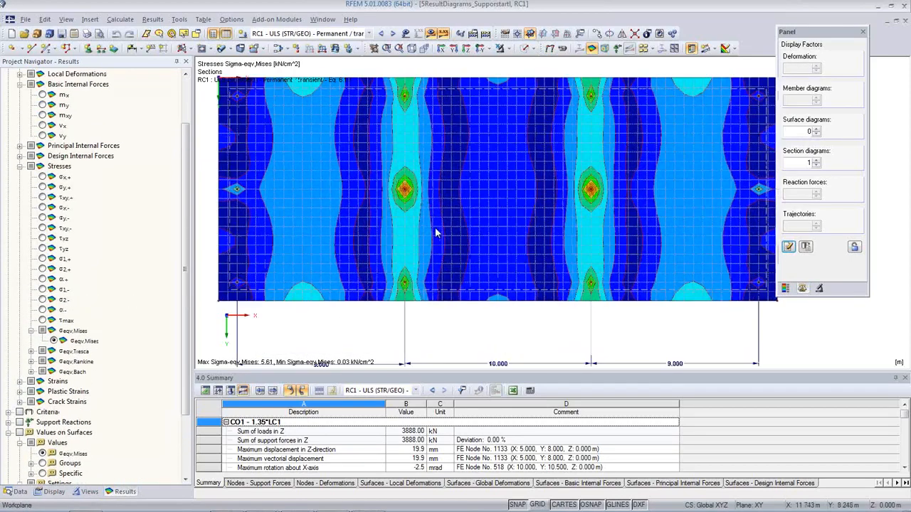
scroll(436, 233, "up", 3)
left_click(786, 288)
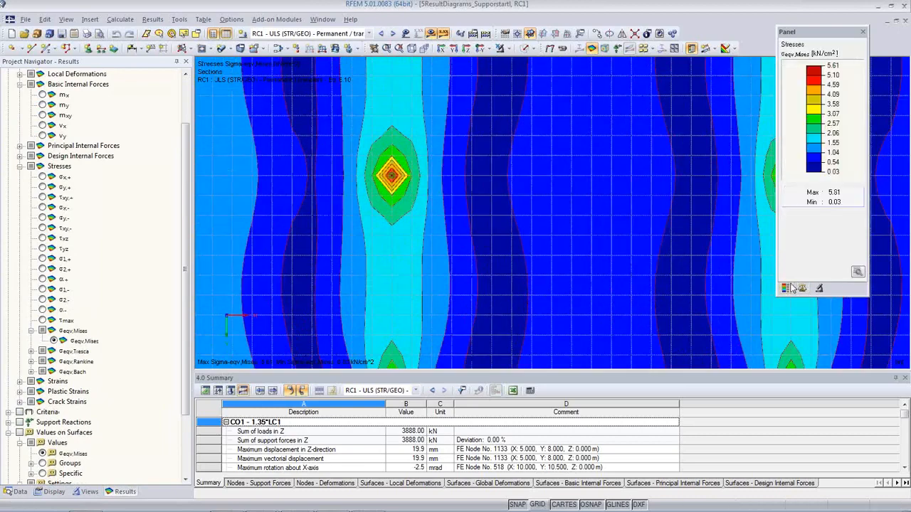
scroll(410, 173, "up", 1)
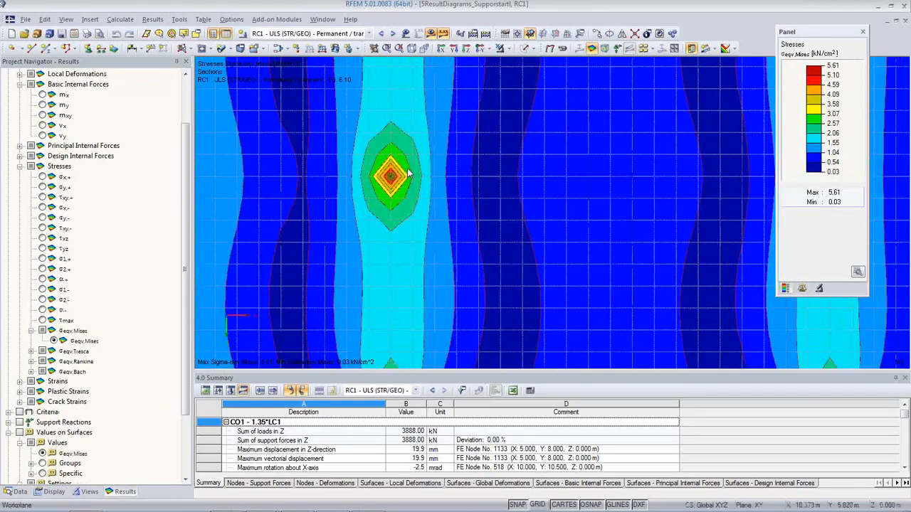
scroll(483, 191, "down", 3)
middle_click_drag(545, 205, 425, 222)
scroll(600, 226, "down", 3)
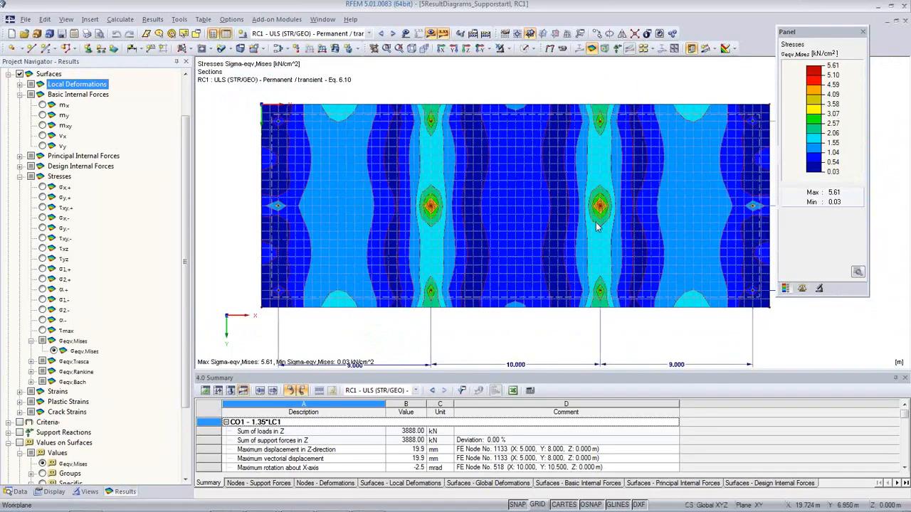
scroll(597, 228, "down", 1)
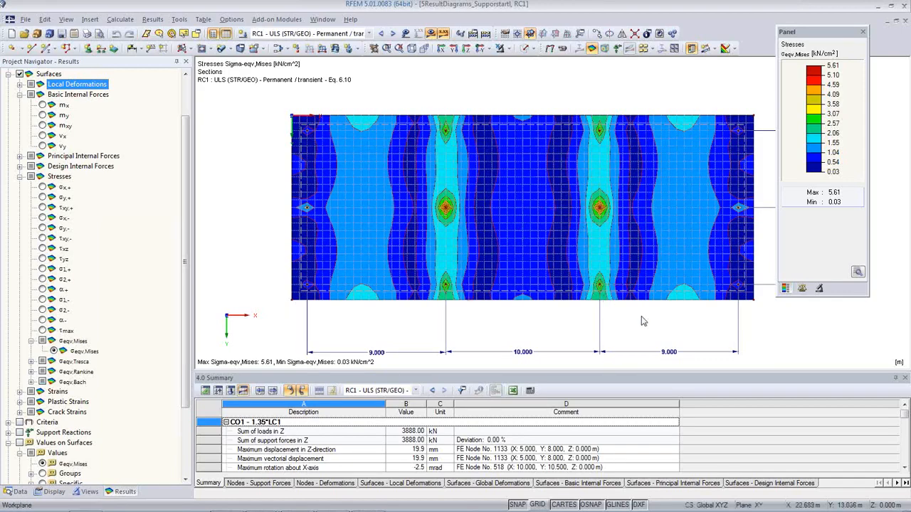
Step: With the grid shown, cut a section through the slab's middle supports from X -1, Y 6 m to X 31, Y 6 m
middle_click_drag(619, 328, 622, 261, "ctrl")
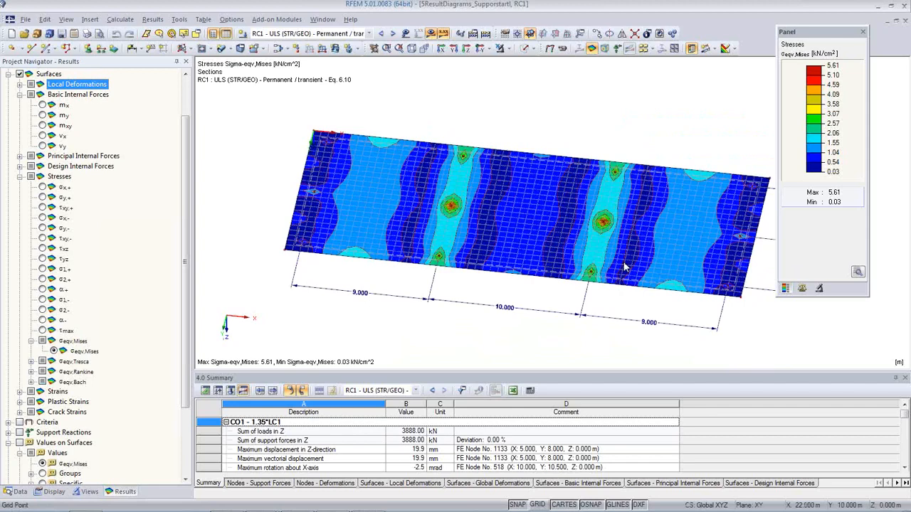
left_click(538, 505)
scroll(505, 301, "down", 2)
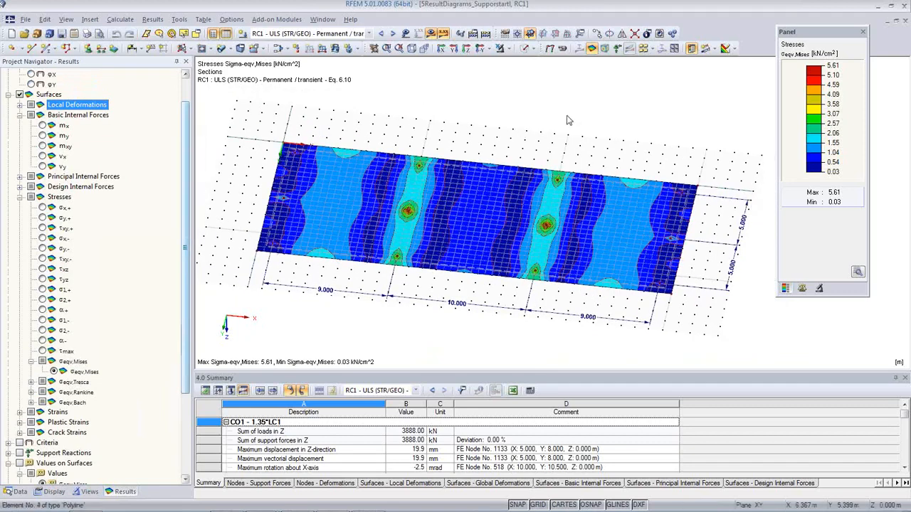
left_click(707, 51)
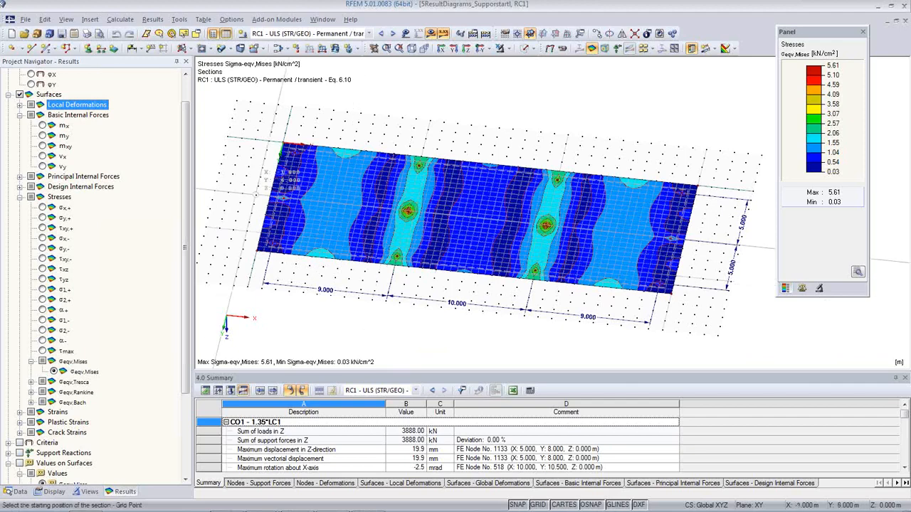
left_click(260, 188)
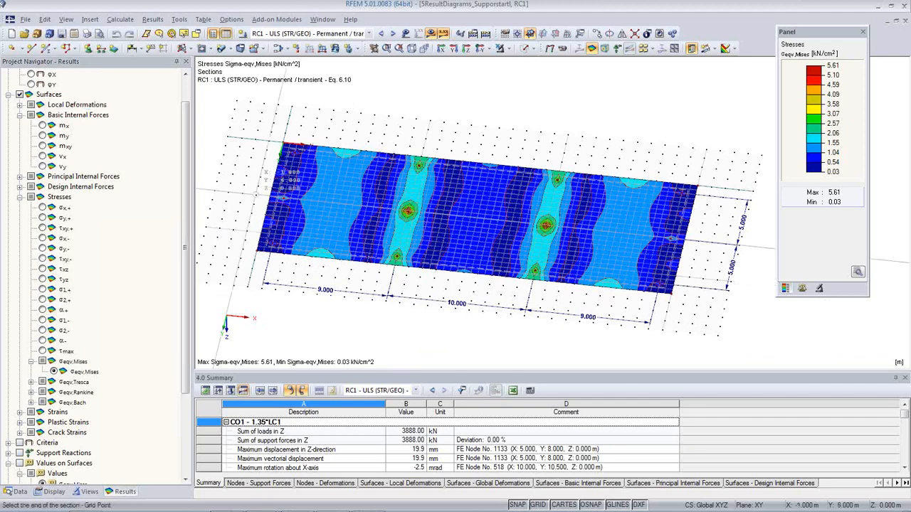
left_click(703, 251)
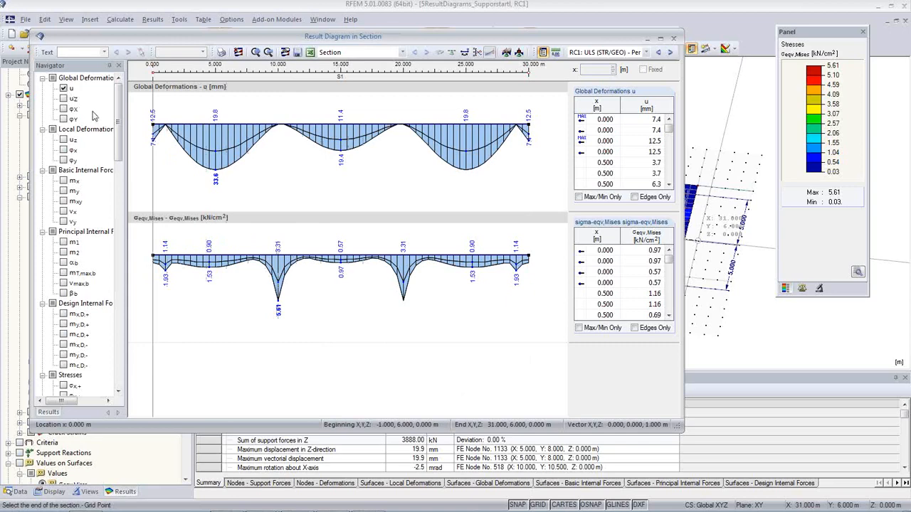
Step: In the section's result diagrams, replace the global deformation u with m-x and m-y and switch to load combination CO2
left_click(63, 89)
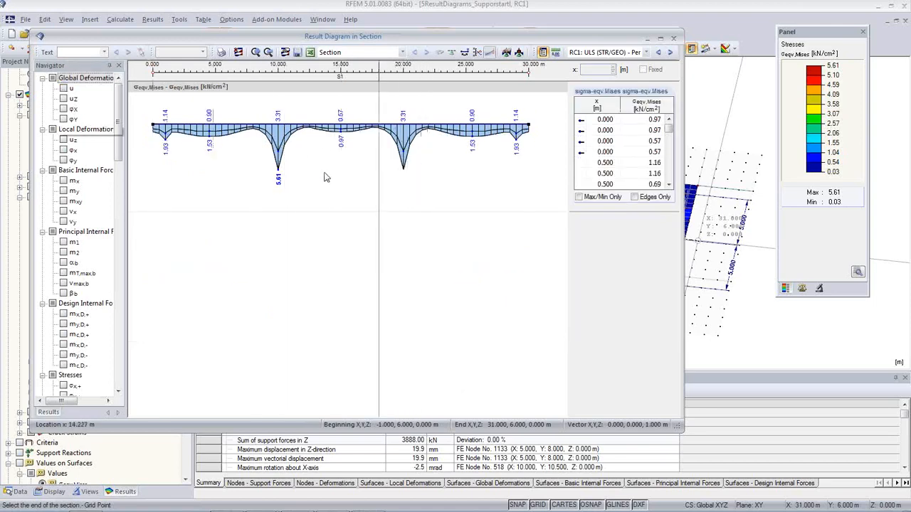
left_click(64, 181)
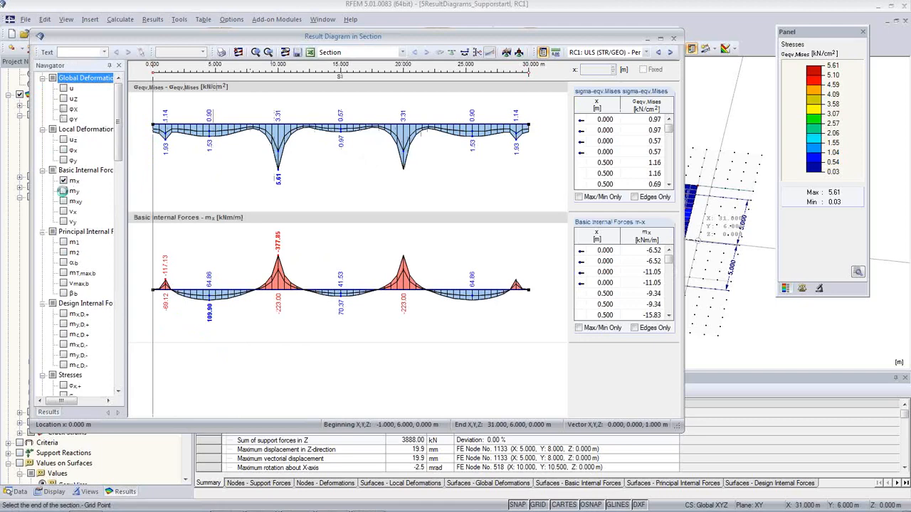
left_click(63, 191)
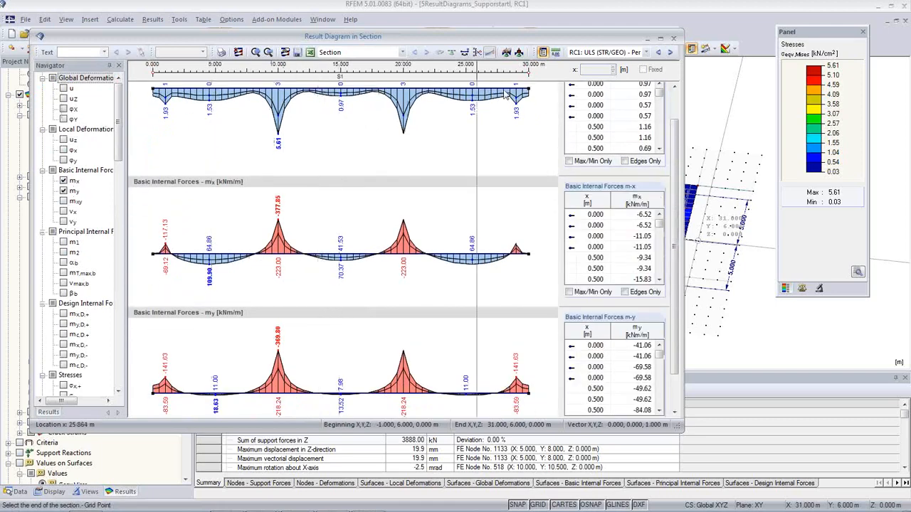
left_click(645, 52)
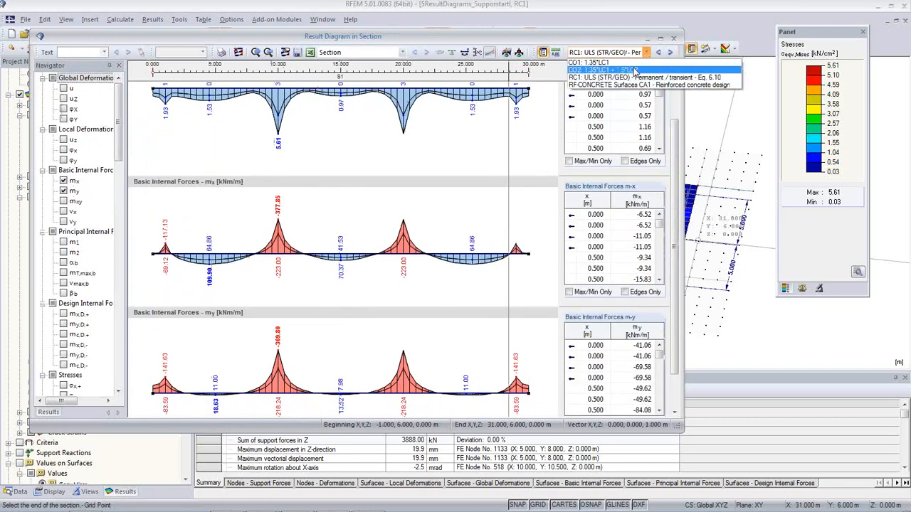
left_click(634, 71)
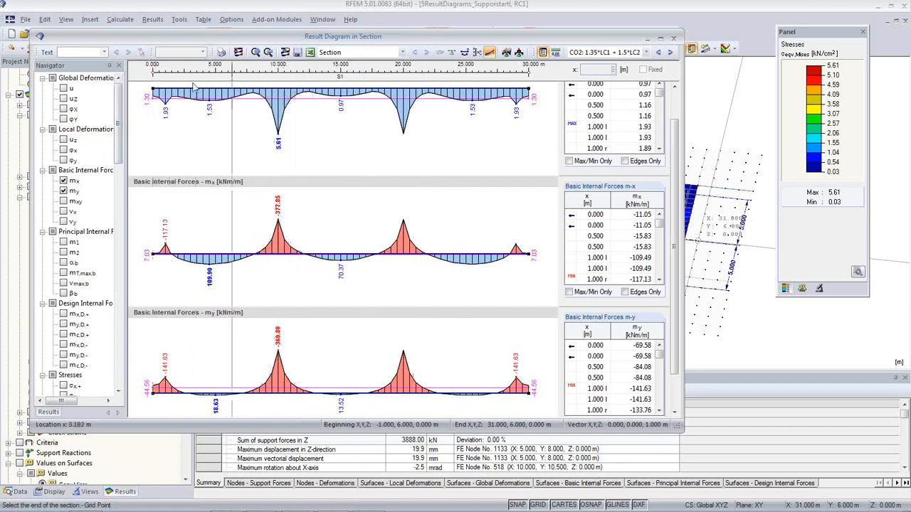
Step: Save the section under the name Mid and close its result diagrams
left_click(297, 54)
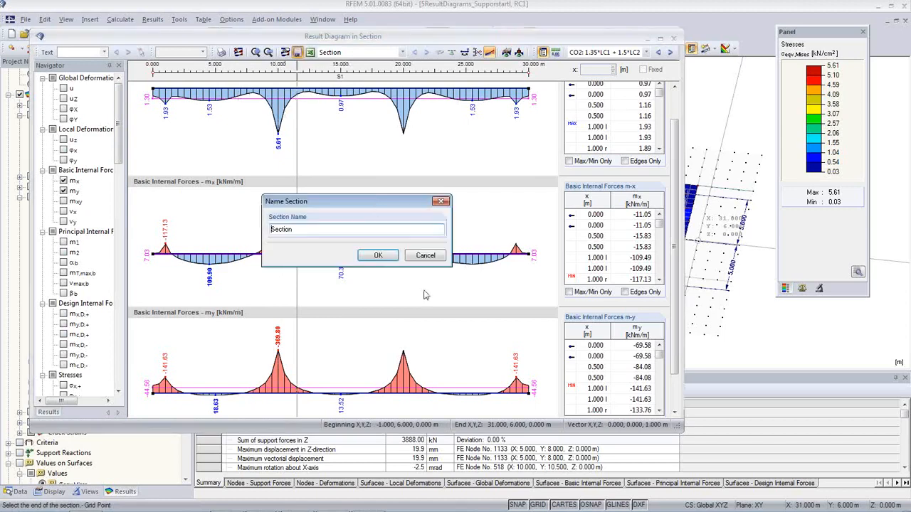
left_click_drag(301, 230, 100, 210)
type("M")
type("α")
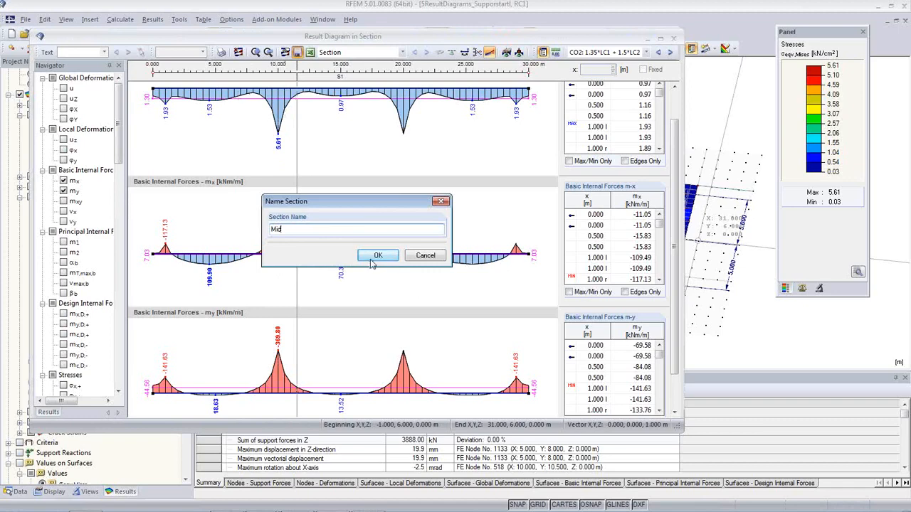
left_click(378, 256)
left_click(673, 39)
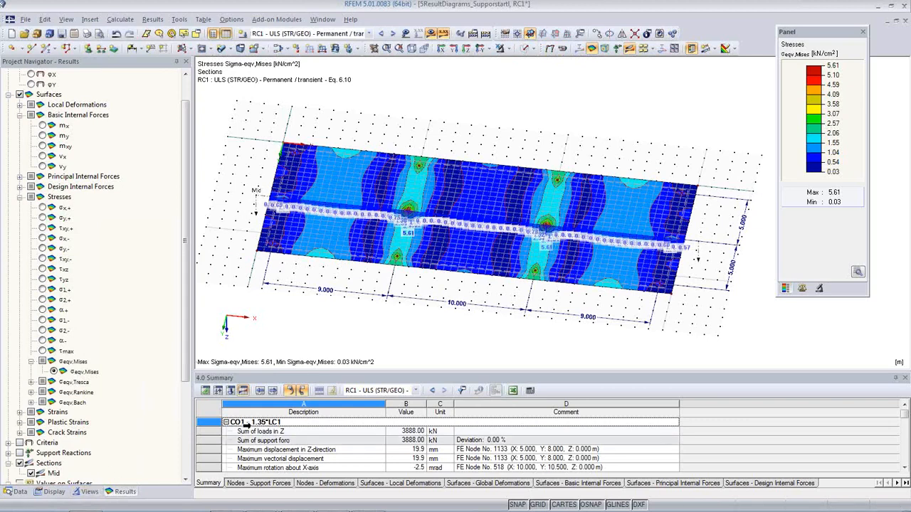
Step: Show the surface results as Differences, and switch the surface results off to leave only the section diagram
left_click(733, 49)
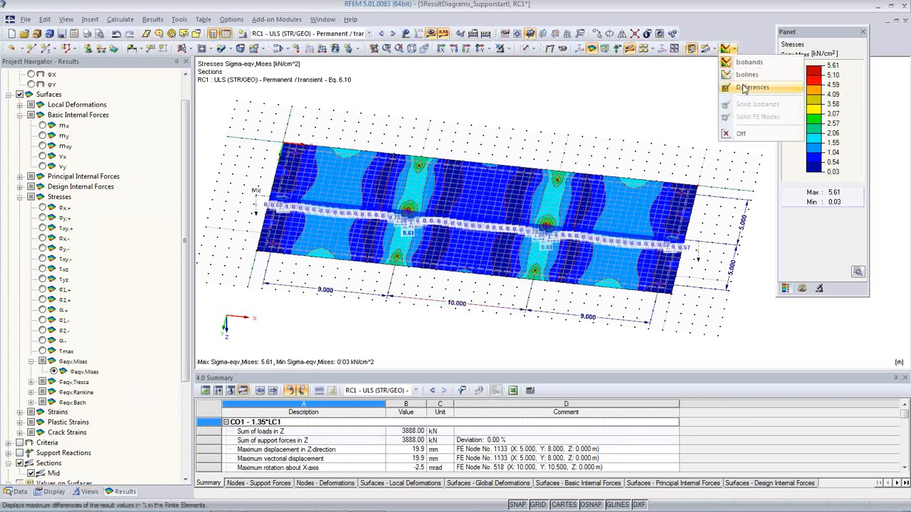
left_click(743, 88)
left_click(735, 50)
left_click(746, 135)
middle_click_drag(586, 286, 530, 232, "ctrl")
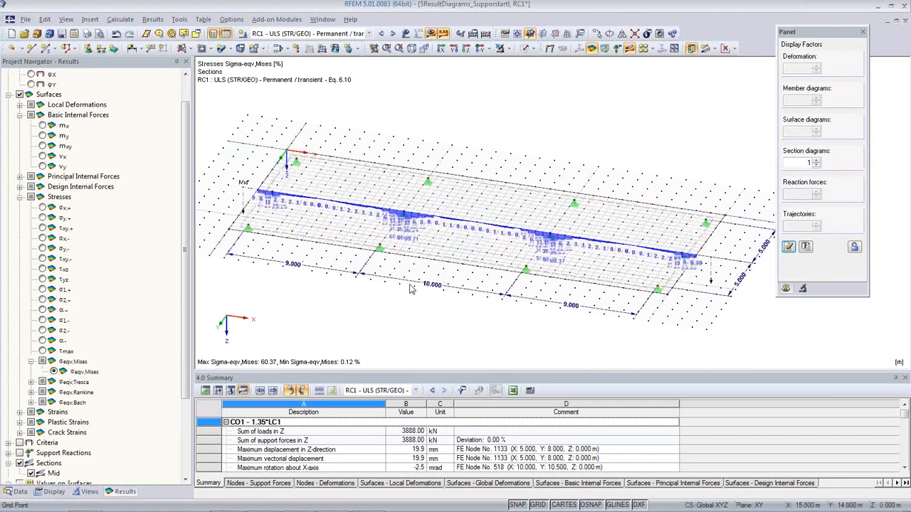
Step: Turn off the display of all values along the section's result diagram
left_click(54, 491)
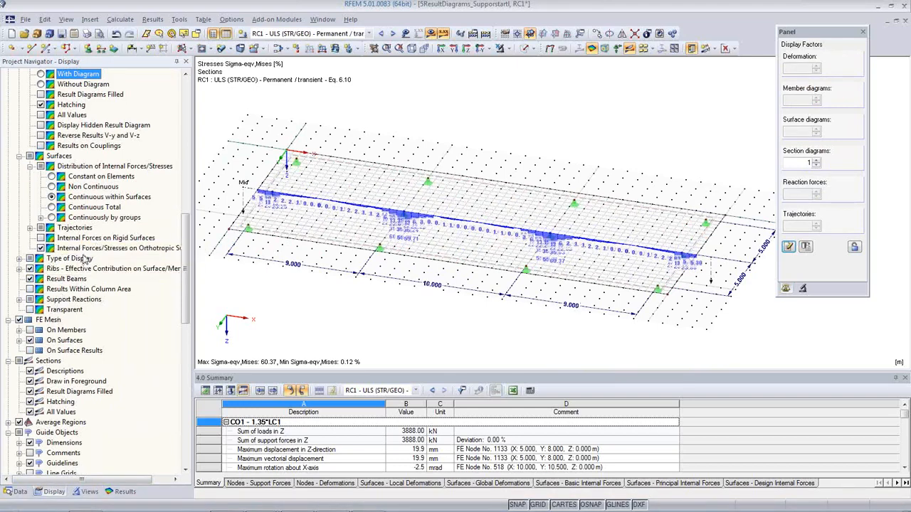
scroll(83, 271, "down", 2)
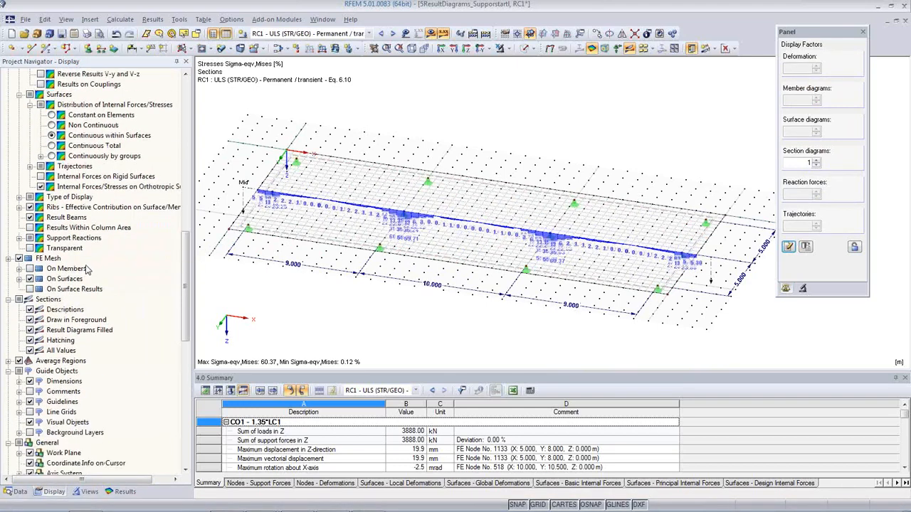
scroll(88, 269, "down", 1)
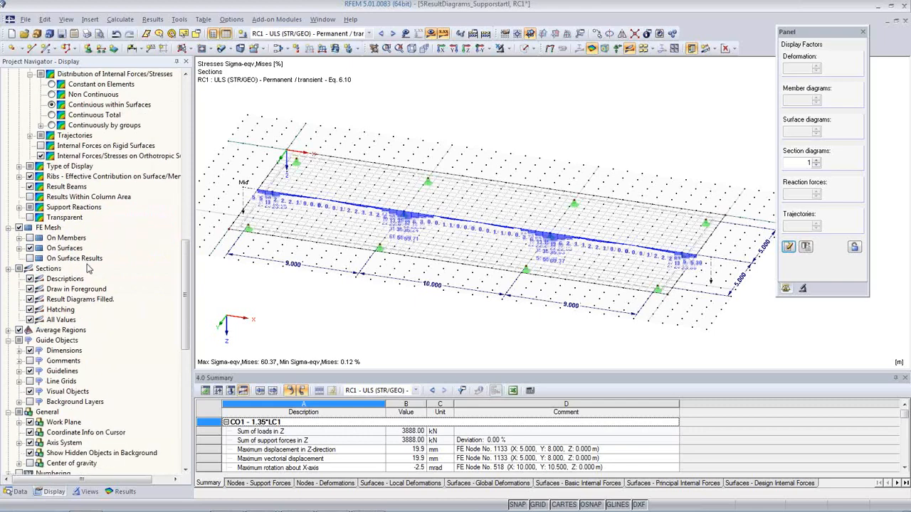
left_click(29, 321)
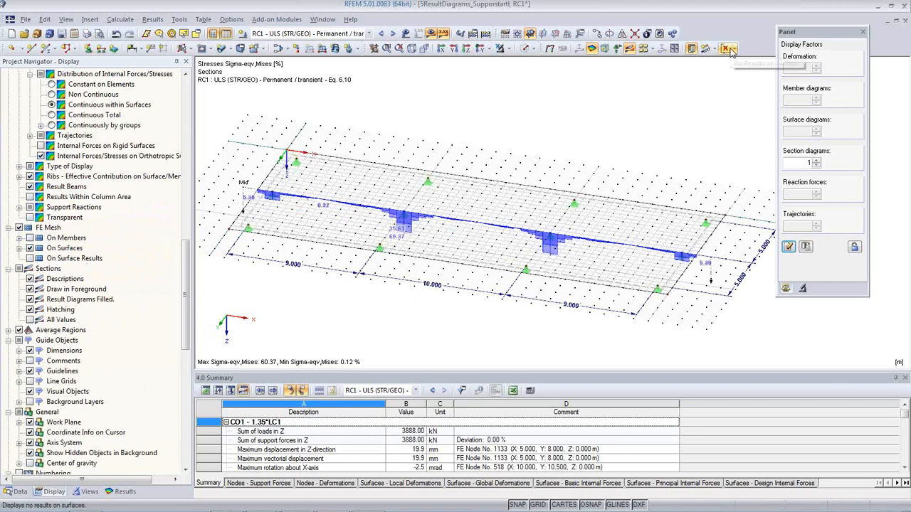
Step: Return the surface results to isobands and hide them so the section's von Mises diagram stands alone
left_click(730, 50)
left_click(740, 67)
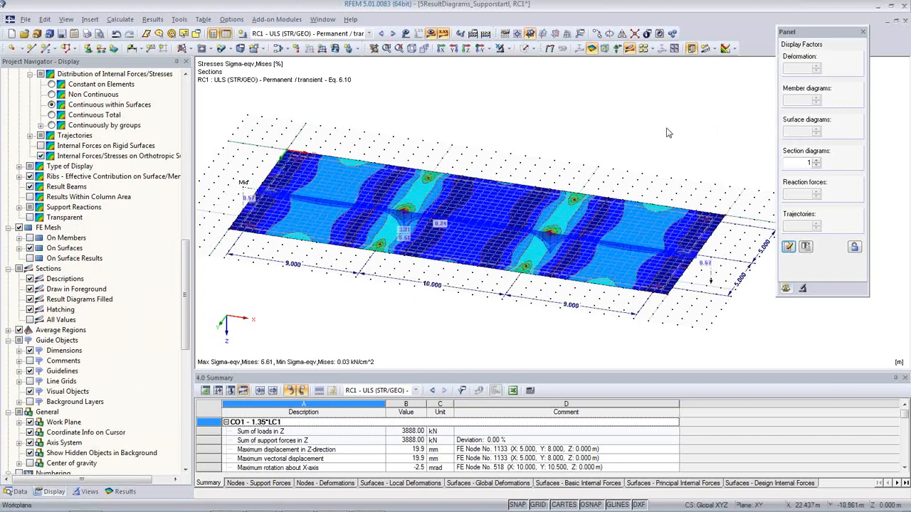
left_click(591, 49)
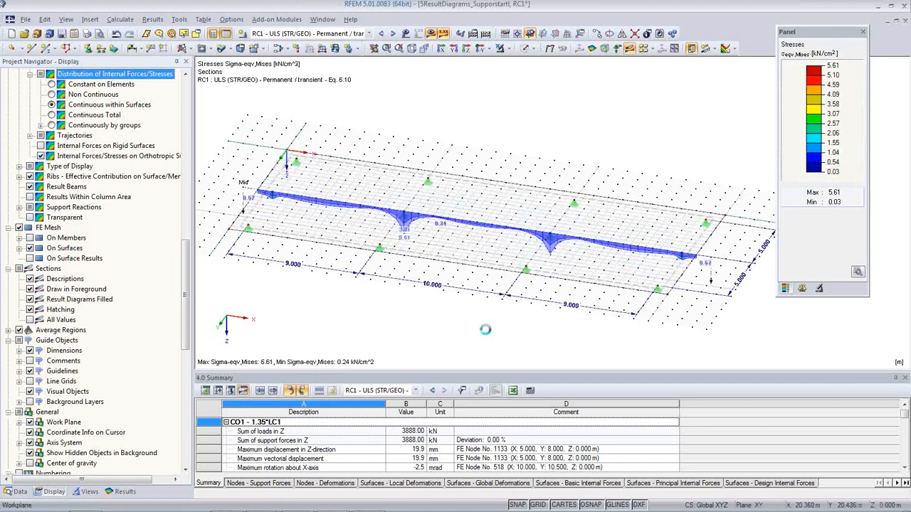
Step: Switch the displayed results to load combination CO2 and hide its loads
scroll(401, 230, "up", 3)
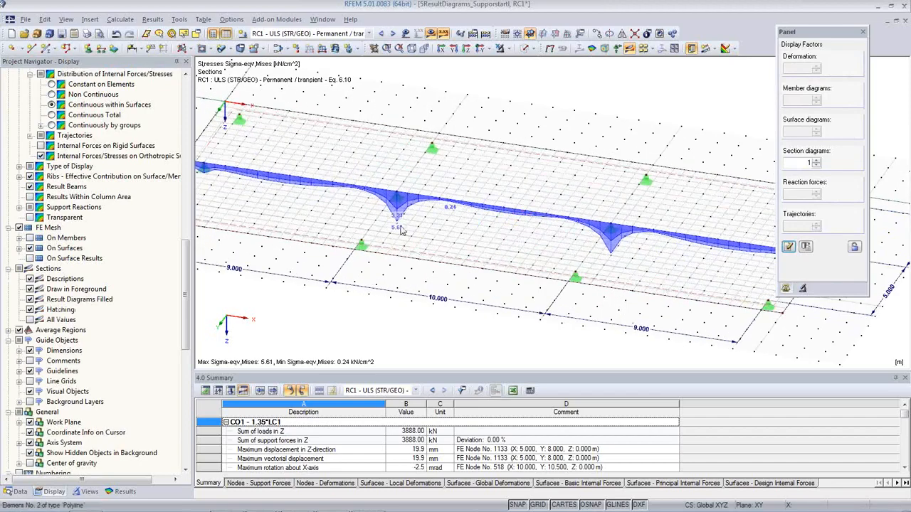
left_click(382, 34)
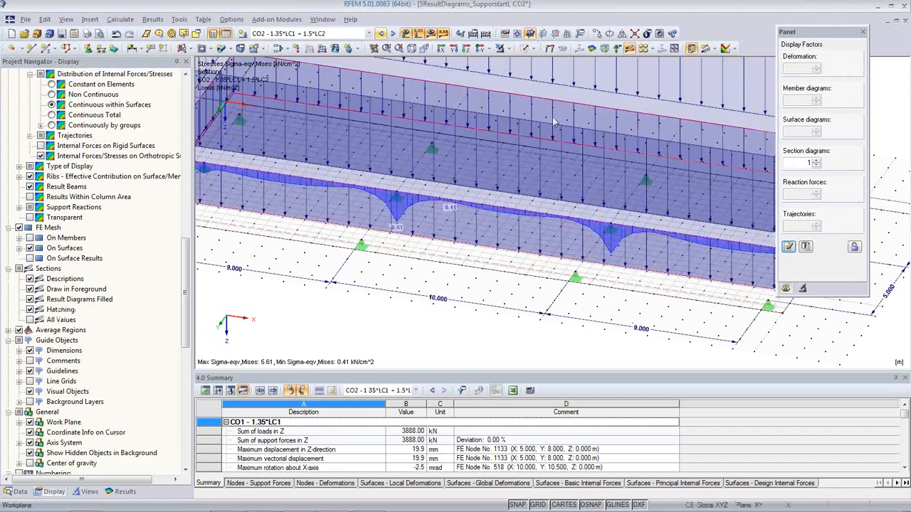
left_click(406, 34)
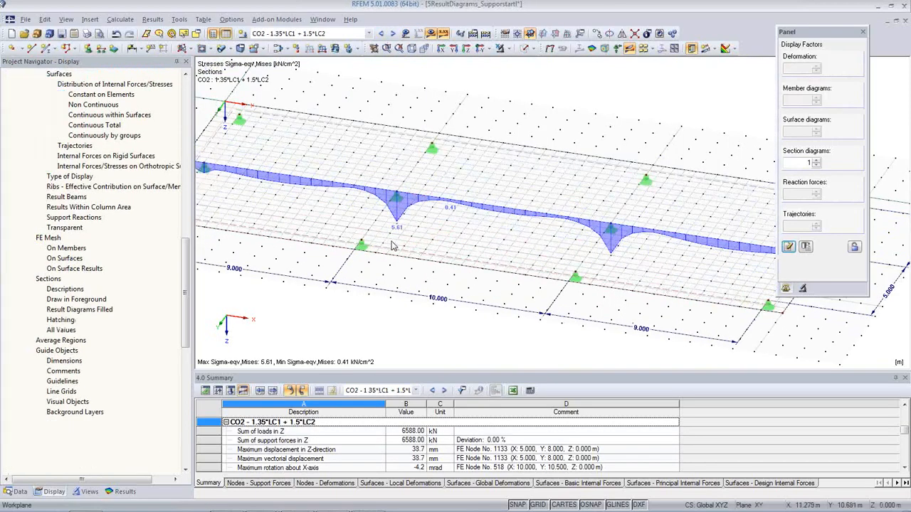
Step: Display the stresses σx,+ and then the basic internal forces m-x on the slab together with the section diagram
left_click(125, 491)
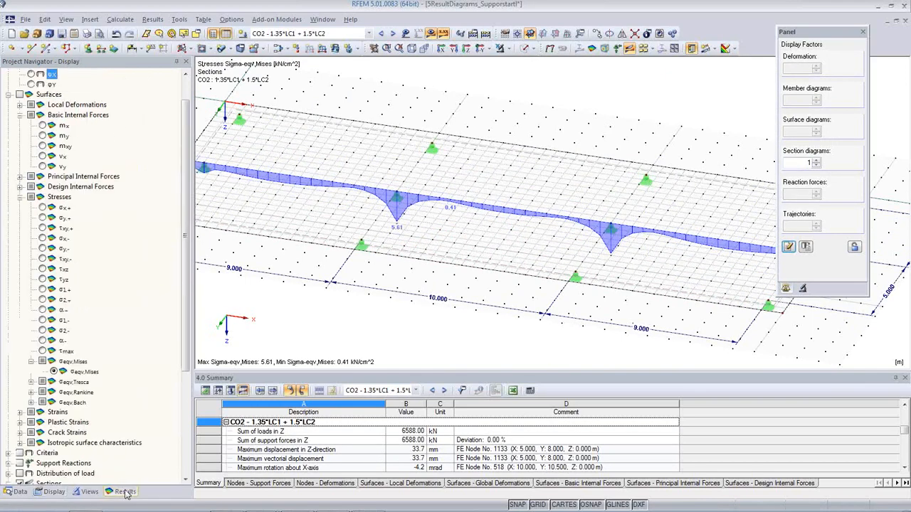
left_click(42, 208)
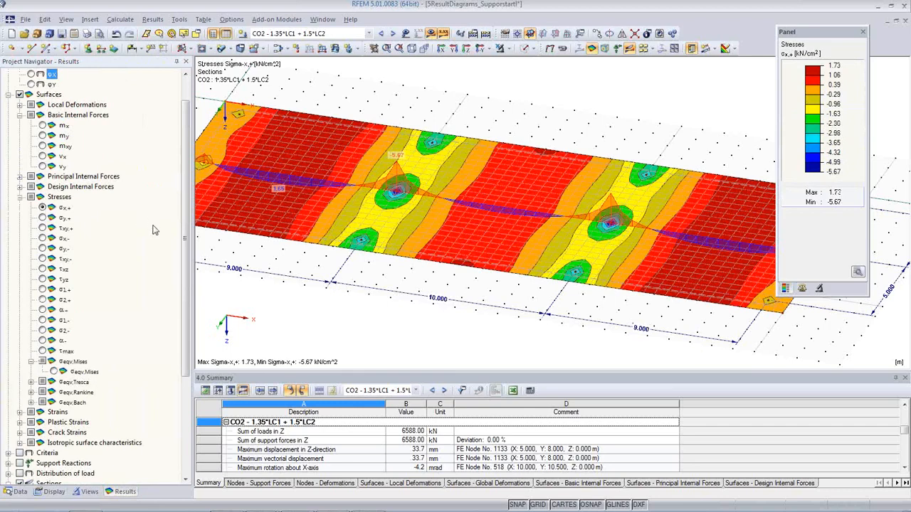
scroll(187, 278, "up", 1)
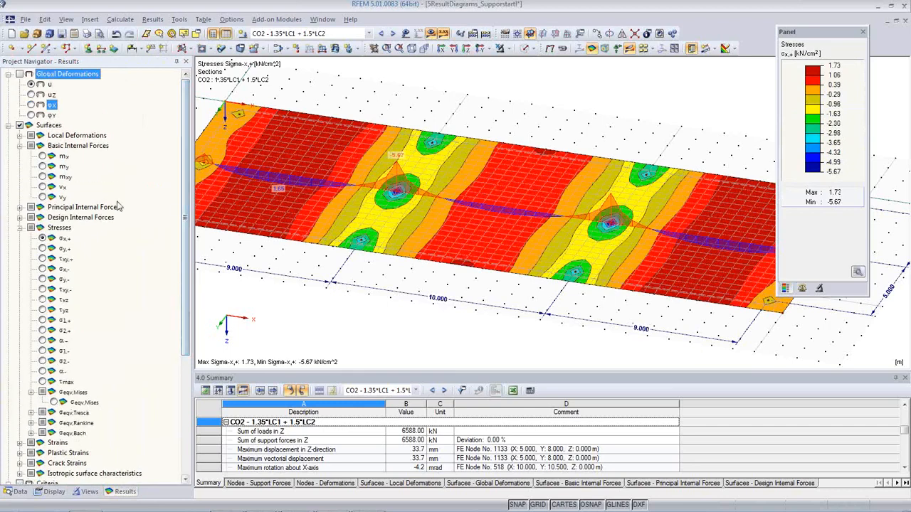
left_click(43, 156)
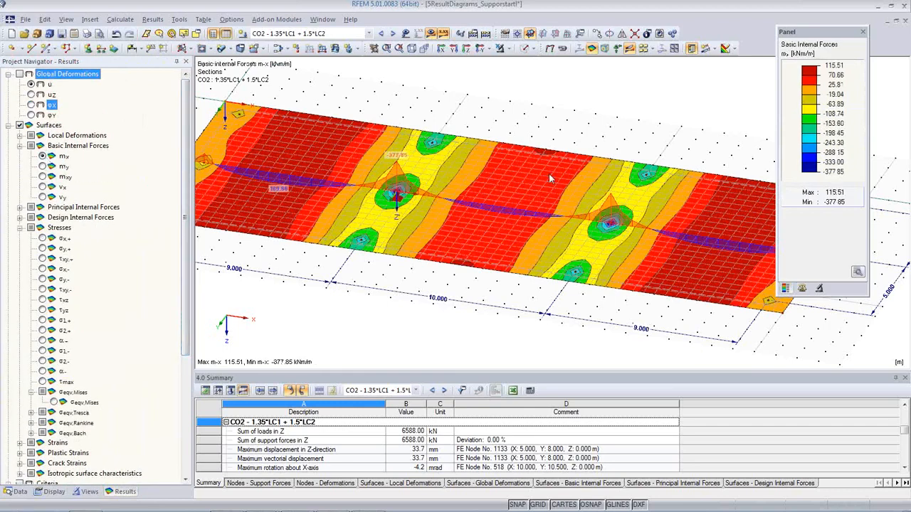
Step: Hide the surface results and display the σeqv,Mises stresses along the section instead of m-x
left_click(734, 48)
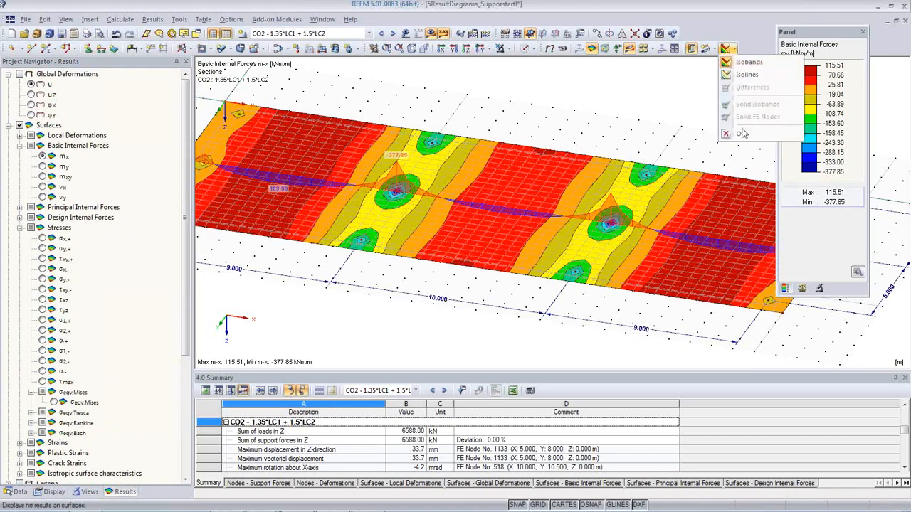
left_click(744, 134)
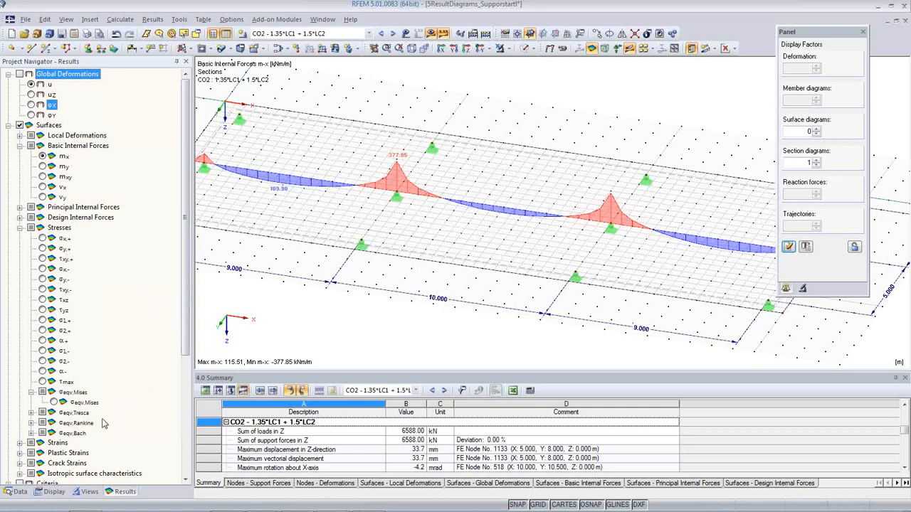
left_click(54, 403)
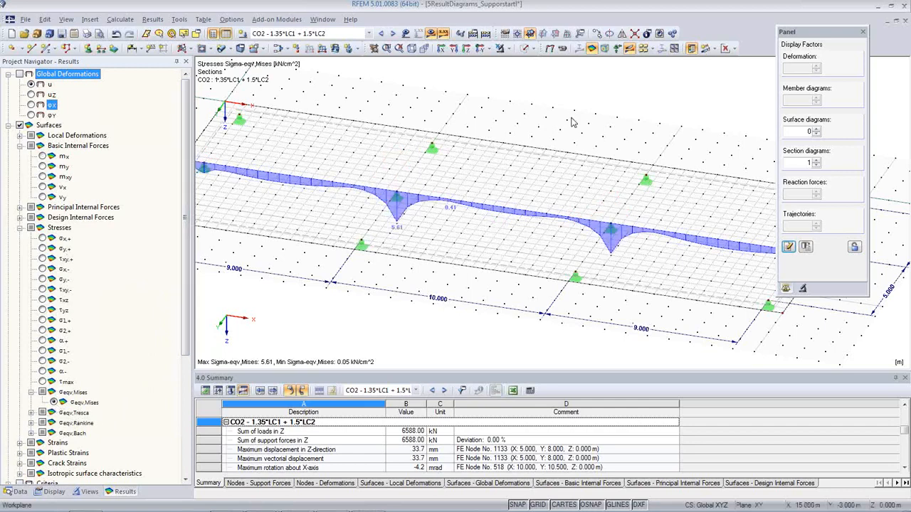
Step: Show the σeqv,Mises results on the slab surface as differences and examine them across the whole slab in plan
left_click(733, 49)
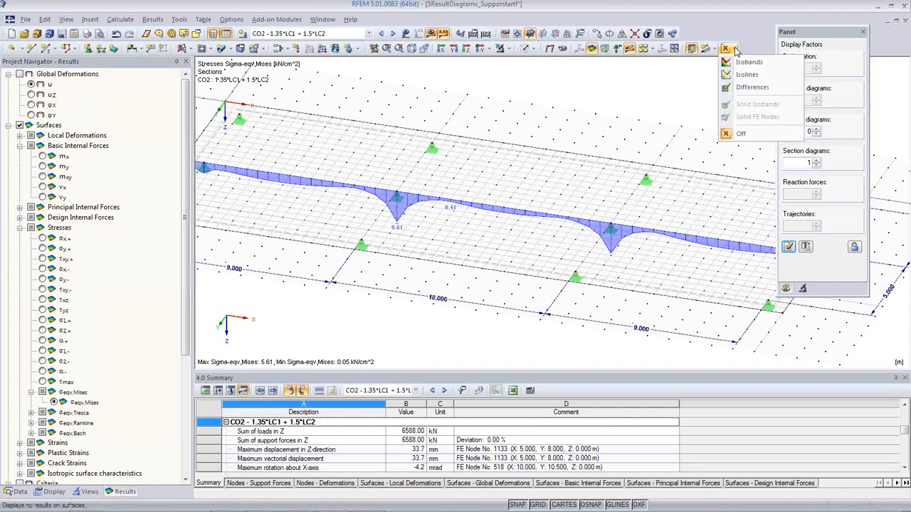
left_click(752, 88)
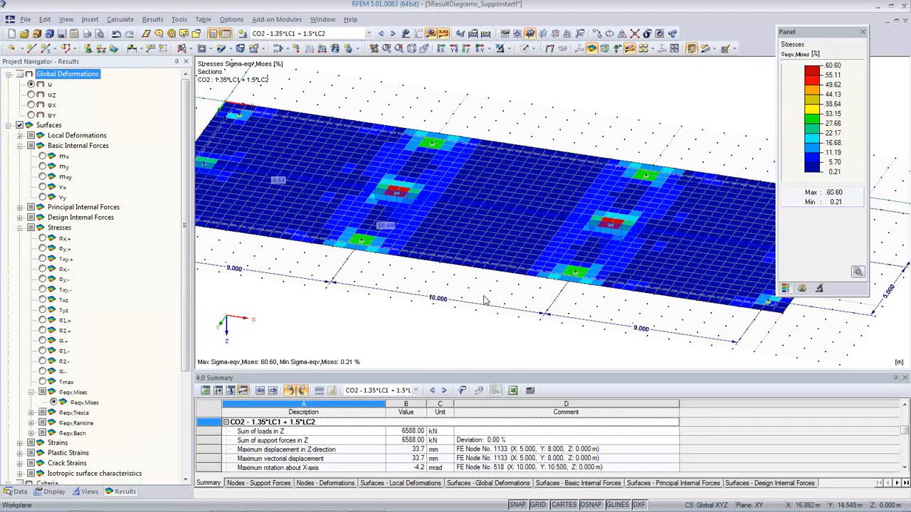
left_click(467, 49)
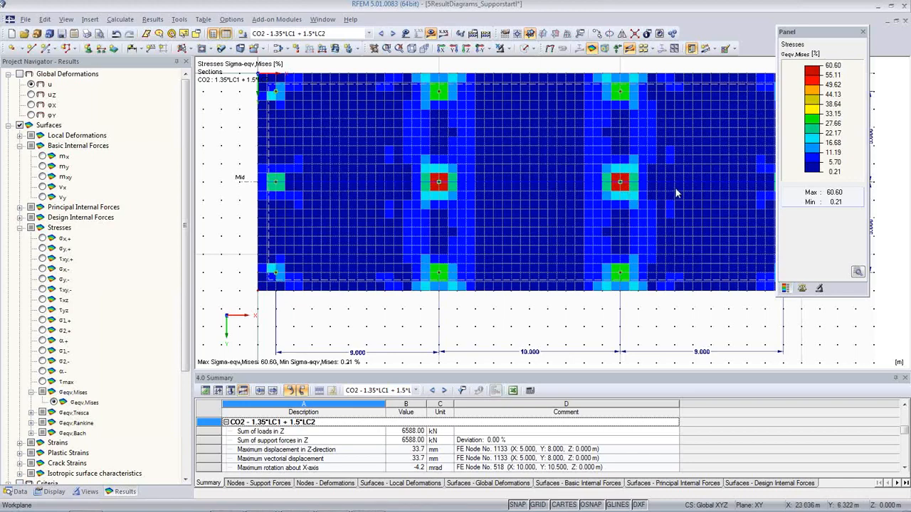
middle_click_drag(635, 235, 595, 266)
scroll(596, 263, "down", 1)
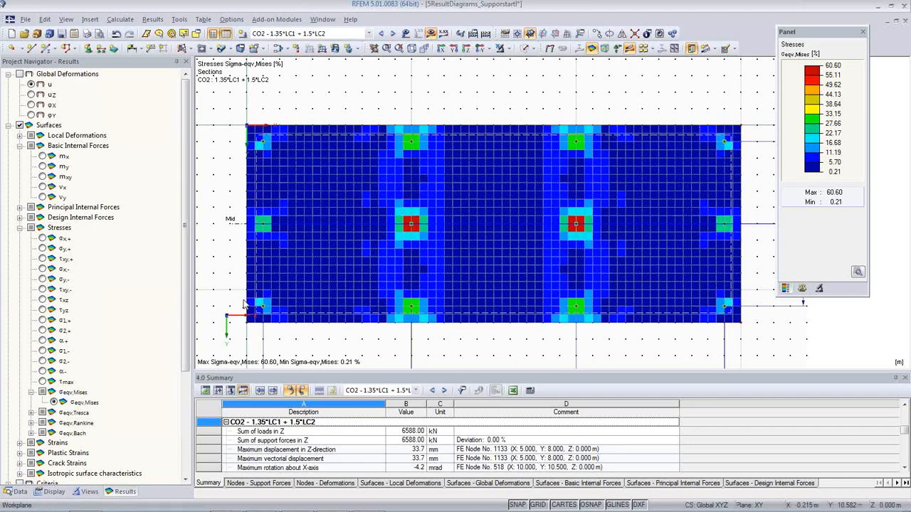
Step: Return the surface results to isobands and display the basic internal forces m-x on the slab
left_click(728, 49)
left_click(733, 64)
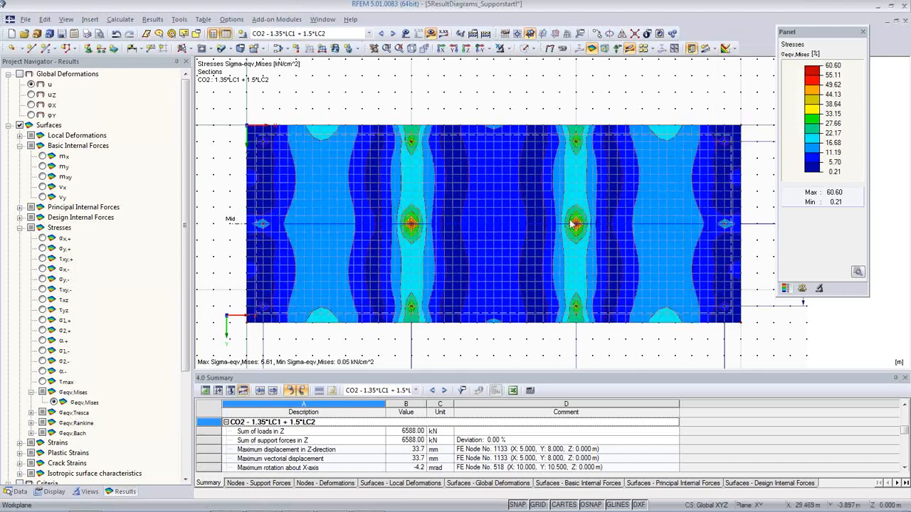
left_click(43, 156)
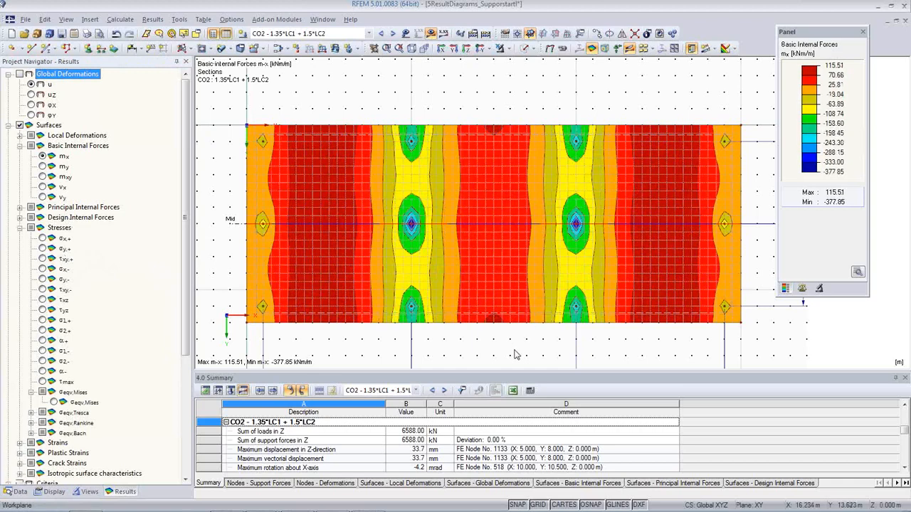
Step: Open the nodal support beneath the m-x peak for editing and start defining a new support type for it
middle_click_drag(492, 347, 440, 79, "ctrl")
middle_click_drag(478, 289, 472, 251, "ctrl")
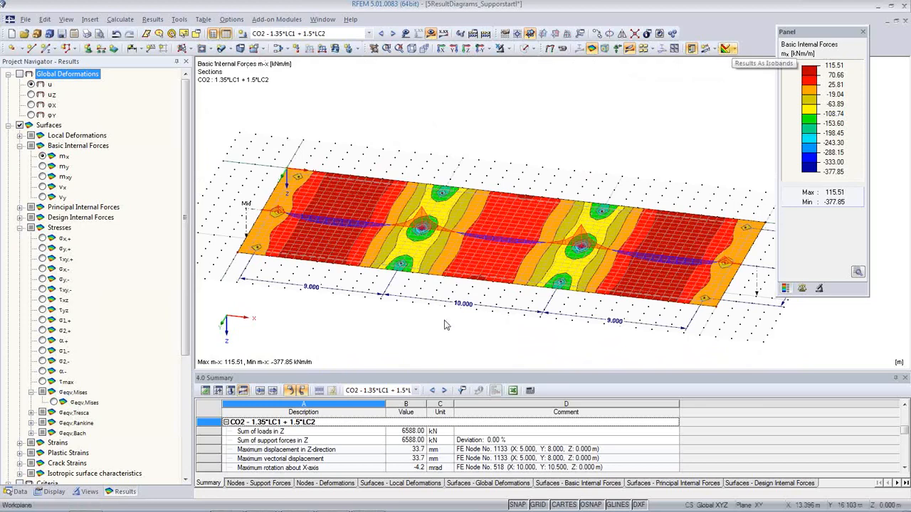
middle_click_drag(526, 335, 518, 304)
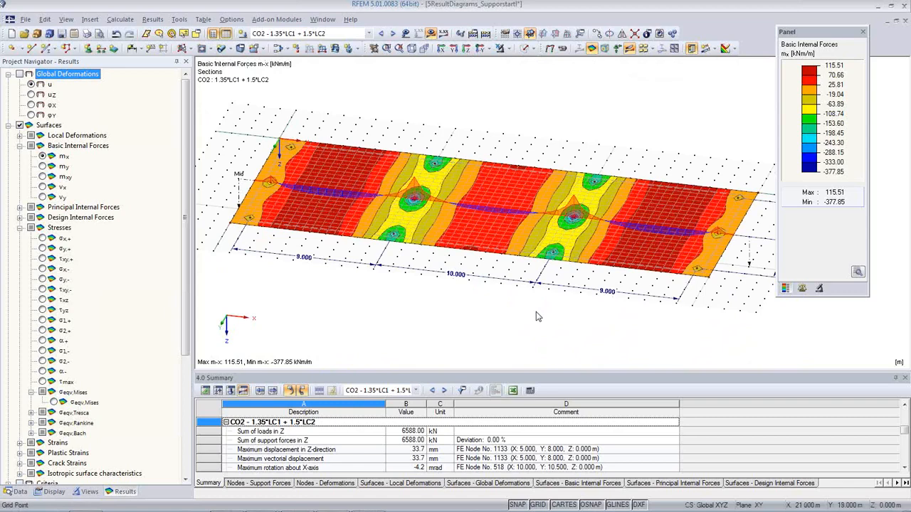
middle_click_drag(531, 319, 550, 193, "ctrl")
scroll(598, 258, "up", 5)
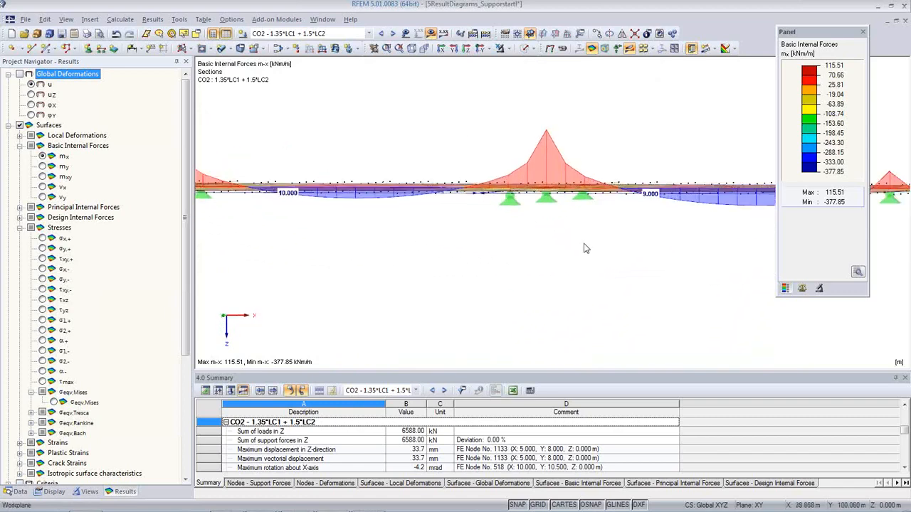
double_click(544, 197)
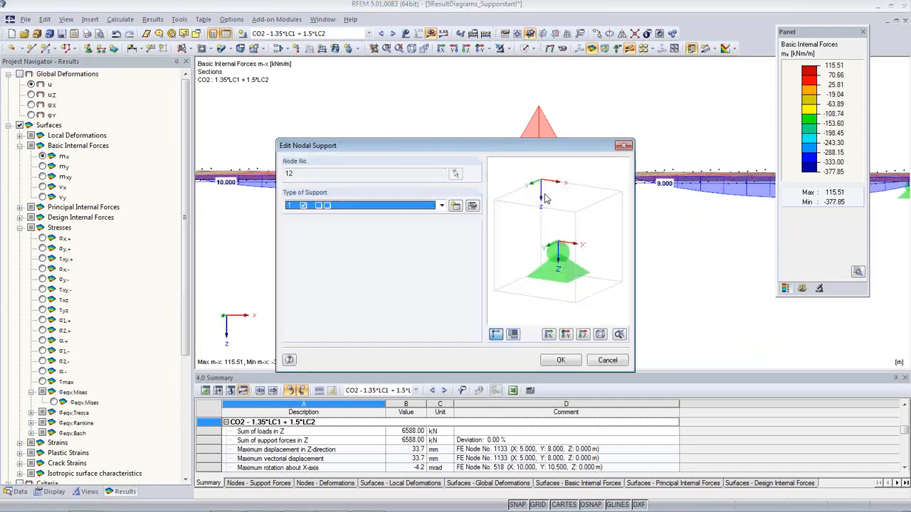
left_click(456, 206)
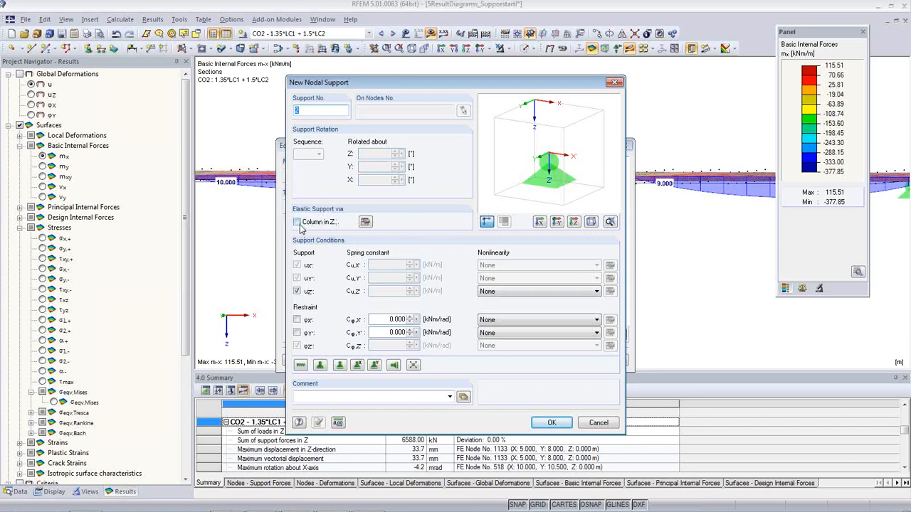
Step: Define the new nodal support as an elastic circular column in Z, 500 mm in diameter and 5 m high, in Concrete C30/37
left_click(297, 223)
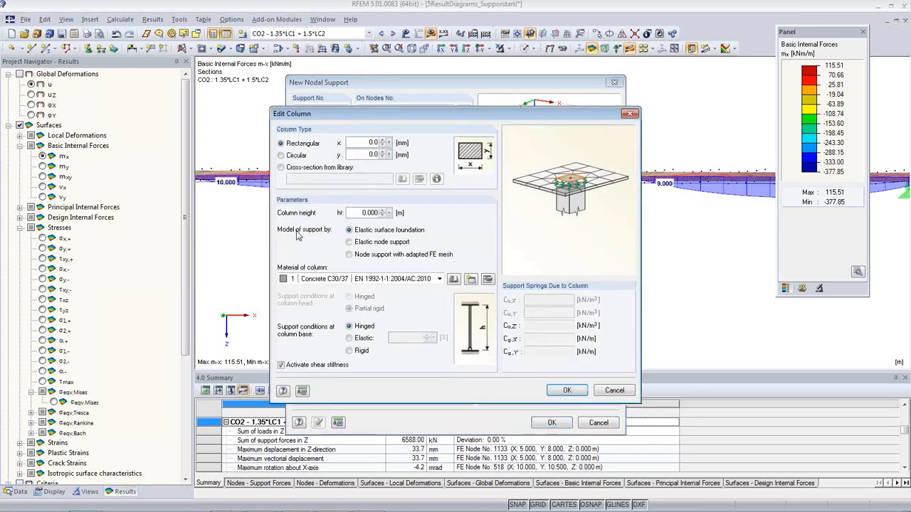
left_click(296, 156)
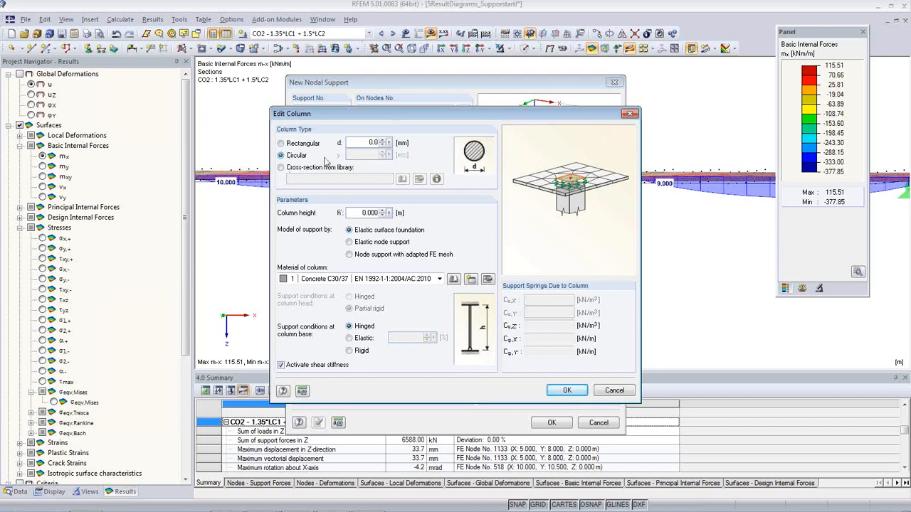
left_click(354, 143)
type("50")
left_click(361, 212)
type("5")
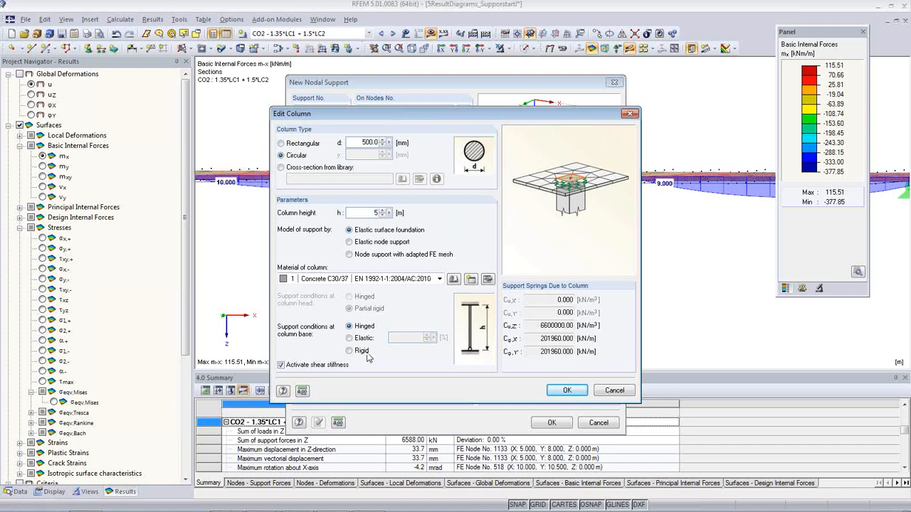
left_click(379, 281)
left_click(380, 283)
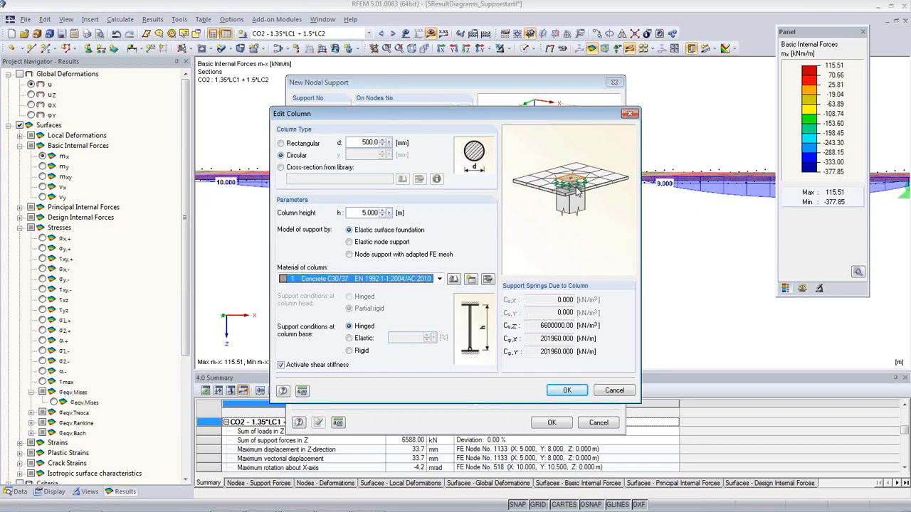
Step: Compare the elastic node support and adapted FE mesh support models, and return to the elastic surface foundation
left_click(349, 242)
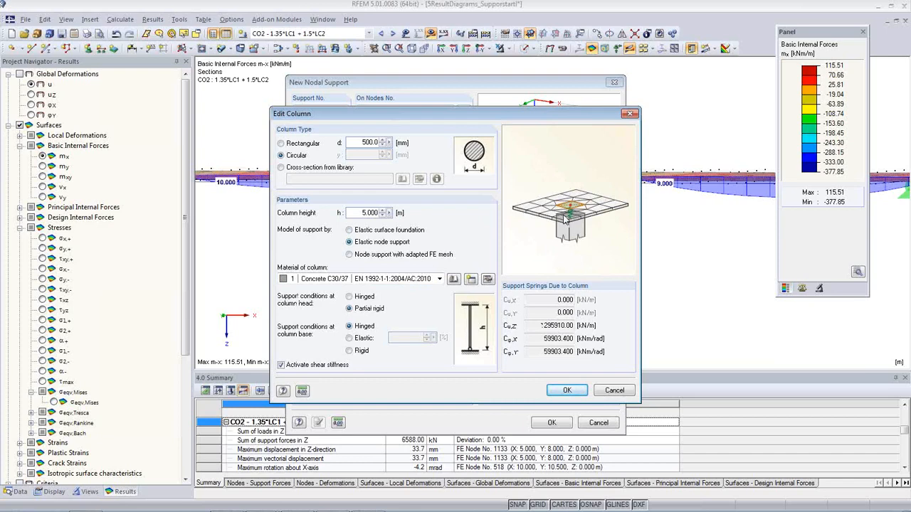
left_click(349, 255)
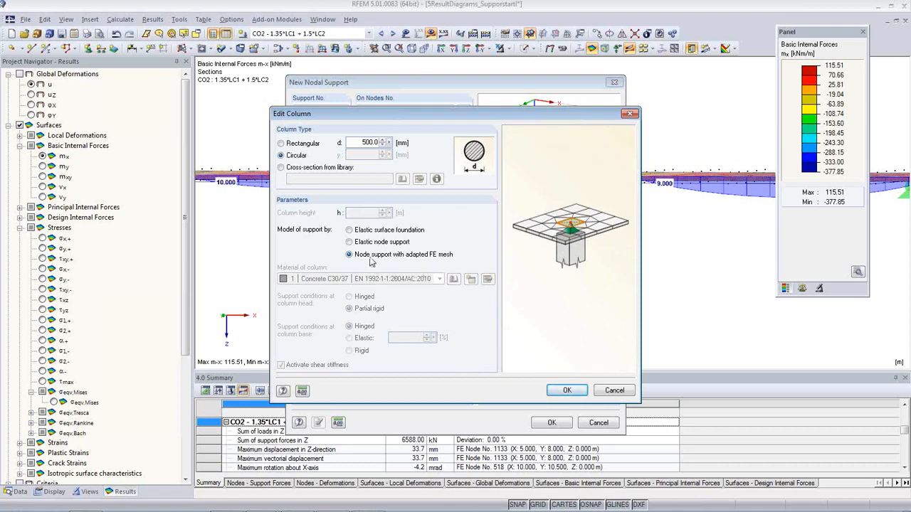
left_click(350, 231)
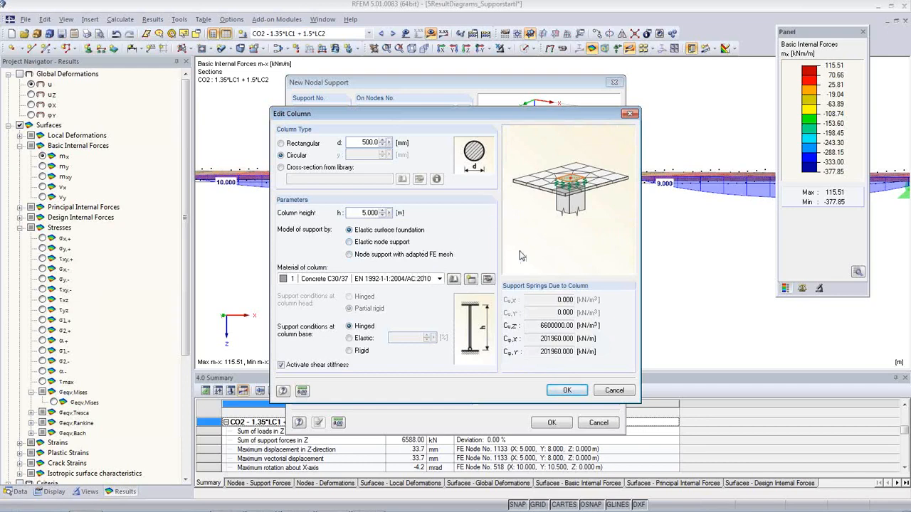
Step: Confirm the column settings and assign the new support type to node 12, accepting deletion of the existing results and FE mesh
left_click(567, 391)
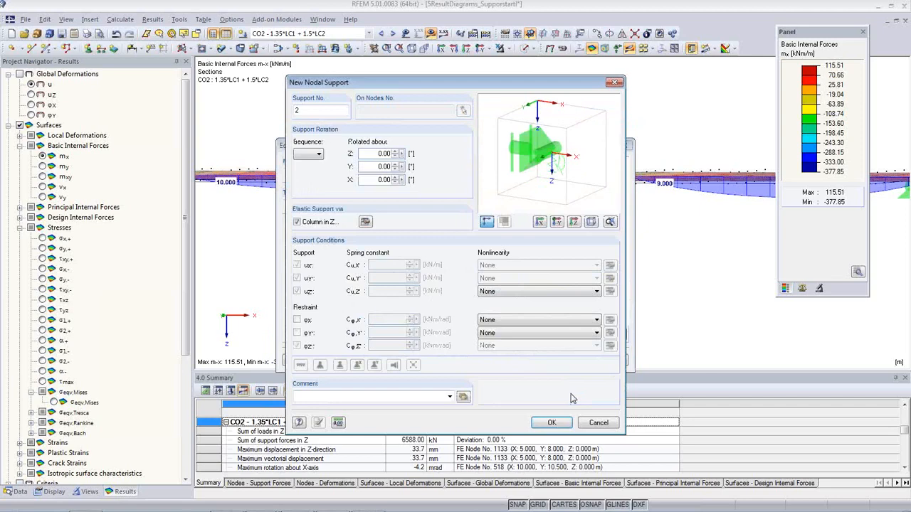
left_click(563, 426)
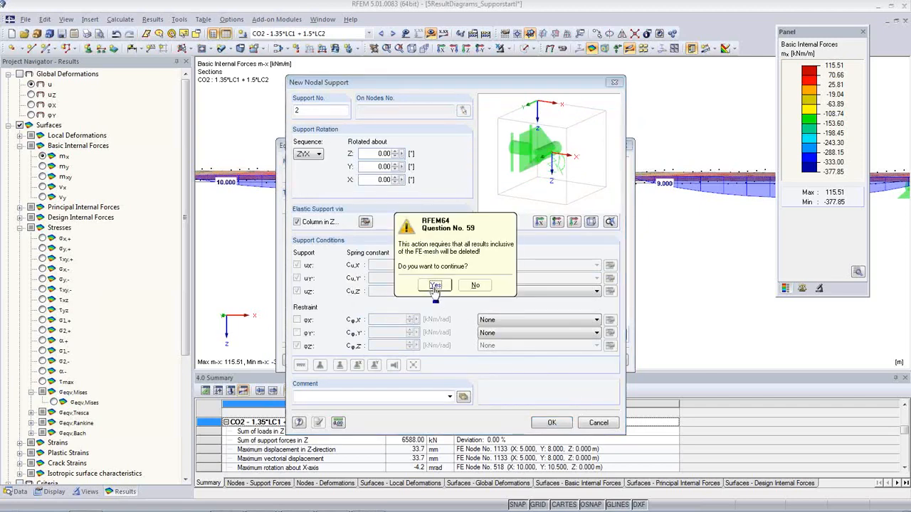
left_click(433, 290)
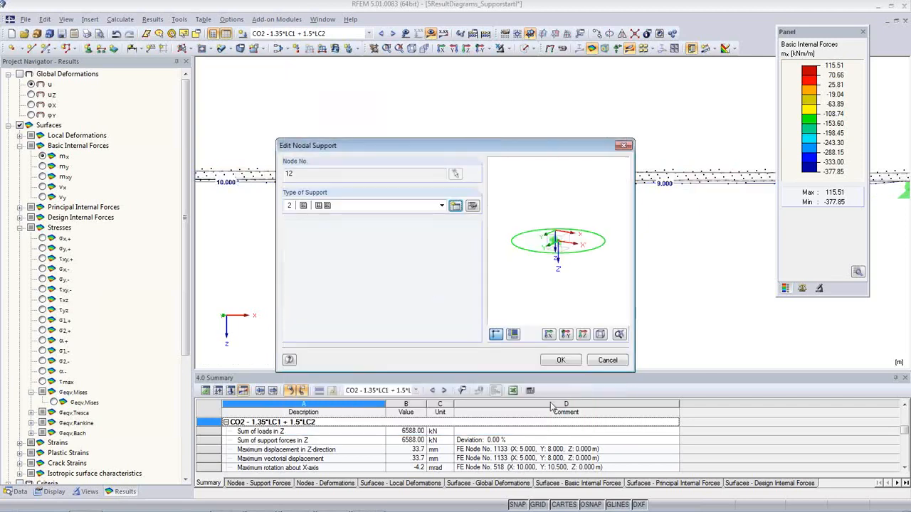
left_click(562, 360)
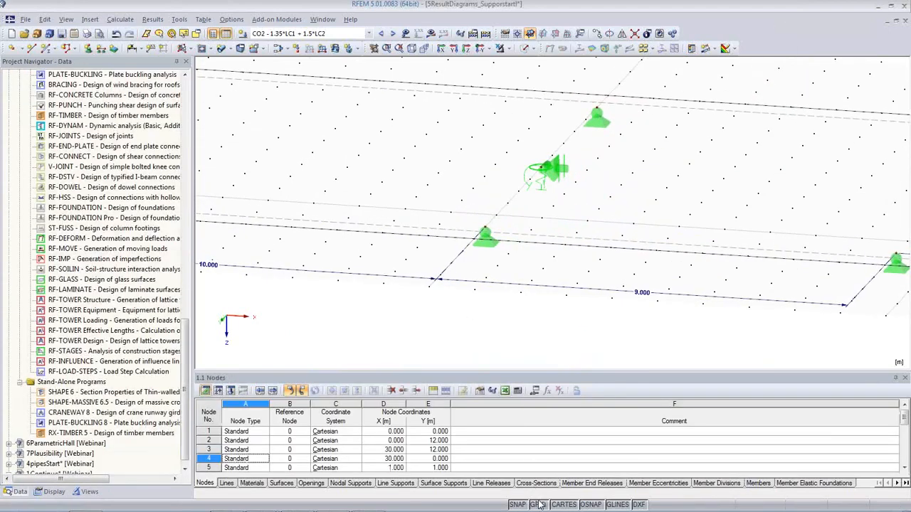
Step: Recalculate the CO2 results and display the mx moments around the new column support
scroll(544, 207, "down", 4)
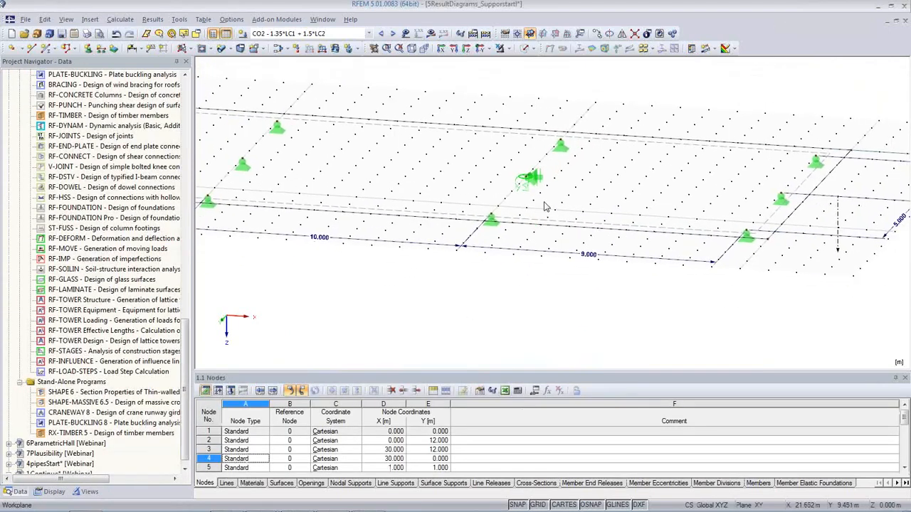
middle_click_drag(560, 247, 547, 264, "ctrl")
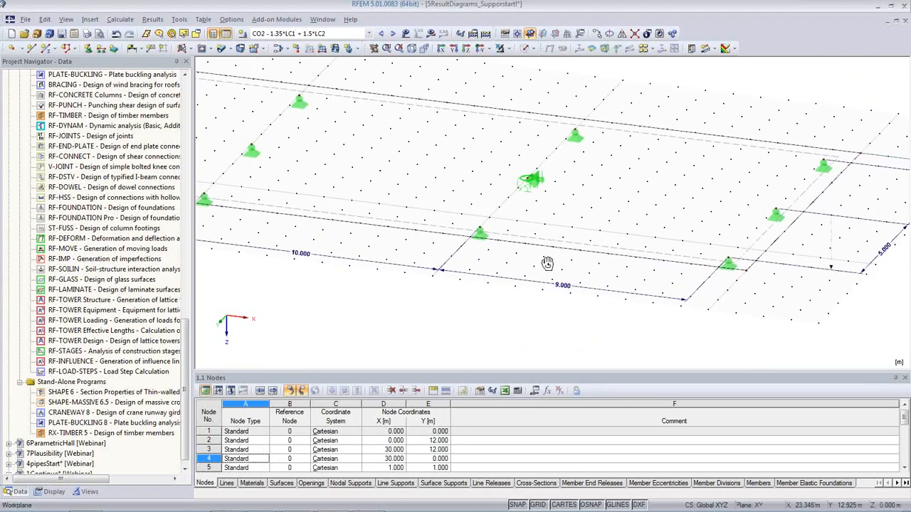
left_click(430, 34)
left_click(434, 285)
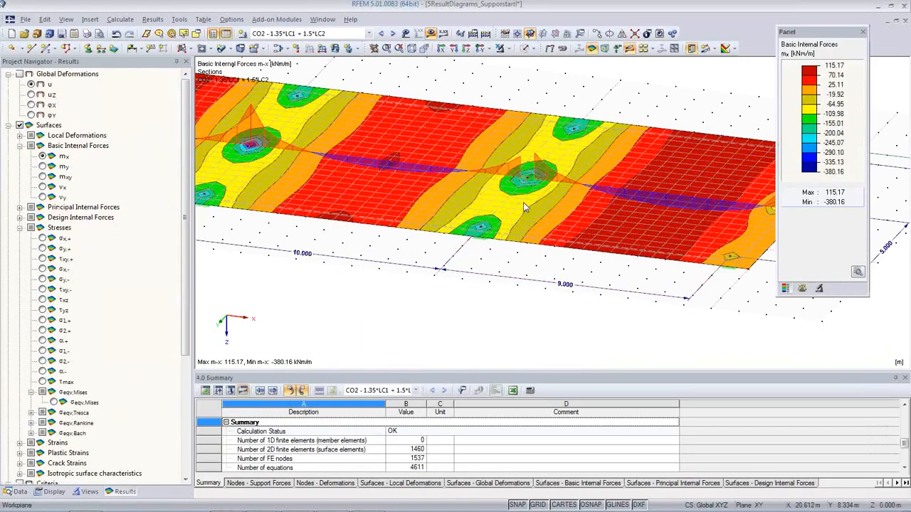
scroll(541, 196, "up", 4)
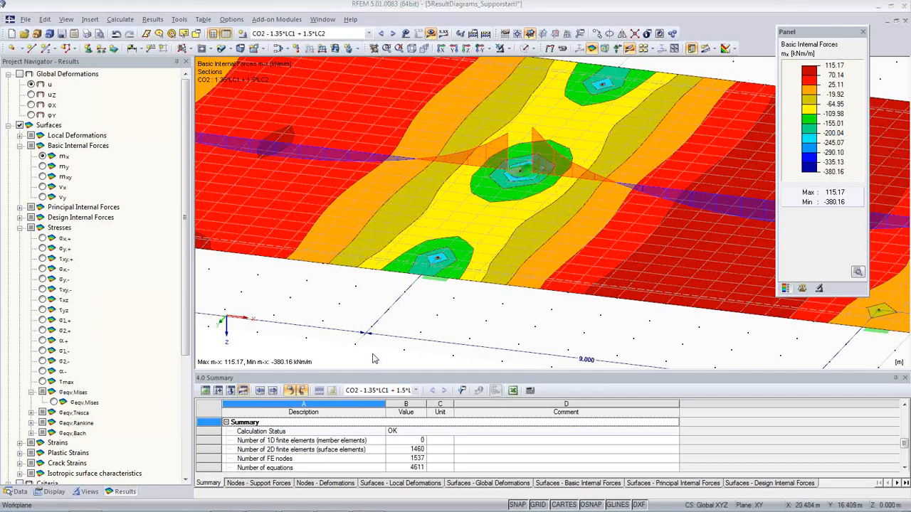
Step: Run the RF-CONCRETE Surfaces calculation for design case CA1 and accept its required reinforcement results
left_click(369, 34)
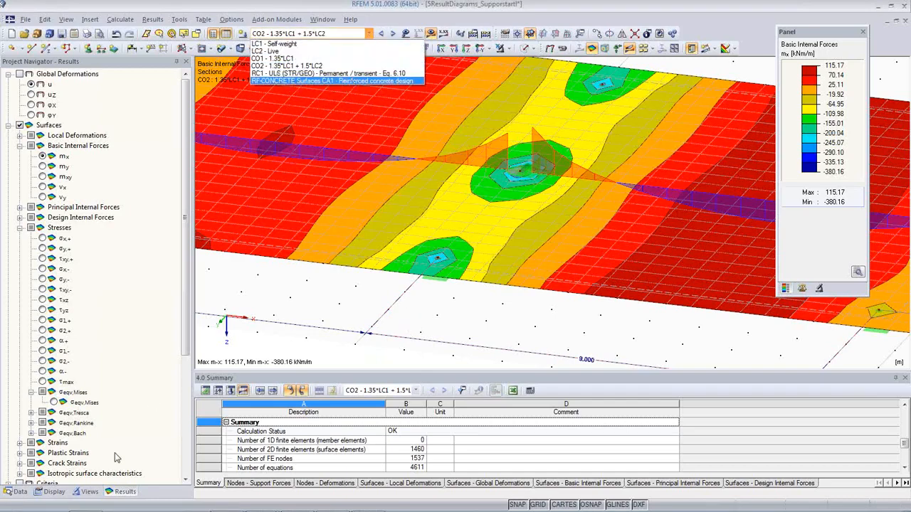
left_click(20, 492)
left_click(20, 491)
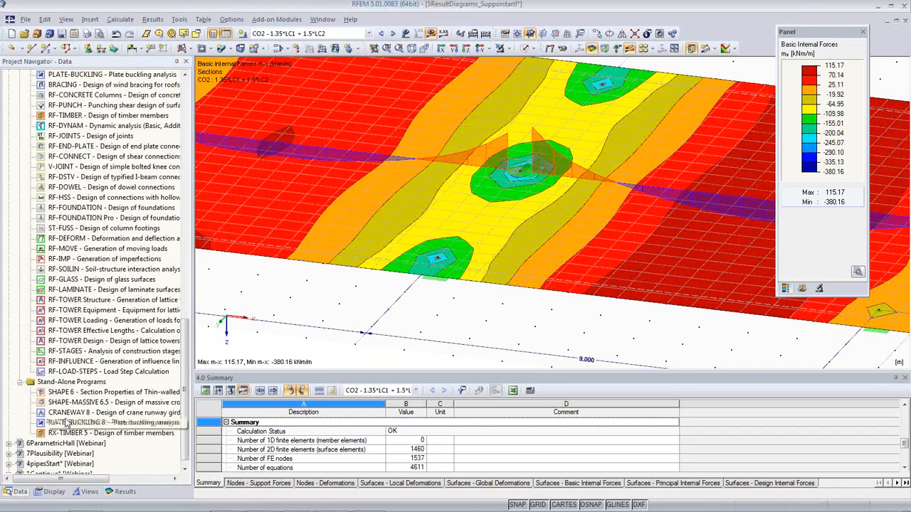
scroll(68, 425, "down", 1)
scroll(71, 425, "up", 8)
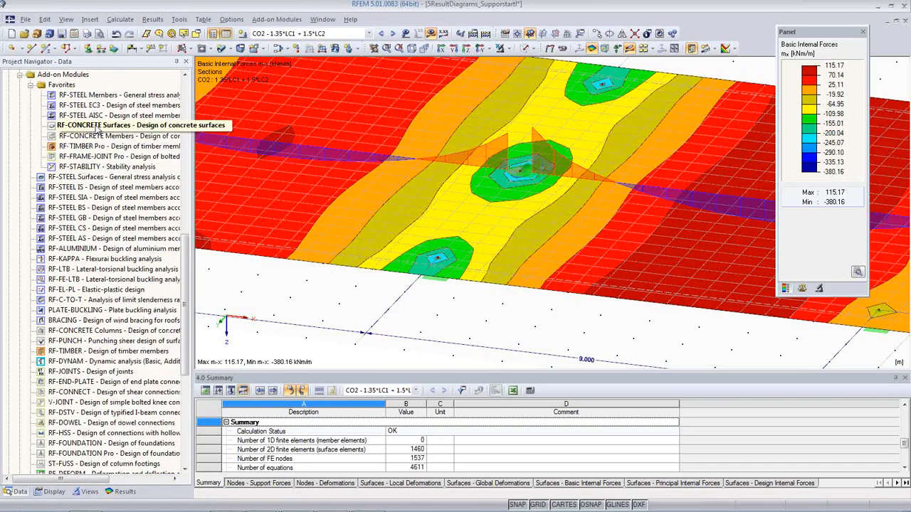
double_click(96, 126)
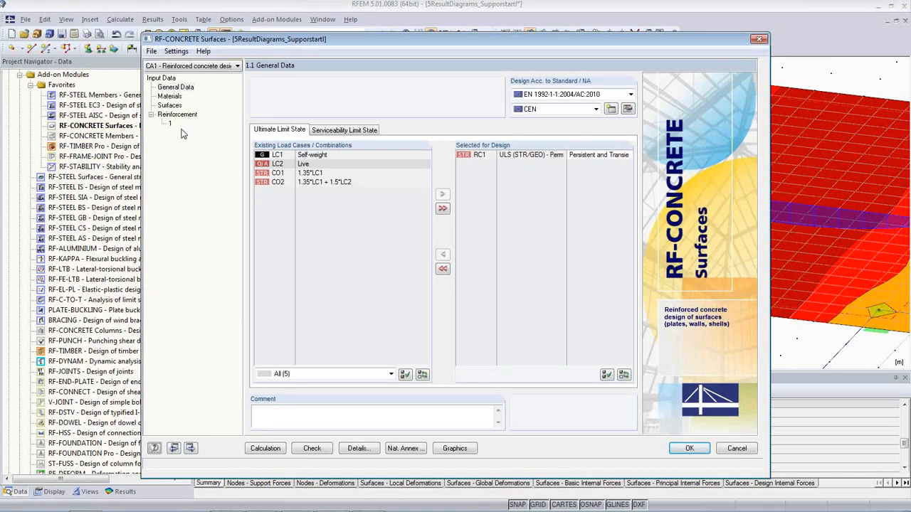
left_click(265, 448)
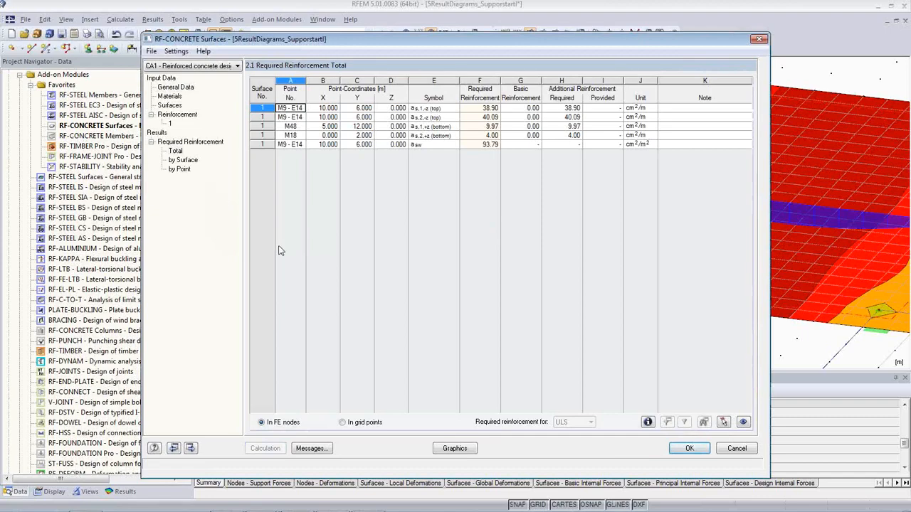
left_click(689, 449)
Step: Display the RF-CONCRETE Surfaces CA1 results in the model and turn off the isobands so only the section diagrams show
left_click(368, 33)
left_click(356, 80)
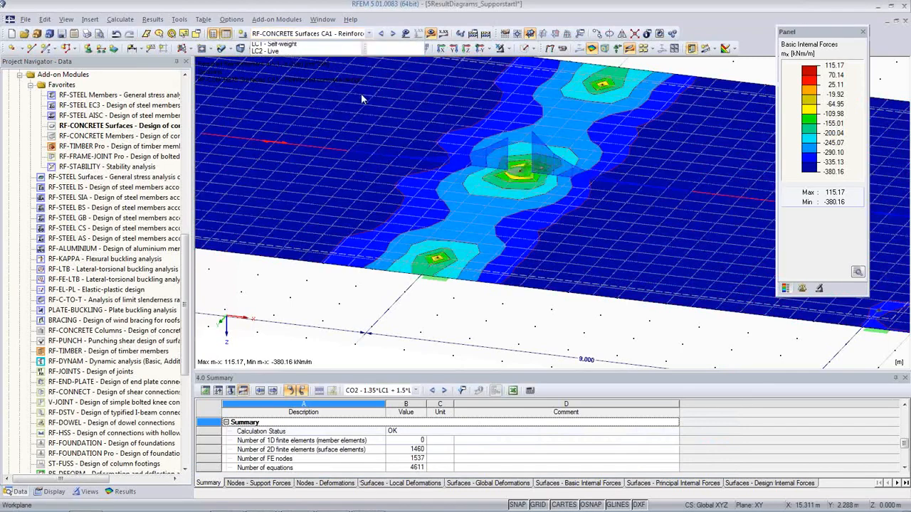
middle_click_drag(504, 305, 527, 342)
left_click(735, 49)
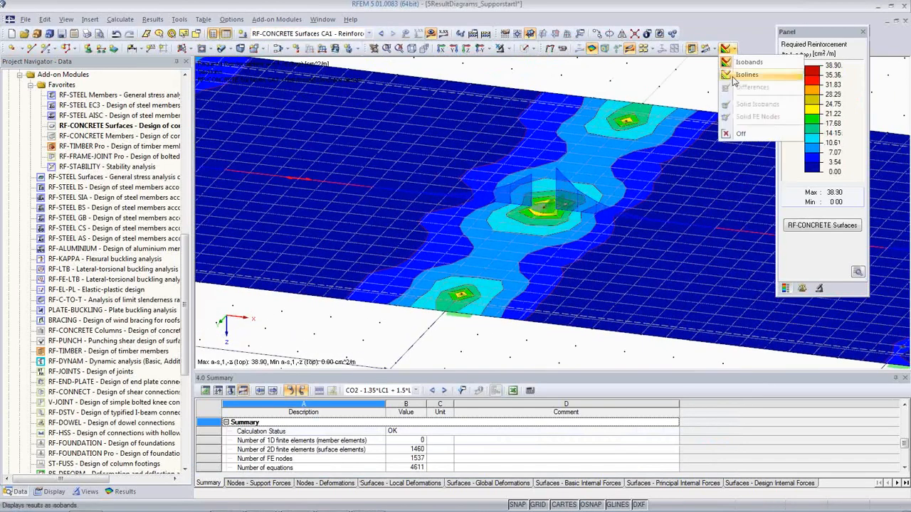
left_click(726, 135)
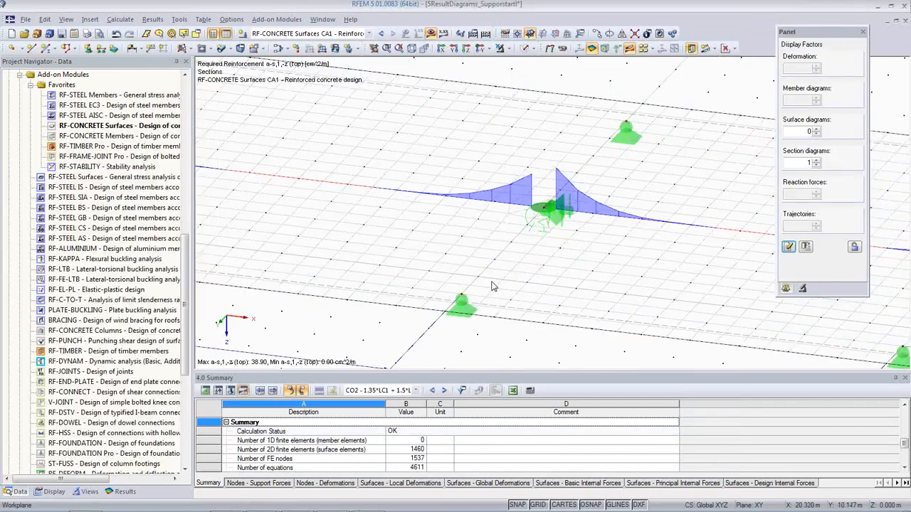
Step: Examine the required top reinforcement section diagrams at the column support and compare them with those at the neighbouring supports
scroll(416, 271, "down", 3)
middle_click_drag(416, 271, 488, 258)
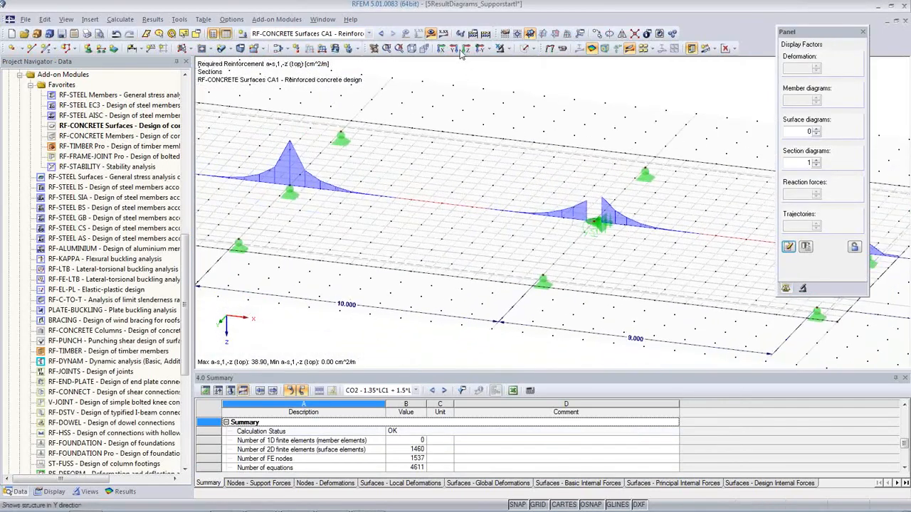
scroll(293, 145, "up", 1)
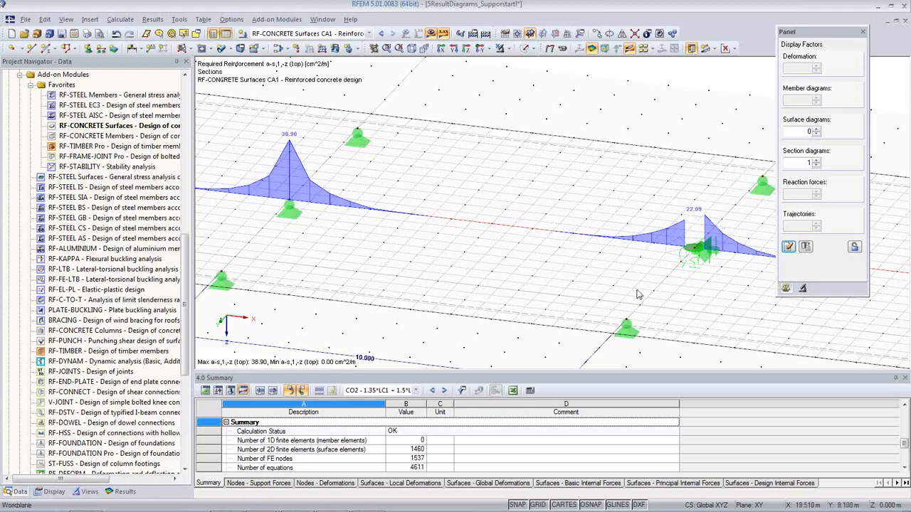
middle_click_drag(682, 269, 604, 214)
scroll(603, 214, "up", 2)
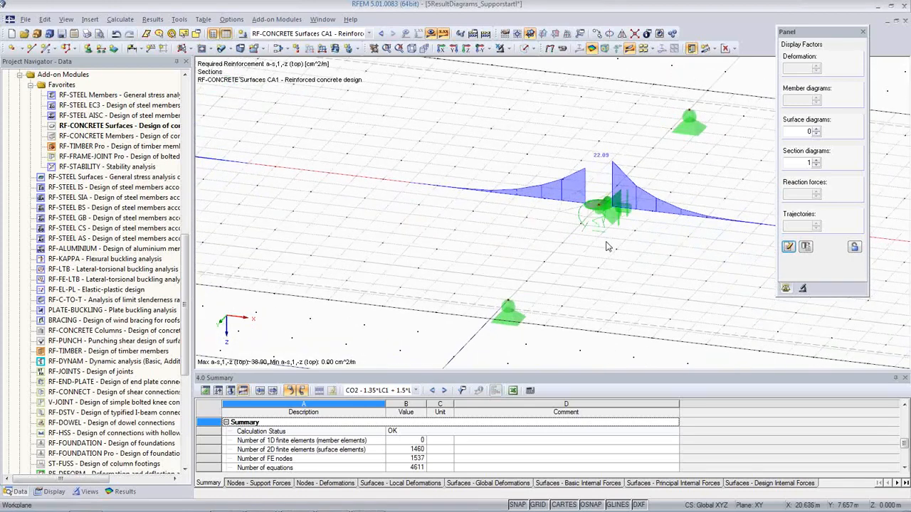
scroll(580, 276, "down", 4)
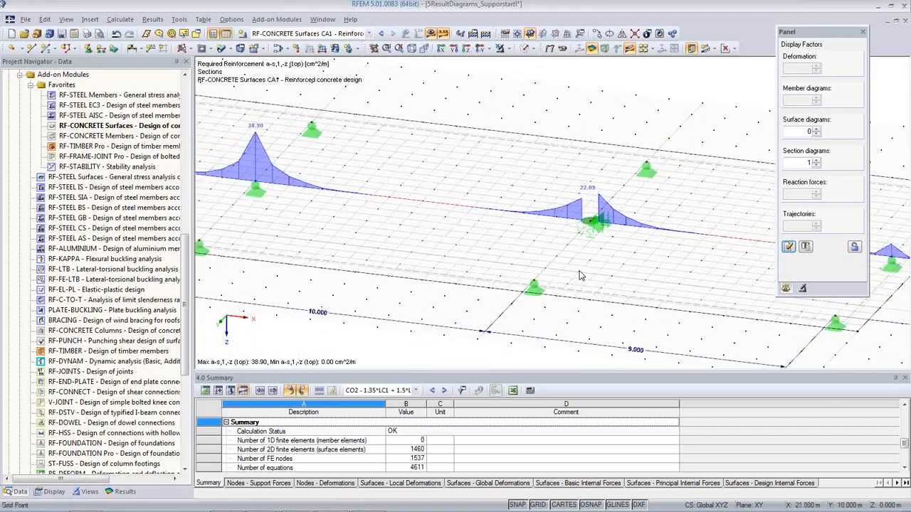
middle_click_drag(459, 261, 512, 256)
scroll(513, 255, "down", 1)
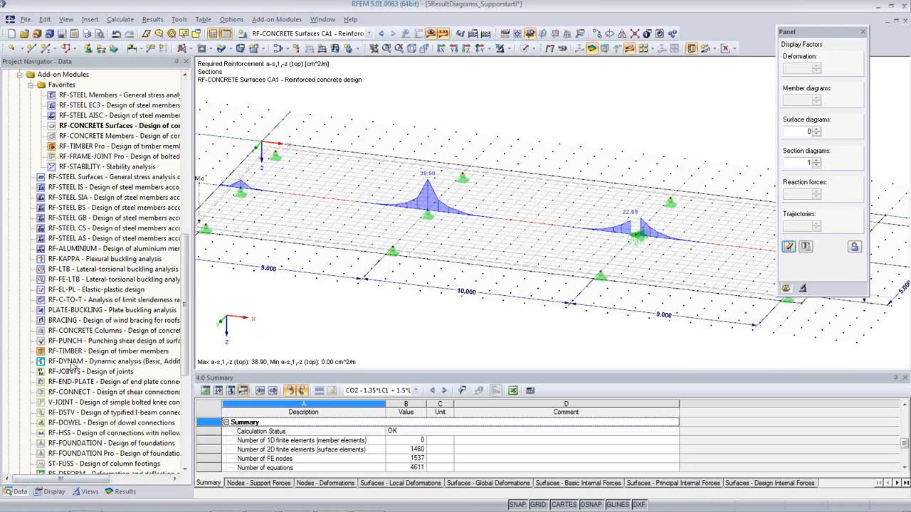
Step: Start a new average region named Reg 1 and assign it to surface 1
scroll(69, 331, "up", 3)
scroll(69, 332, "up", 3)
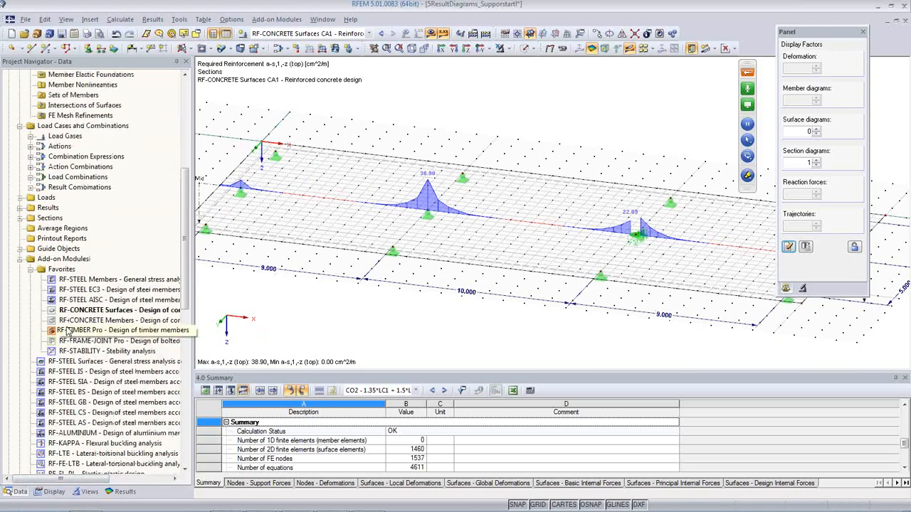
left_click(68, 229)
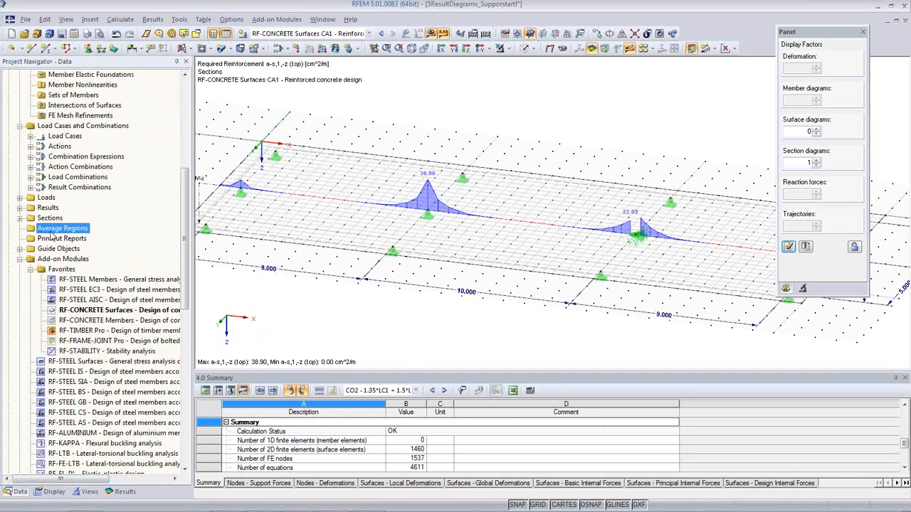
right_click(55, 233)
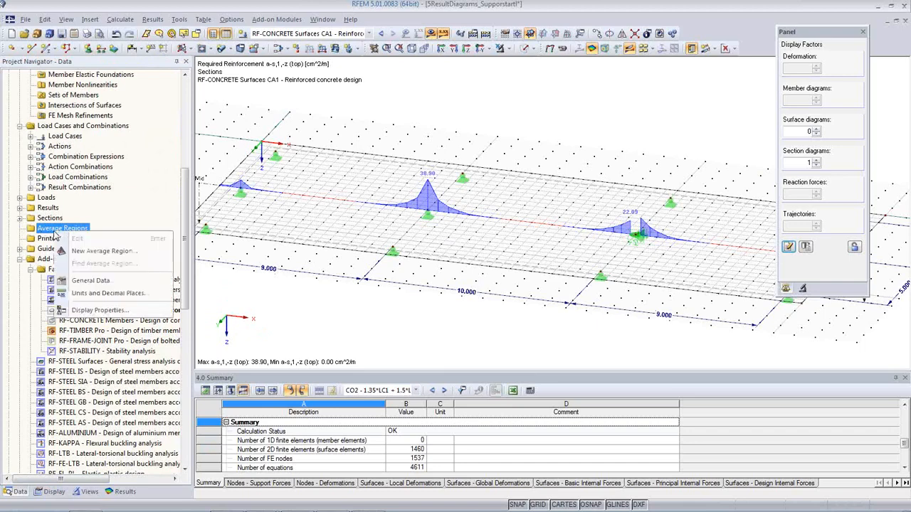
left_click(102, 252)
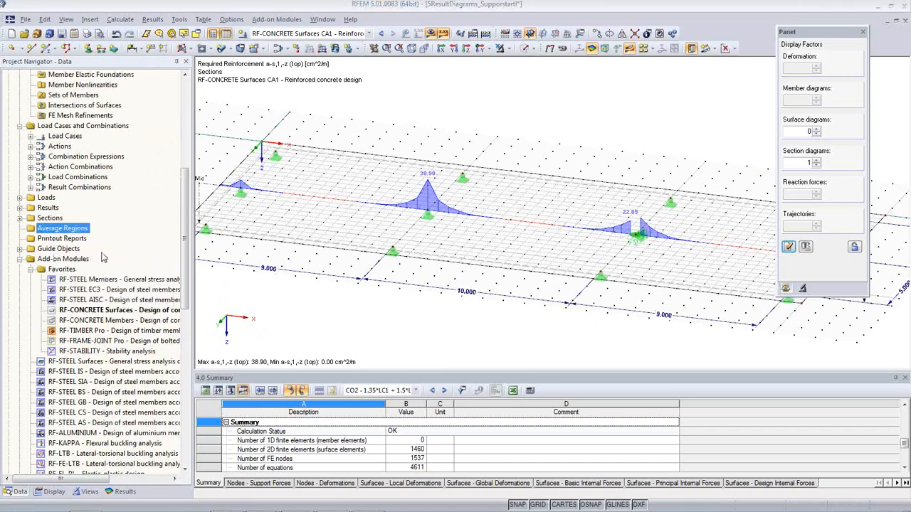
left_click(311, 119)
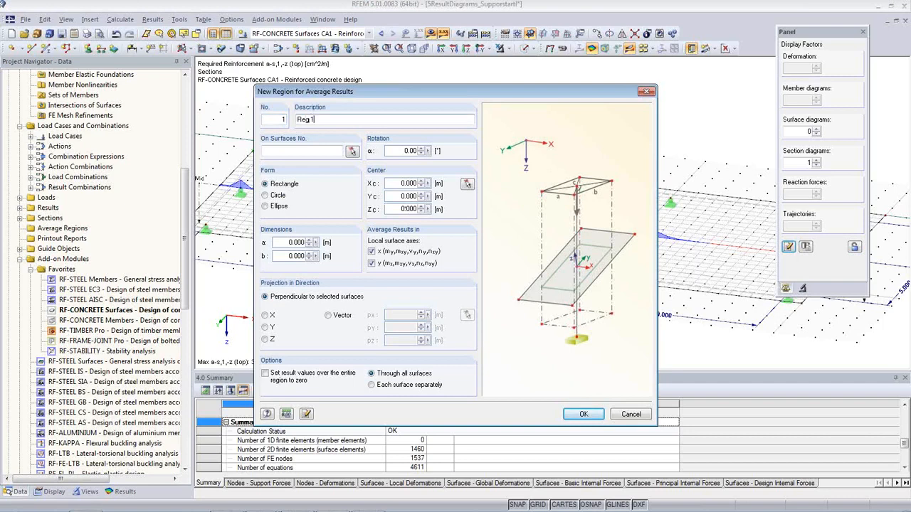
left_click(351, 151)
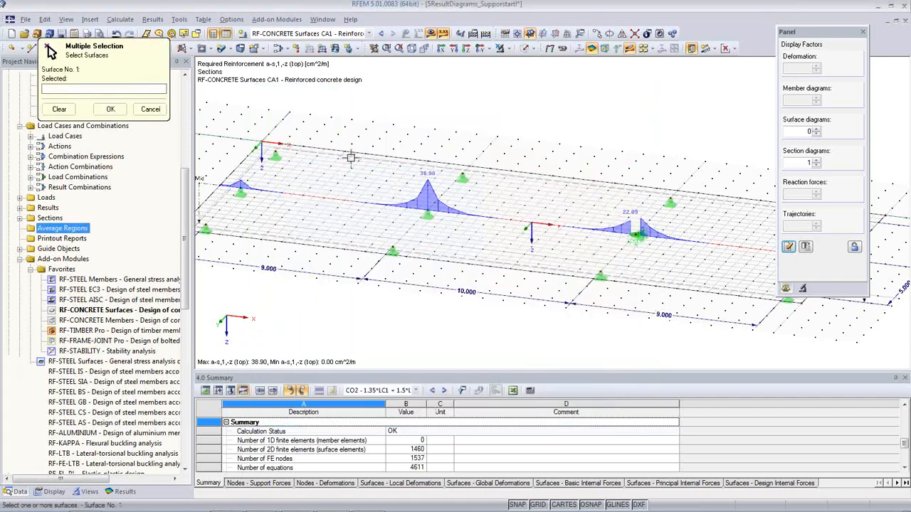
left_click(350, 157)
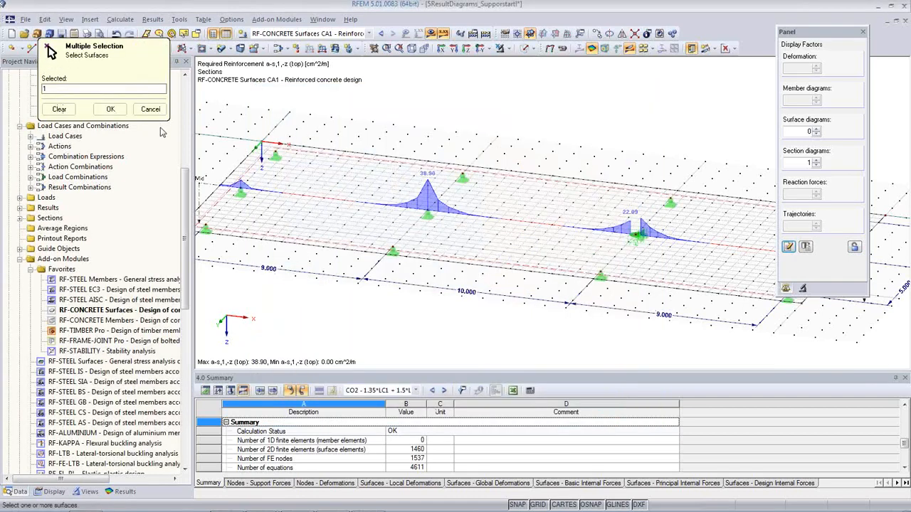
left_click(111, 110)
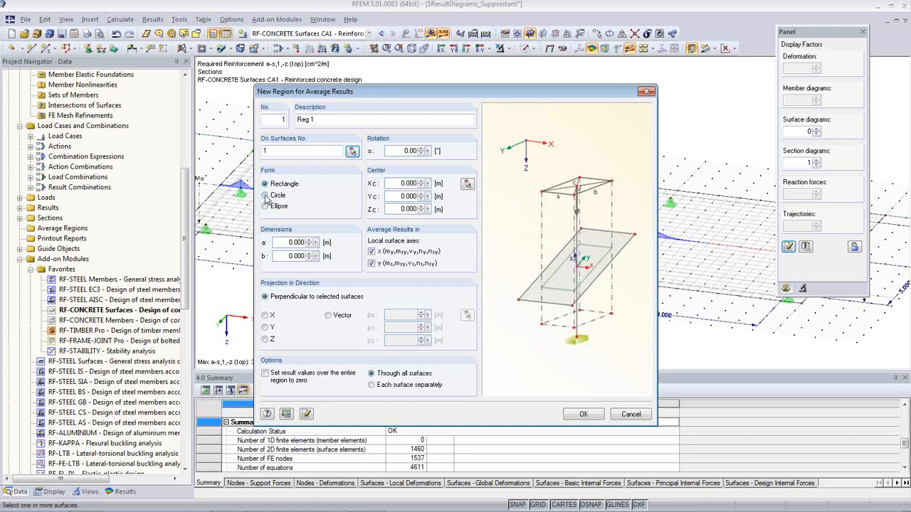
Step: Make the region a circle of radius 0.6 m centred on the interior support at X 10.000, Y 6.000, Z 0.000 m
left_click(265, 195)
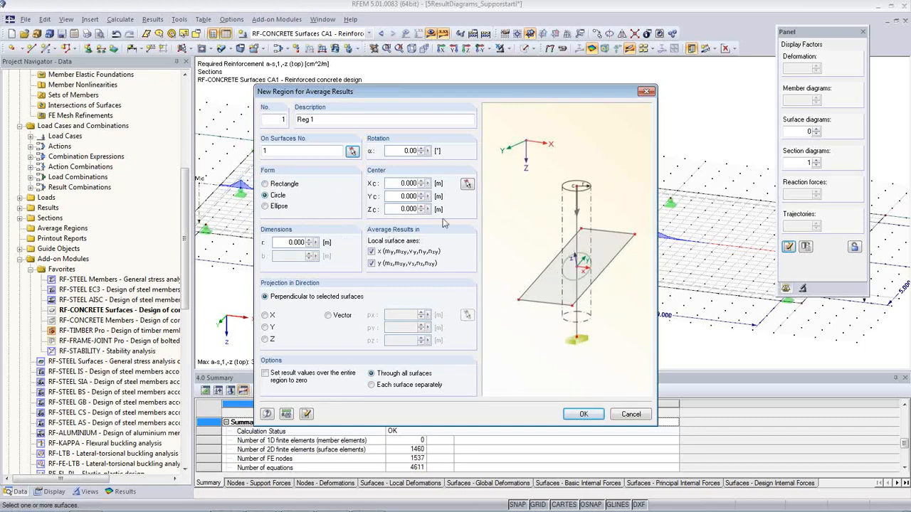
left_click(466, 185)
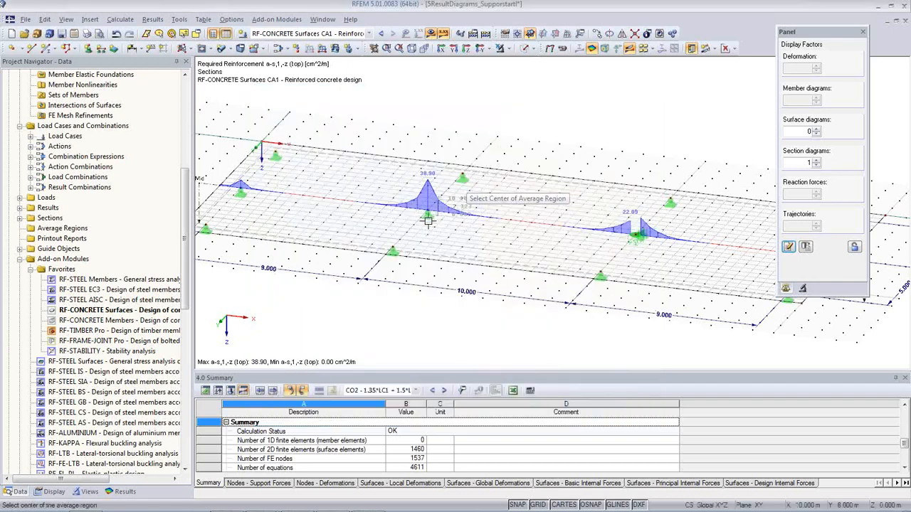
left_click(427, 212)
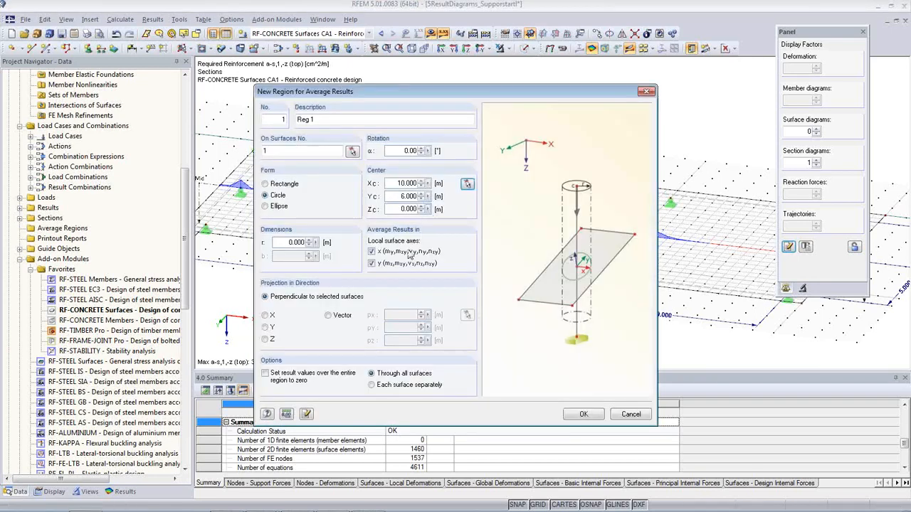
double_click(291, 242)
type("0.6")
left_click(584, 414)
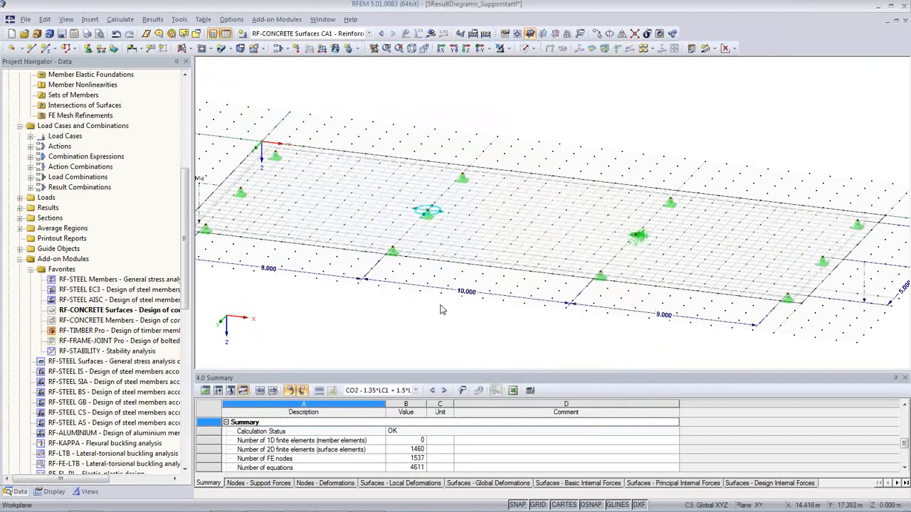
Step: Recalculate the RF-CONCRETE Surfaces CA1 design and display the required top reinforcement as,2,-z
middle_click_drag(470, 306, 454, 290)
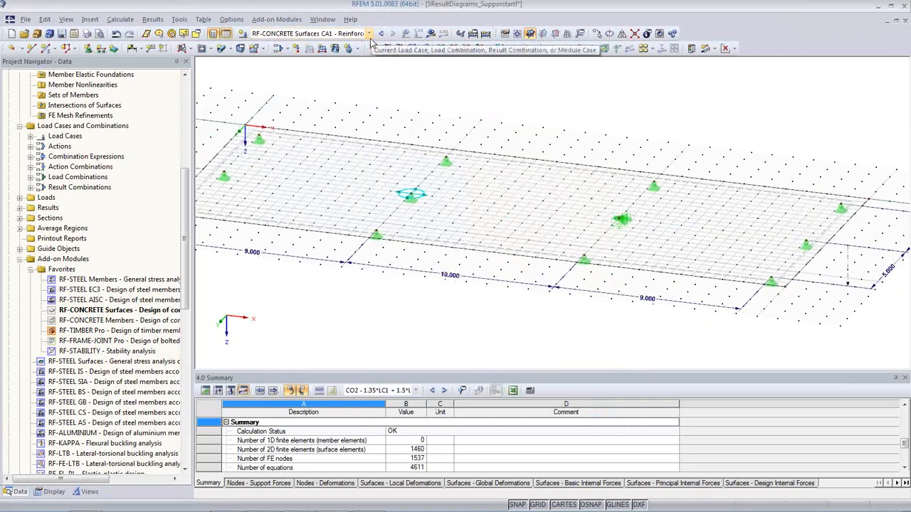
left_click(431, 33)
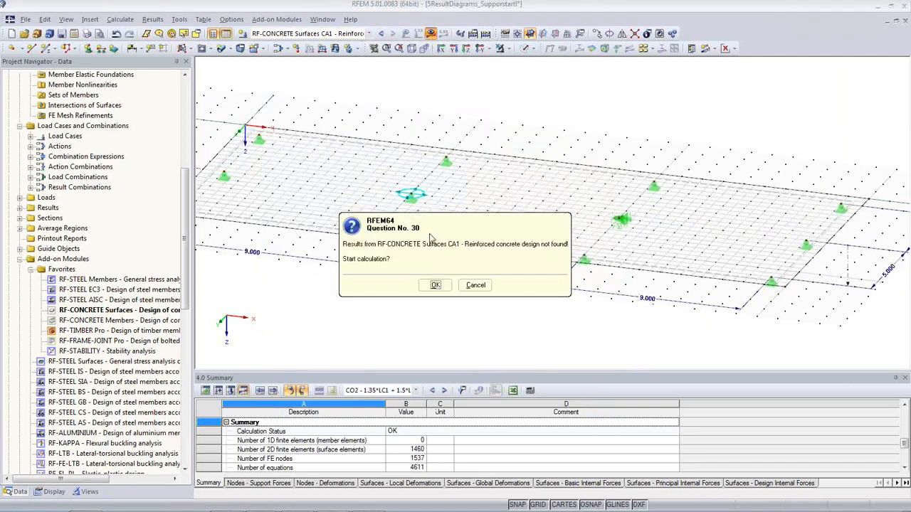
left_click(436, 285)
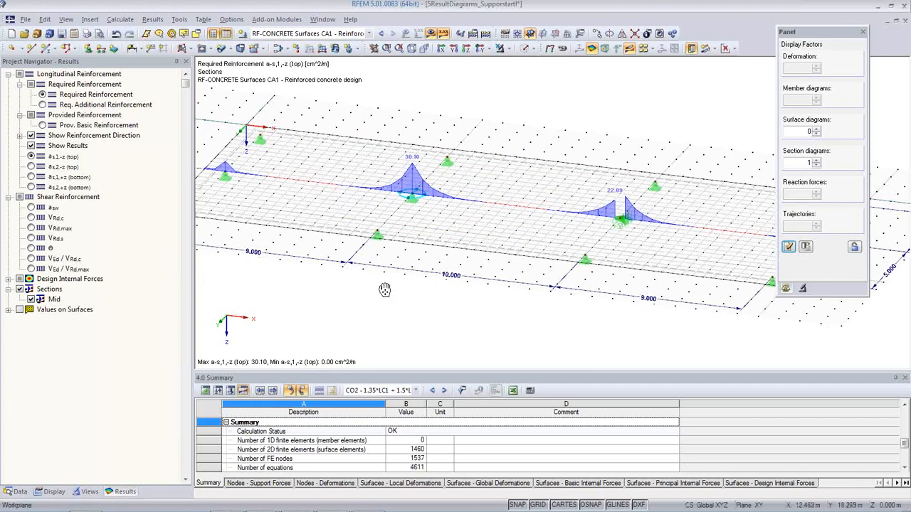
middle_click_drag(378, 291, 420, 301)
scroll(420, 301, "down", 1)
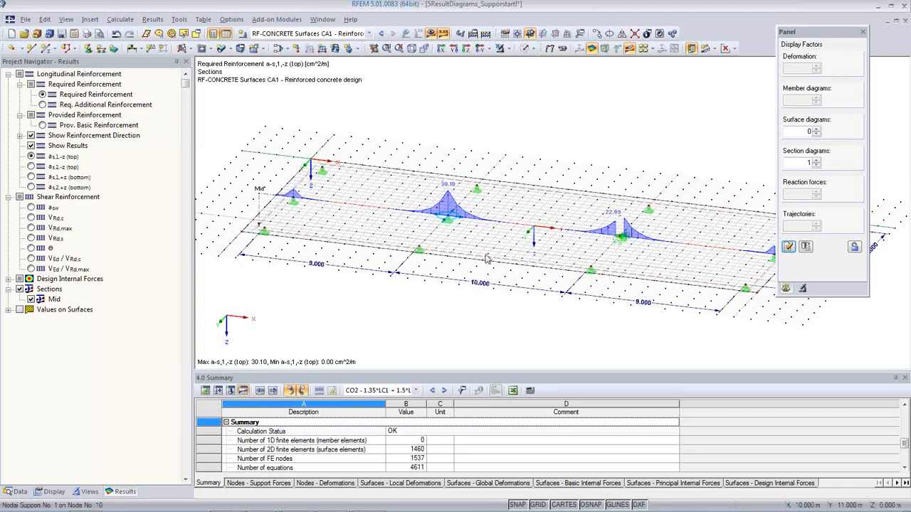
left_click(32, 167)
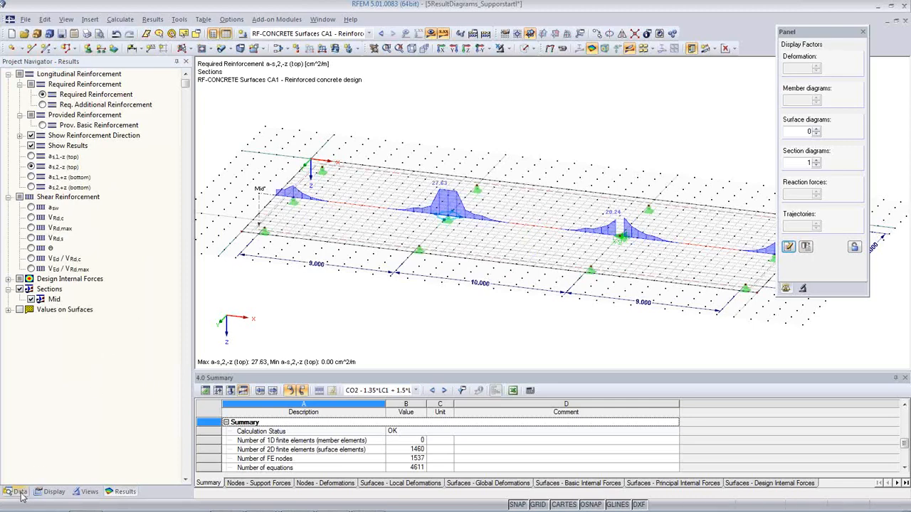
middle_click_drag(338, 292, 331, 267)
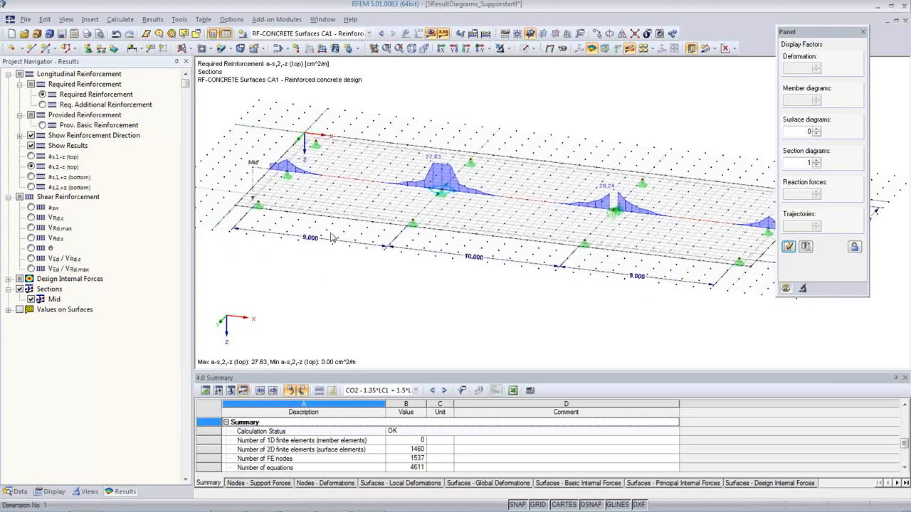
Step: Display the mx moments for CO2 and set the section diagram display factor to 0.5
left_click(369, 33)
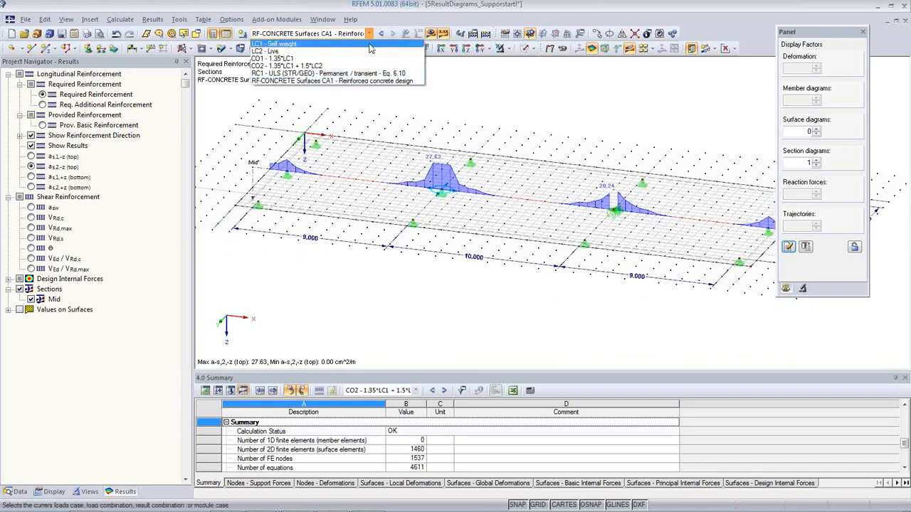
left_click(370, 65)
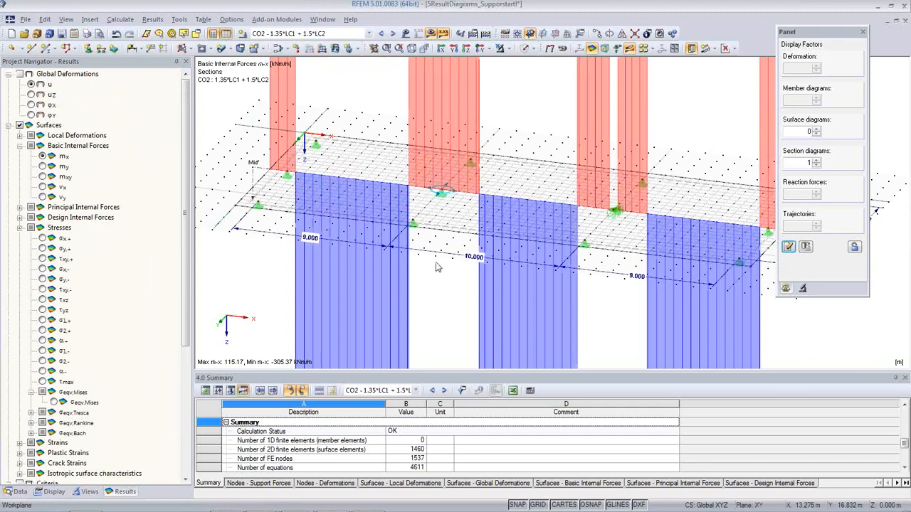
scroll(437, 267, "down", 3)
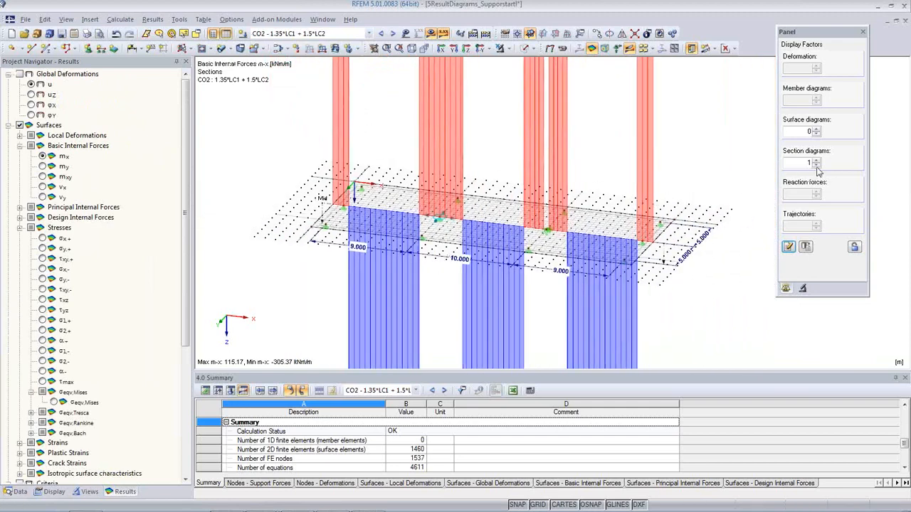
left_click(816, 167)
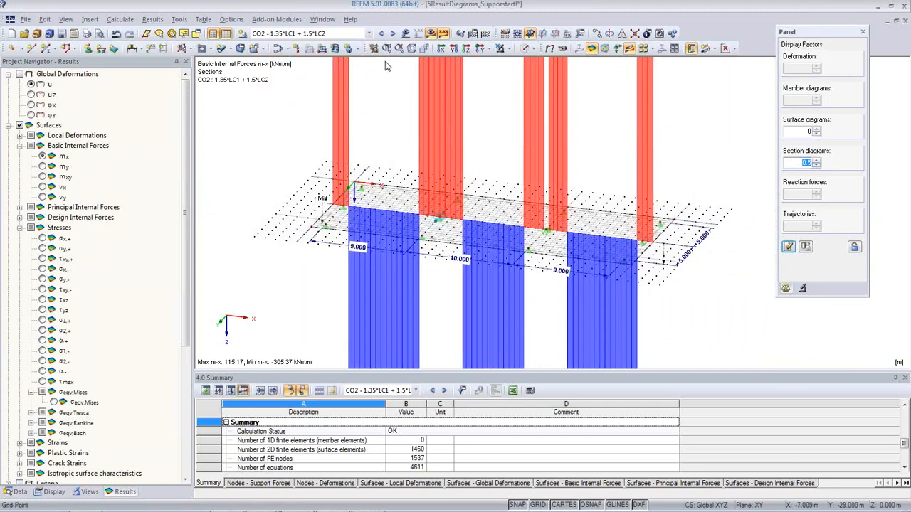
Step: Switch the results to CO1 and display the σx,+ surface stresses along the section
left_click(382, 34)
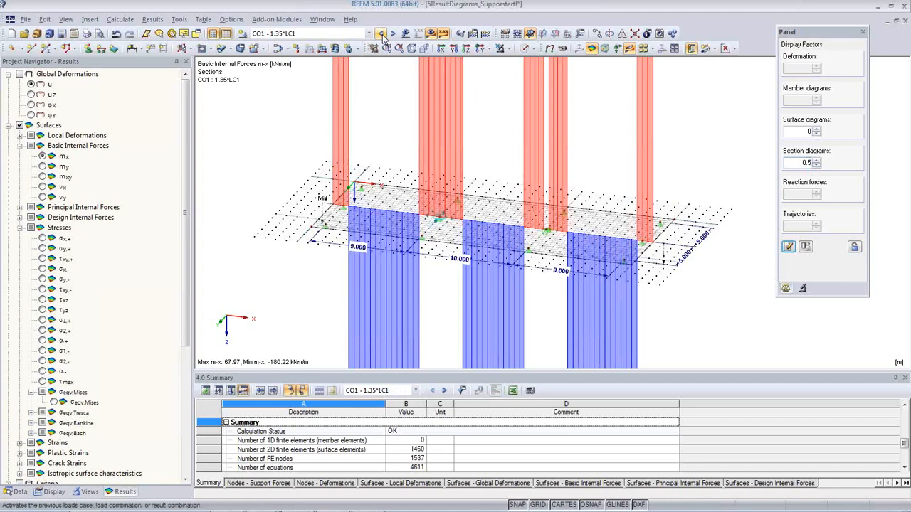
left_click(20, 492)
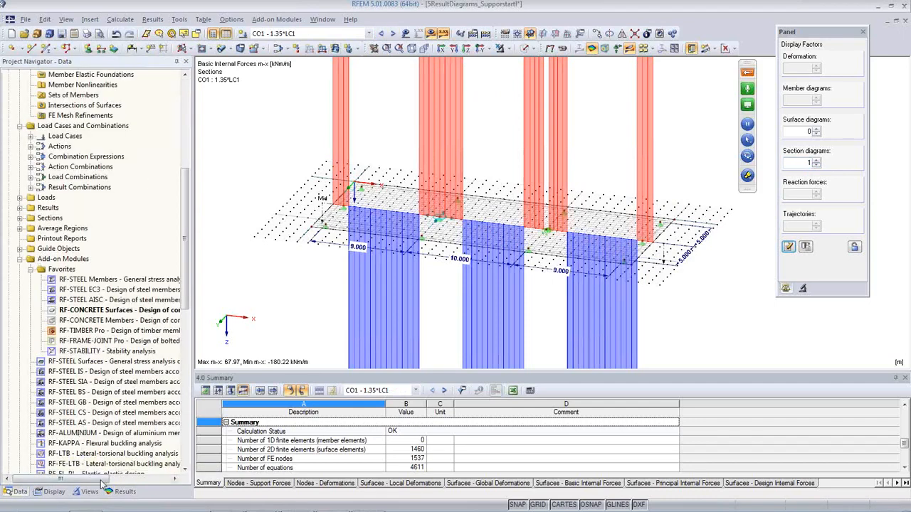
left_click(119, 492)
scroll(70, 324, "down", 5)
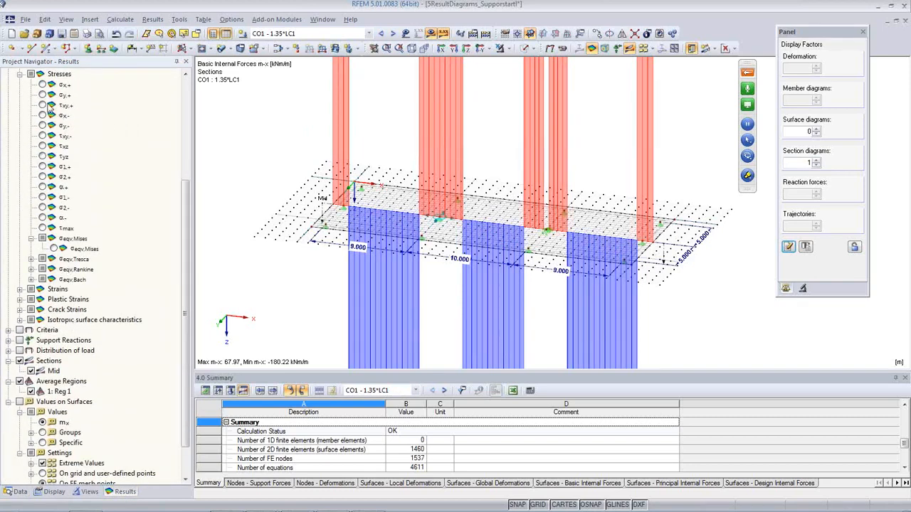
left_click(42, 85)
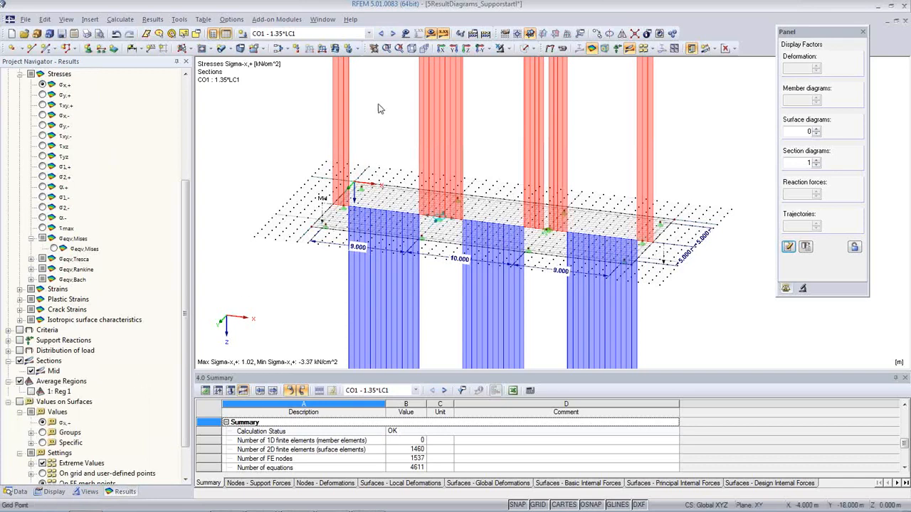
Step: Make LC1 - Self-weight the current load case and calculate all load cases and combinations
left_click(368, 34)
left_click(349, 80)
scroll(421, 145, "up", 1)
middle_click_drag(535, 185, 478, 172)
left_click(378, 34)
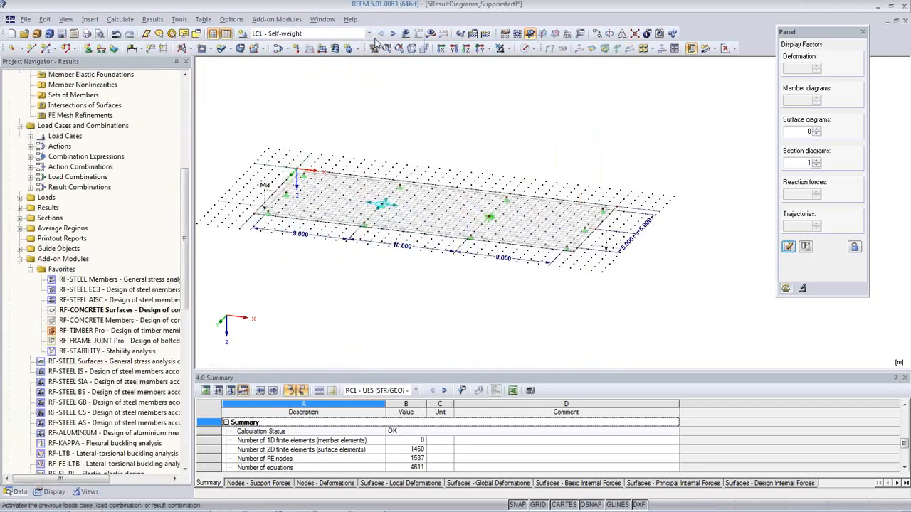
middle_click_drag(451, 169, 508, 168)
scroll(488, 208, "up", 2)
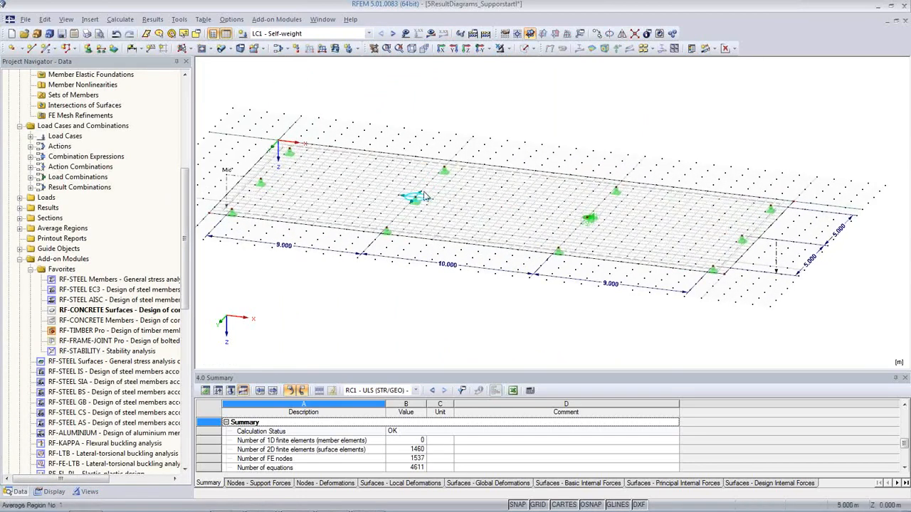
left_click(120, 20)
left_click(135, 32)
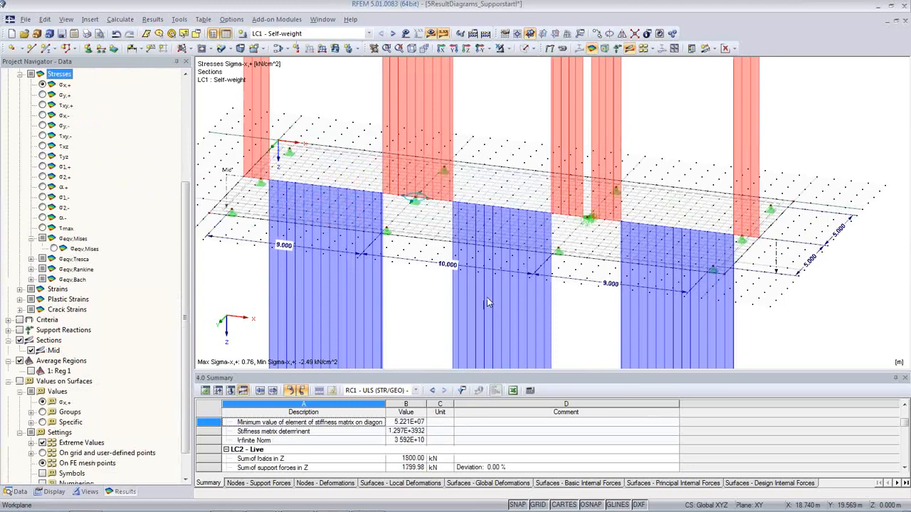
Step: Set the section diagram display factor to 0 and inspect the σx,+ stress values around the average region
scroll(453, 278, "down", 1)
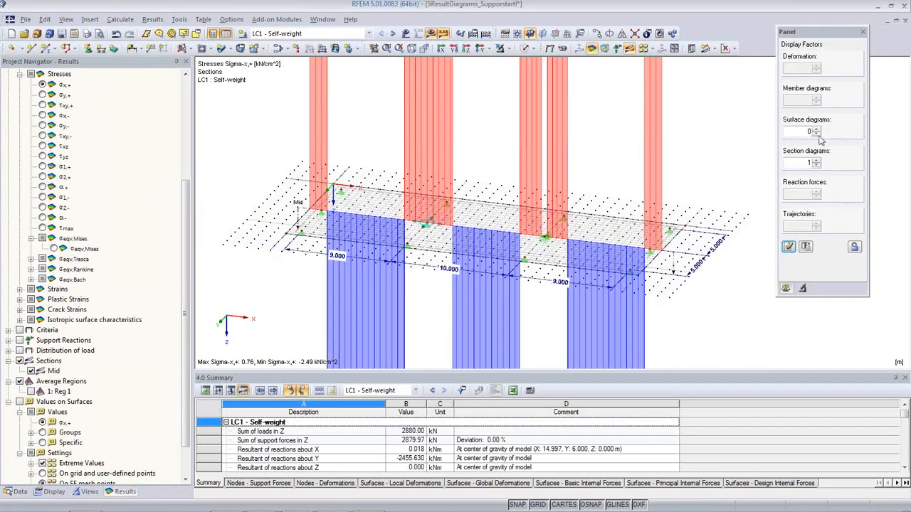
left_click(809, 164)
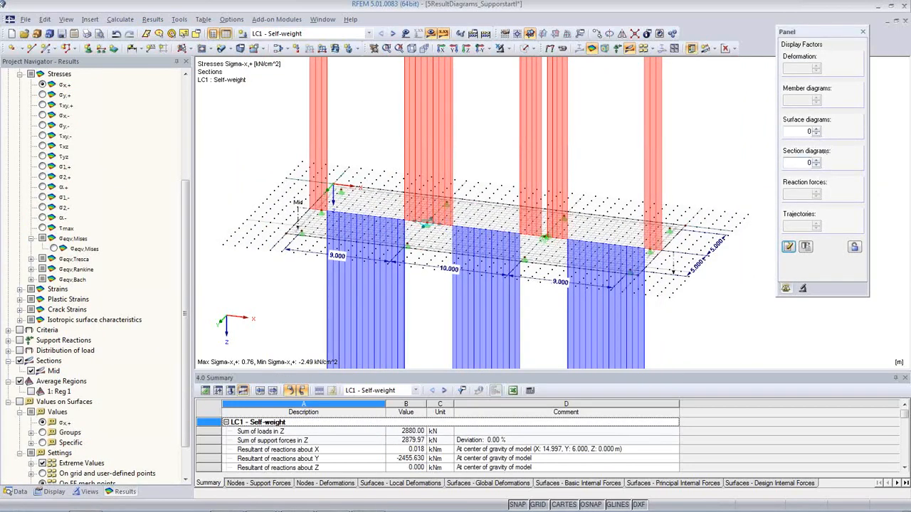
left_click(788, 247)
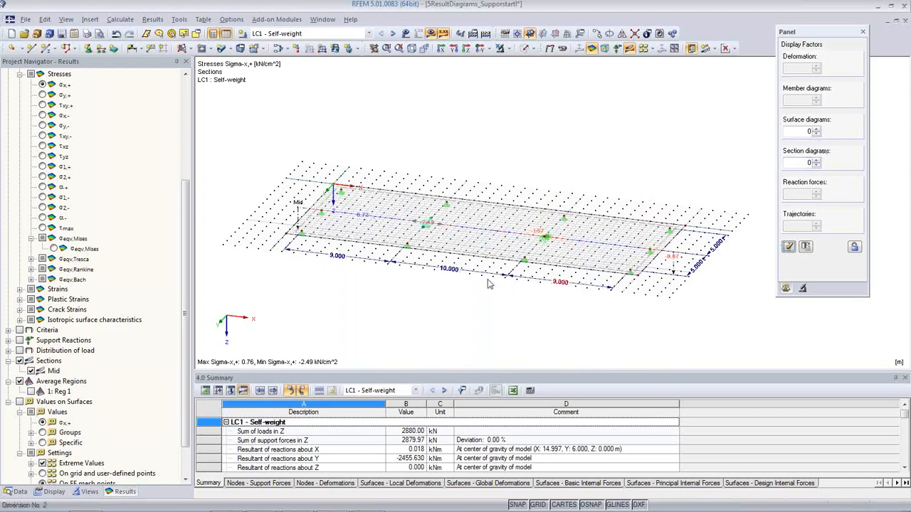
scroll(445, 233, "up", 2)
scroll(448, 228, "up", 3)
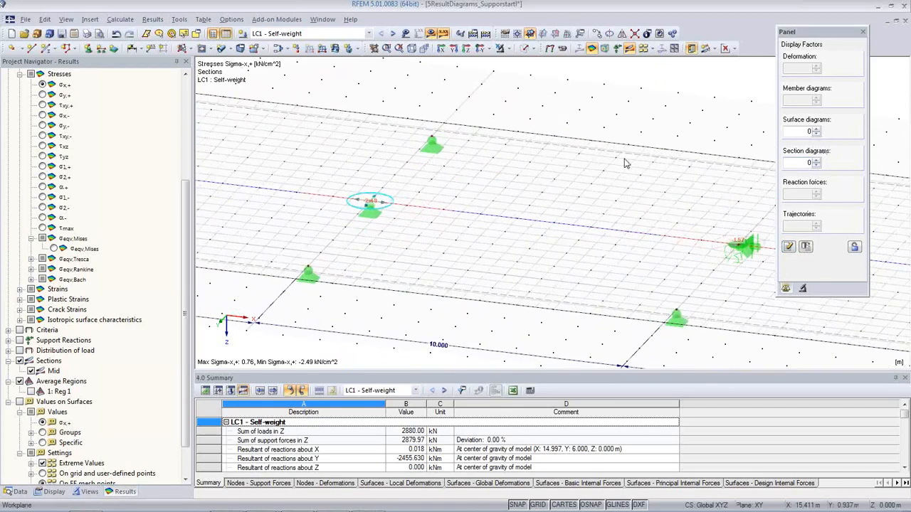
middle_click_drag(405, 184, 461, 154)
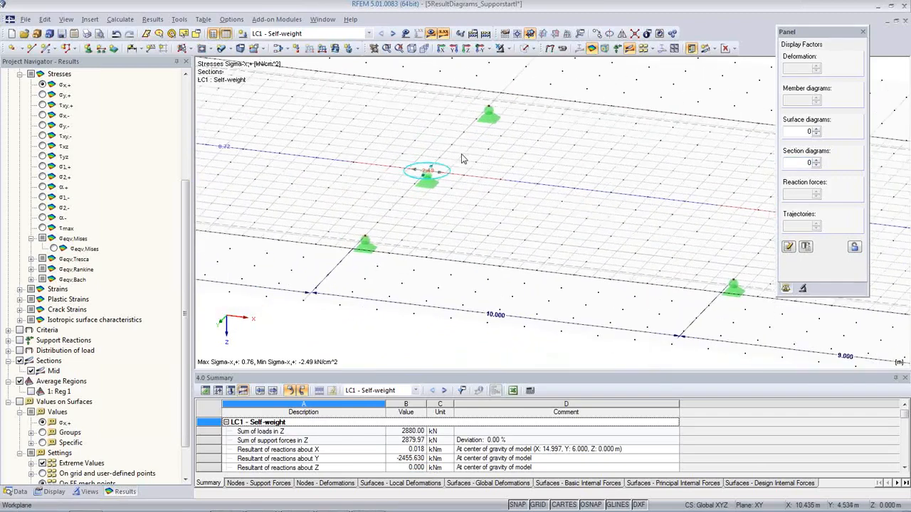
scroll(461, 156, "down", 2)
scroll(478, 185, "down", 1)
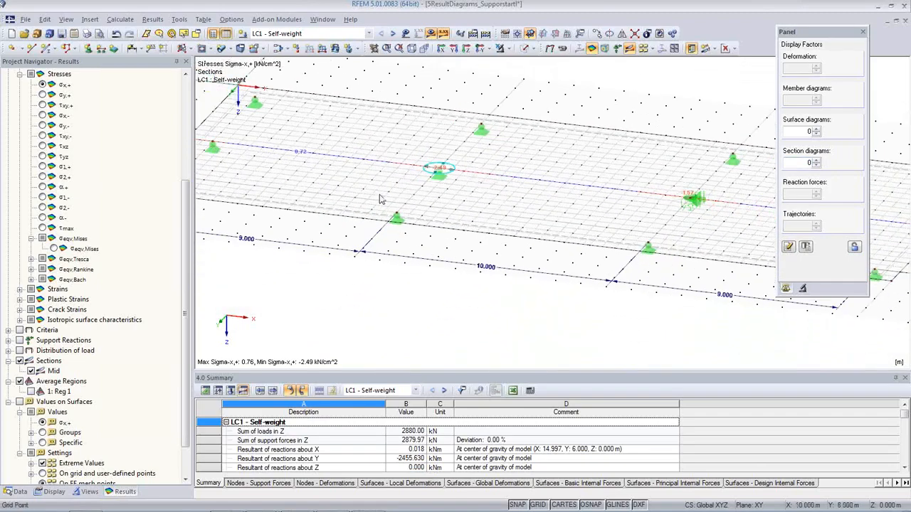
Step: Display the mx basic internal forces along the section and set the section diagram display factor to 0.125
left_click_drag(183, 250, 185, 149)
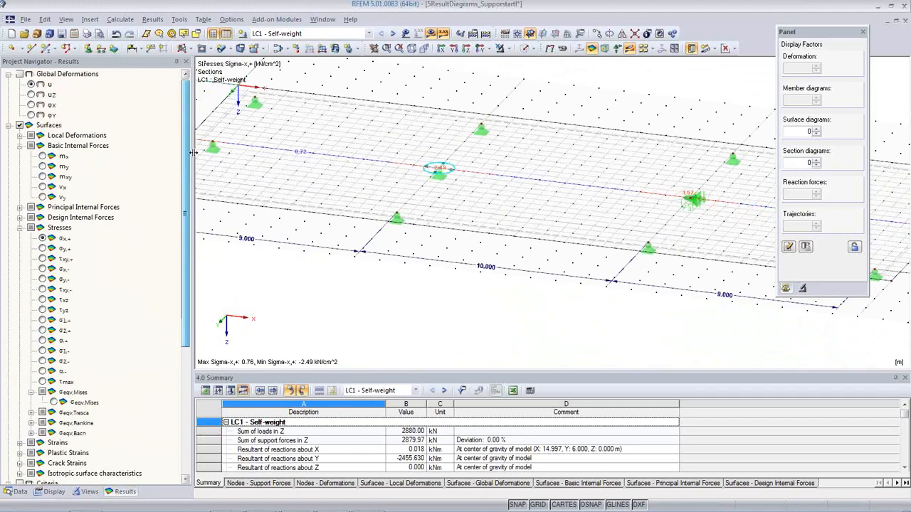
left_click(43, 156)
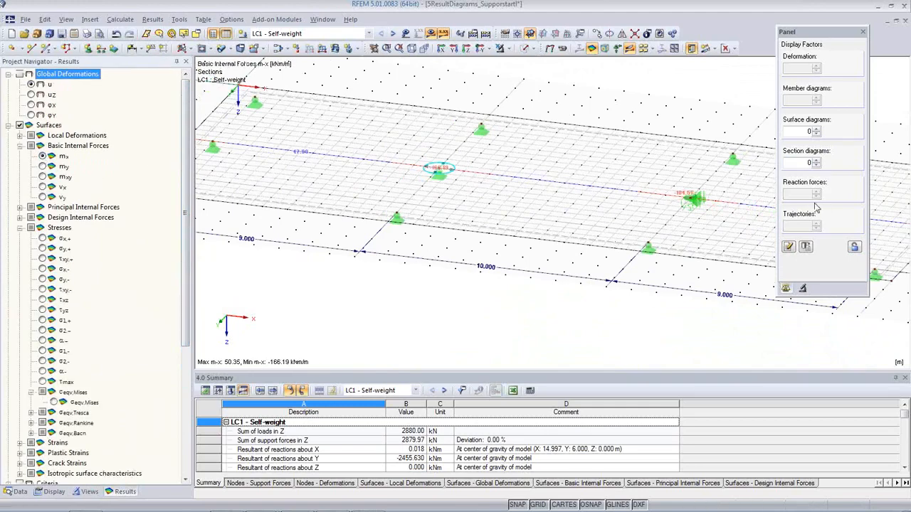
left_click(817, 163)
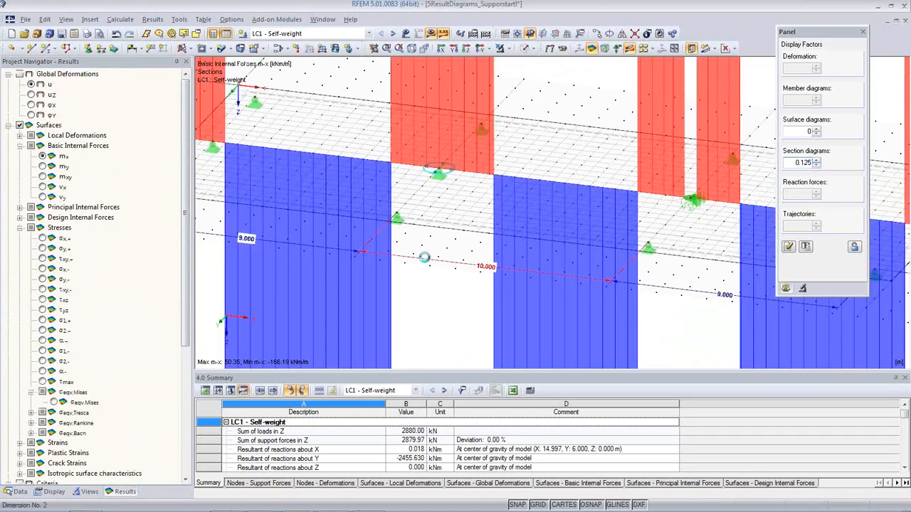
scroll(427, 257, "down", 3)
scroll(428, 256, "up", 2)
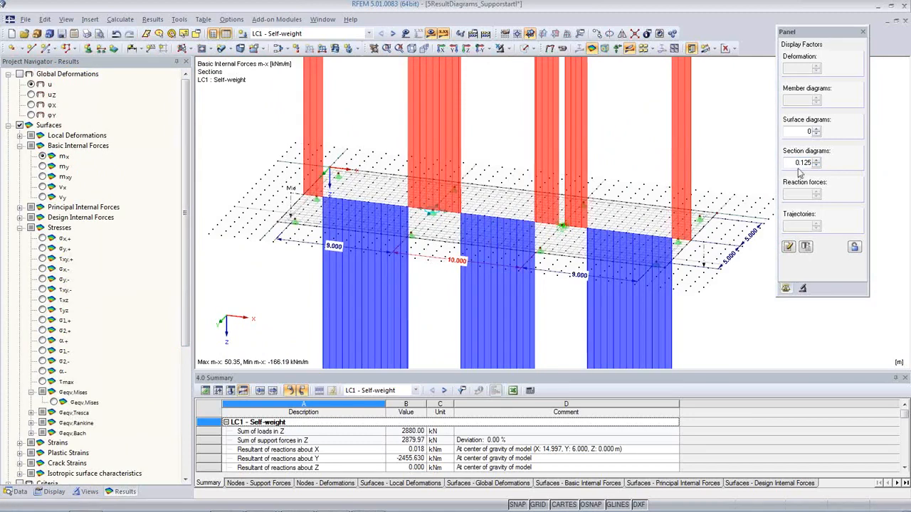
left_click(817, 129)
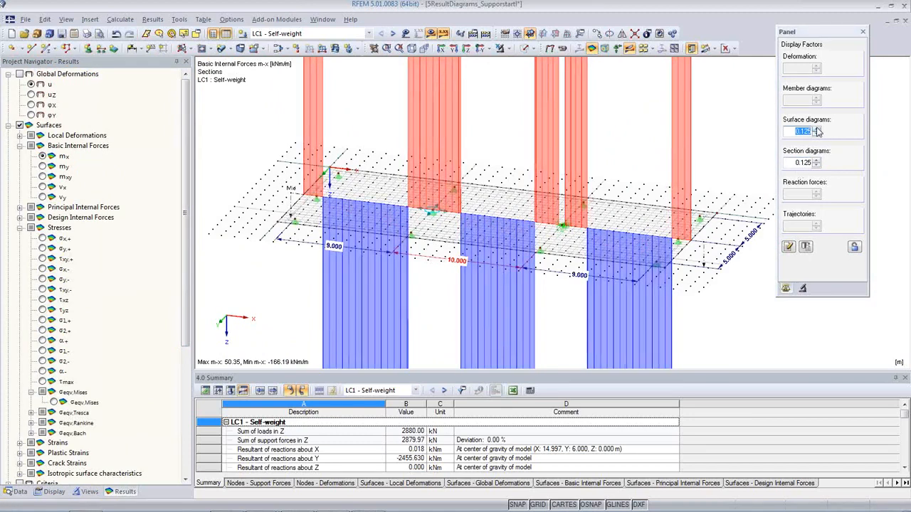
left_click_drag(796, 166, 820, 168)
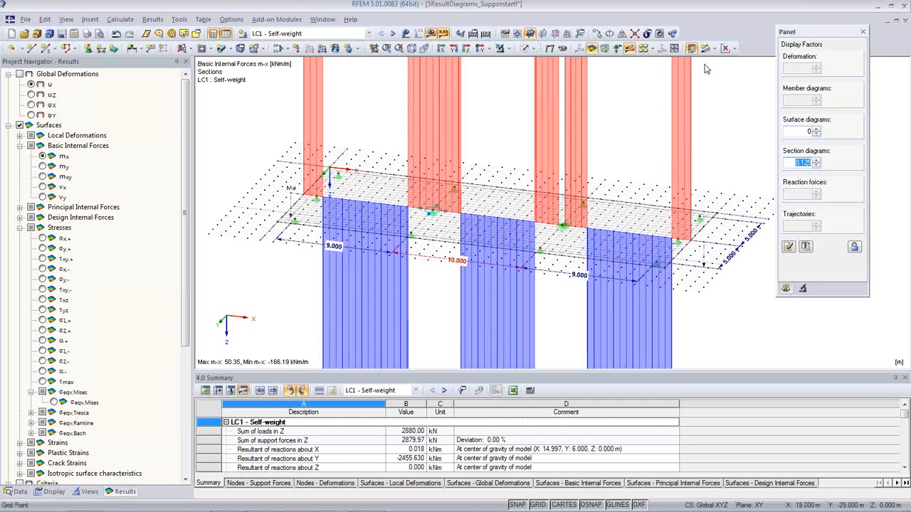
Step: Hide the section results and show the slab's mx moments as isobands around the point supports
left_click(629, 49)
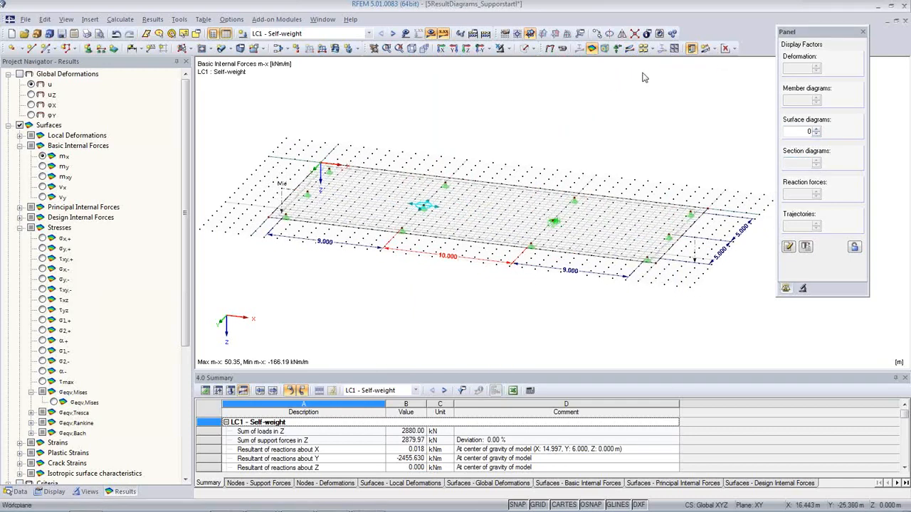
scroll(423, 221, "up", 5)
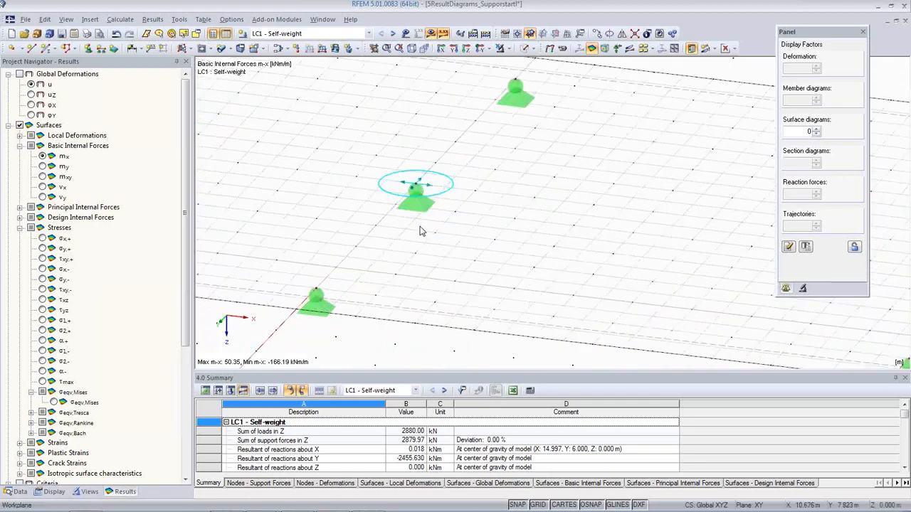
scroll(420, 230, "down", 3)
left_click(732, 49)
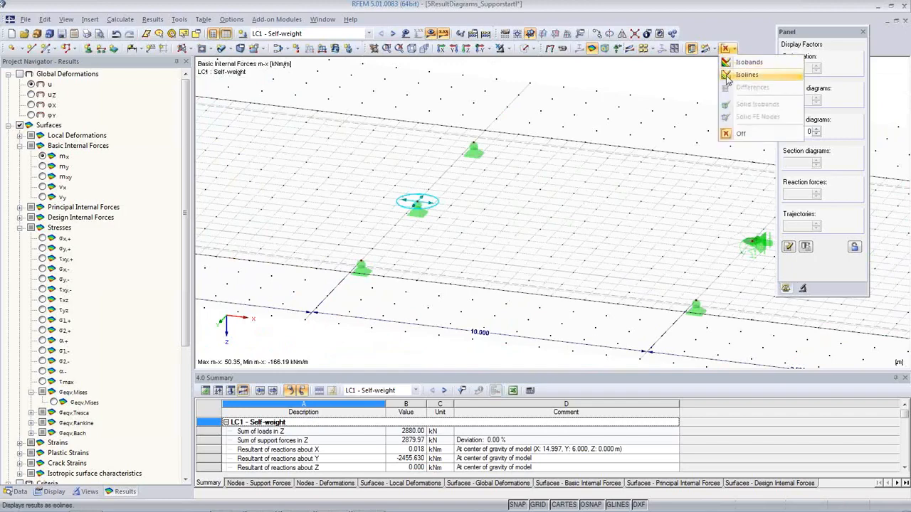
left_click(728, 63)
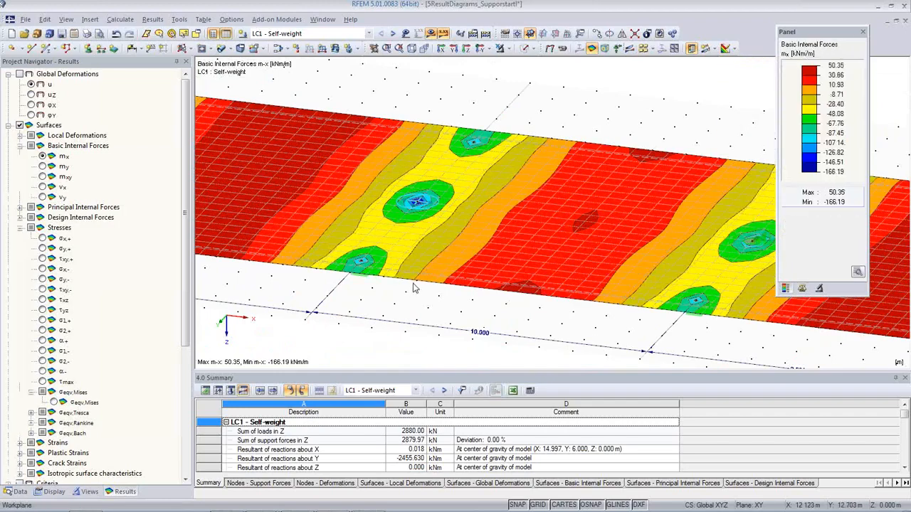
middle_click_drag(552, 236, 468, 212)
scroll(468, 212, "up", 1)
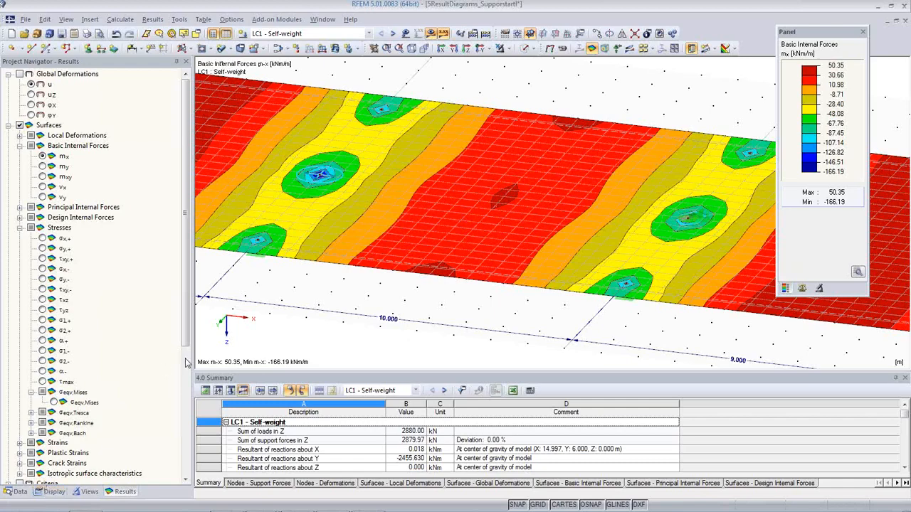
Step: Switch off the display of average regions in the display settings and expand their options
left_click(15, 492)
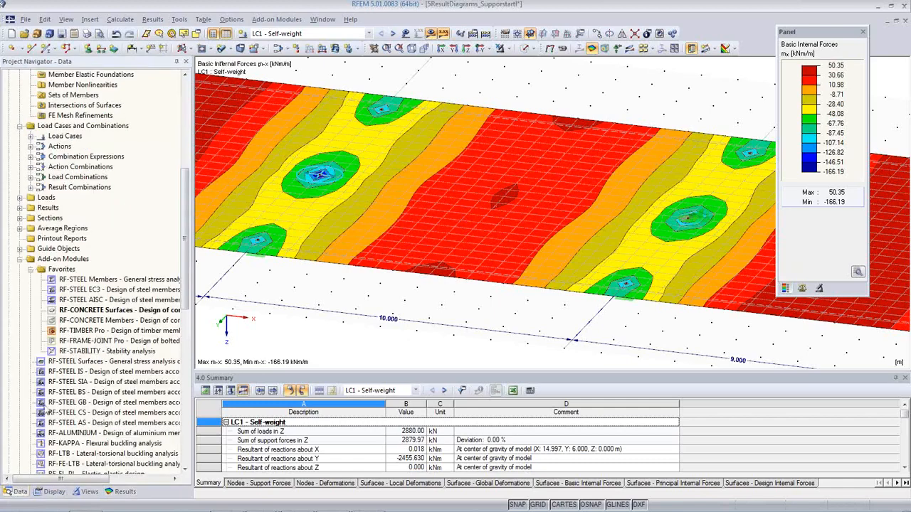
left_click(21, 228)
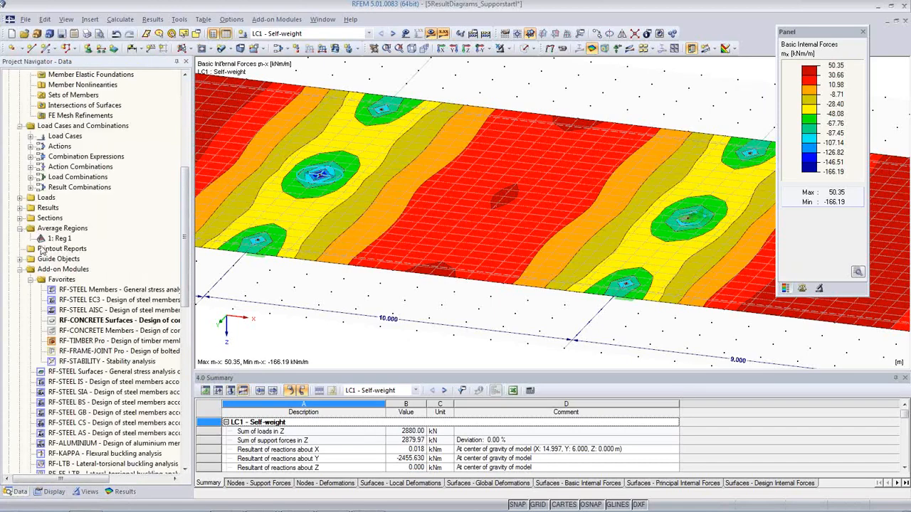
left_click(55, 491)
scroll(91, 337, "down", 5)
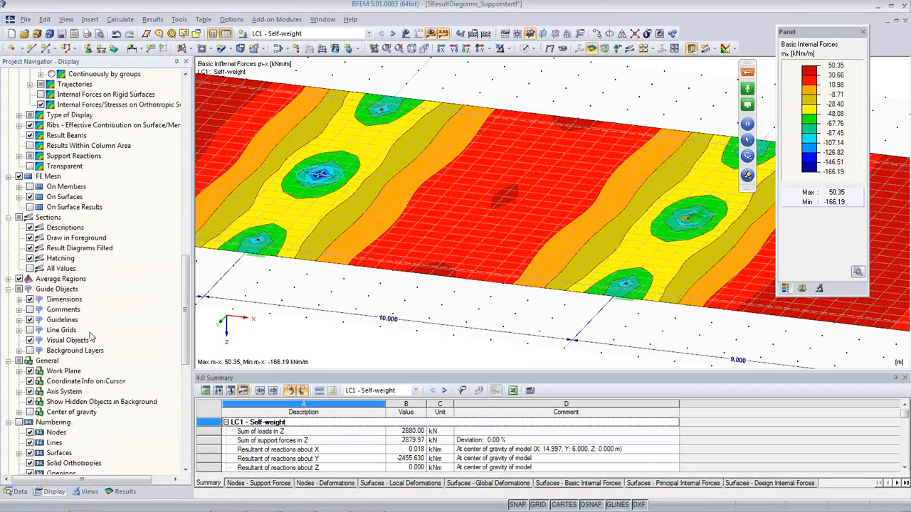
scroll(88, 334, "down", 1)
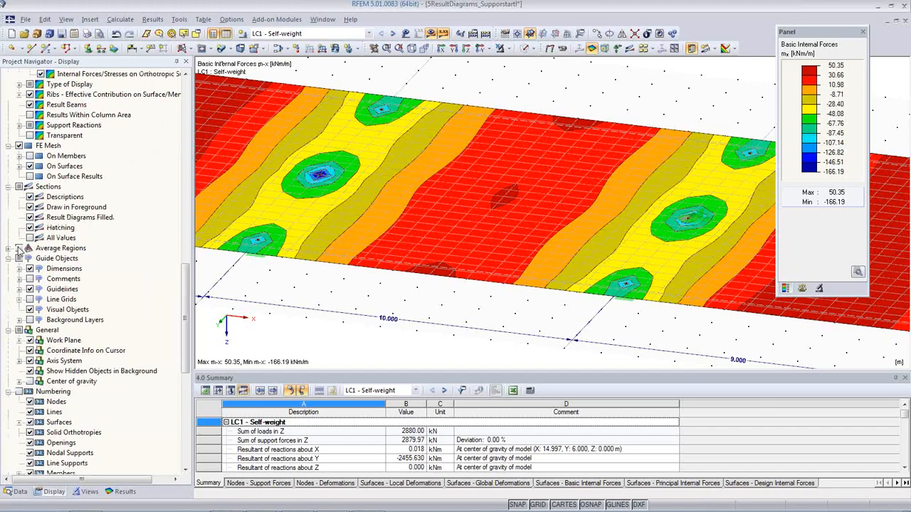
left_click(8, 247)
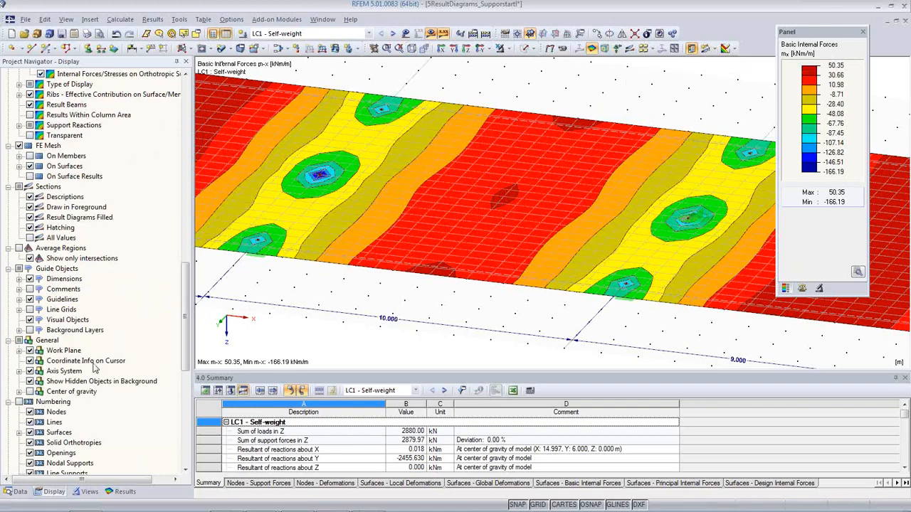
scroll(95, 365, "down", 1)
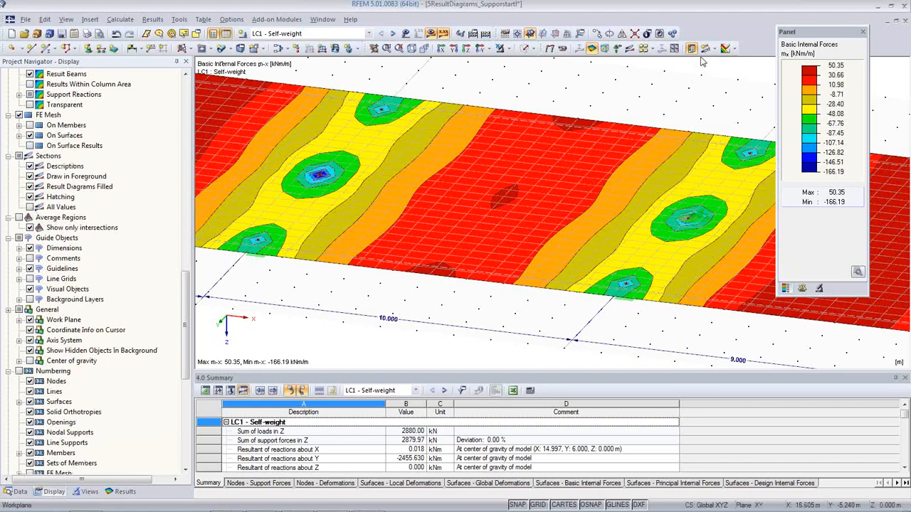
Step: Show the section results over the isobands again and set the section diagram display factor to 1
left_click(629, 48)
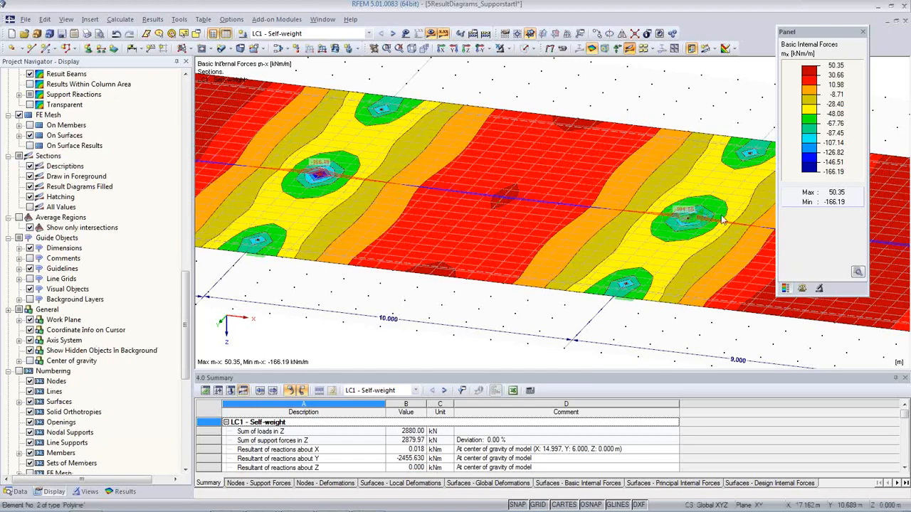
left_click(802, 288)
left_click(817, 161)
middle_click_drag(549, 295, 520, 291)
scroll(499, 290, "down", 2)
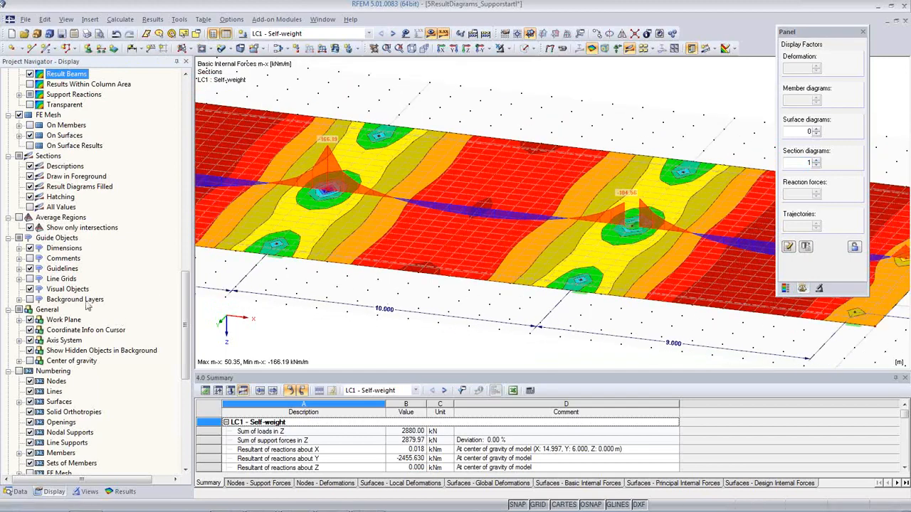
Step: Toggle the display of average regions on and back off over the mx isobands
left_click(27, 219)
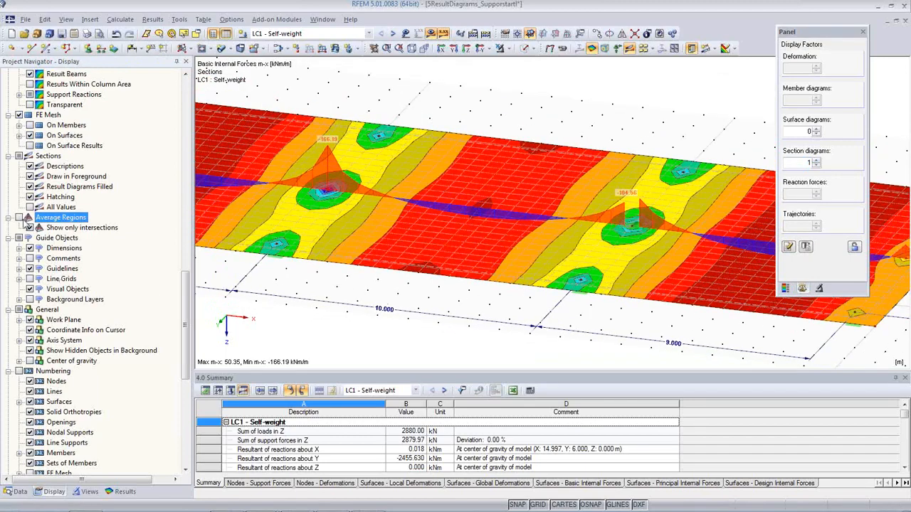
left_click(20, 217)
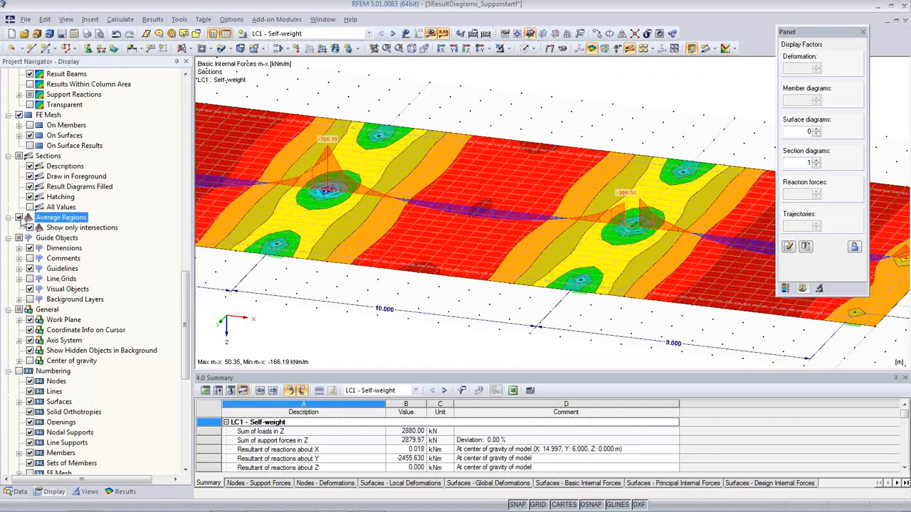
middle_click_drag(356, 268, 422, 243)
scroll(279, 298, "down", 4)
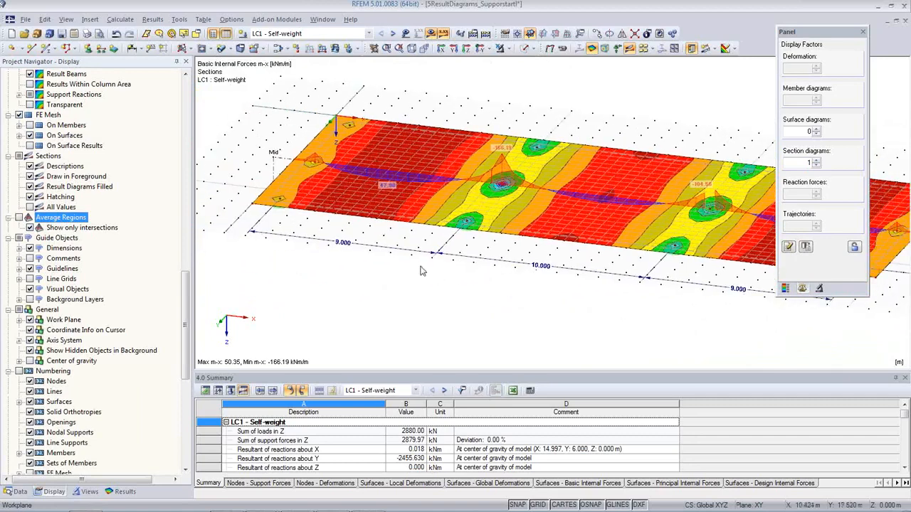
Step: Copy the section Mid onto both longitudinal edges of the slab
middle_click_drag(506, 270, 448, 263)
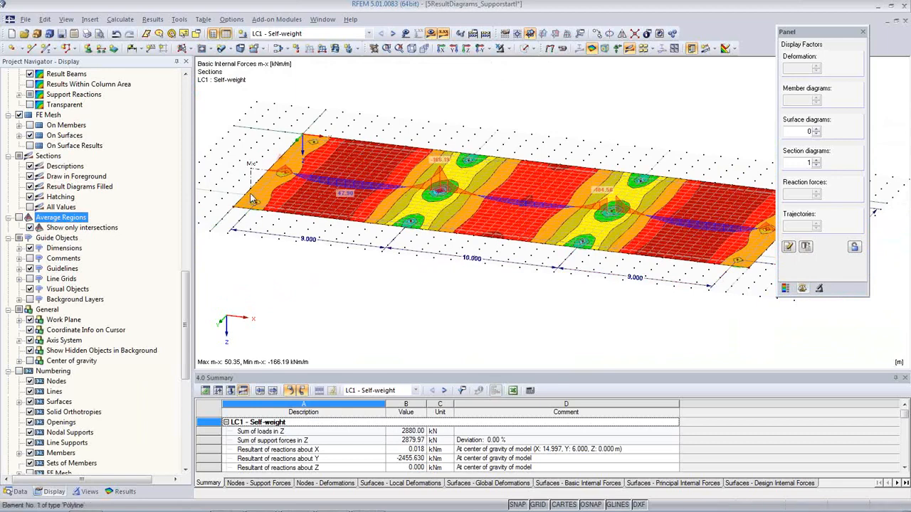
scroll(257, 178, "up", 2)
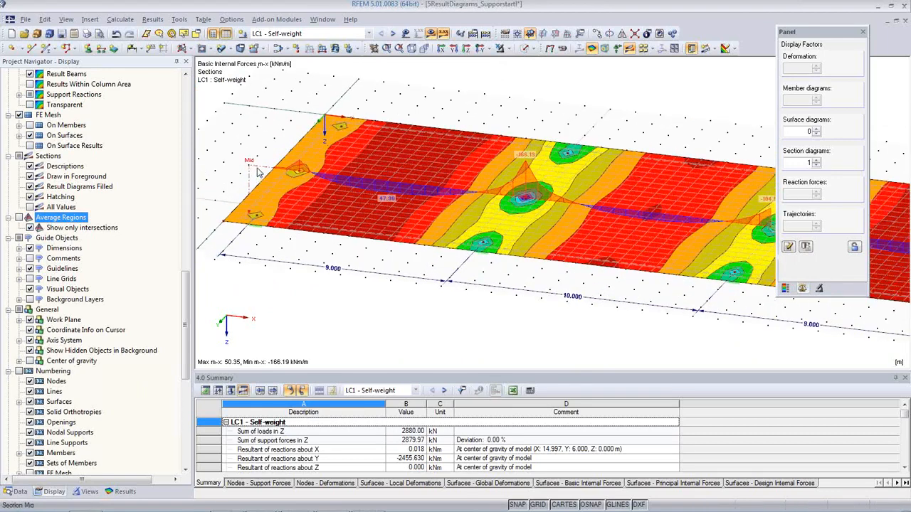
left_click(257, 172)
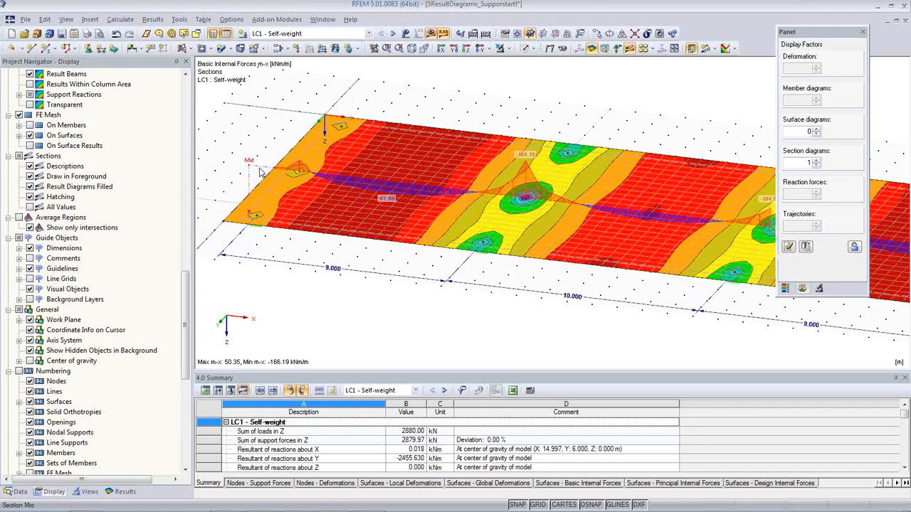
left_click(302, 118)
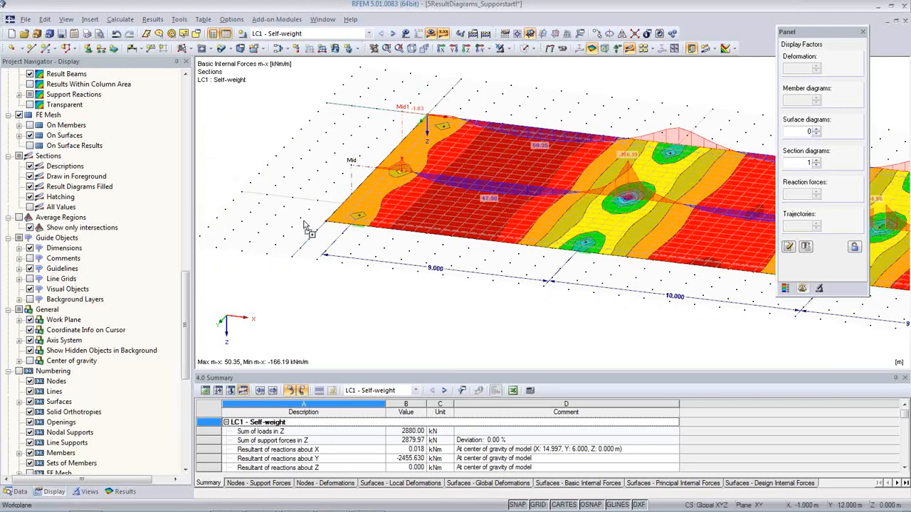
left_click(303, 227)
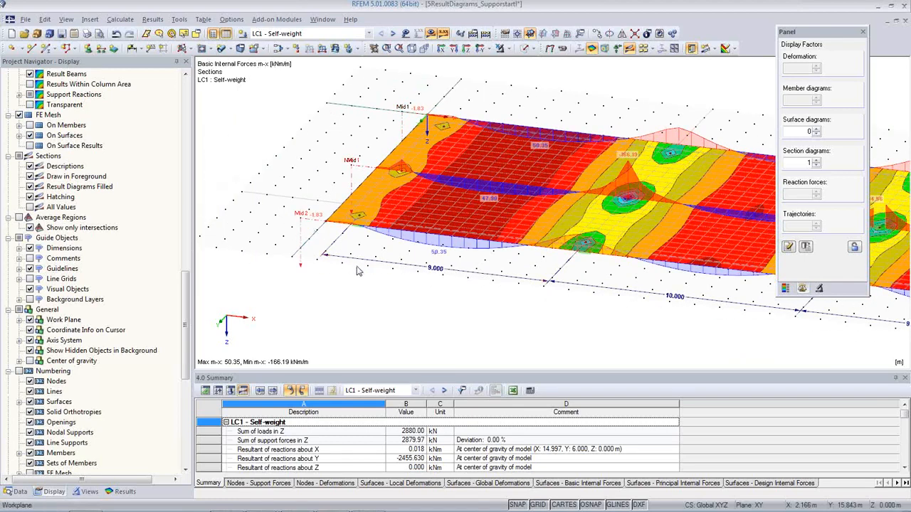
scroll(327, 245, "down", 3)
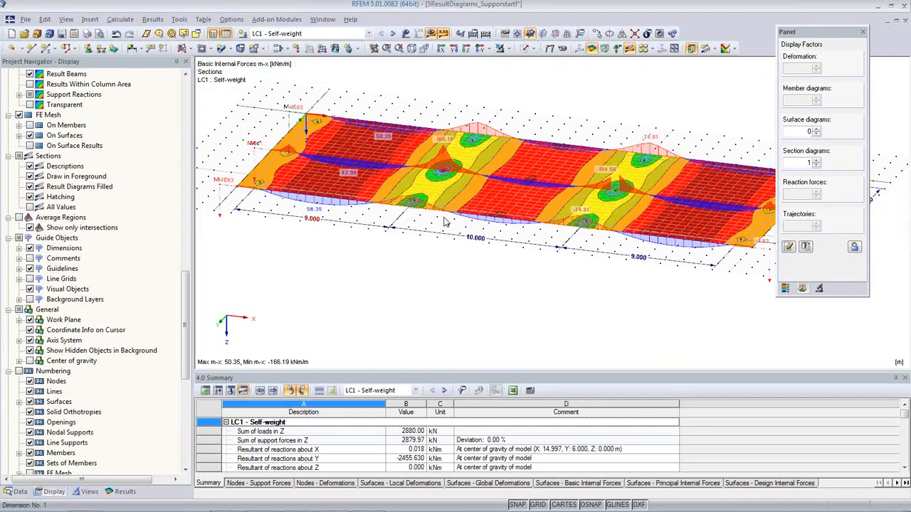
Step: Define a transverse section through the first inner support row from 10, 14, 0 m to 10, -2, 0 m and review its result diagrams
left_click(706, 49)
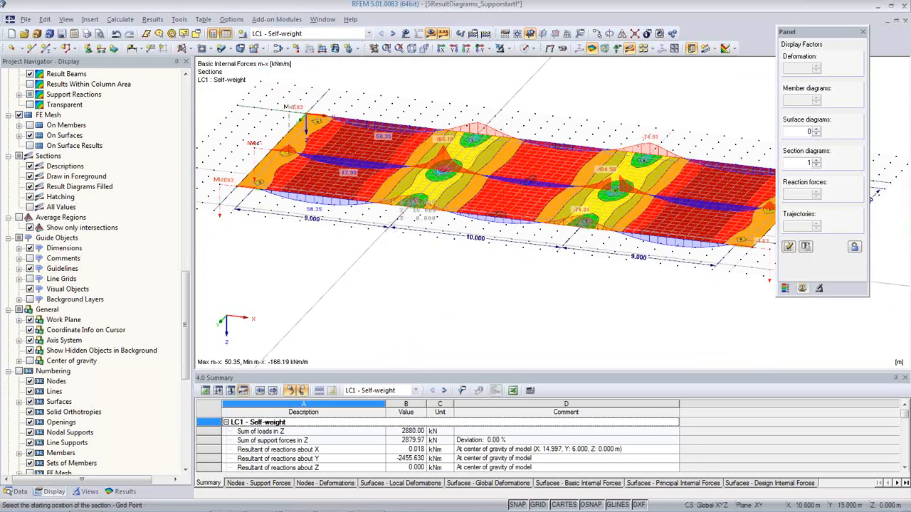
left_click(392, 226)
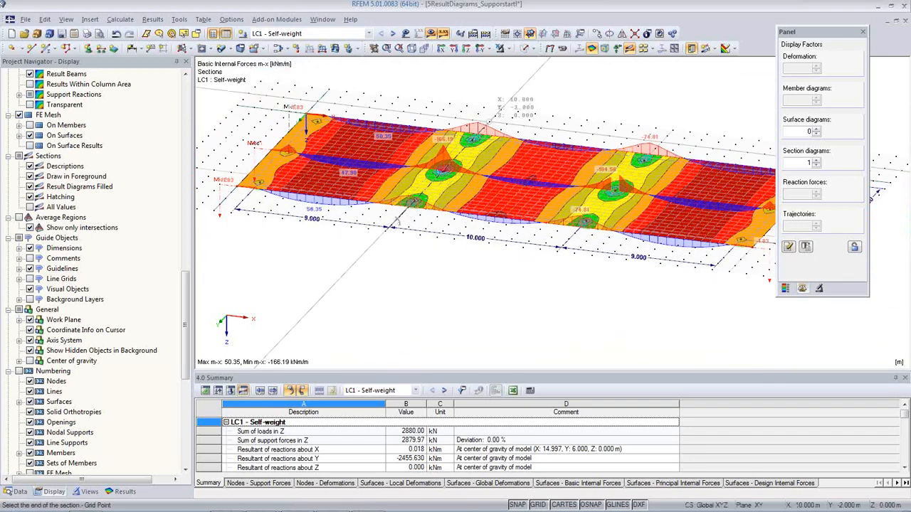
left_click(496, 127)
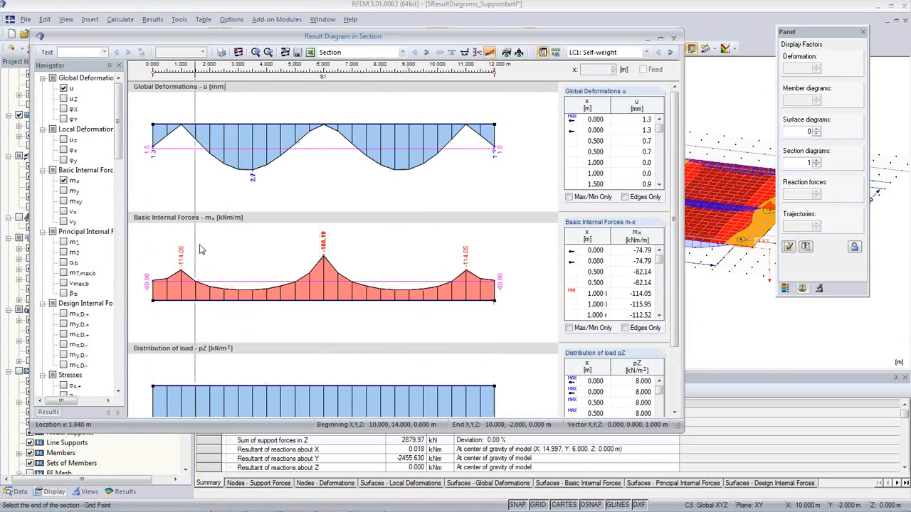
scroll(364, 294, "down", 5)
scroll(364, 294, "up", 5)
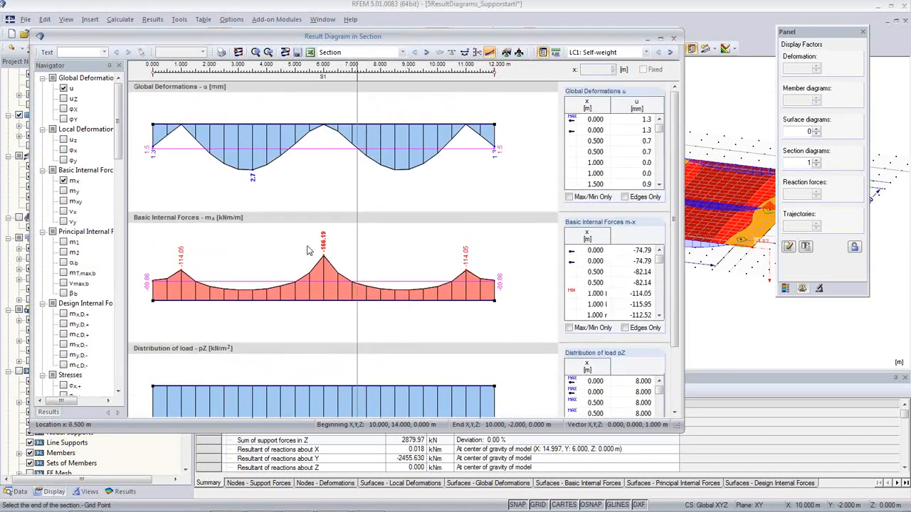
Step: Save the transverse section under the name A and close its result diagram
left_click(298, 52)
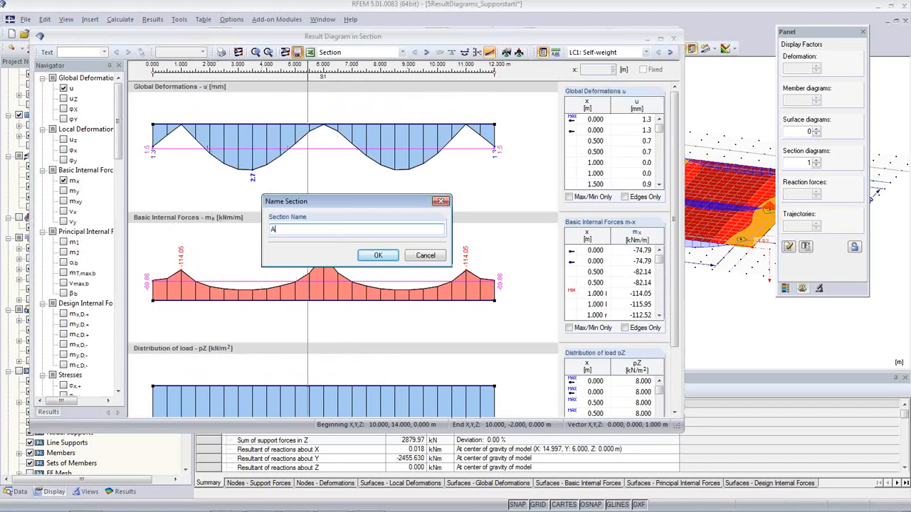
left_click(378, 255)
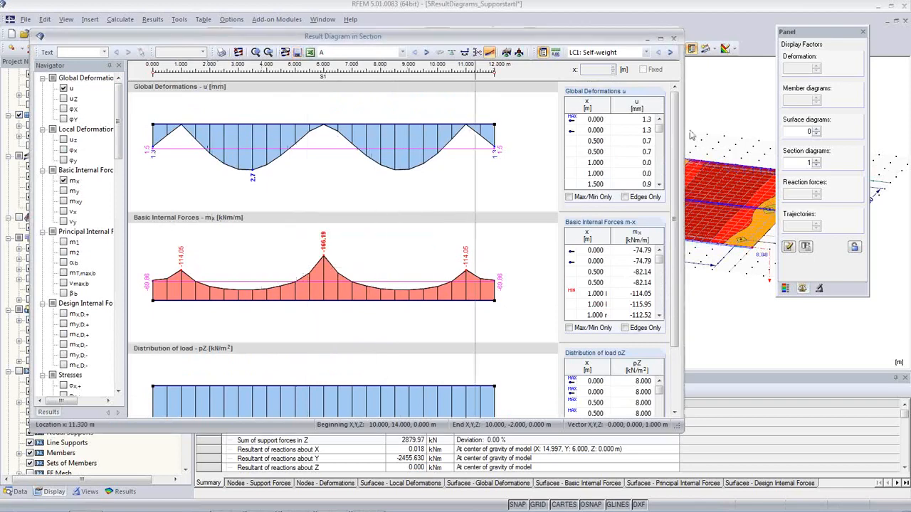
left_click(674, 39)
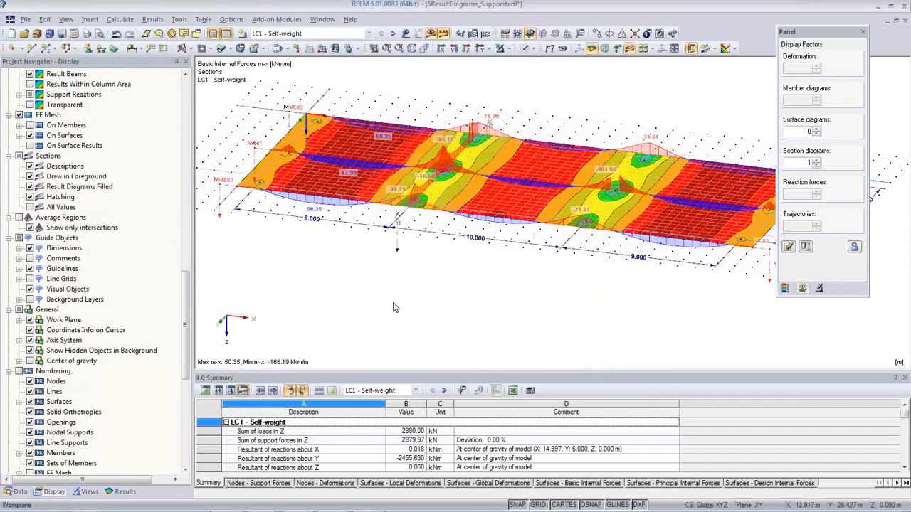
Step: Copy section A once with a displacement of dx -9 m onto the slab's outer support row
middle_click_drag(416, 264, 398, 239, "ctrl")
scroll(399, 238, "up", 3)
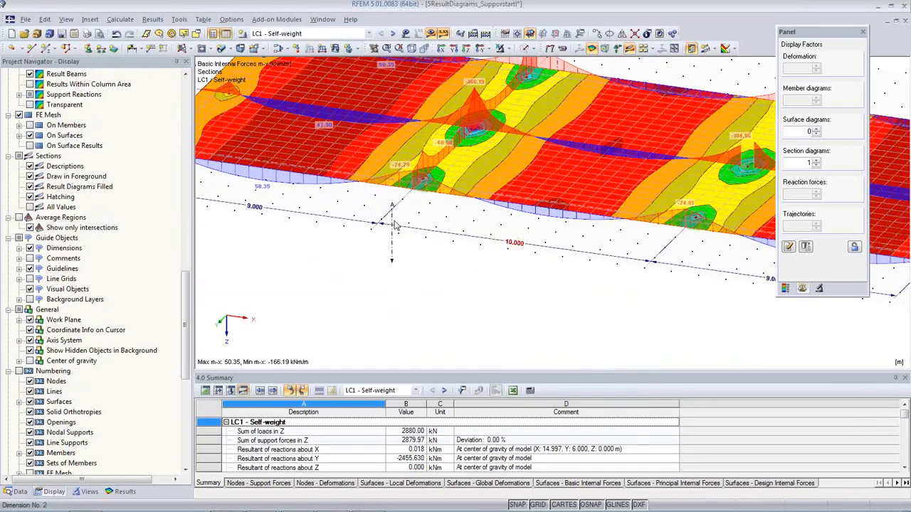
scroll(396, 224, "down", 3)
scroll(440, 242, "up", 1)
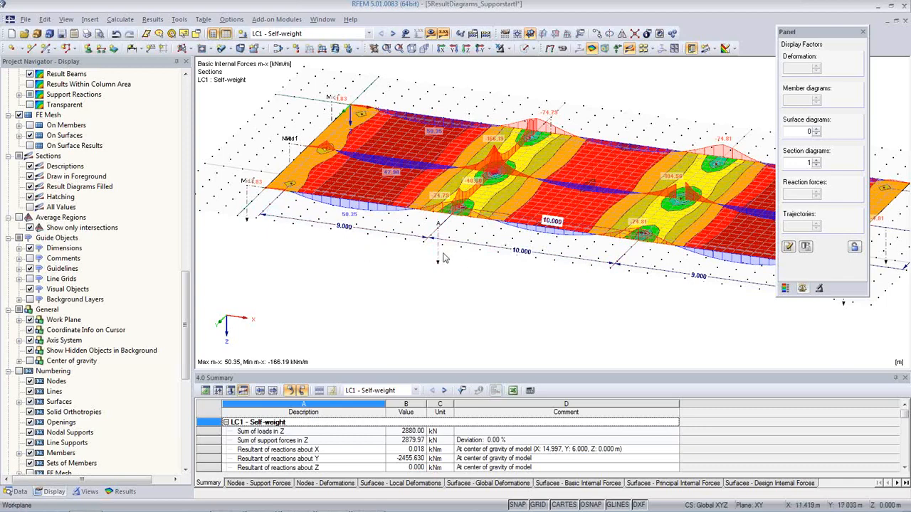
scroll(444, 245, "up", 2)
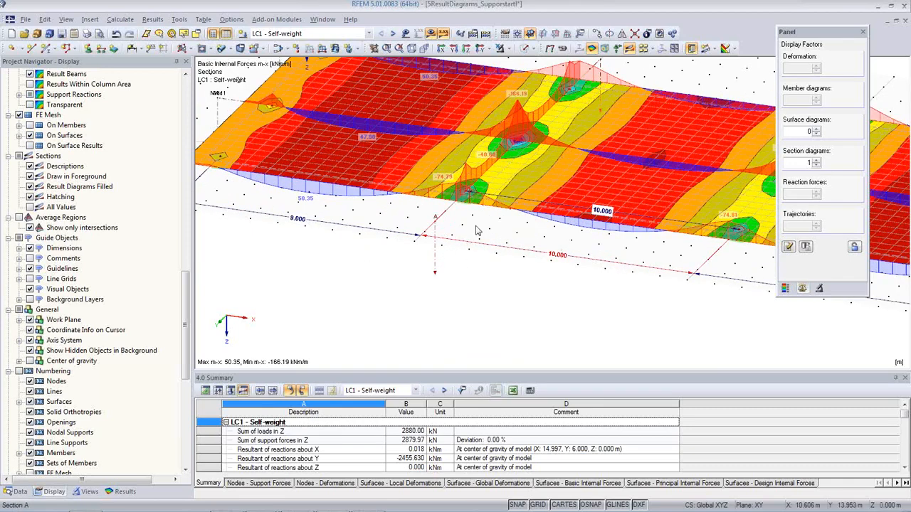
scroll(445, 247, "up", 2)
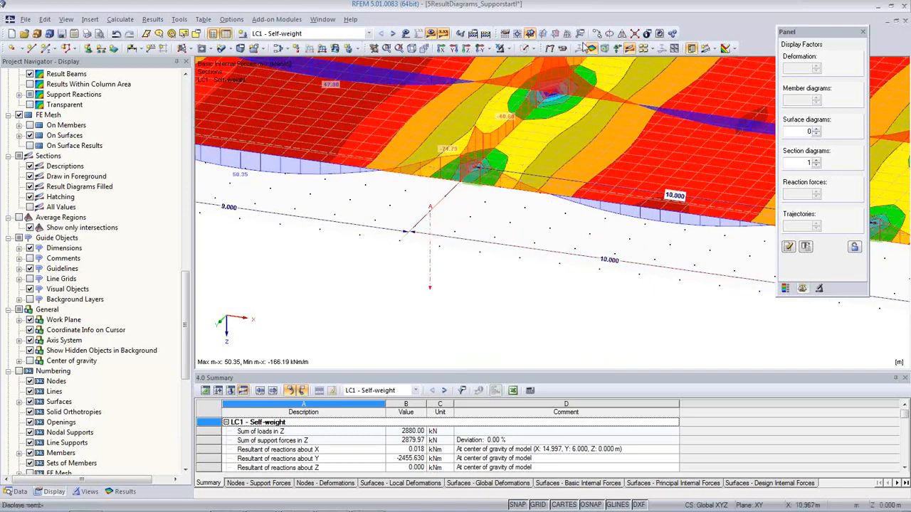
left_click(597, 34)
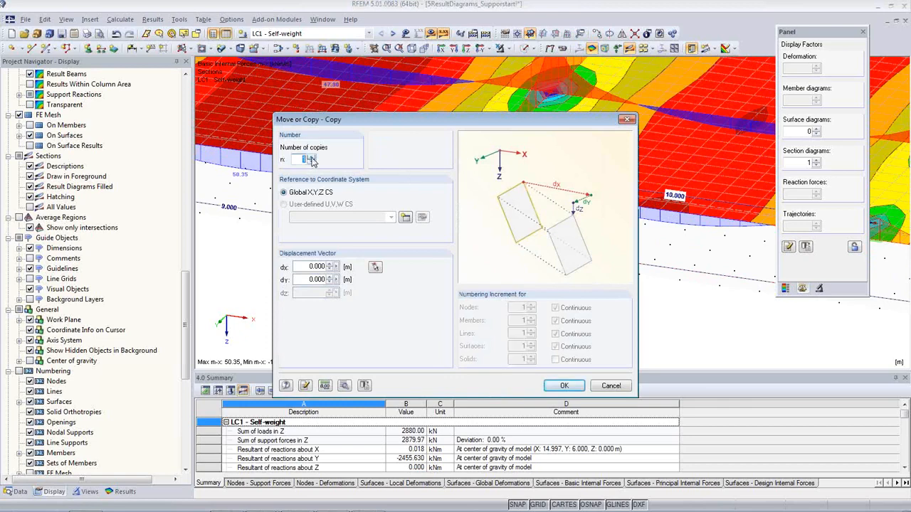
left_click(376, 266)
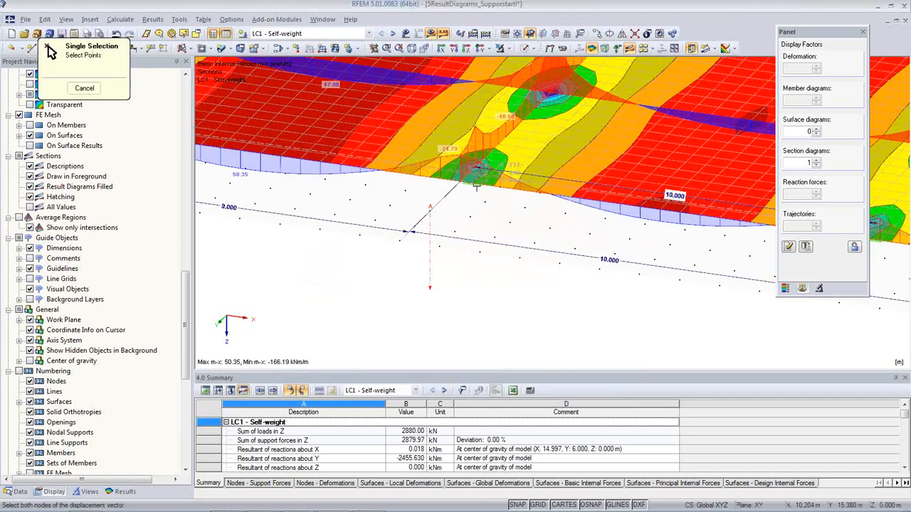
middle_click_drag(357, 222, 587, 290)
left_click(349, 185)
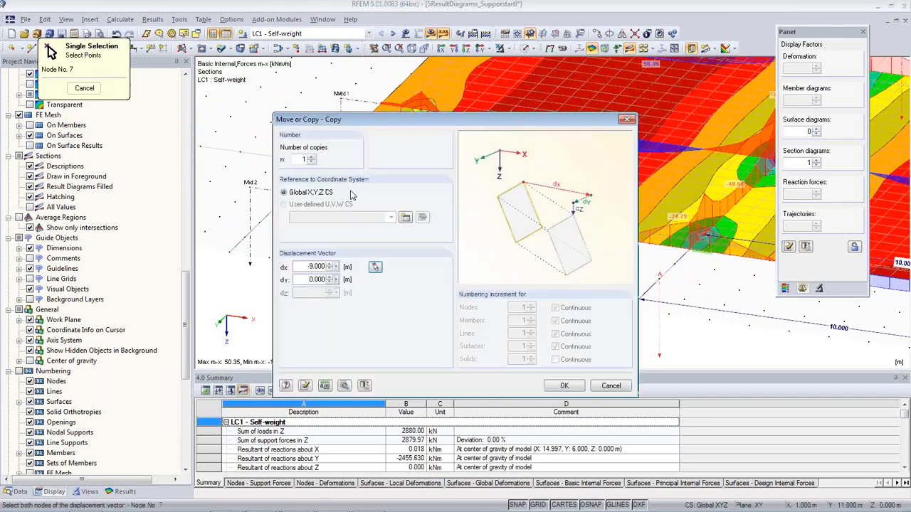
left_click(551, 388)
scroll(399, 277, "down", 5)
scroll(466, 306, "up", 3)
middle_click_drag(466, 305, 428, 281)
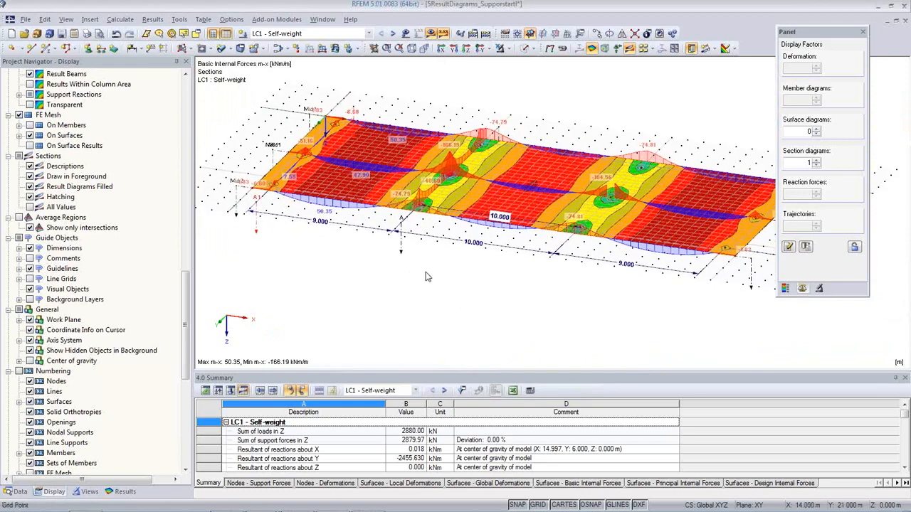
Step: Copy section A into the first span and set the copy's X position to 5 m
scroll(404, 246, "up", 2)
scroll(404, 245, "up", 1)
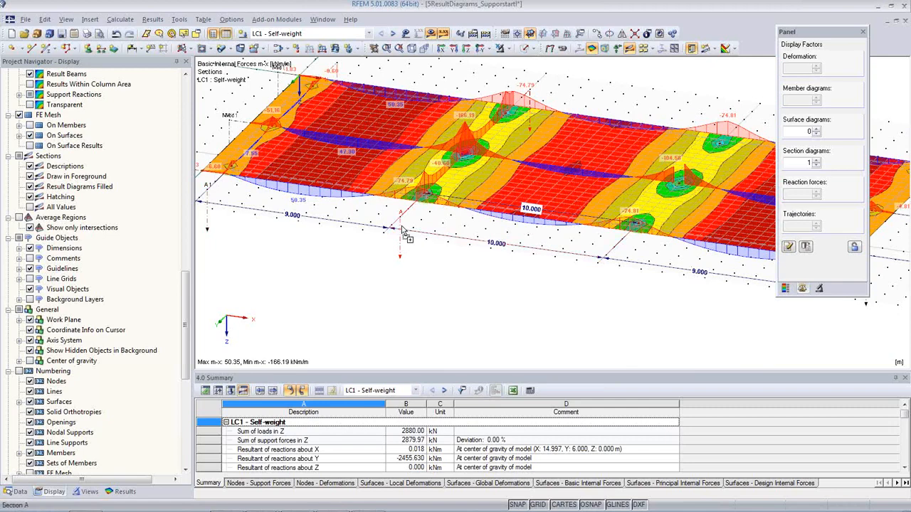
left_click(298, 217)
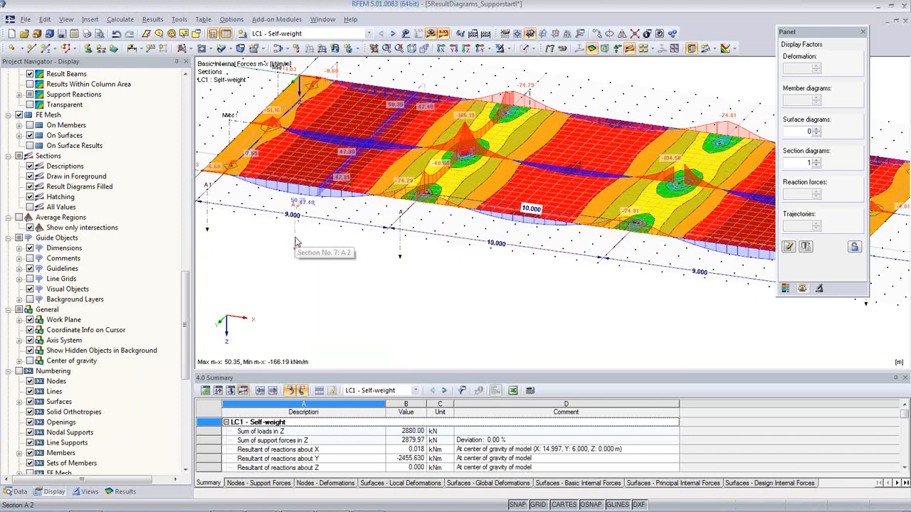
double_click(296, 241)
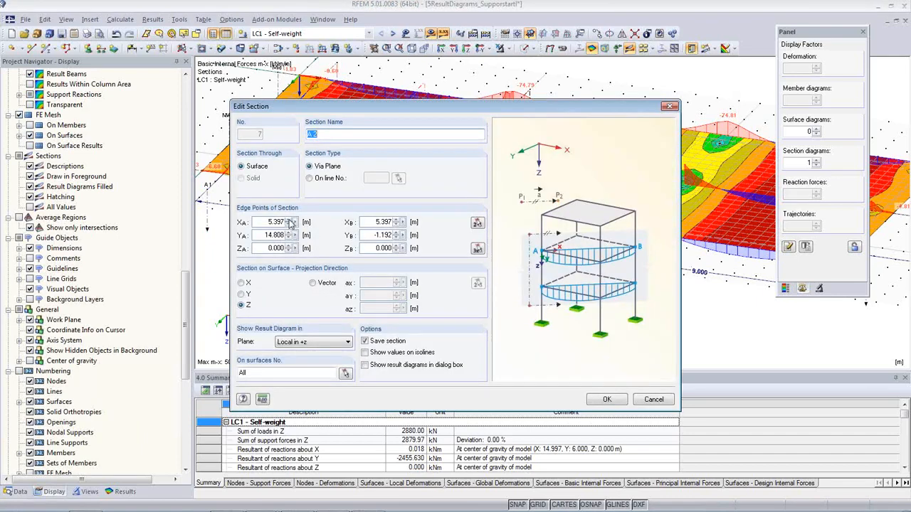
left_click_drag(266, 221, 300, 222)
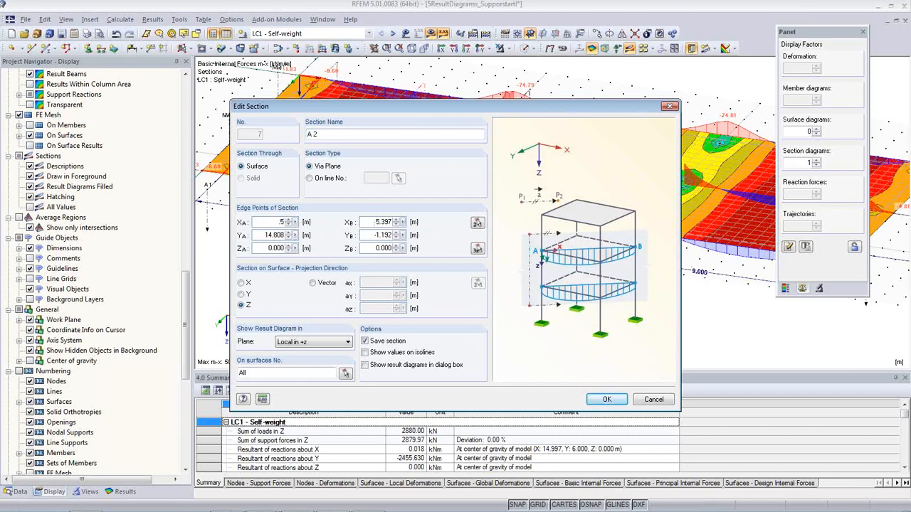
left_click(372, 222)
left_click(607, 399)
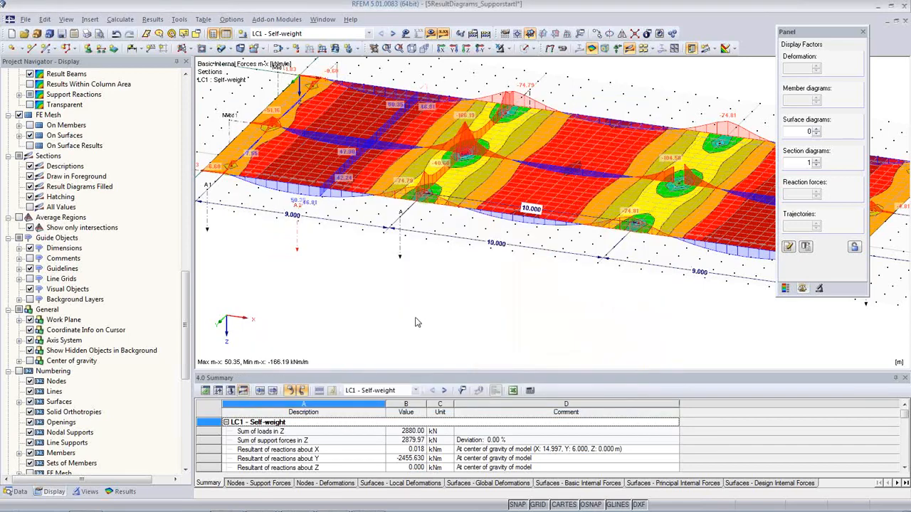
Step: Turn off the isobands so only the section diagrams are drawn, and switch on the display of average regions
middle_click_drag(325, 210, 319, 238)
scroll(319, 238, "down", 2)
scroll(380, 267, "up", 3)
middle_click_drag(461, 294, 343, 255)
scroll(378, 230, "up", 3)
middle_click_drag(395, 226, 356, 333)
left_click(727, 49)
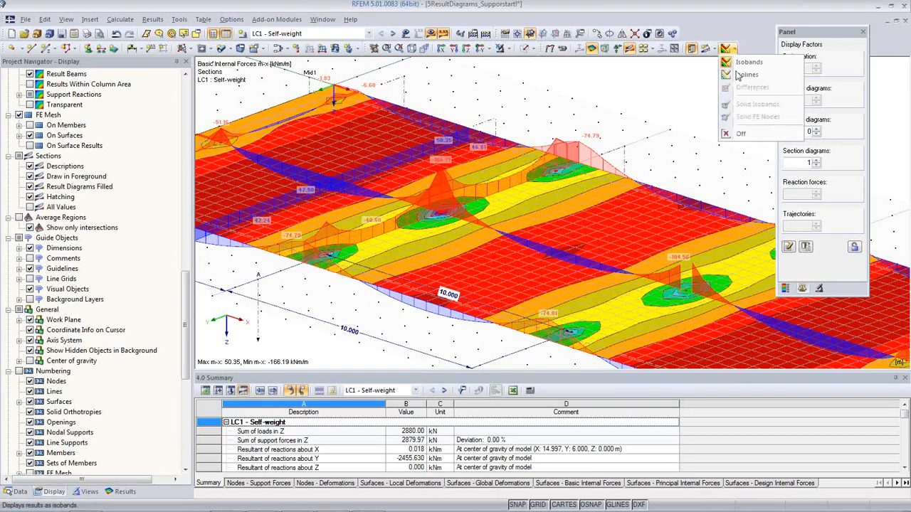
left_click(726, 135)
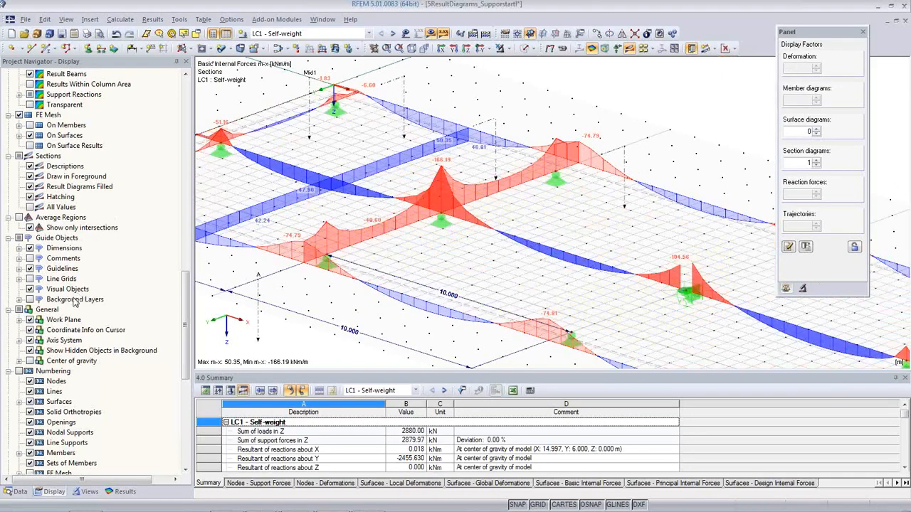
left_click(19, 217)
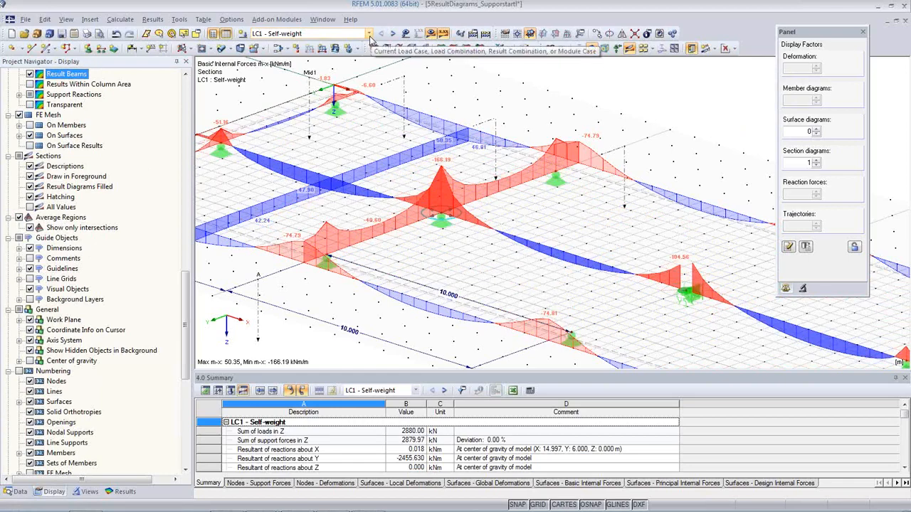
Step: In RF-CONCRETE Surfaces, apply the averaged internal forces of the average region for the ULS design and run the calculation
left_click(369, 36)
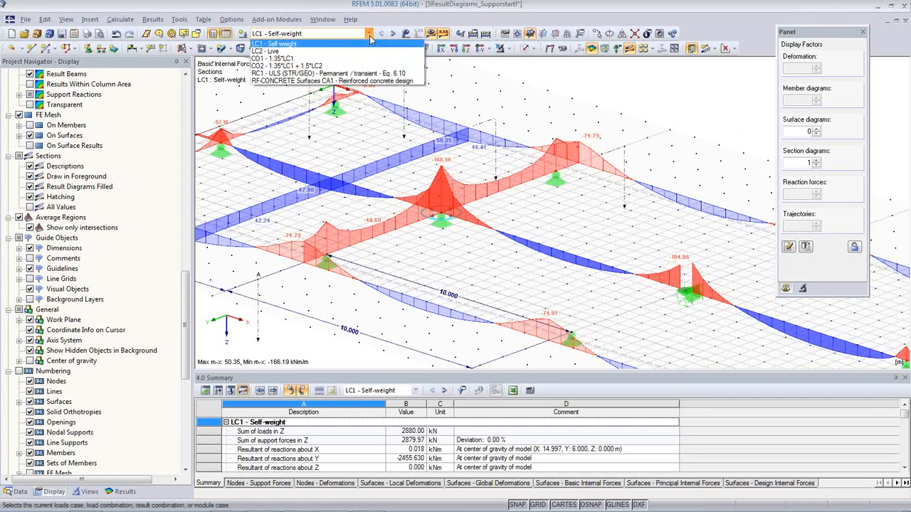
left_click(369, 36)
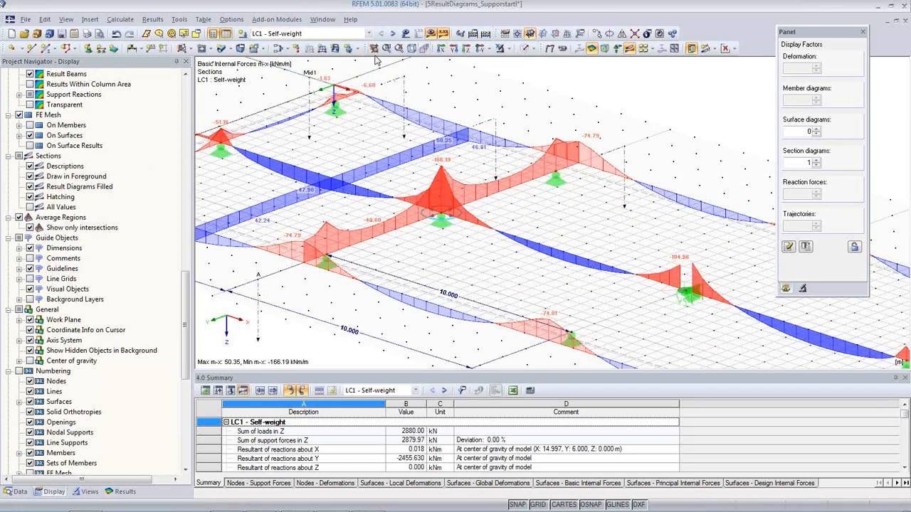
left_click(18, 491)
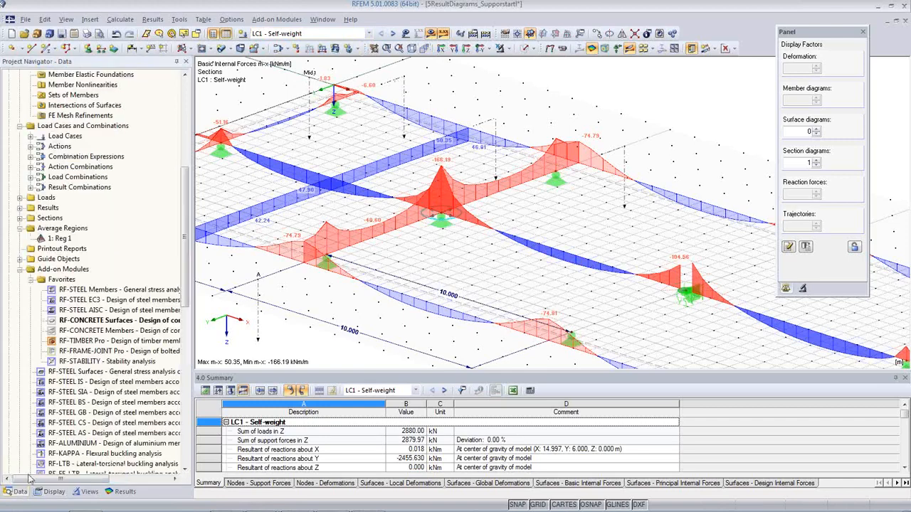
double_click(121, 322)
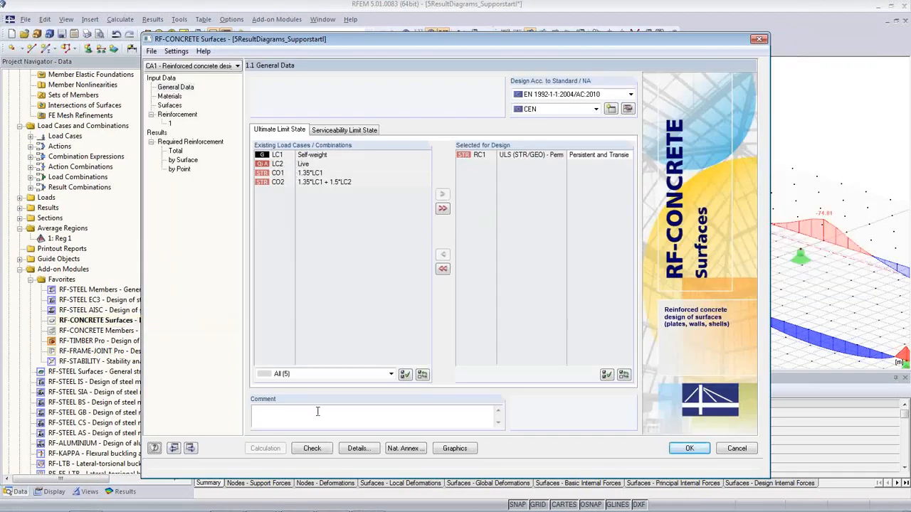
left_click(358, 448)
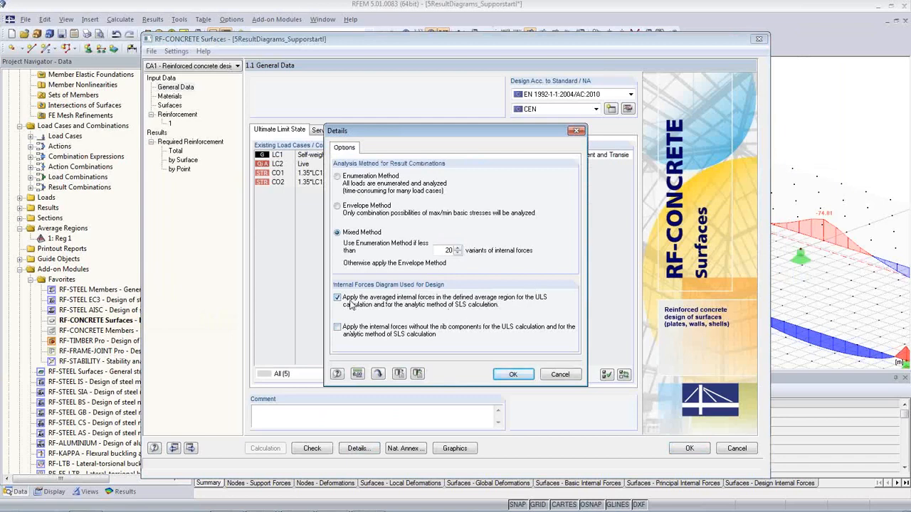
left_click(337, 299)
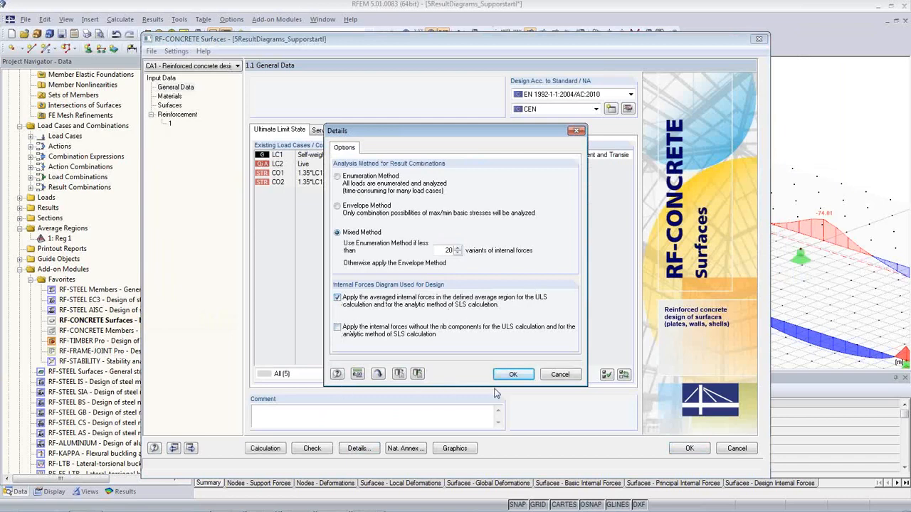
left_click(513, 375)
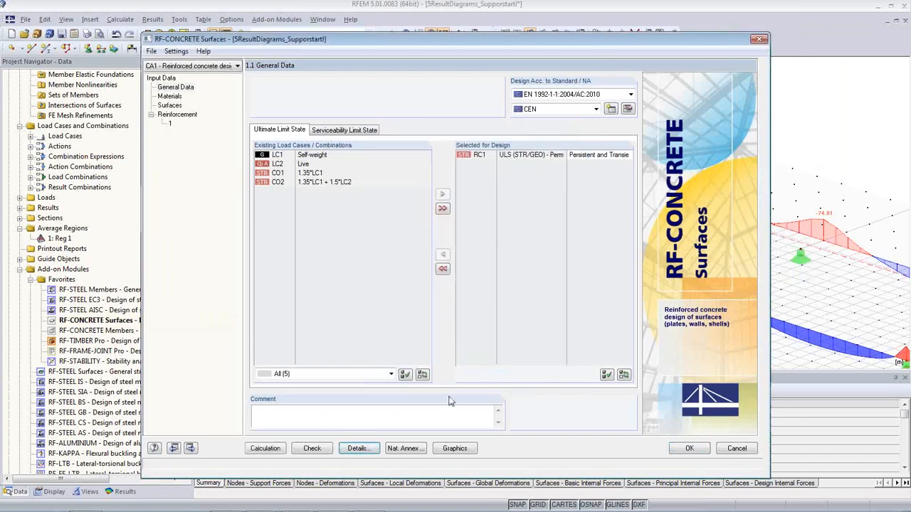
left_click(265, 449)
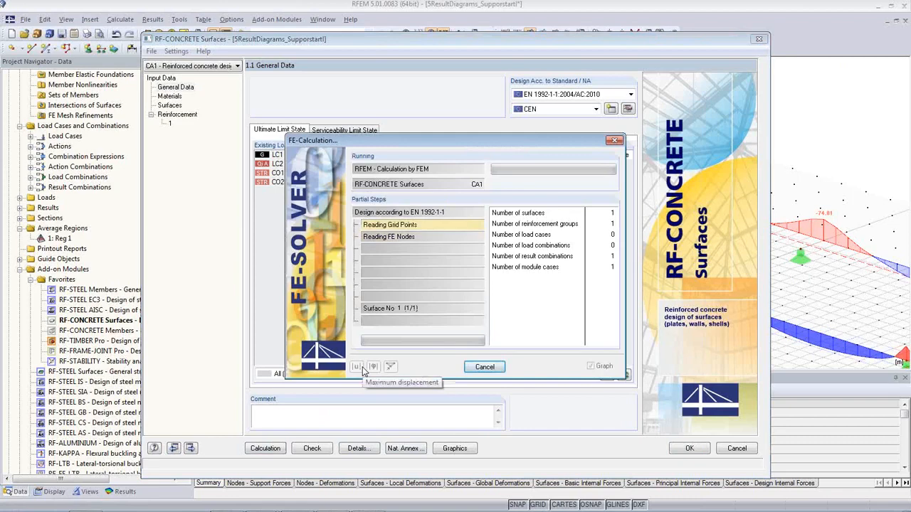
left_click(687, 449)
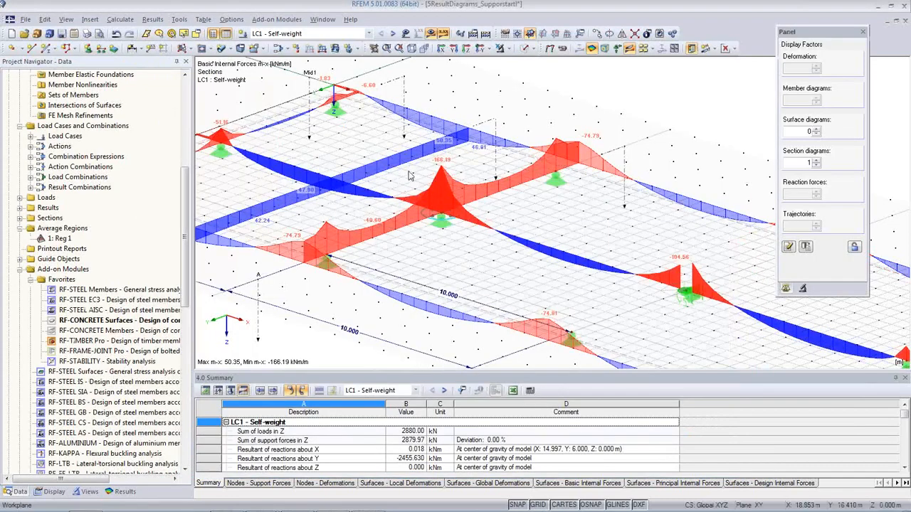
Step: Display the required reinforcement of RF-CONCRETE Surfaces CA1 along the sections and examine it at the inner support with the average region
left_click(369, 34)
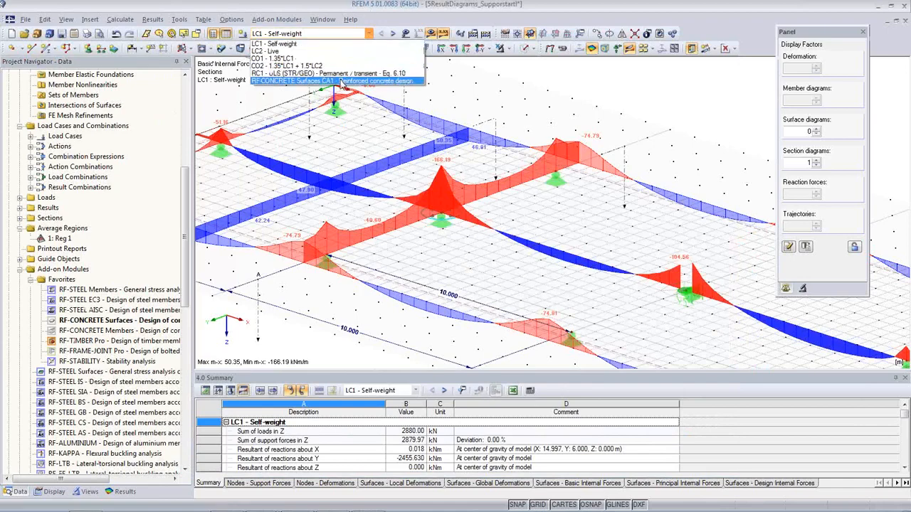
left_click(342, 81)
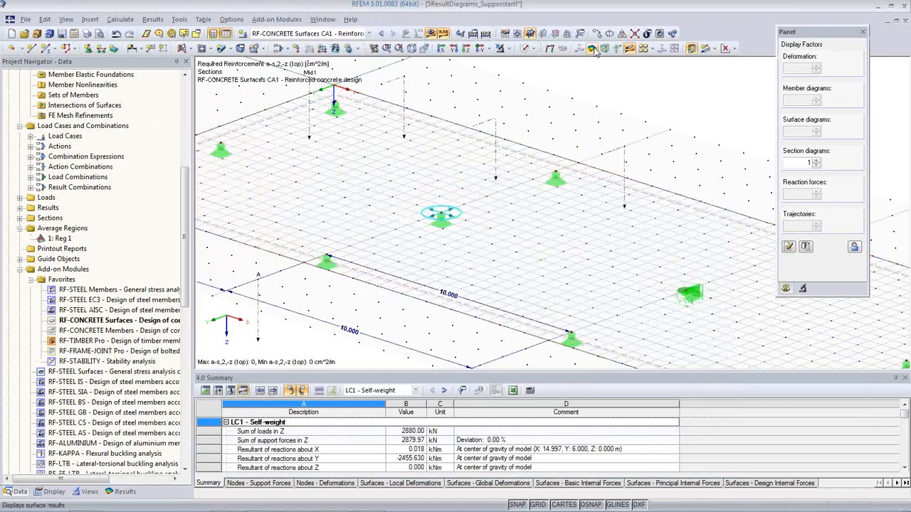
left_click(733, 49)
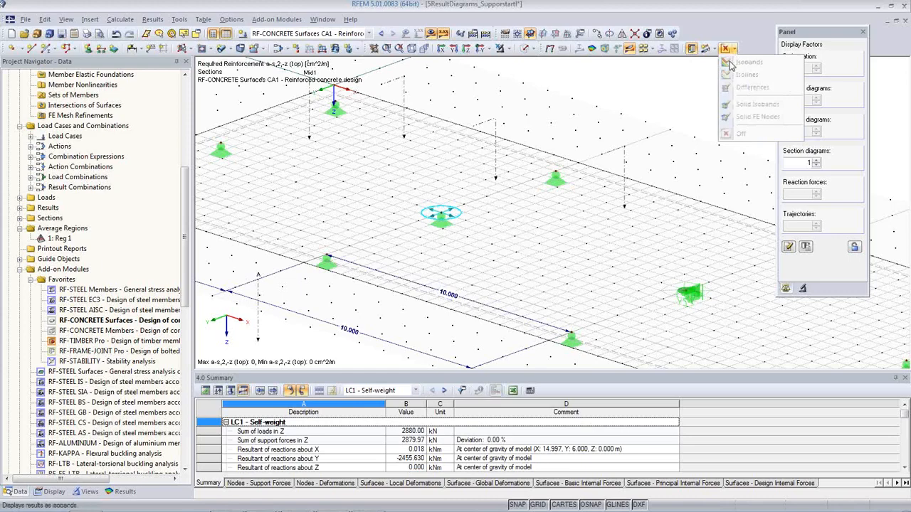
left_click(729, 65)
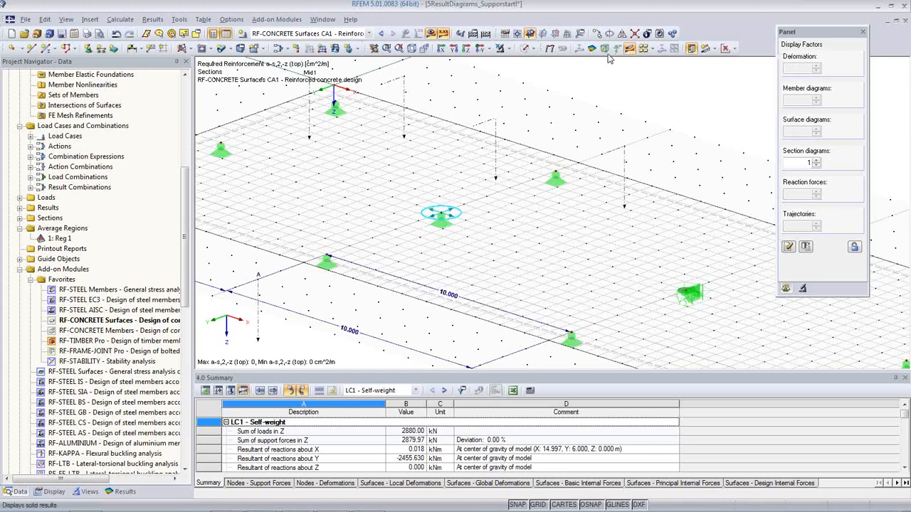
left_click(736, 50)
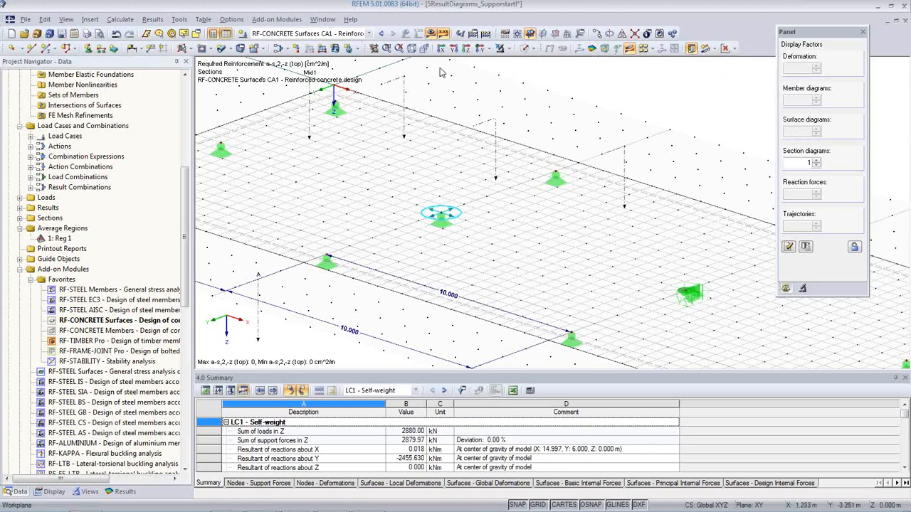
left_click(430, 35)
left_click(430, 35)
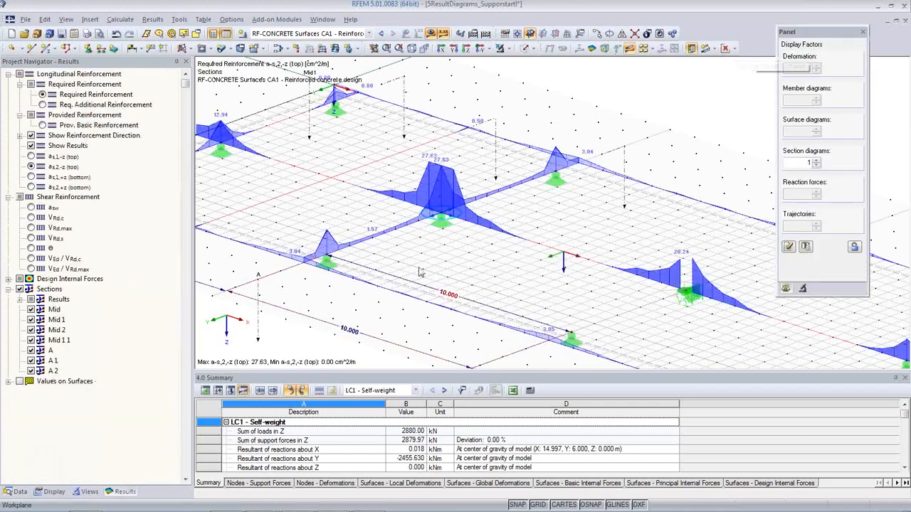
scroll(454, 246, "up", 5)
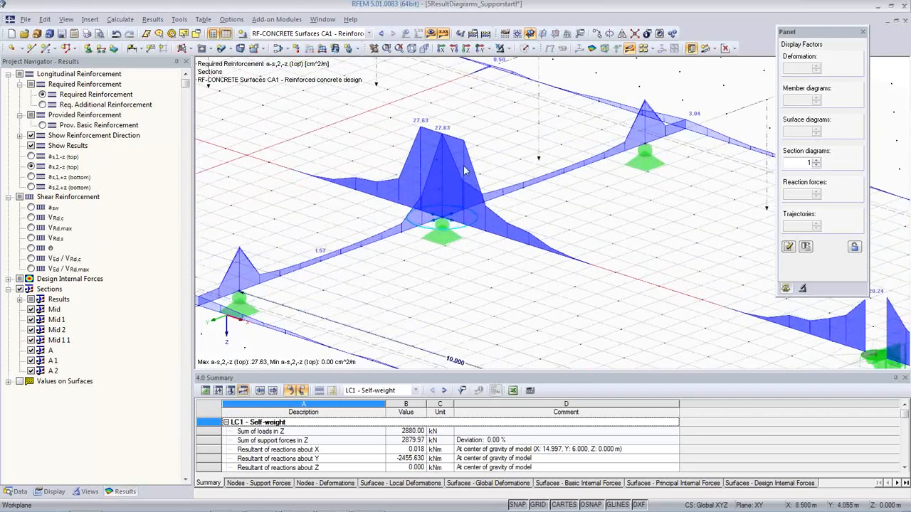
scroll(420, 125, "up", 3)
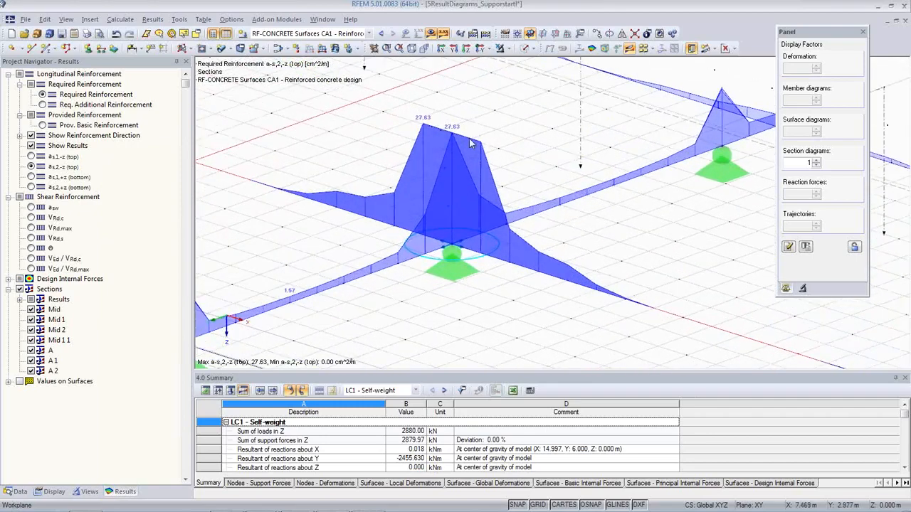
scroll(480, 161, "down", 1)
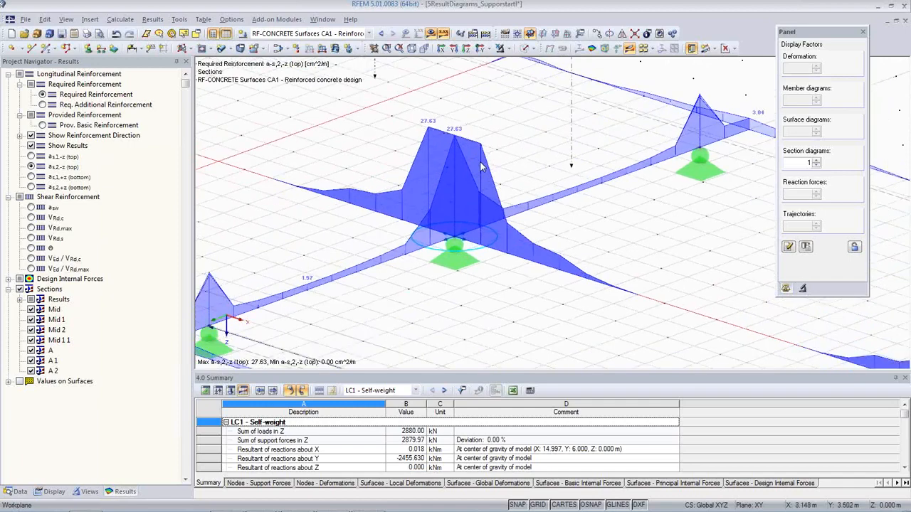
scroll(480, 161, "down", 3)
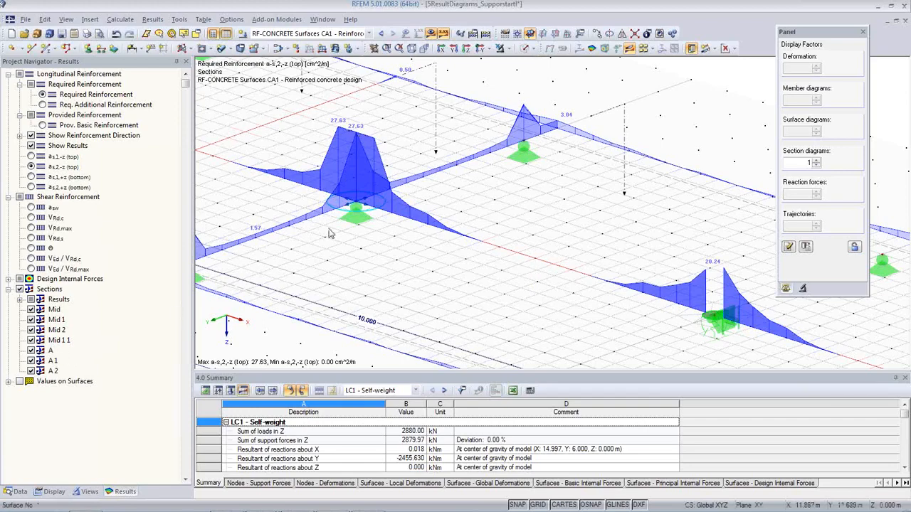
Step: Copy section A to the second inner support line, and copy that section on to the slab's far end support line
scroll(368, 276, "down", 5)
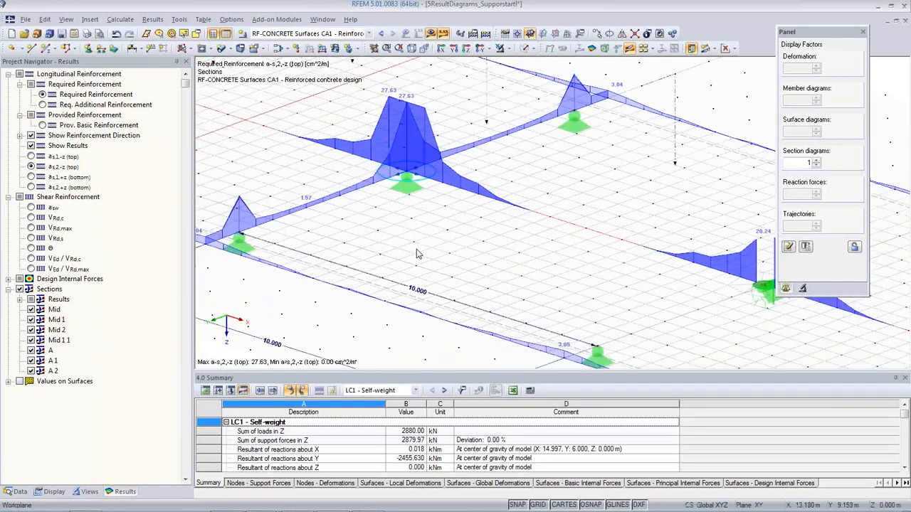
scroll(486, 306, "up", 1)
middle_click_drag(486, 306, 542, 269)
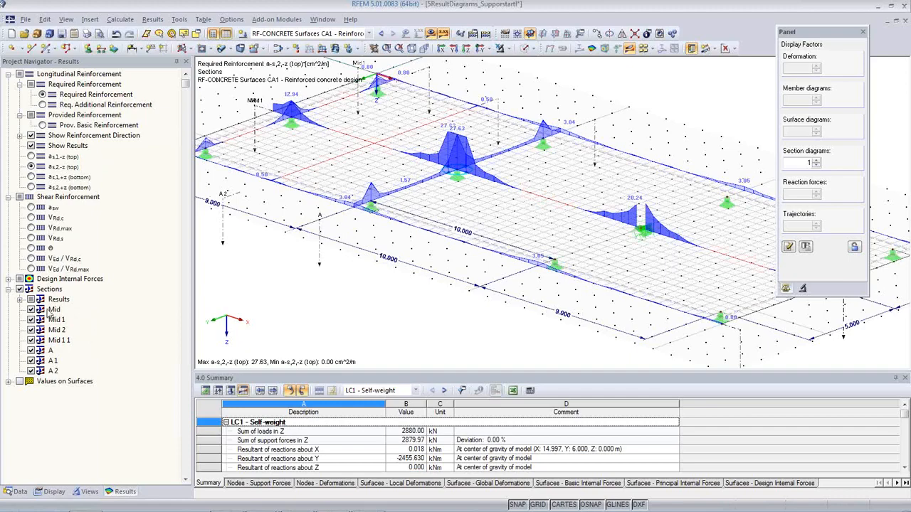
middle_click_drag(459, 293, 437, 281)
scroll(437, 281, "down", 2)
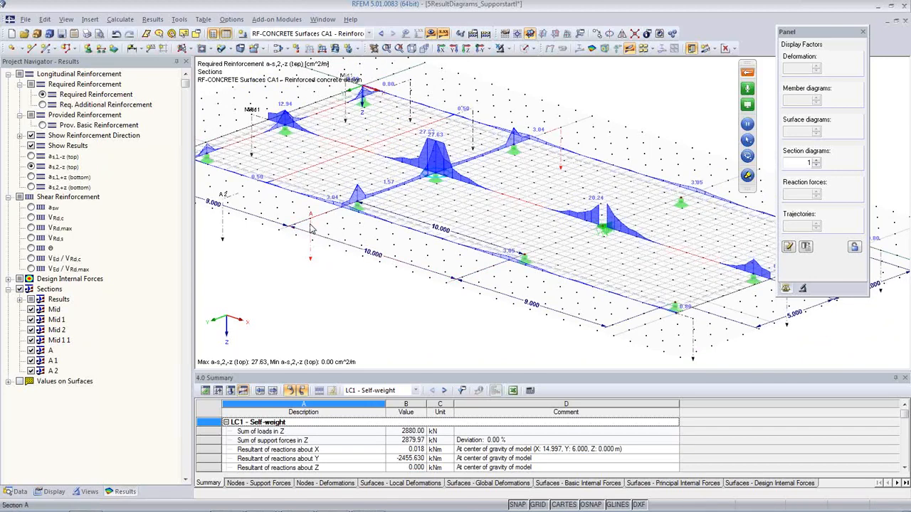
left_click(479, 278)
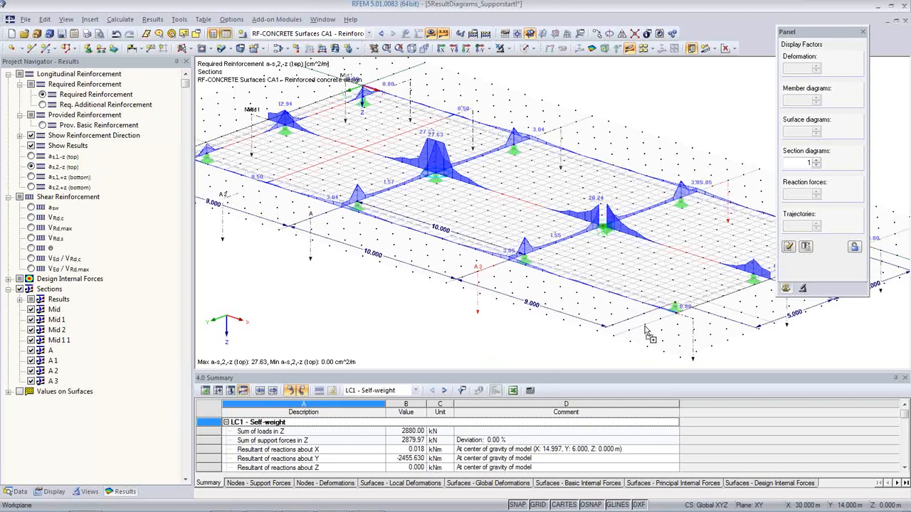
left_click_drag(628, 321, 628, 320, "ctrl")
left_click(607, 357)
middle_click_drag(577, 339, 450, 295, "ctrl")
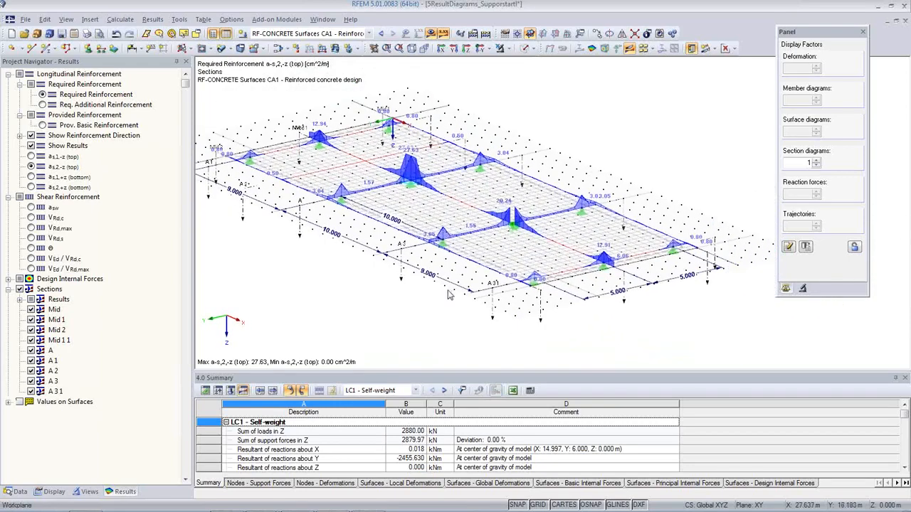
Step: Switch the displayed results from RF-CONCRETE Surfaces CA1 to load case LC1 - Self-weight
left_click(733, 49)
middle_click_drag(403, 299, 463, 311, "ctrl")
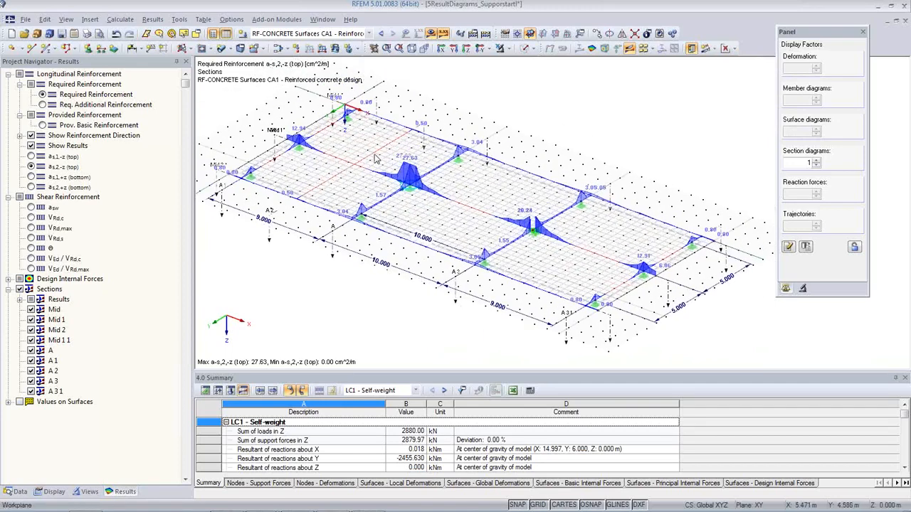
left_click(368, 35)
left_click(273, 43)
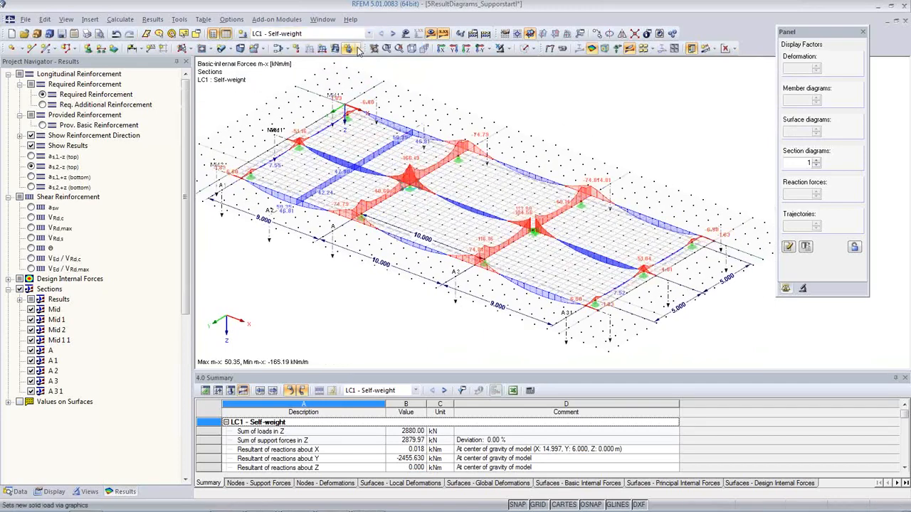
Step: Try the m-x surface results as isobands and as isolines, and turn the surface result display off again
left_click(734, 49)
left_click(745, 63)
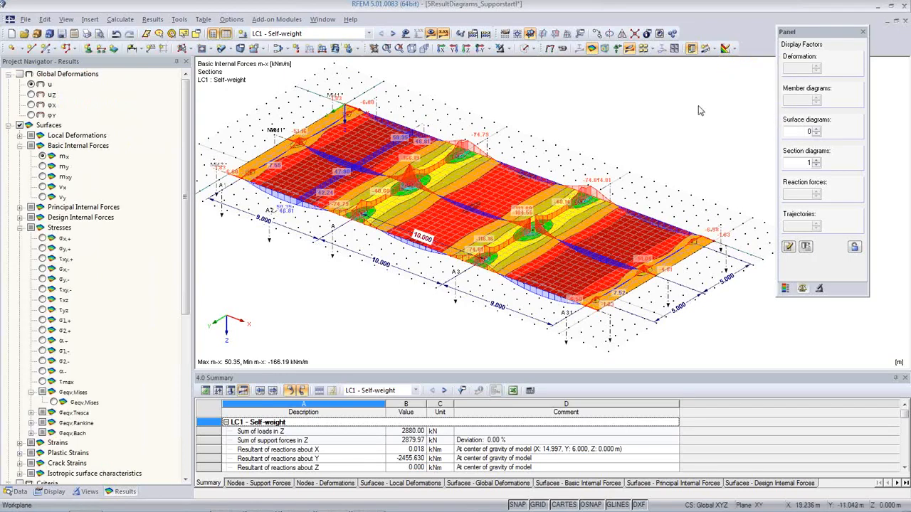
left_click(734, 49)
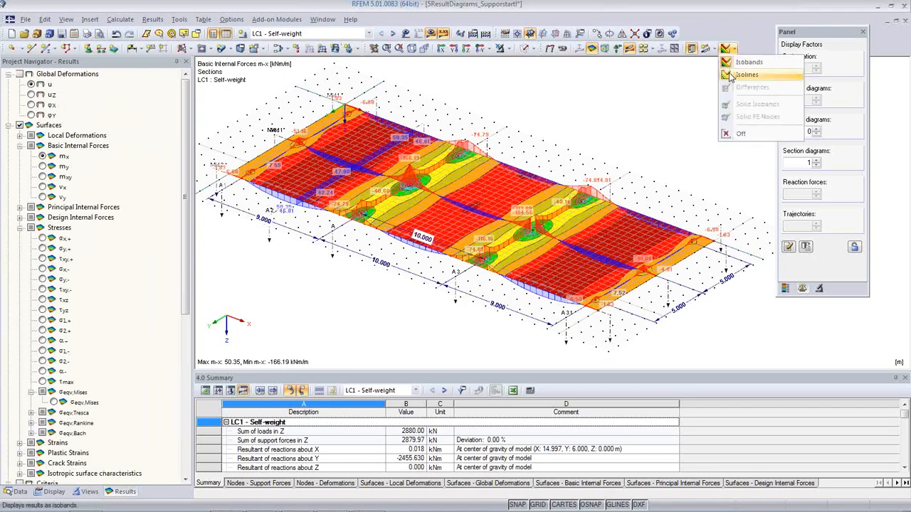
left_click(745, 74)
left_click(734, 48)
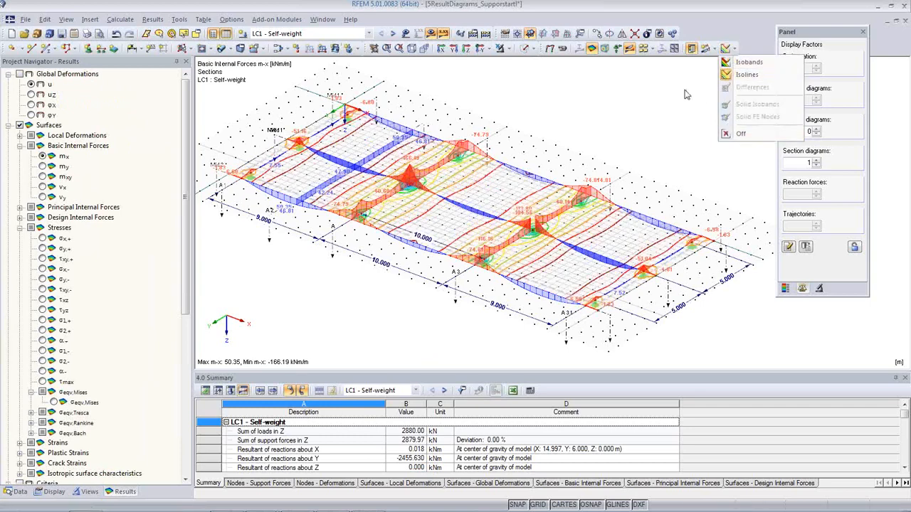
left_click(733, 49)
left_click(734, 49)
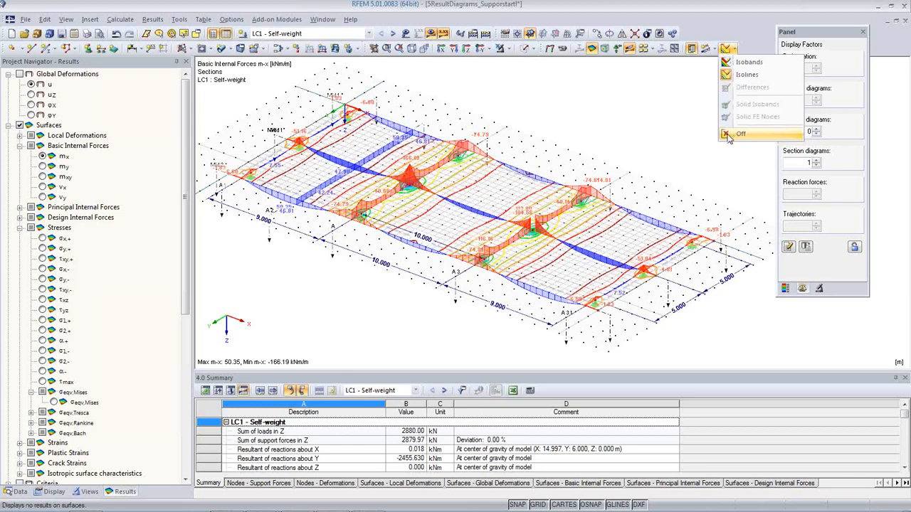
left_click(738, 133)
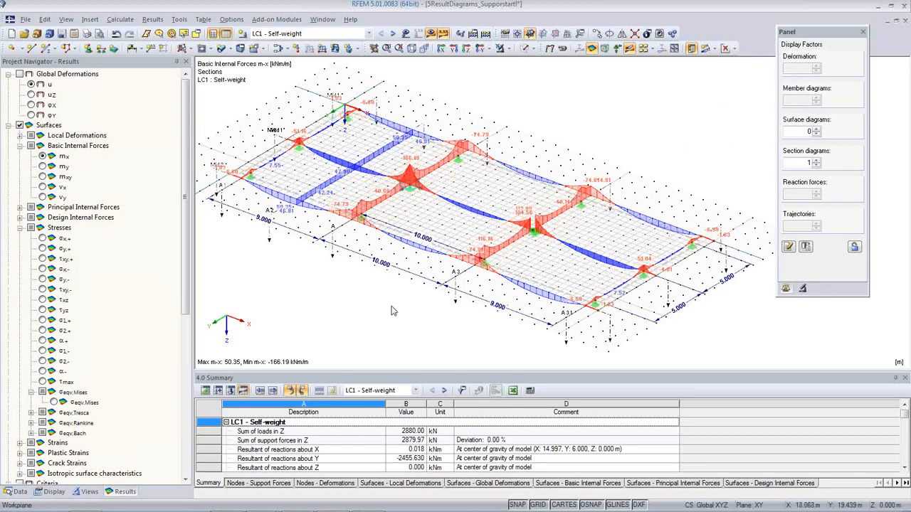
Step: Turn off the work plane grid around the slab
left_click(537, 505)
middle_click_drag(440, 340, 491, 314)
scroll(482, 307, "up", 1)
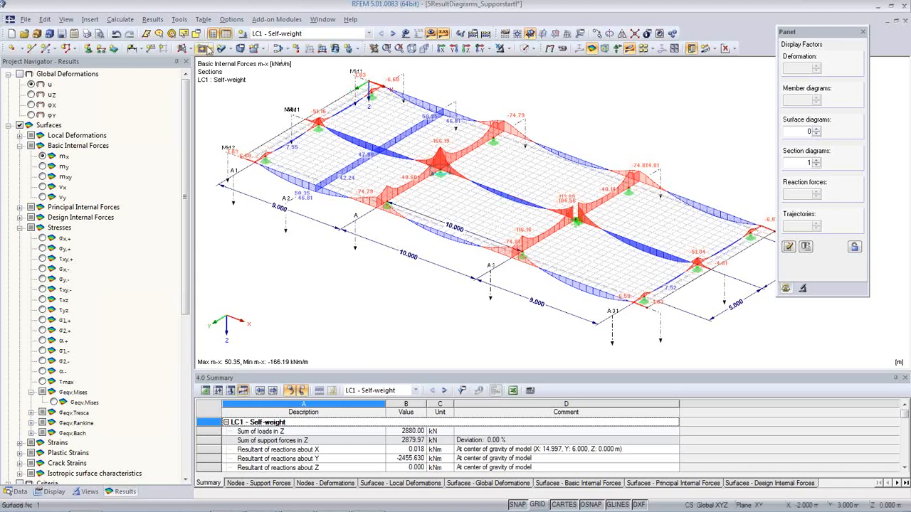
Step: Set up a mass print of the actual view with m-x, m-y, m-xy, v-x and v-y for all load cases and combinations
left_click(86, 34)
left_click(437, 195)
left_click(502, 194)
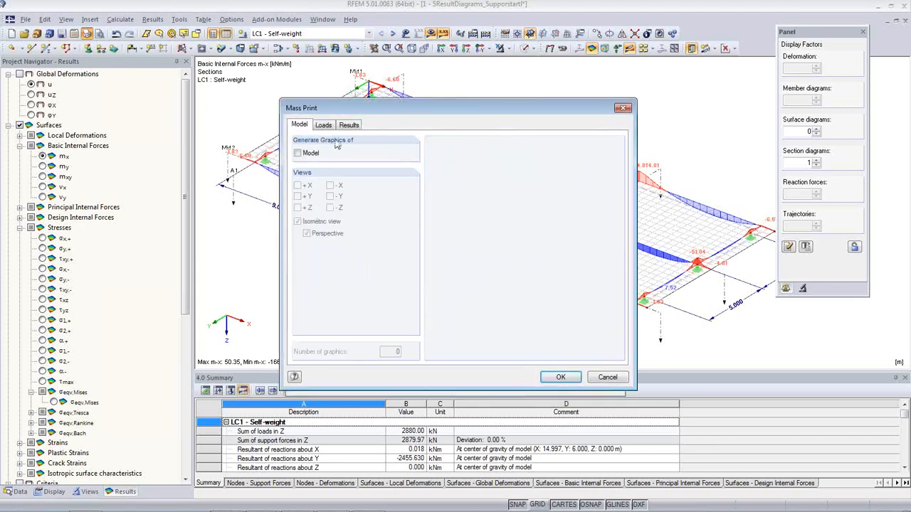
left_click(349, 125)
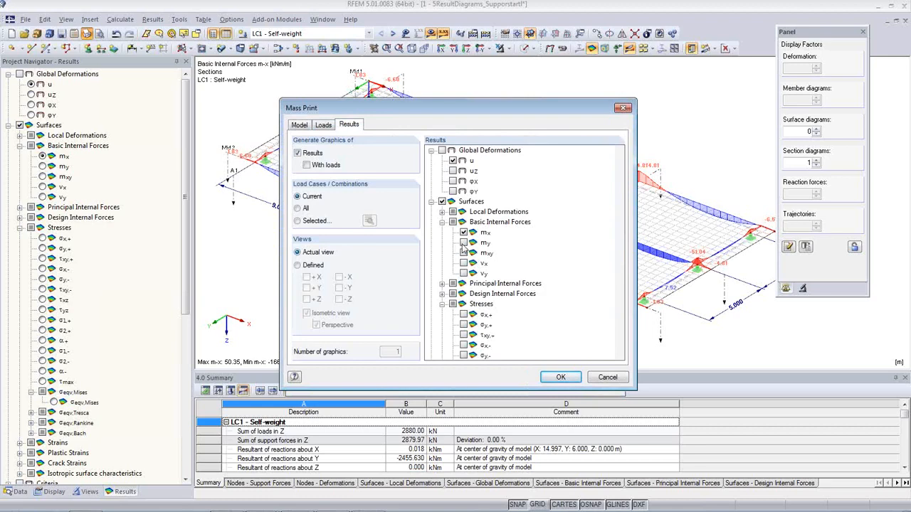
left_click(463, 243)
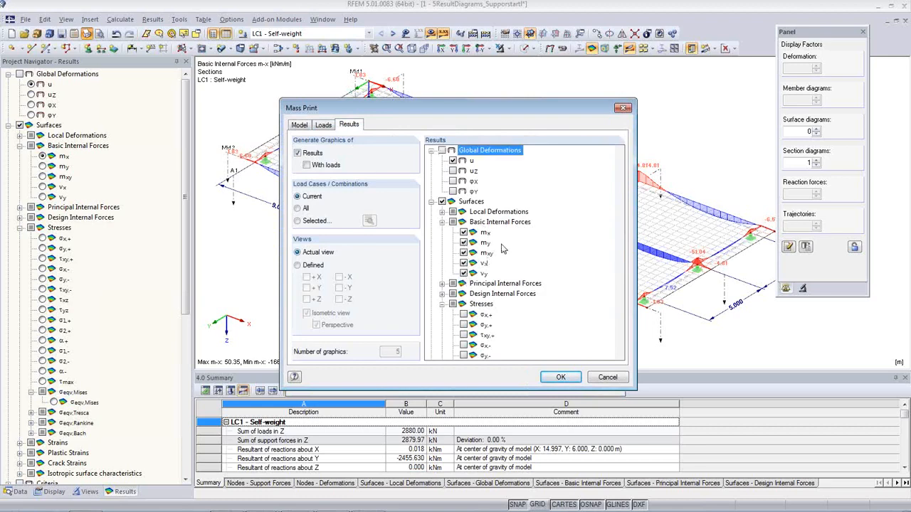
left_click(305, 224)
left_click(299, 209)
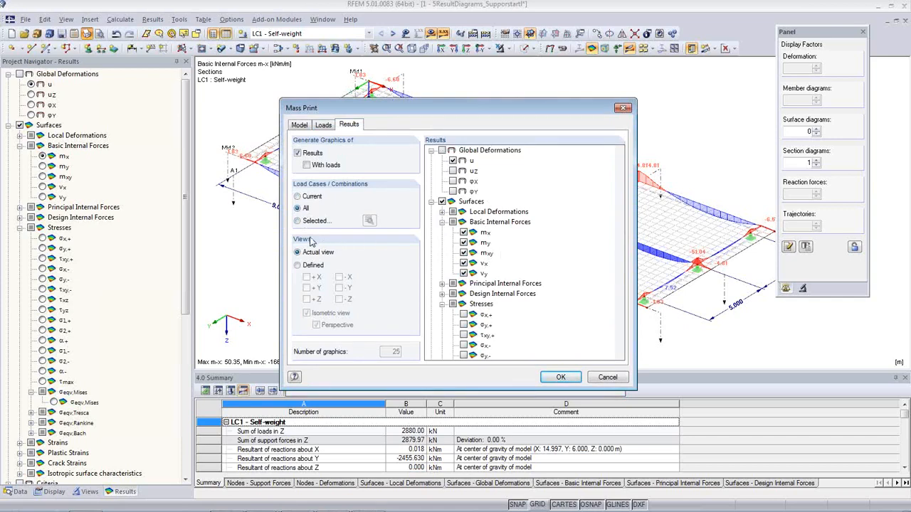
left_click(559, 378)
Step: Set the picture height to 50 % of the page and create the printout report from the Input data and reduced results template
double_click(357, 284)
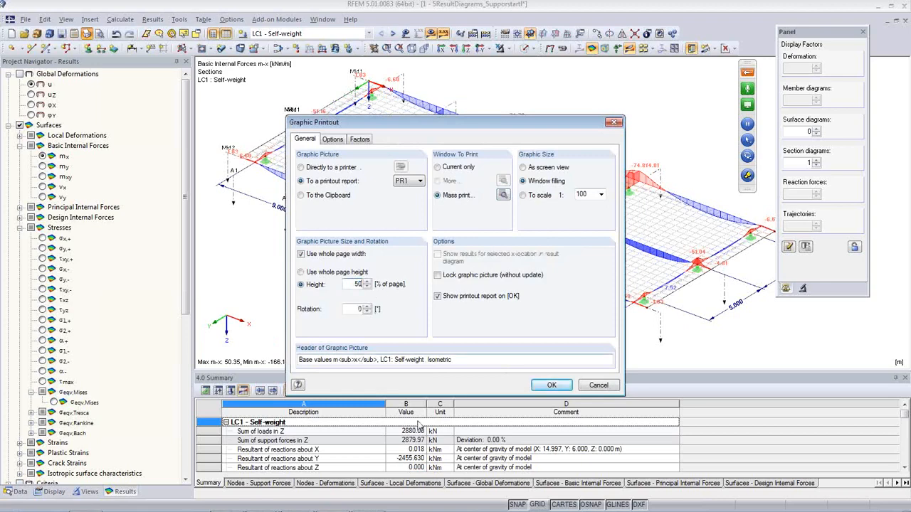
left_click(550, 386)
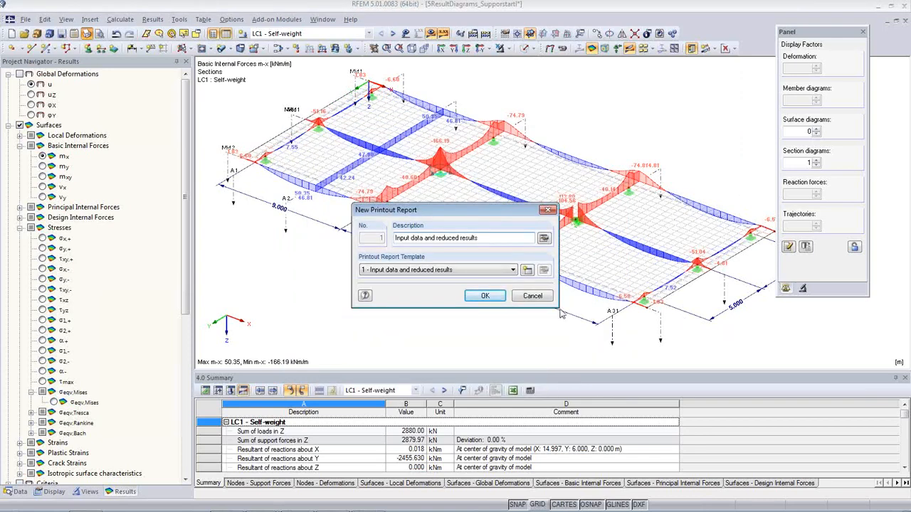
left_click(485, 296)
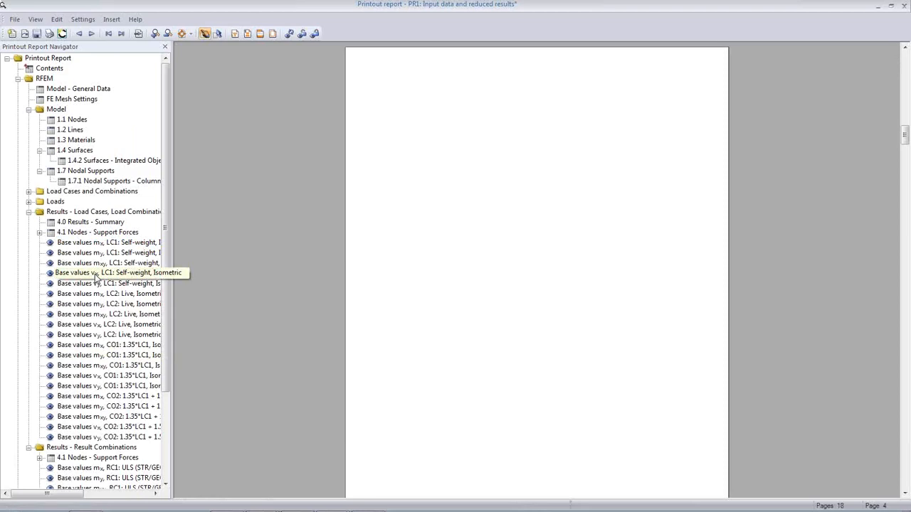
Step: Examine the LC1 and LC2 internal force graphics in the printout report, and close the report without saving it
left_click(94, 274)
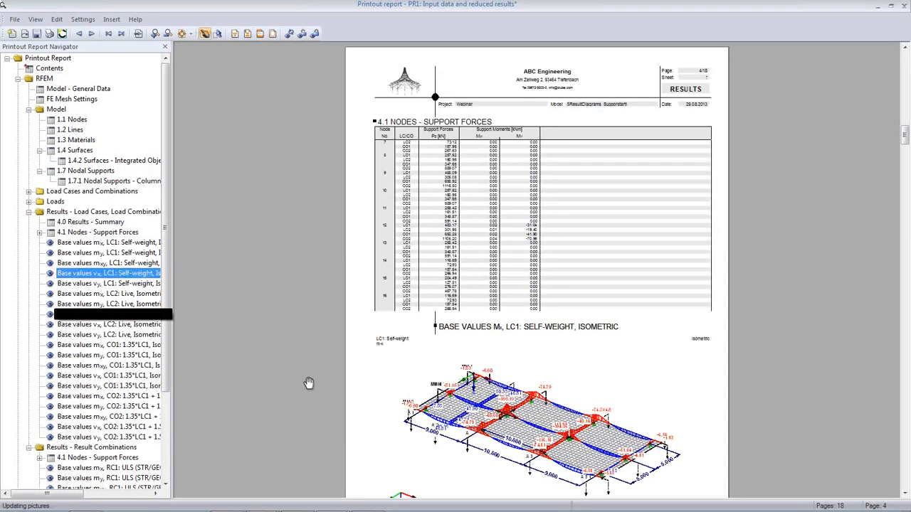
scroll(501, 390, "down", 10)
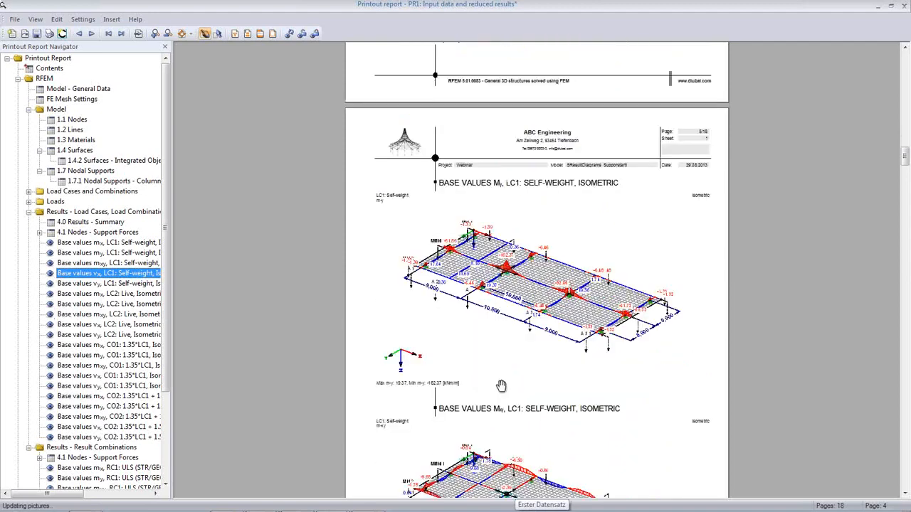
scroll(501, 386, "down", 5)
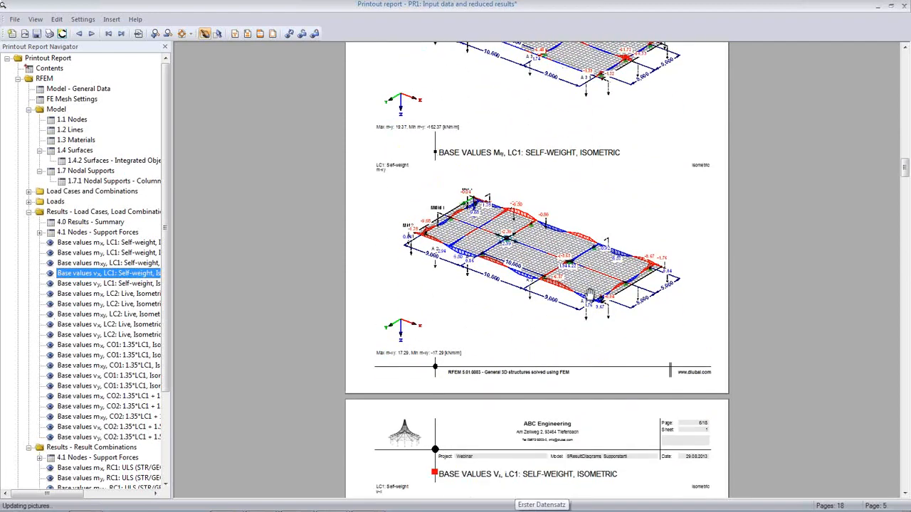
scroll(587, 336, "down", 5)
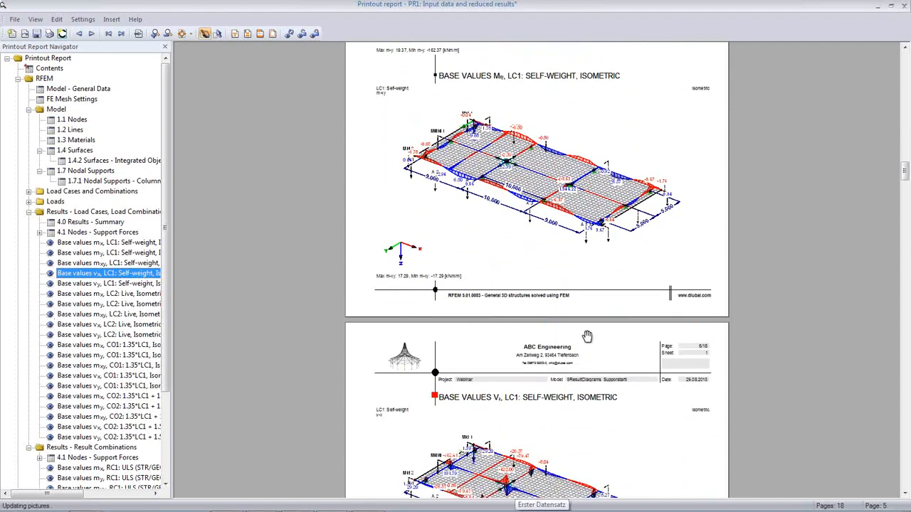
scroll(562, 363, "down", 3)
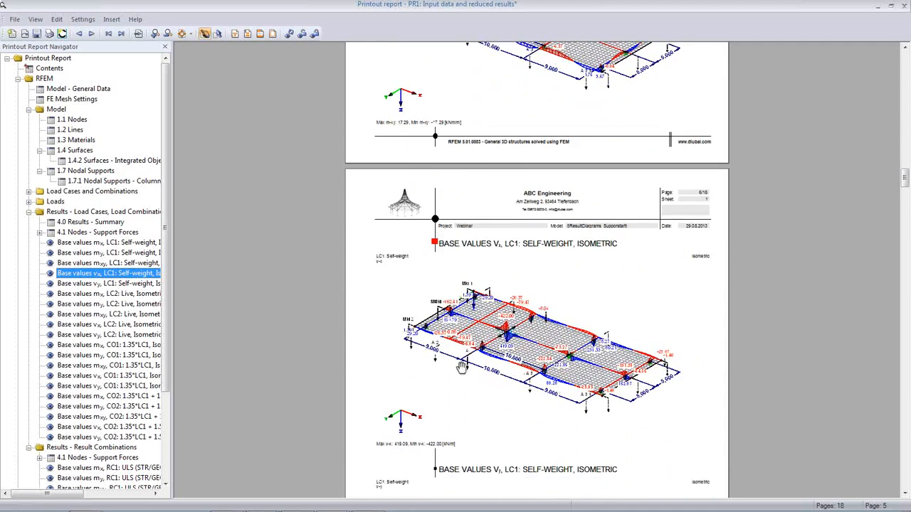
scroll(582, 348, "down", 1)
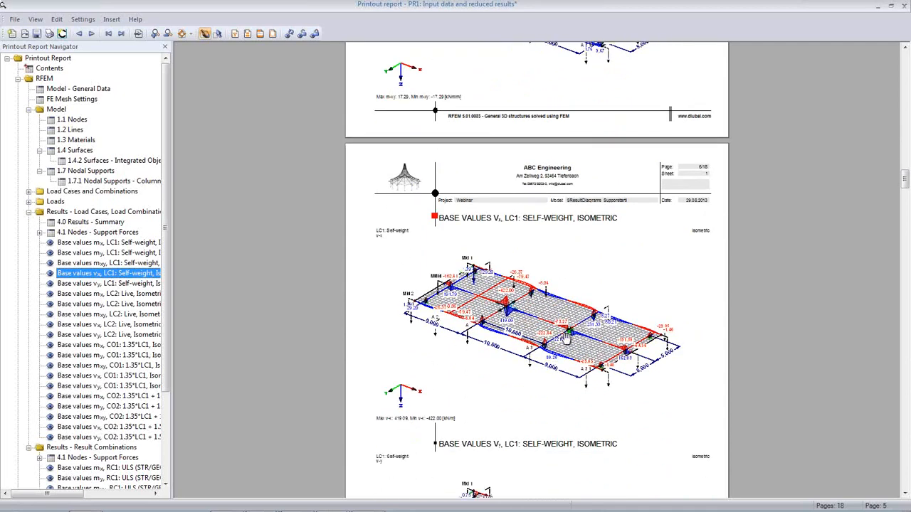
scroll(511, 311, "down", 8)
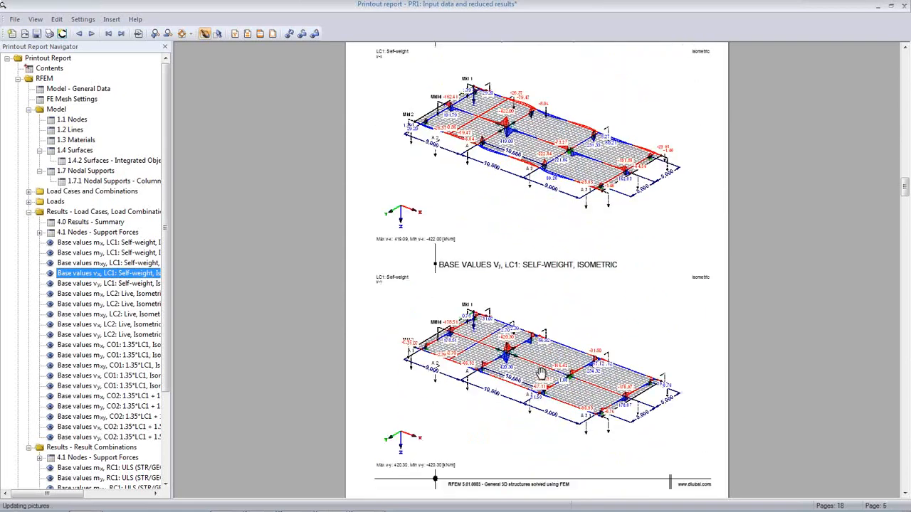
scroll(541, 363, "down", 7)
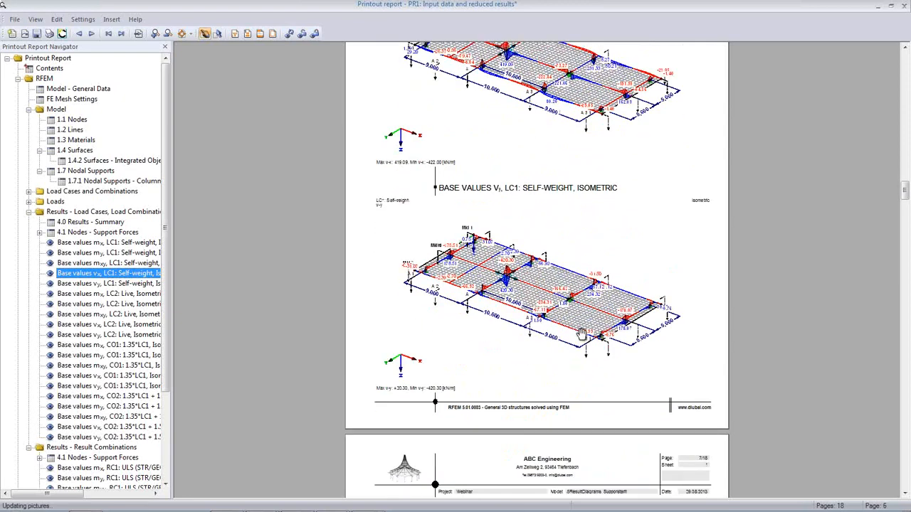
scroll(573, 329, "down", 4)
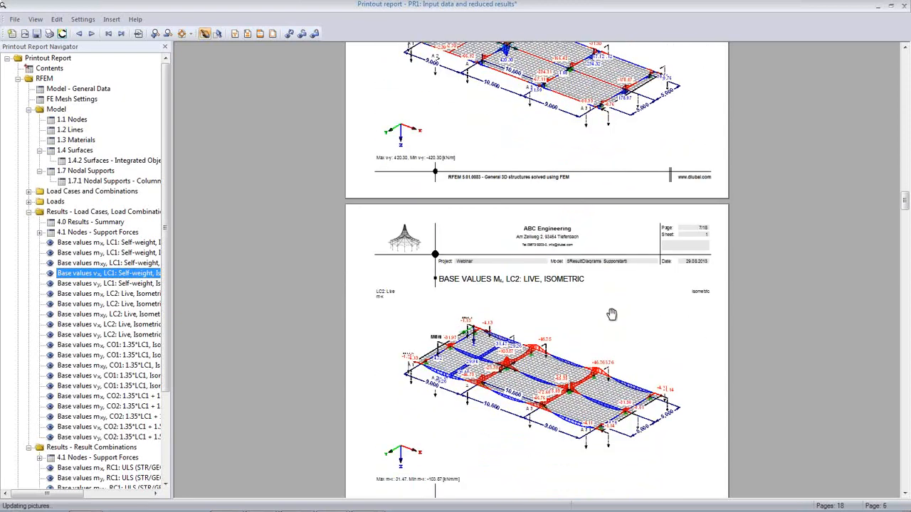
scroll(610, 316, "down", 3)
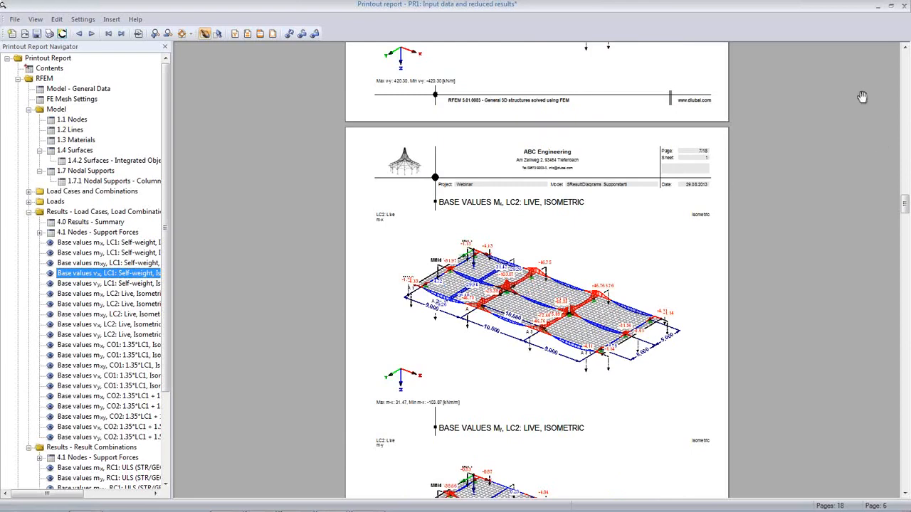
left_click(903, 6)
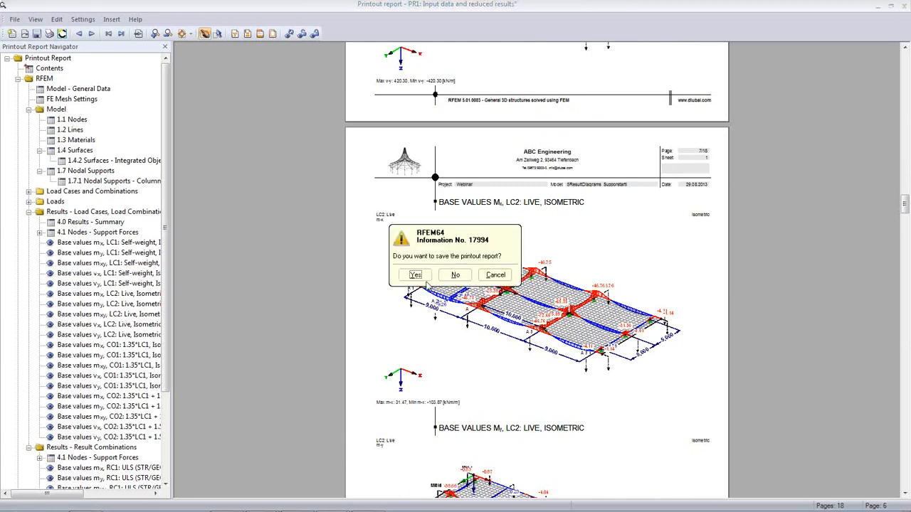
left_click(454, 276)
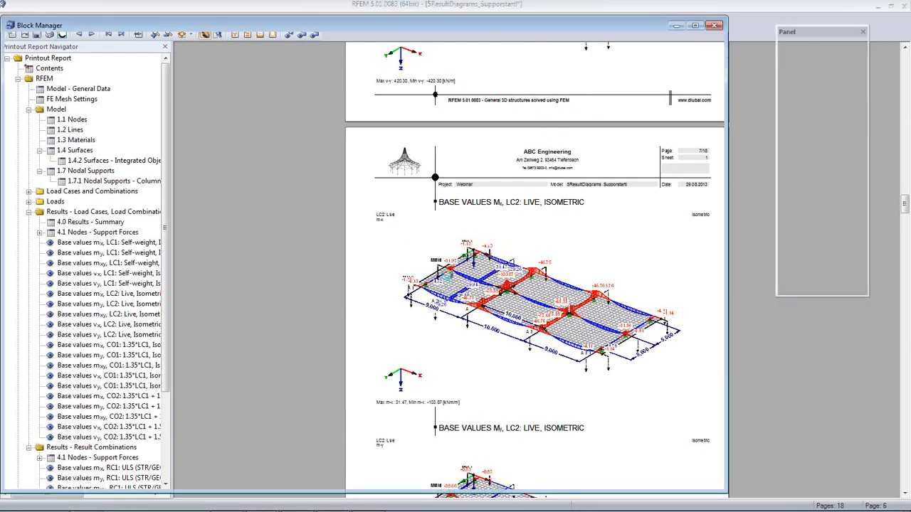
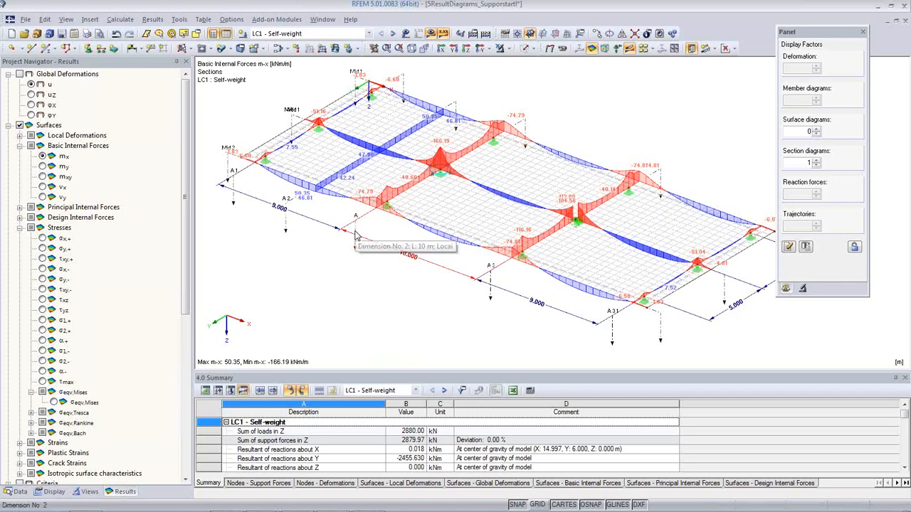
Step: Compare the m-x section diagrams at the slab's inner point supports, and display the m-y moments for LC1
scroll(587, 222, "up", 3)
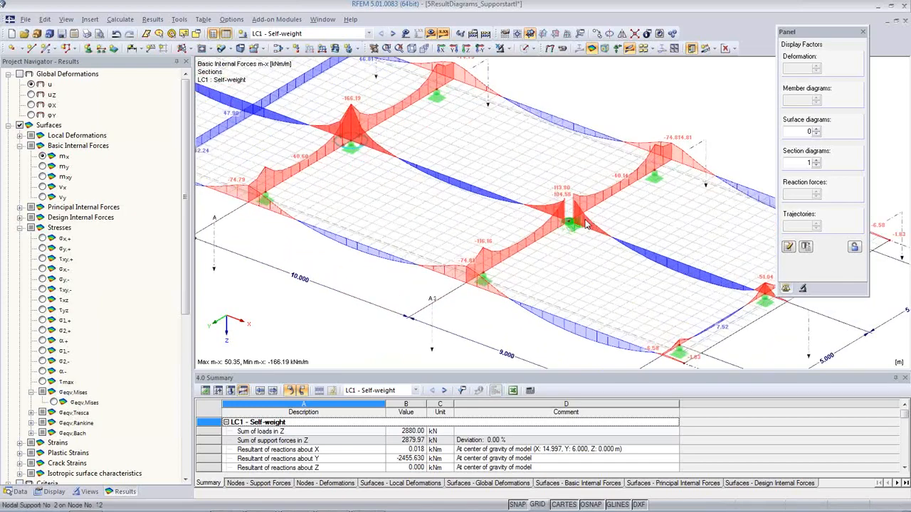
scroll(586, 223, "up", 2)
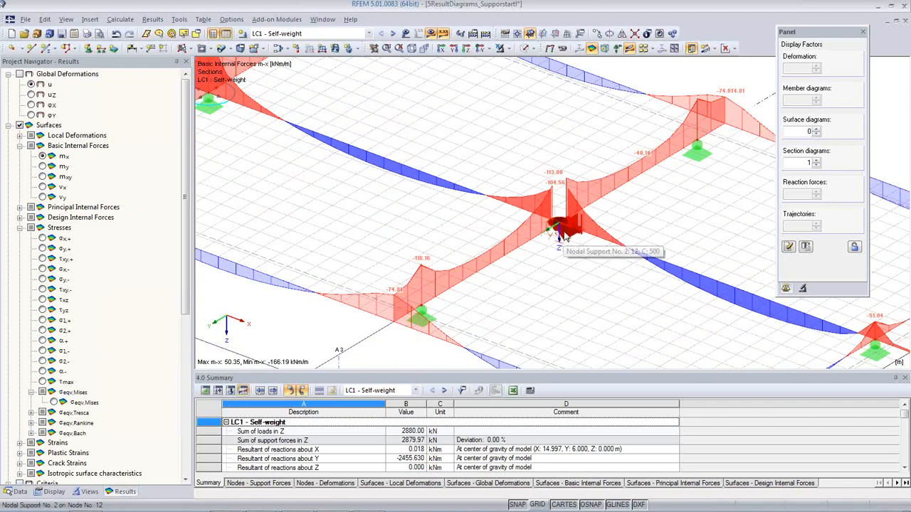
scroll(345, 199, "down", 2)
middle_click_drag(276, 192, 419, 205)
scroll(416, 189, "up", 2)
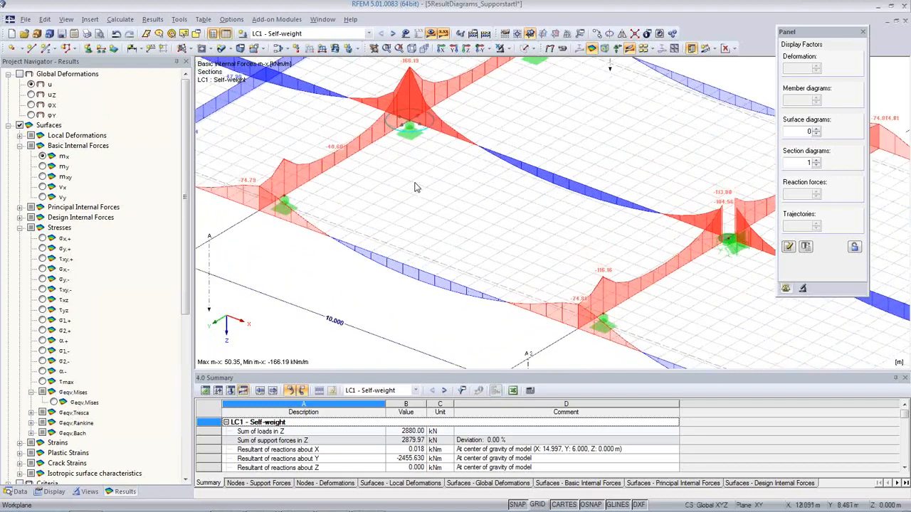
scroll(417, 187, "down", 1)
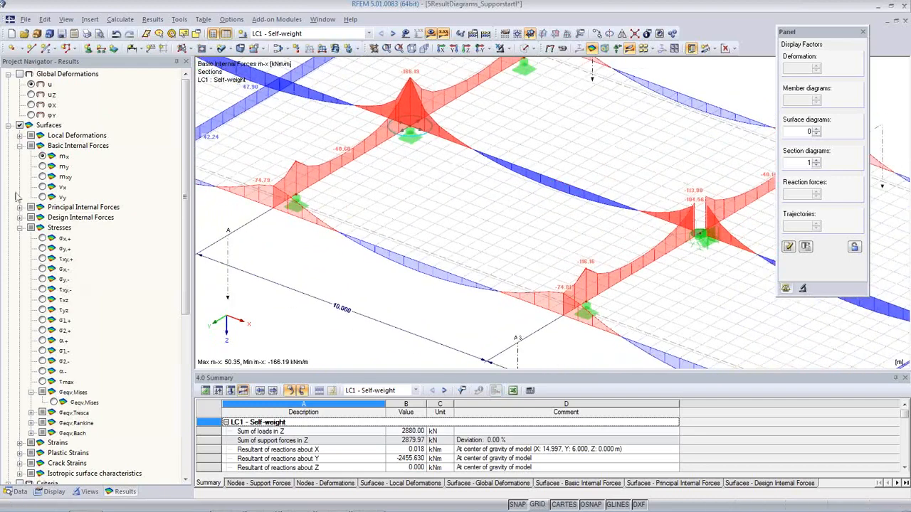
left_click(41, 166)
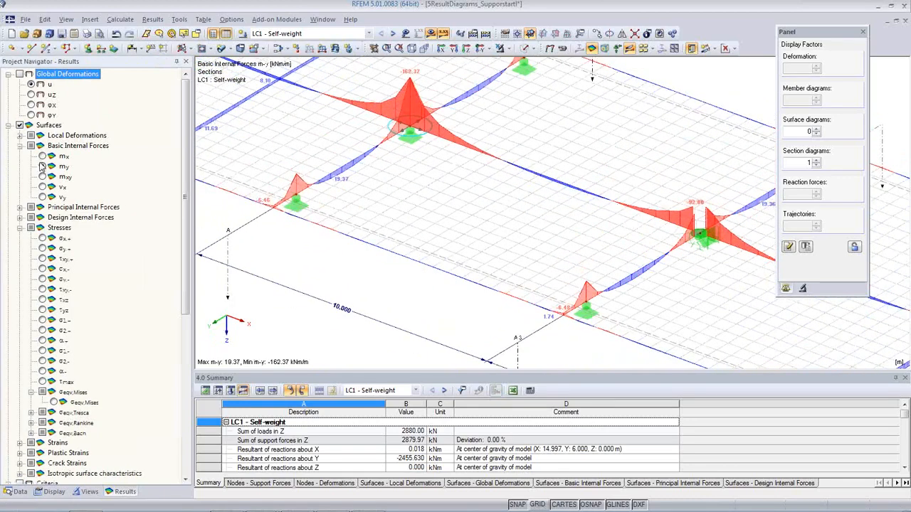
Step: Collapse the slab model in the project data and switch to the 6ParametricHall model
left_click(88, 492)
left_click(50, 492)
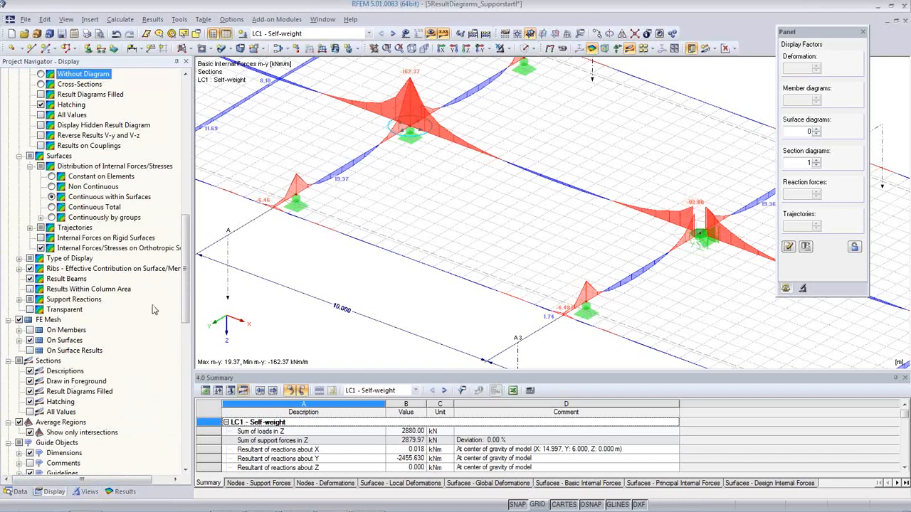
left_click(22, 492)
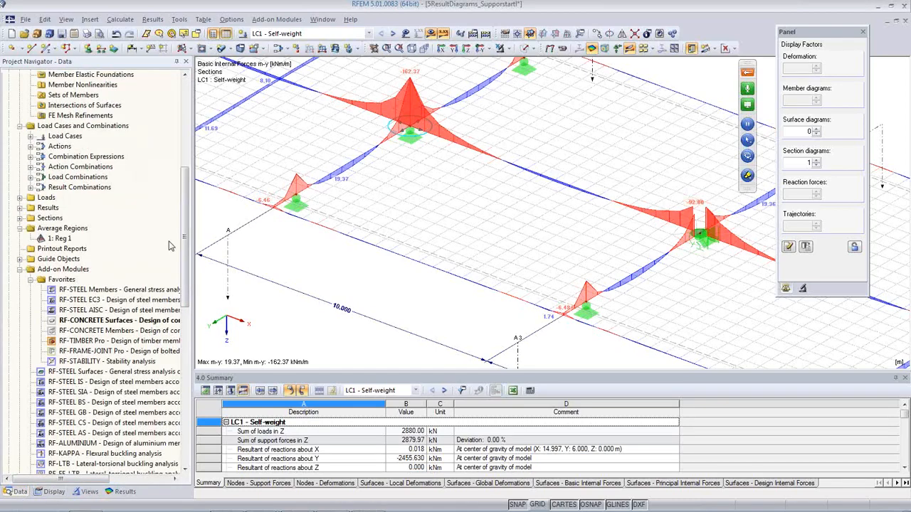
left_click_drag(185, 273, 191, 170)
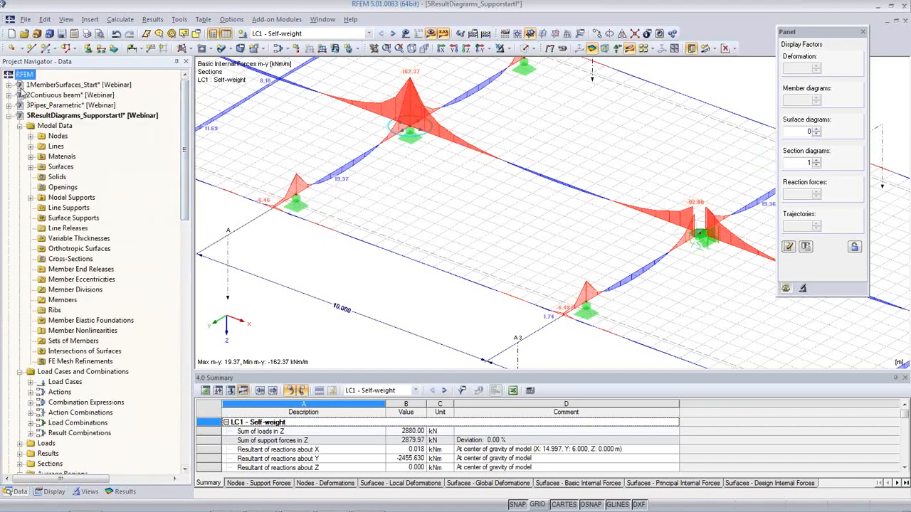
left_click(9, 116)
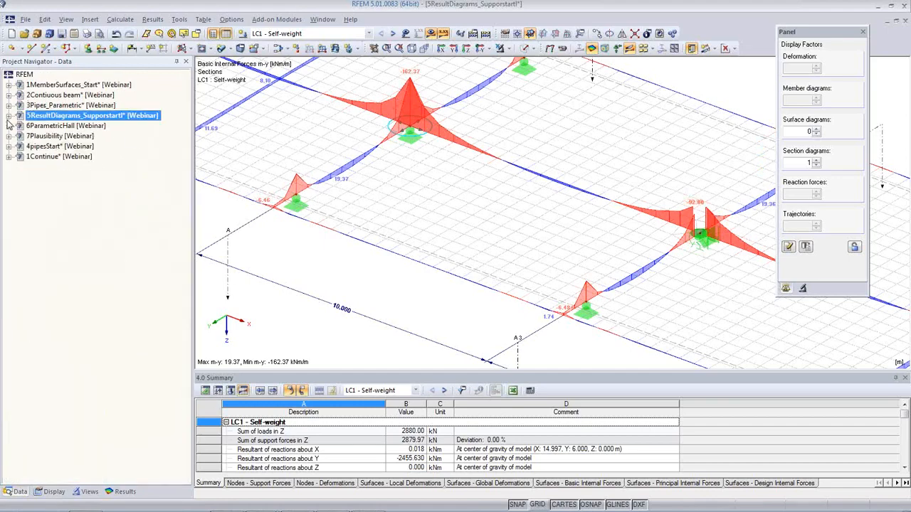
right_click(52, 127)
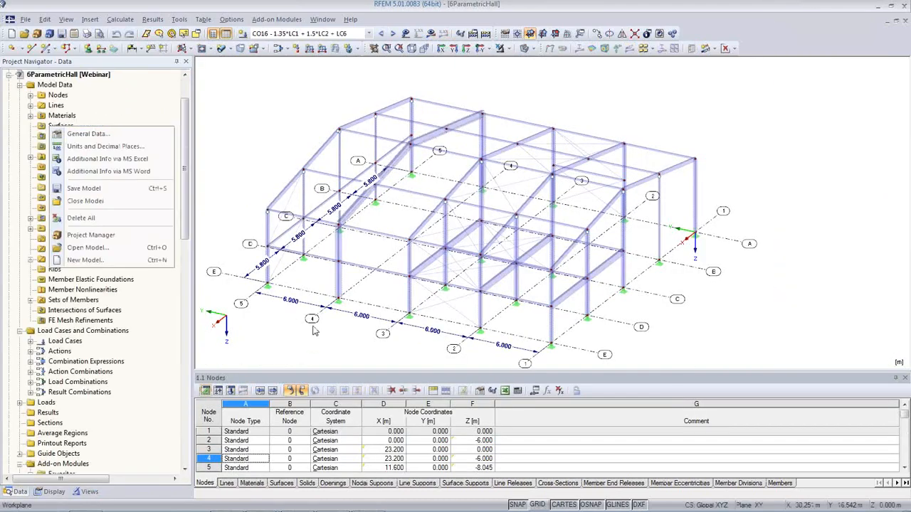
left_click(310, 349)
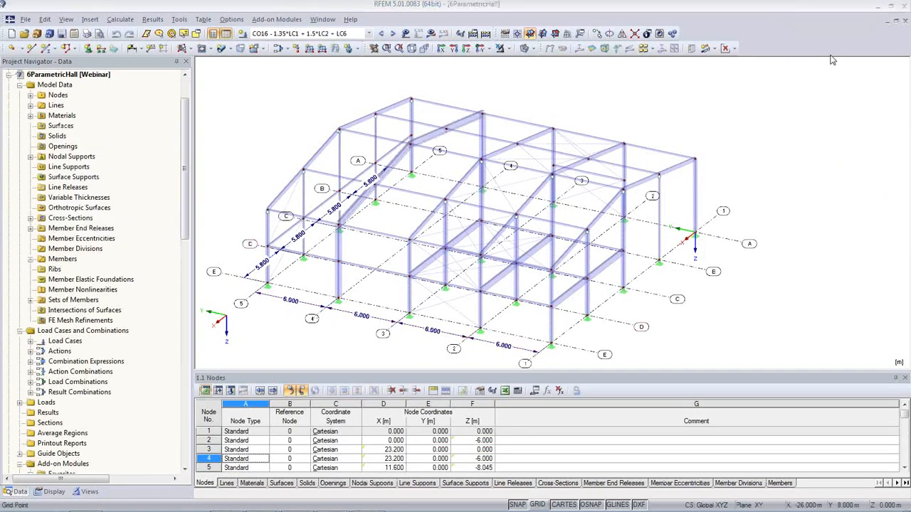
Step: Open the hall's parameter list and set Spacing_a to 7 m and Spacing_b to 6 m
middle_click_drag(276, 326, 595, 353)
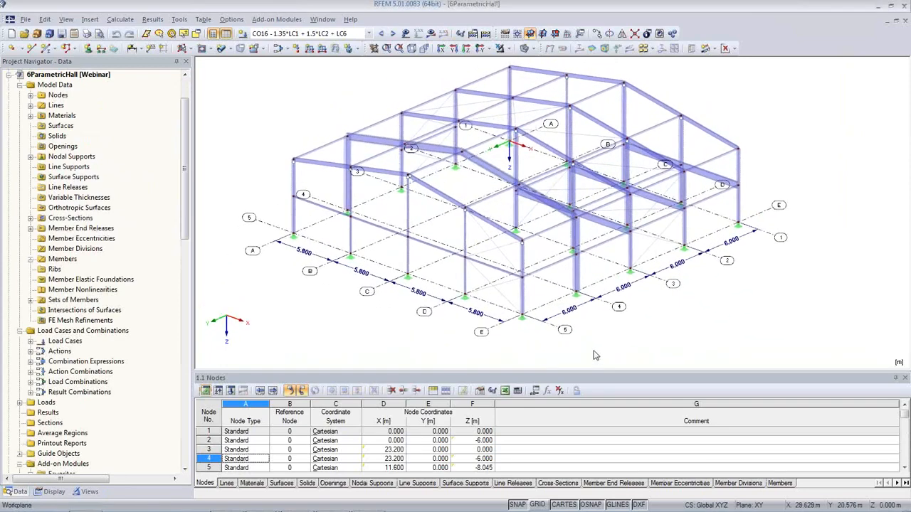
left_click(535, 392)
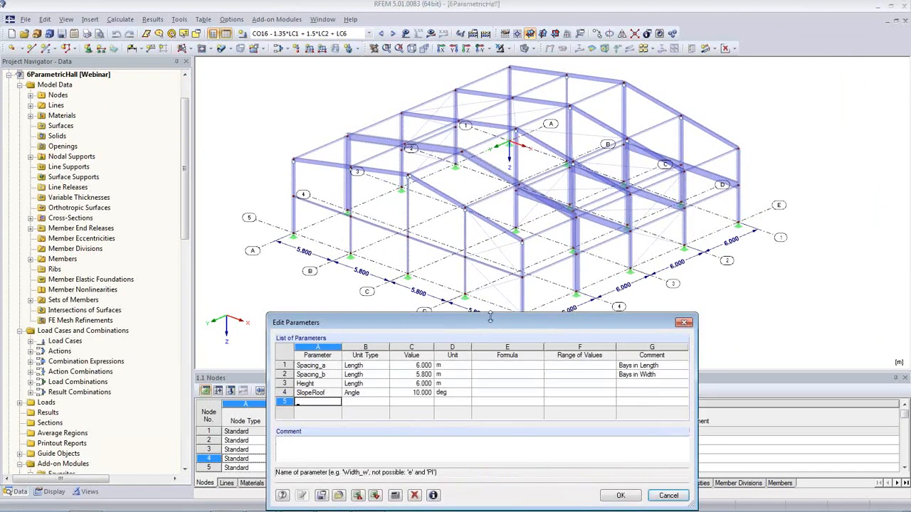
left_click_drag(490, 318, 488, 332)
left_click(399, 378)
double_click(399, 378)
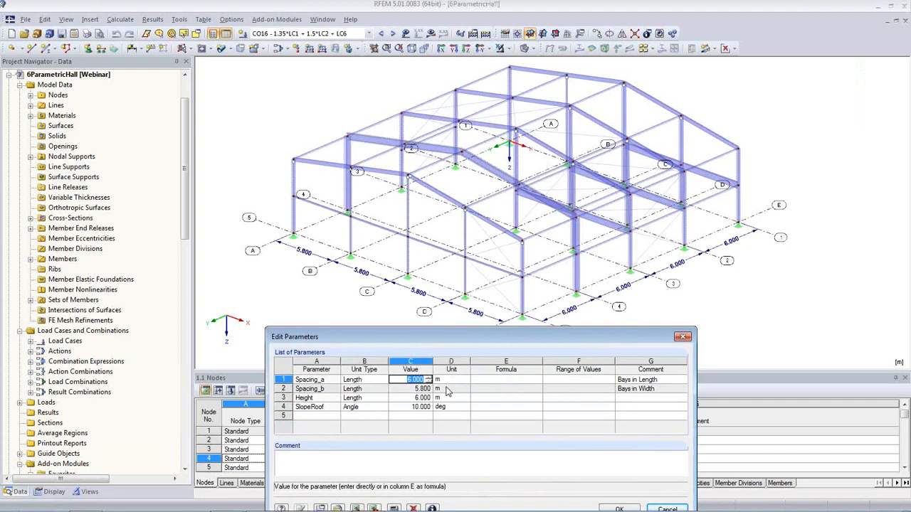
type("7")
left_click(415, 389)
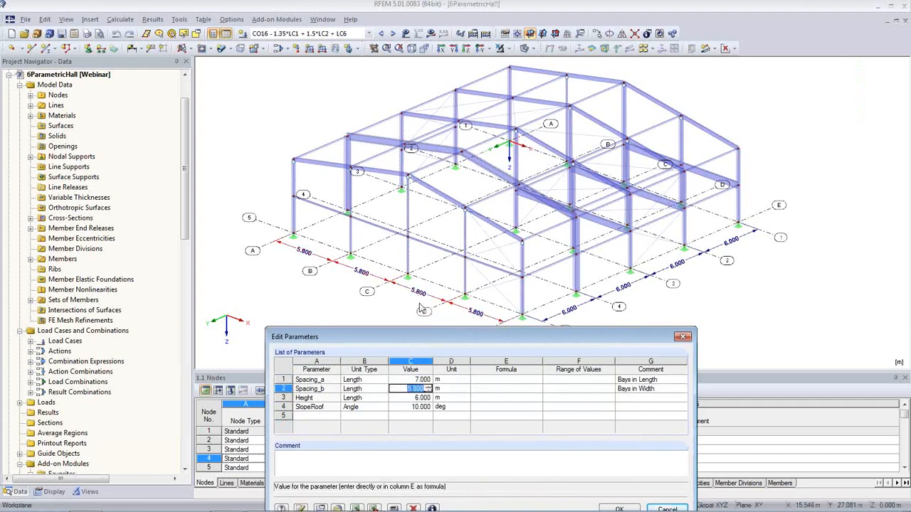
type("6")
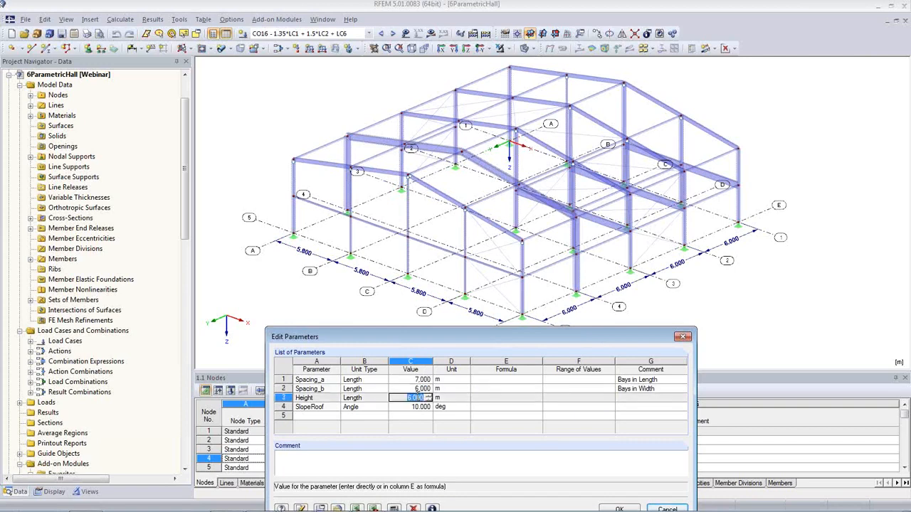
Step: Set the SlopeRoof parameter to 20 deg, apply the parameters to the hall model and close the parameter list
left_click(412, 399)
left_click(418, 406)
type("2")
key("Tab")
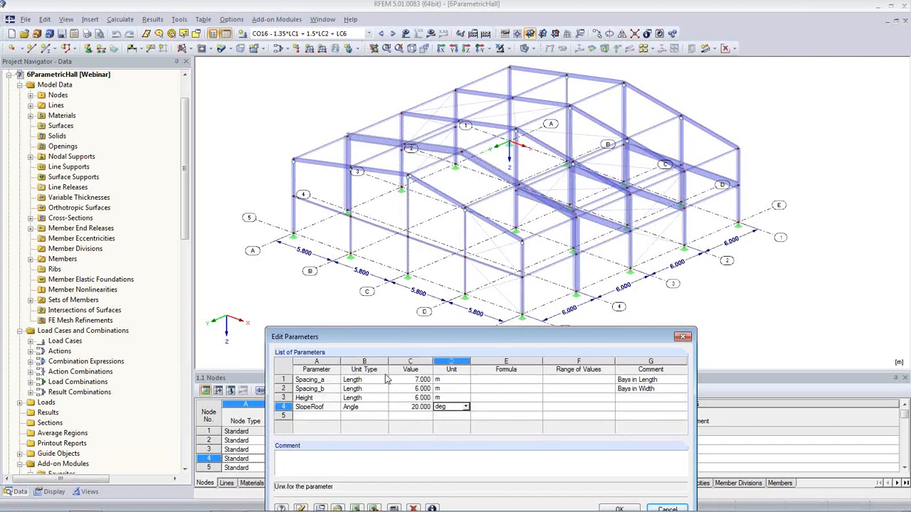
left_click(321, 508)
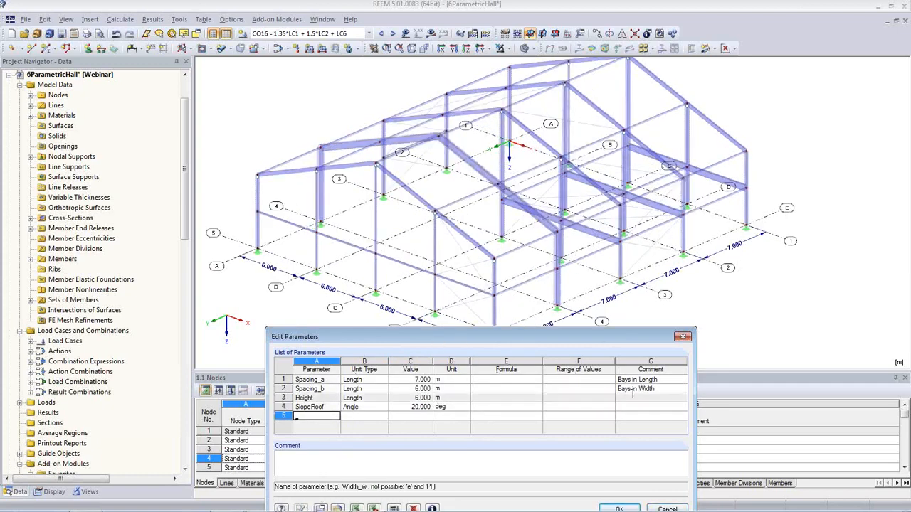
left_click(683, 337)
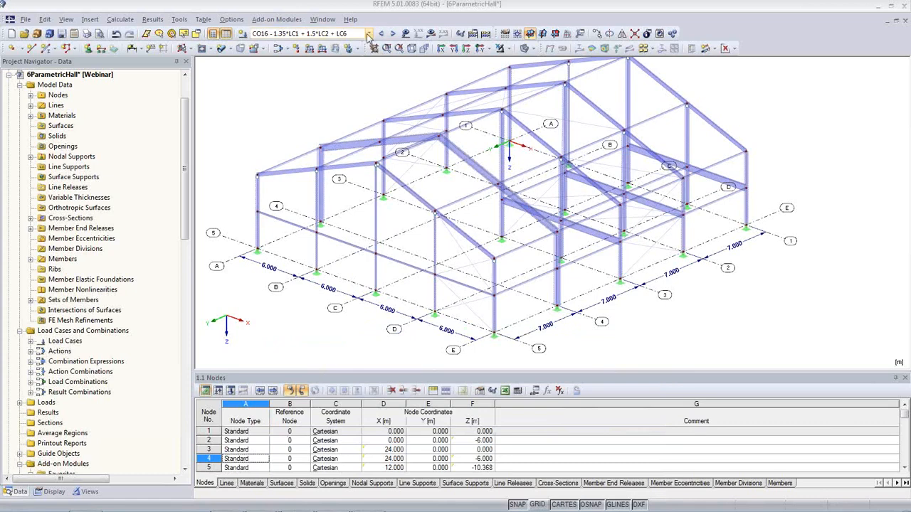
Step: Show the hall's loads and look through load cases LC1 Self-weight, LC2 Snow and LC3 Wind in x
left_click(369, 33)
left_click(360, 51)
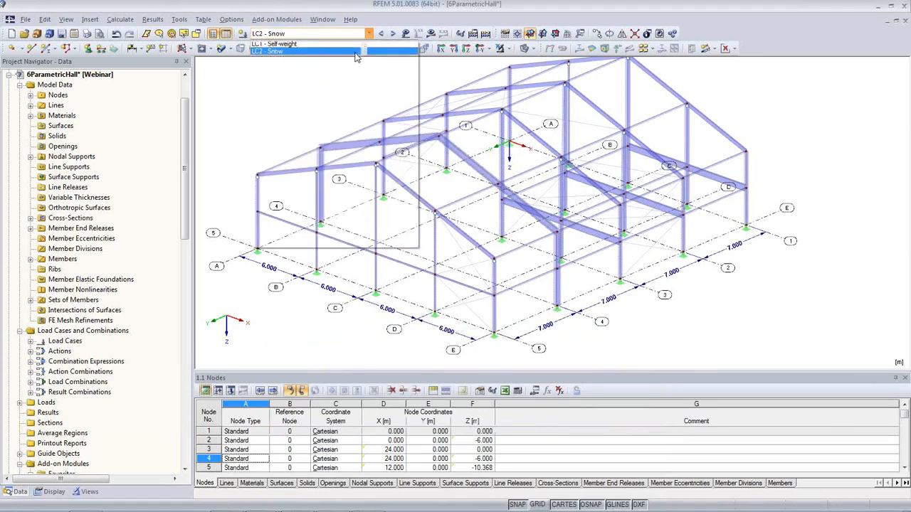
left_click(406, 34)
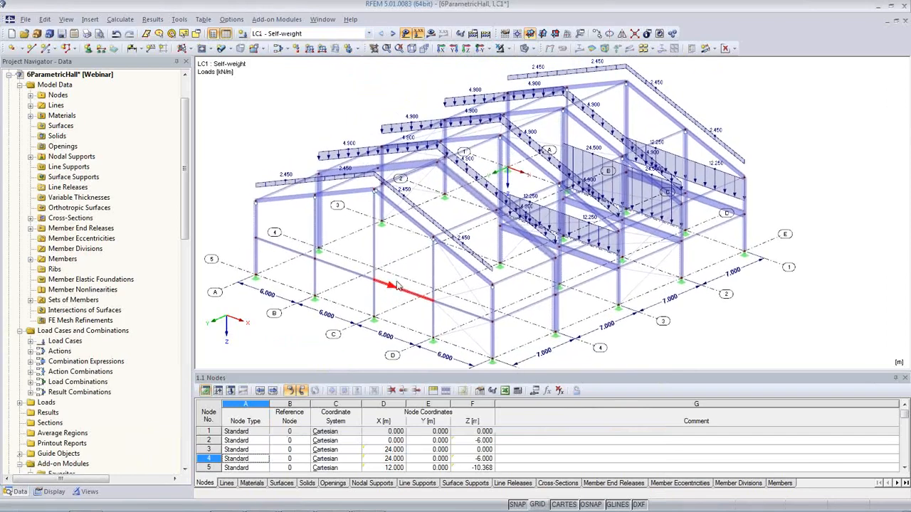
left_click(393, 35)
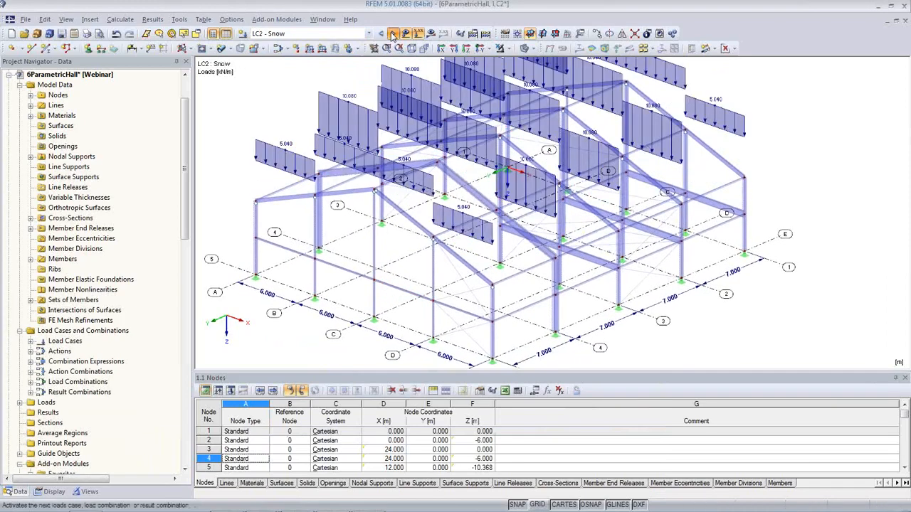
left_click(393, 34)
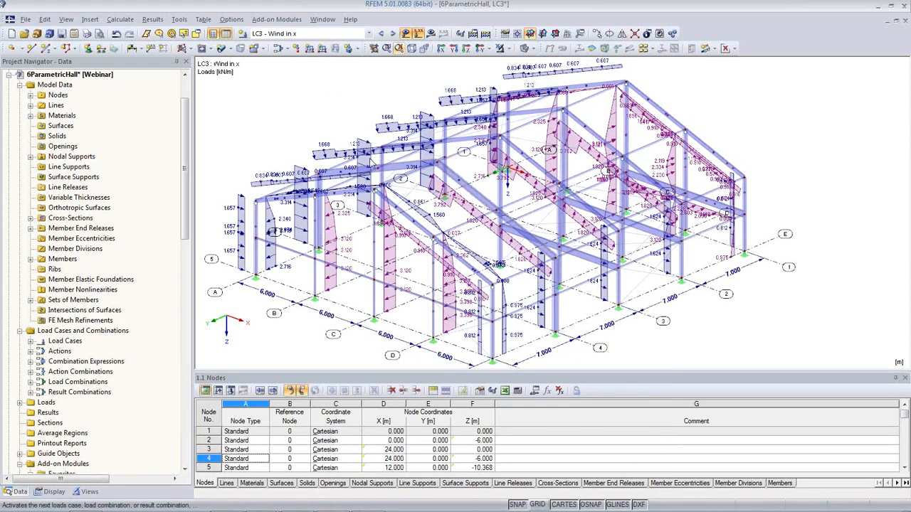
left_click(381, 33)
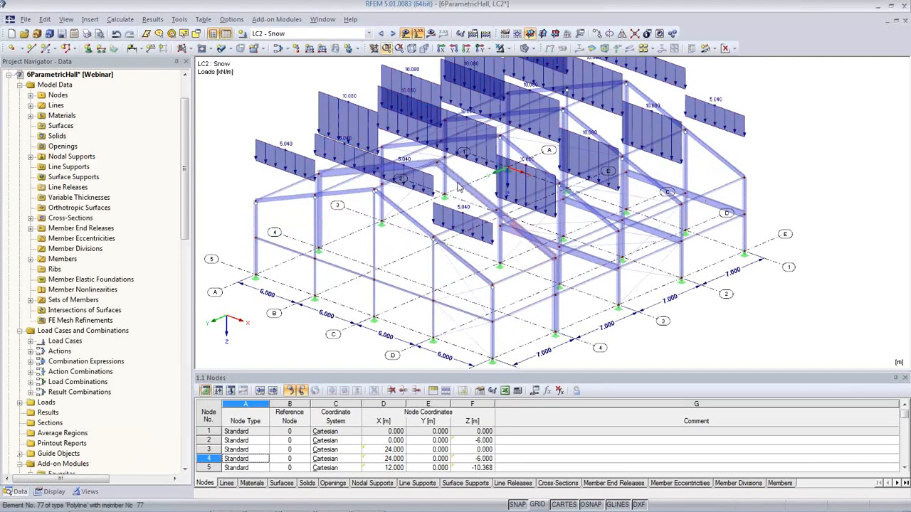
scroll(363, 165, "down", 2)
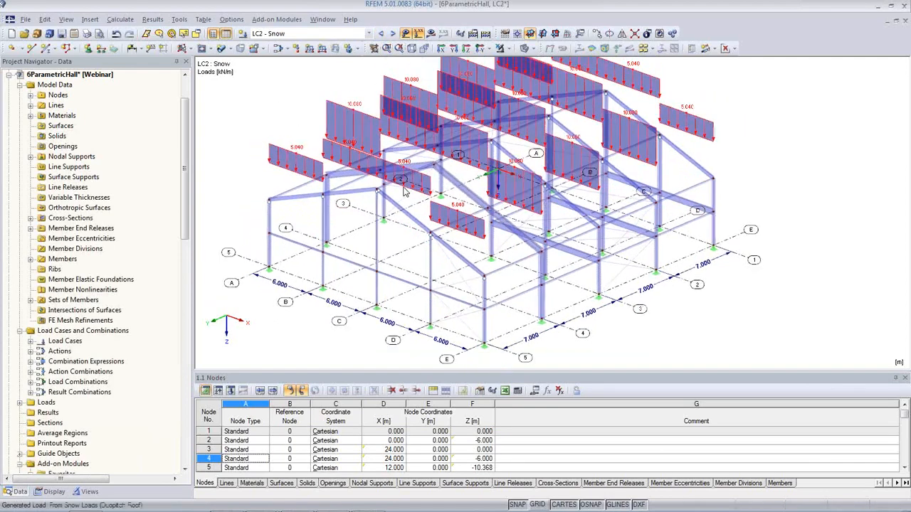
left_click(381, 33)
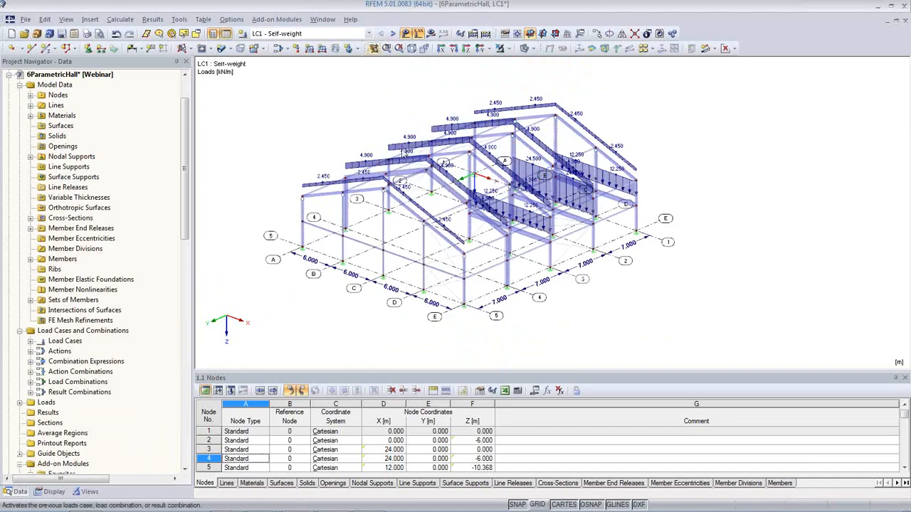
middle_click_drag(498, 252, 473, 248, "ctrl")
scroll(473, 248, "up", 3)
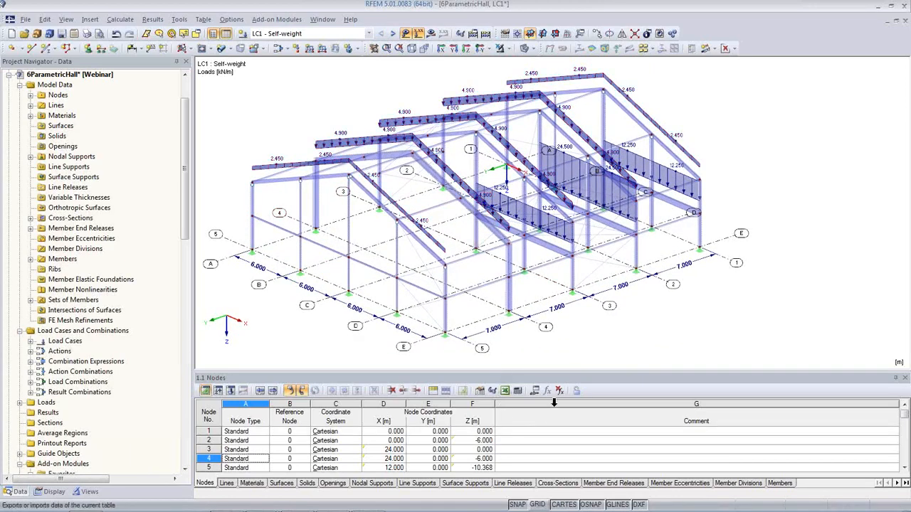
Step: Set the Spacing_a parameter to 6 m, apply it to the hall model and close the parameter list
left_click(535, 391)
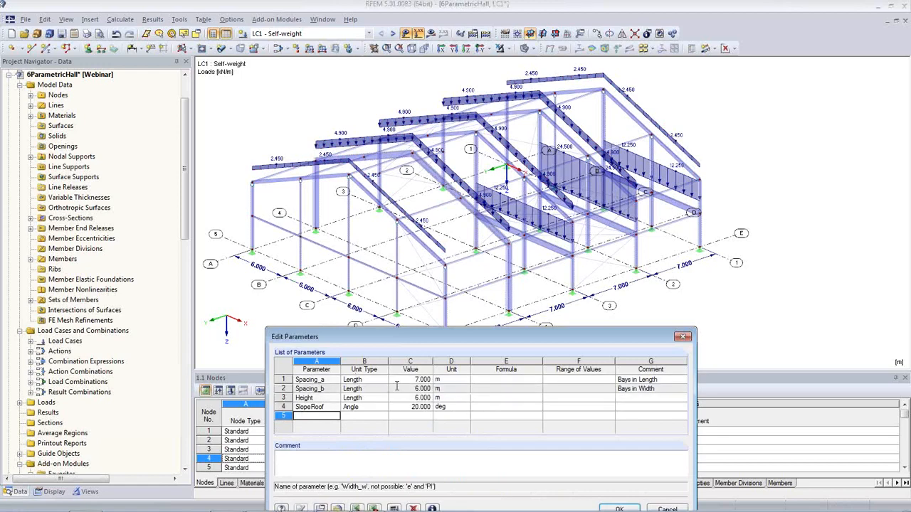
double_click(412, 382)
type("6")
left_click(411, 389)
left_click(299, 508)
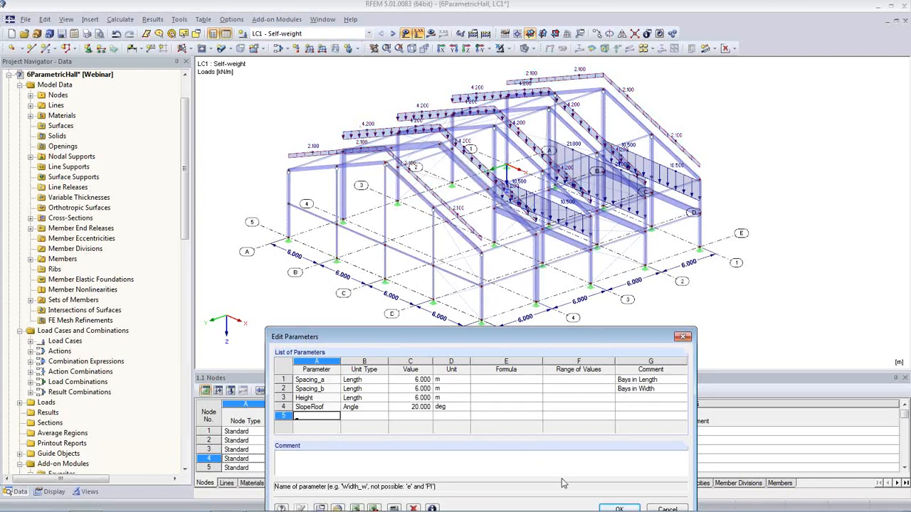
left_click(633, 509)
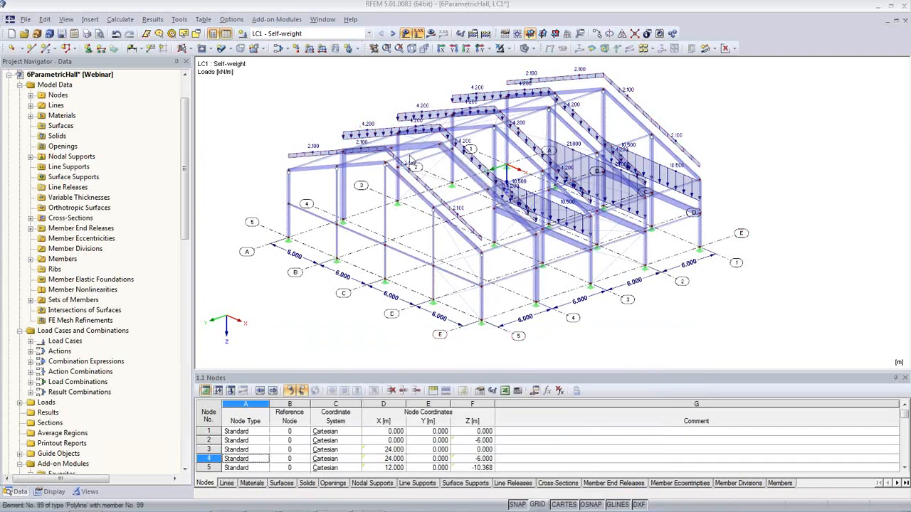
Step: Calculate load combination CO16 (1.35*LC1 + 1.5*LC2 + LC6) for the hall and decline to display its non-converged results
left_click(369, 34)
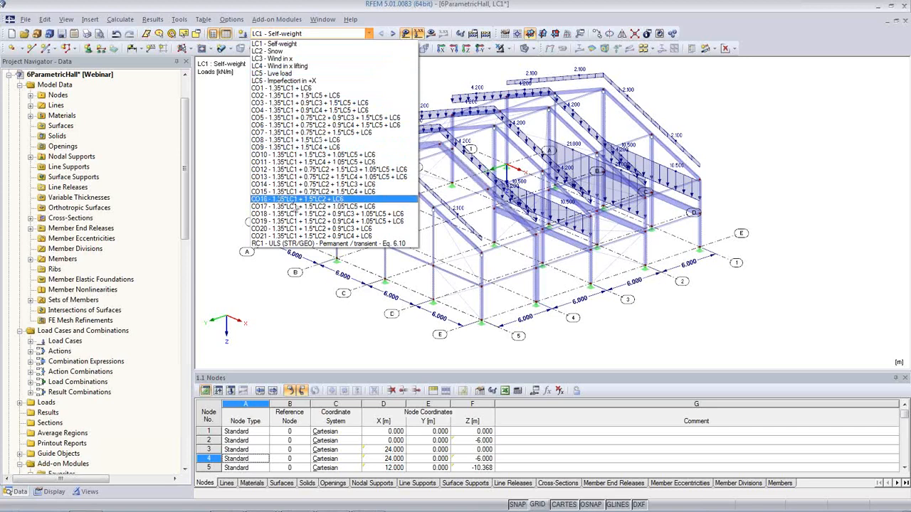
left_click(306, 200)
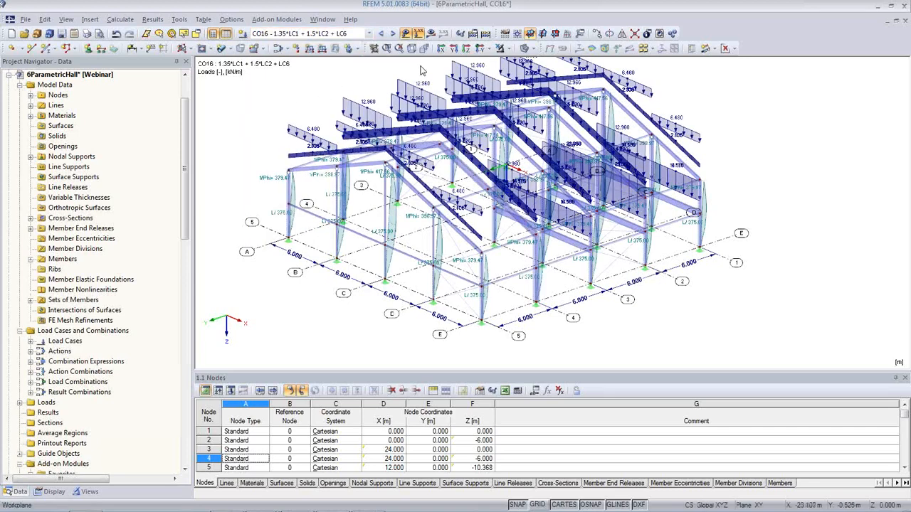
left_click(430, 36)
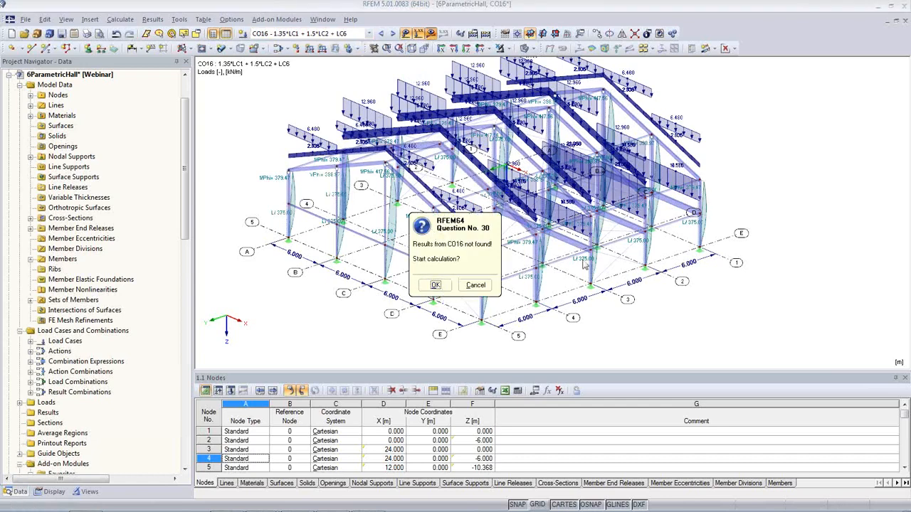
left_click(436, 285)
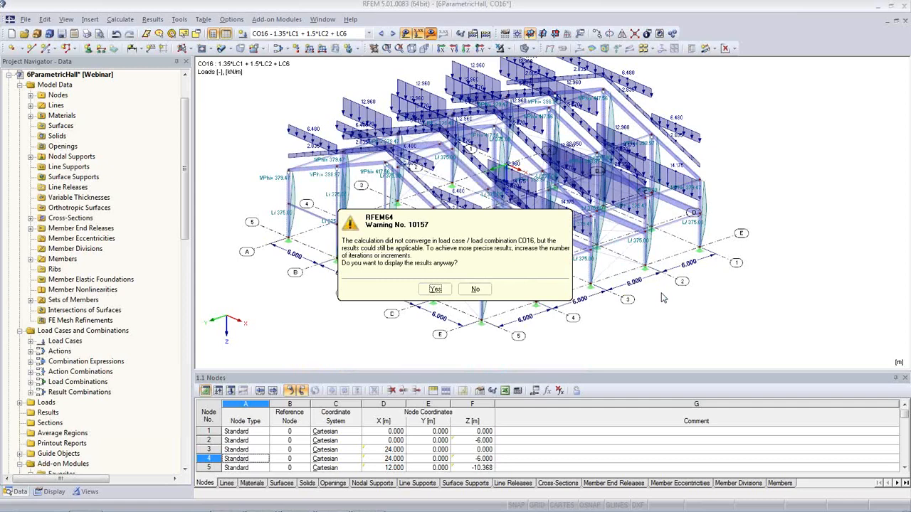
left_click(474, 290)
left_click(474, 290)
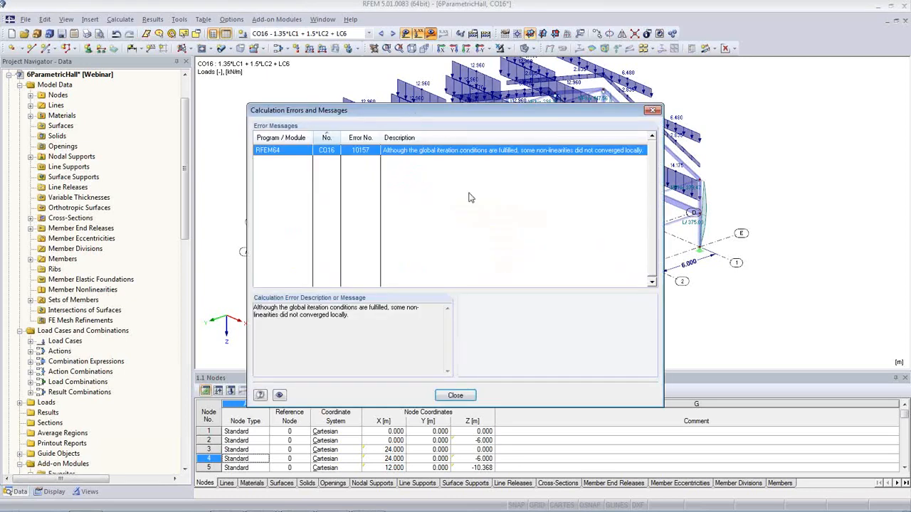
Step: Hide the hall's loads, then calculate load case LC1 Self-weight and display its results
left_click(464, 395)
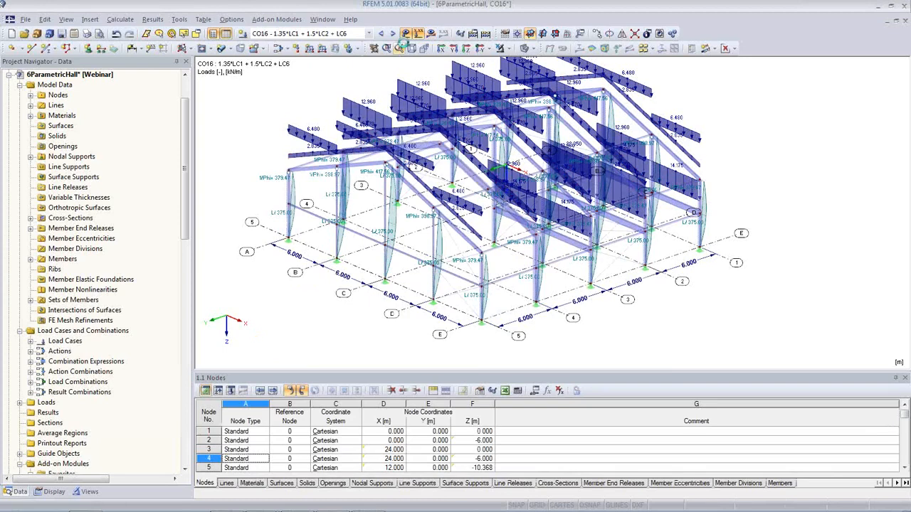
left_click(406, 34)
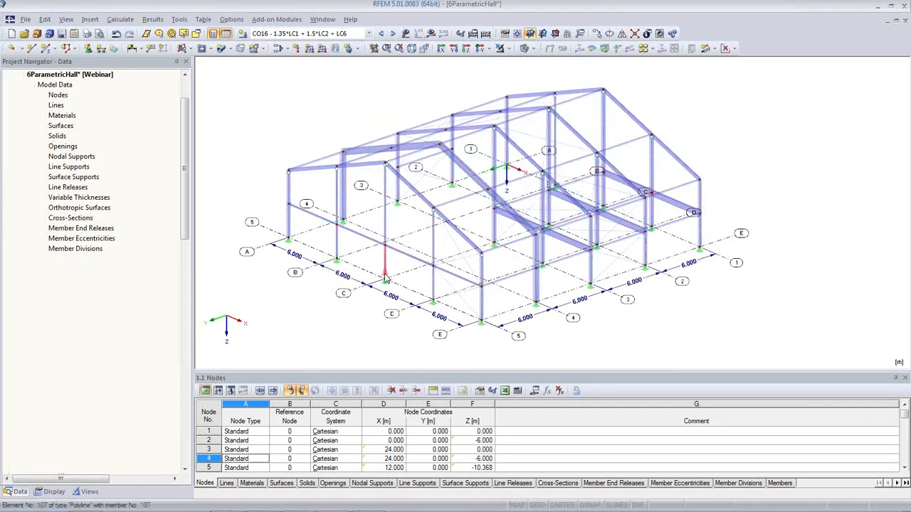
left_click(369, 35)
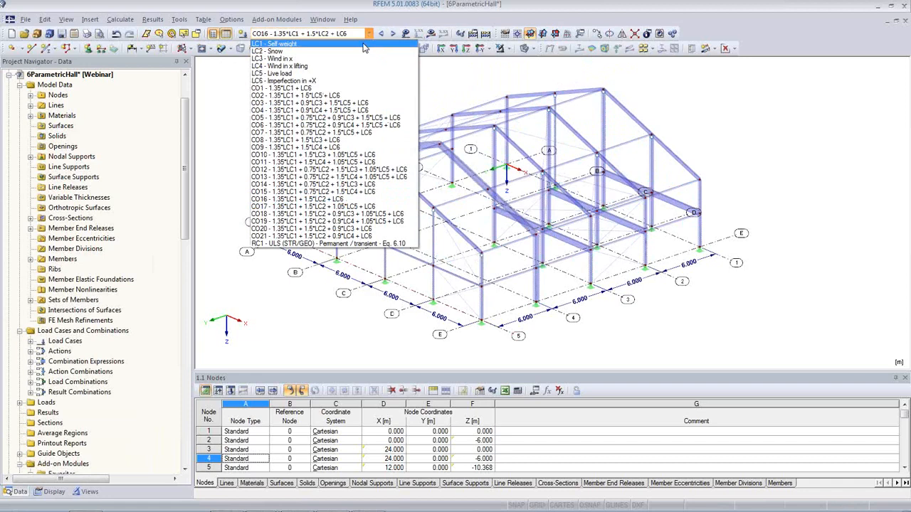
left_click(363, 45)
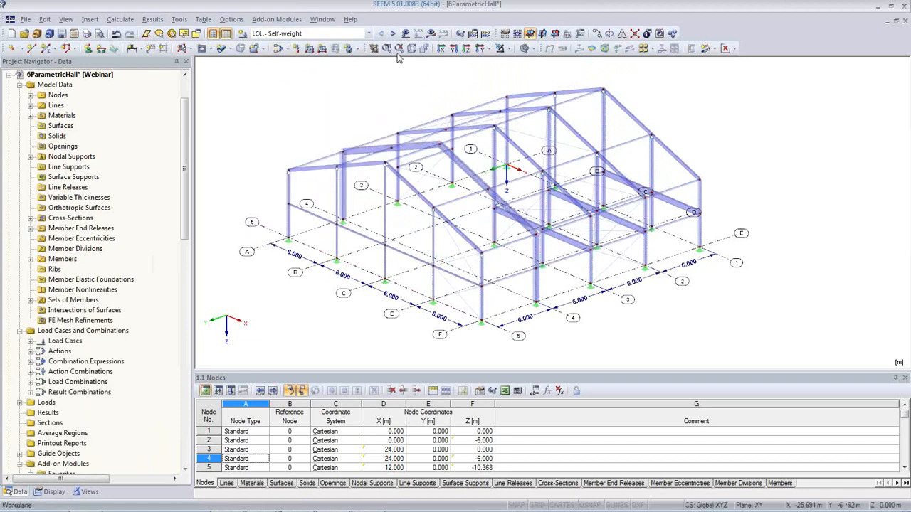
left_click(431, 34)
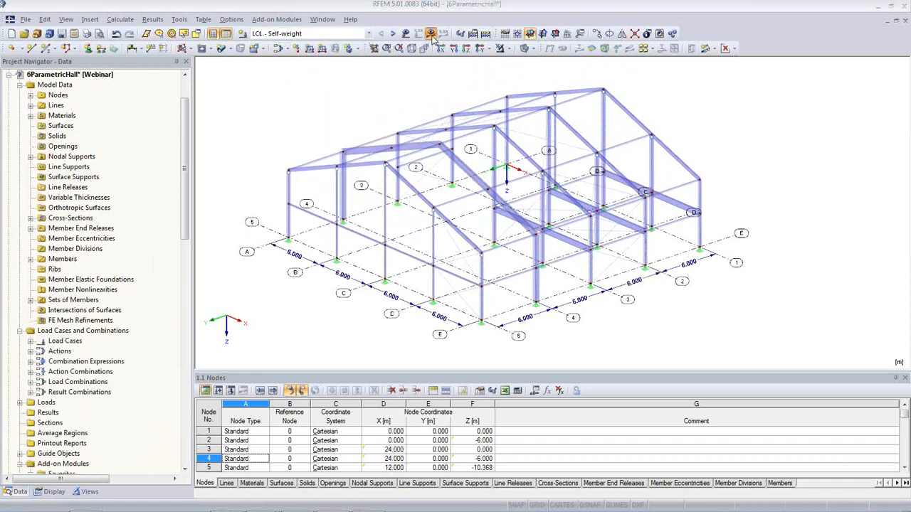
left_click(433, 285)
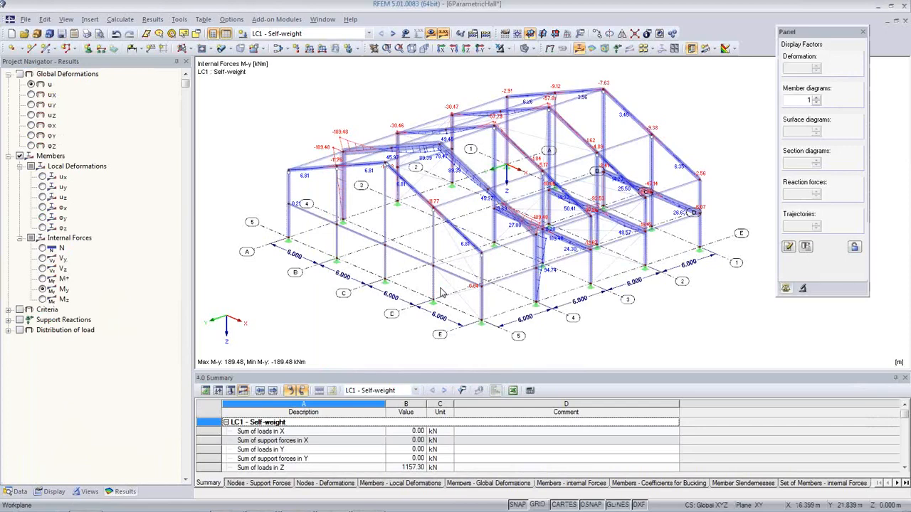
Step: Examine the calculation parameters of load case LC1 Self-weight for its method of analysis and leave them as they are
left_click(17, 492)
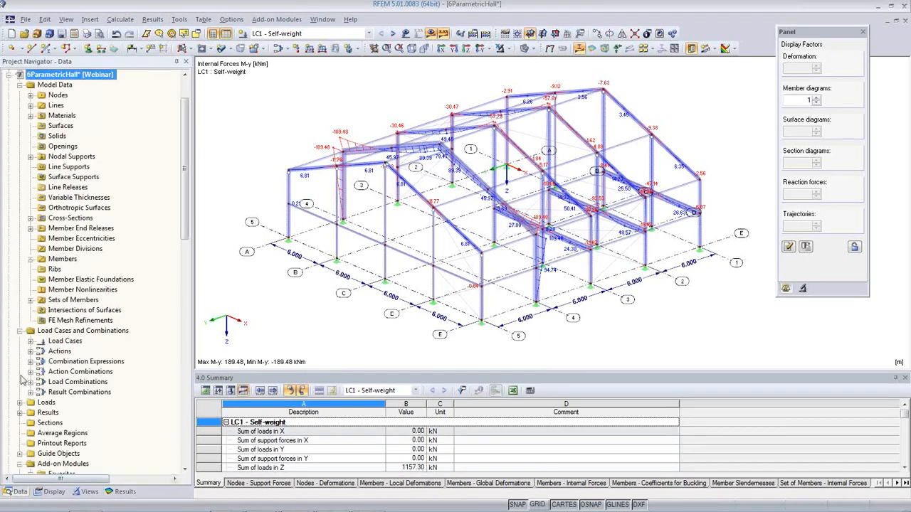
left_click(31, 341)
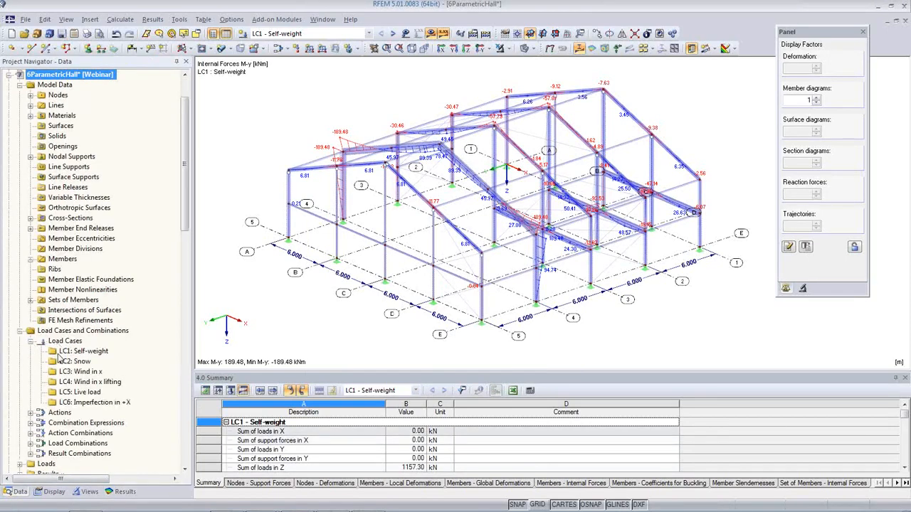
right_click(63, 351)
left_click(90, 360)
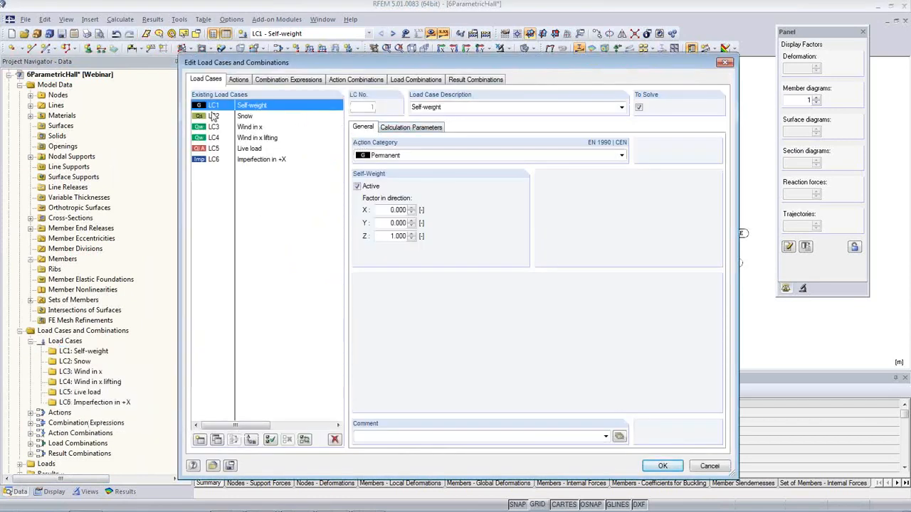
left_click(410, 129)
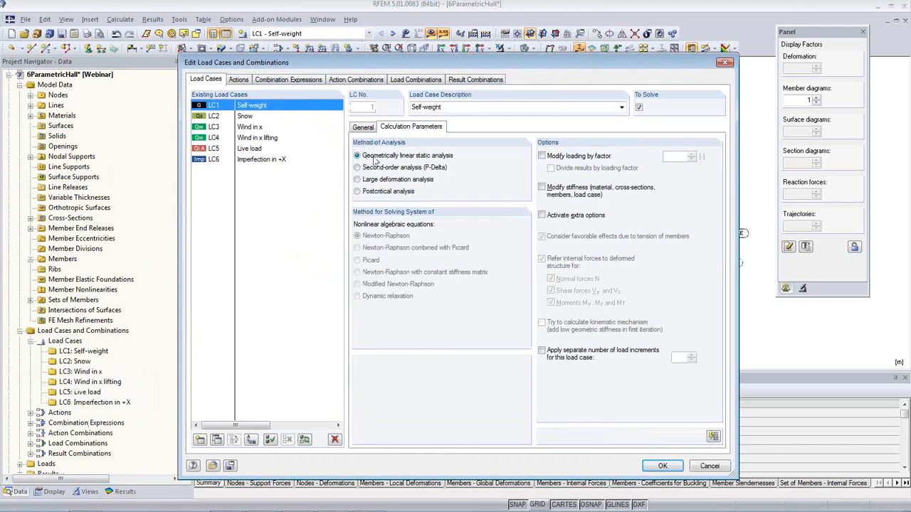
left_click(725, 62)
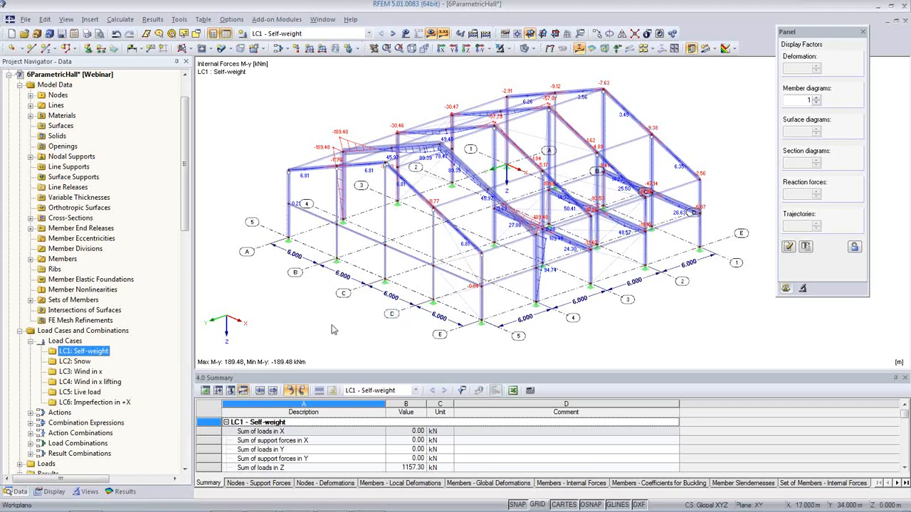
Step: Run an RF-STABILITY eigenvalue analysis of LC1 Self-weight for the four lowest eigenvalues and close the module
scroll(159, 395, "down", 8)
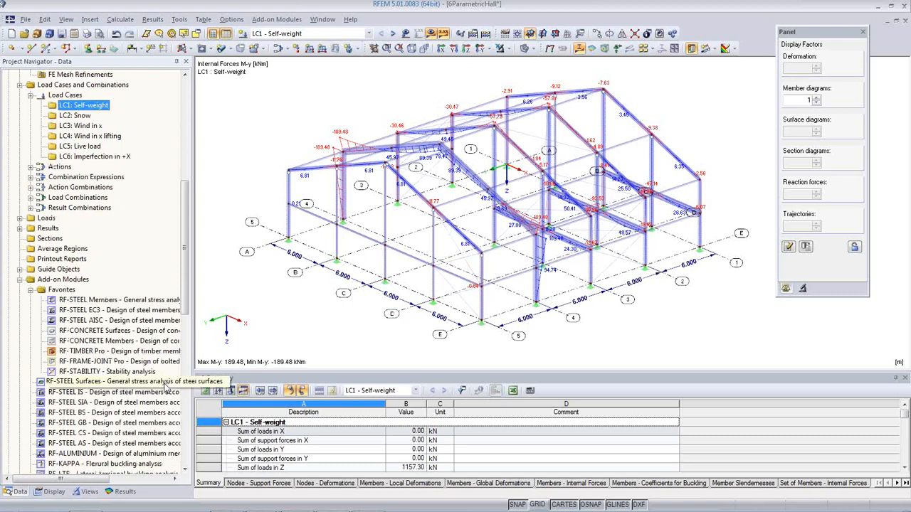
left_click(95, 372)
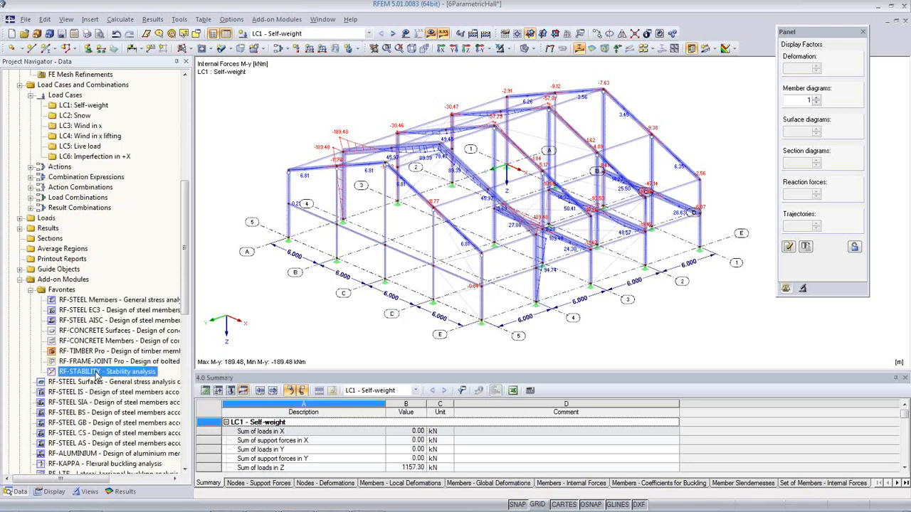
double_click(107, 373)
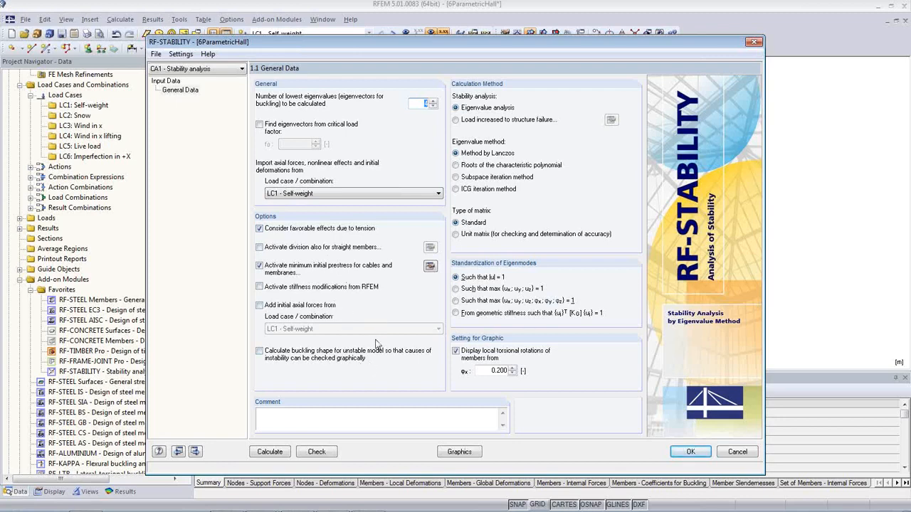
left_click(270, 453)
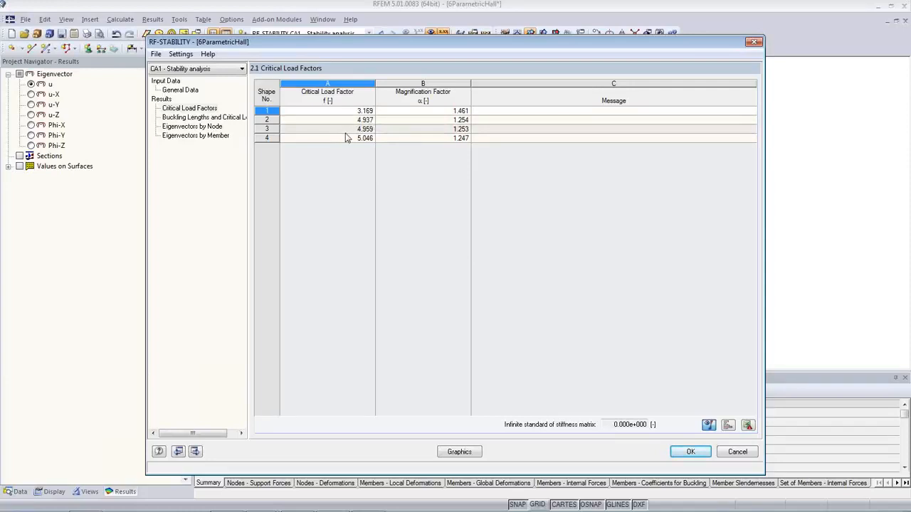
left_click(689, 452)
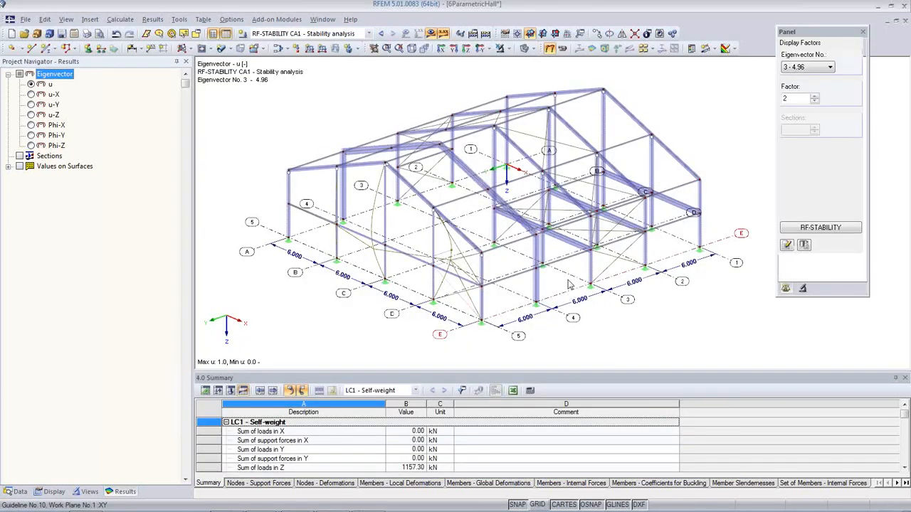
Step: Display eigenvector 1 of the stability analysis with a display factor of 3.5 and animate its buckling shape
left_click(808, 67)
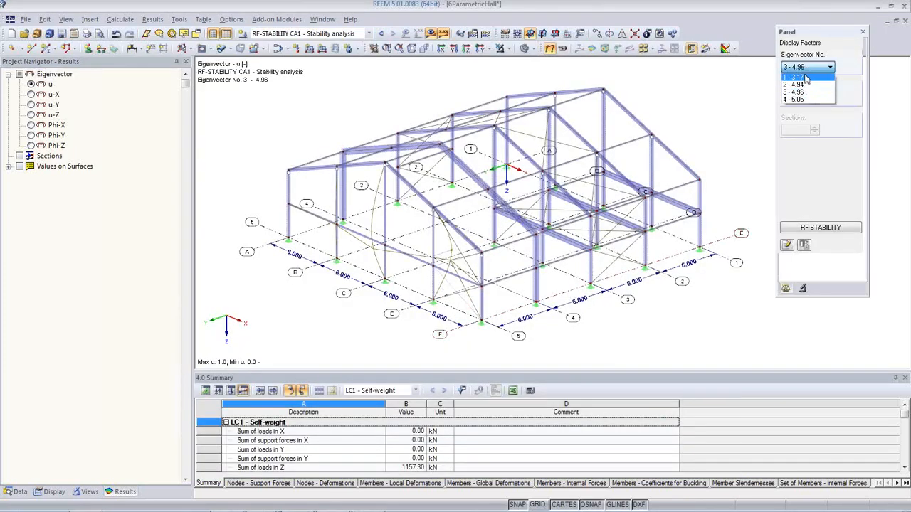
left_click(804, 77)
double_click(788, 99)
type("3.5")
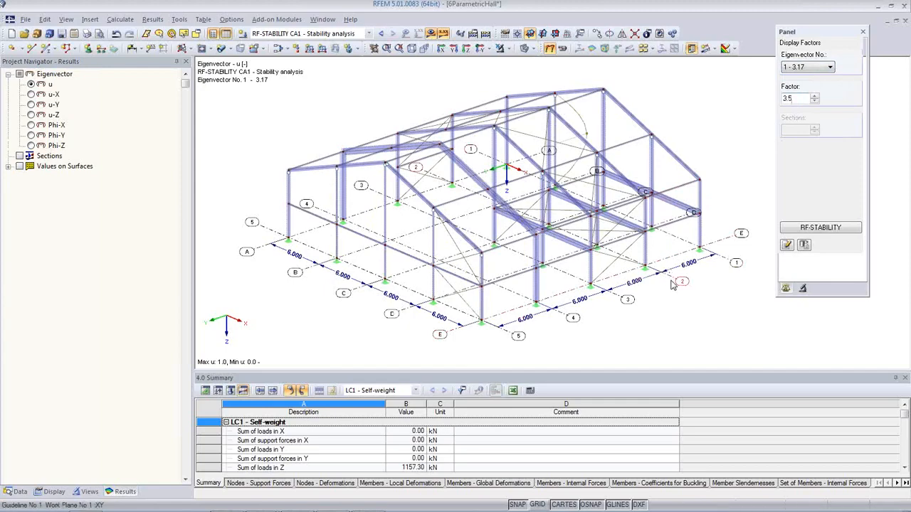
middle_click_drag(678, 294, 355, 291, "ctrl")
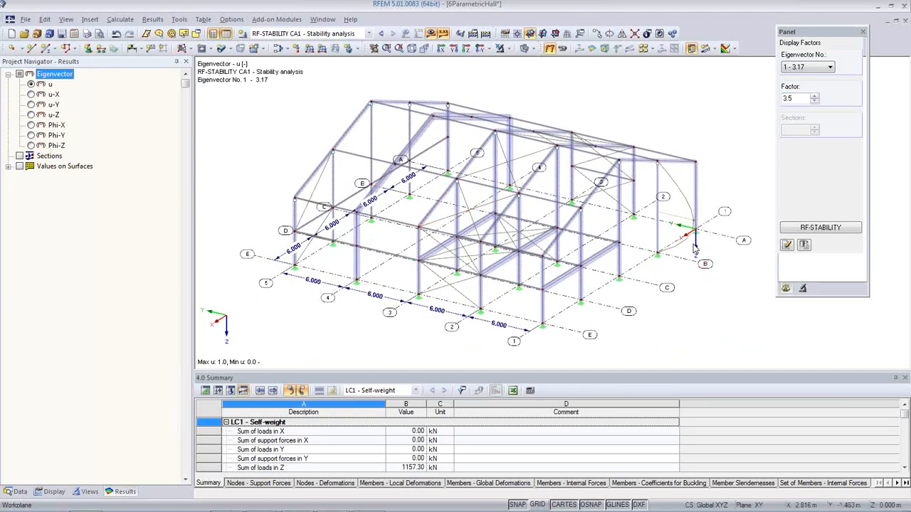
left_click(564, 50)
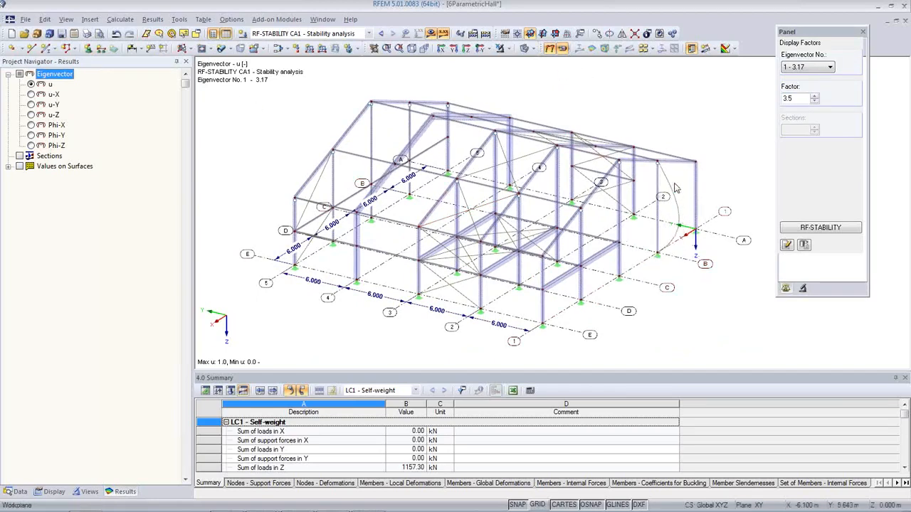
Step: Look through the buckling shapes of eigenvectors 2, 3 and 4 to find which hall members are unstable
left_click(810, 70)
left_click(811, 85)
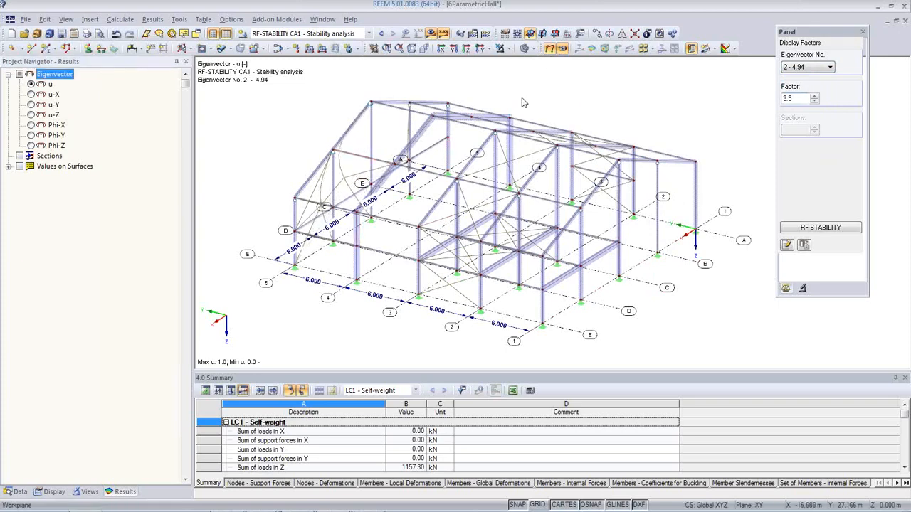
left_click(817, 69)
left_click(813, 95)
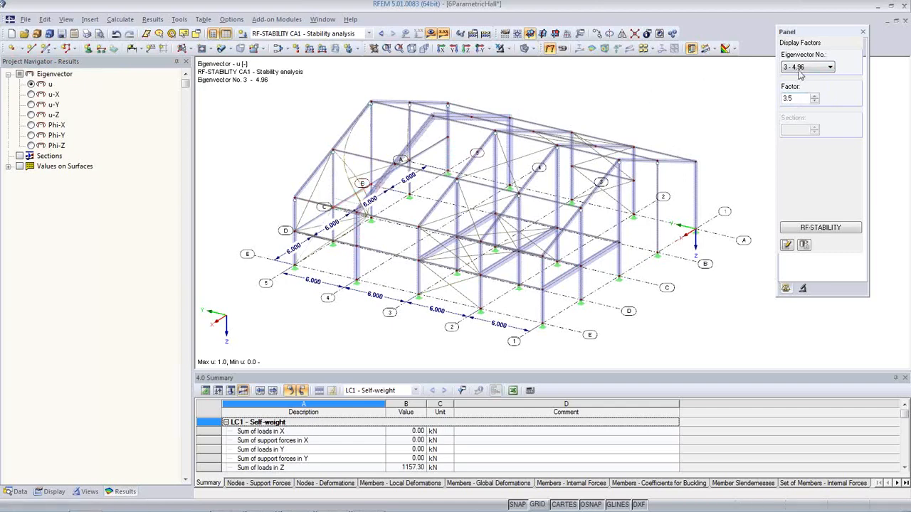
left_click(808, 67)
left_click(794, 99)
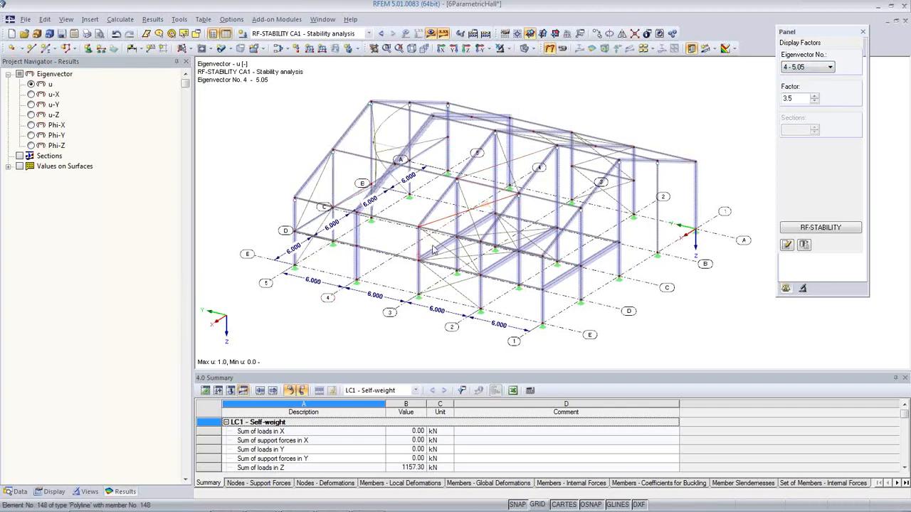
middle_click_drag(476, 302, 587, 278, "ctrl")
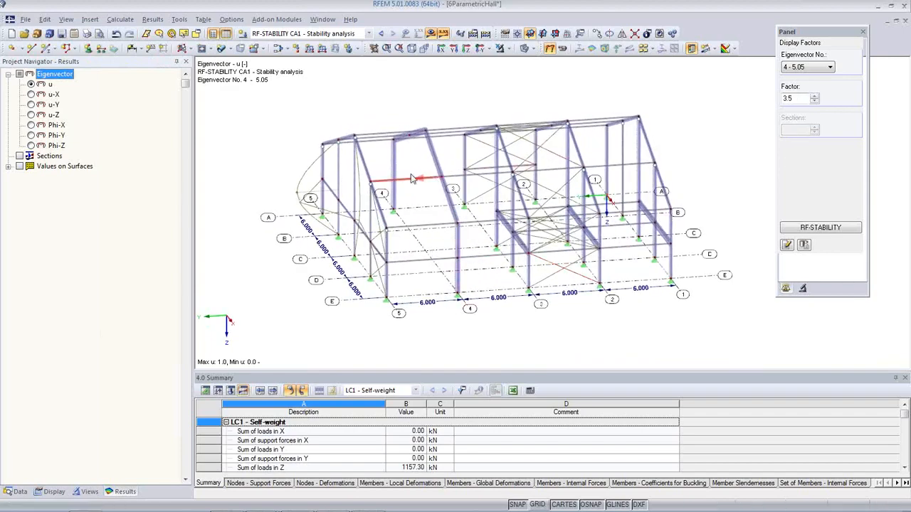
middle_click_drag(462, 262, 363, 306, "ctrl")
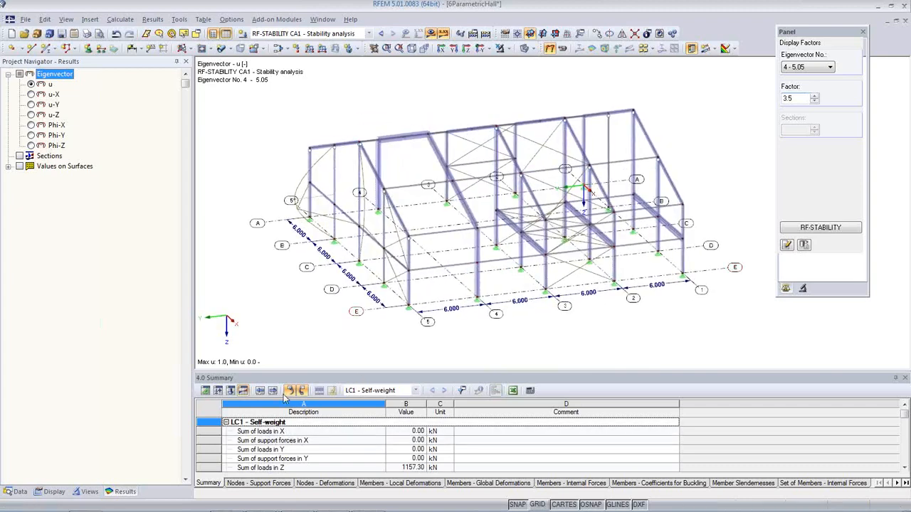
Step: Change the cross-section of the internal gable columns (section 6) to HE A 200 in the cross-section table
left_click(205, 390)
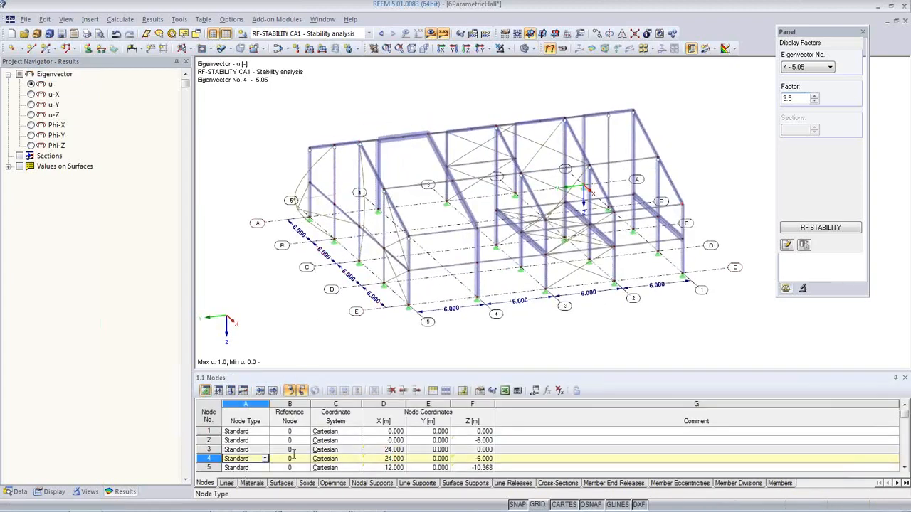
left_click(557, 484)
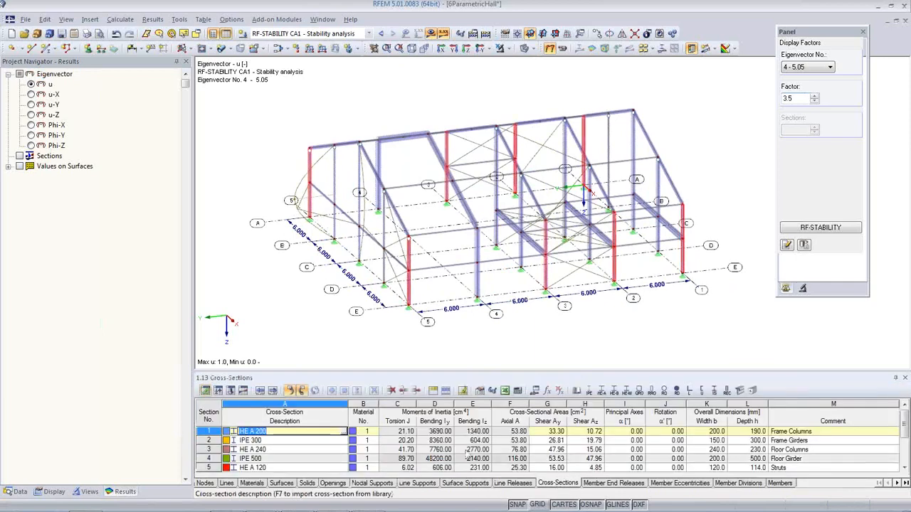
left_click_drag(420, 369, 420, 332)
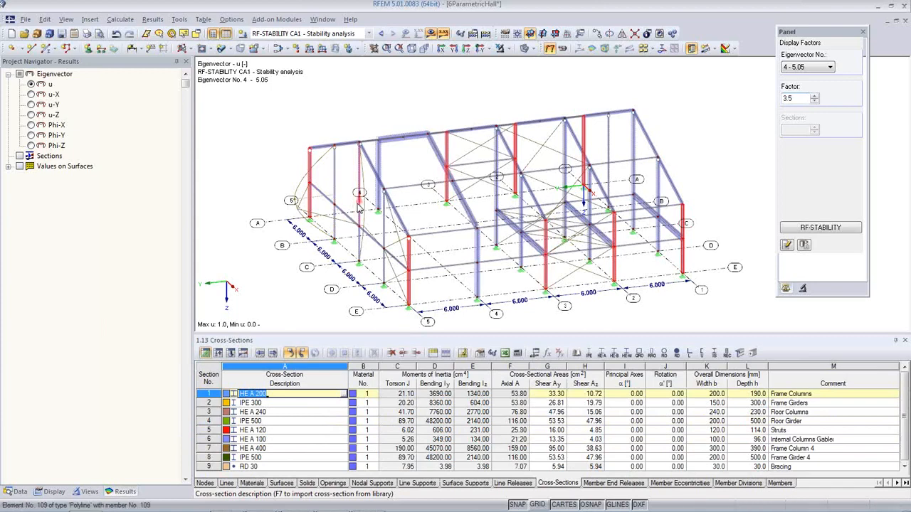
middle_click_drag(361, 260, 324, 256, "ctrl")
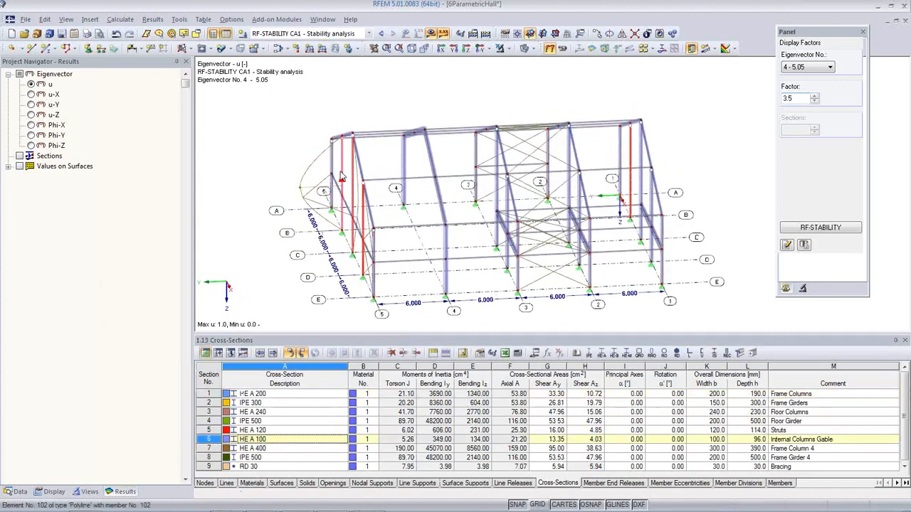
left_click(278, 411)
left_click(275, 439)
left_click(277, 439)
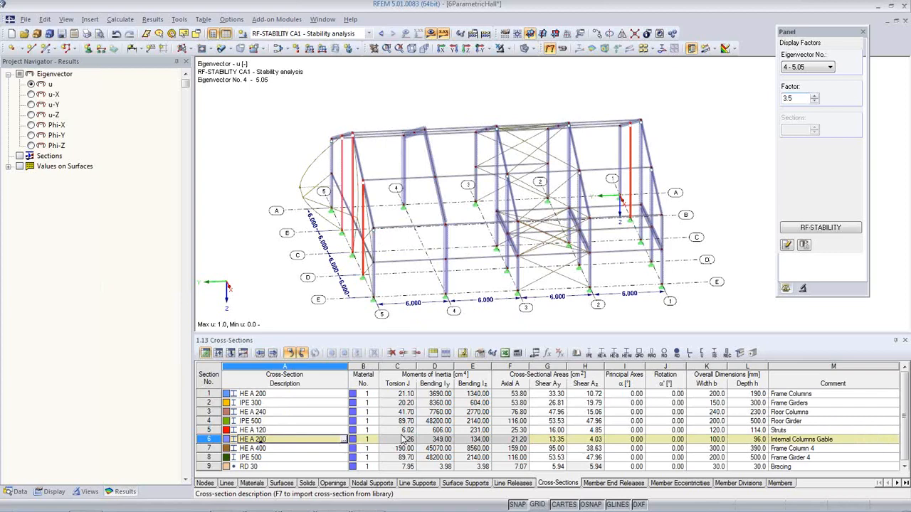
key("Tab")
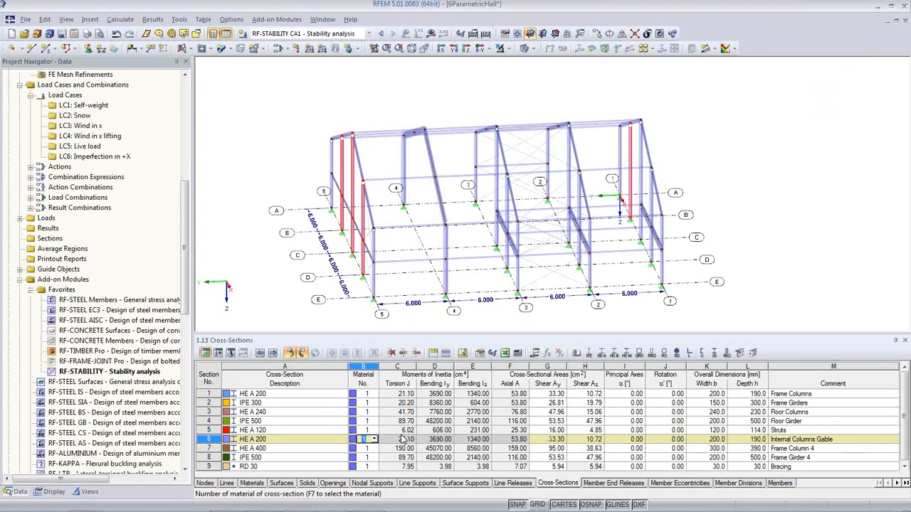
Step: Recalculate the RF-STABILITY analysis for the modified hall and display the buckling shape of eigenvector 1
middle_click_drag(289, 279, 338, 178)
left_click(314, 253)
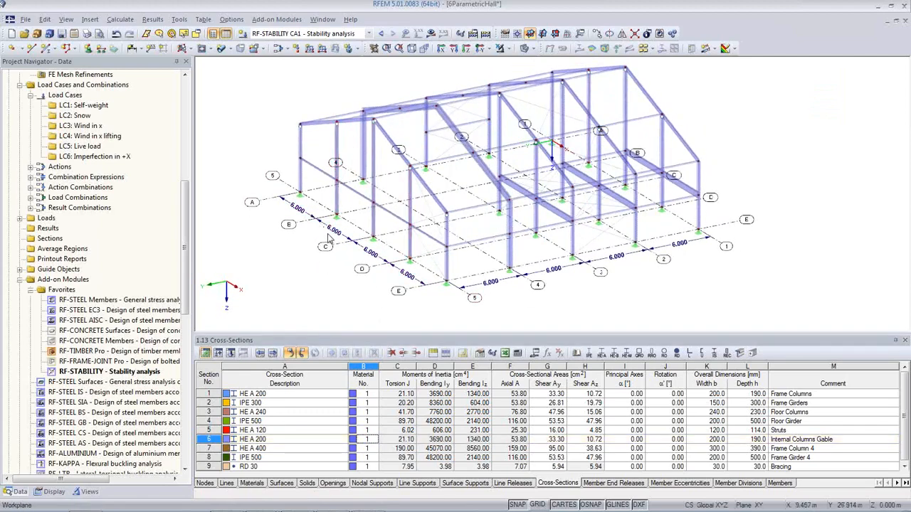
left_click(429, 33)
left_click(440, 292)
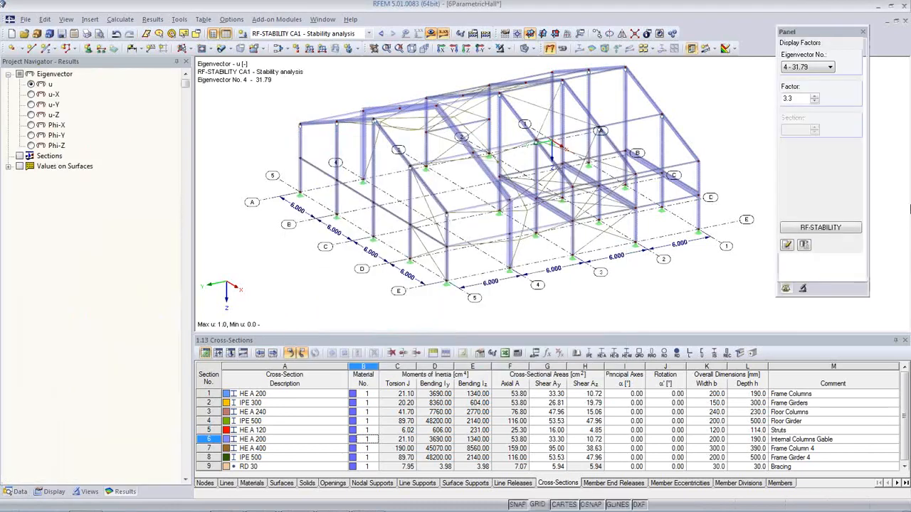
left_click(802, 66)
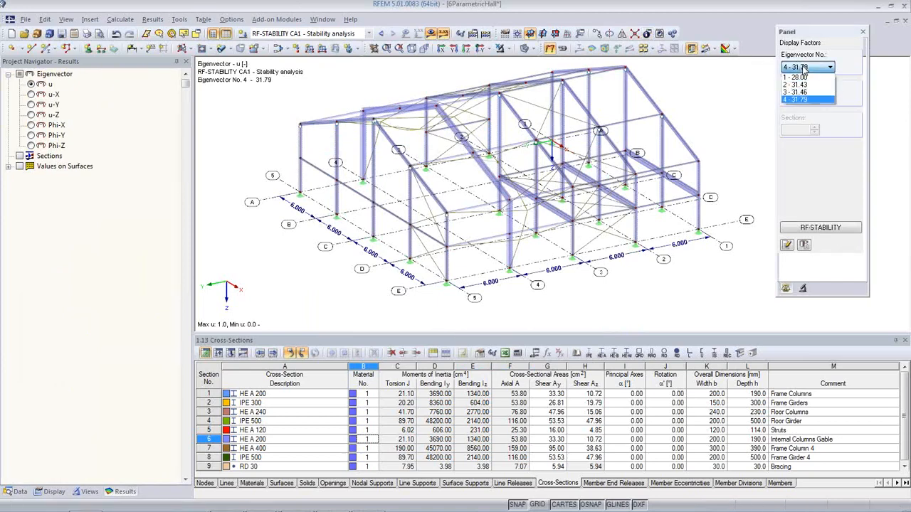
left_click(804, 77)
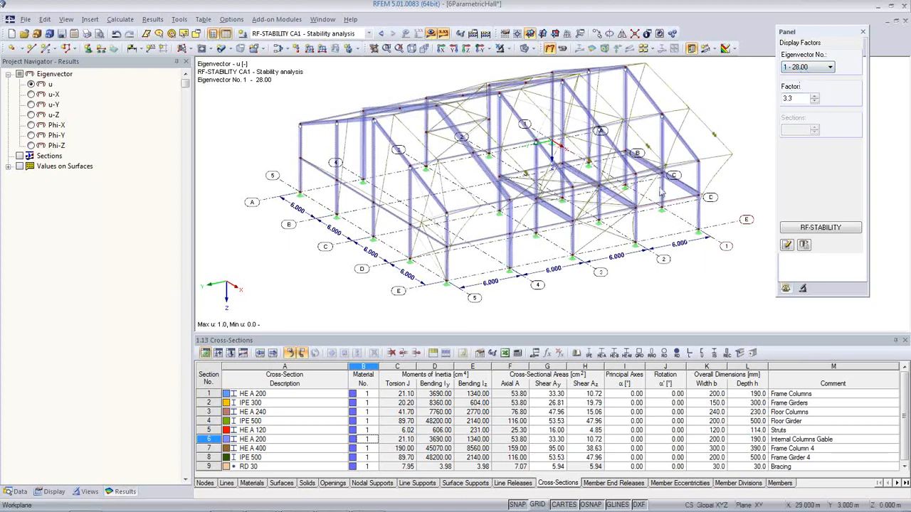
Step: Examine the buckling shapes of eigenvectors 2 and 3 to see which hall members buckle
left_click(562, 47)
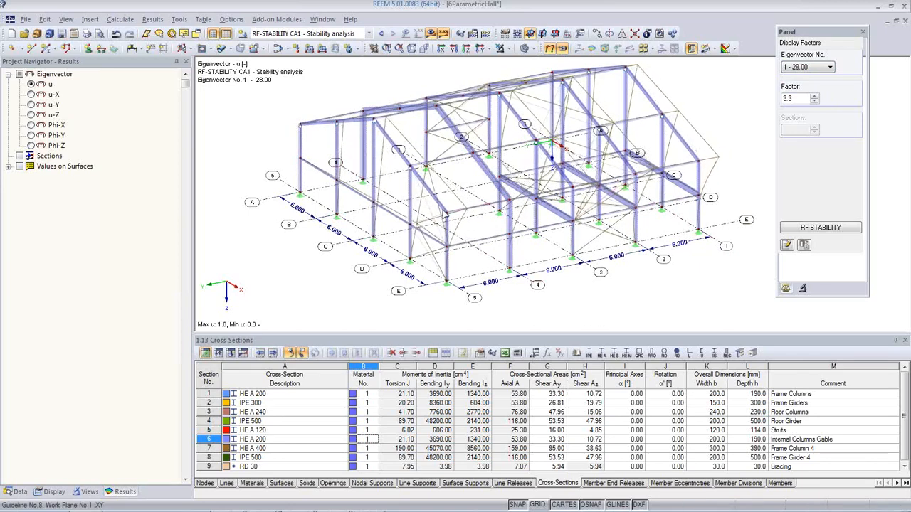
left_click(811, 68)
left_click(811, 87)
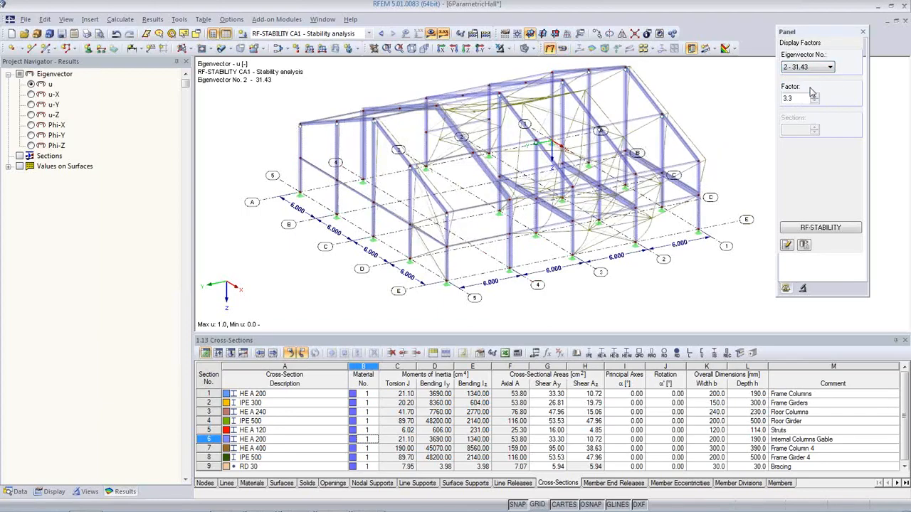
middle_click_drag(654, 231, 298, 211, "ctrl")
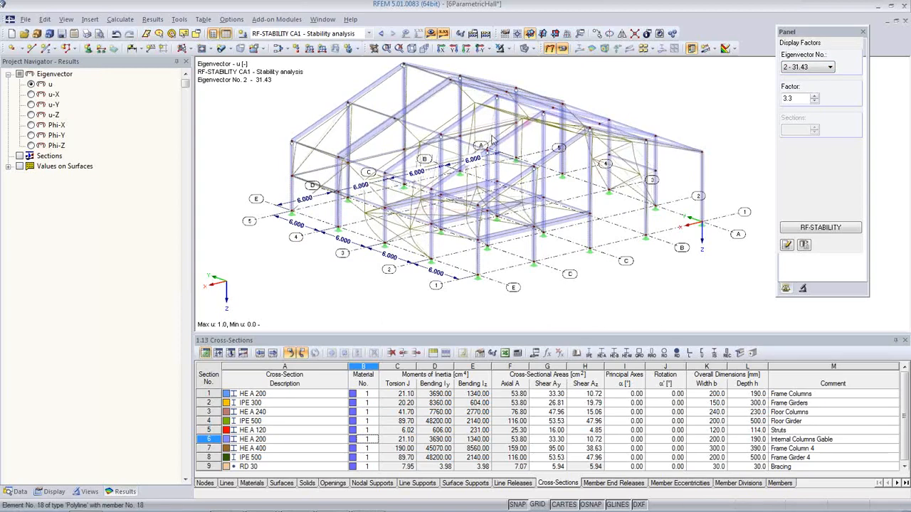
left_click(826, 67)
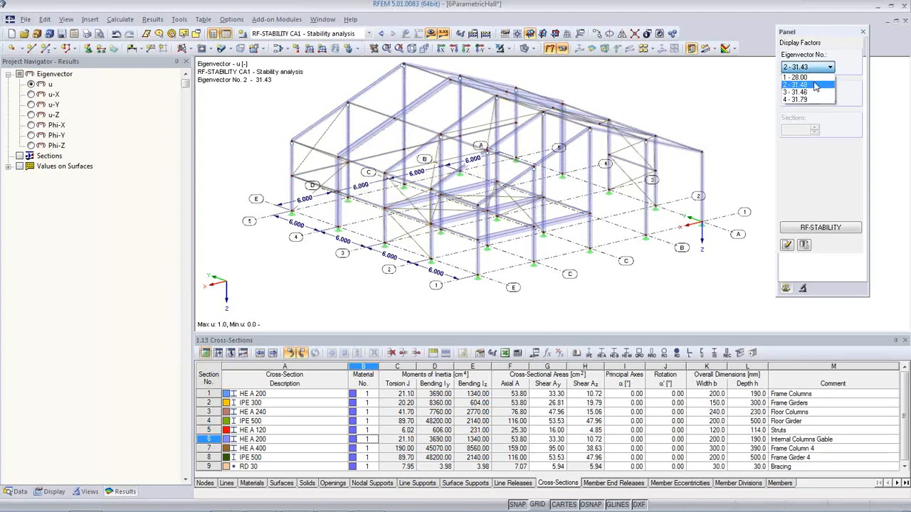
left_click(815, 92)
mouse_move(676, 220)
middle_mouse_down("ctrl")
mouse_move(629, 219)
mouse_move(665, 225)
middle_mouse_up("ctrl")
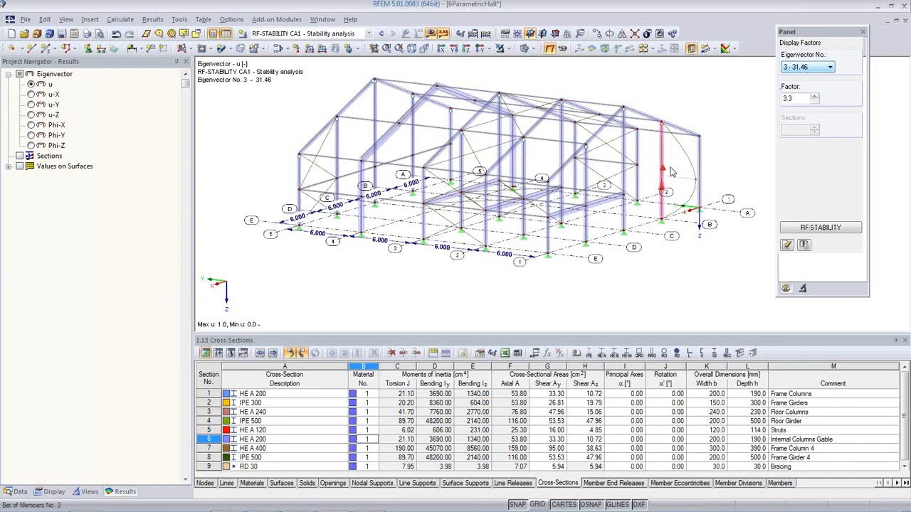
middle_click_drag(399, 254, 431, 307, "ctrl")
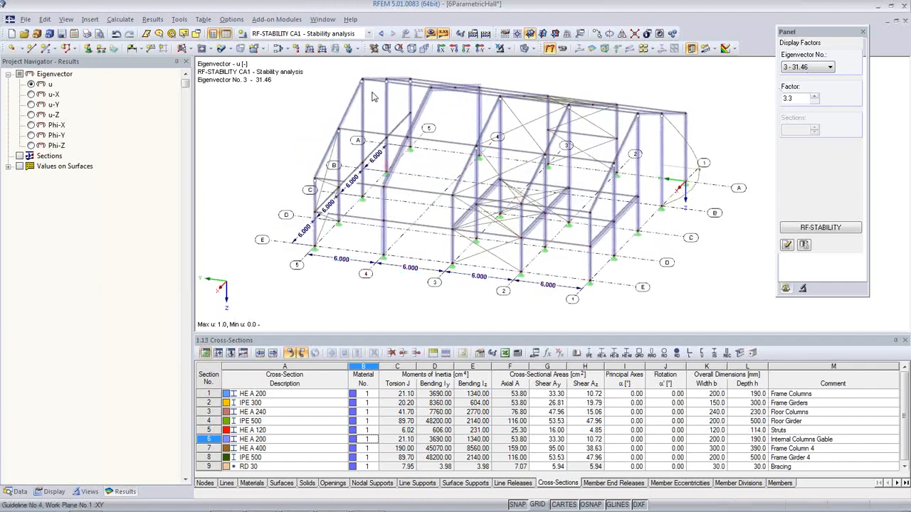
Step: Make load combination CO16 current and calculate its results
left_click(370, 34)
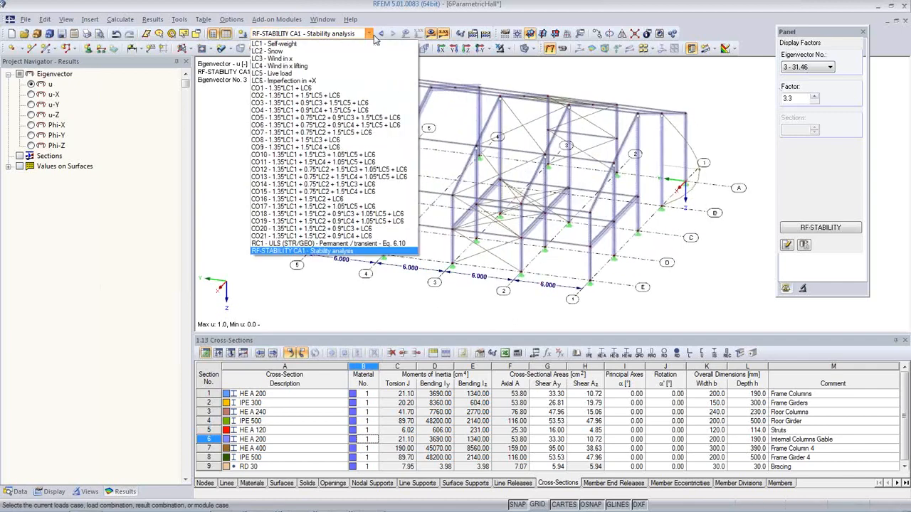
left_click(353, 200)
left_click(431, 35)
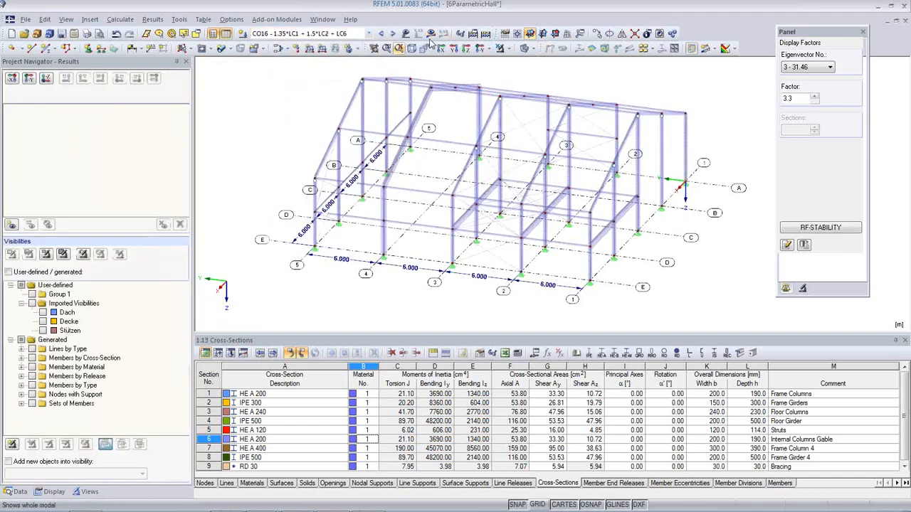
left_click(442, 287)
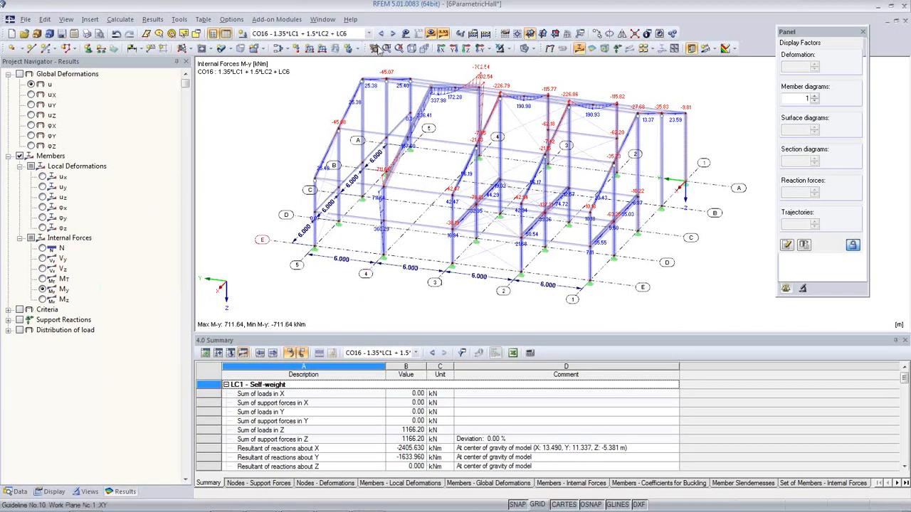
Step: Set the member diagram factor to 1.5 and show the CO16 moments My on a wireframe model
left_click(411, 48)
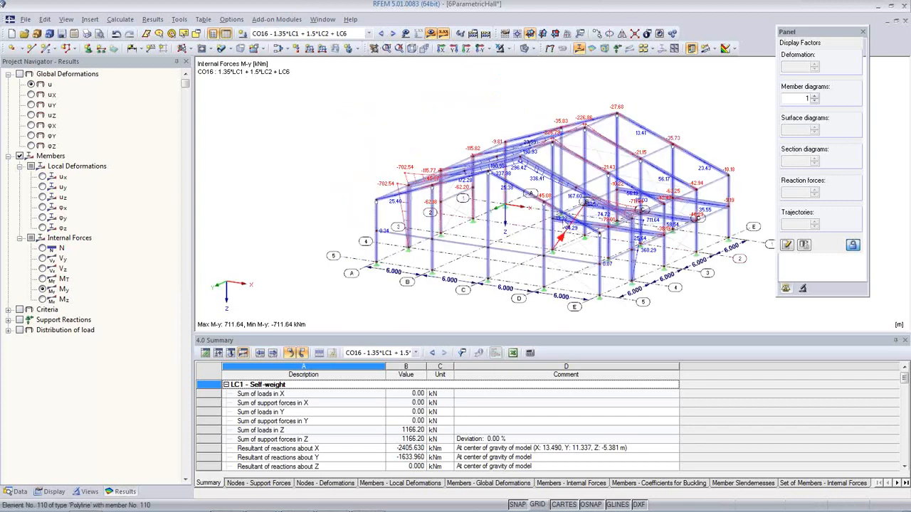
mouse_move(604, 218)
middle_mouse_down("ctrl")
mouse_move(543, 253)
mouse_move(522, 228)
middle_mouse_up("ctrl")
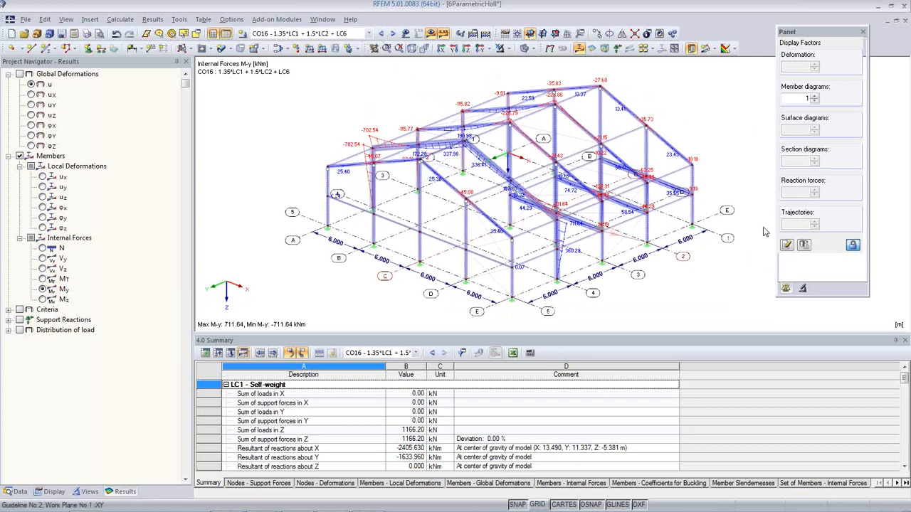
left_click(815, 96)
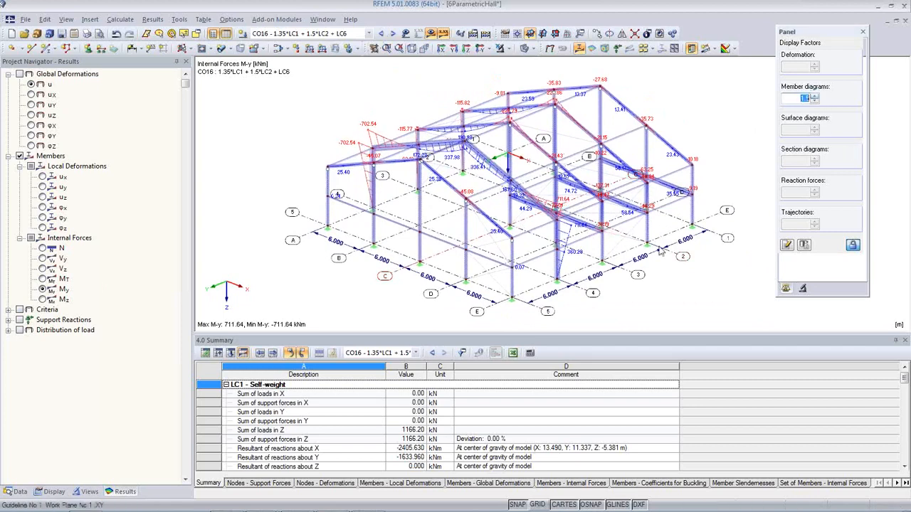
left_click(524, 47)
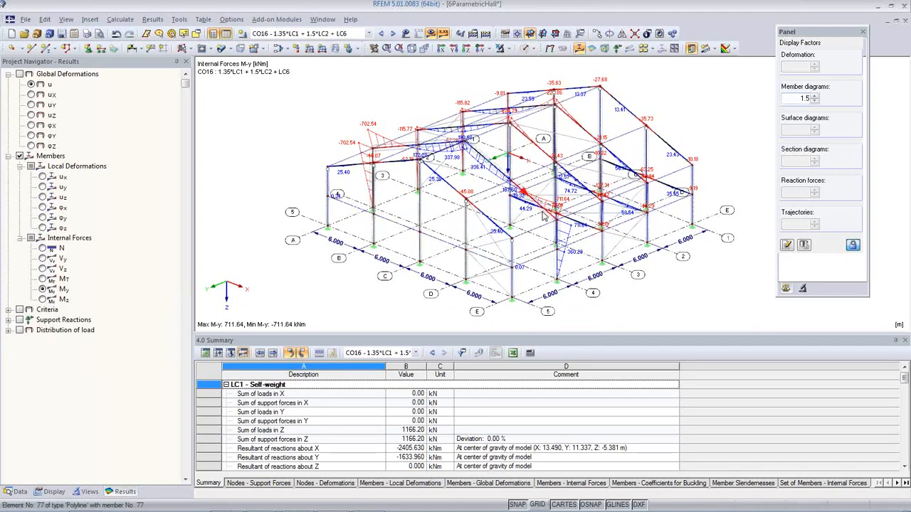
middle_click_drag(636, 251, 585, 280, "ctrl")
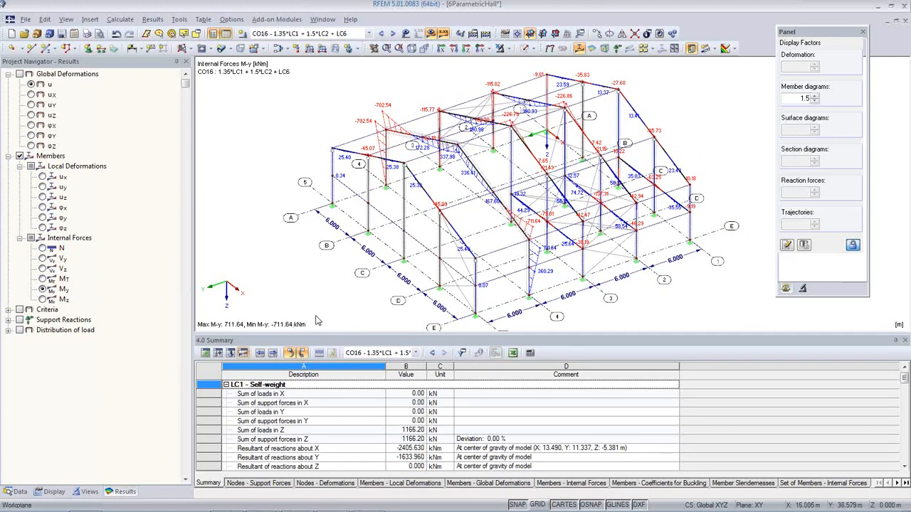
Step: Collapse the 6ParametricHall entry in the data navigator and open the 7Plausibility model
left_click(26, 19)
left_click(250, 204)
left_click(16, 492)
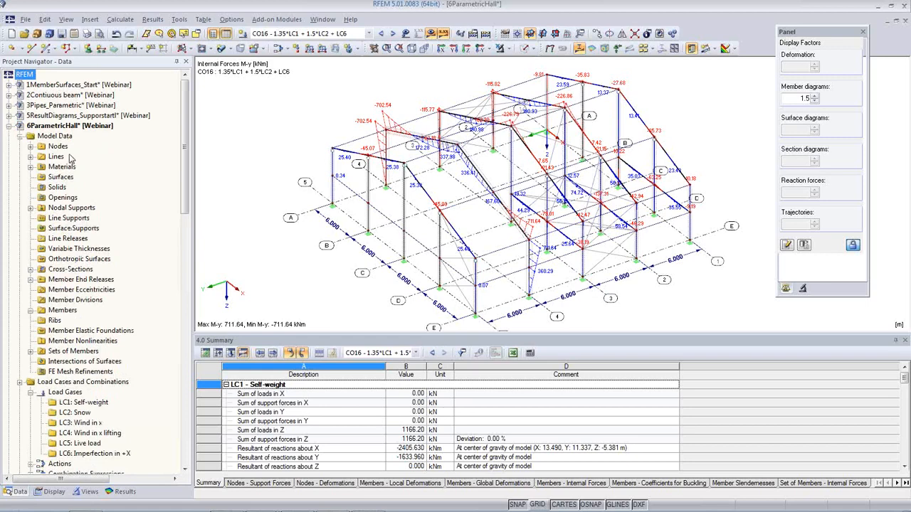
left_click(9, 126)
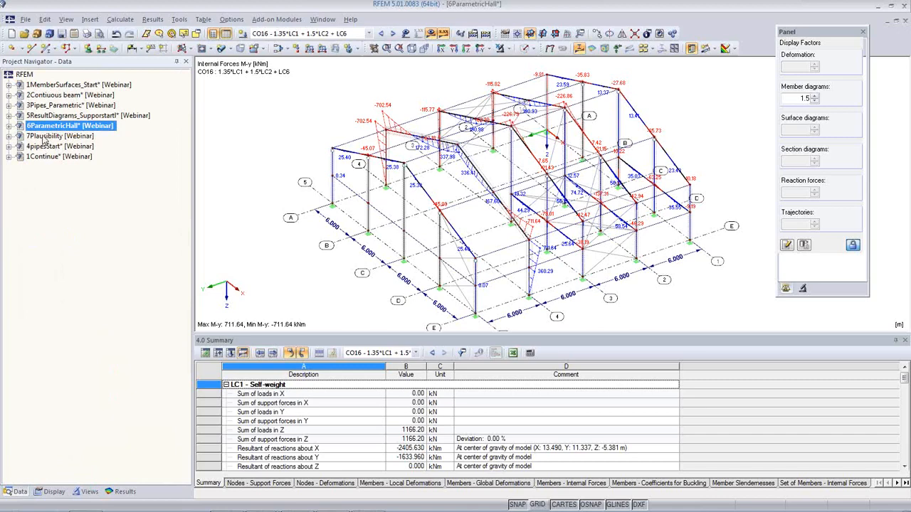
right_click(44, 136)
left_click(341, 228)
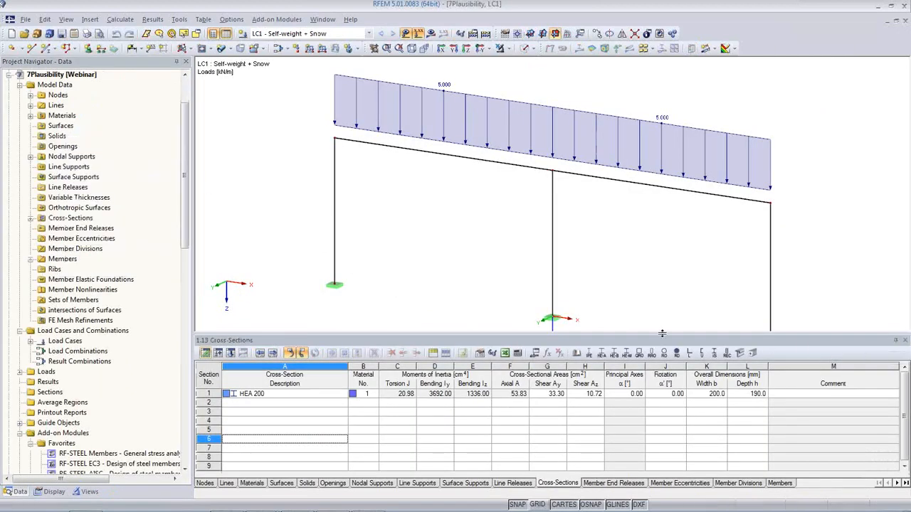
Step: Reduce the cross-section table's height and fit the whole frame into the enlarged graphics area
left_click_drag(662, 333, 662, 403)
middle_click_drag(601, 321, 517, 336)
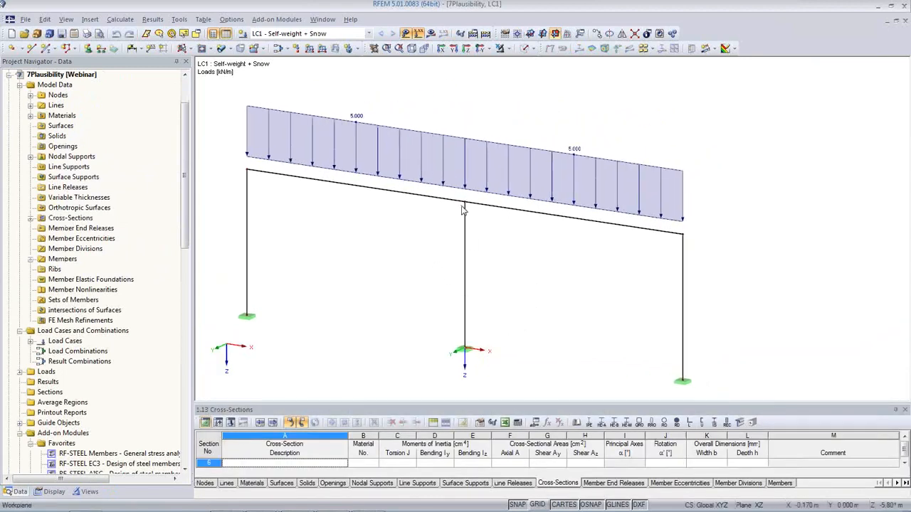
middle_click_drag(517, 245, 531, 261, "ctrl")
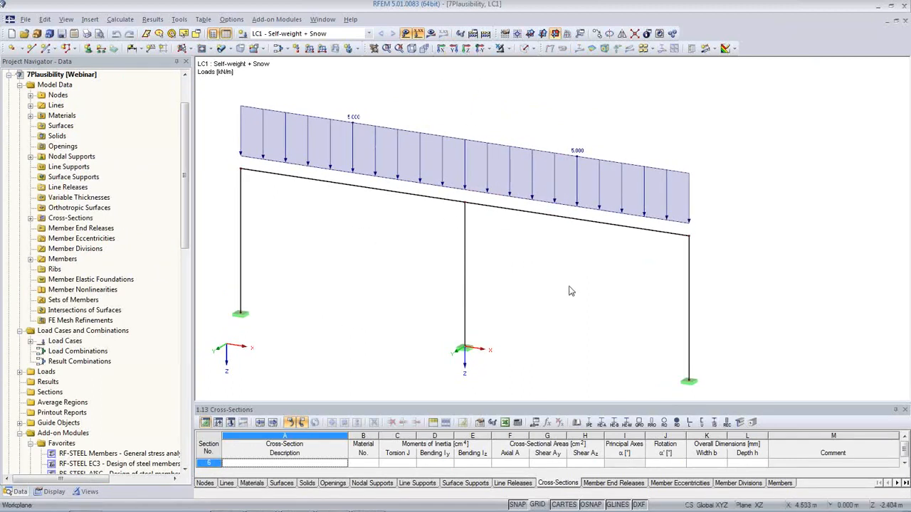
scroll(571, 285, "up", 1)
scroll(571, 285, "down", 1)
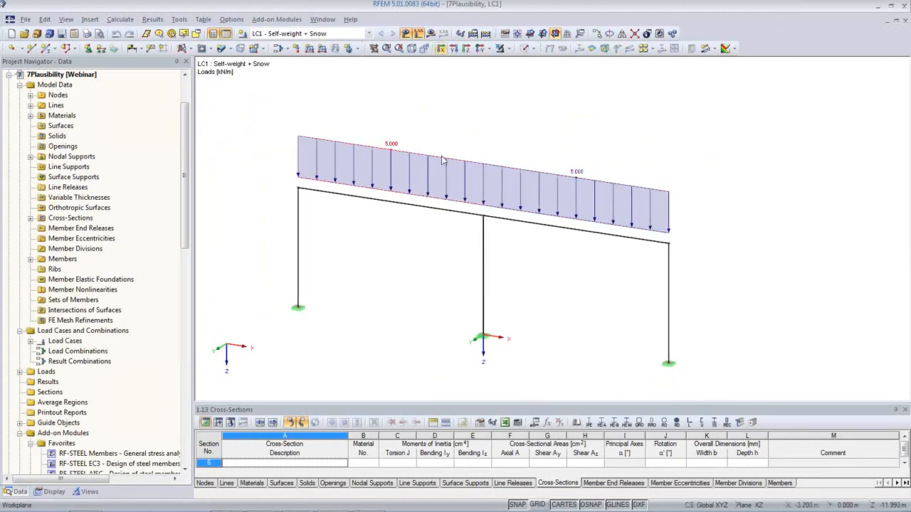
Step: Calculate load case LC1 and examine the flagged unstable node at the top of the middle column
left_click(431, 34)
left_click(435, 284)
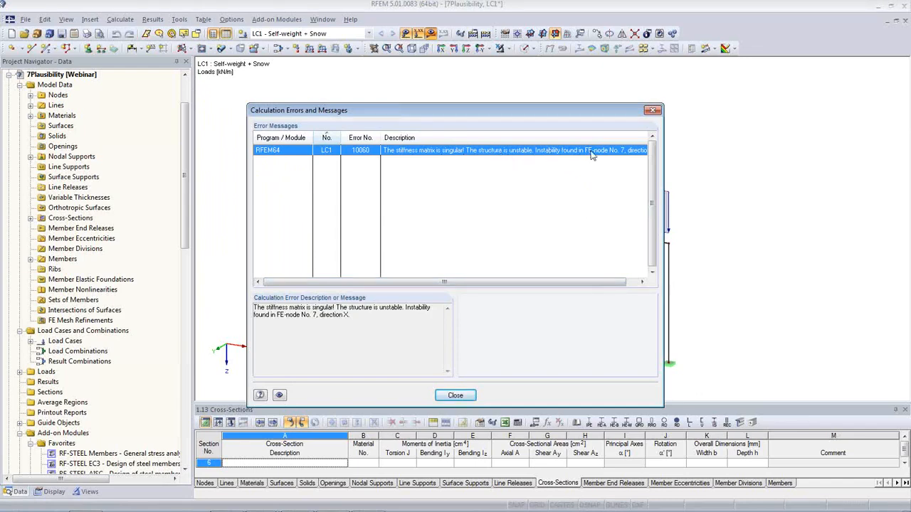
left_click_drag(493, 109, 285, 171)
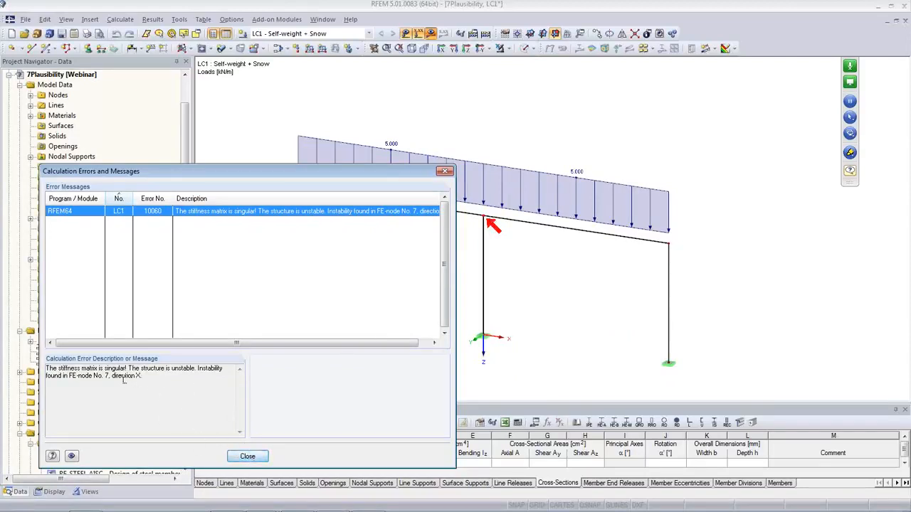
left_click(247, 456)
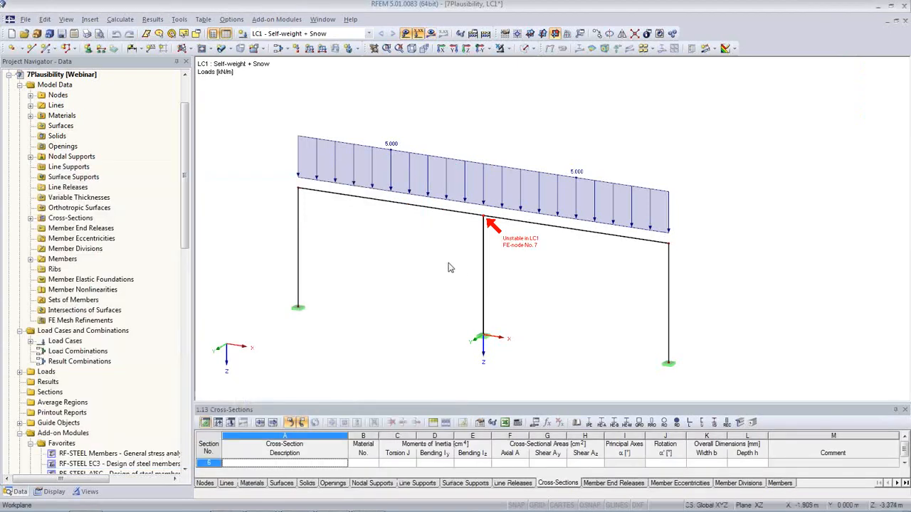
scroll(484, 217, "up", 5)
scroll(491, 212, "down", 4)
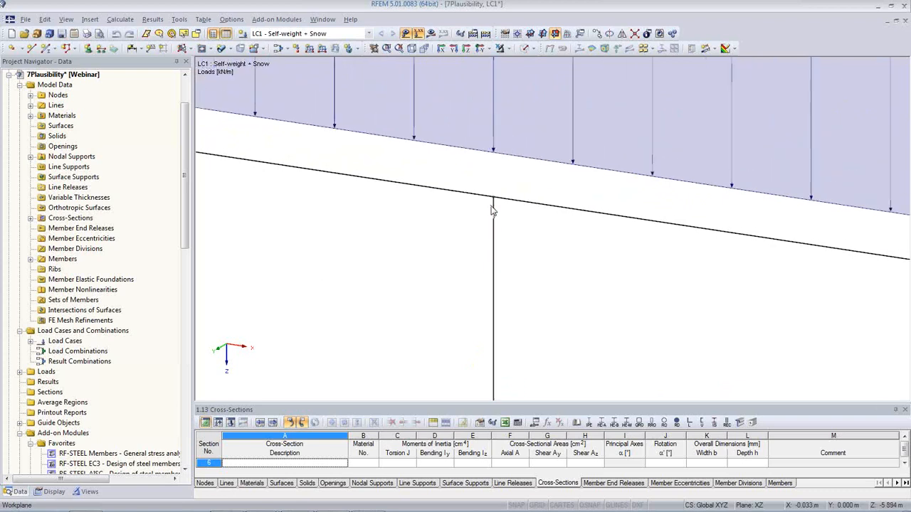
scroll(491, 230, "up", 3)
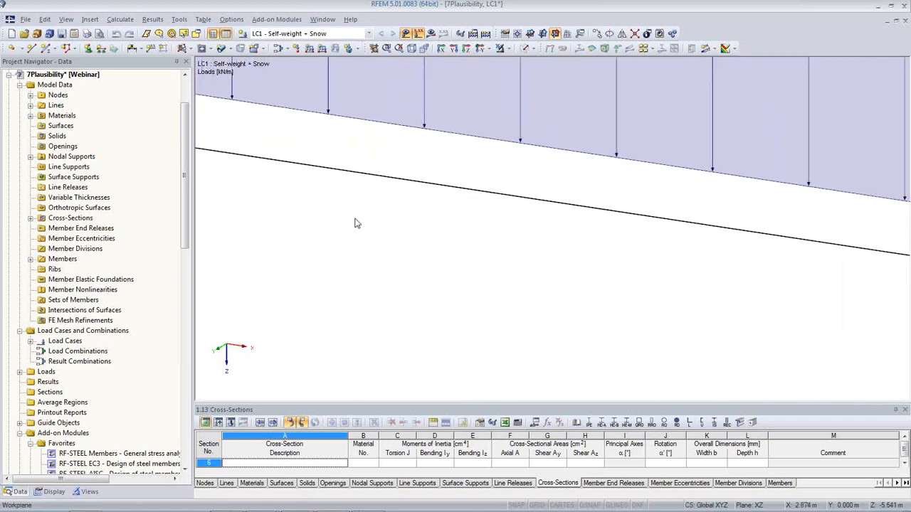
scroll(541, 221, "down", 5)
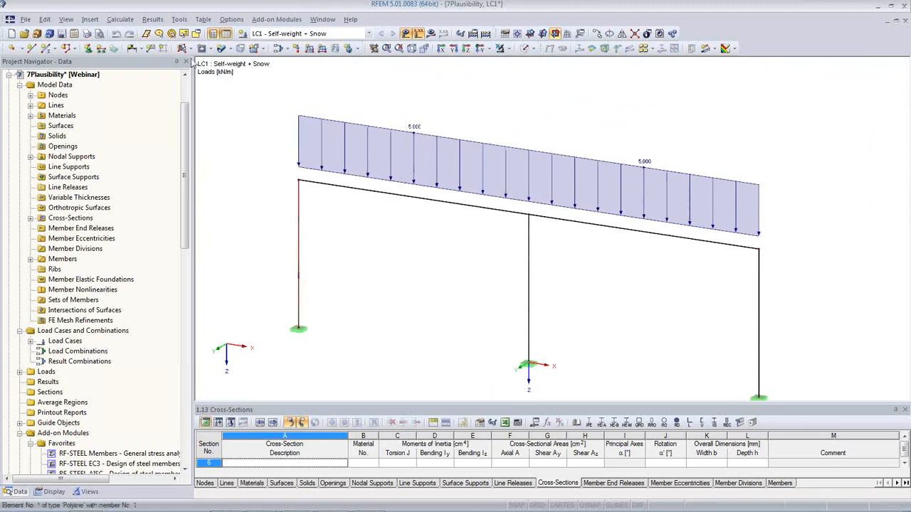
Step: Run the model check for identical nodes with a tolerance of 0.005 m
left_click(180, 20)
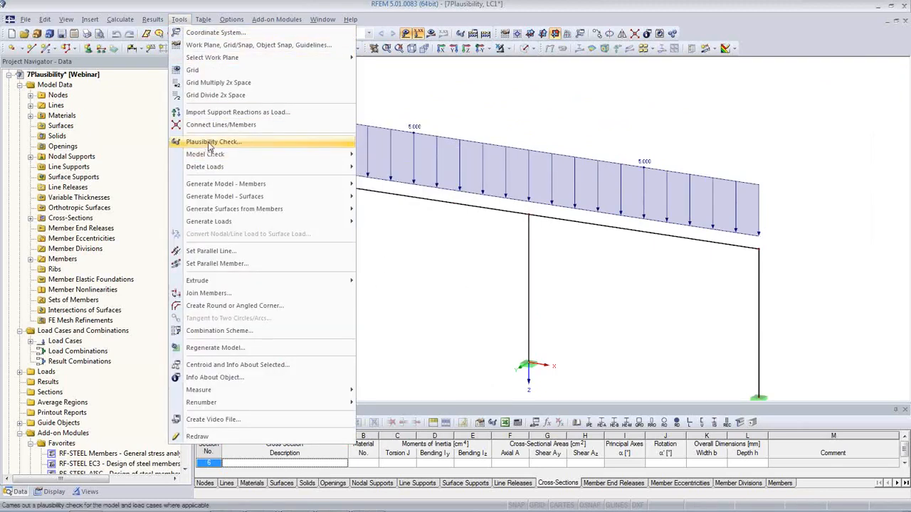
mouse_move(211, 156)
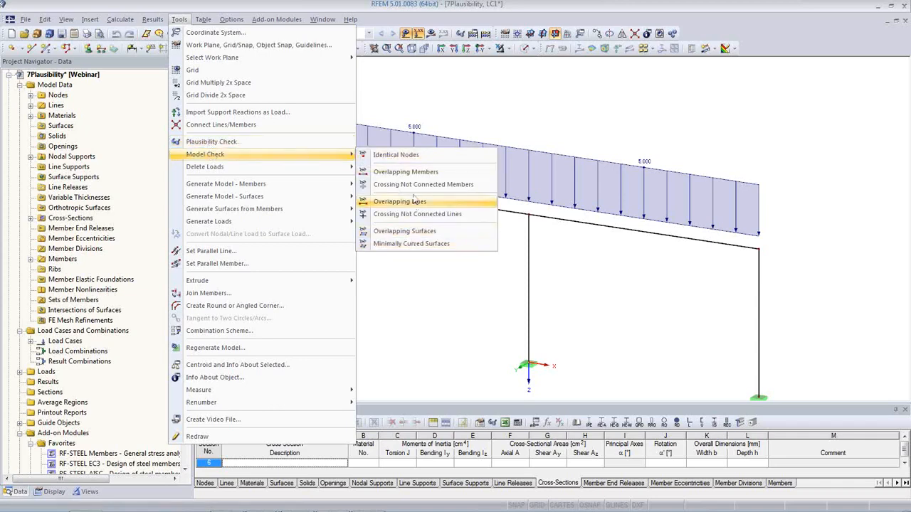
left_click(404, 155)
left_click_drag(410, 151, 174, 100)
left_click_drag(271, 282, 286, 281)
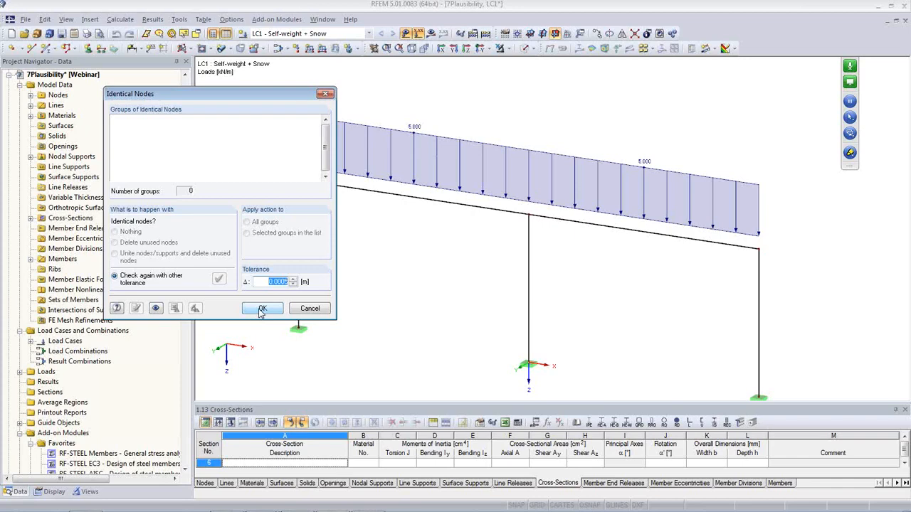
left_click(281, 282)
key("BackSpace")
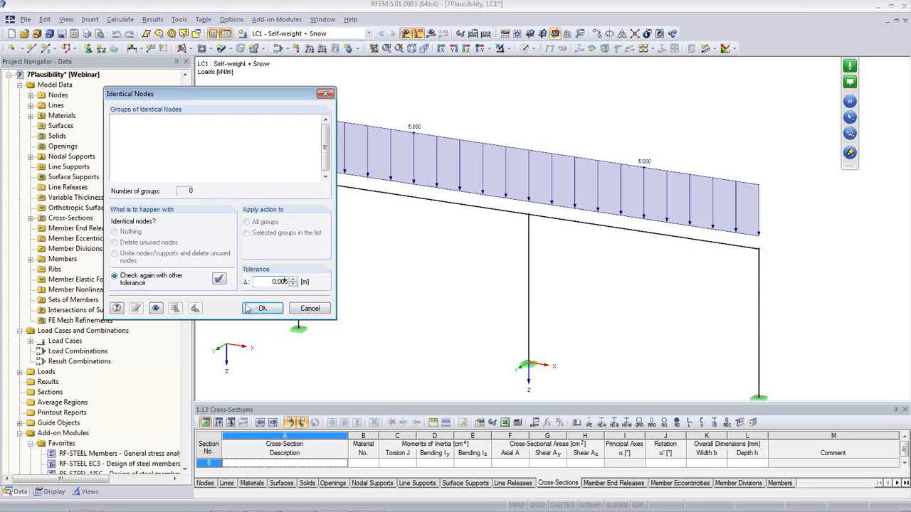
left_click(219, 281)
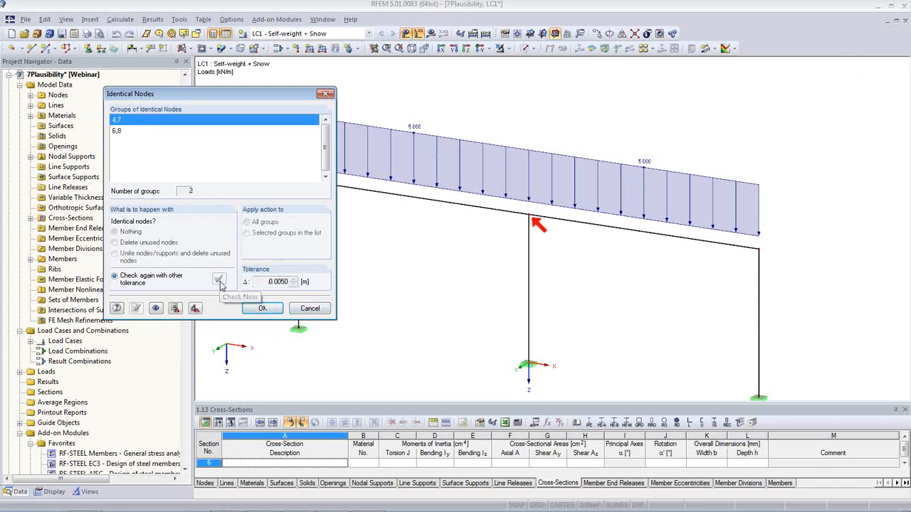
Step: Locate identical-node groups 4,7 and 6,8 on the frame and create a visibility of each group
left_click(121, 132)
left_click(119, 121)
left_click(121, 131)
left_click(122, 123)
left_click(123, 132)
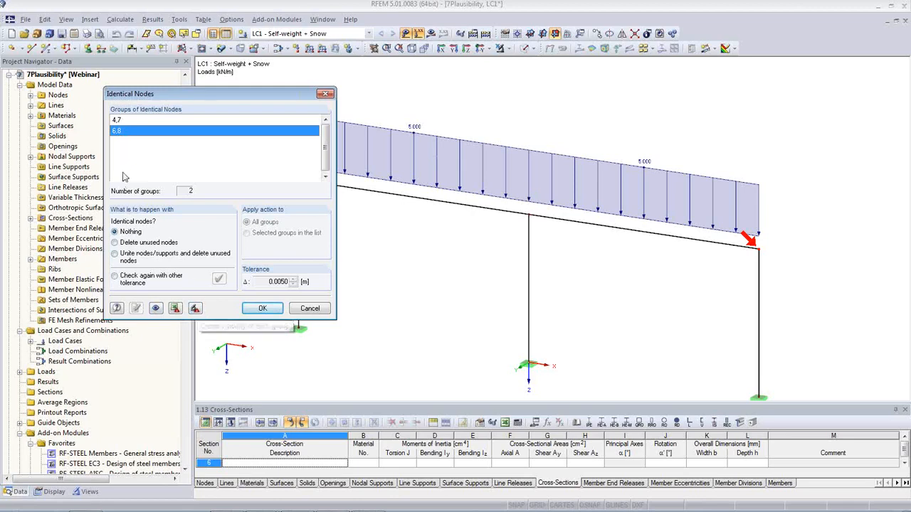
left_click(121, 120)
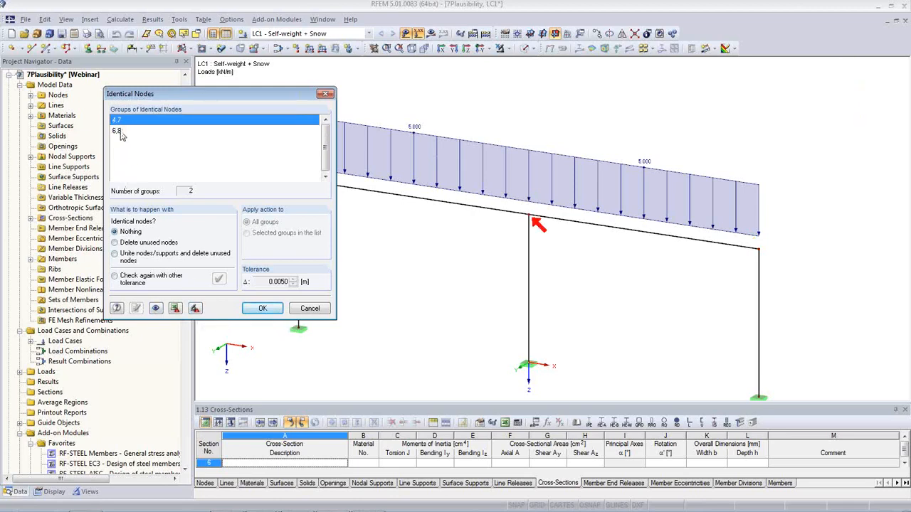
left_click(121, 132)
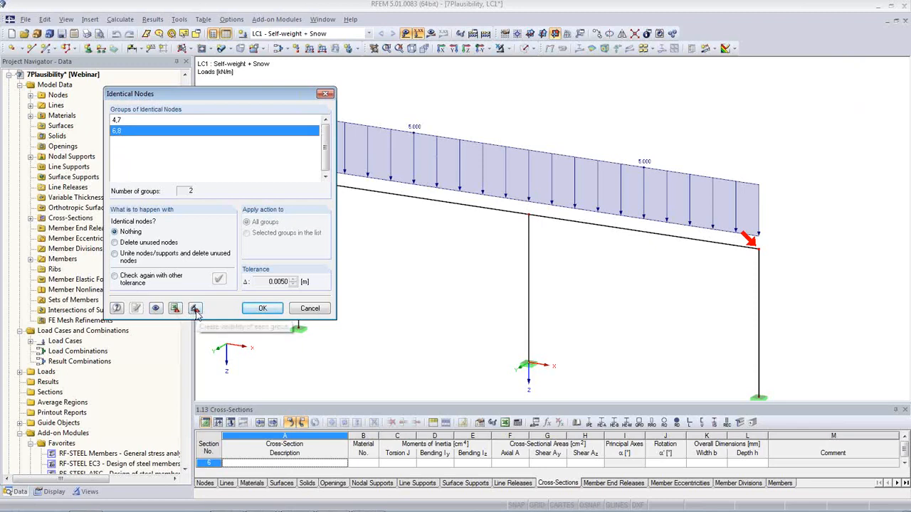
left_click(195, 309)
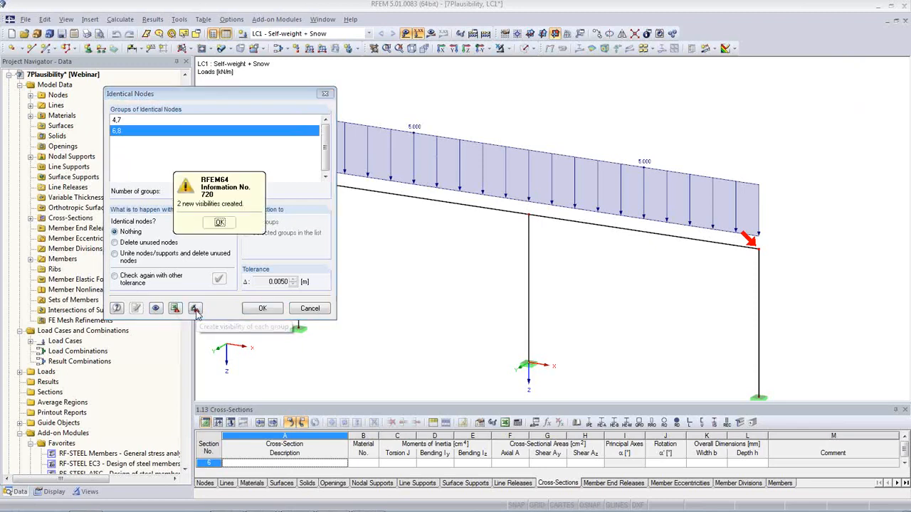
Step: Display only the Identical Nodes 4,7 visibility from the model check and examine the node at the middle column's top
left_click(220, 222)
left_click(309, 308)
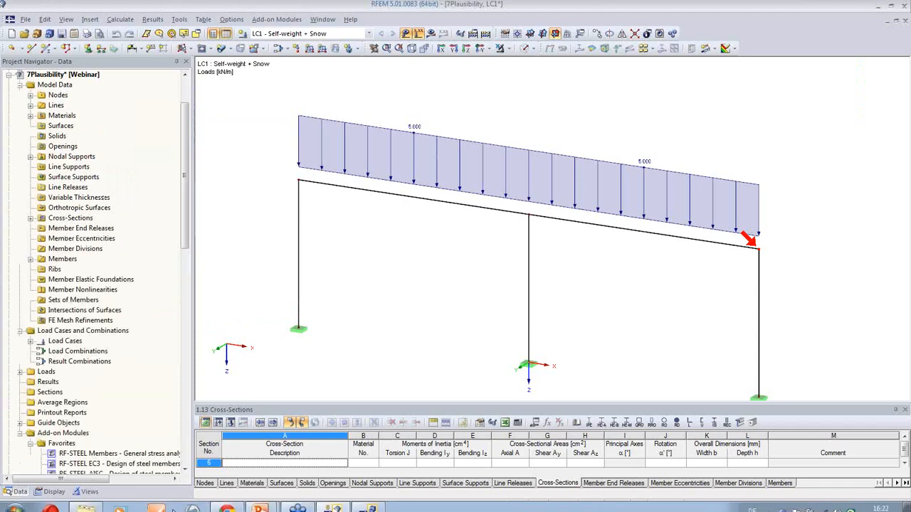
scroll(163, 434, "down", 8)
left_click(89, 492)
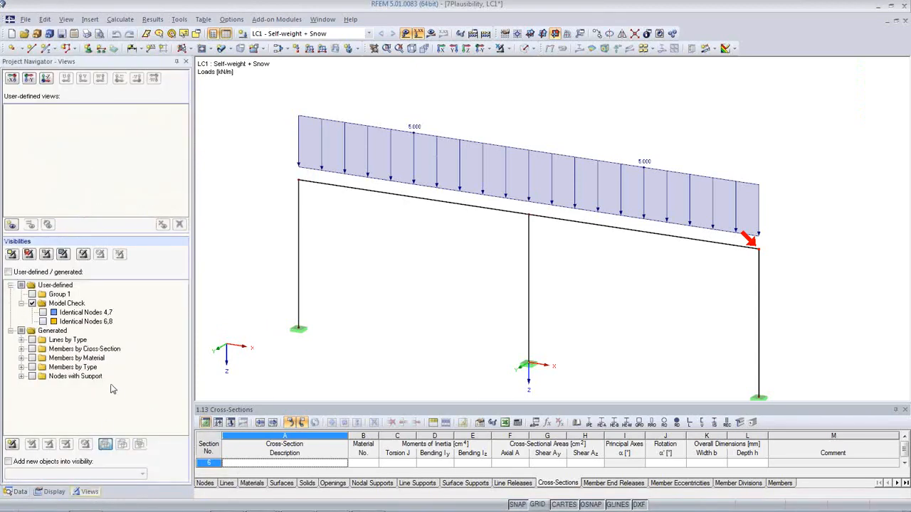
left_click(43, 312)
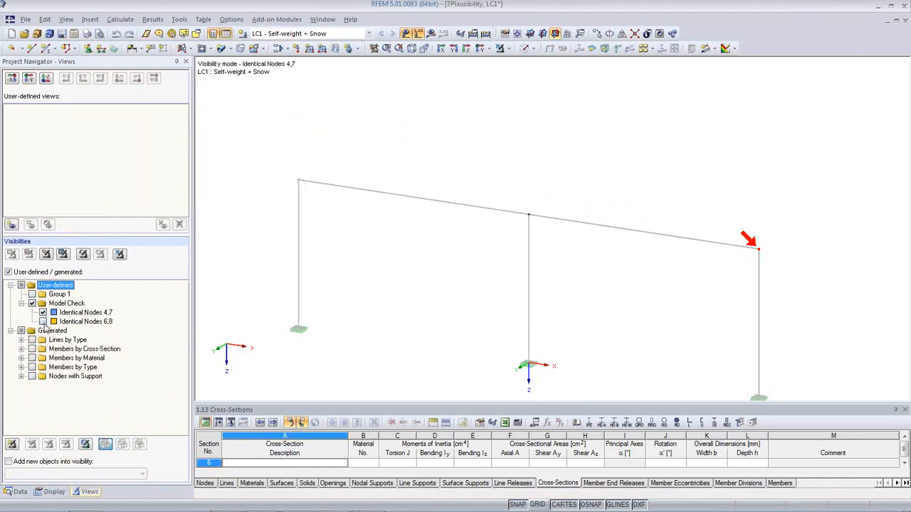
left_click(703, 267)
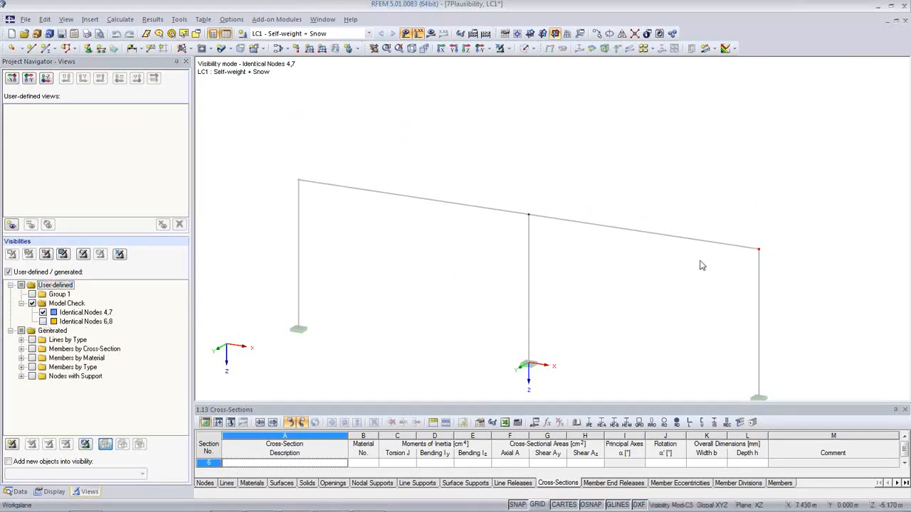
scroll(530, 217, "up", 4)
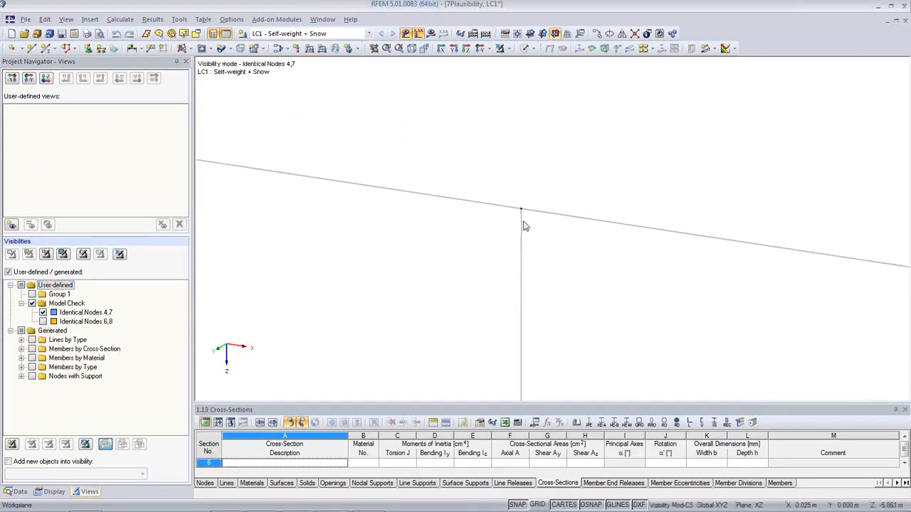
scroll(520, 205, "up", 1)
Step: Show the full frame with its loads again and deselect the Identical Nodes 4,7 visibility
left_click(412, 50)
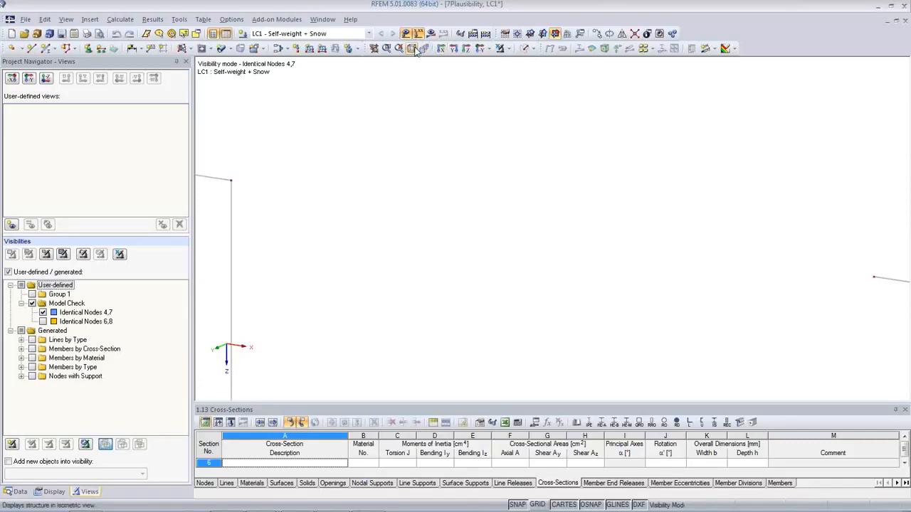
left_click(500, 49)
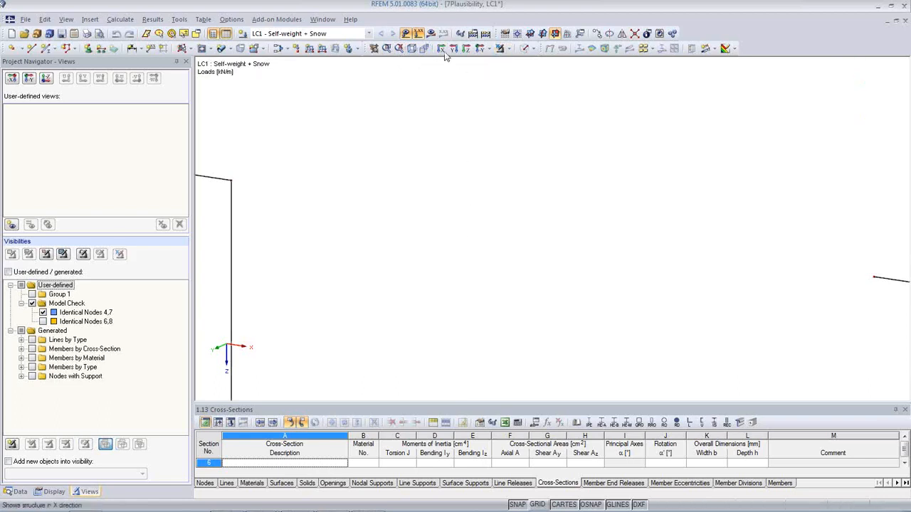
left_click(420, 47)
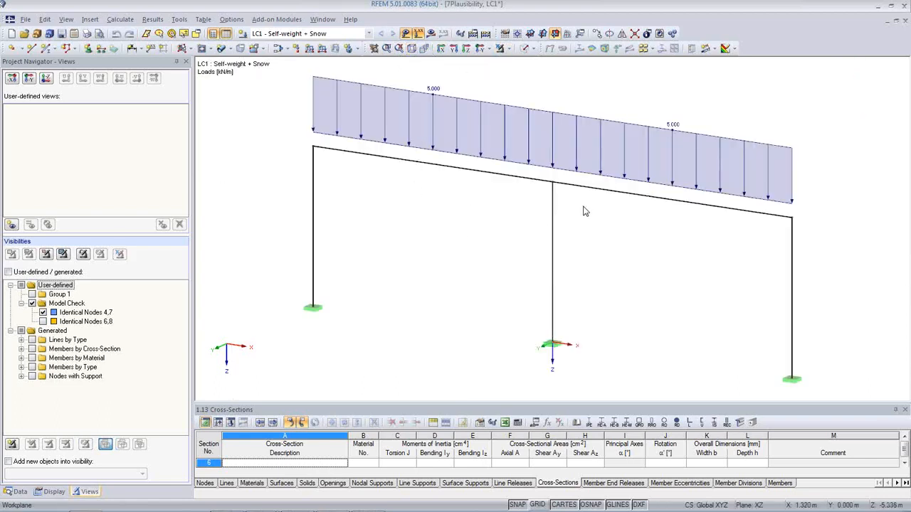
scroll(505, 223, "up", 3)
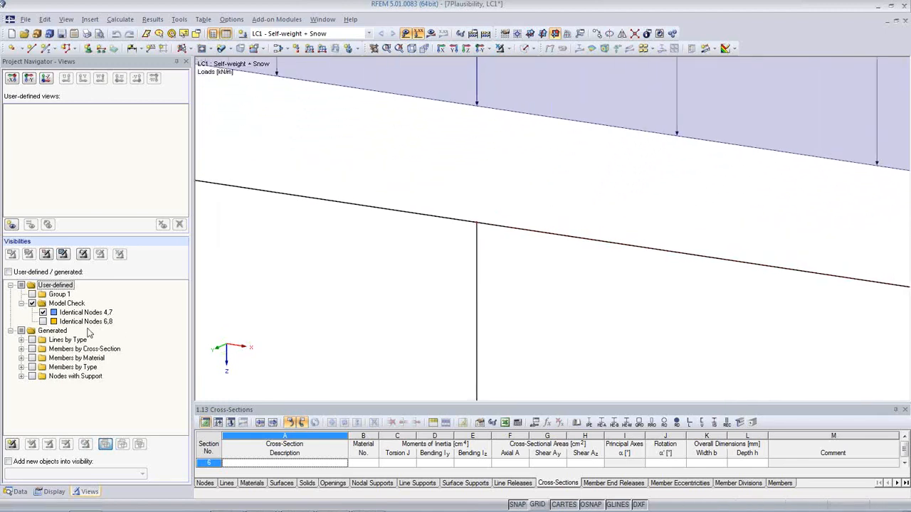
left_click(42, 312)
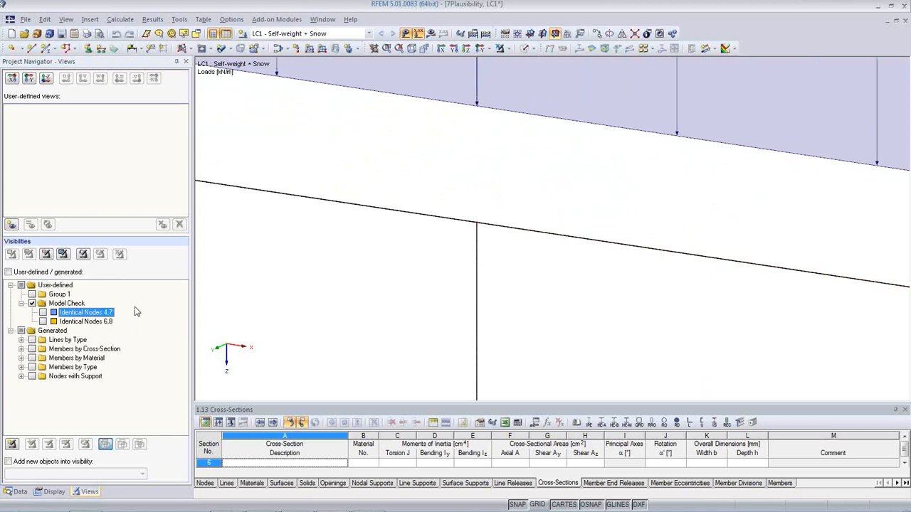
Step: Check the coordinates of node 7 at the small gap between the middle column's top and the adjoining beam
left_click(492, 240)
scroll(490, 233, "up", 3)
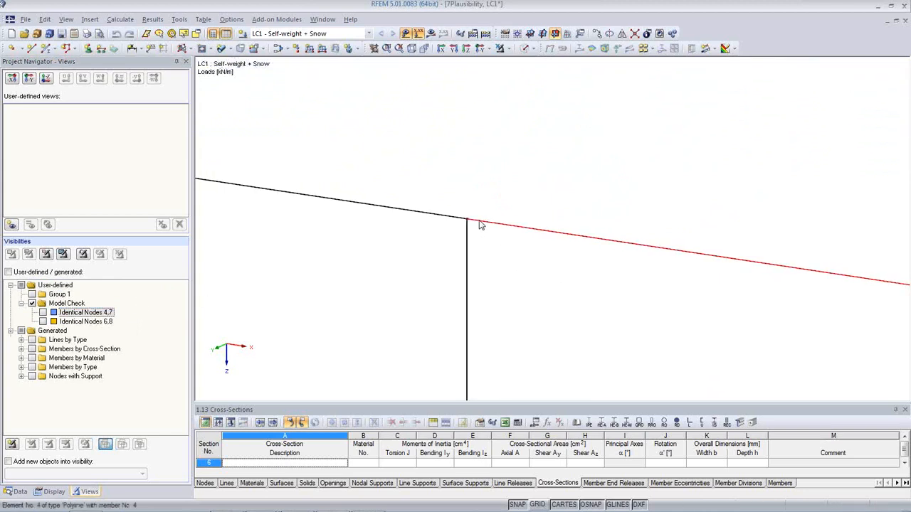
scroll(462, 226, "up", 10)
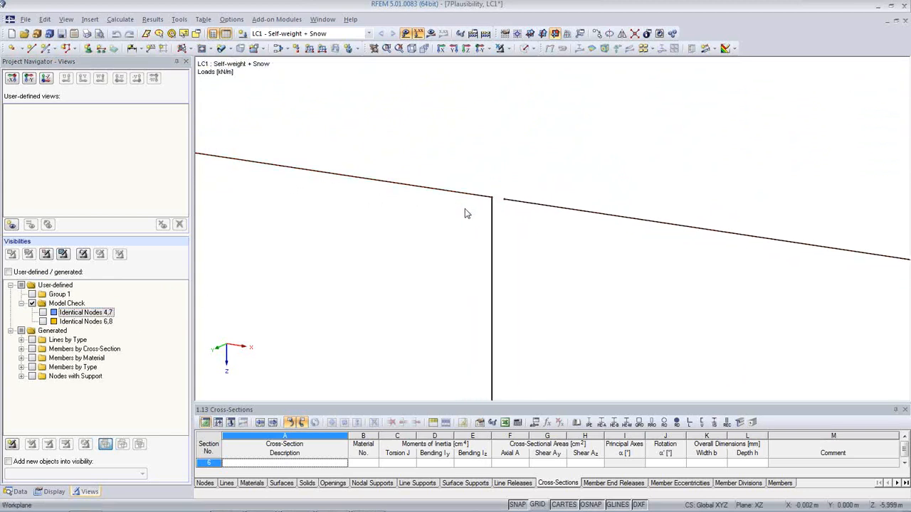
double_click(504, 205)
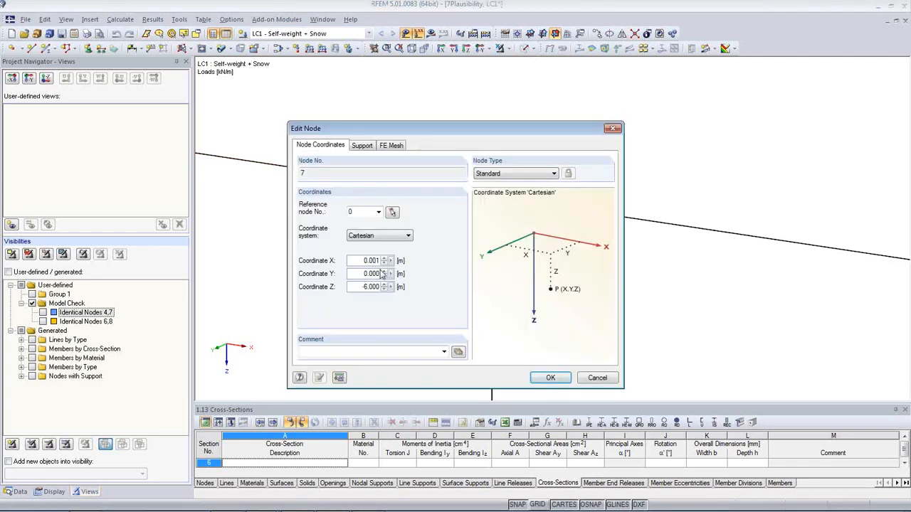
left_click(552, 377)
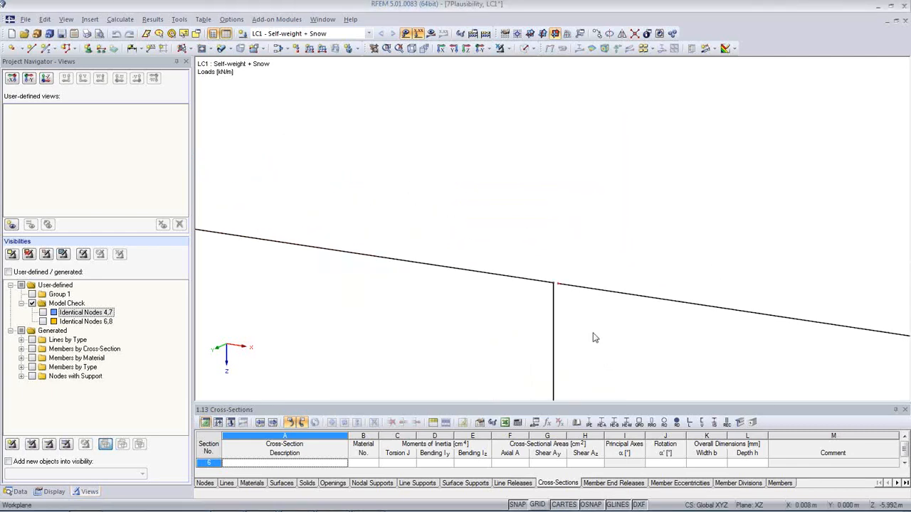
Step: Close the gap at the lower eave by moving beam end node 6 onto the outer column's top node
middle_click_drag(745, 344, 334, 192)
scroll(654, 265, "down", 5)
middle_click_drag(790, 311, 356, 217)
scroll(308, 204, "down", 6)
scroll(788, 266, "up", 11)
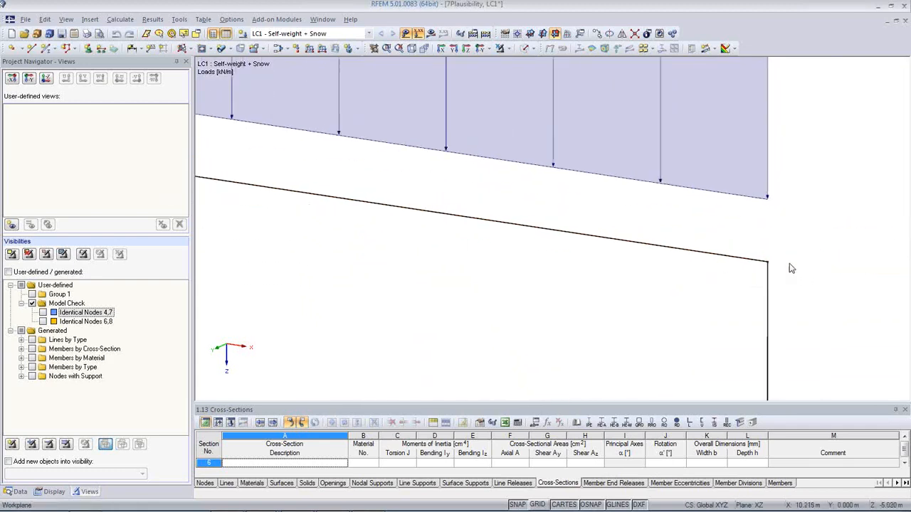
scroll(764, 264, "up", 15)
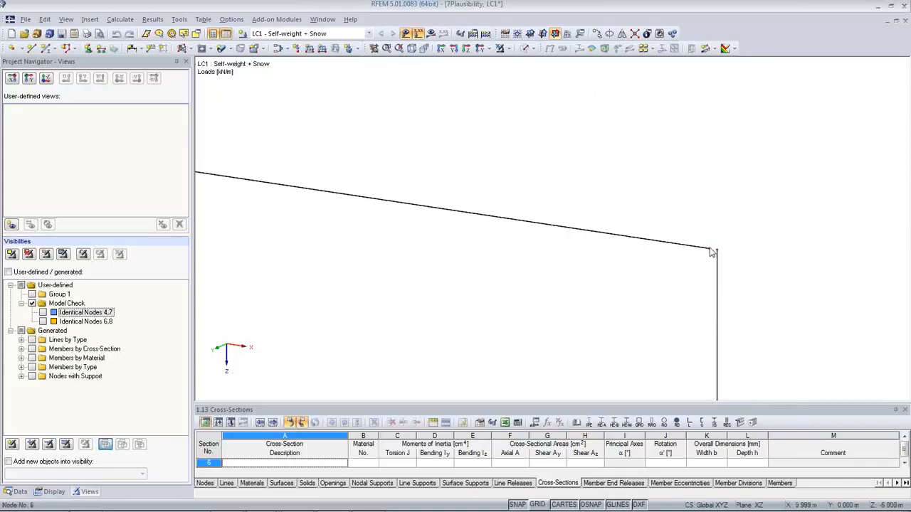
left_click_drag(711, 249, 716, 250)
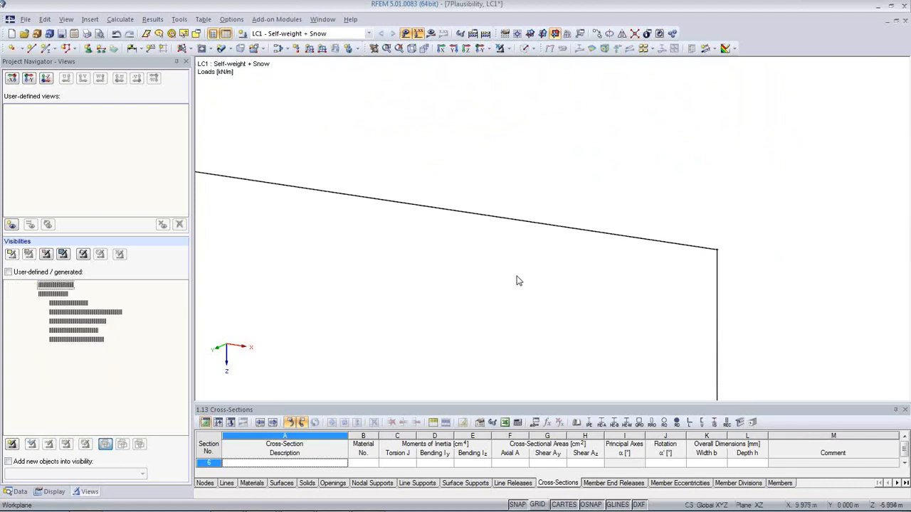
scroll(417, 240, "down", 2)
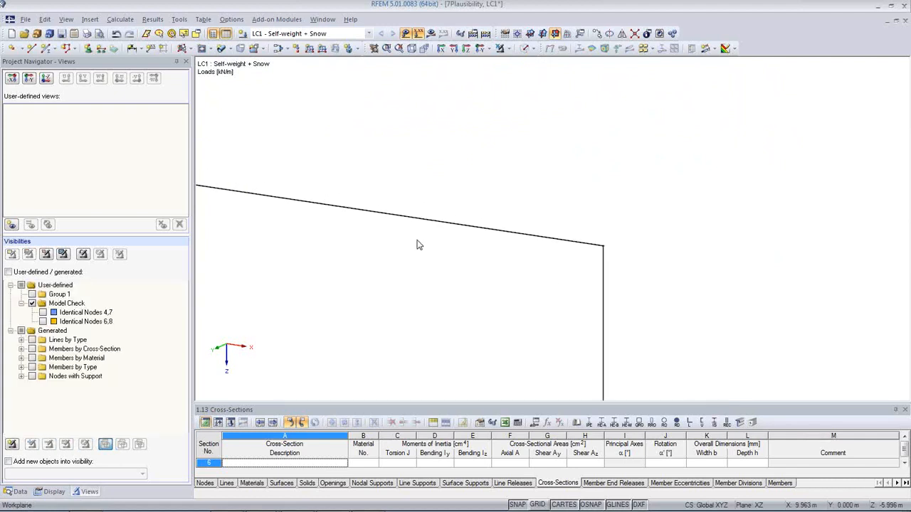
Step: Rerun the identical nodes model check with a tolerance of 0.005 m for the gap at the middle column
left_click(411, 48)
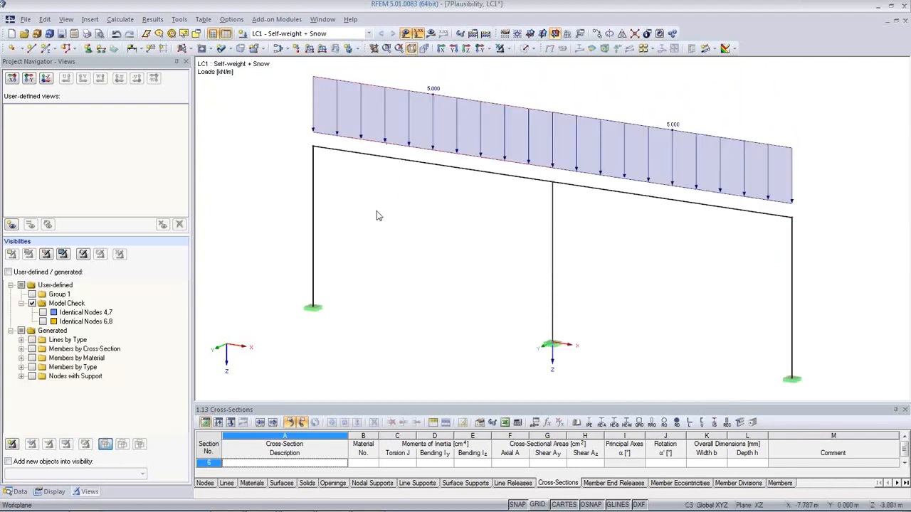
scroll(555, 187, "up", 5)
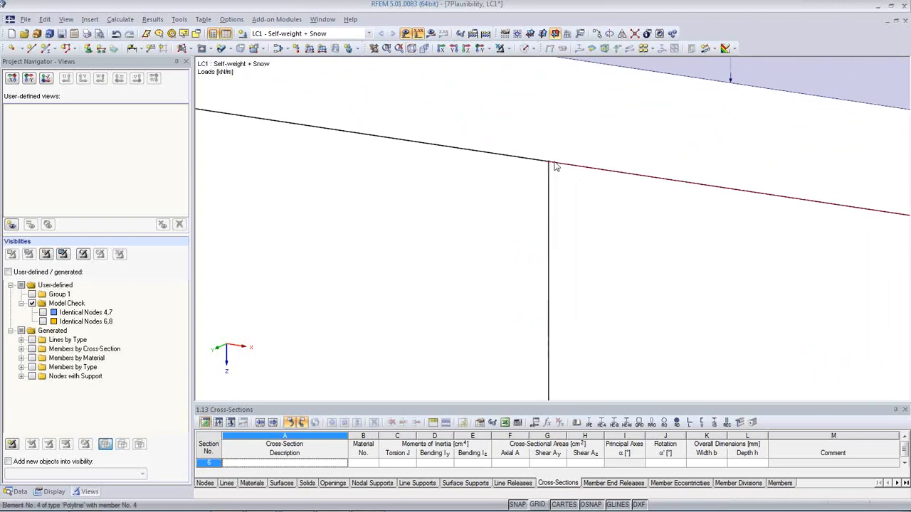
scroll(501, 183, "up", 9)
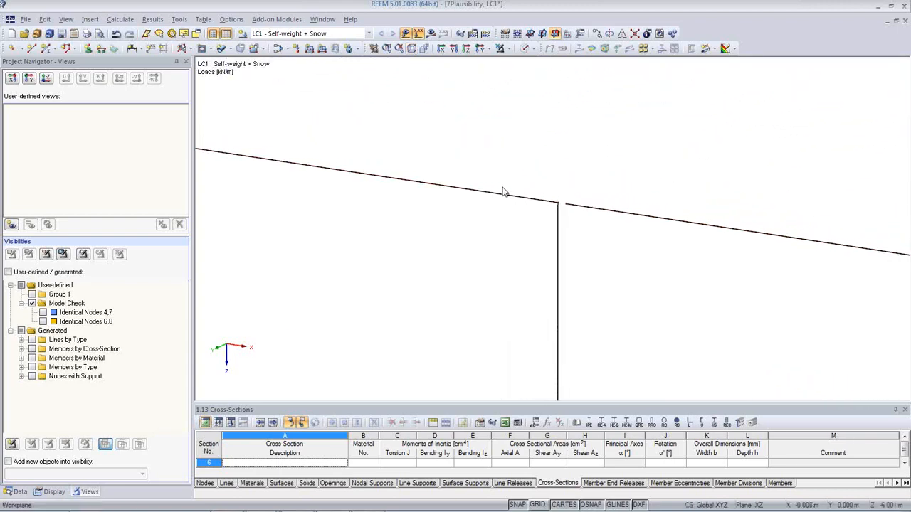
left_click(179, 19)
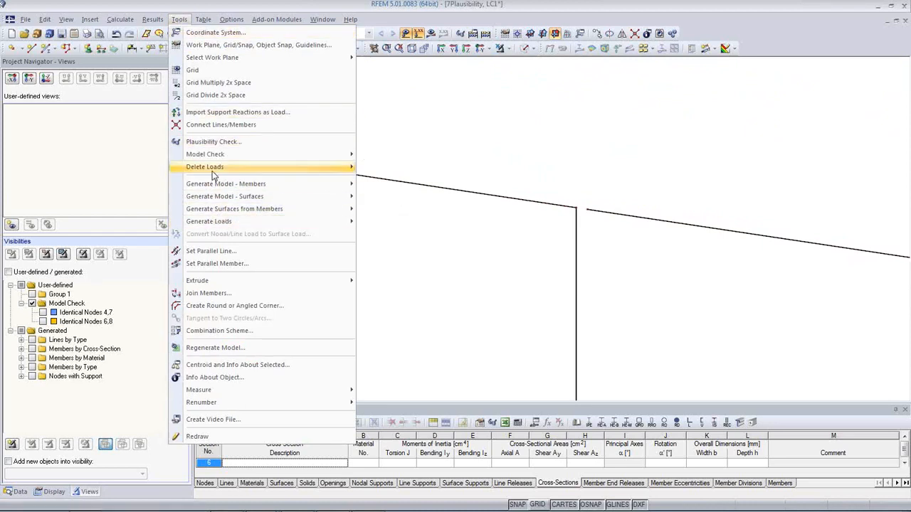
mouse_move(214, 155)
left_click(388, 156)
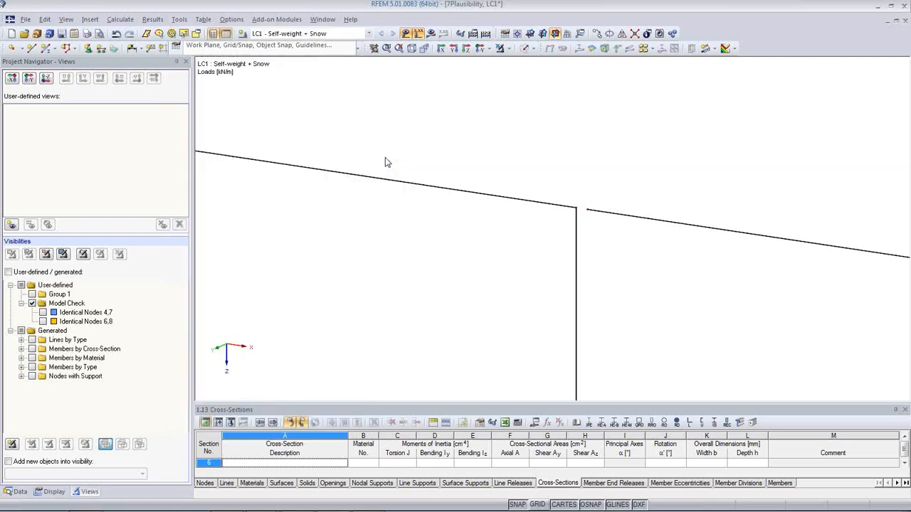
left_click_drag(443, 155, 291, 156)
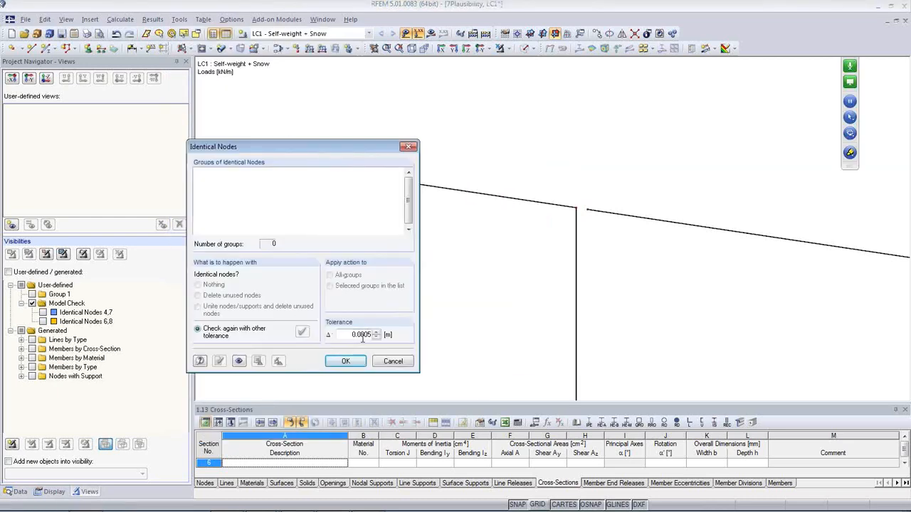
left_click(304, 334)
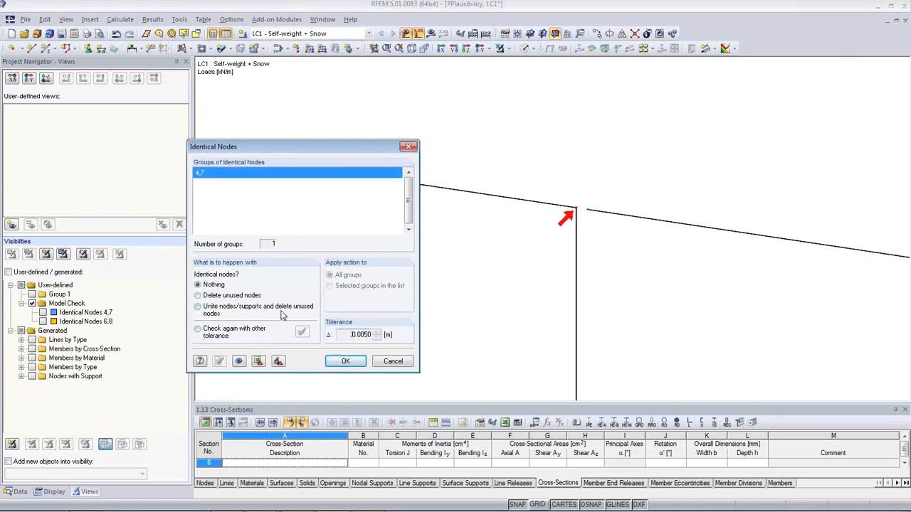
Step: Unite the nodes/supports of all identical-node groups and delete the unused nodes
left_click(198, 307)
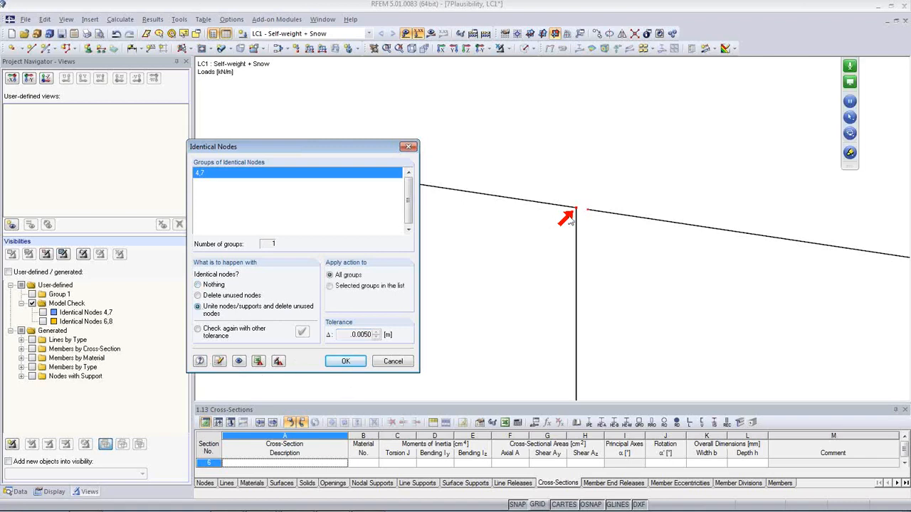
left_click(220, 361)
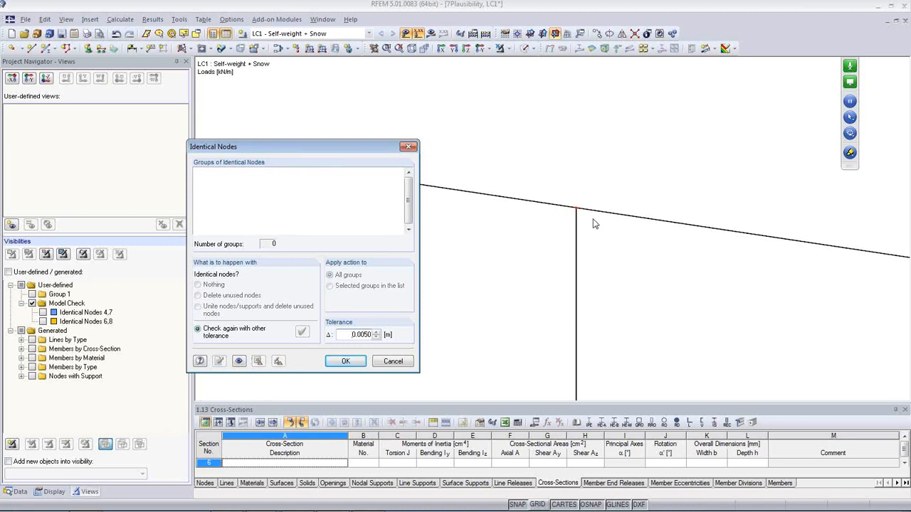
left_click(345, 361)
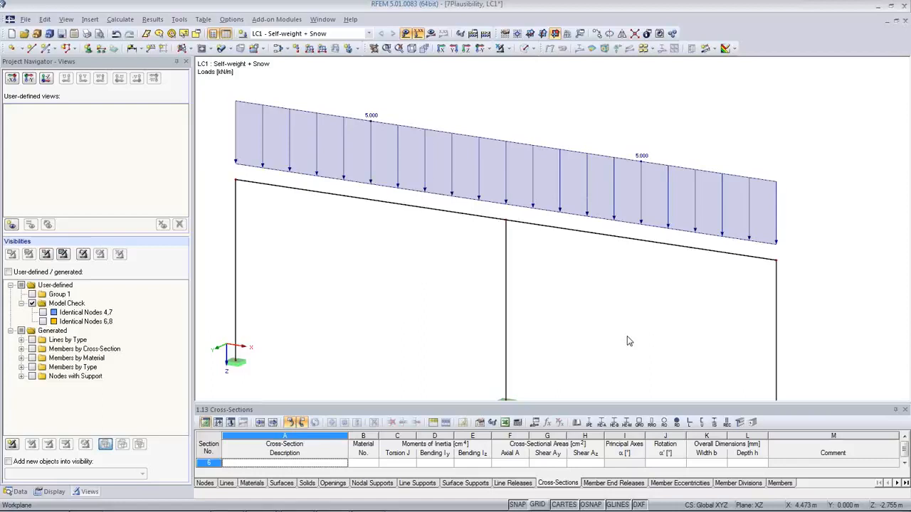
scroll(489, 300, "down", 1)
middle_click_drag(485, 302, 494, 271)
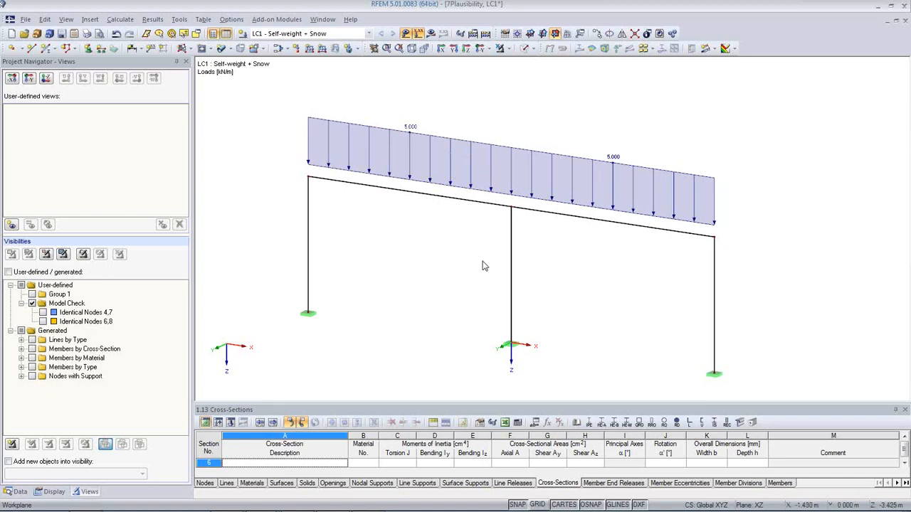
scroll(484, 264, "down", 1)
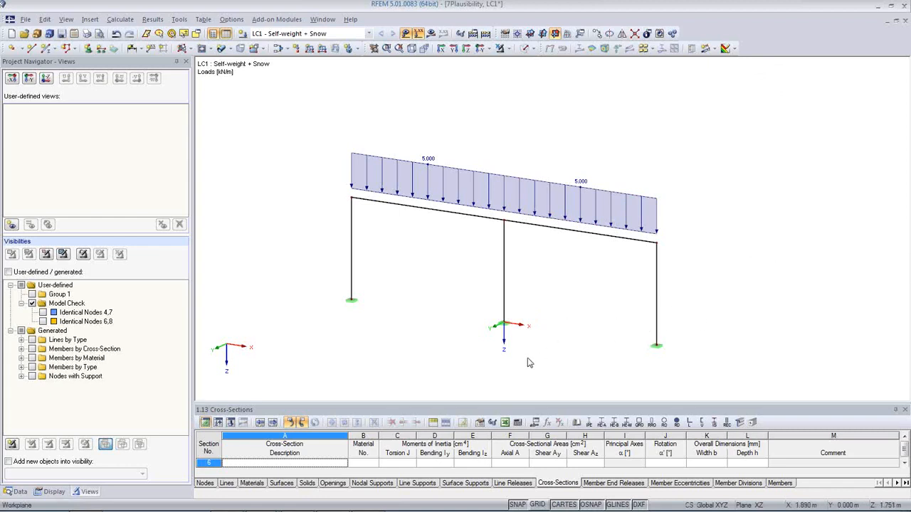
Step: Switch to the PowerPoint slide show and bring up the More Information slide
mouse_move(403, 510)
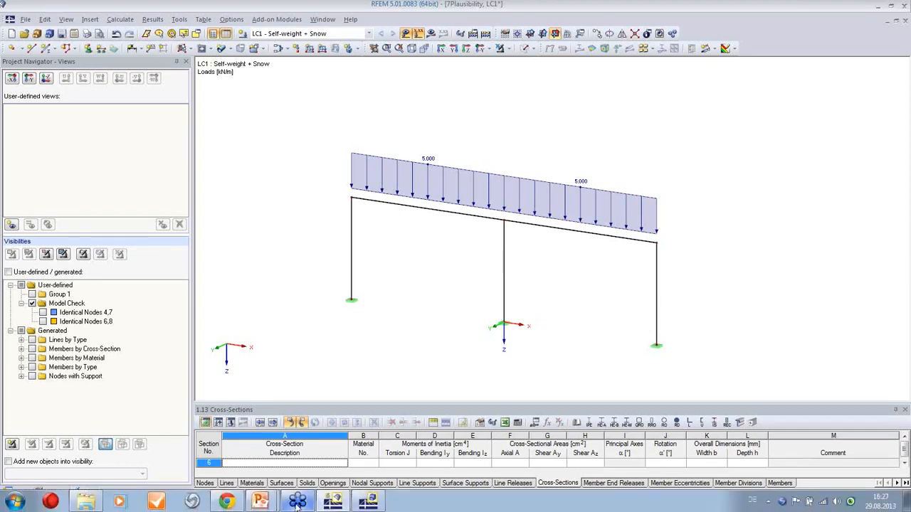
mouse_move(263, 505)
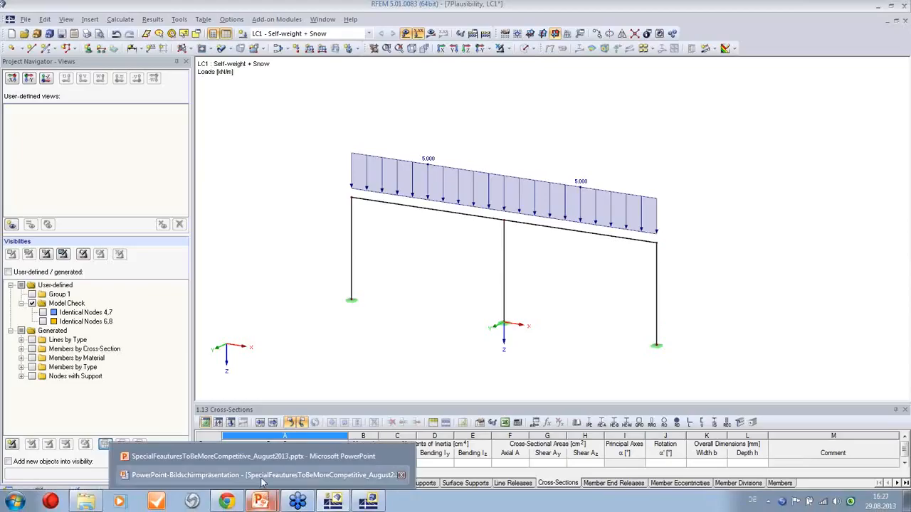
left_click(263, 475)
left_click(738, 331)
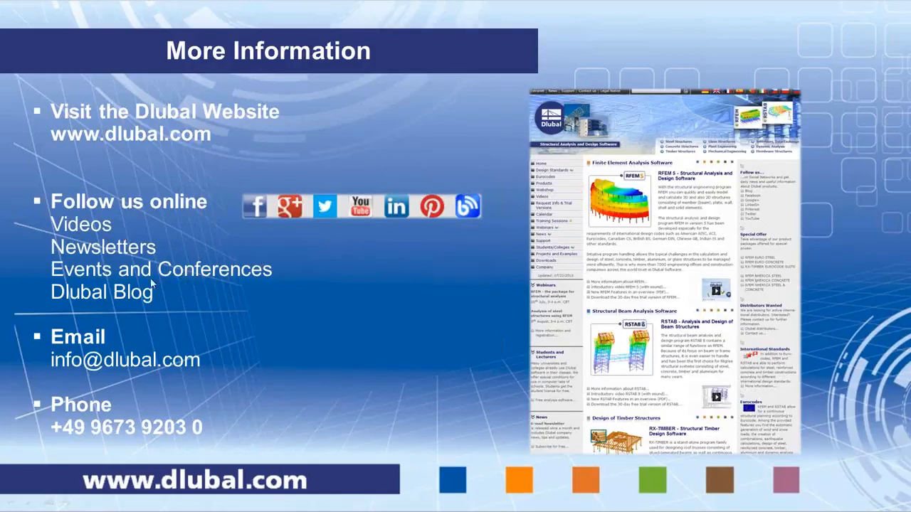
Step: Open the Dlubal website linked on the slide and go to the Dlubal Blog
left_click(623, 289)
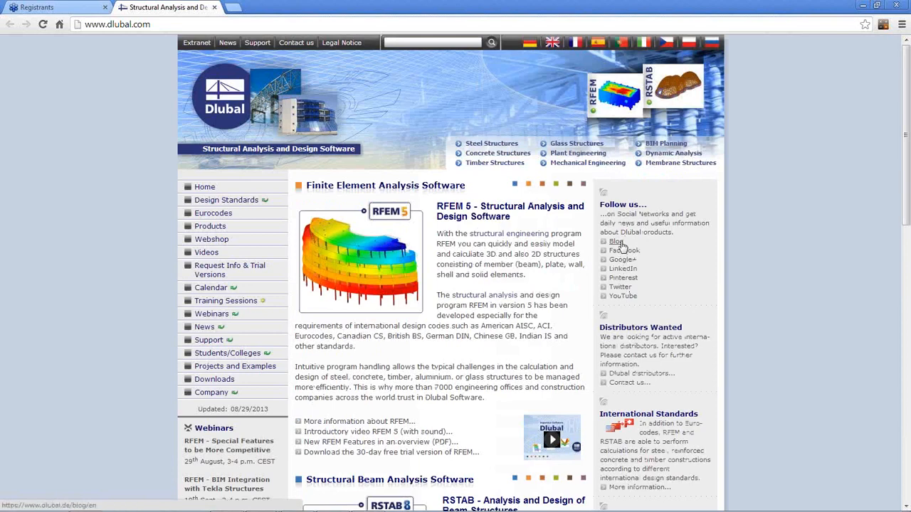
left_click(621, 243)
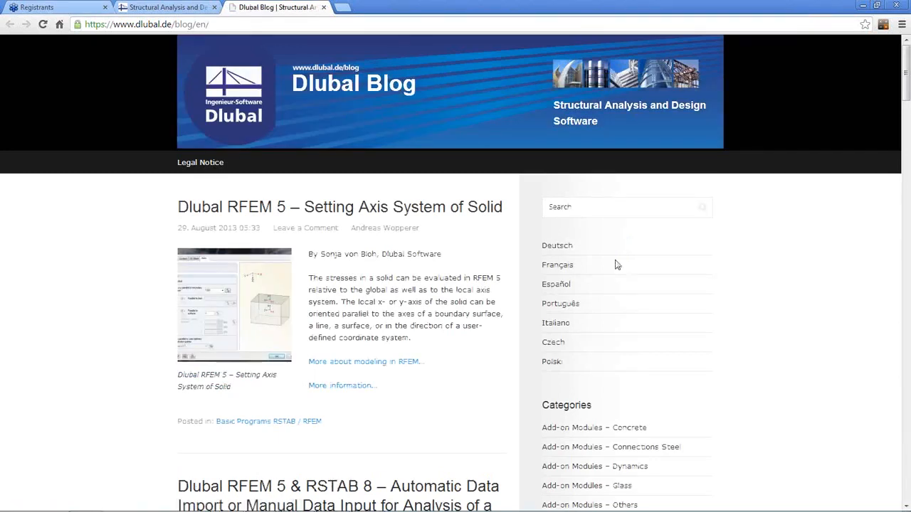
Step: Search the Dlubal Blog for "intersection" and look through the resulting articles
left_click(593, 212)
type("intersection")
key("Return")
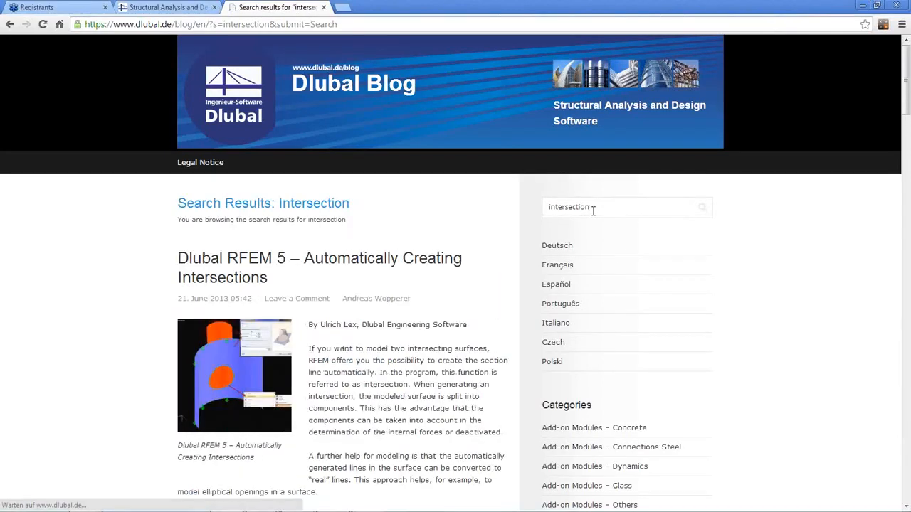
scroll(342, 291, "down", 1)
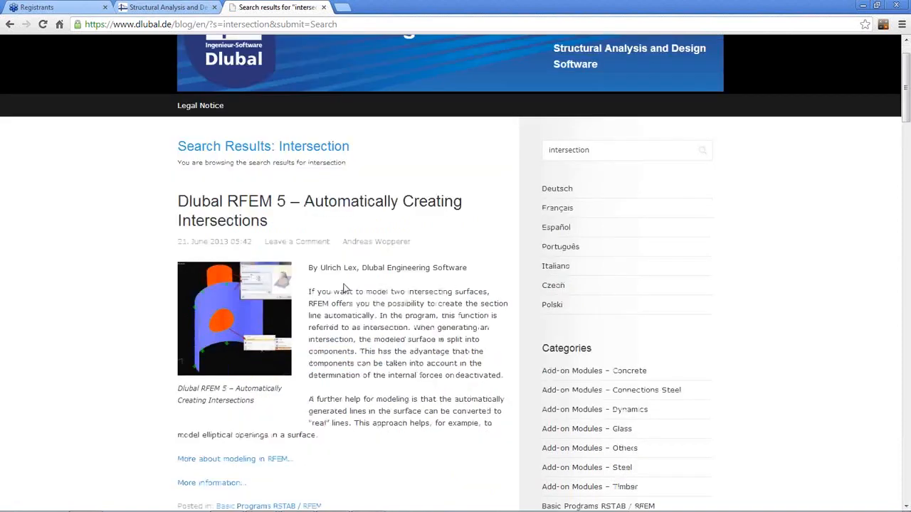
scroll(337, 264, "down", 1)
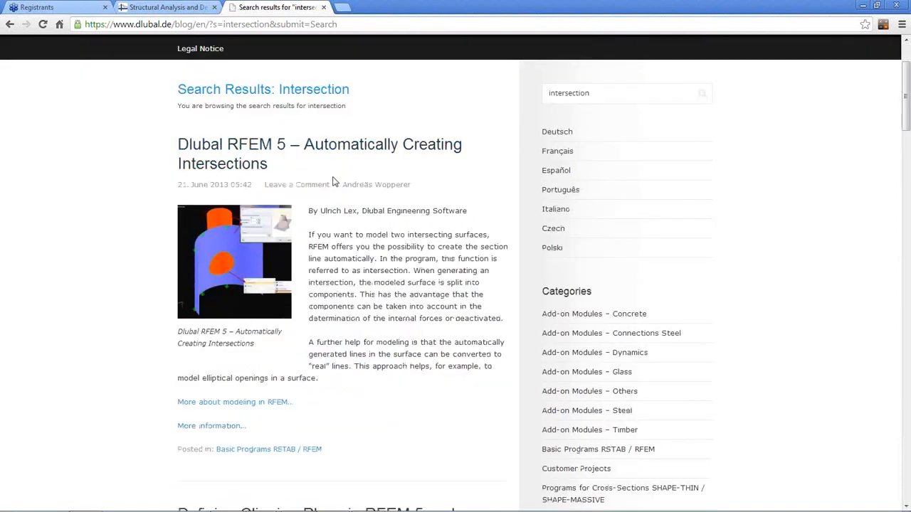
scroll(466, 325, "down", 3)
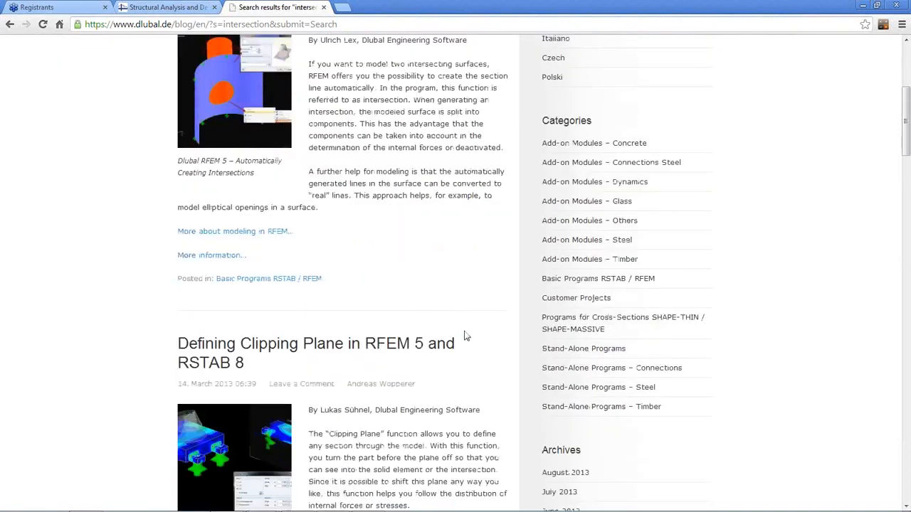
scroll(467, 336, "up", 5)
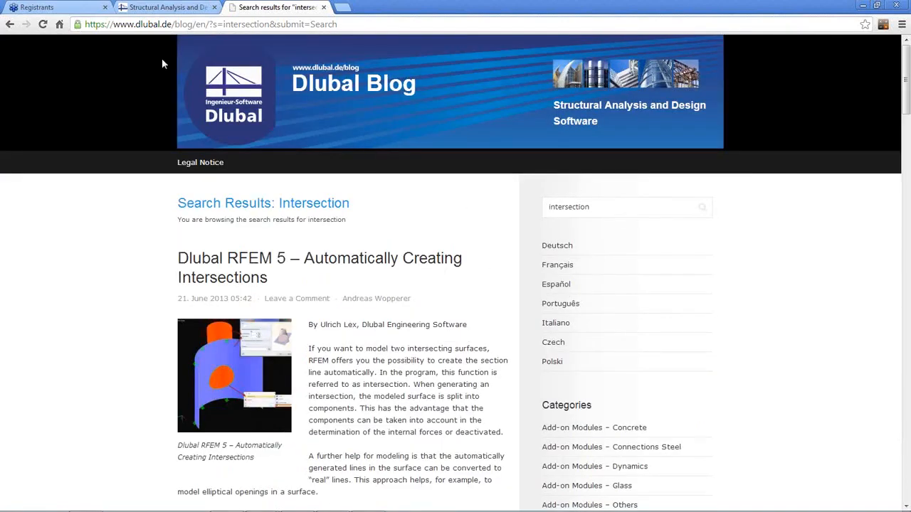
Step: Return to the Dlubal website and browse the trial version downloads page
left_click(185, 8)
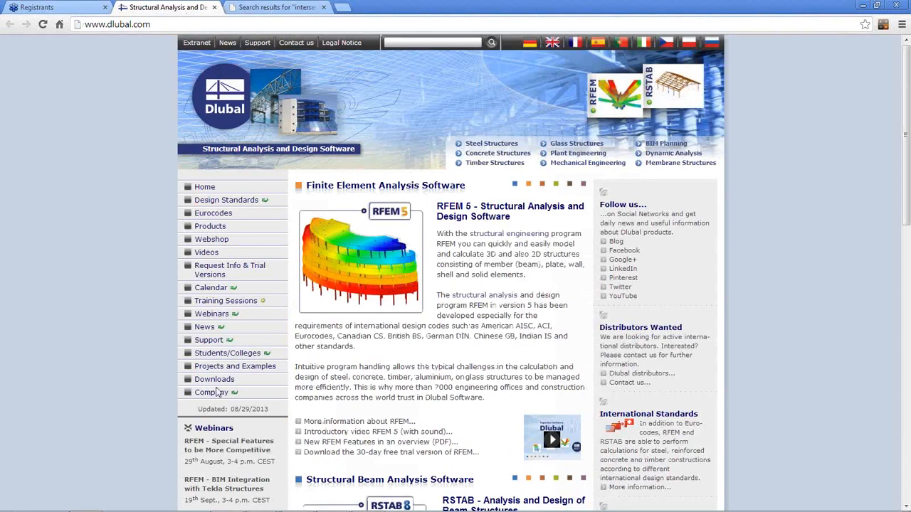
left_click(216, 381)
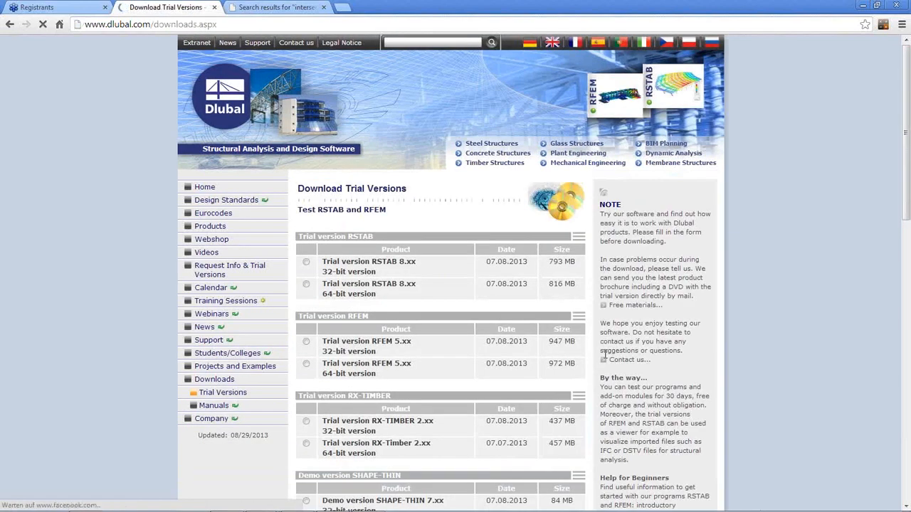
scroll(393, 370, "down", 3)
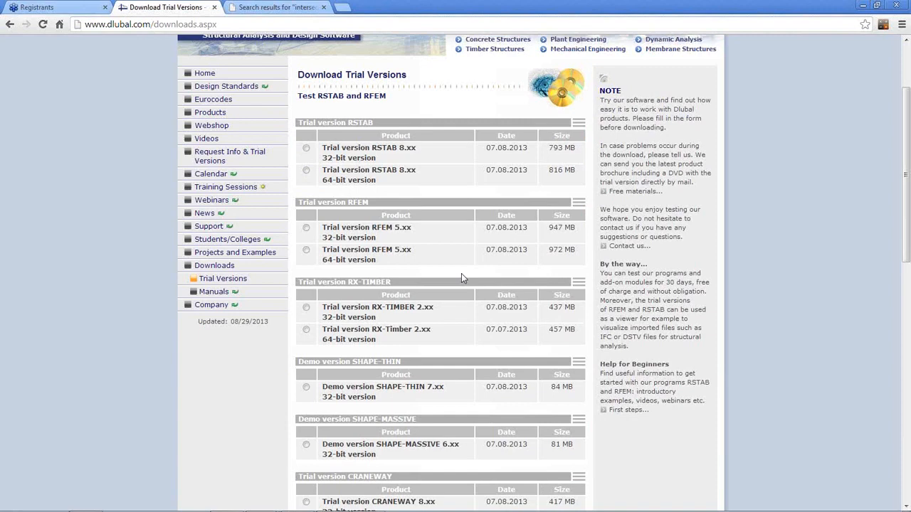
Step: Open the First steps page for beginners and review its introductory examples, videos, webinars and manuals
left_click(621, 412)
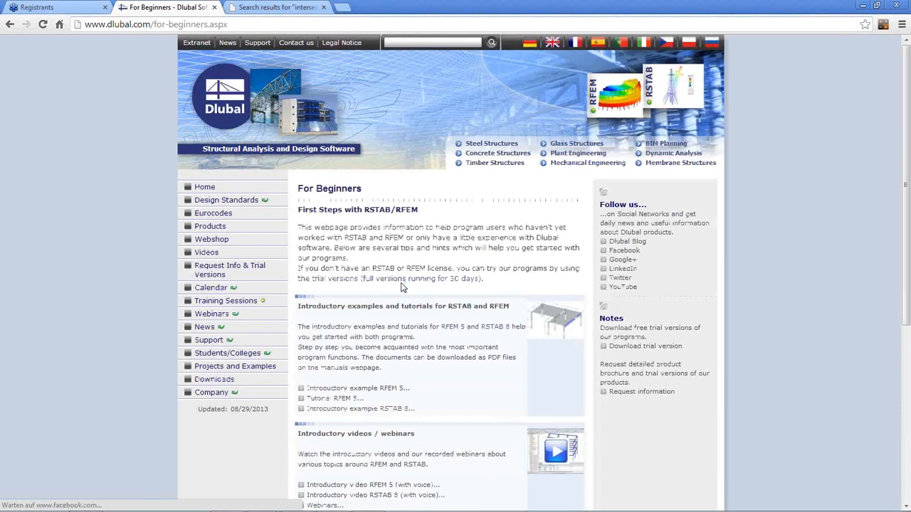
scroll(402, 288, "down", 1)
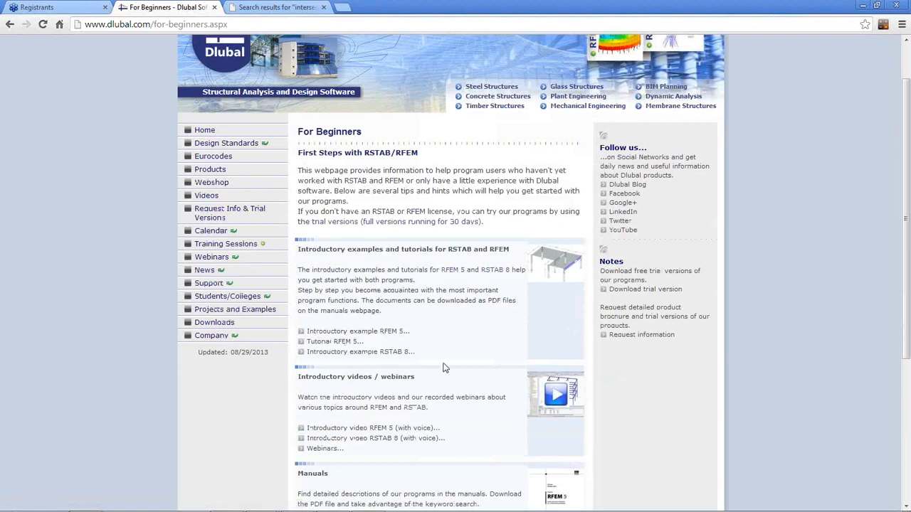
scroll(442, 368, "down", 3)
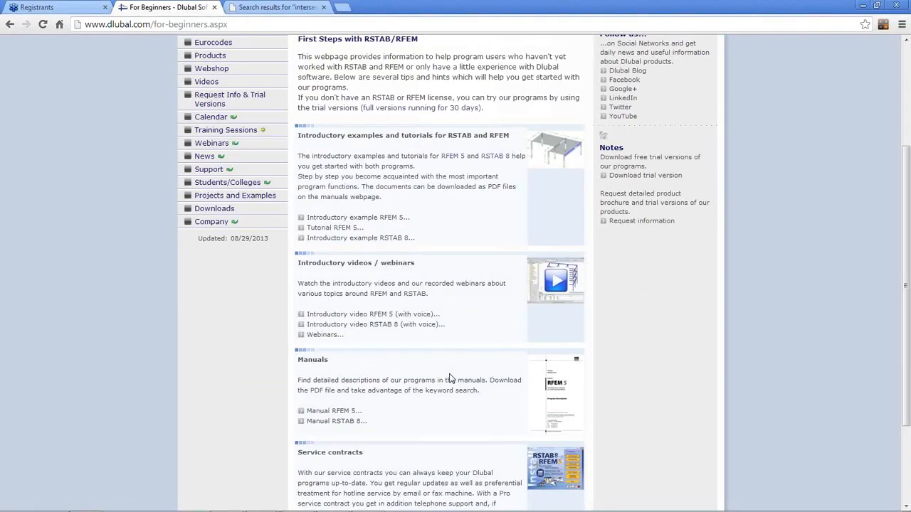
scroll(508, 347, "up", 3)
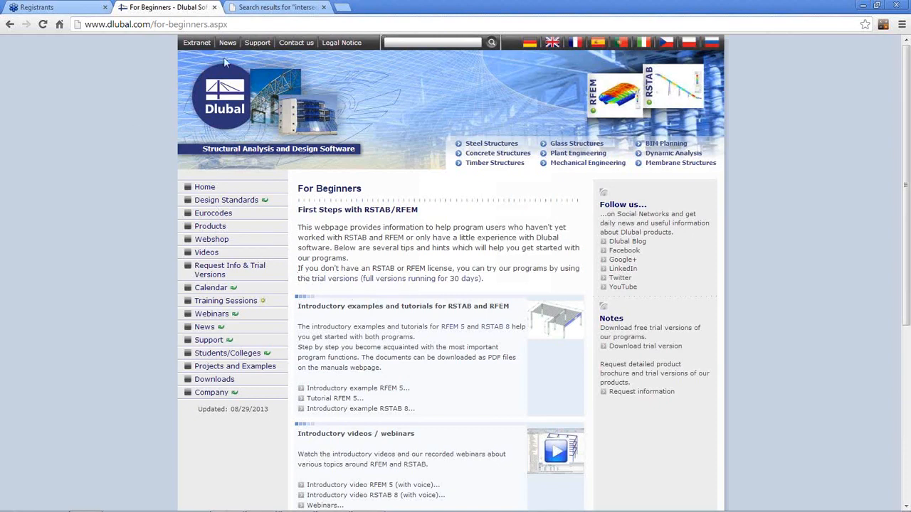
Step: Switch back to the running PowerPoint slide show with the More Information slide
mouse_move(368, 508)
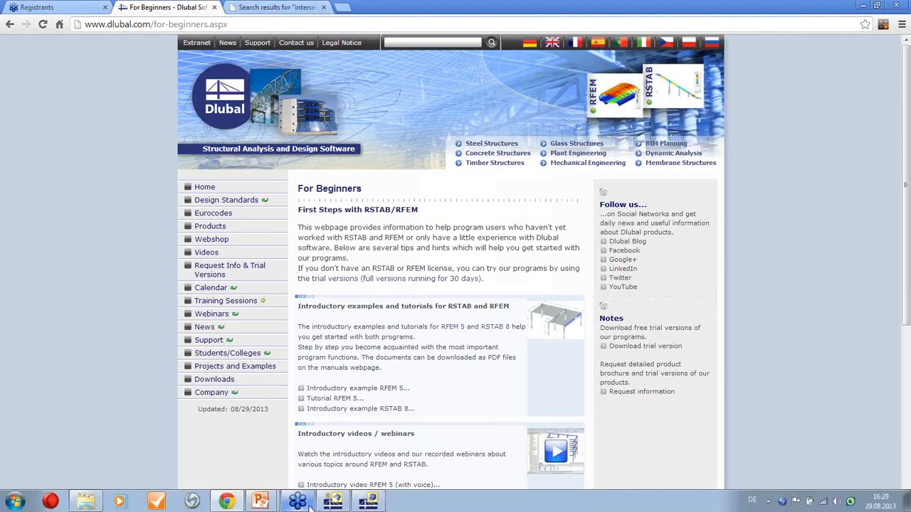
mouse_move(263, 502)
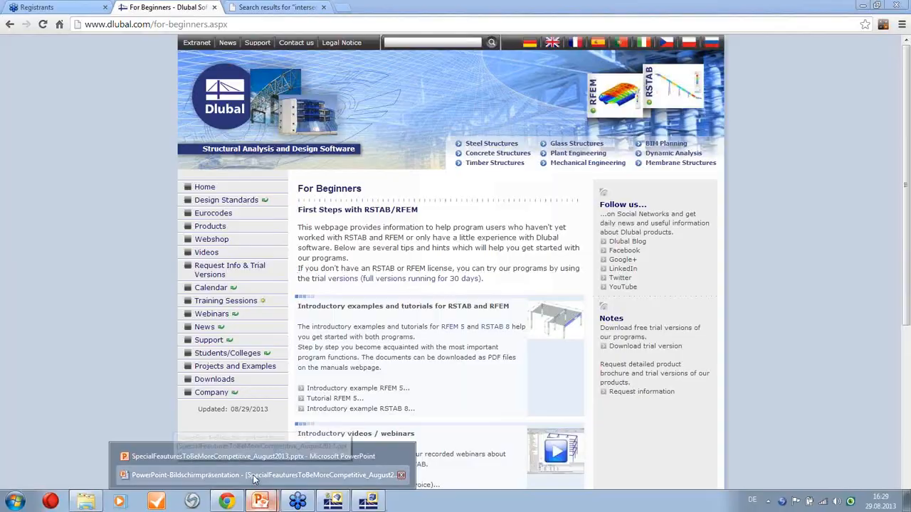
left_click(252, 474)
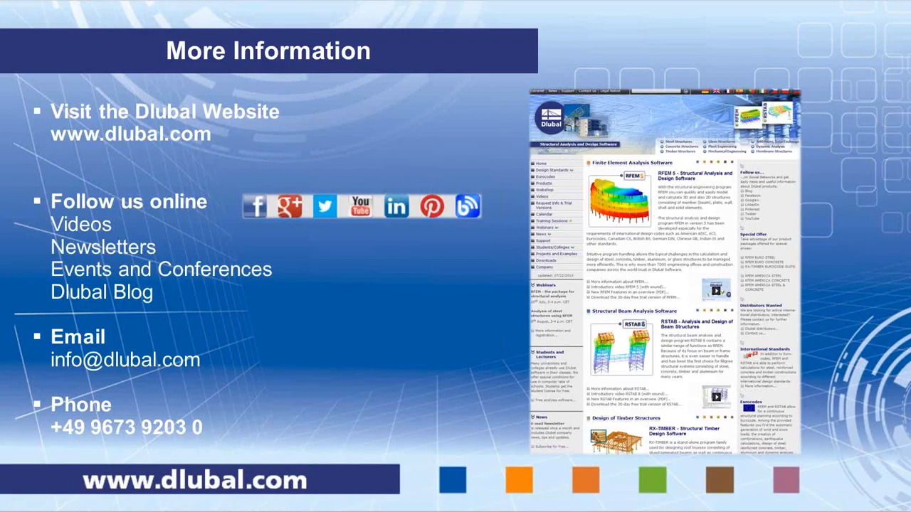
left_click(379, 312)
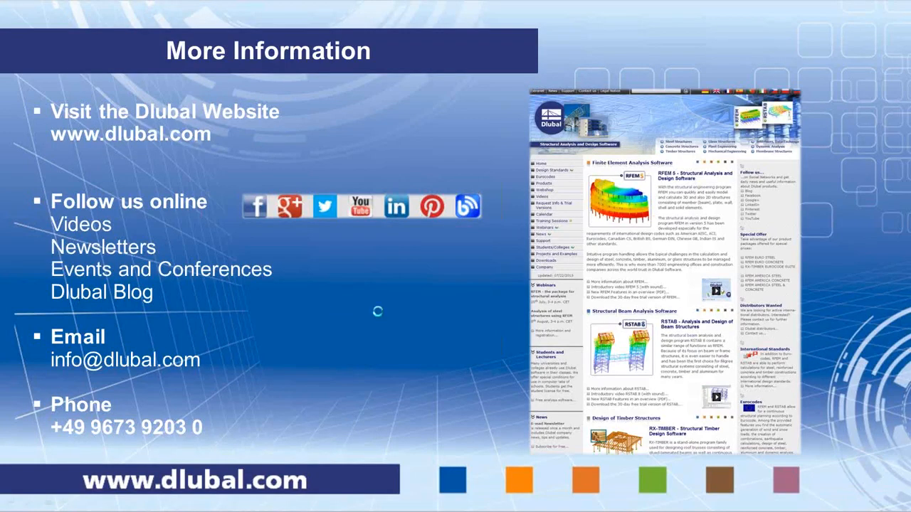